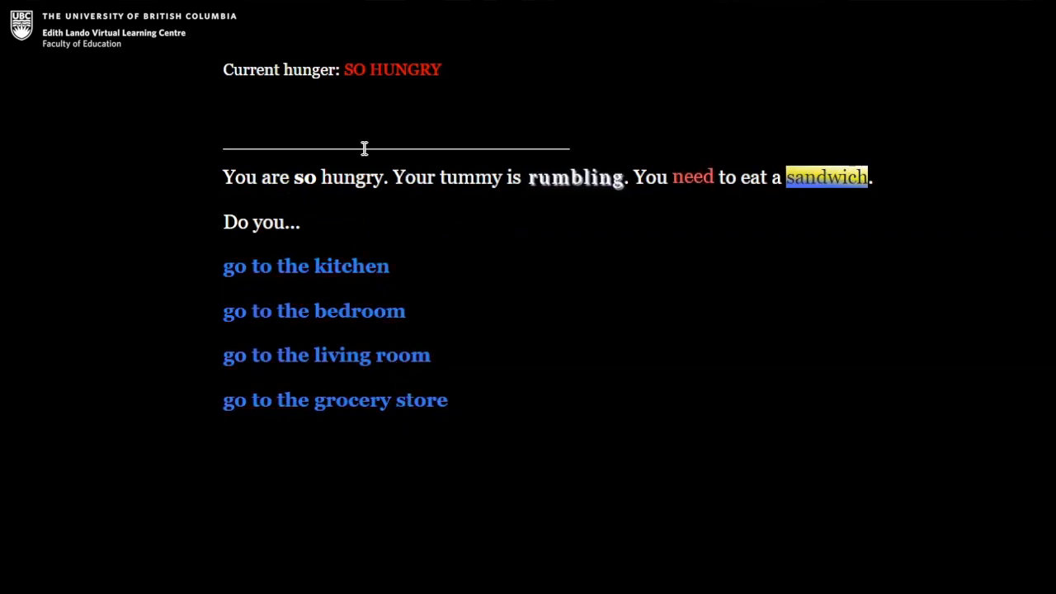
Head to the grocery store, try driving there without the car keys, and return to the story's opening choices.
click(392, 404)
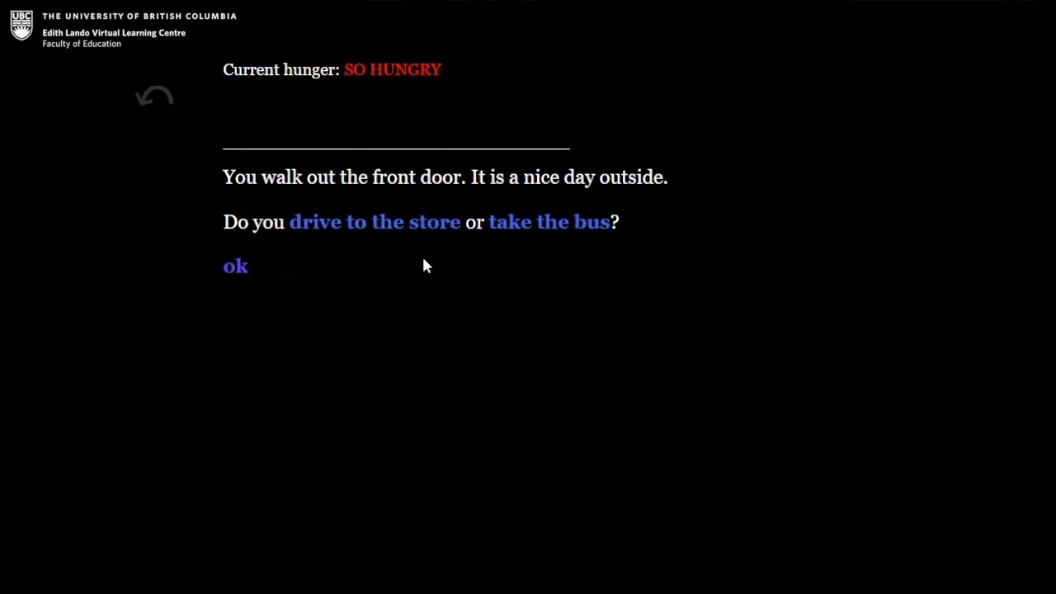
click(418, 223)
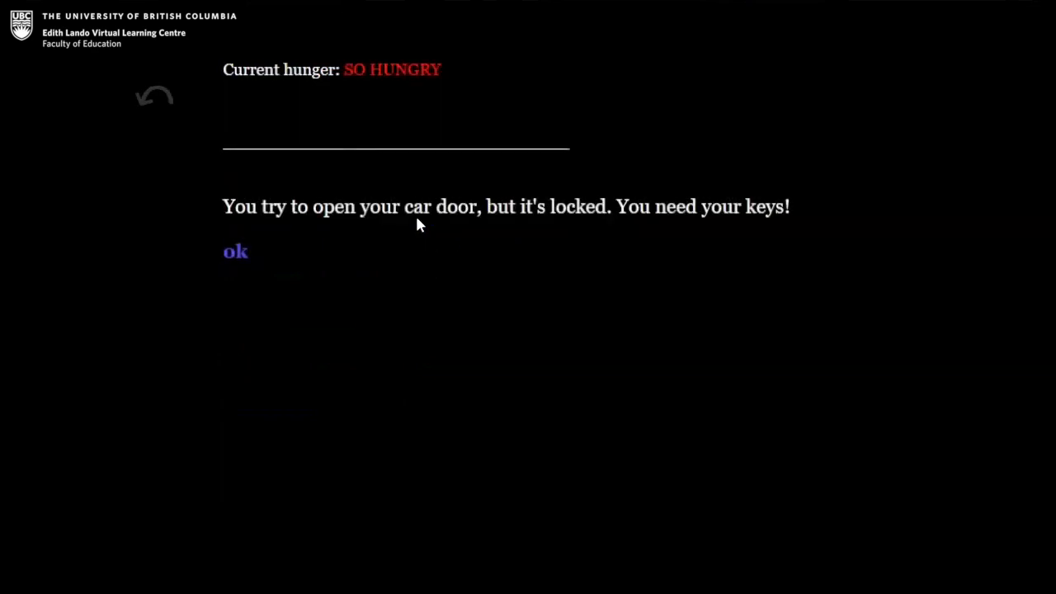
click(241, 255)
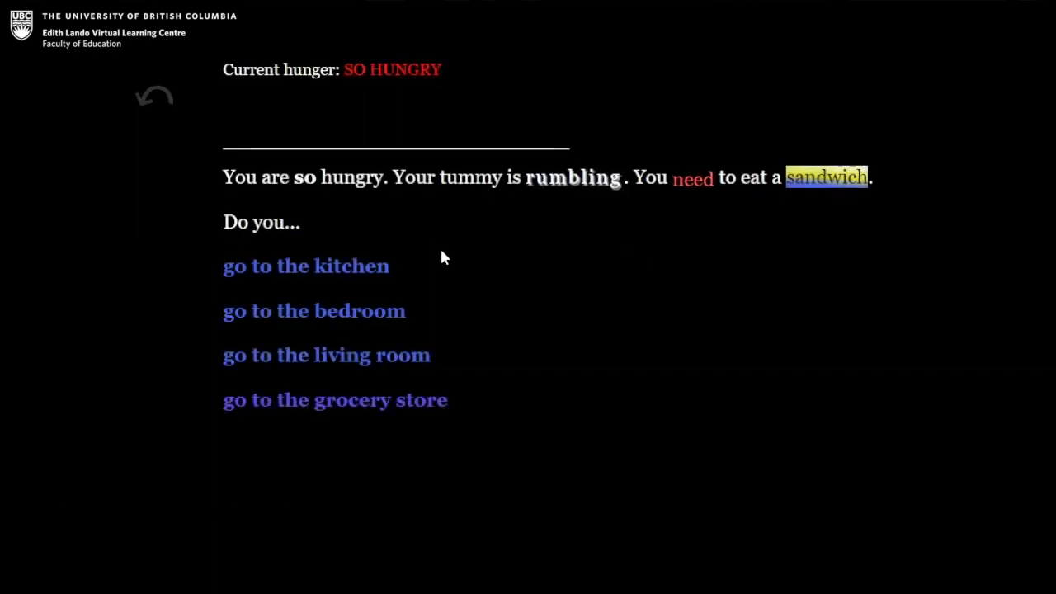
Visit the kitchen, open the fridge, and return to the opening choices.
click(350, 269)
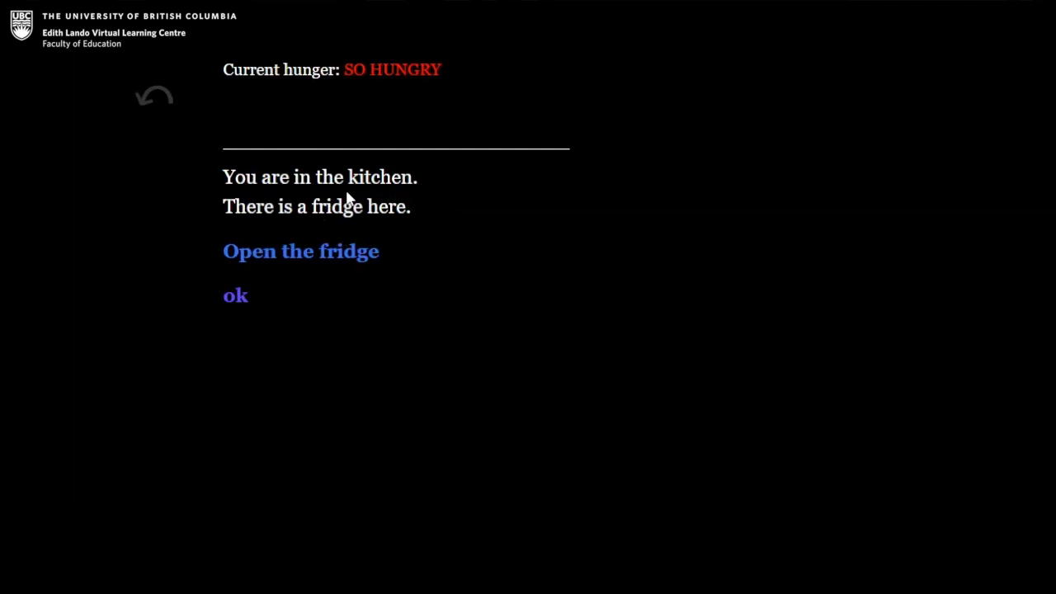
click(321, 252)
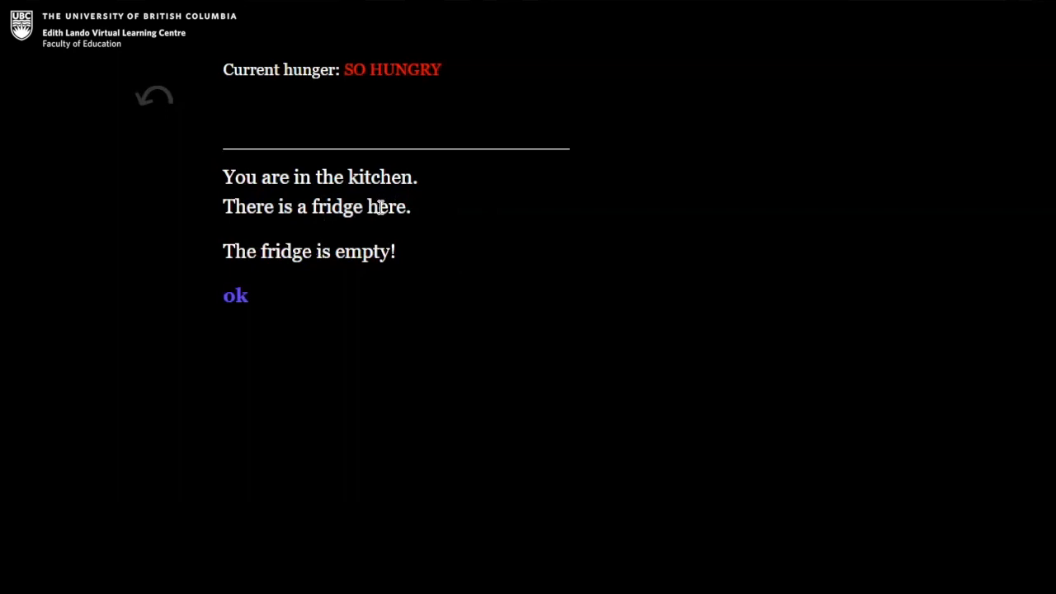
click(235, 297)
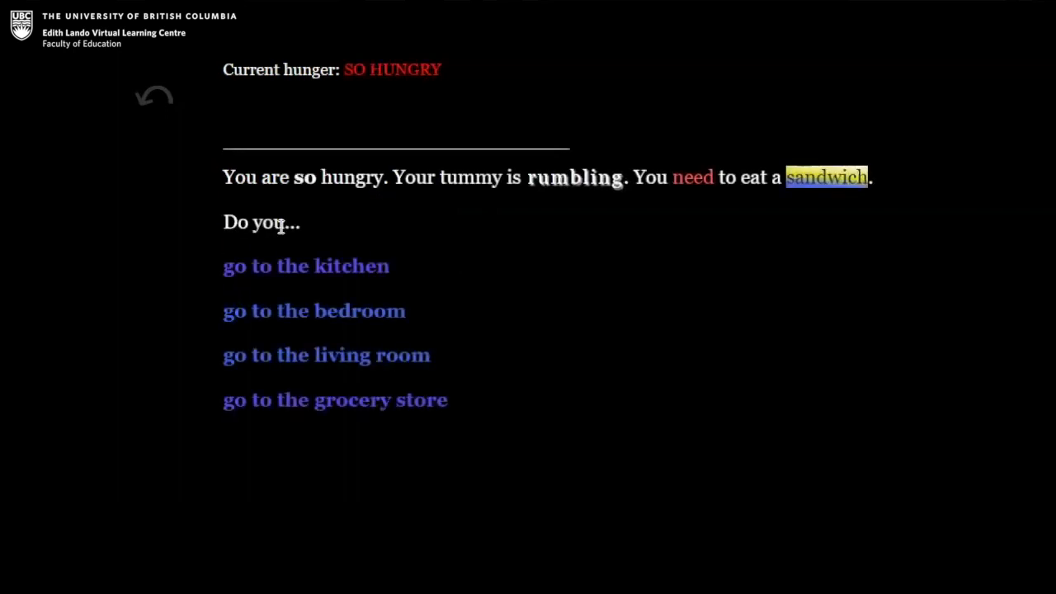
Collect the car keys and the wallet from the bedroom, and return to the opening choices.
click(358, 314)
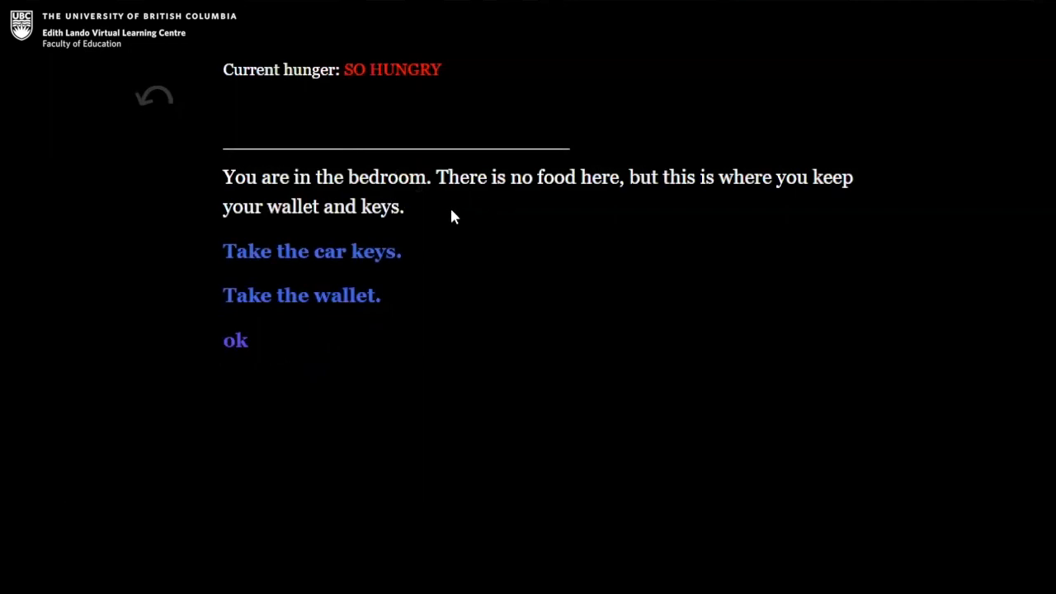
click(379, 259)
click(344, 292)
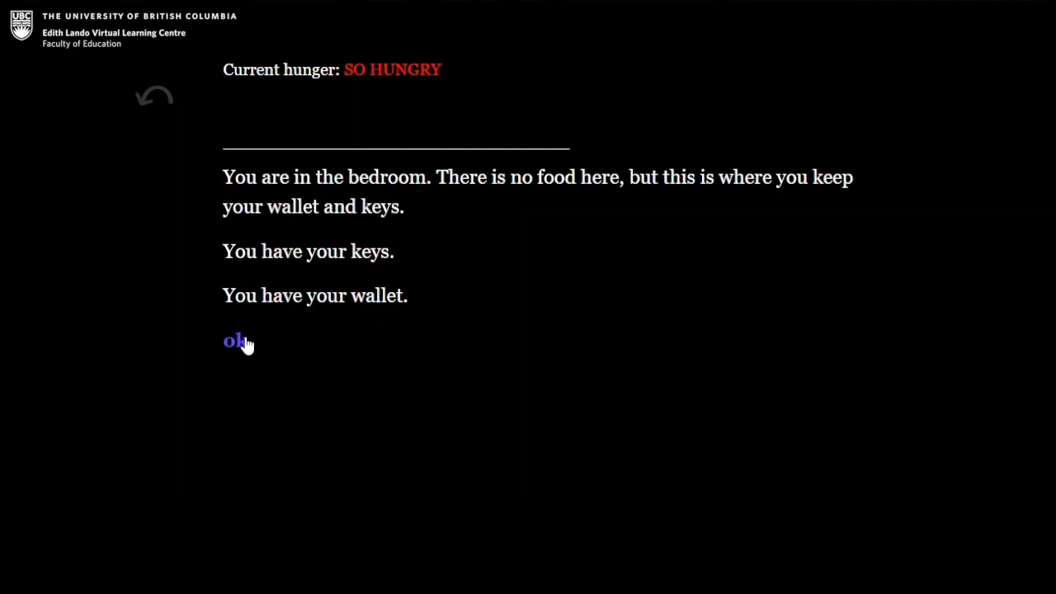
click(246, 340)
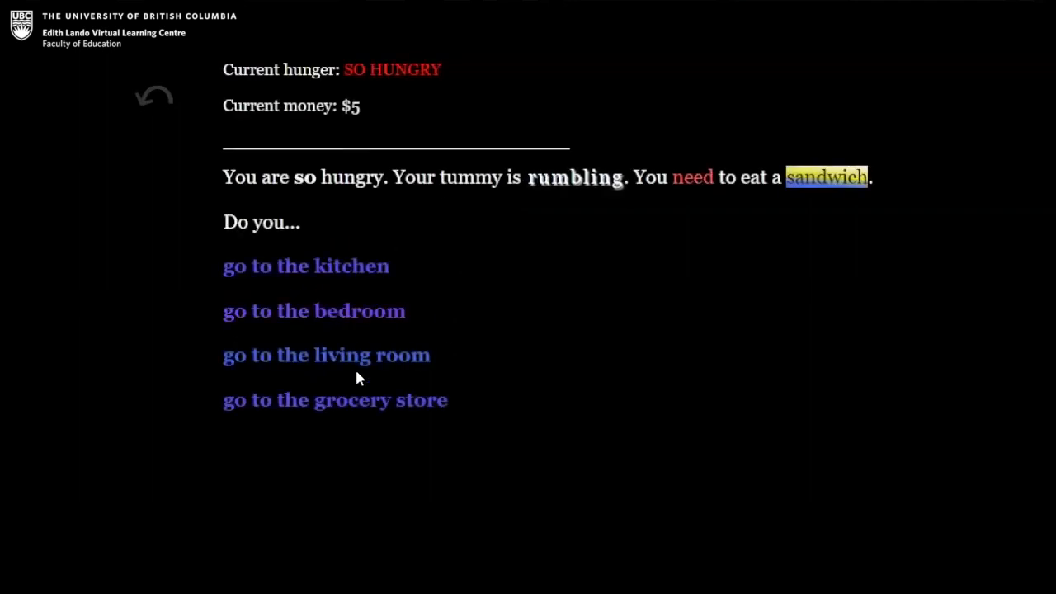
Travel to the grocery store by car, continuing the drive until the sandwich choices are reached.
click(356, 402)
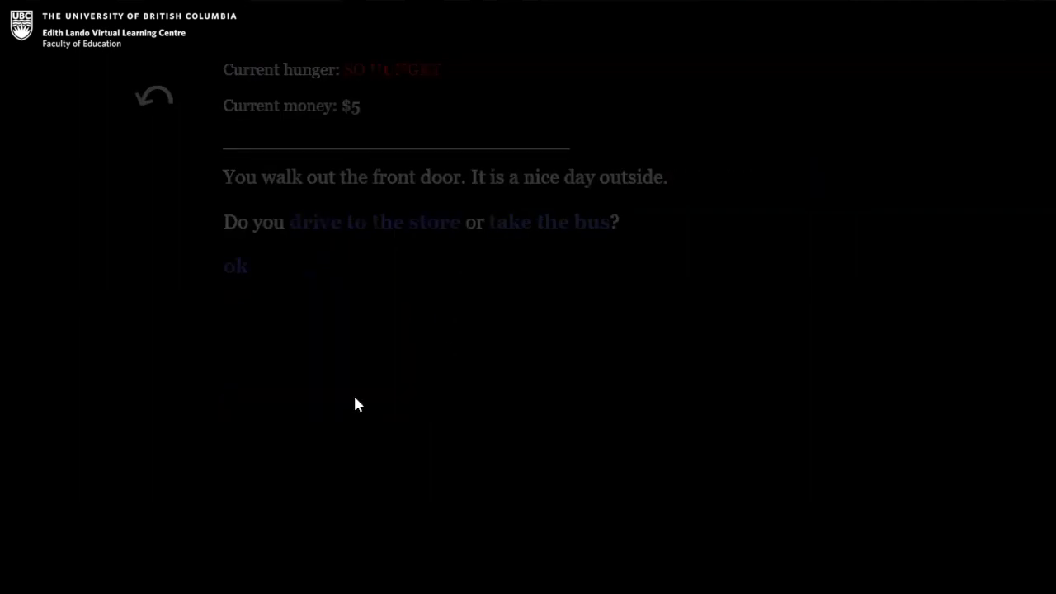
click(378, 229)
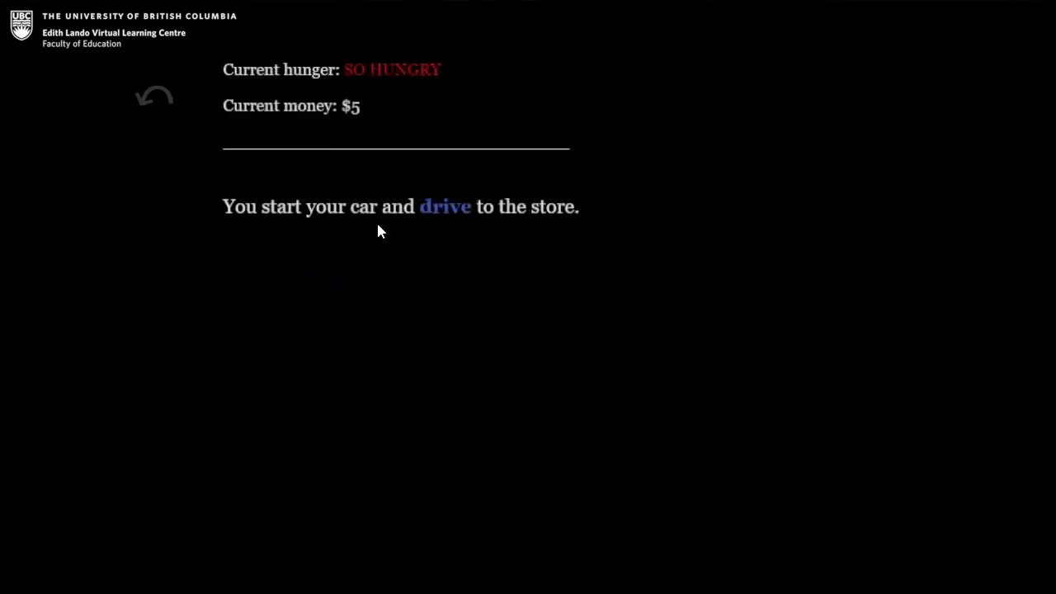
click(462, 213)
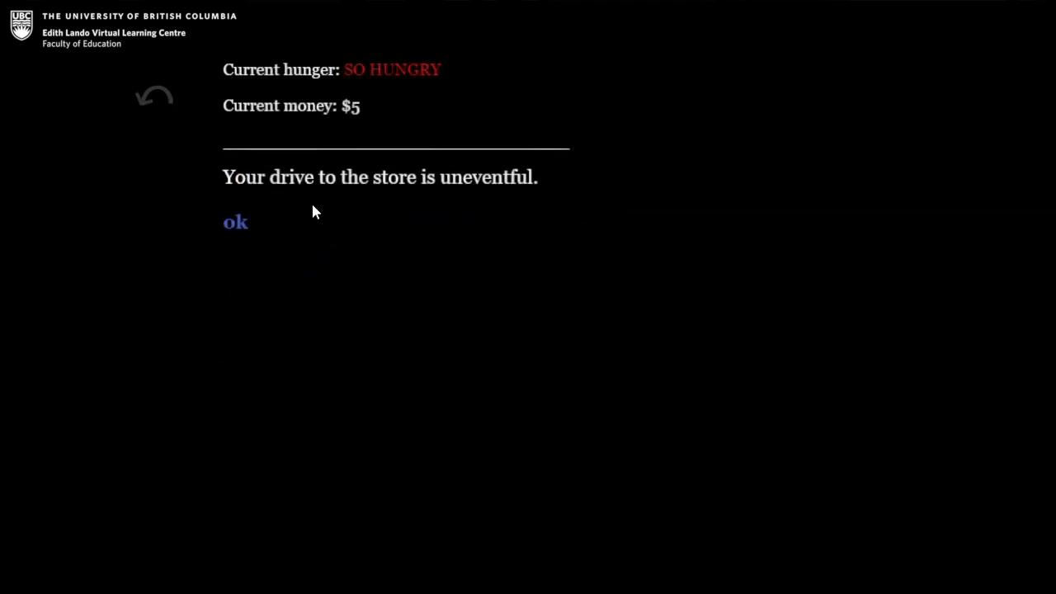
click(237, 224)
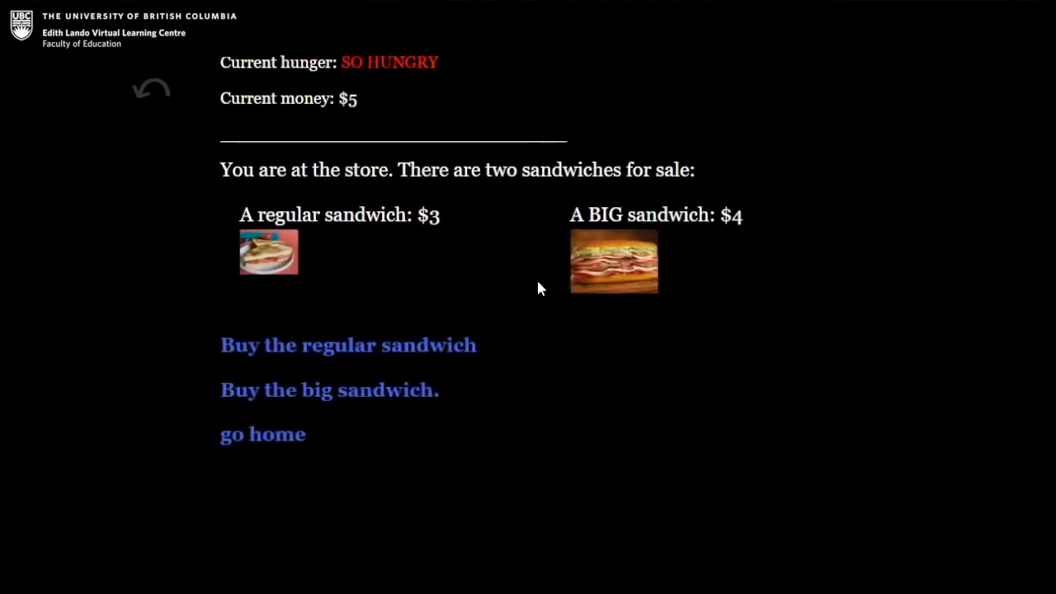
Buy the big sandwich for $4 and return to the store's choices.
click(338, 396)
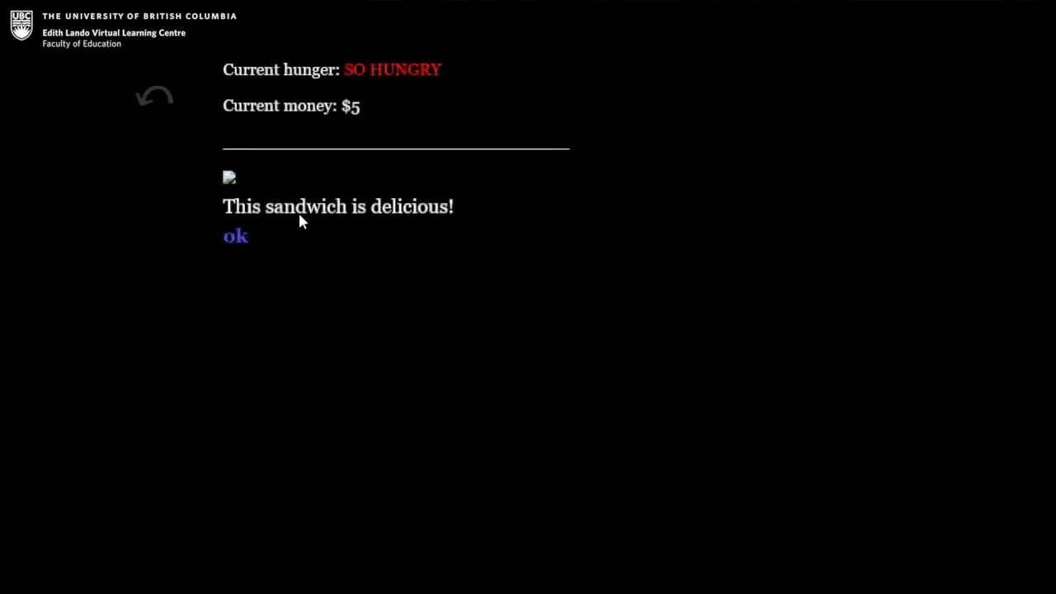
click(236, 238)
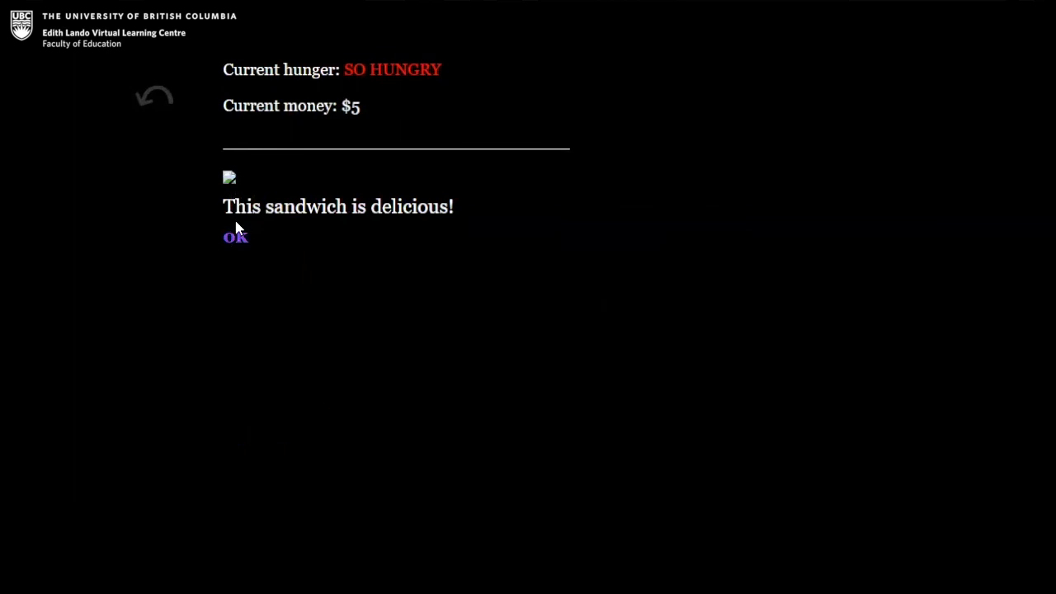
click(236, 235)
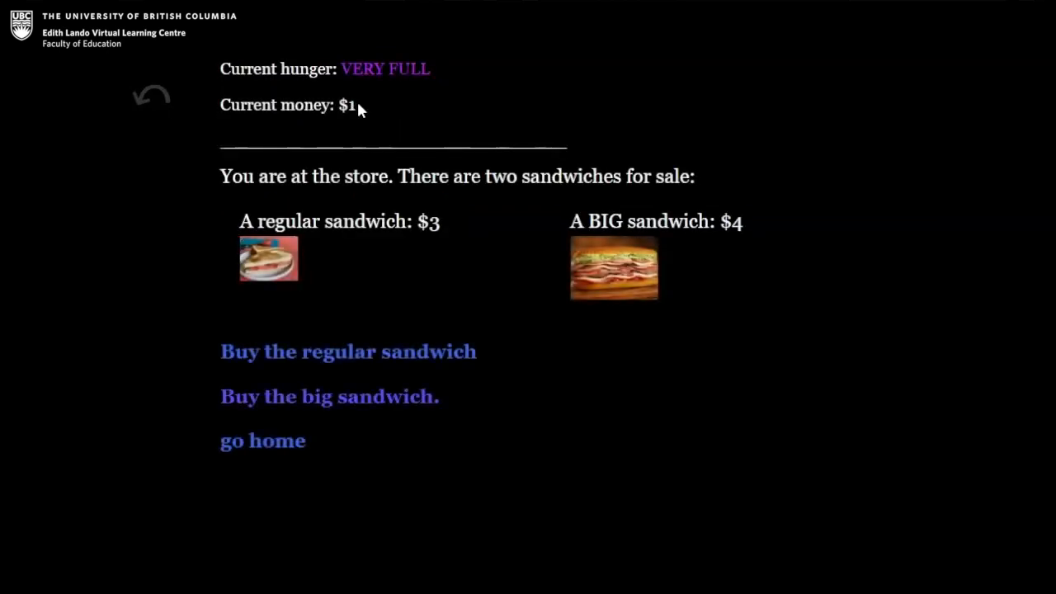
Try to buy the regular $3 sandwich with the remaining money and return to the store's choices.
scroll(495, 262, down, 1)
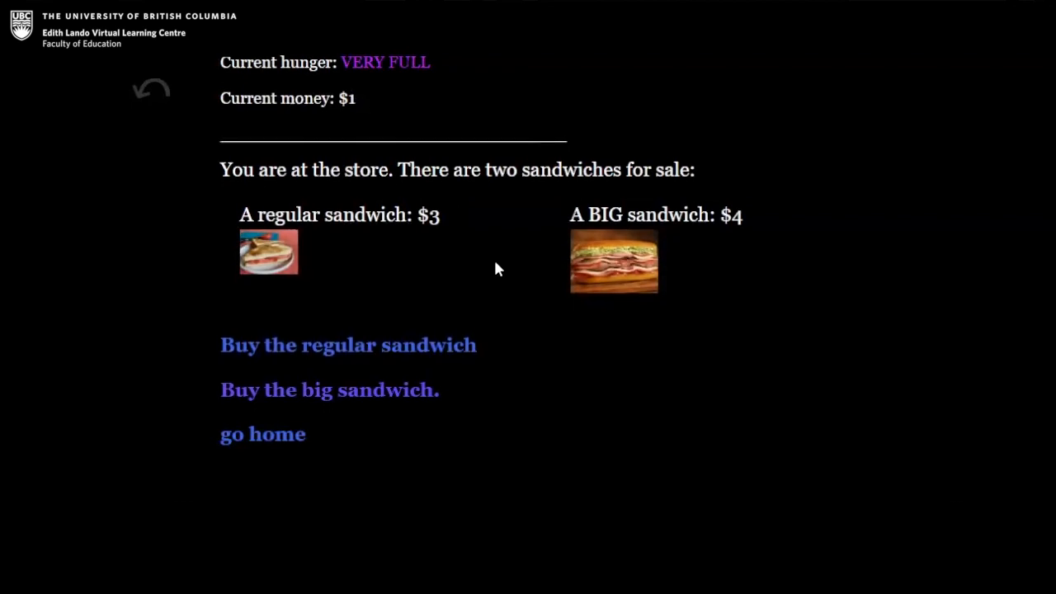
click(346, 350)
click(242, 250)
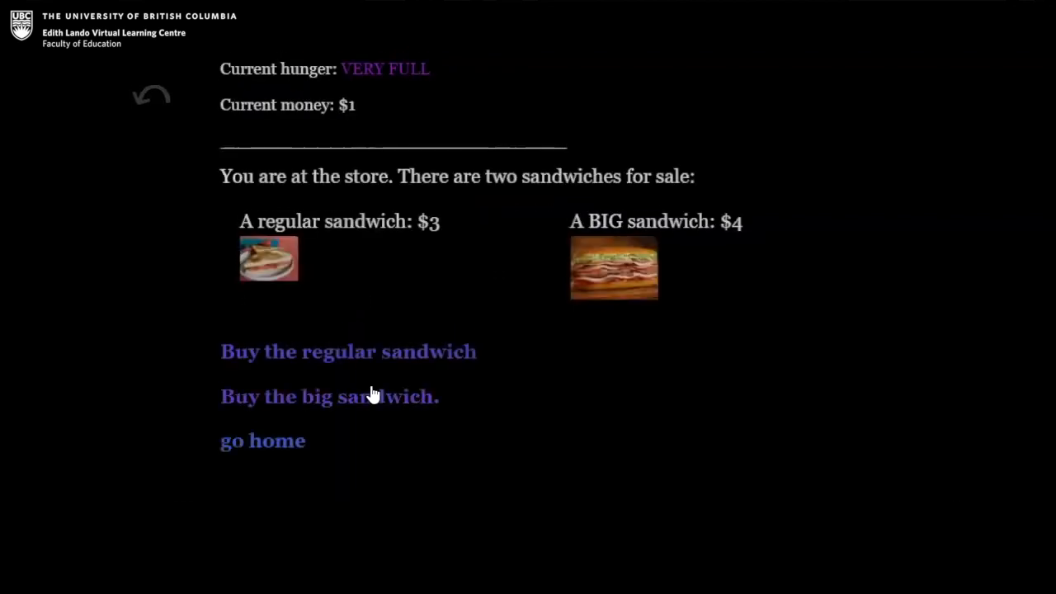
Leave the store and complete the drive home to the opening choices.
click(294, 440)
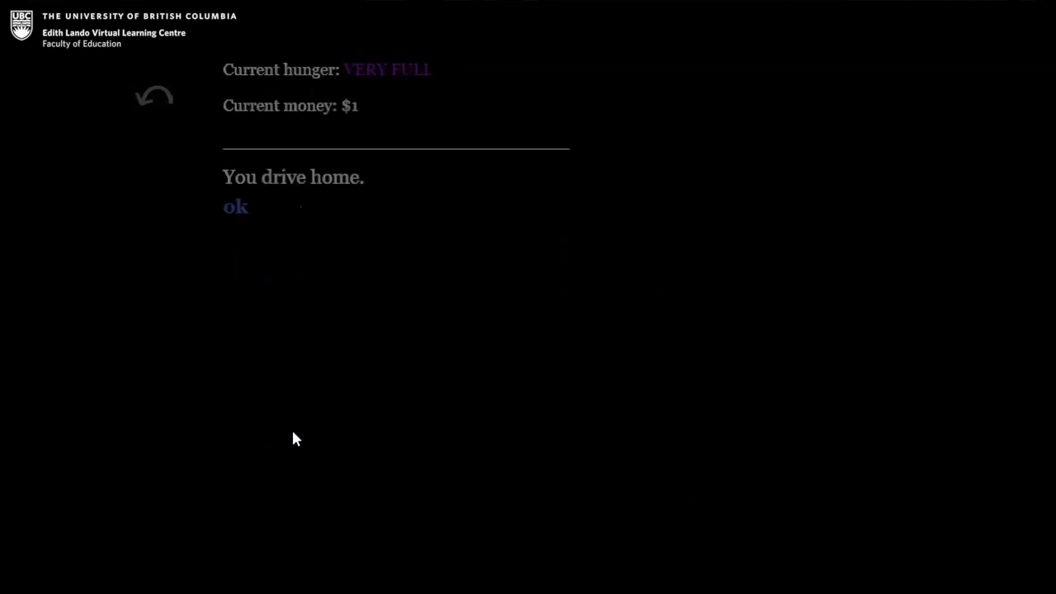
click(236, 205)
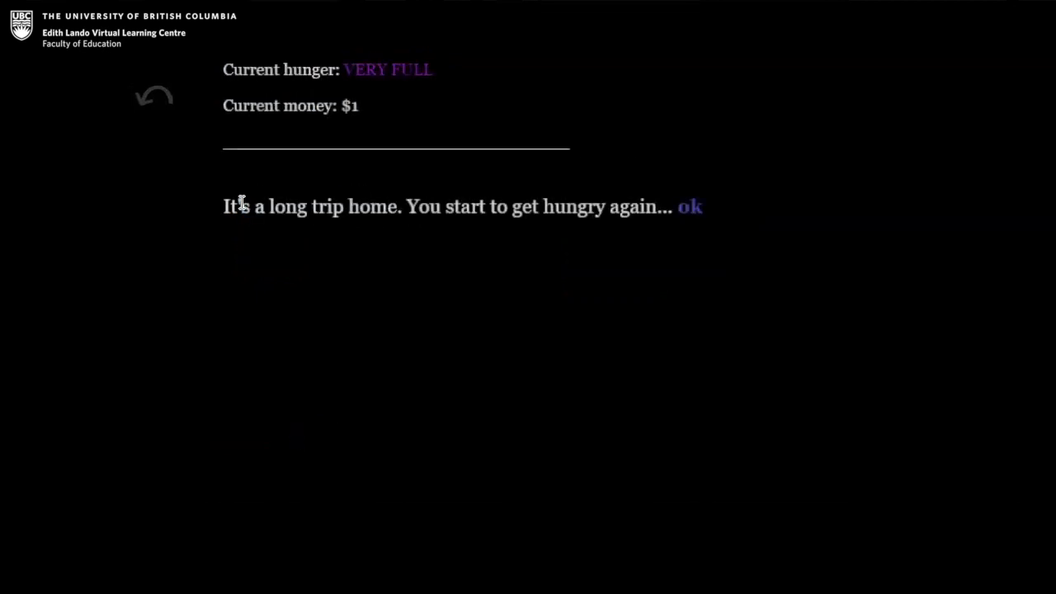
click(694, 206)
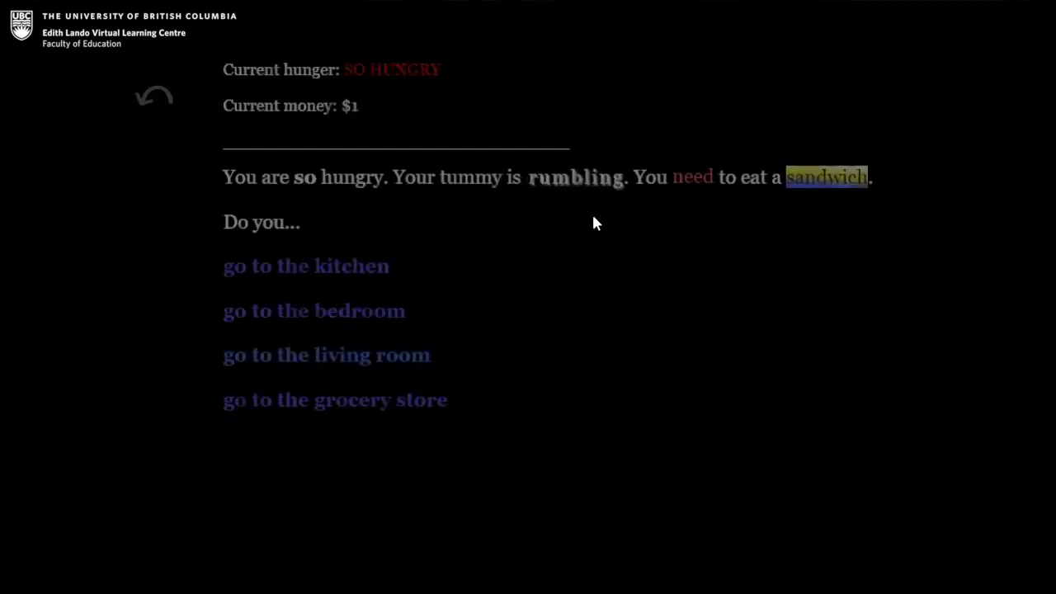
Go to the living room, dig between the couch cushions twice, and leave the room.
click(324, 361)
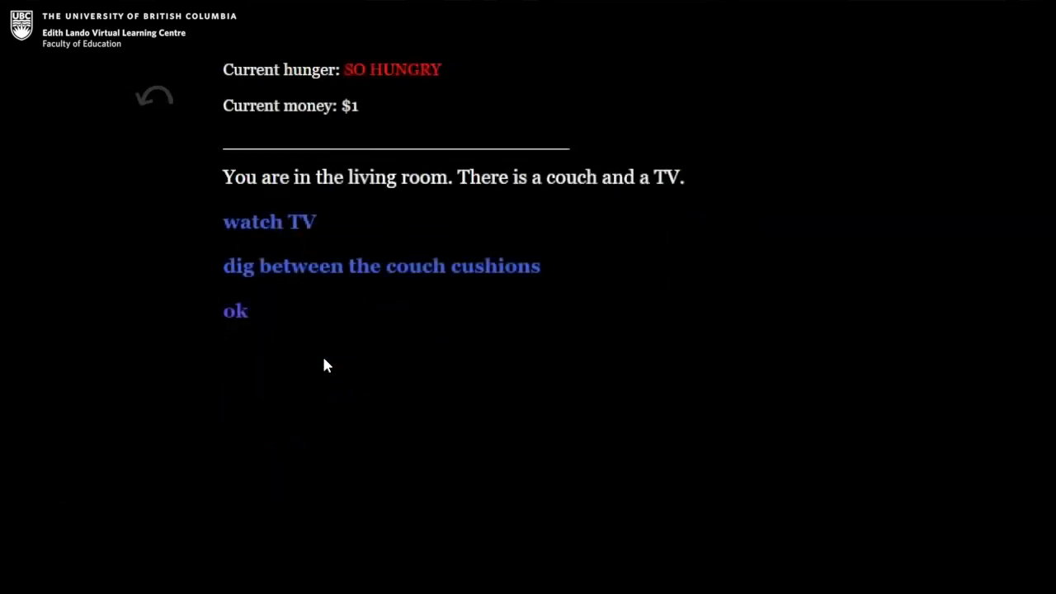
click(331, 268)
click(241, 225)
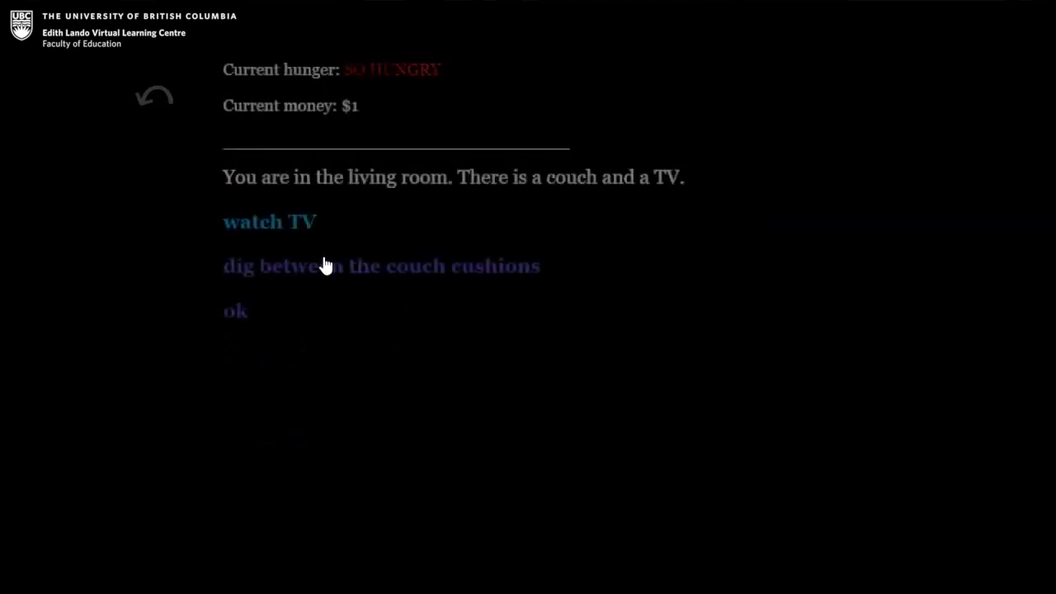
click(307, 276)
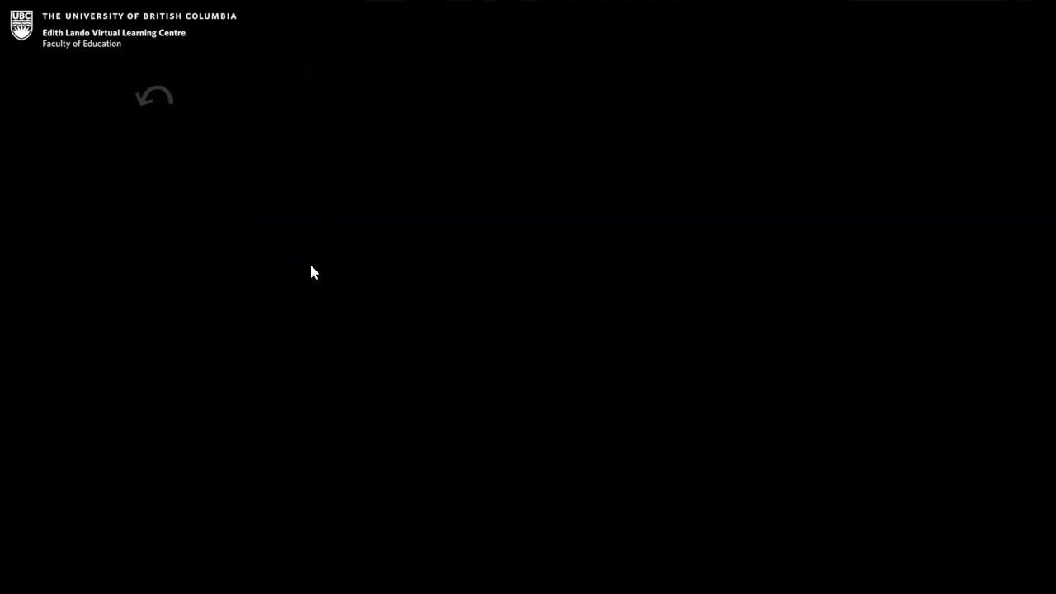
click(240, 236)
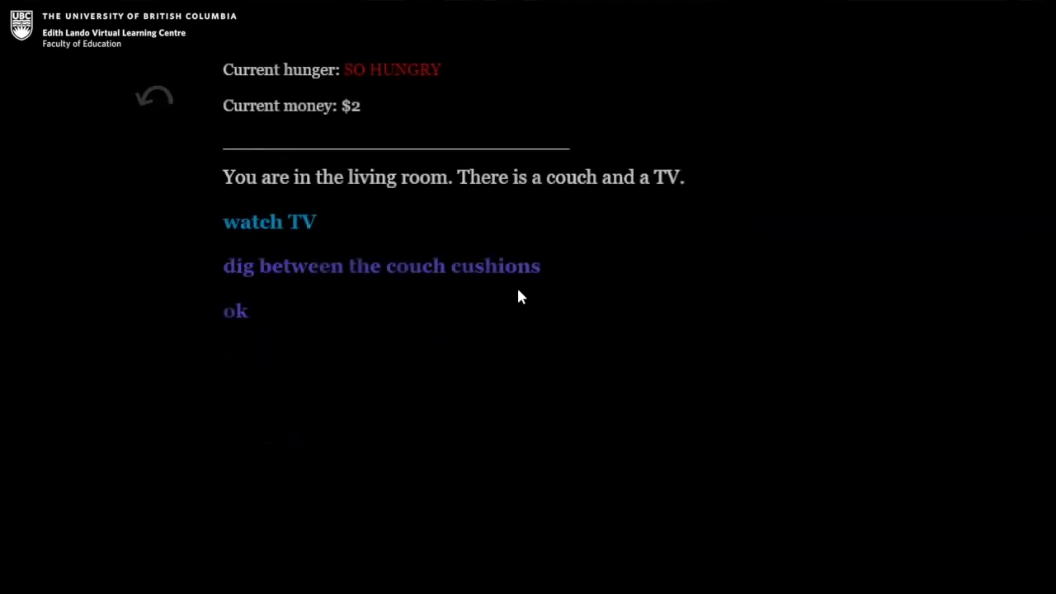
click(237, 313)
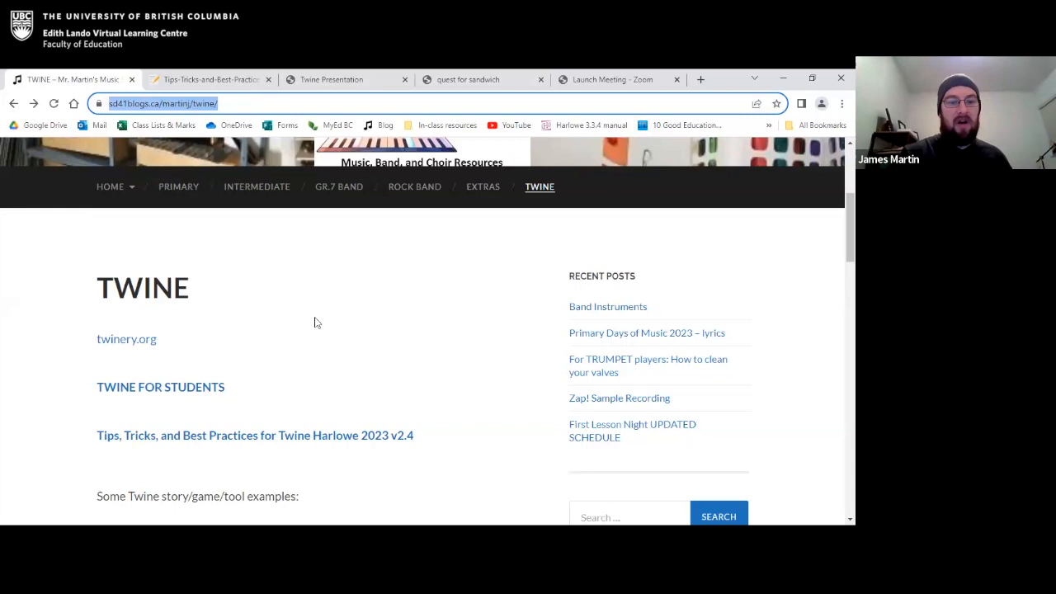
Look through the example Twine stories, games and tools on the TWINE blog page, from Interactive Story Examples to Class Randomizer.
scroll(315, 321, down, 1)
scroll(217, 339, down, 2)
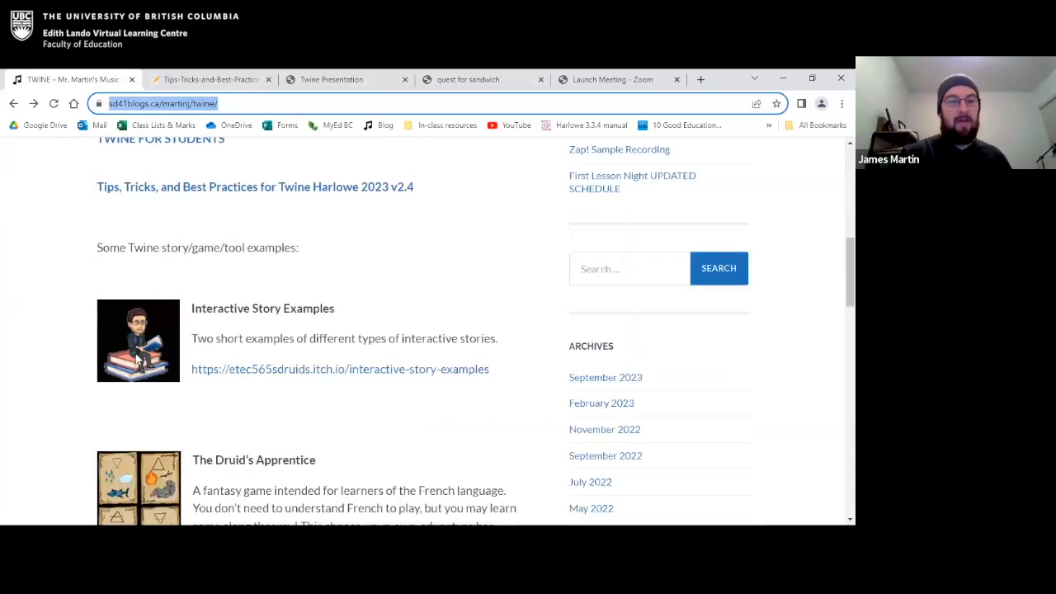
scroll(279, 269, down, 1)
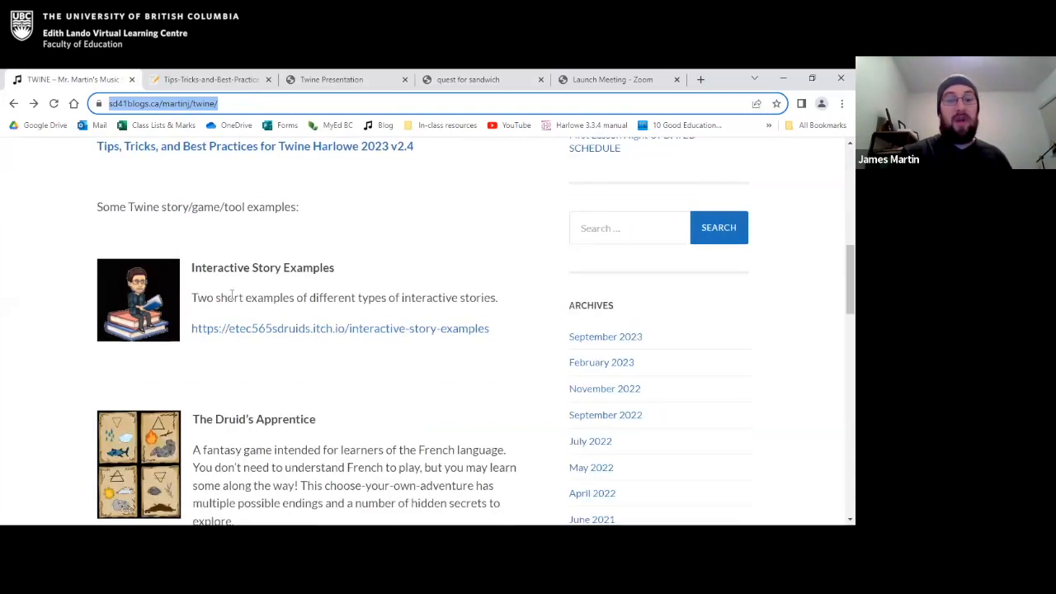
scroll(171, 233, down, 1)
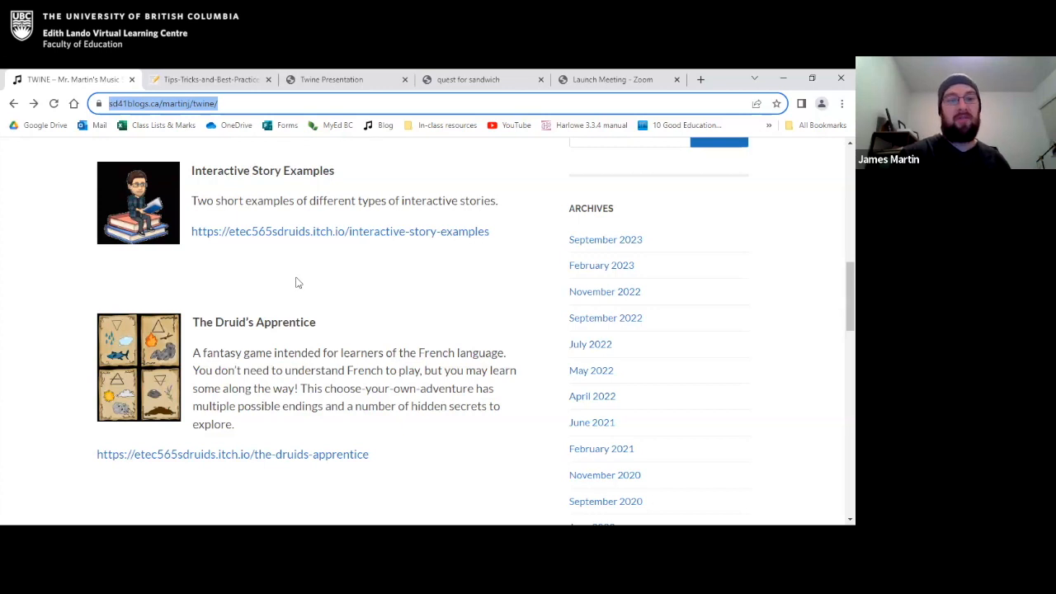
scroll(298, 283, down, 1)
scroll(404, 277, down, 1)
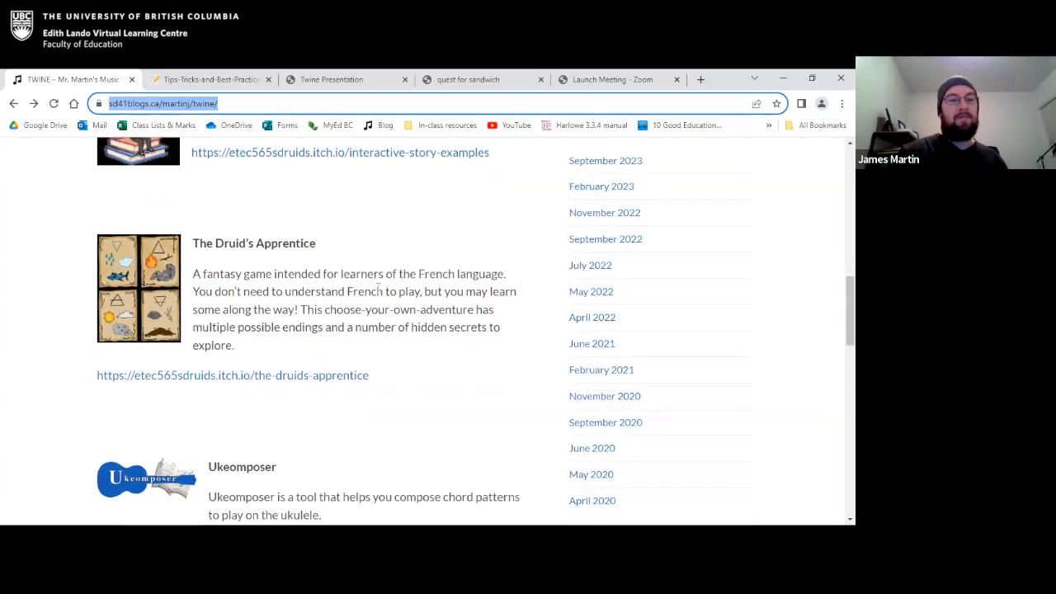
scroll(142, 307, down, 1)
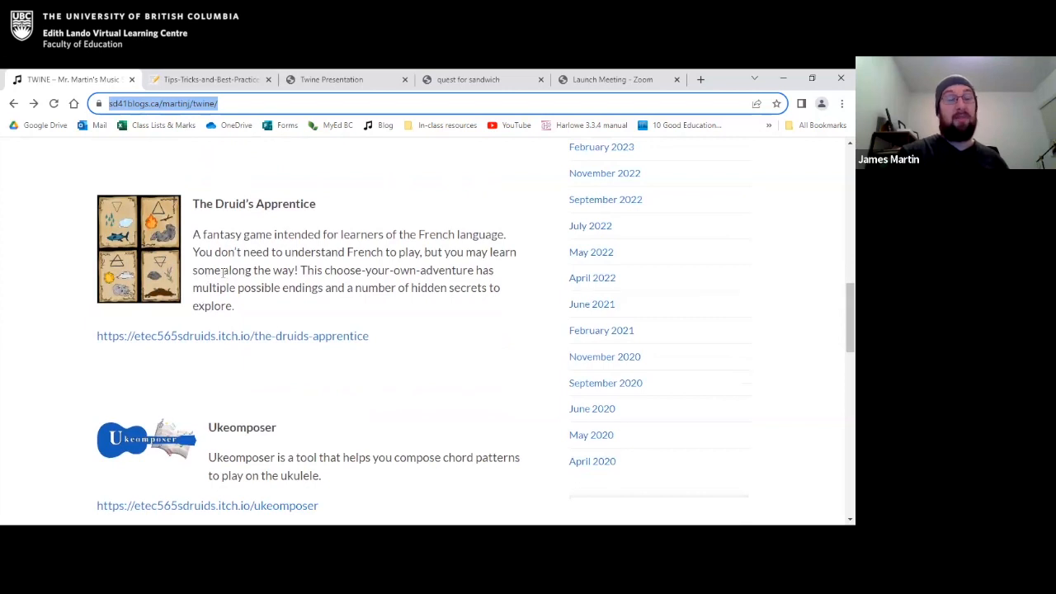
scroll(223, 272, down, 5)
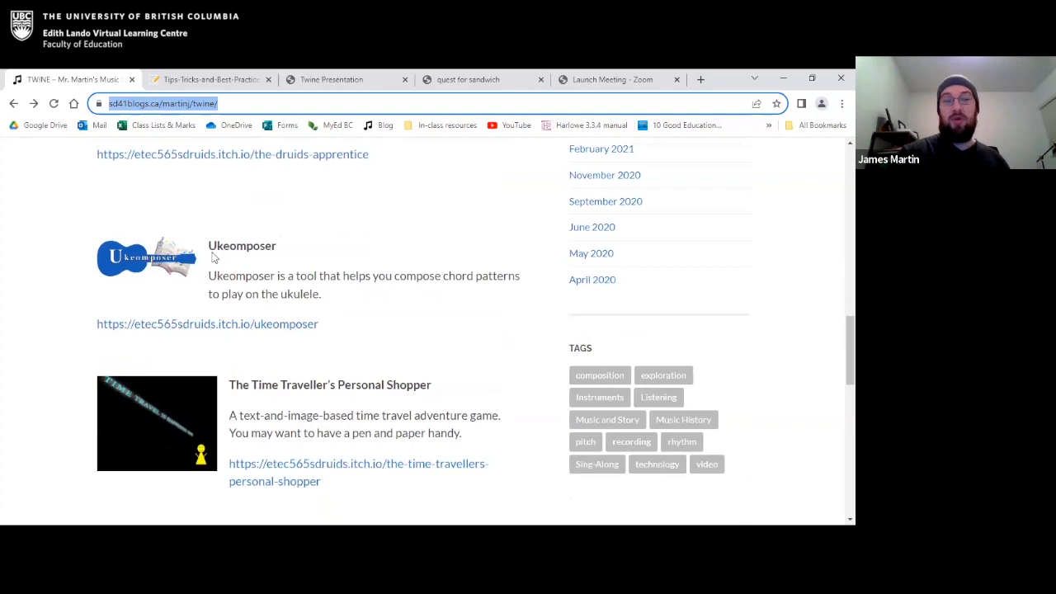
scroll(189, 286, down, 1)
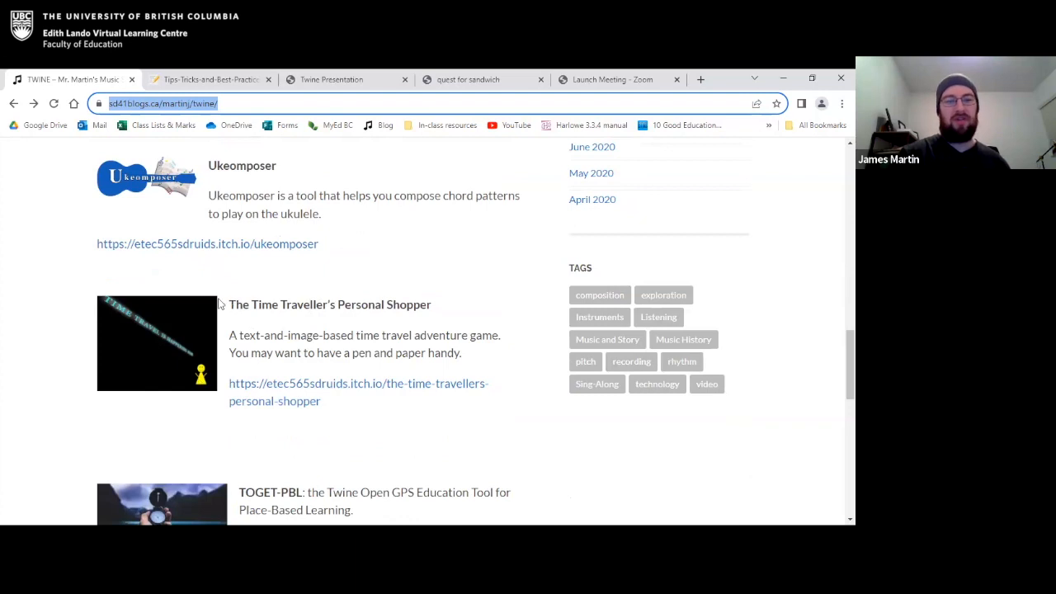
scroll(220, 304, down, 1)
scroll(191, 300, down, 1)
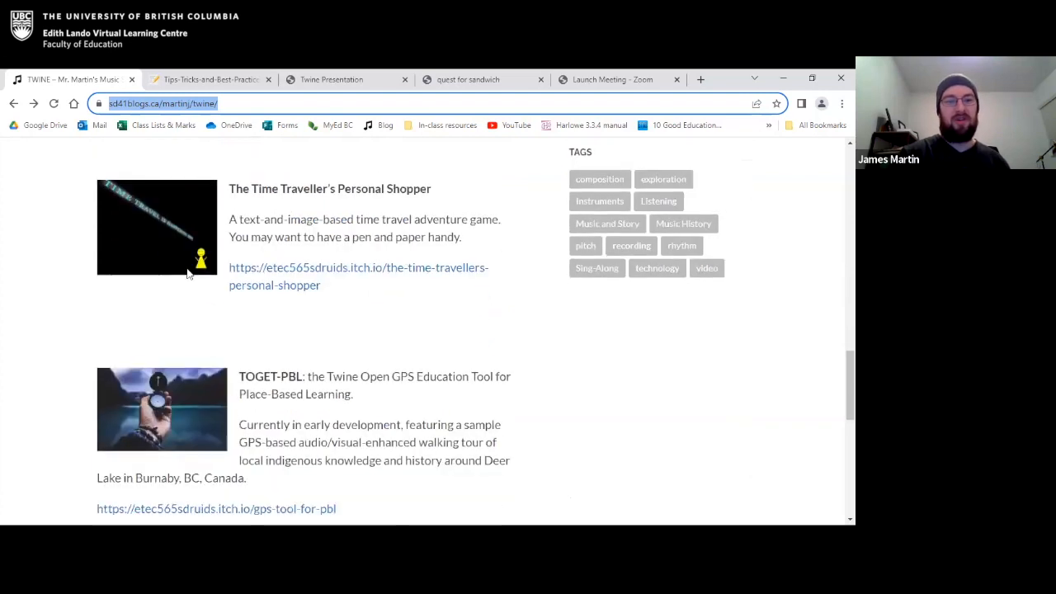
scroll(192, 262, down, 2)
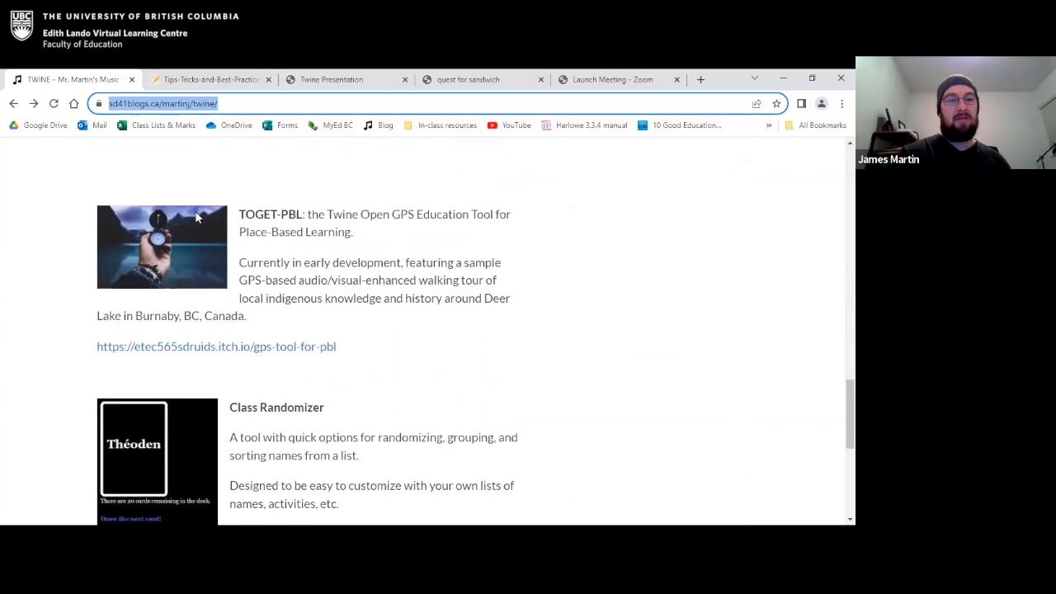
Read through the TOGET-PBL and Class Randomizer entries on the TWINE blog page.
scroll(196, 218, down, 1)
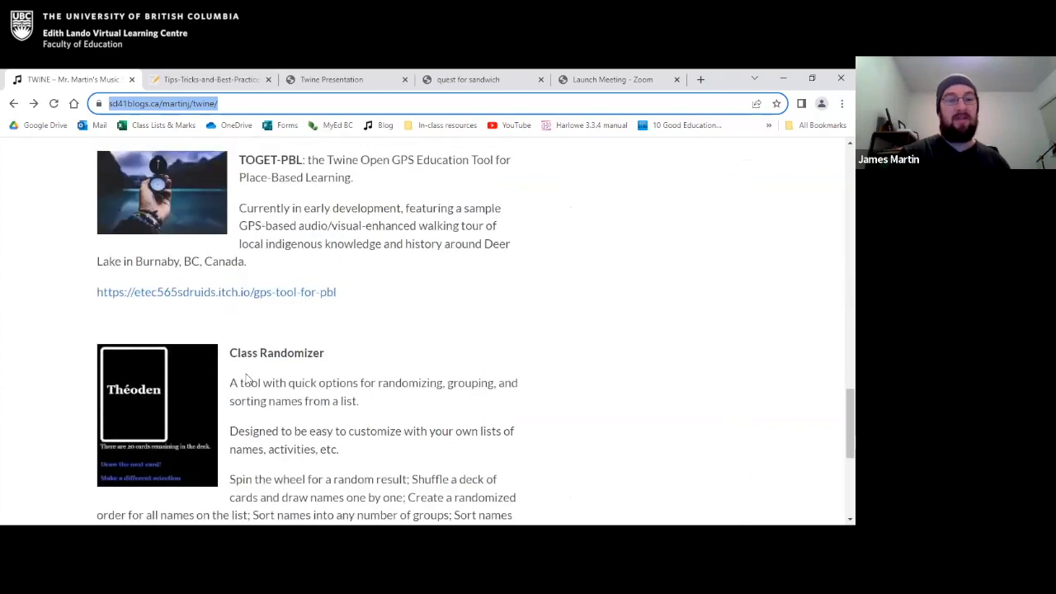
scroll(245, 378, down, 2)
scroll(239, 380, up, 1)
scroll(245, 377, down, 8)
scroll(245, 378, up, 4)
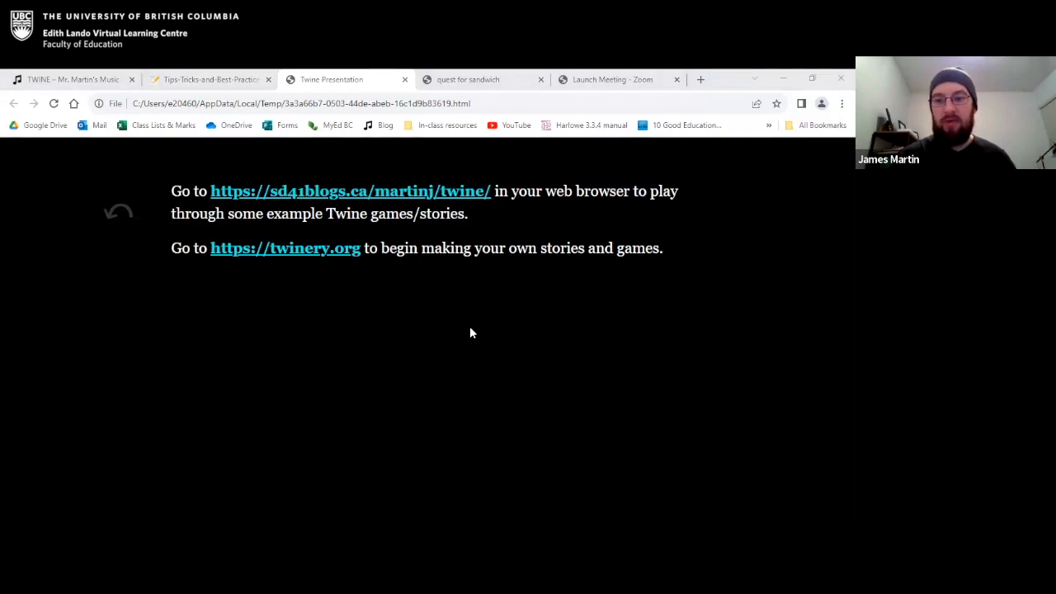
Go to twinery.org from the Twine presentation's link and launch the version of Twine that runs in the browser.
click(319, 245)
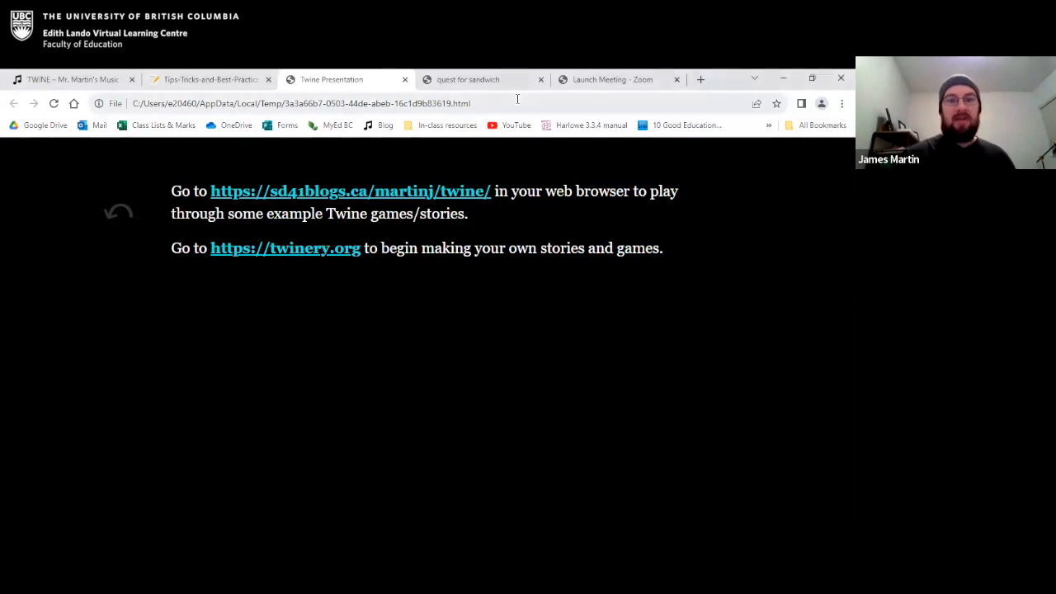
click(316, 105)
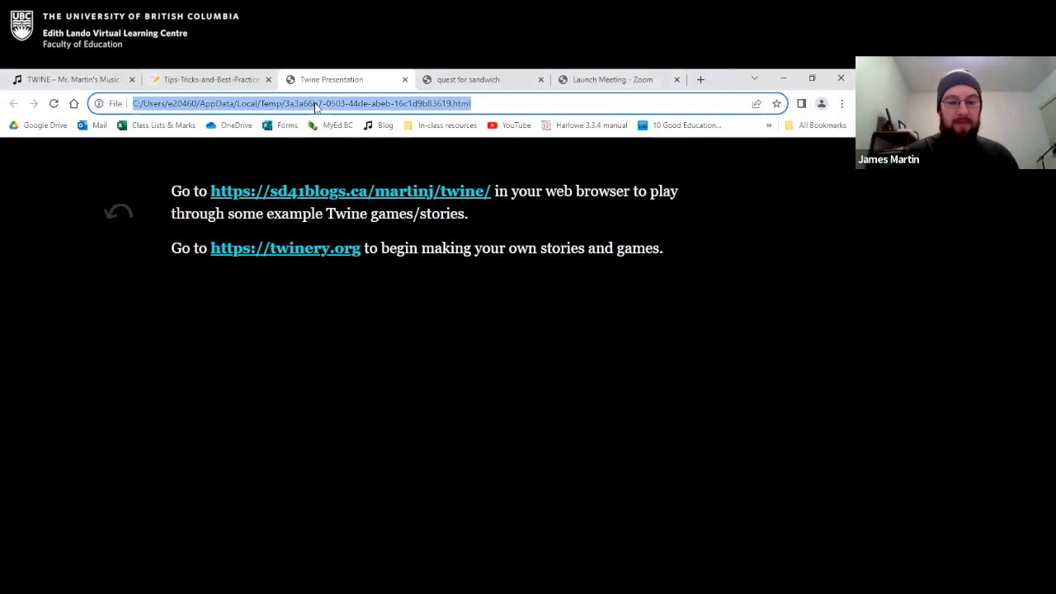
text(https://twinery.org)
key(Return)
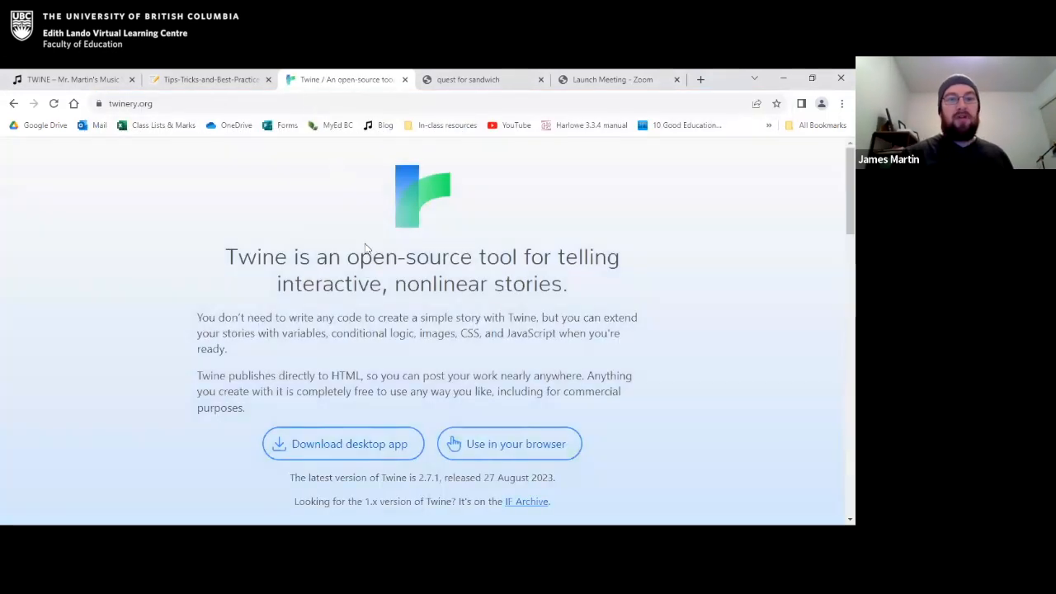
scroll(353, 379, down, 1)
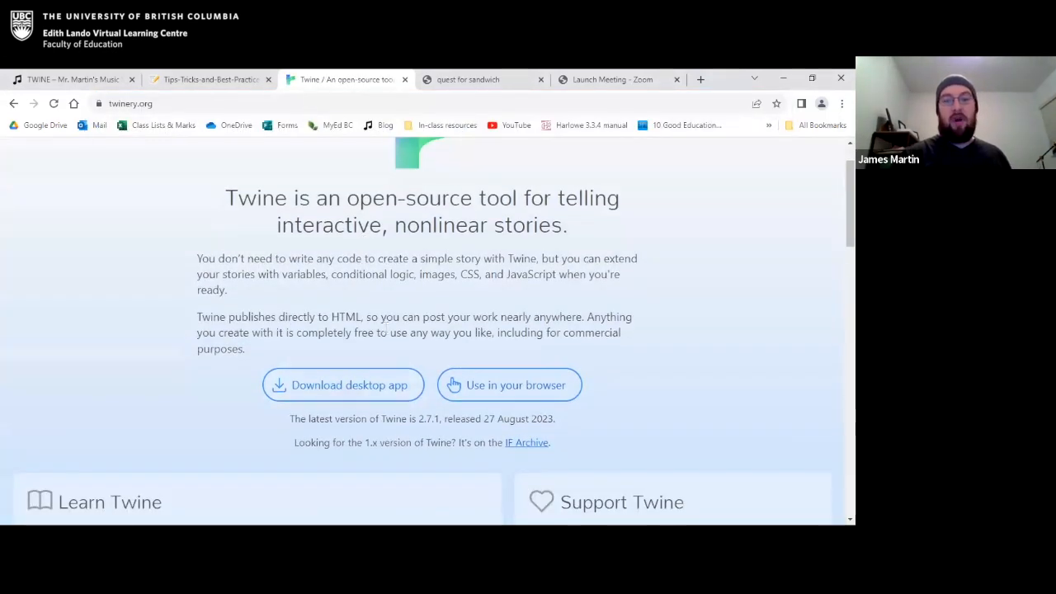
scroll(386, 329, up, 1)
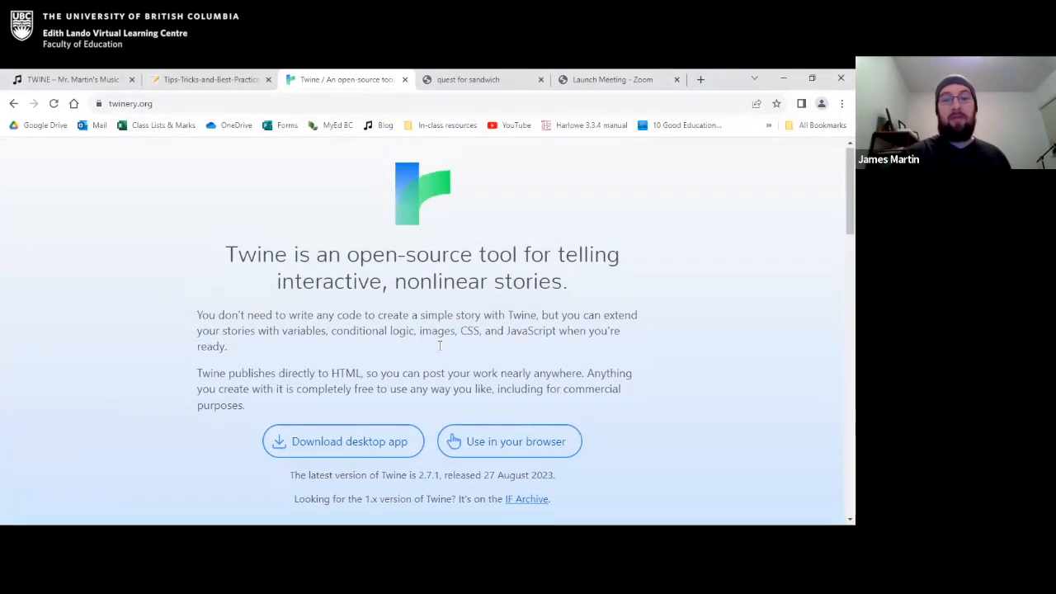
click(530, 448)
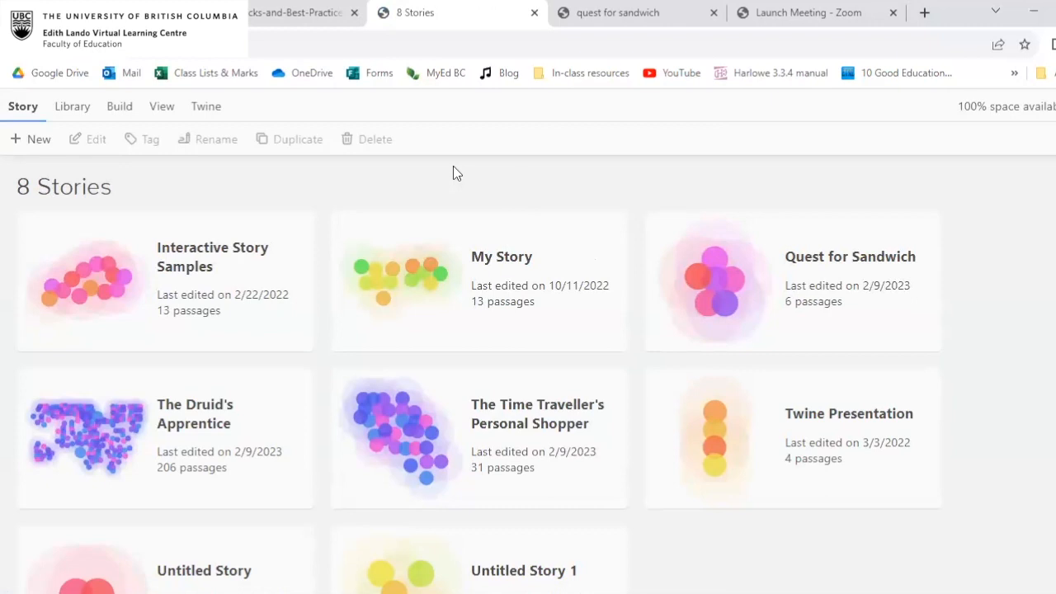
Create a new story named "New Adventure" in the story library.
scroll(454, 169, down, 1)
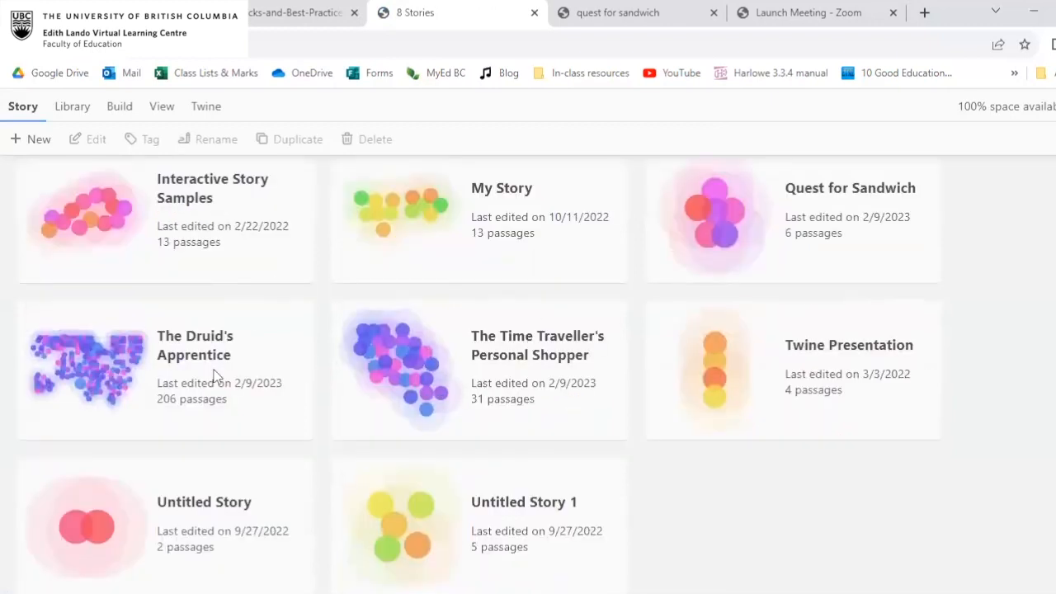
scroll(618, 391, up, 1)
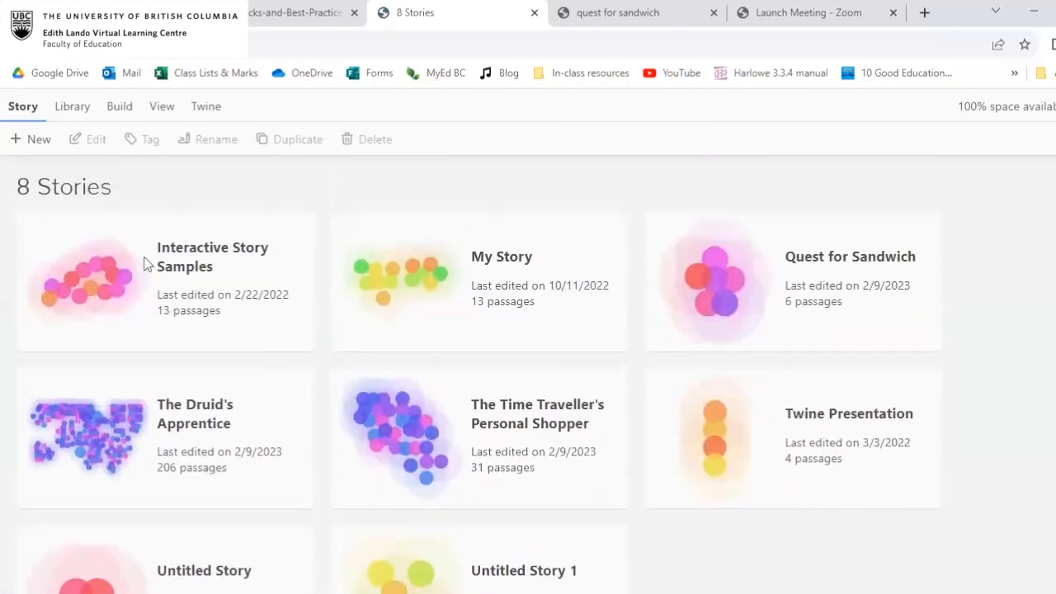
scroll(567, 412, down, 1)
scroll(567, 412, up, 1)
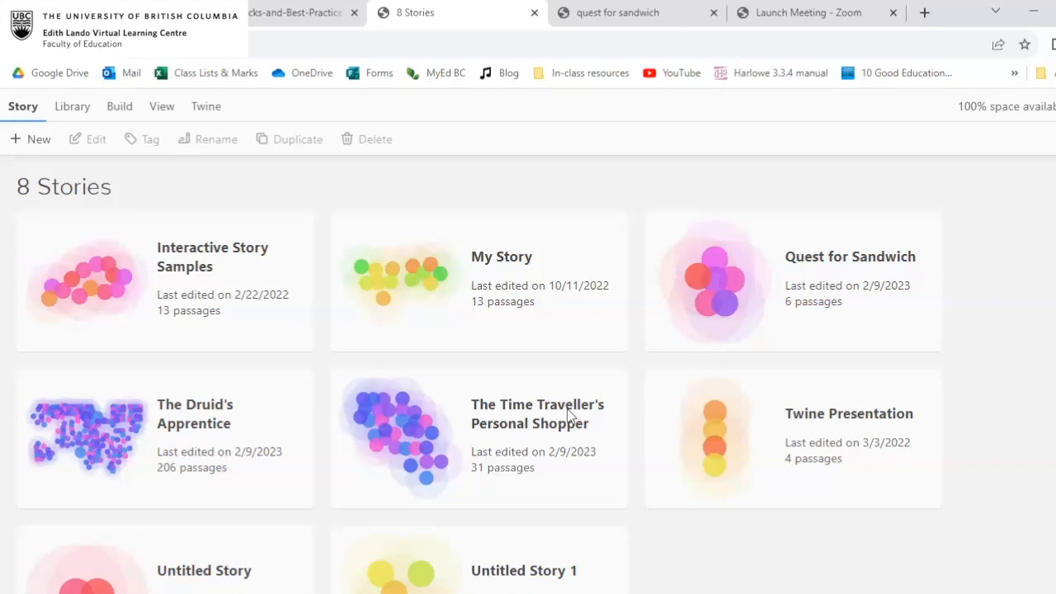
click(35, 144)
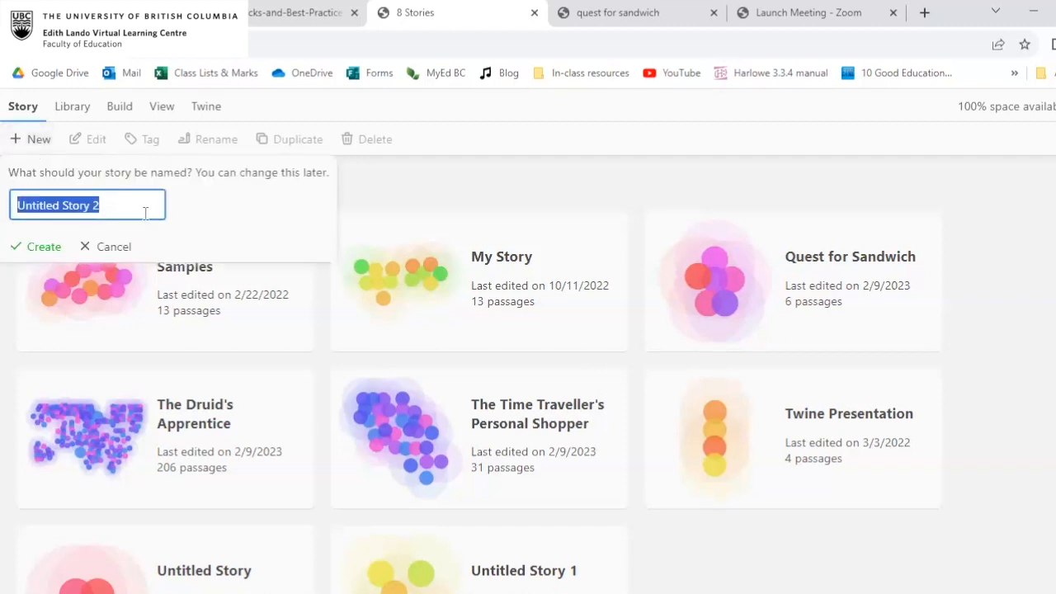
text(New Ad)
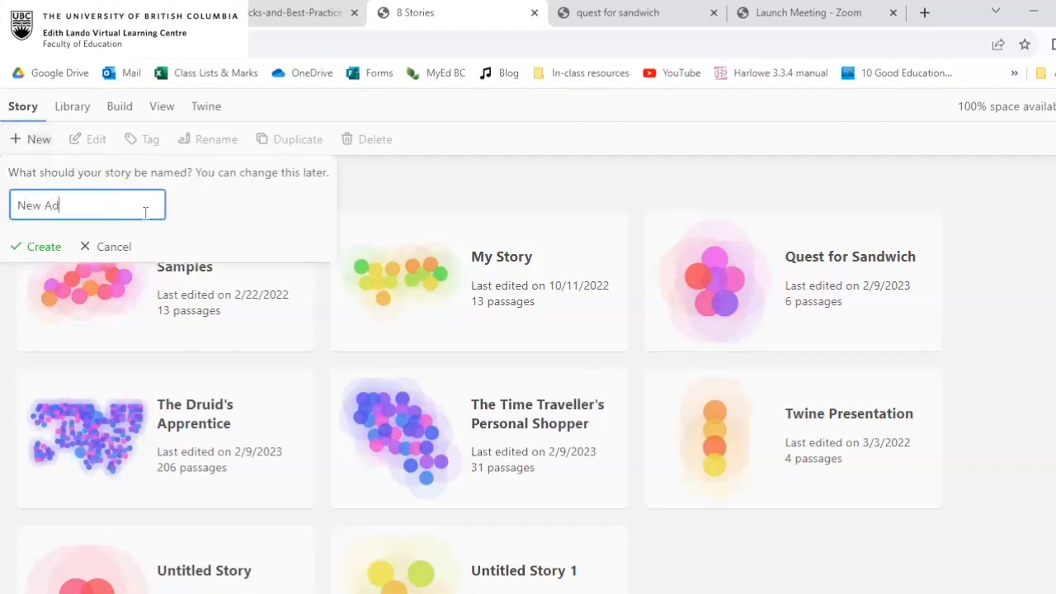
text(venture)
click(38, 246)
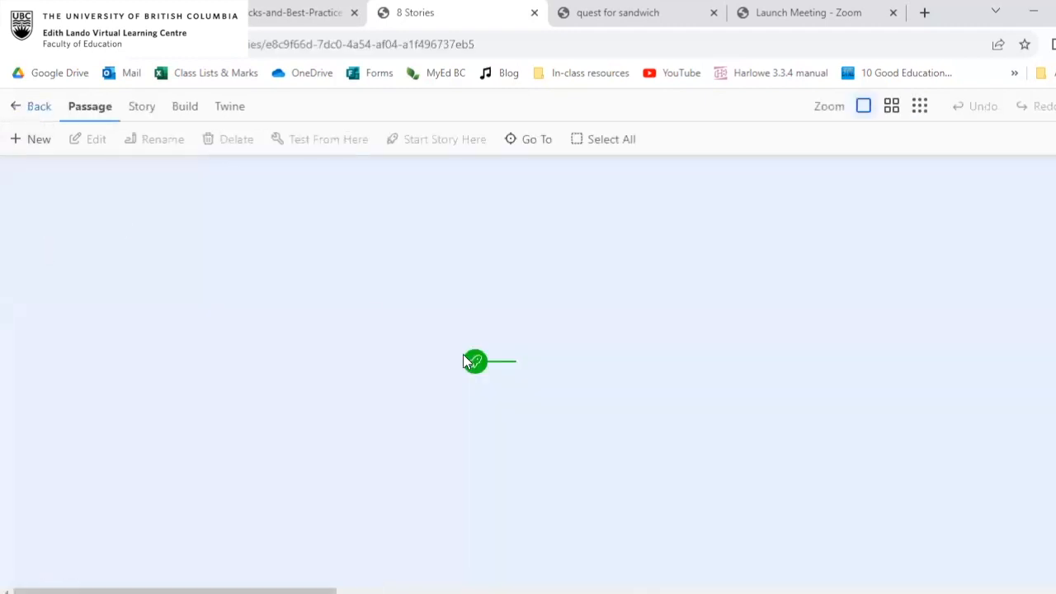
Move the untitled starting passage slightly higher on the story map and deselect it.
scroll(496, 382, down, 1)
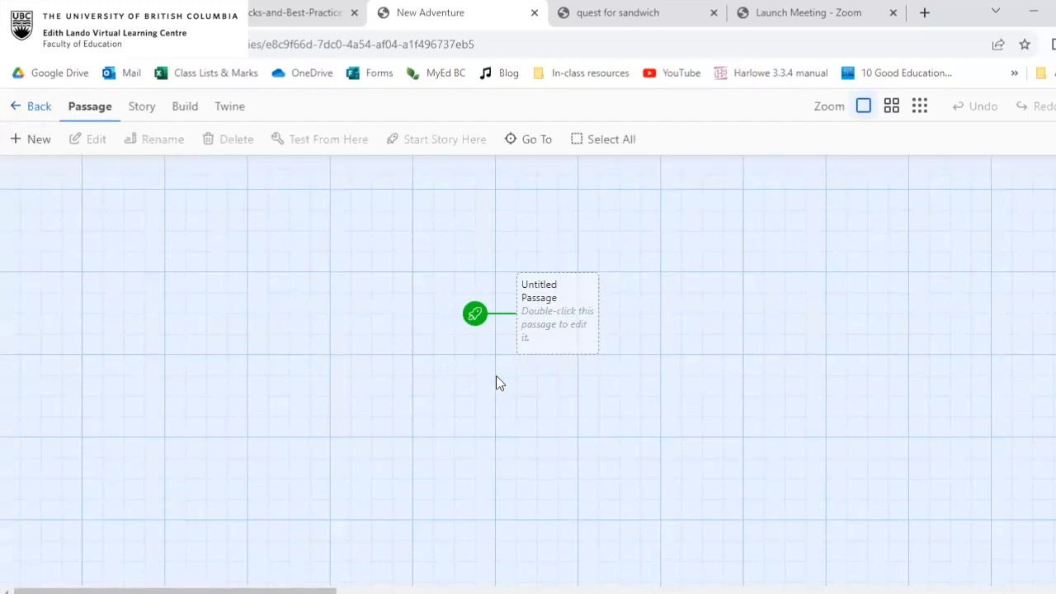
scroll(498, 382, up, 1)
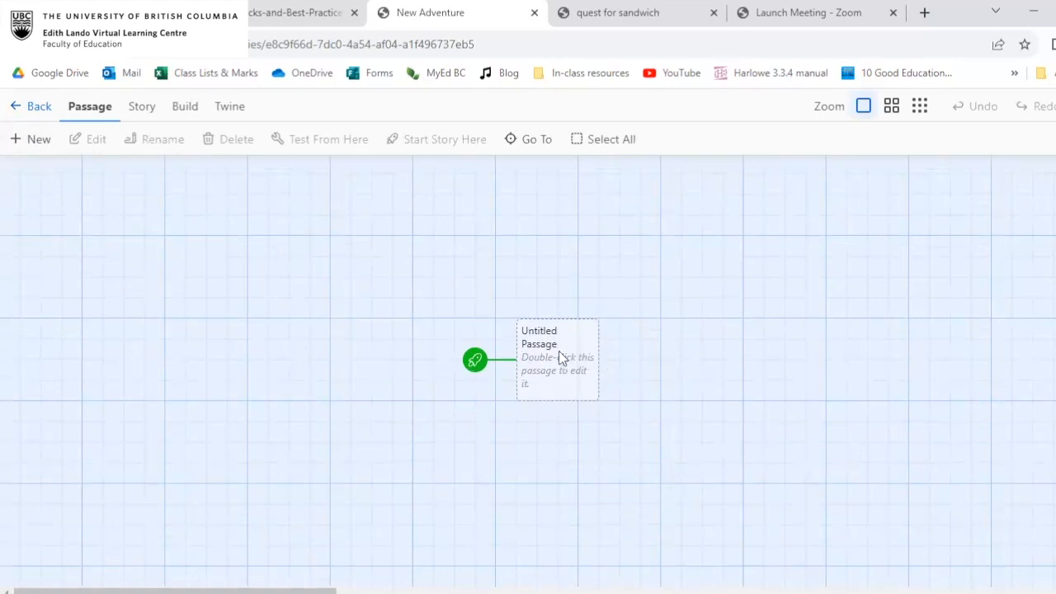
scroll(561, 350, down, 2)
scroll(561, 354, up, 1)
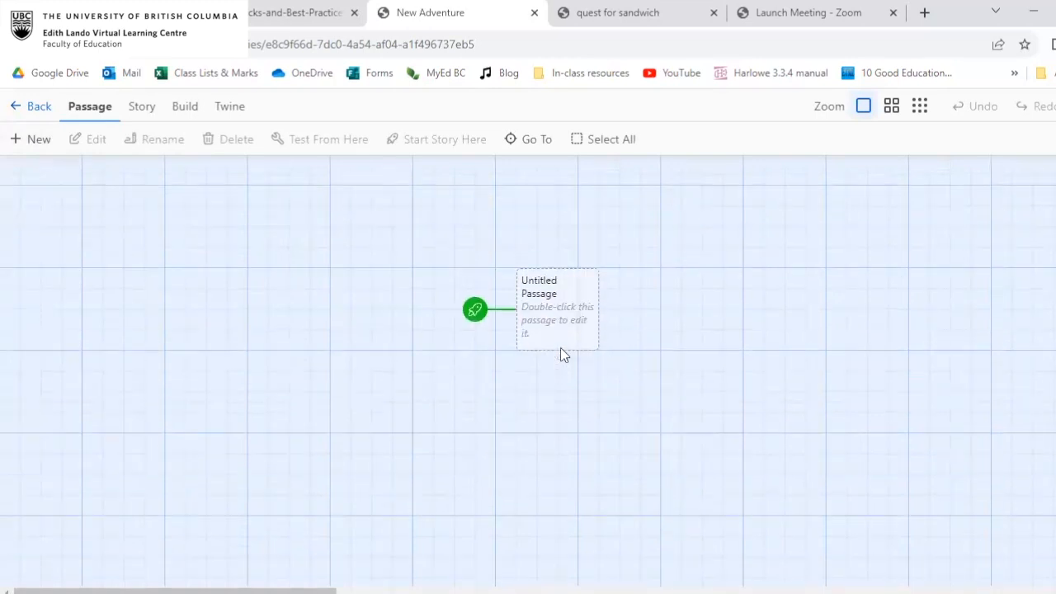
drag(572, 320, 539, 225)
click(547, 300)
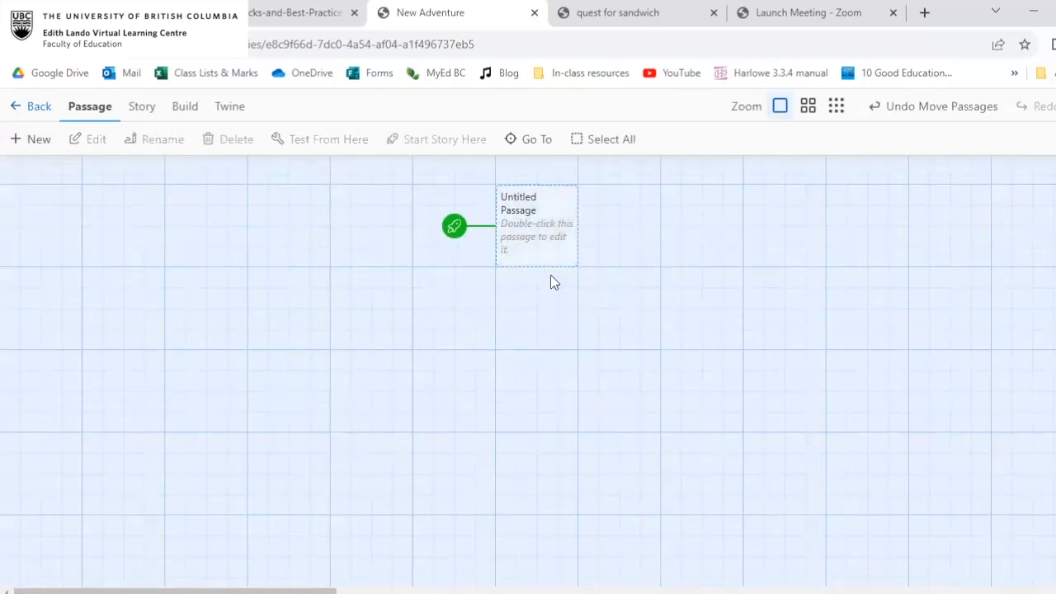
Write three lines in the untitled passage: the character's name, "You are wearing a red shirt." and "You are going on an adventure.", and close it.
click(557, 249)
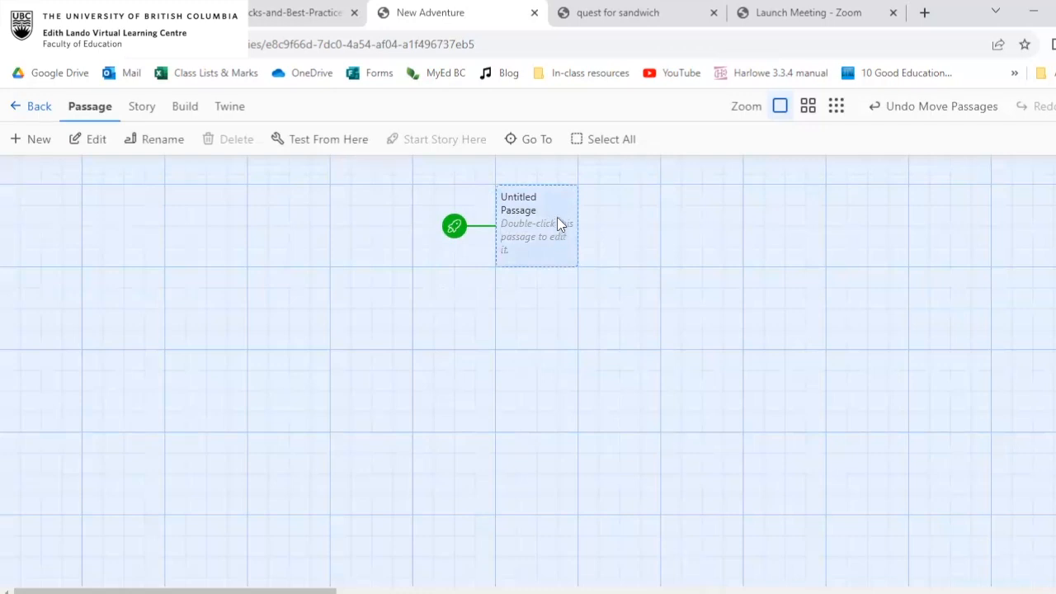
double_click(546, 221)
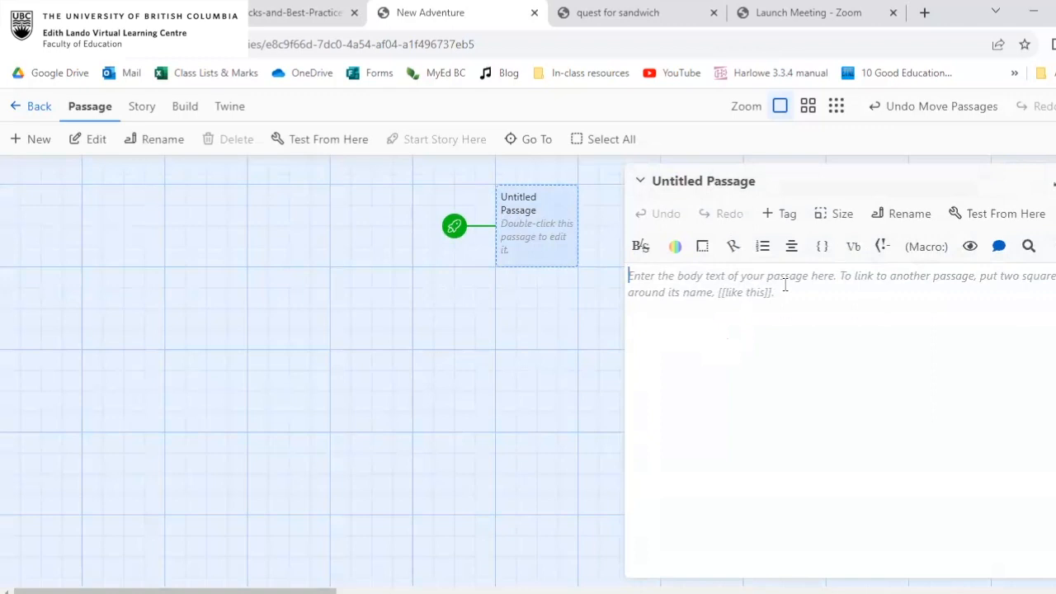
text(Your name is )
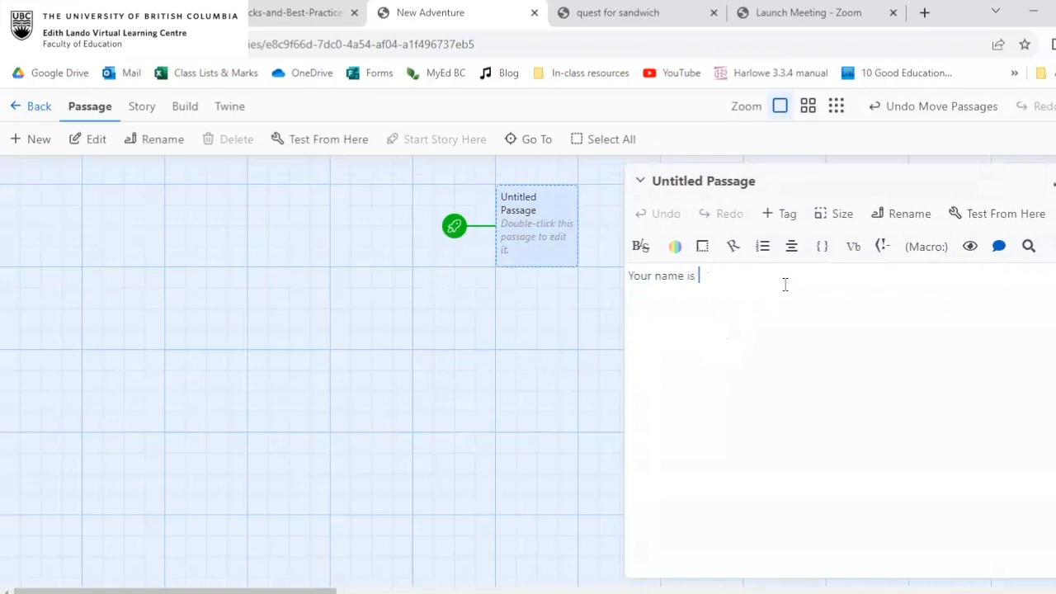
text(Alex.)
key(Return)
text(You are wearing a red shirt.)
key(Return)
text(You are going on an adventure.)
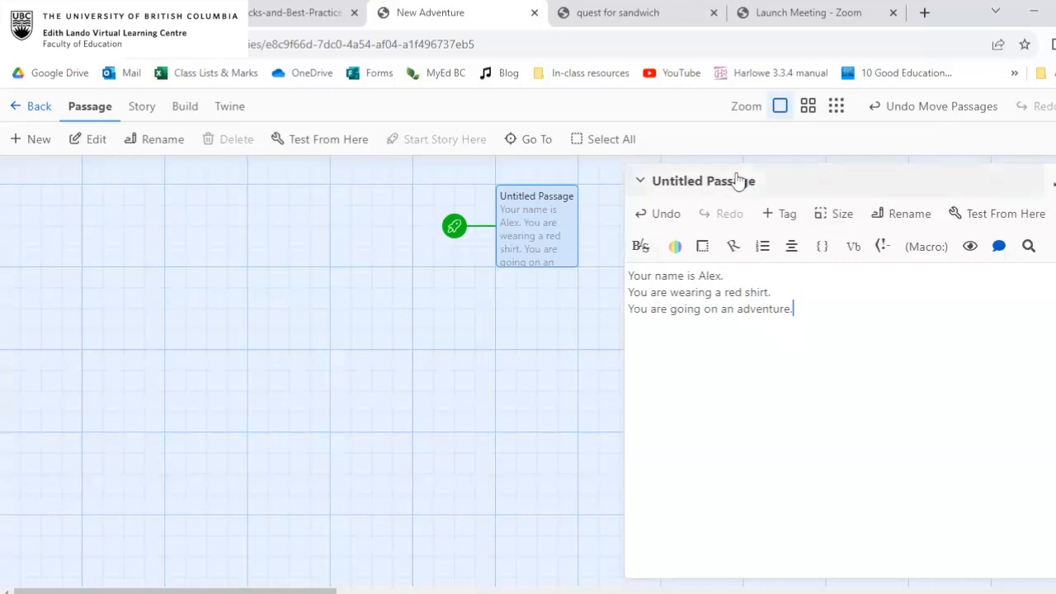
click(1055, 181)
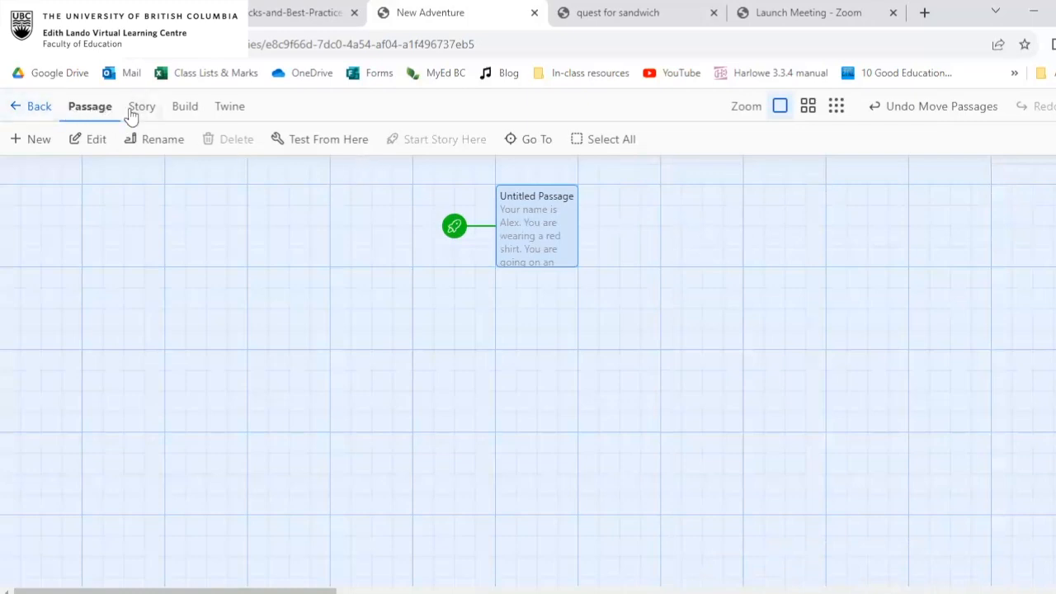
Play the New Adventure story to preview its passage and return to the story map.
click(191, 110)
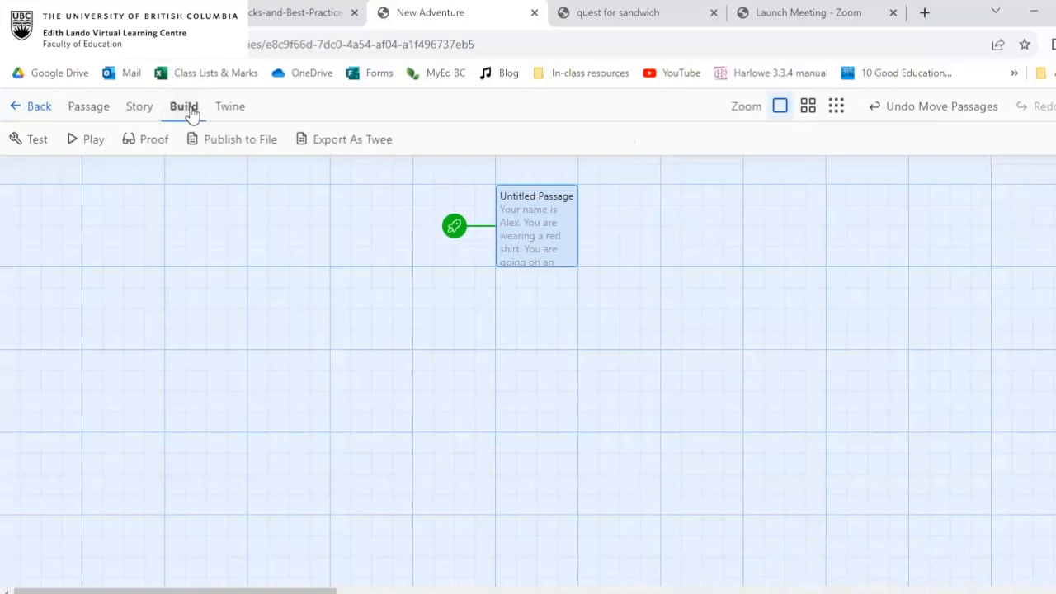
click(89, 138)
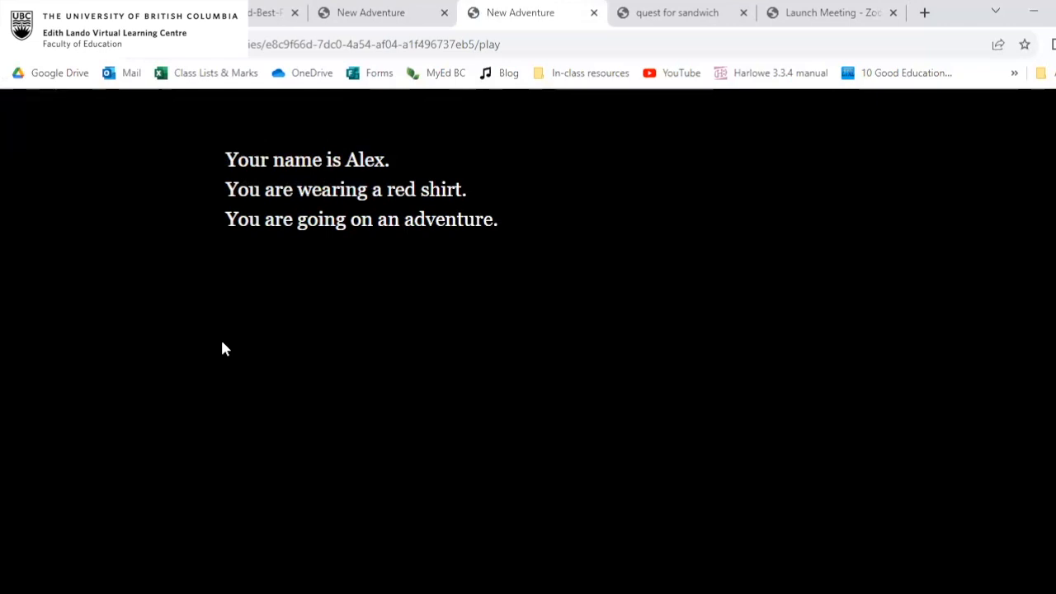
click(371, 15)
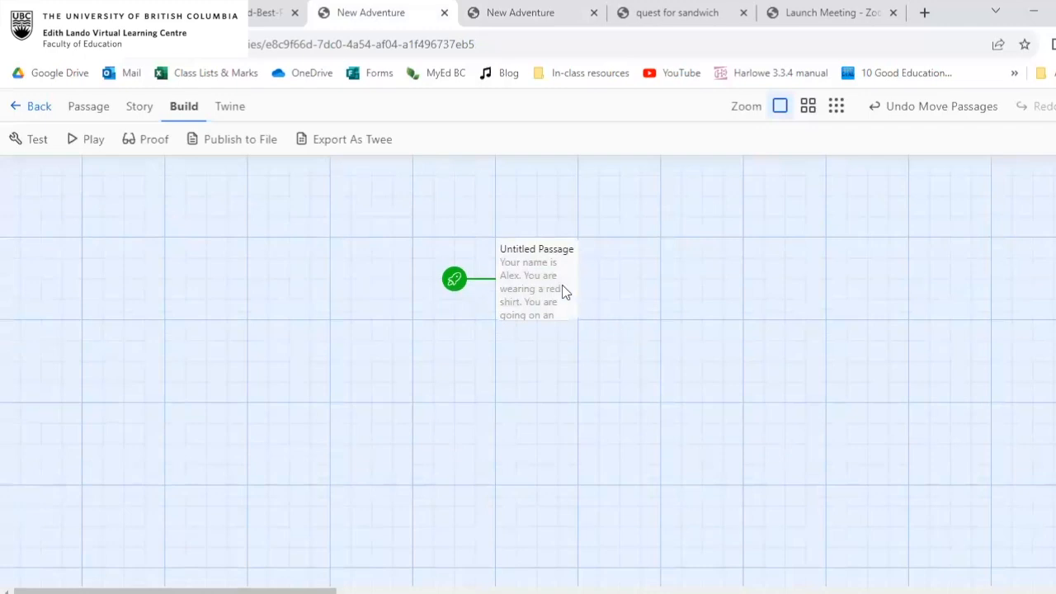
Add the link [[Walk out the door]] to the untitled passage, one blank line below its text.
click(557, 256)
double_click(554, 260)
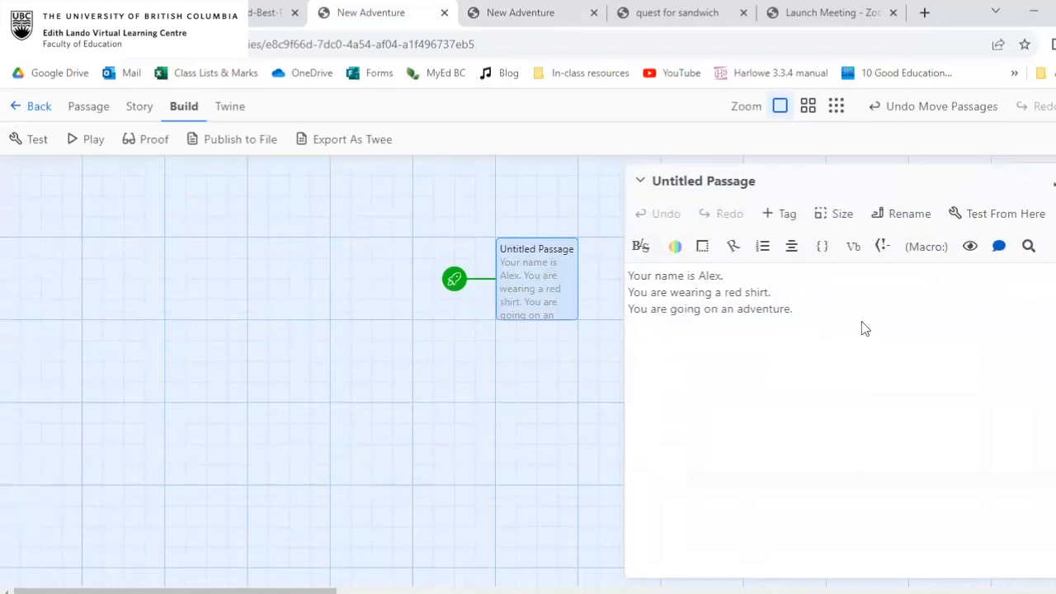
key(Return)
key(Return)
text([[)
text(Walk out the door)
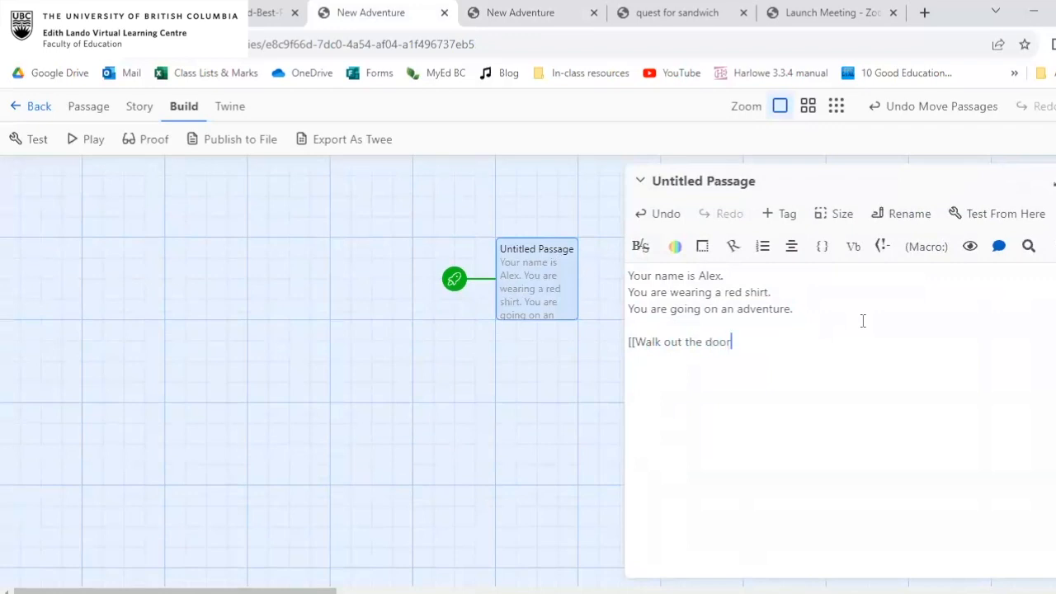
text(]])
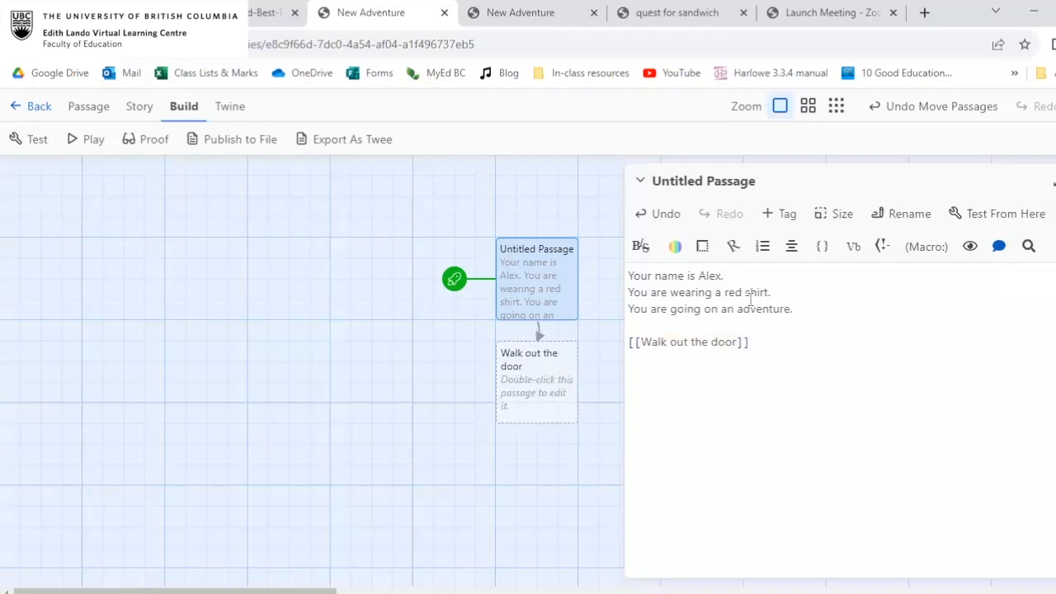
click(633, 342)
click(741, 342)
click(751, 342)
mouse_move(532, 370)
mouse_down()
mouse_move(422, 379)
mouse_move(499, 387)
mouse_move(534, 367)
mouse_move(429, 449)
mouse_move(542, 380)
mouse_up()
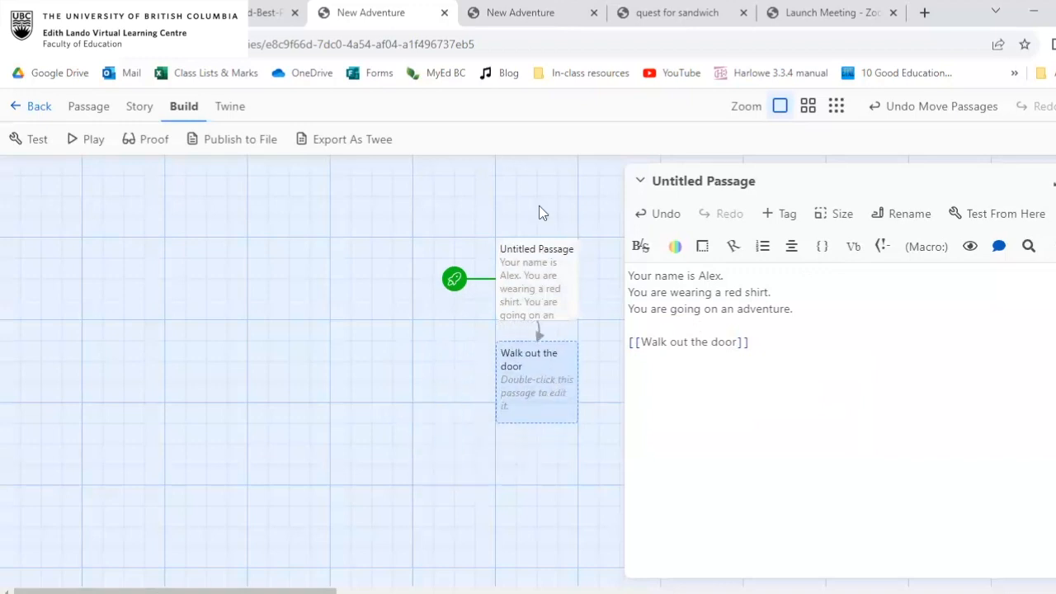
Rename the untitled starting passage to "start".
click(549, 249)
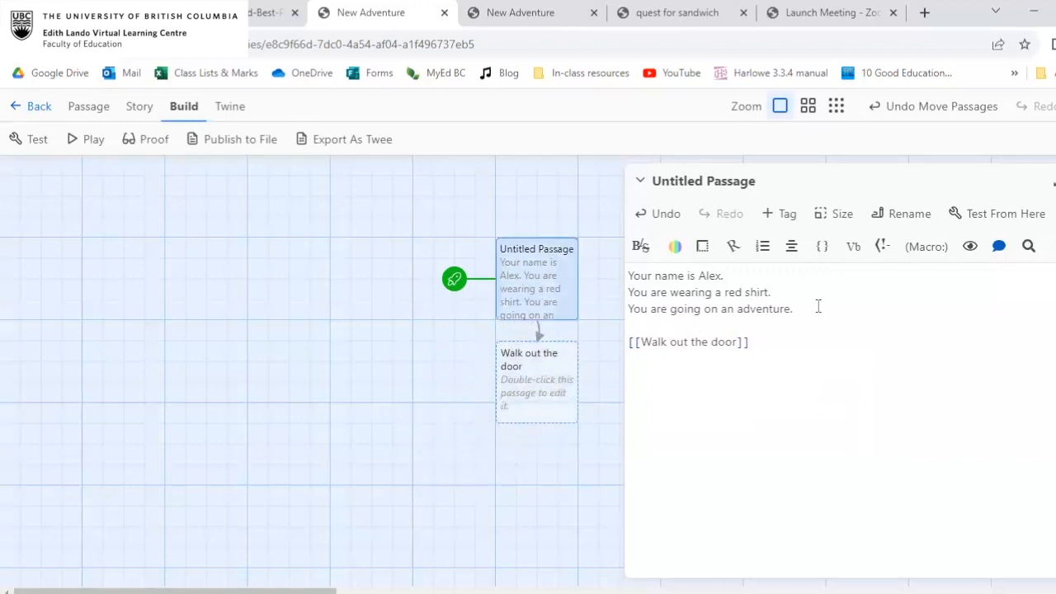
click(715, 180)
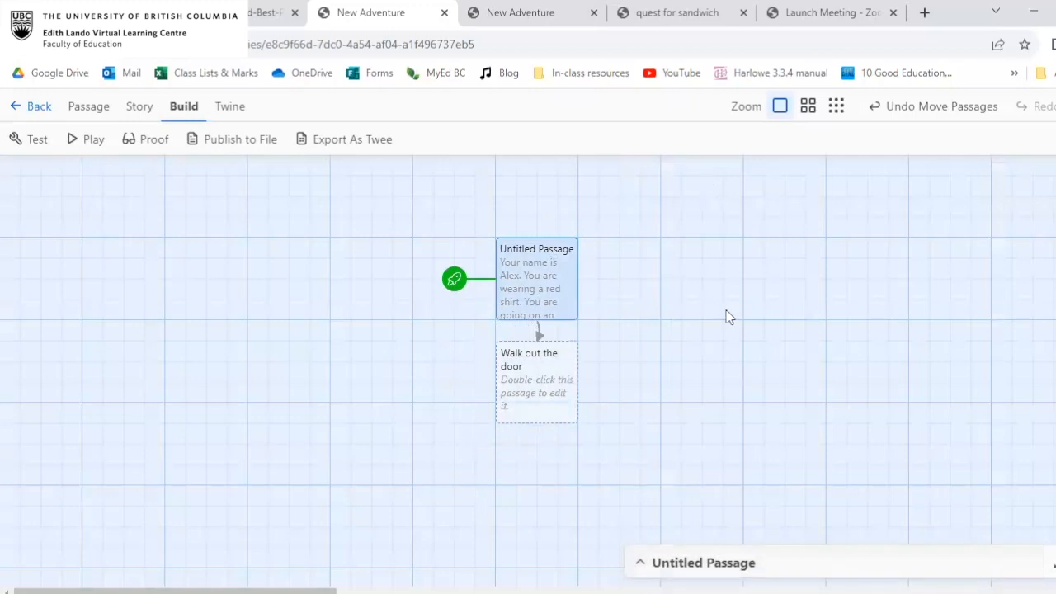
click(769, 562)
click(911, 216)
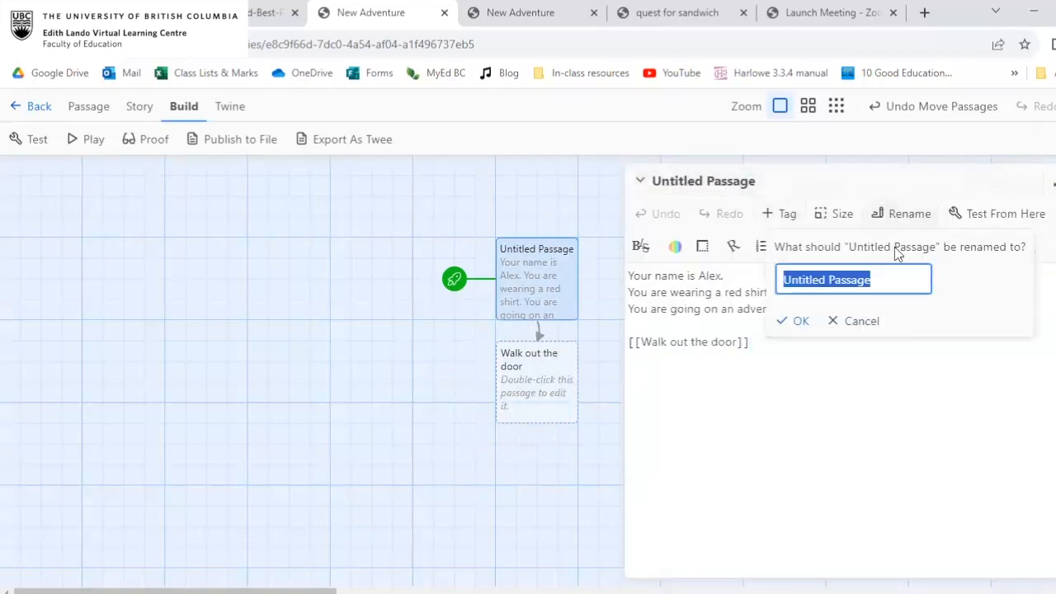
text(start)
click(794, 322)
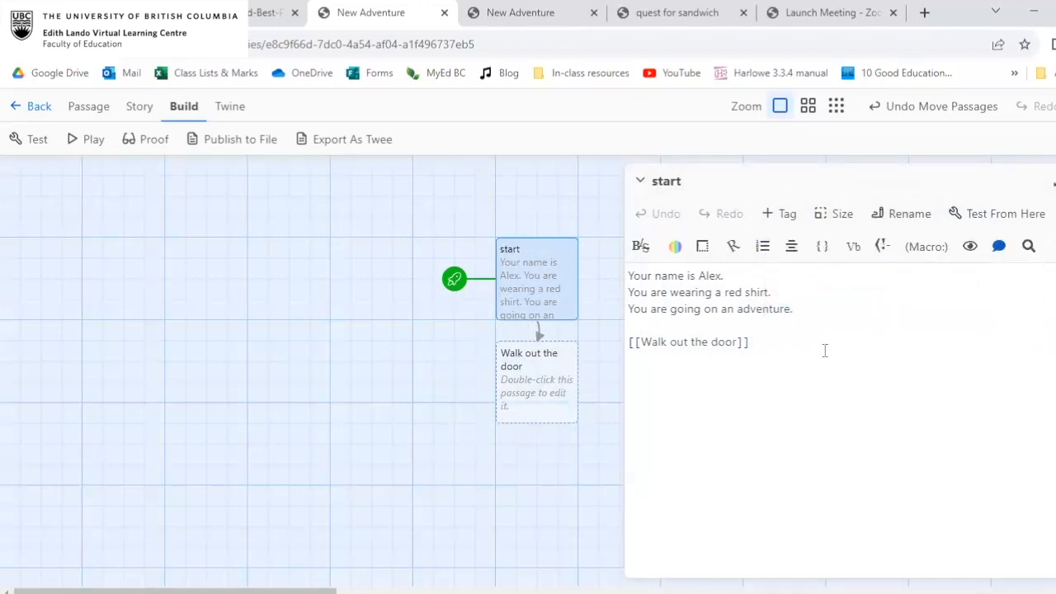
Add a second link, [[stay home]], on the line below the first link in the start passage.
key(Return)
text([[stay home]])
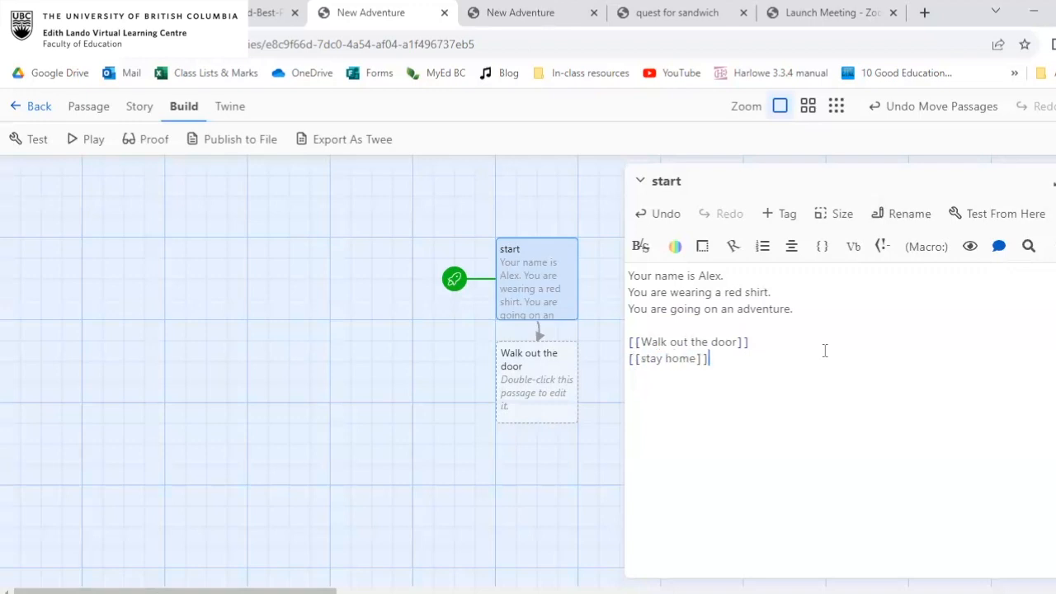
Insert "maybe" before "going on an adventure" in the start passage and close its editor.
click(670, 309)
text(maybe)
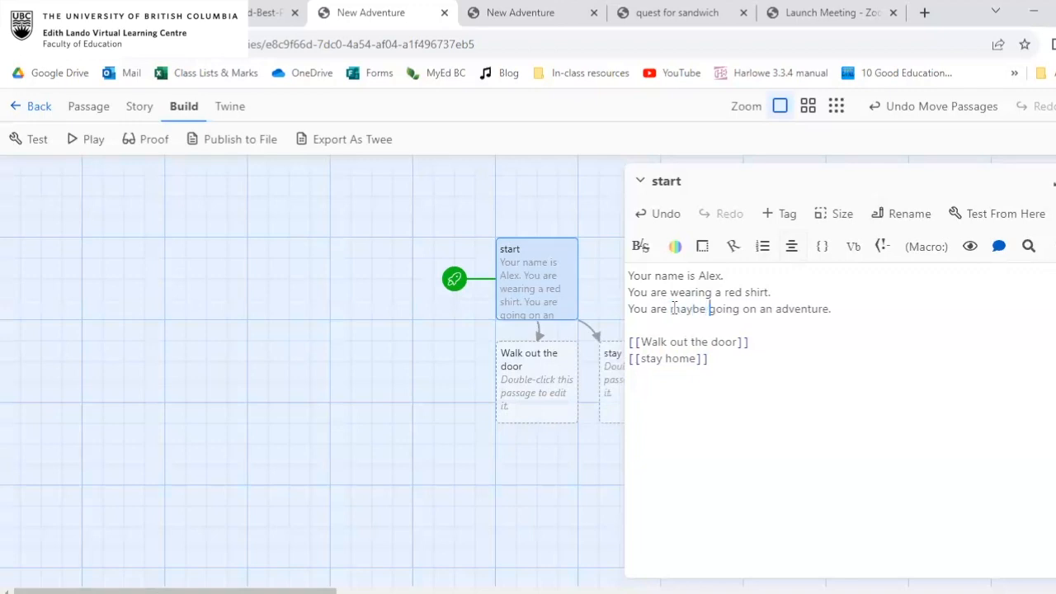
click(1001, 340)
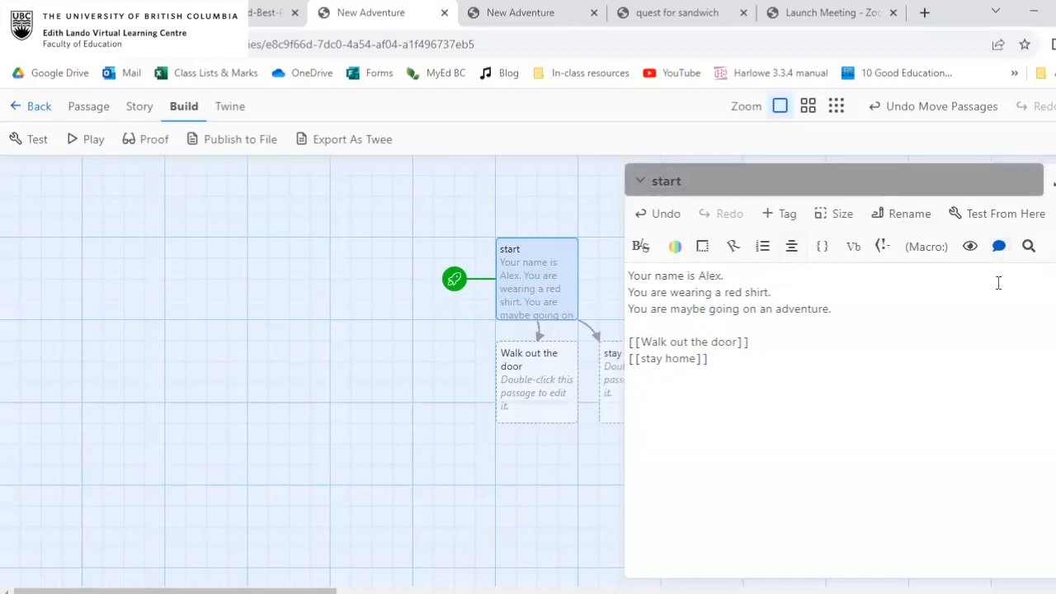
click(990, 183)
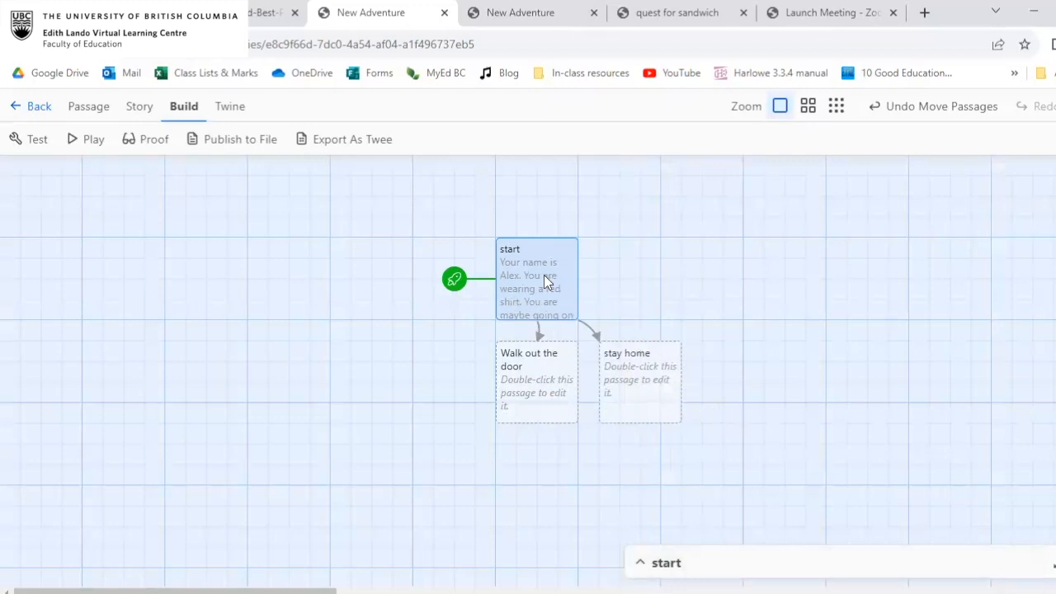
click(762, 568)
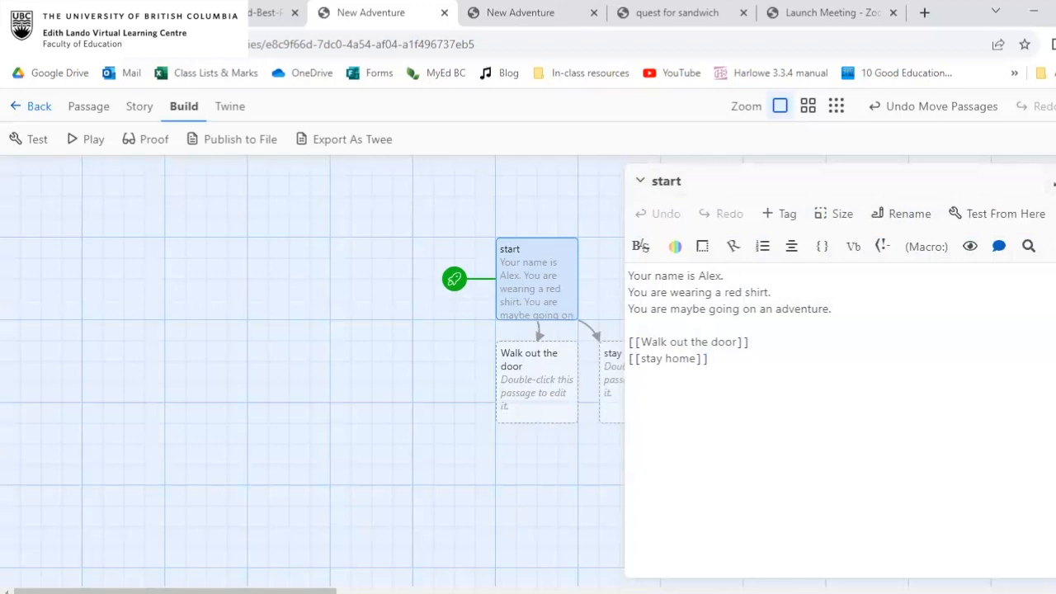
click(1054, 183)
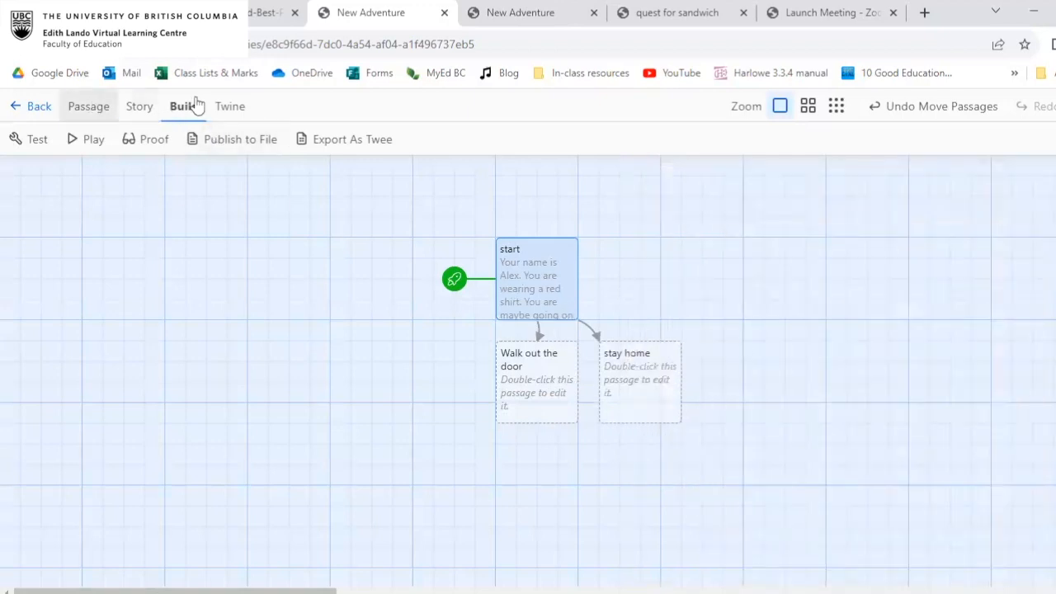
Play the story, try the Walk out the door and stay home links, and return to the story map.
click(86, 141)
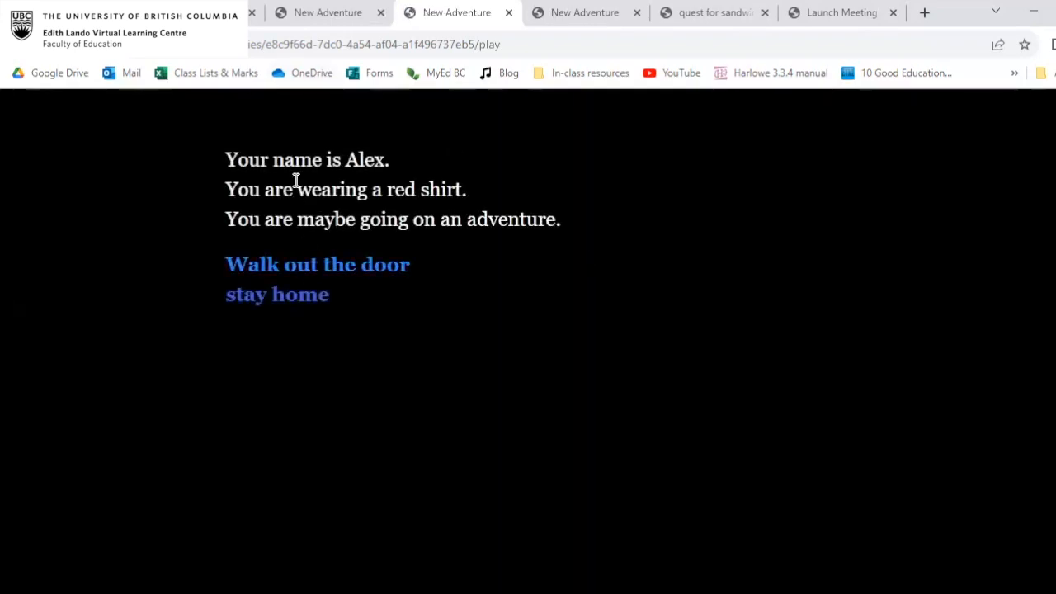
click(316, 265)
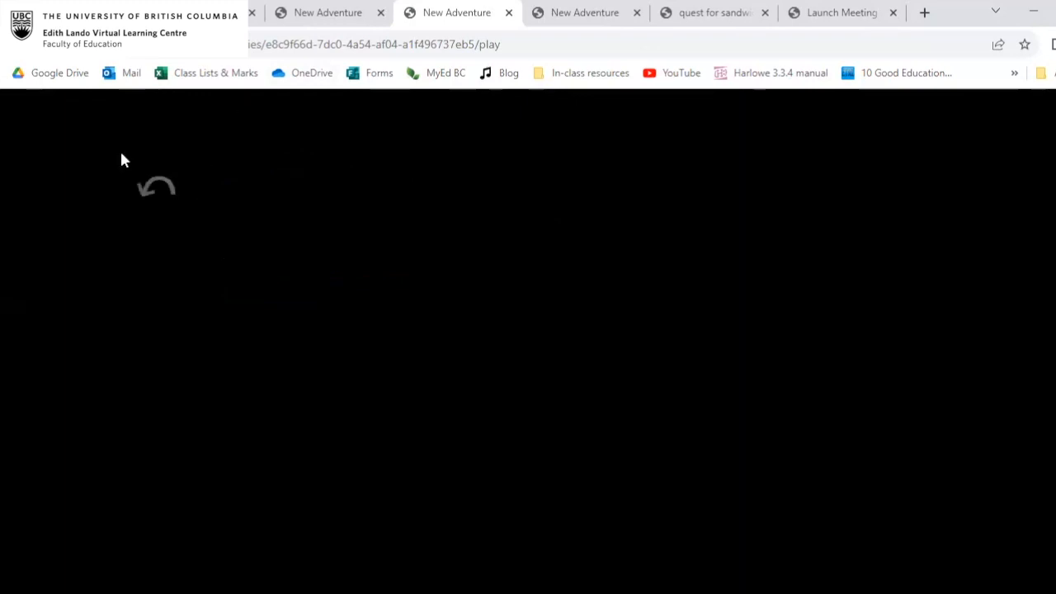
click(156, 186)
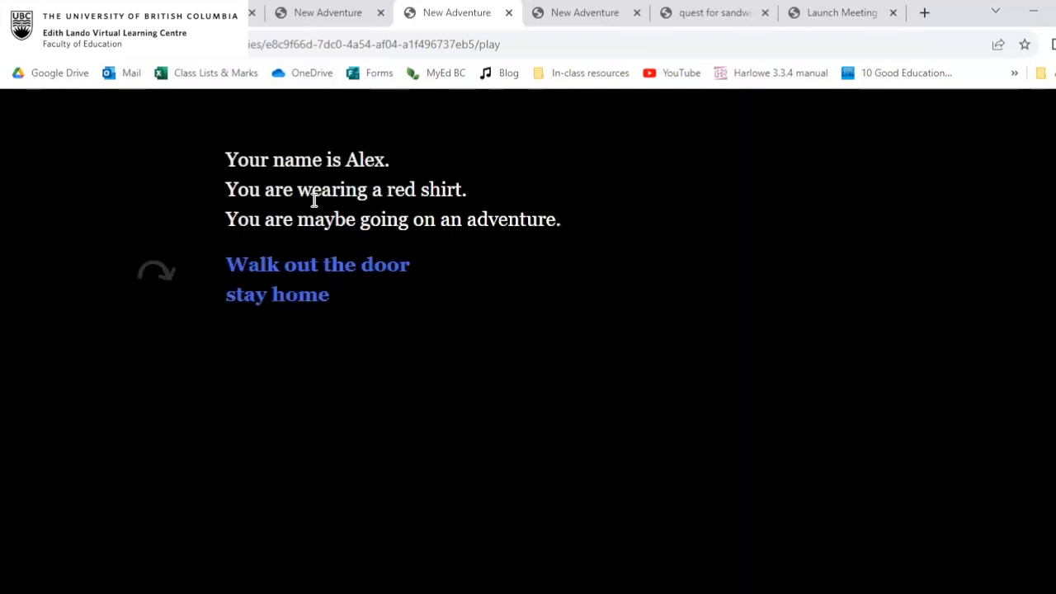
click(291, 298)
click(158, 188)
click(356, 8)
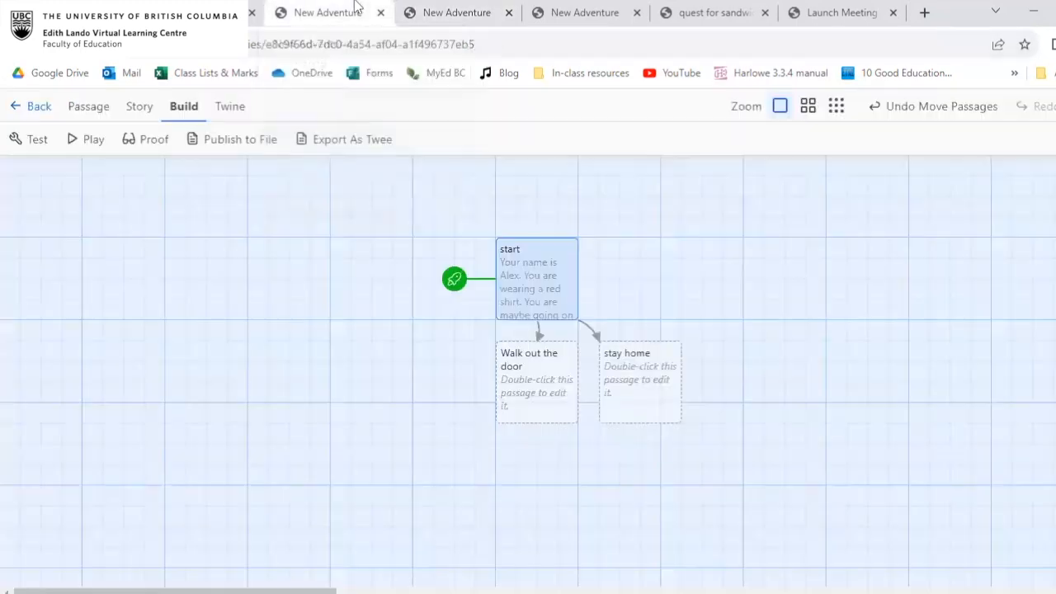
Spread the branches apart by moving start up and left and placing Walk out the door below it on the left.
click(549, 373)
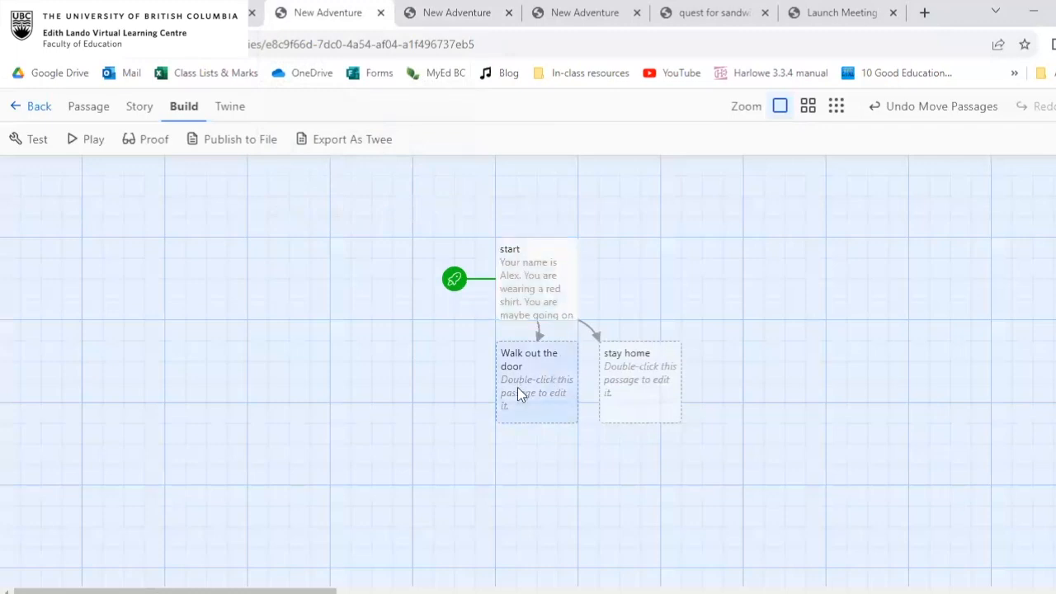
mouse_move(558, 364)
mouse_down()
mouse_move(546, 374)
mouse_move(553, 369)
mouse_up()
drag(549, 272, 402, 225)
drag(528, 359, 281, 369)
drag(372, 259, 380, 281)
drag(325, 363, 346, 367)
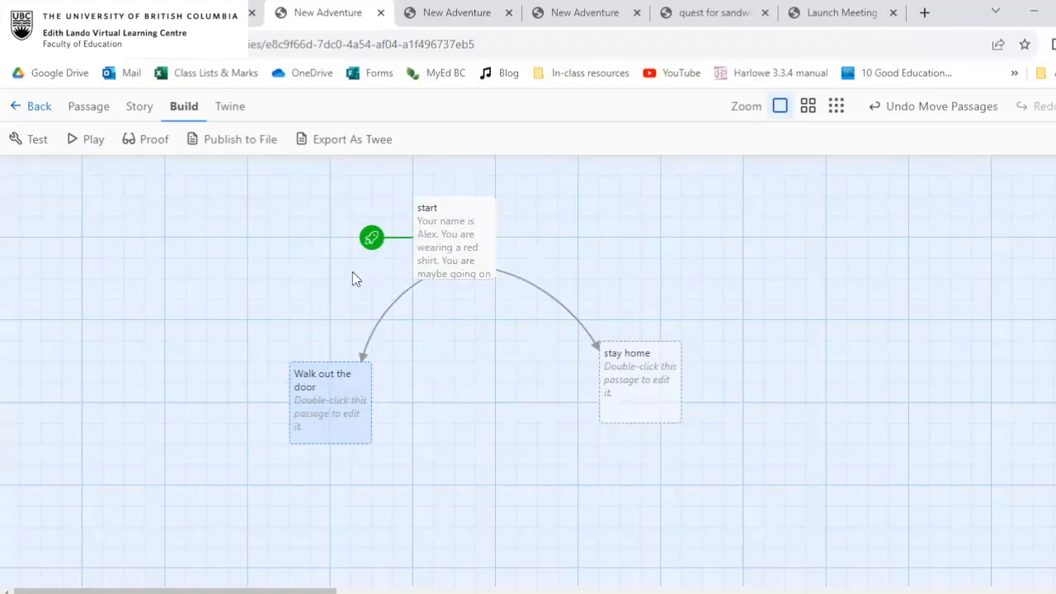
click(435, 225)
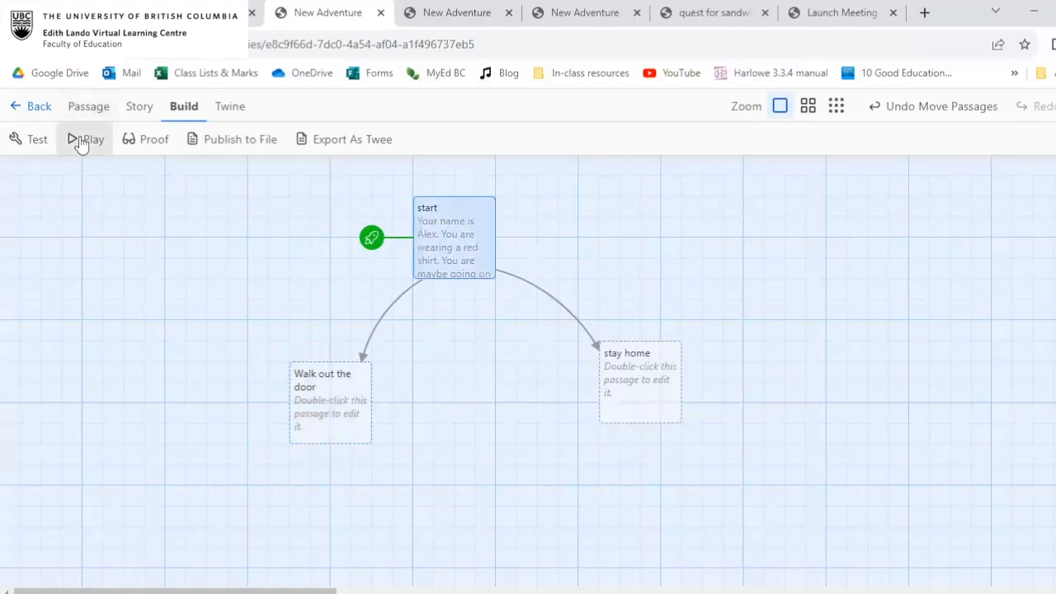
click(350, 395)
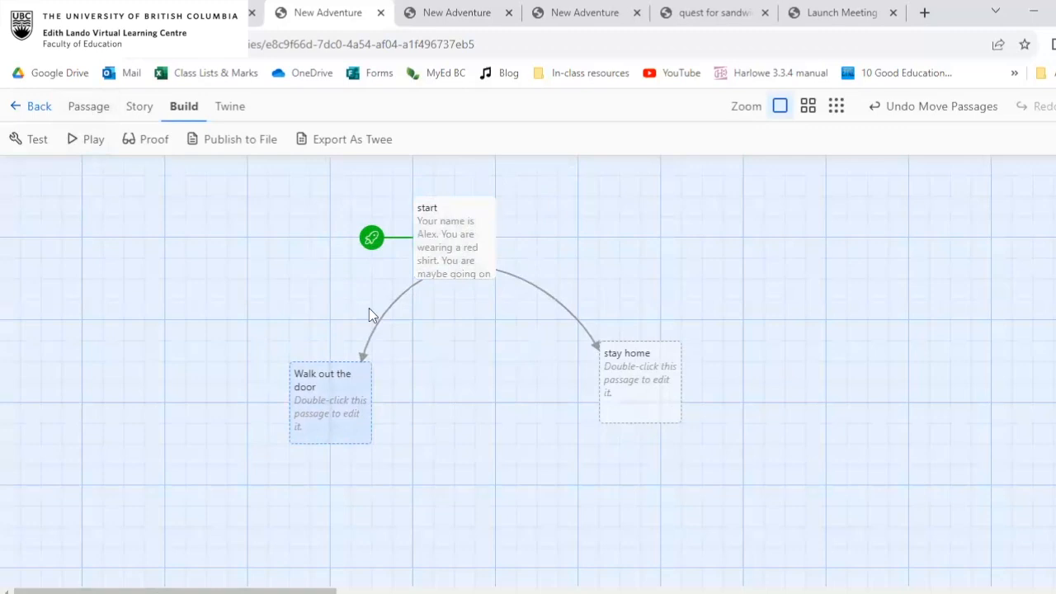
Write "You go have a fabulous adventure." and, on a new line, "The end." in the Walk out the door passage.
double_click(343, 385)
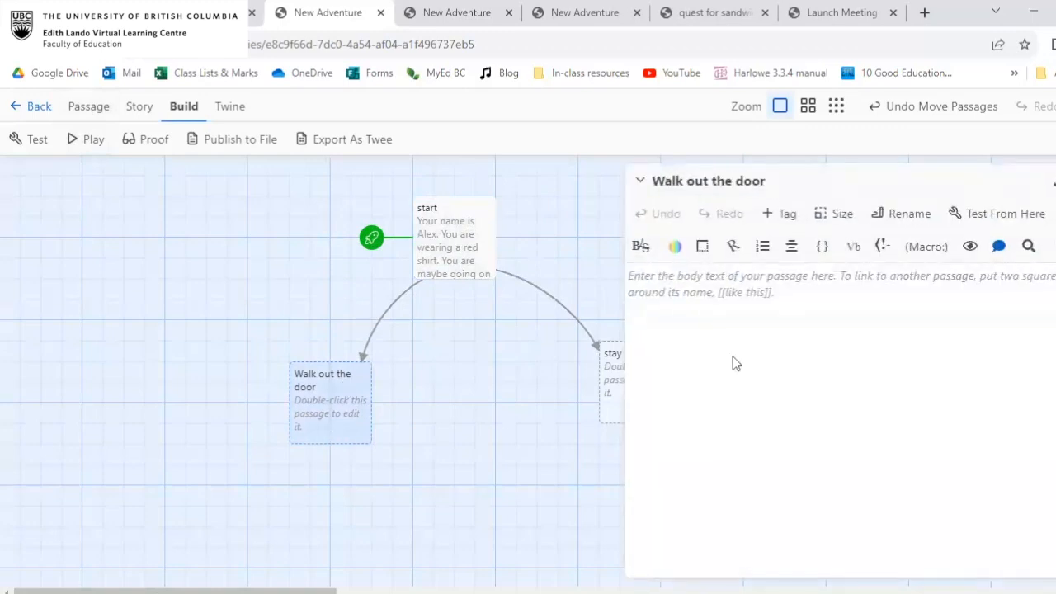
text(You g)
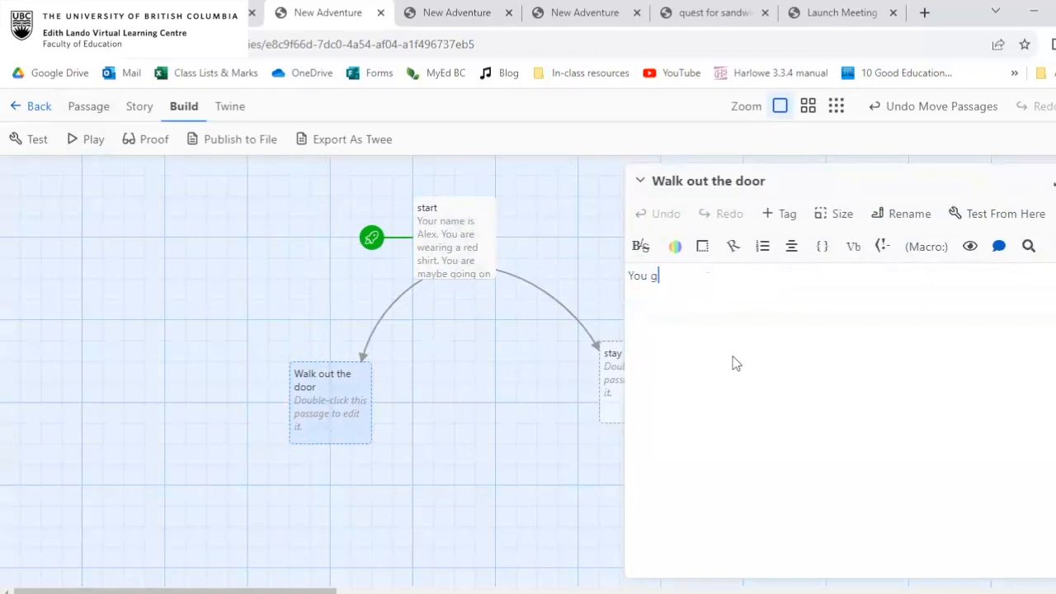
text(o have a fabulous adventure.)
key(Return)
text(The end.)
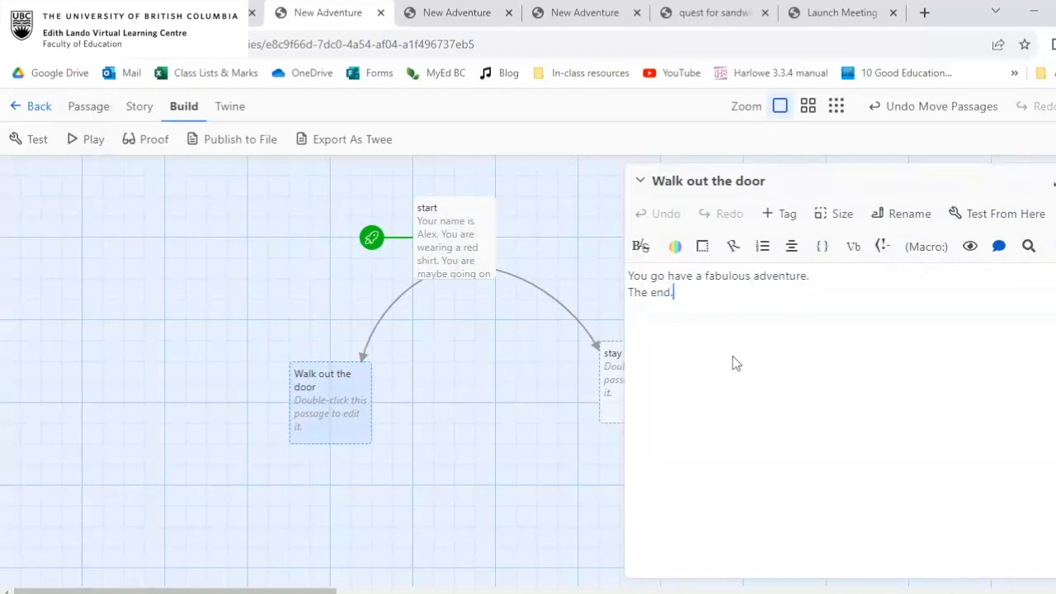
click(1051, 182)
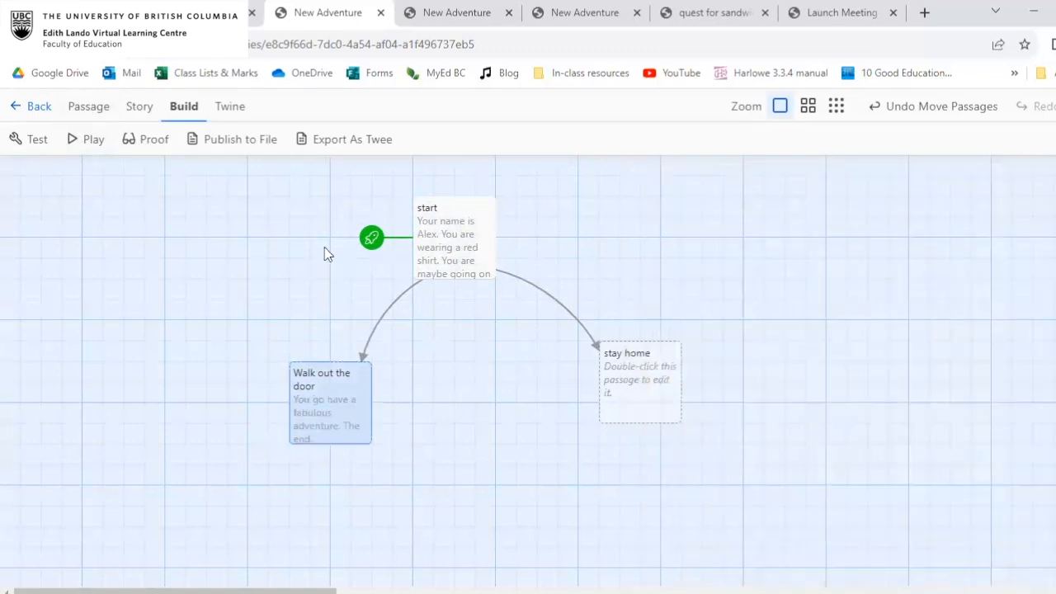
Move the stay home passage closer and write "You stay in, watch TV, and have a nice cozy evening in." and "The end." on separate lines.
drag(655, 384, 616, 383)
double_click(615, 381)
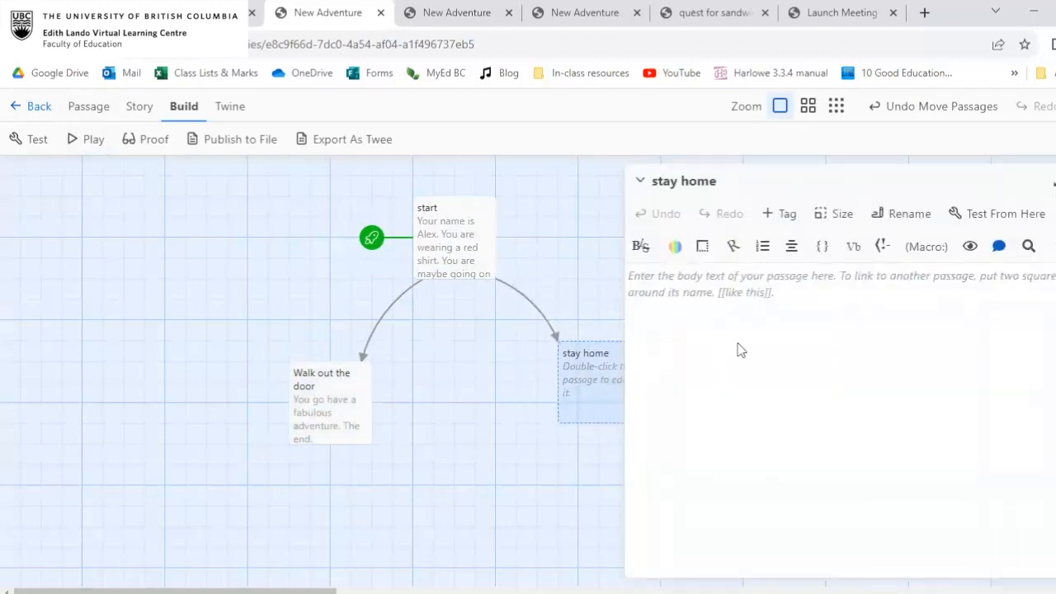
text(You stay in, watch TV, and have a nic)
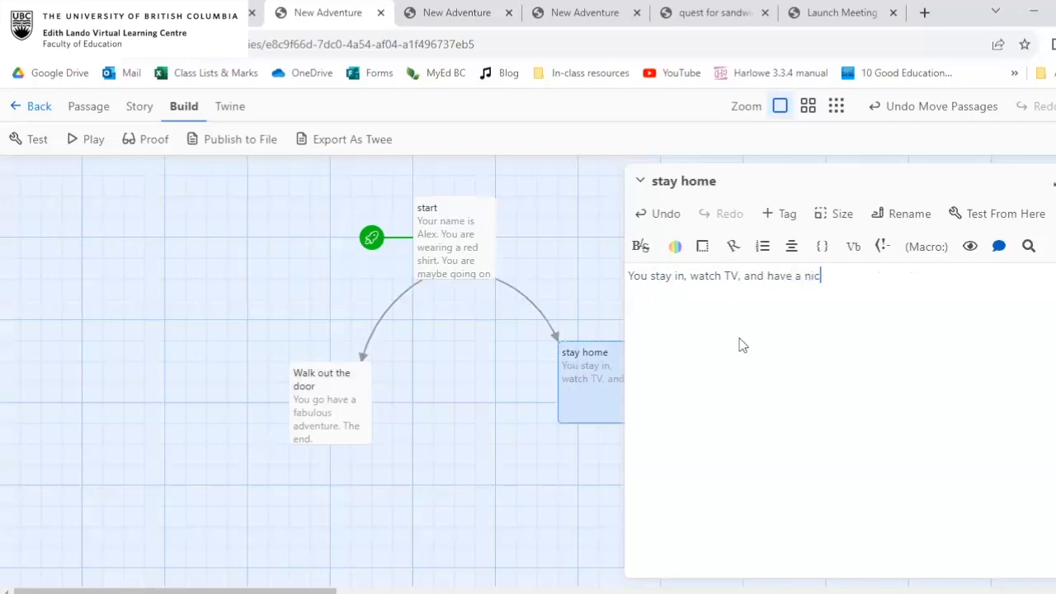
text(e cozy evening in. )
text(The end.)
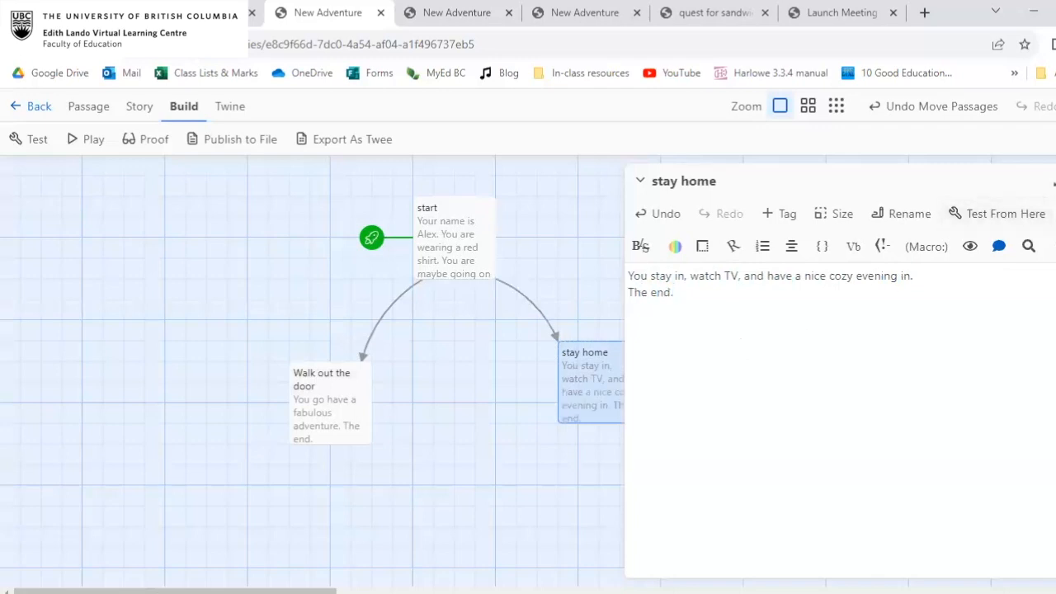
click(1055, 180)
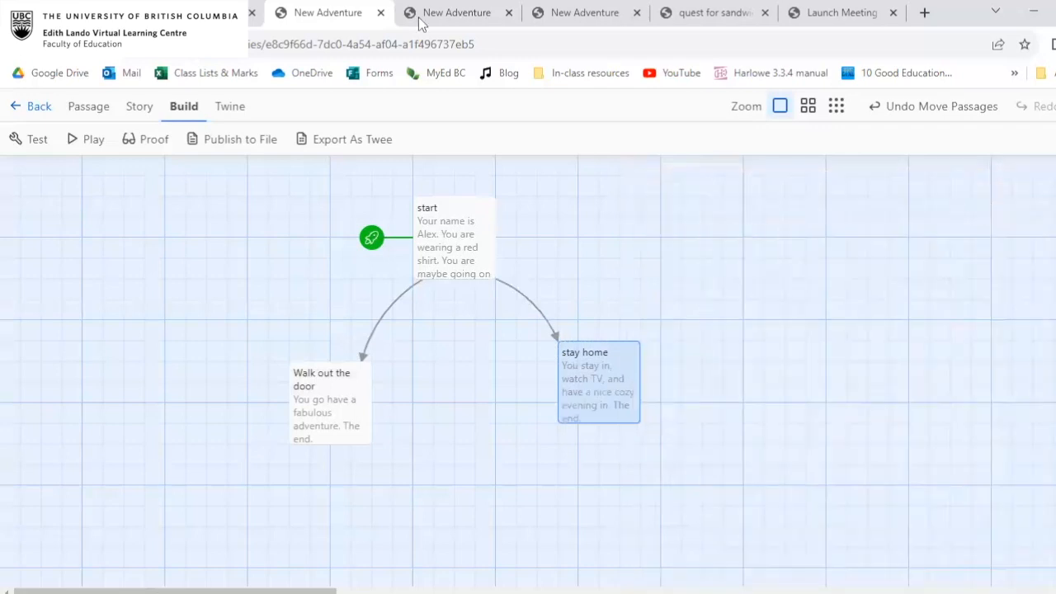
Play the story through both endings, going back after each, and return to the story map.
click(98, 138)
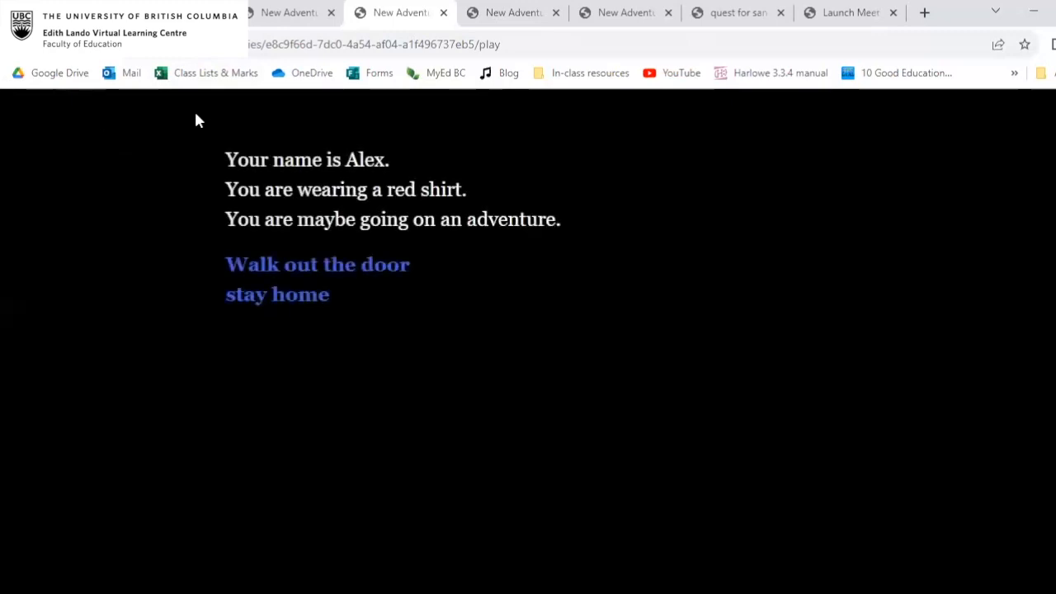
click(349, 267)
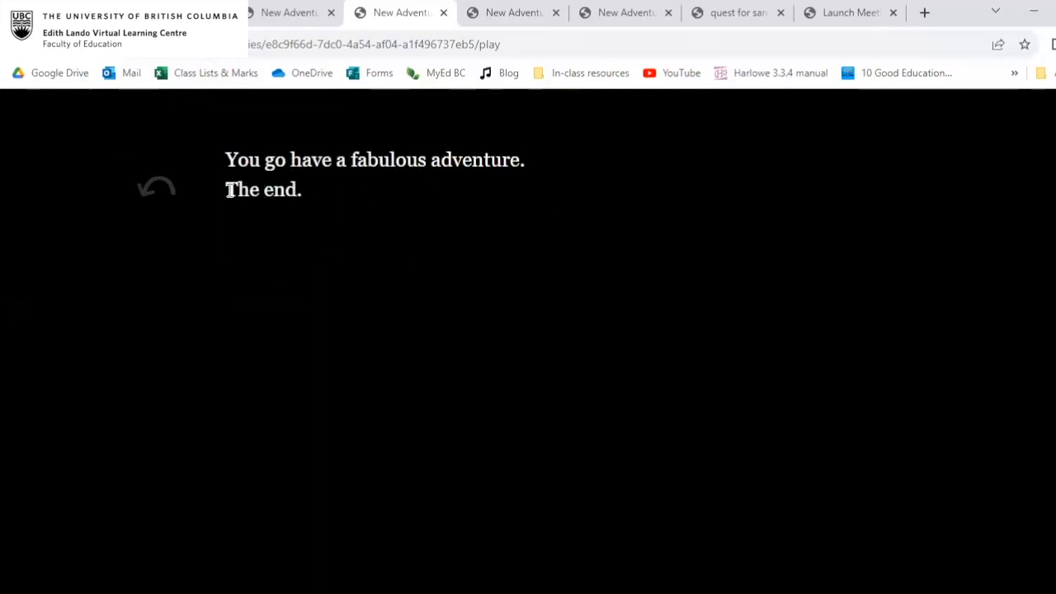
click(161, 180)
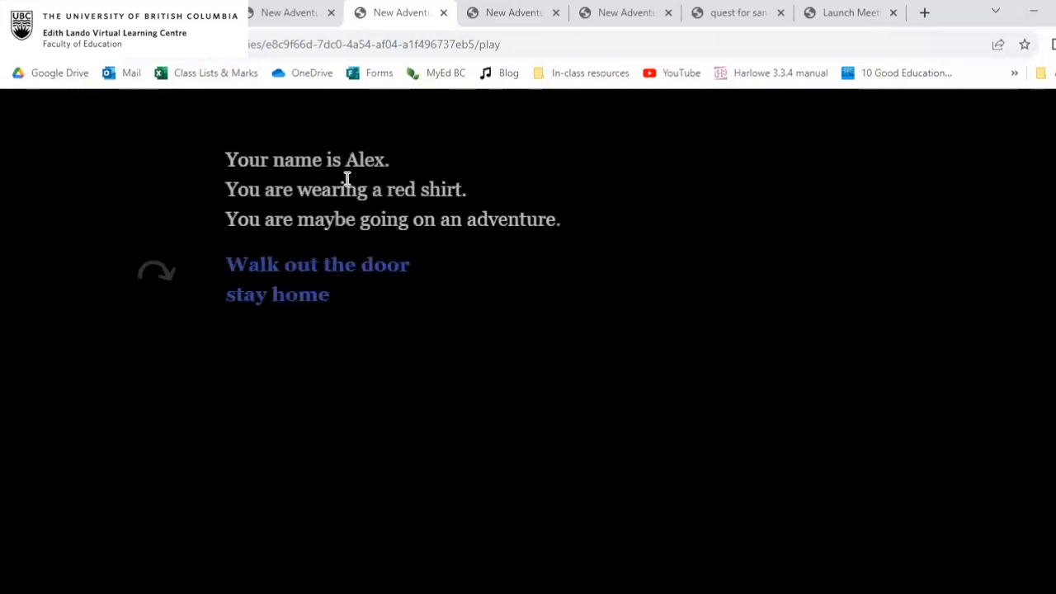
click(318, 296)
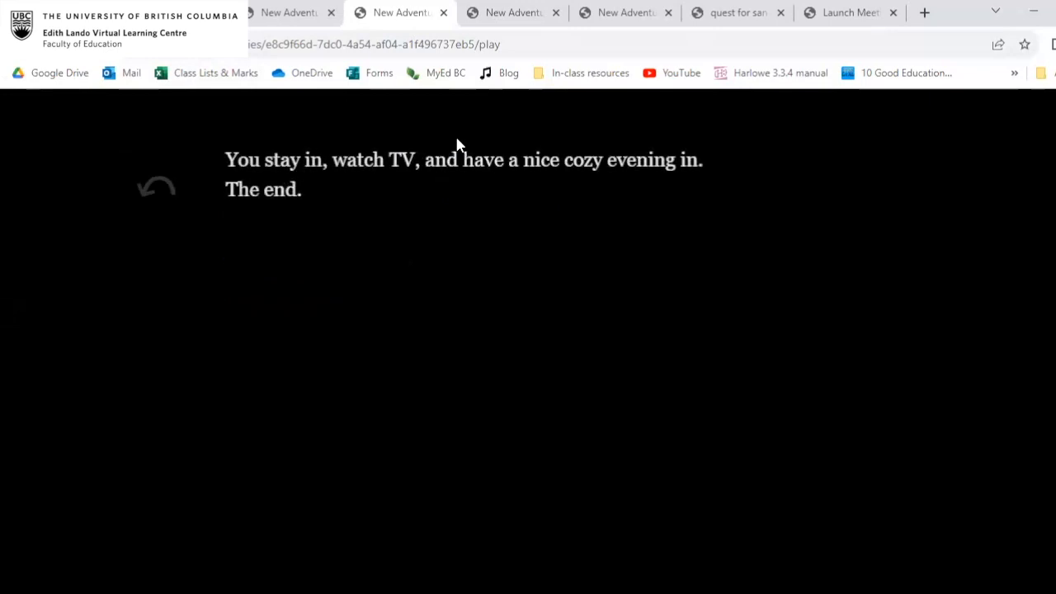
click(172, 195)
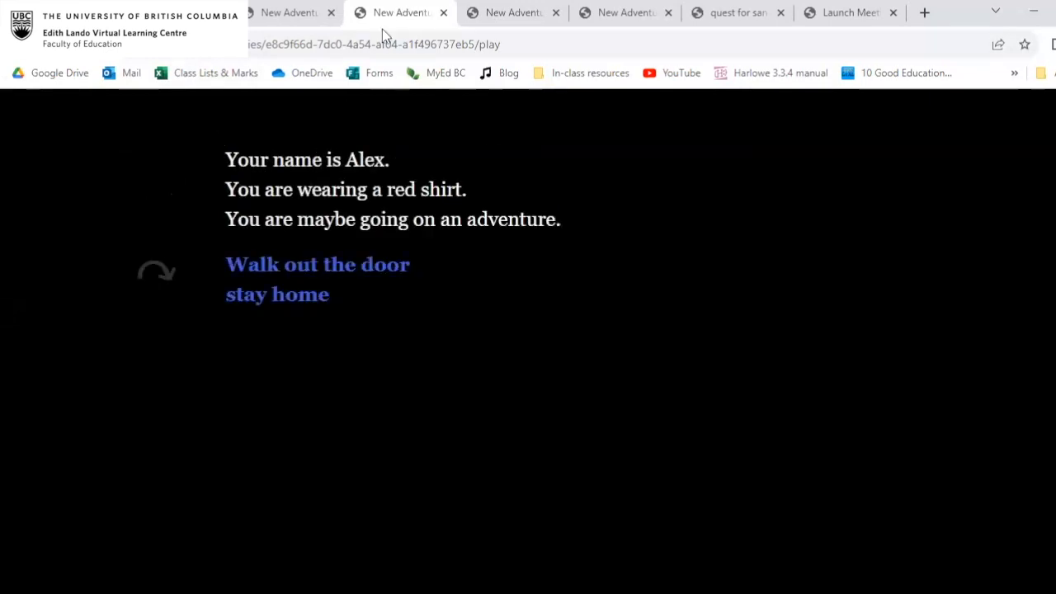
click(301, 18)
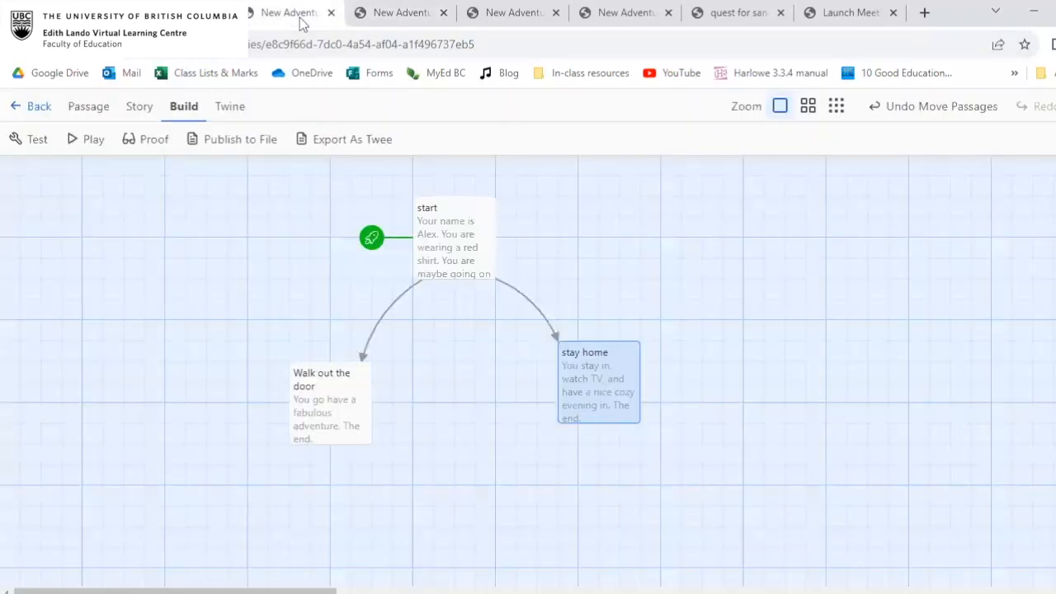
double_click(438, 216)
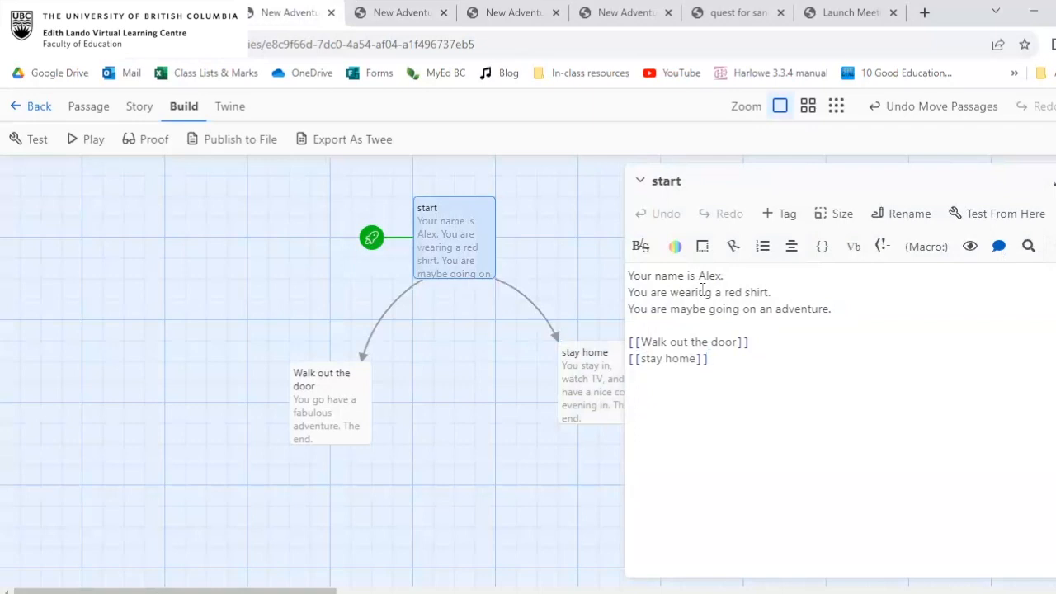
key(Return)
click(1051, 181)
Move Walk out the door beneath start and replace its "The end." line with links [[go adventure in the ocean]] and [[go adventure in space]].
drag(364, 382, 471, 366)
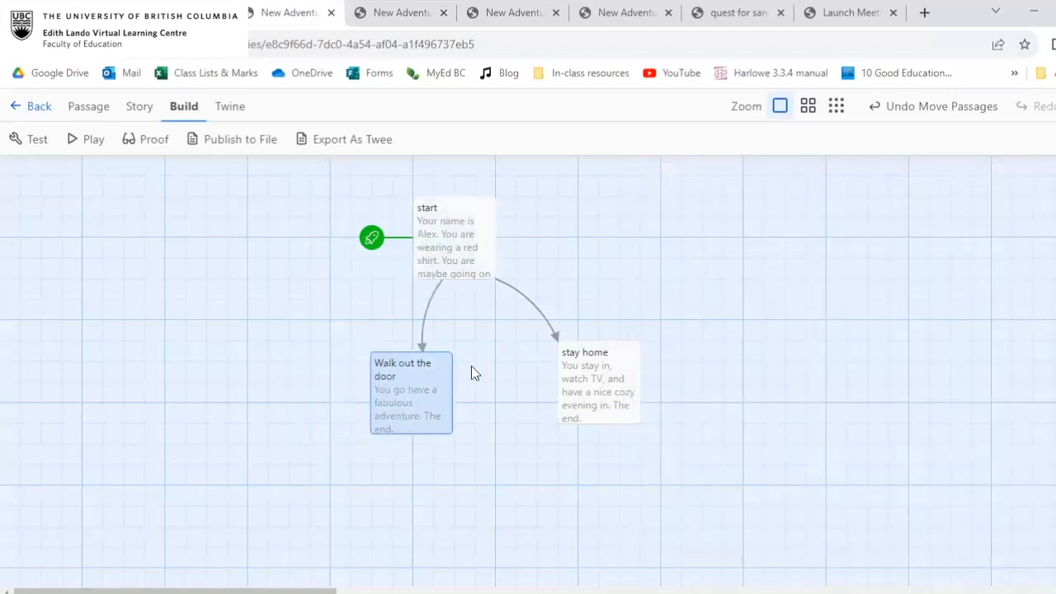
double_click(470, 366)
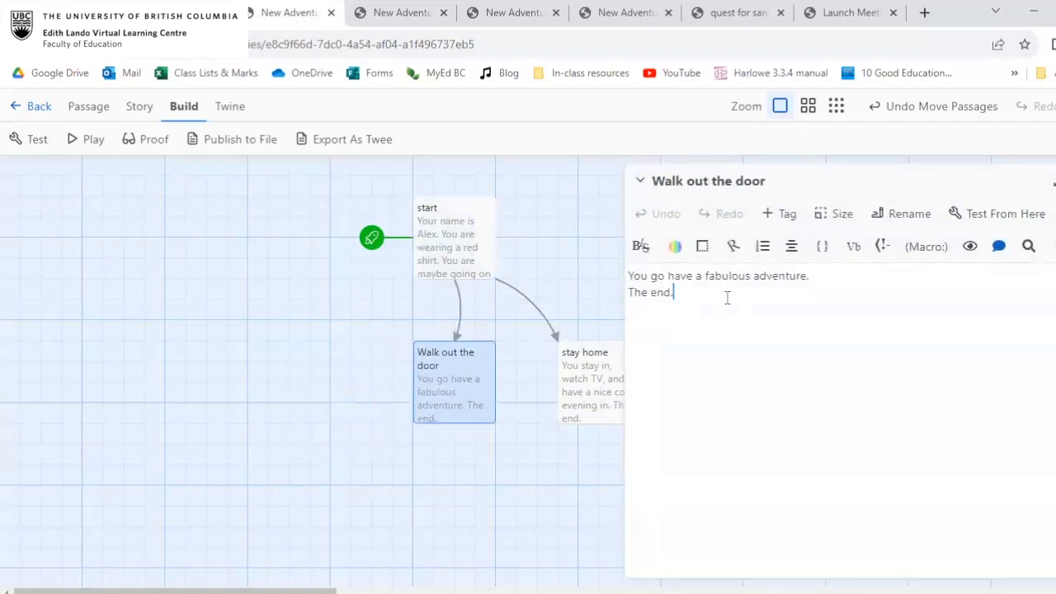
key(BackSpace)
key(BackSpace)
key(BackSpace)
key(BackSpace)
key(BackSpace)
key(BackSpace)
key(BackSpace)
key(BackSpace)
text([[go a)
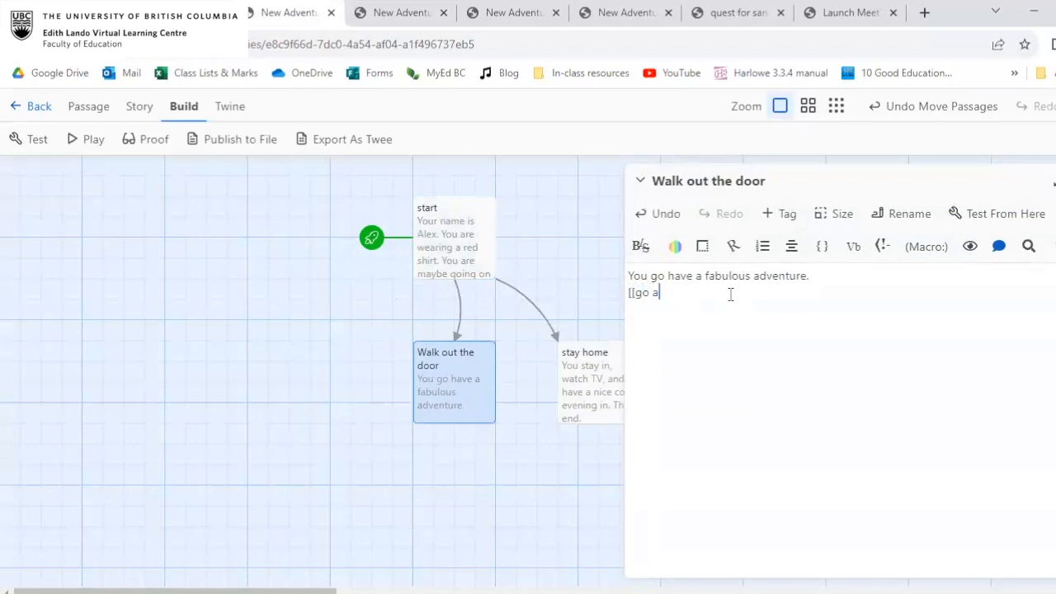
text(dventure in the oce)
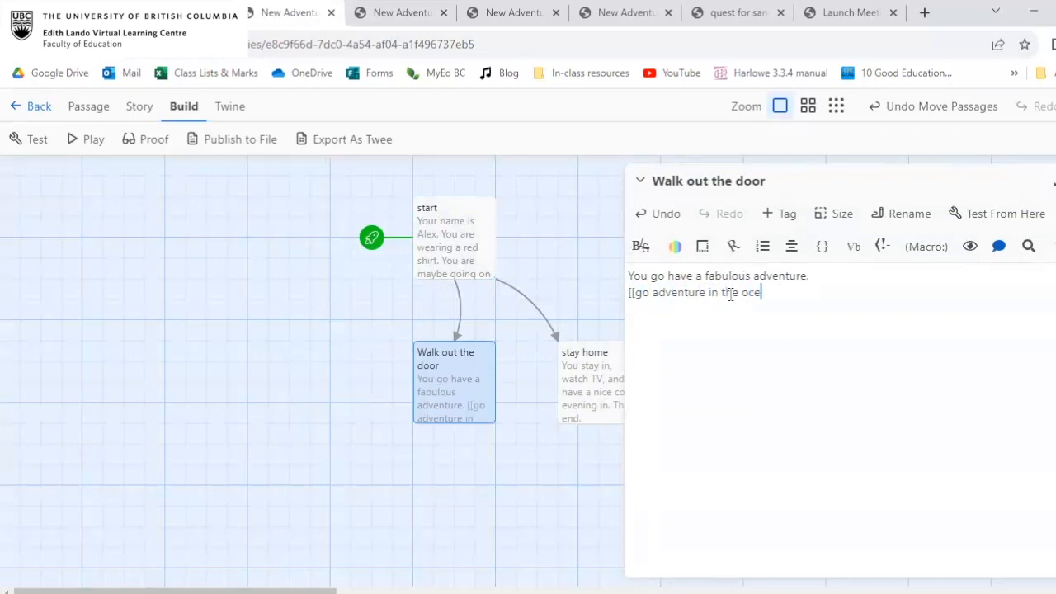
text(an]])
key(Return)
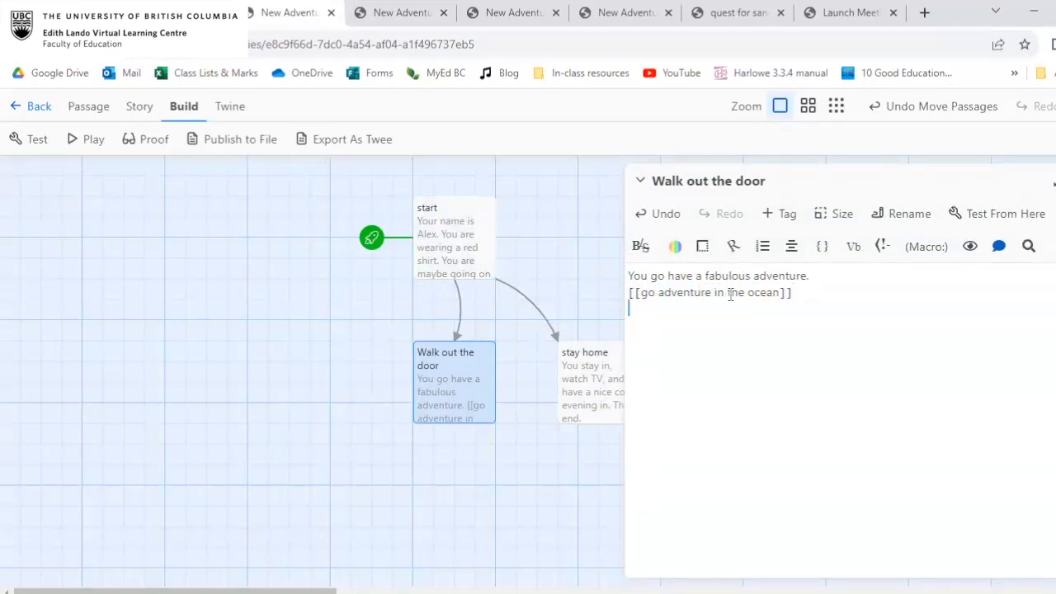
text([[go adventure in space)
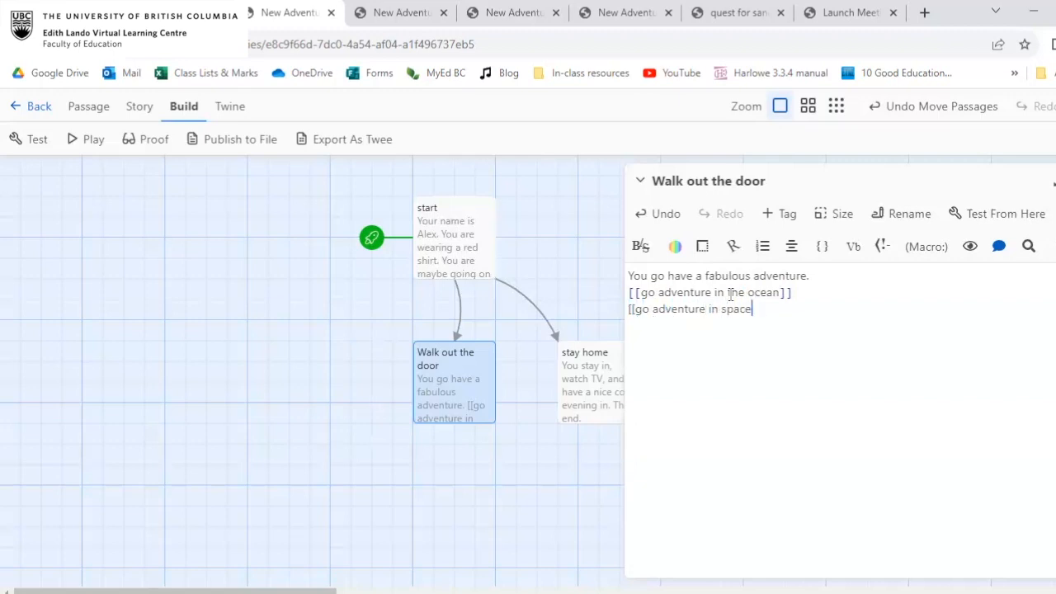
text(]] [[)
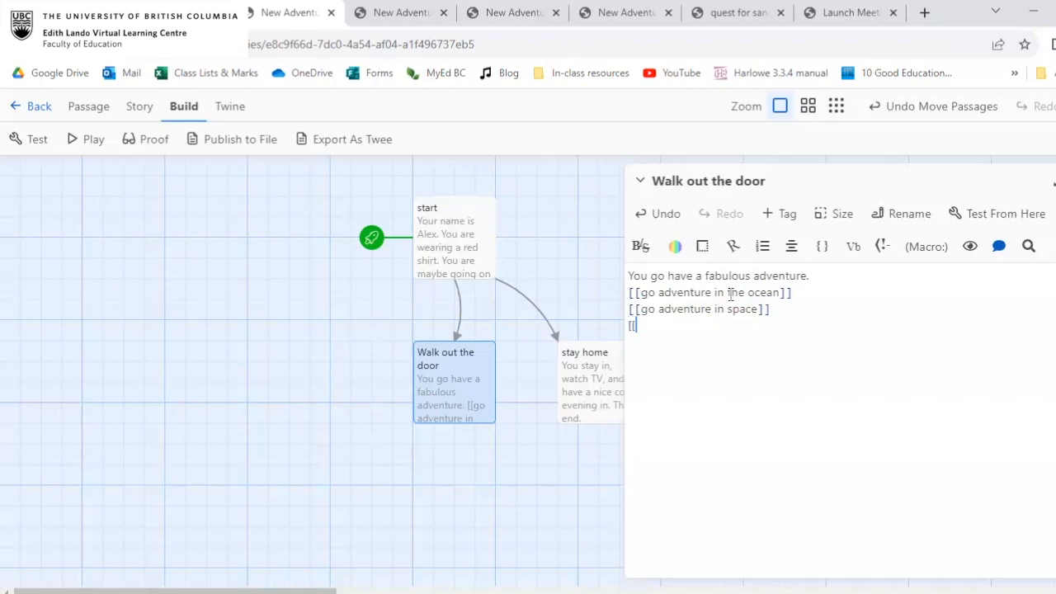
text(go adven)
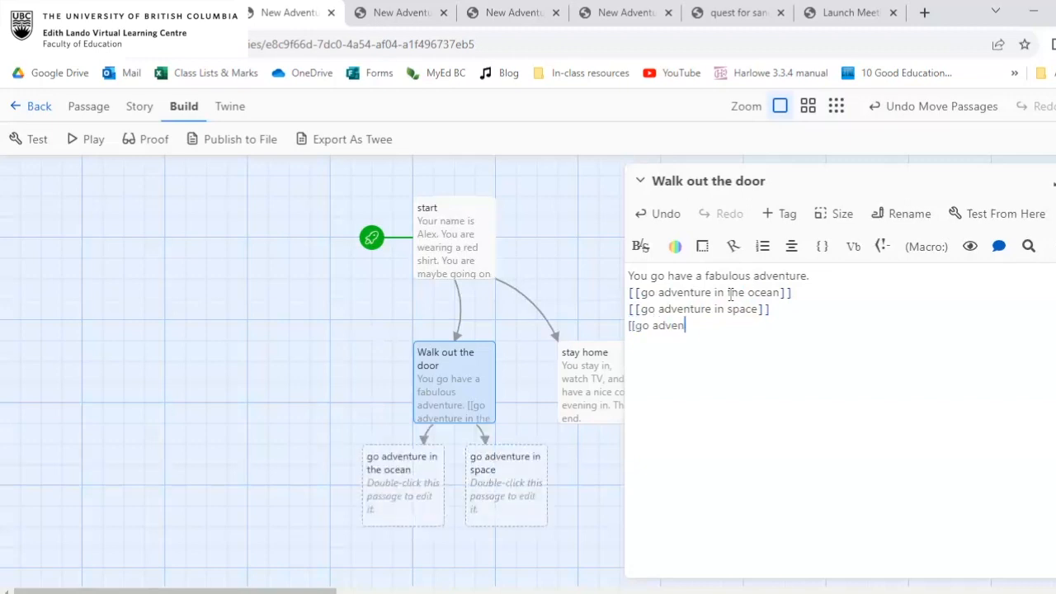
text(ture at the library]])
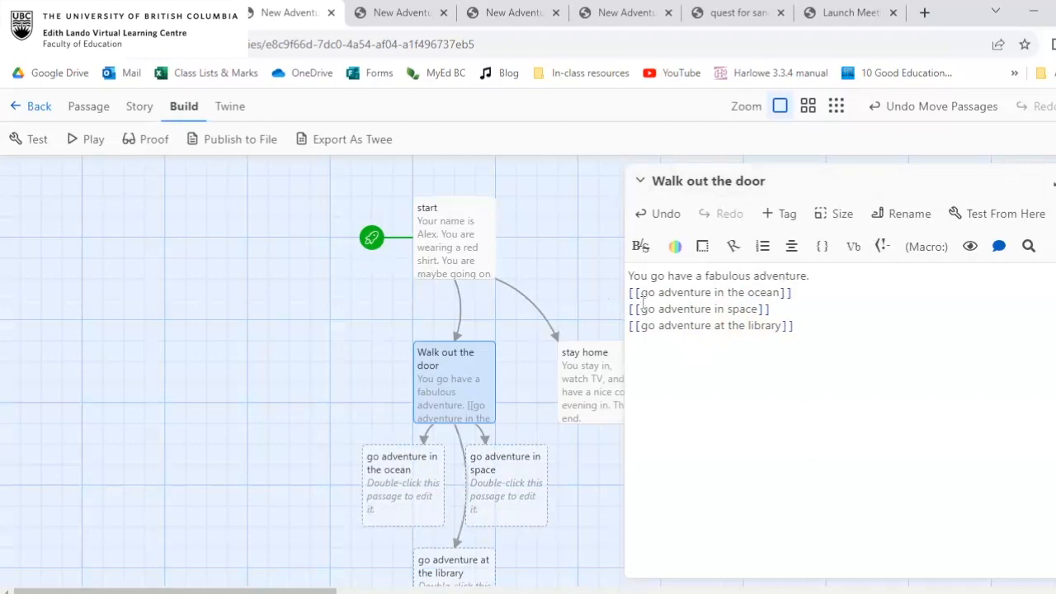
Add a third link, [[go adventure at the library]], on a new line in the Walk out the door passage and close it.
key(Escape)
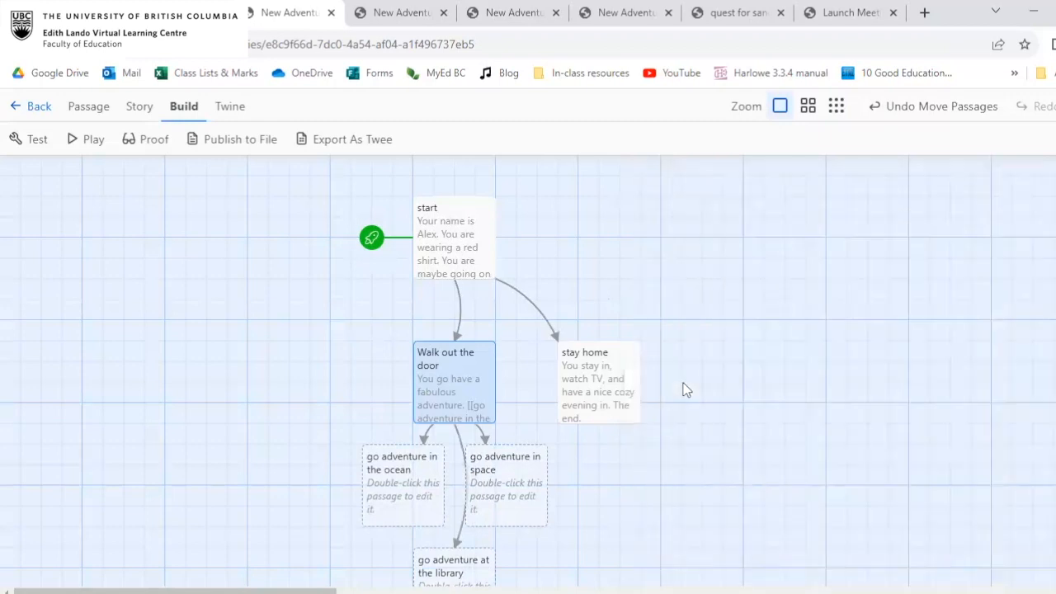
Spread the ocean and space passages to either side of the library passage beneath Walk out the door, and move stay home farther out.
scroll(347, 305, down, 2)
drag(425, 323, 311, 345)
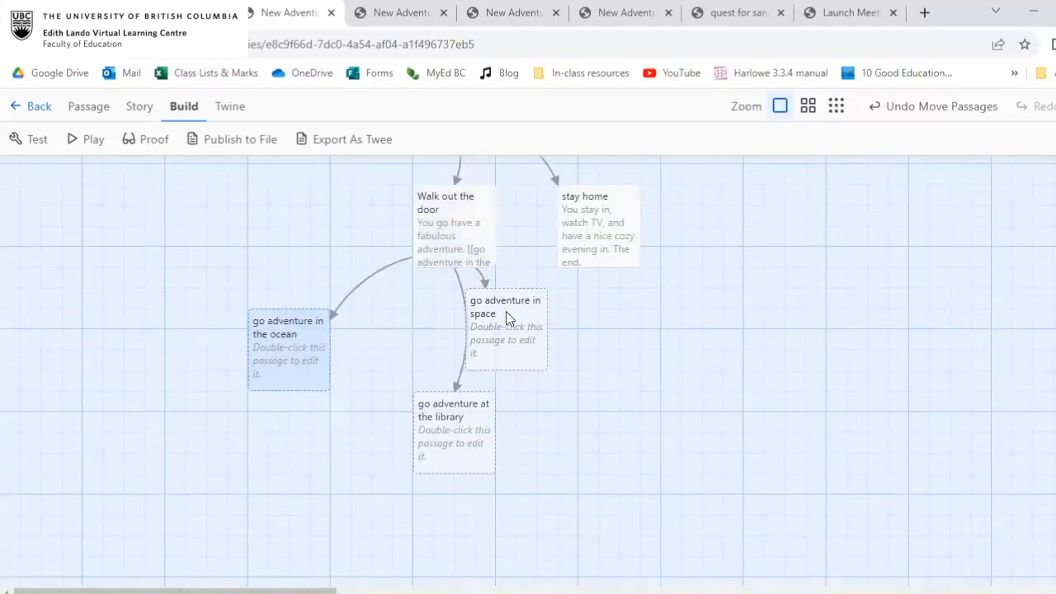
drag(506, 311, 620, 373)
drag(450, 441, 444, 400)
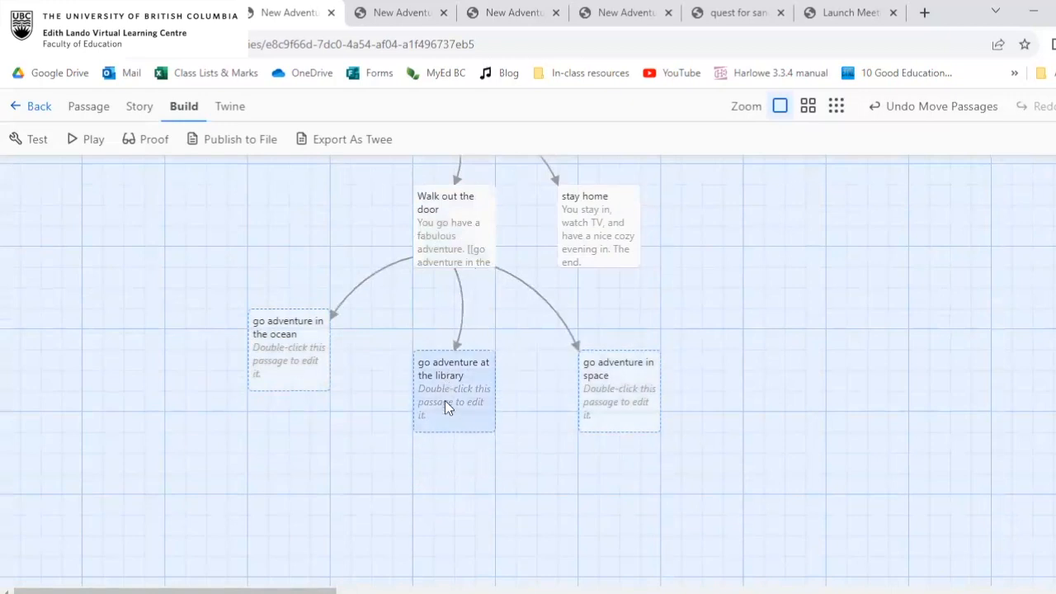
scroll(610, 335, up, 1)
drag(623, 327, 702, 316)
scroll(703, 316, up, 1)
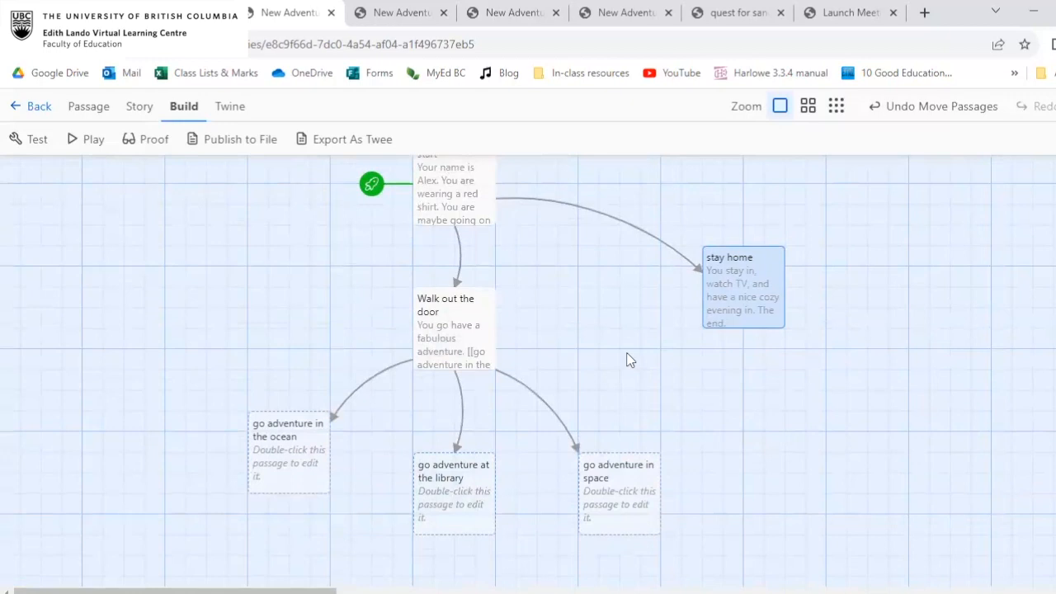
scroll(627, 360, up, 1)
scroll(627, 360, down, 2)
scroll(627, 360, up, 1)
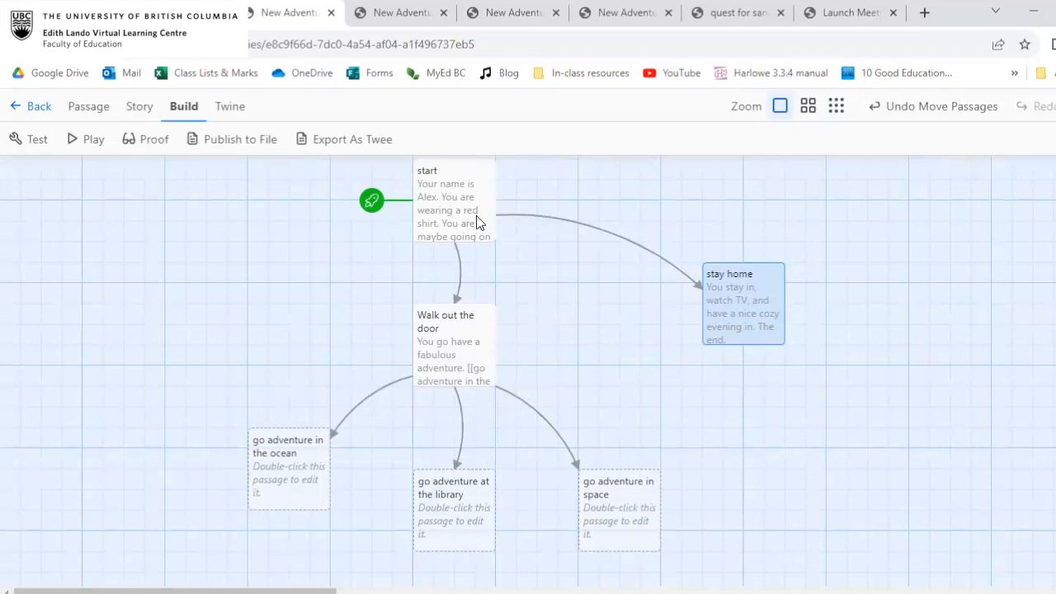
click(578, 327)
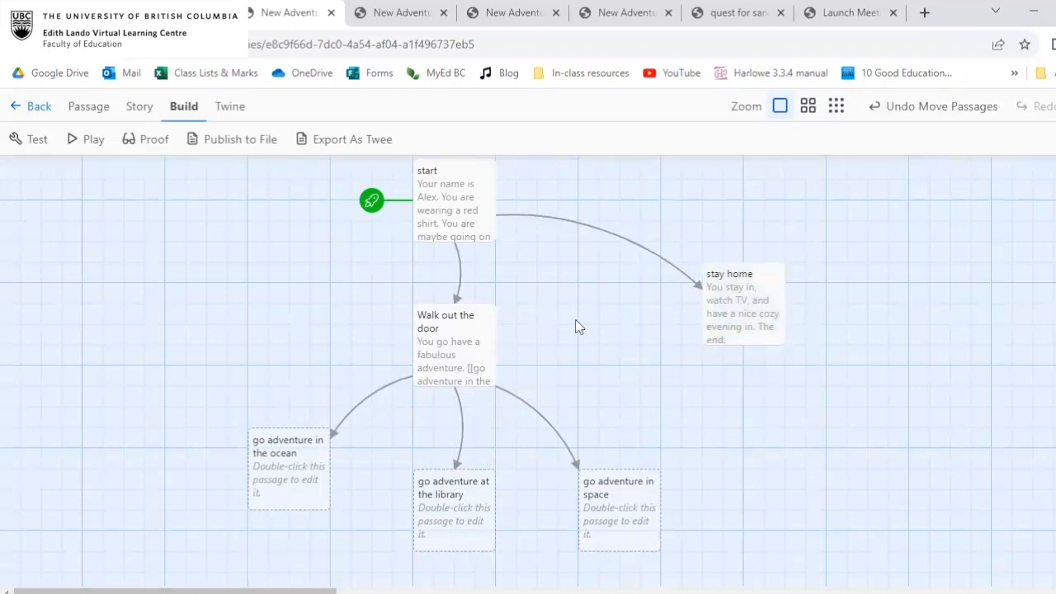
Open the Walk out the door passage, review its text and three adventure links, and close it.
double_click(447, 336)
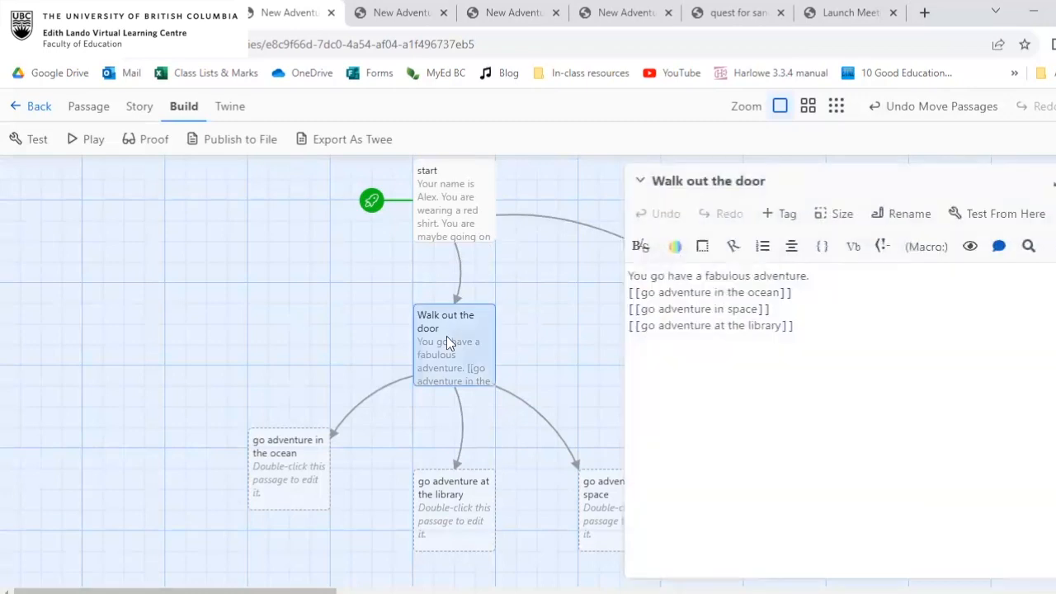
click(870, 291)
click(870, 308)
click(825, 272)
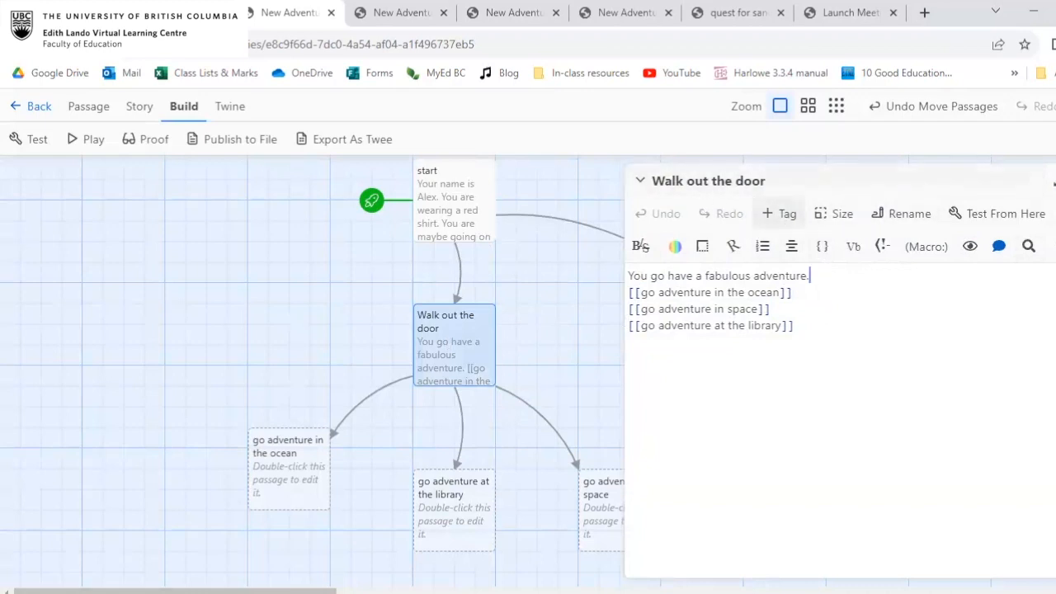
click(1055, 181)
Style the first line of the start passage with the Outline text style and the Blink animation.
double_click(473, 204)
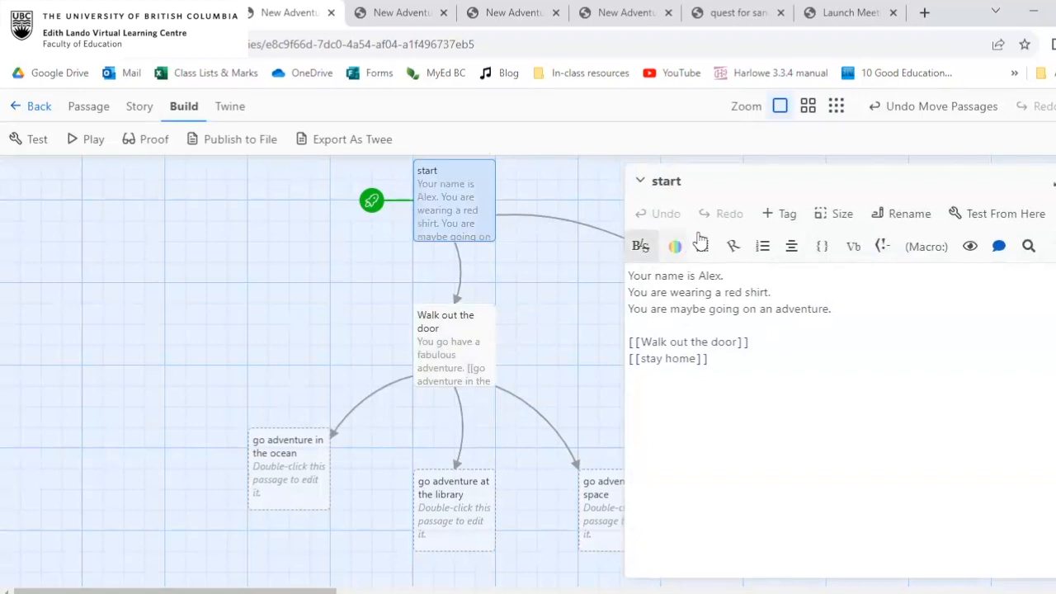
click(723, 277)
shift+click(628, 276)
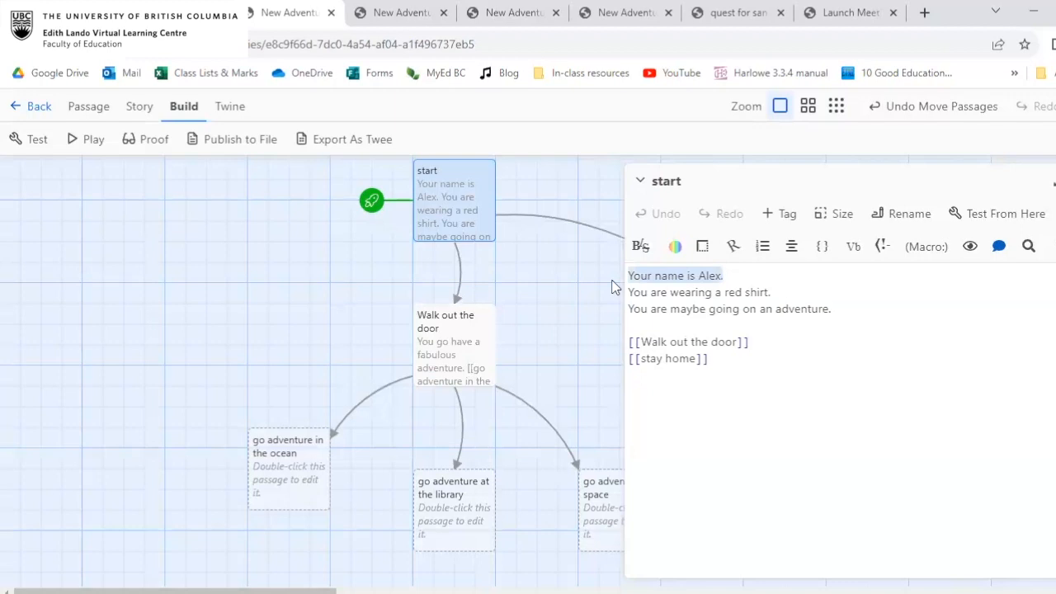
click(640, 246)
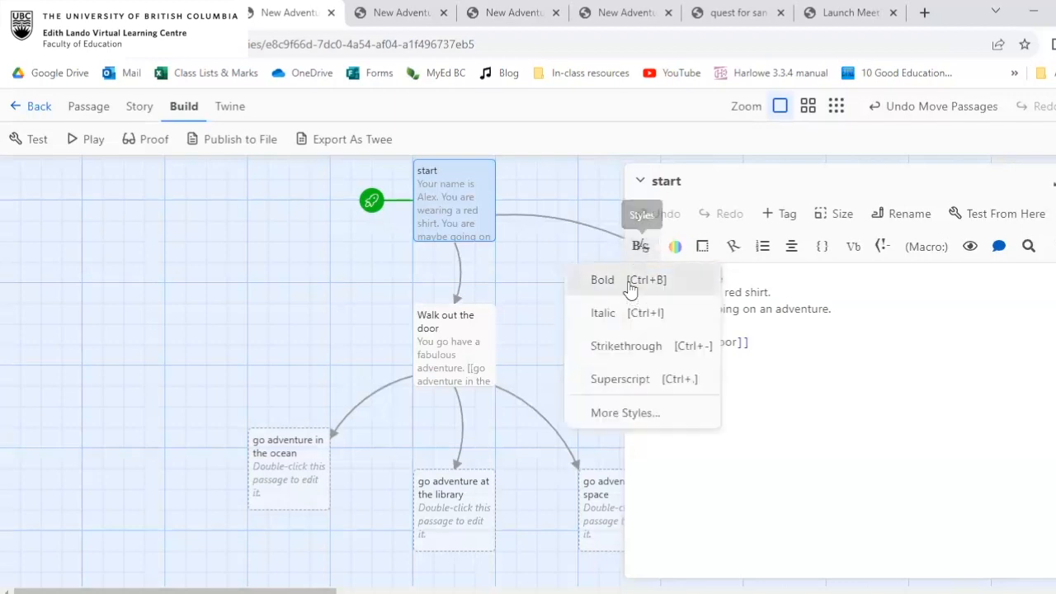
click(635, 409)
scroll(825, 368, down, 4)
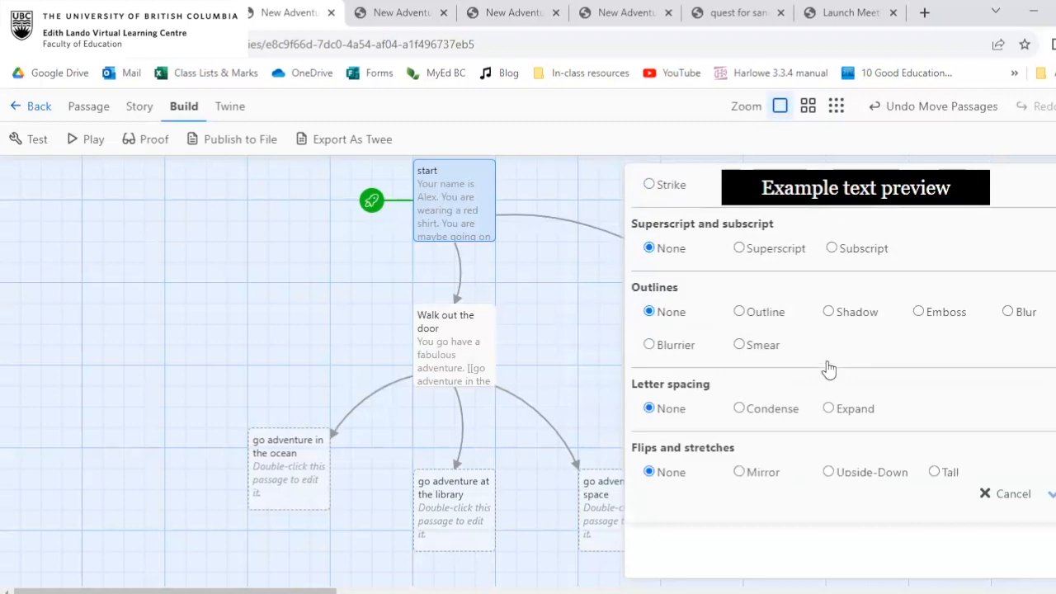
click(743, 320)
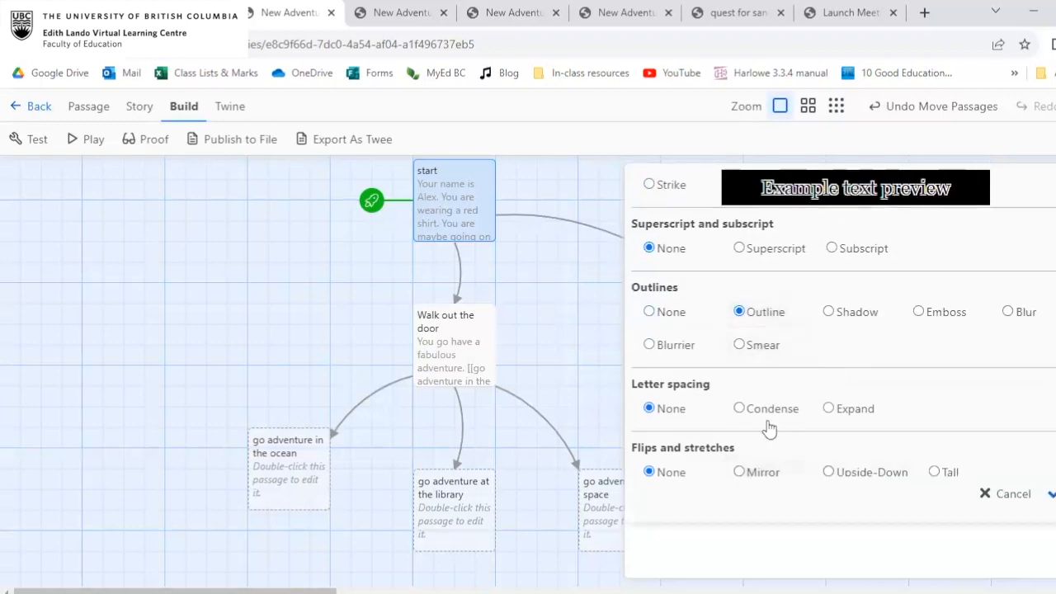
scroll(767, 425, down, 1)
click(741, 467)
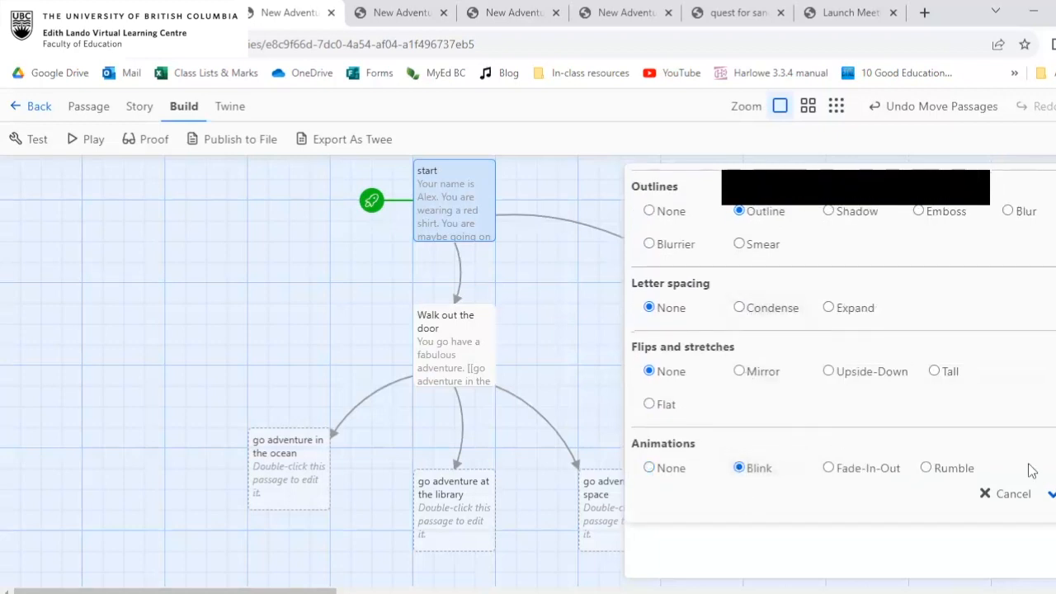
click(1051, 494)
click(780, 292)
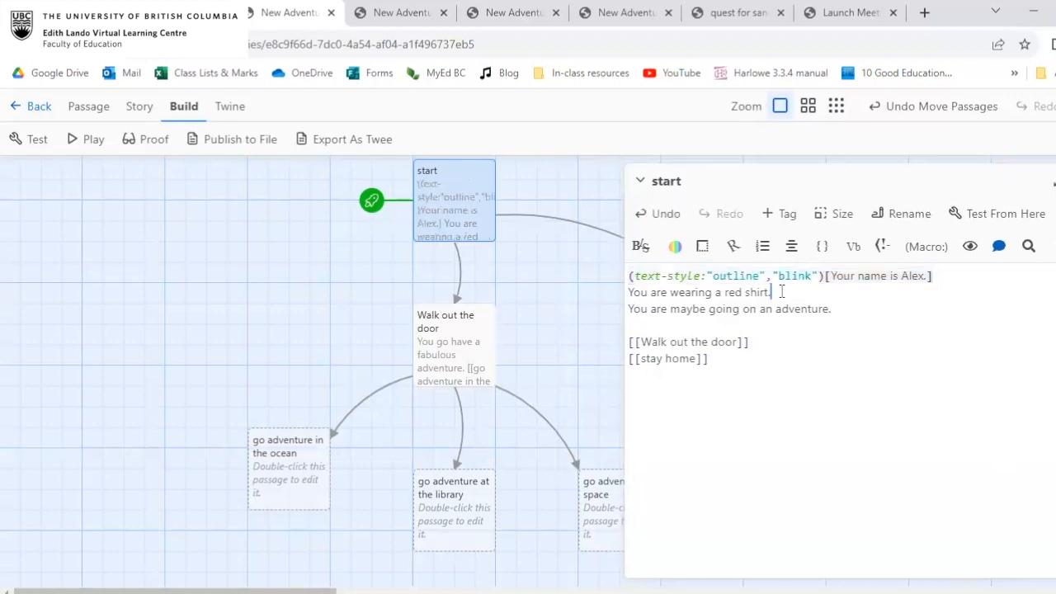
Play the story to view the styled first line, and return to the story map.
key(Escape)
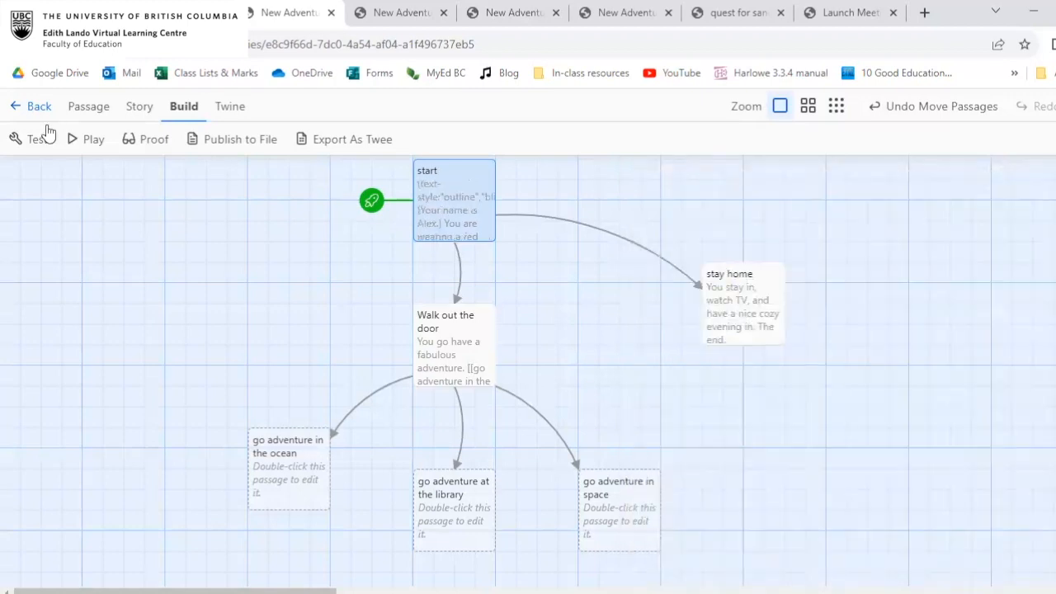
click(82, 139)
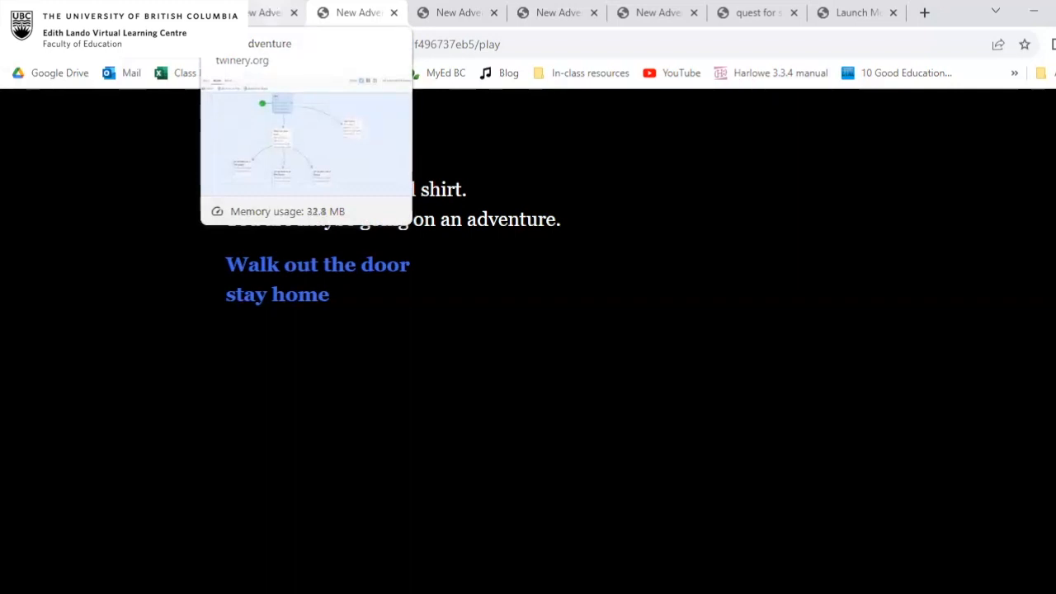
click(268, 11)
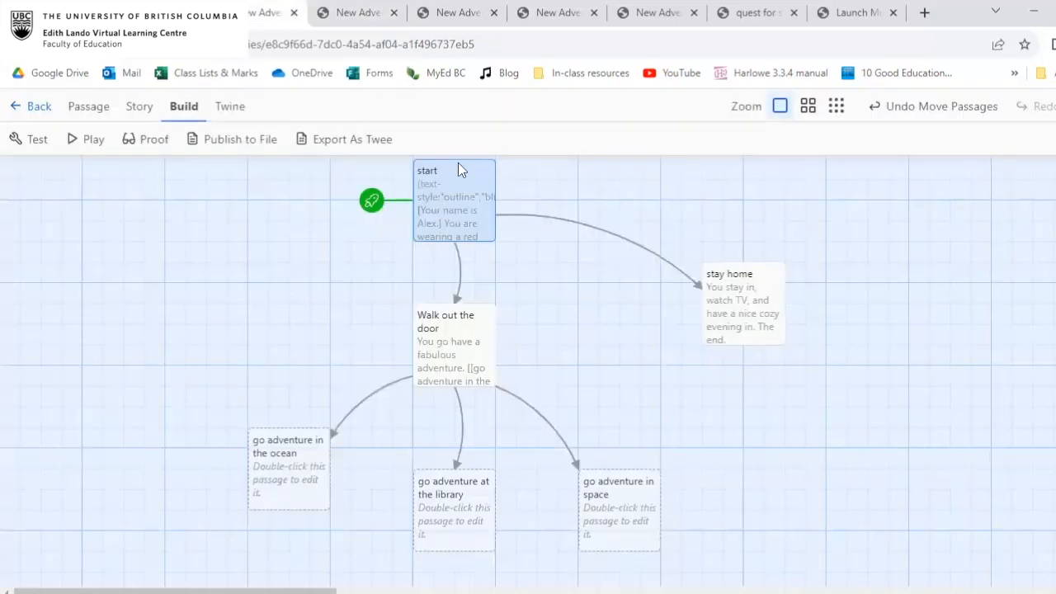
Remove the outline and blink text-style macro and its brackets from the first line of the start passage.
double_click(454, 219)
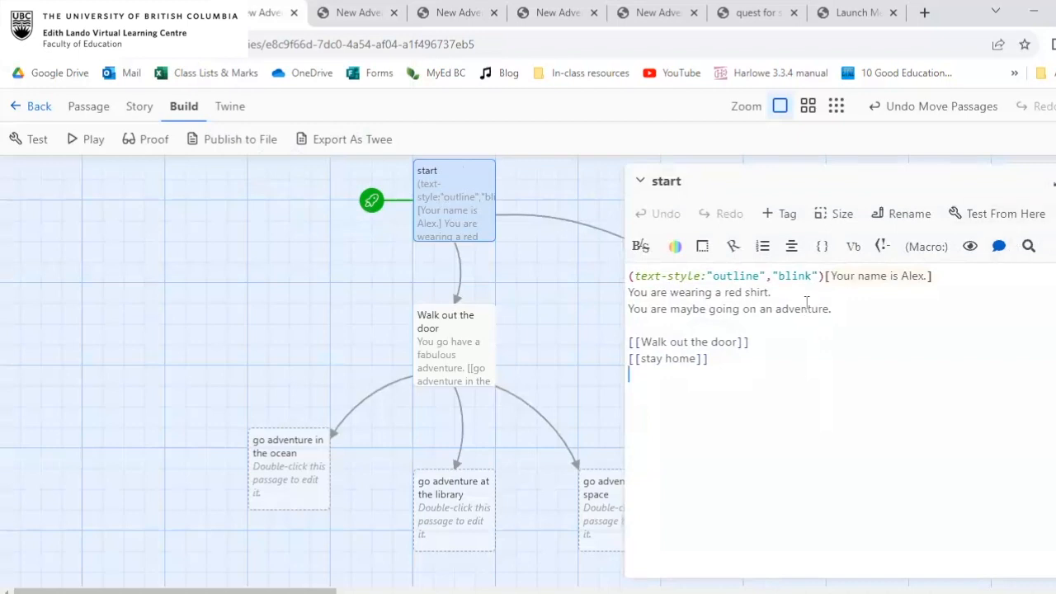
click(807, 307)
drag(829, 275, 548, 280)
key(BackSpace)
click(744, 275)
key(BackSpace)
Apply the Double-Strike text style to the first line of the start passage.
drag(743, 275, 611, 279)
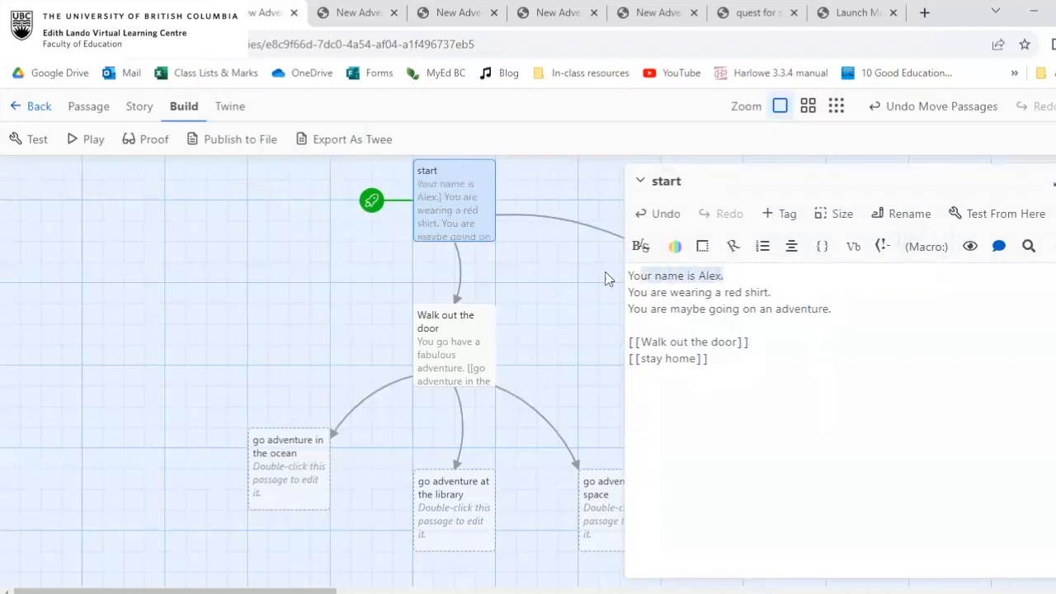
click(639, 246)
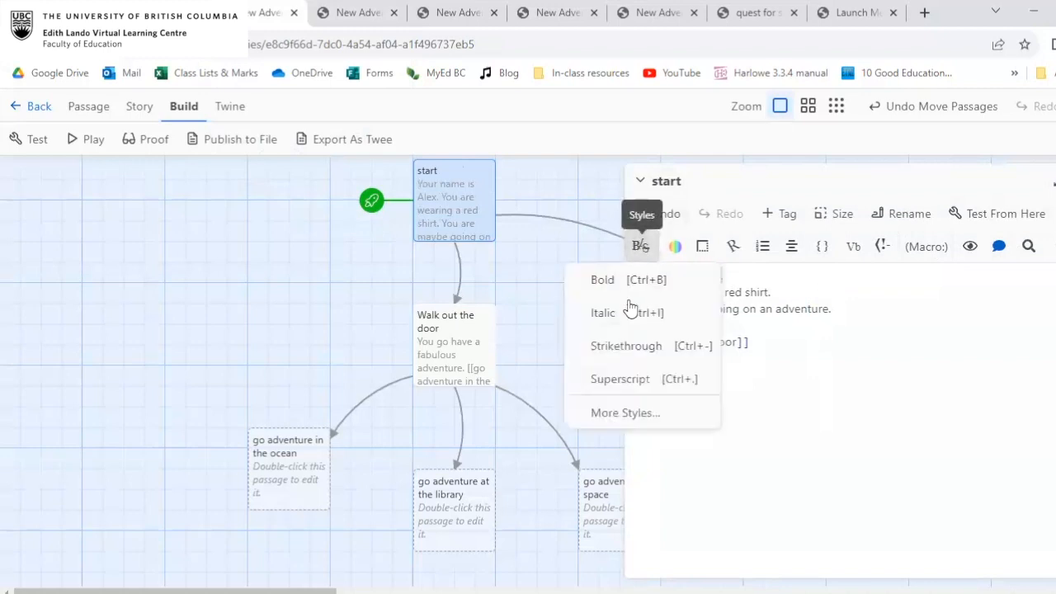
click(624, 414)
click(739, 350)
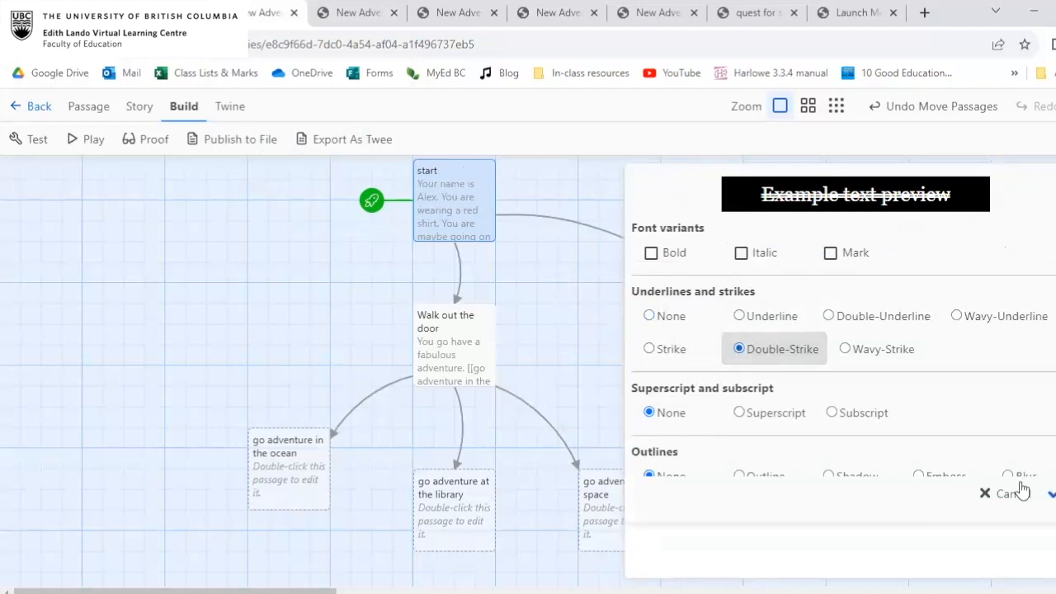
click(1050, 494)
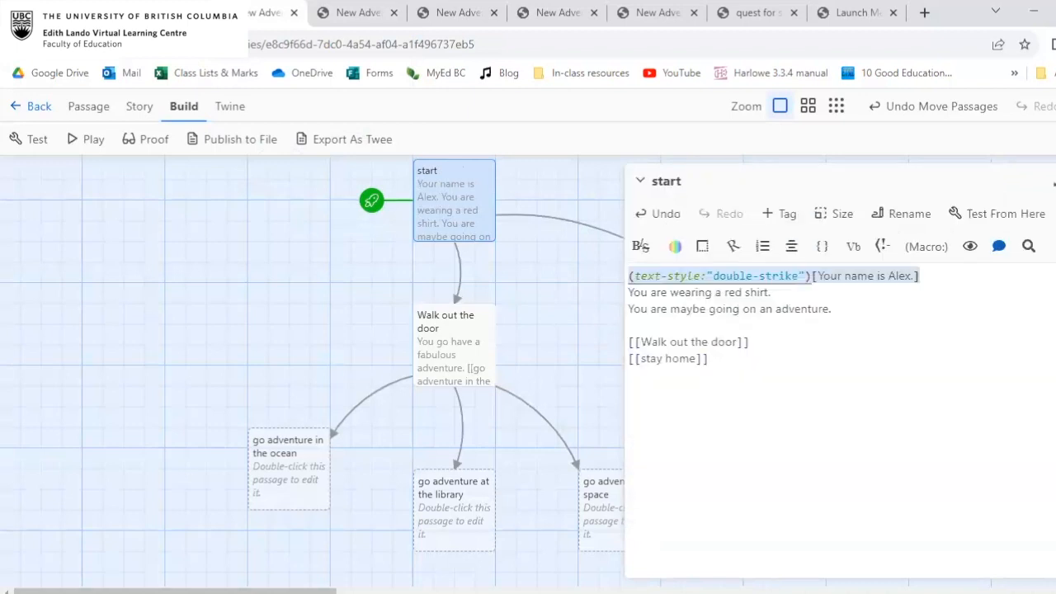
click(843, 285)
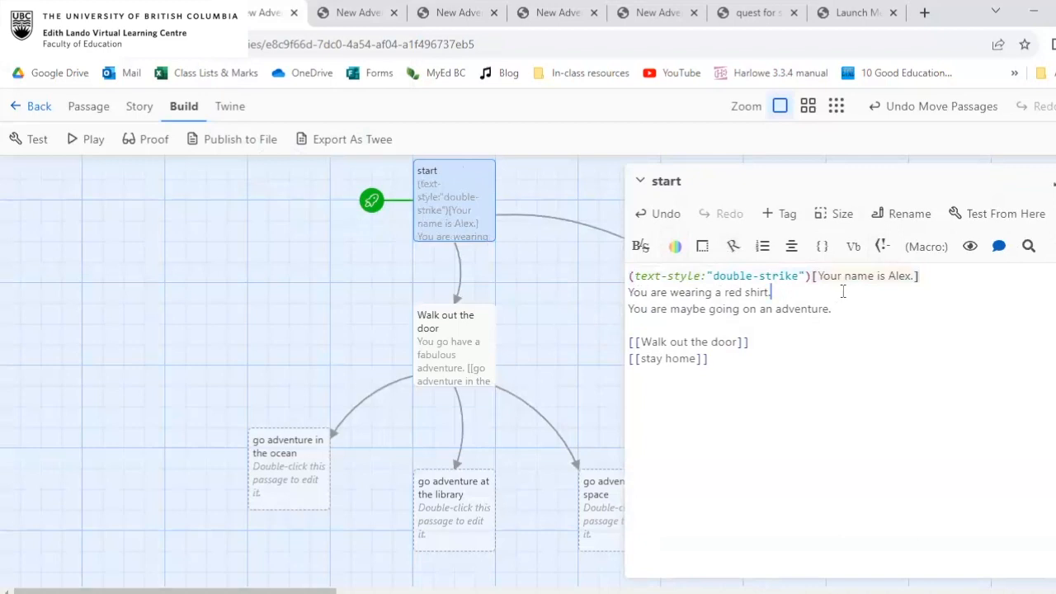
Examine the text-style macro in parentheses, its help description, and the square-bracketed text it affects in the start passage.
click(632, 276)
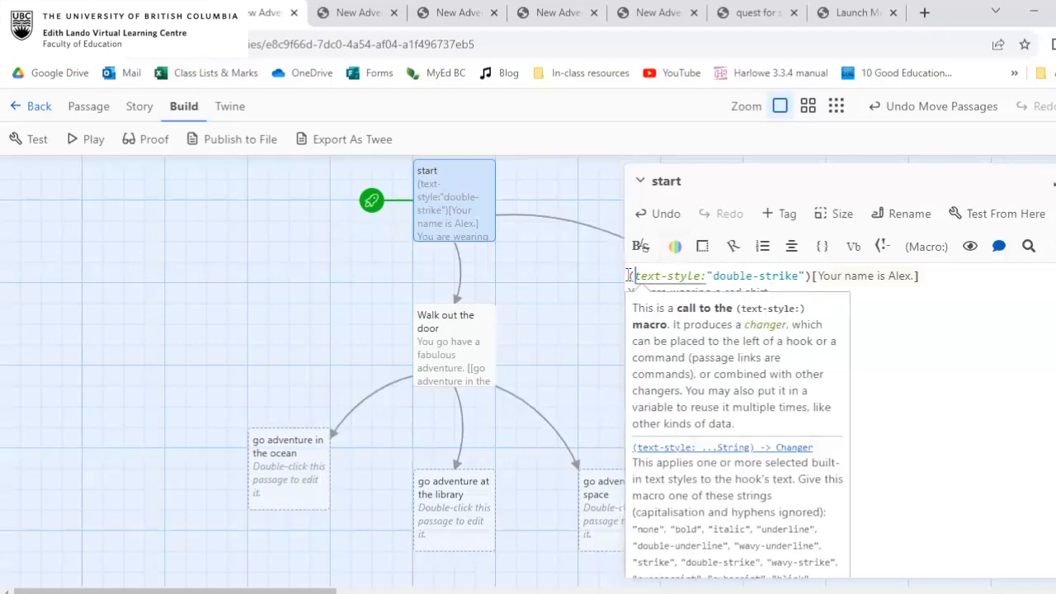
drag(751, 272, 916, 275)
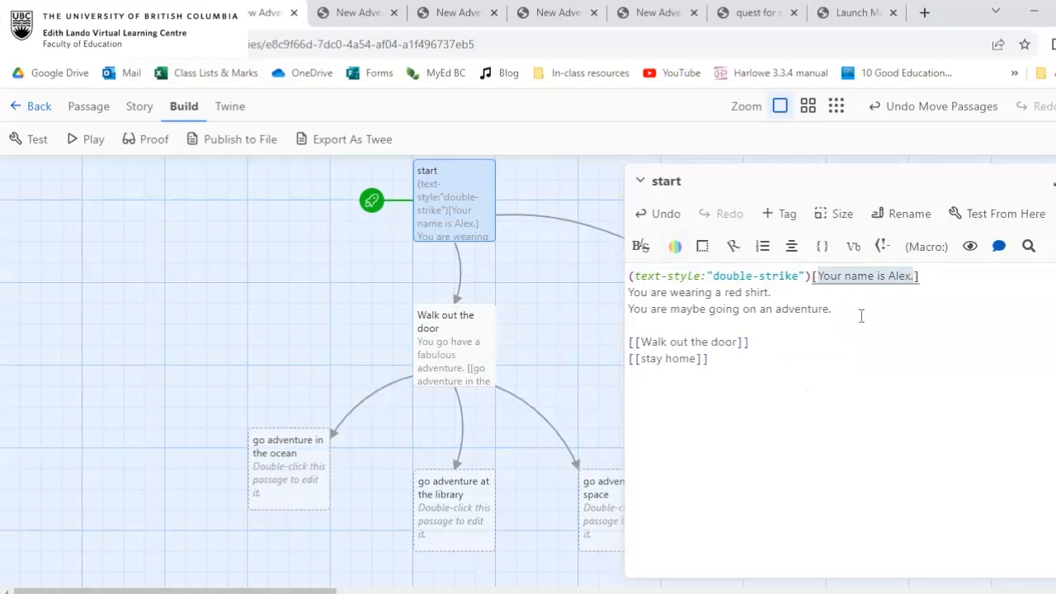
click(861, 320)
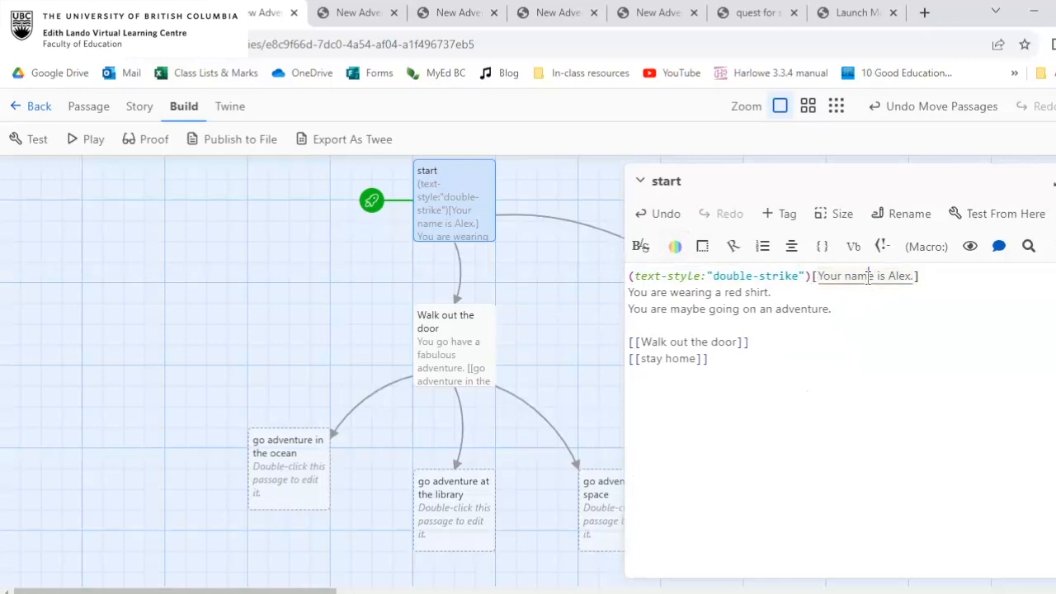
click(866, 281)
click(783, 278)
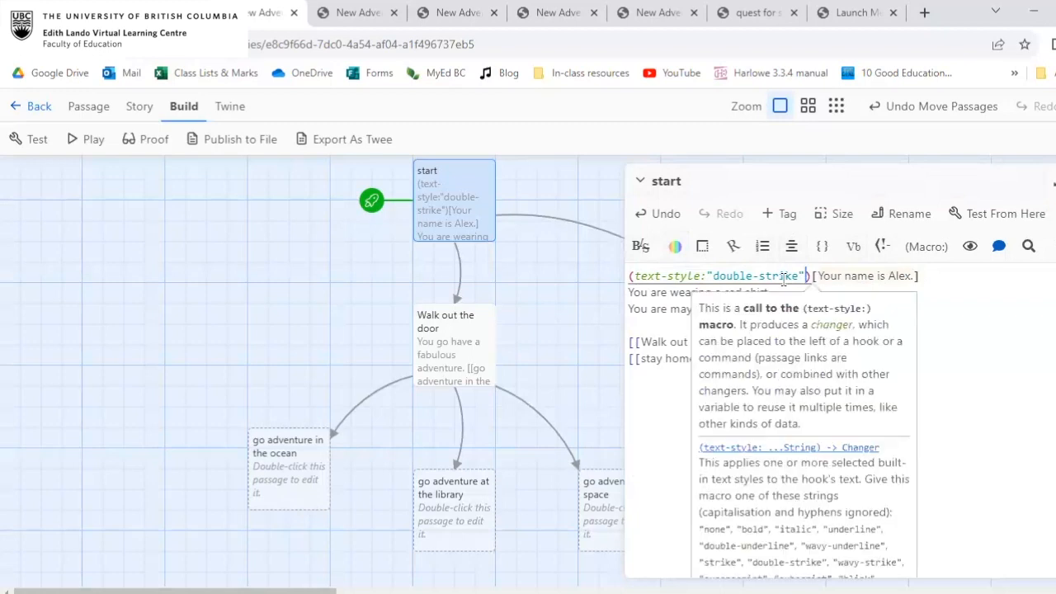
click(937, 275)
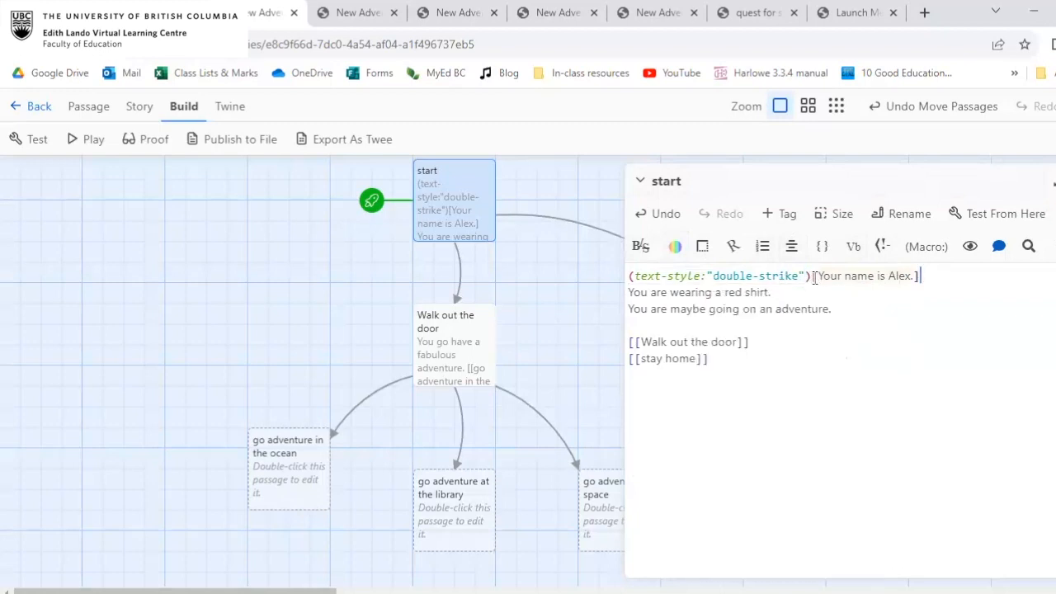
click(814, 275)
click(926, 275)
click(916, 276)
Apply a flat green background colour to the double-strike first line of the start passage.
drag(949, 275, 632, 266)
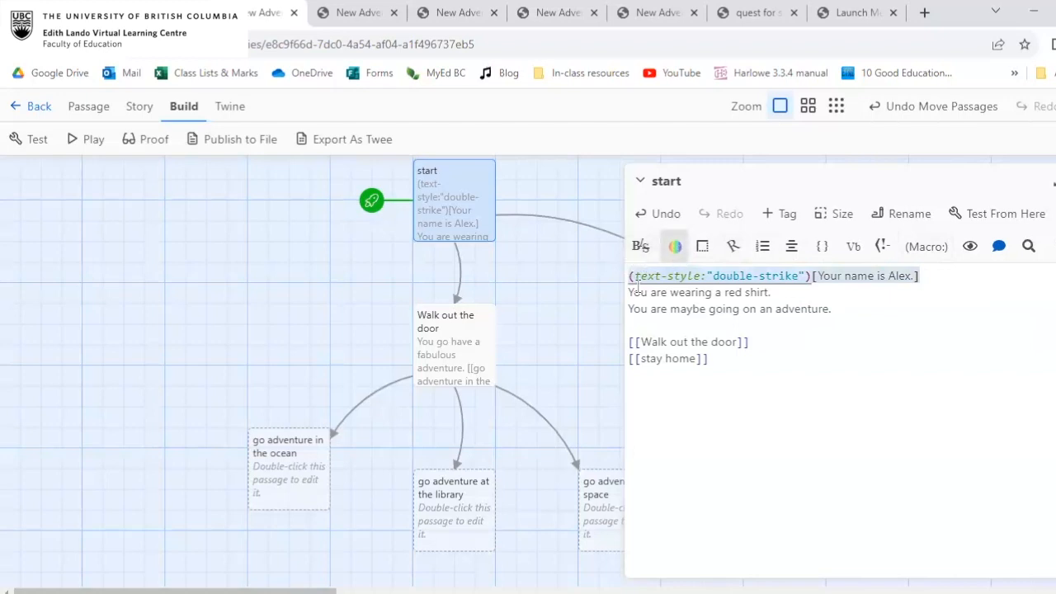
click(676, 246)
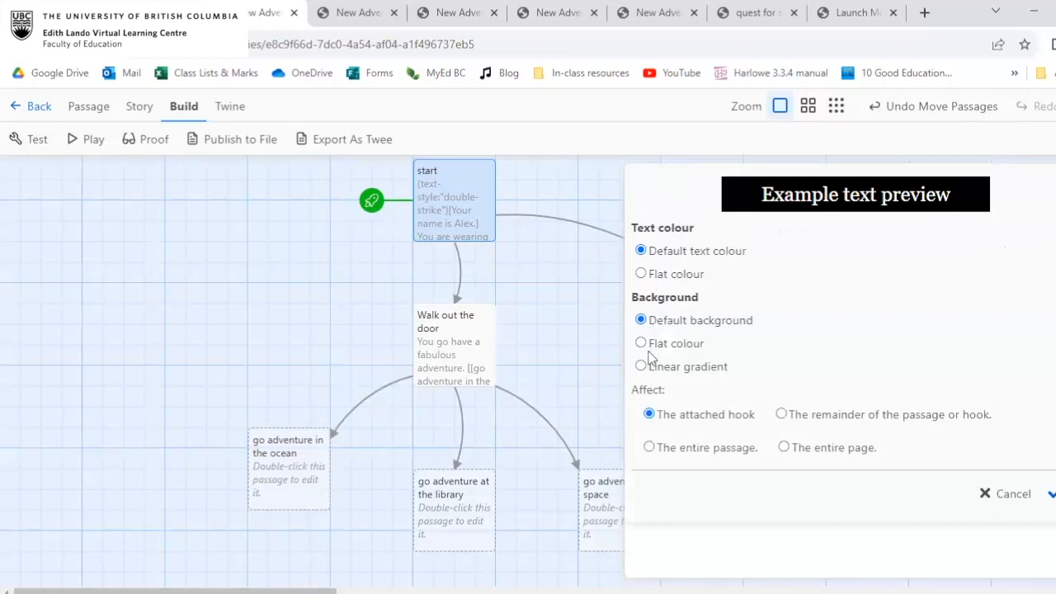
click(675, 344)
click(776, 374)
scroll(776, 374, down, 1)
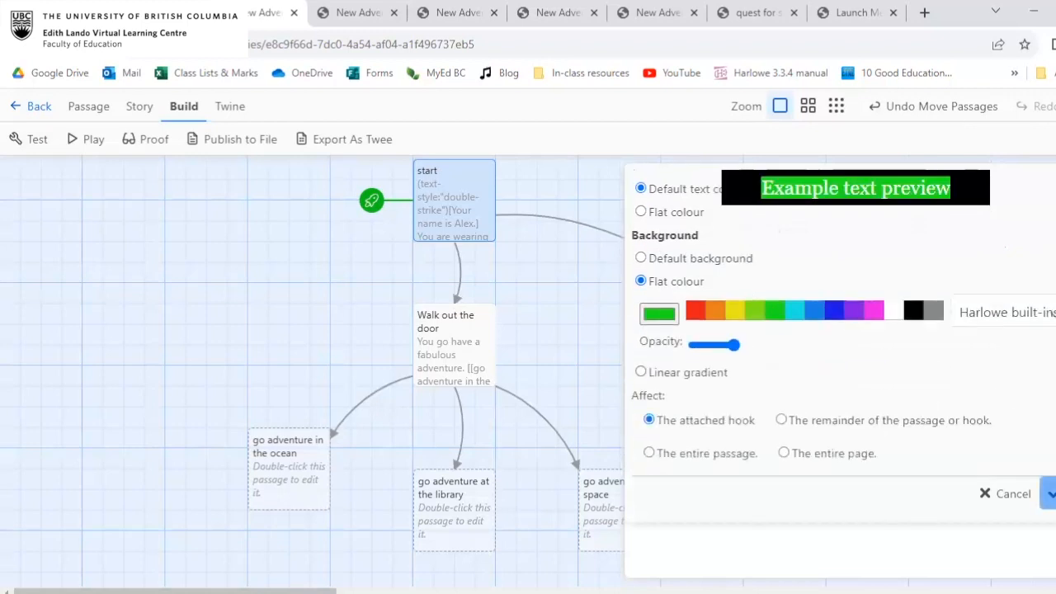
click(1049, 493)
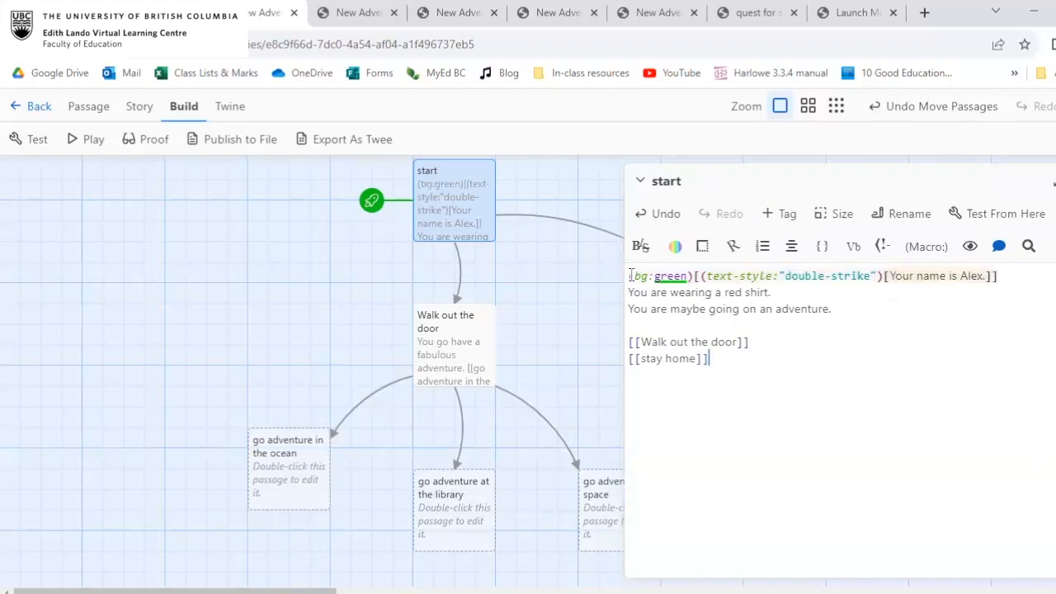
Play the story to view the first line with its green background, and return to the story map.
click(696, 276)
click(80, 141)
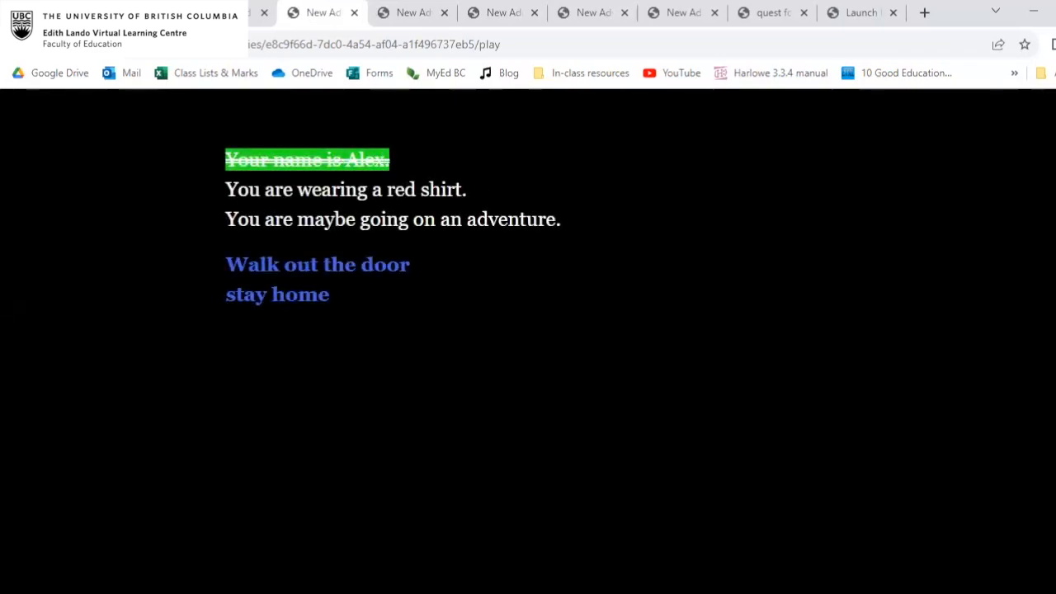
click(227, 13)
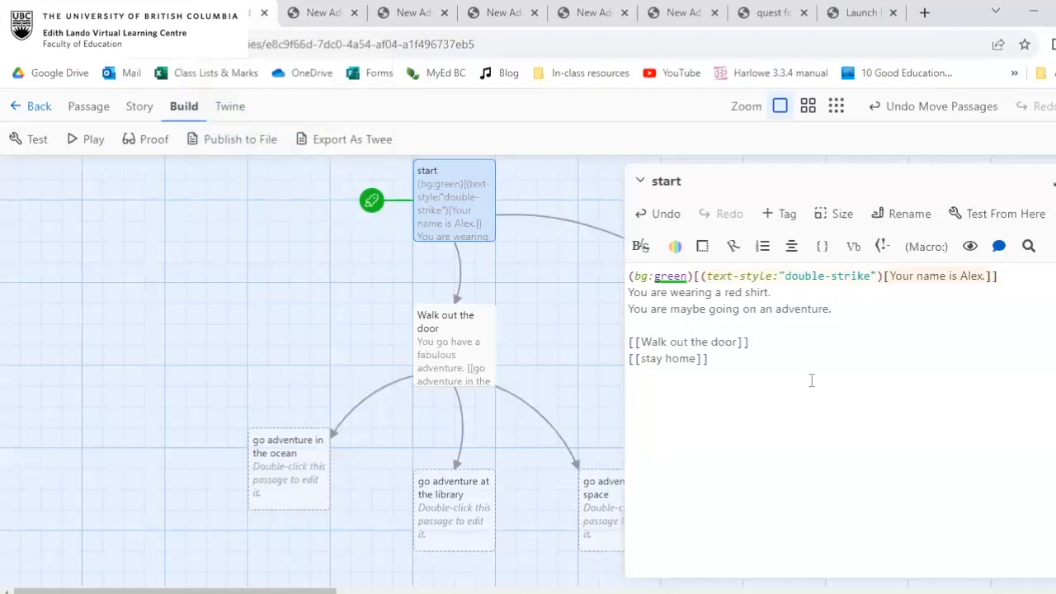
Rotate the first line of the start passage 179 degrees about the X axis.
click(754, 275)
drag(1036, 269, 623, 275)
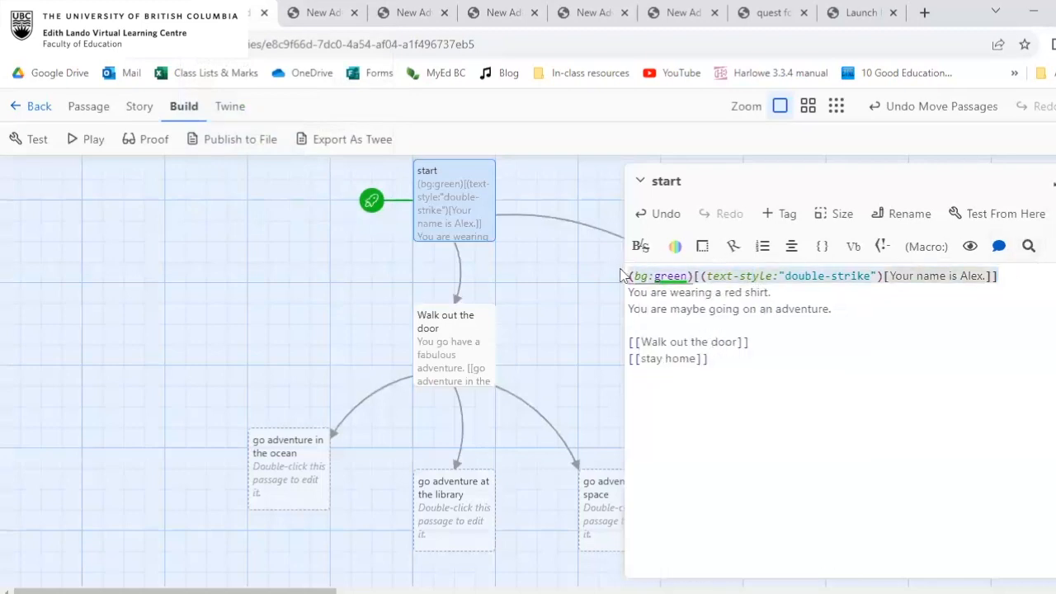
click(729, 247)
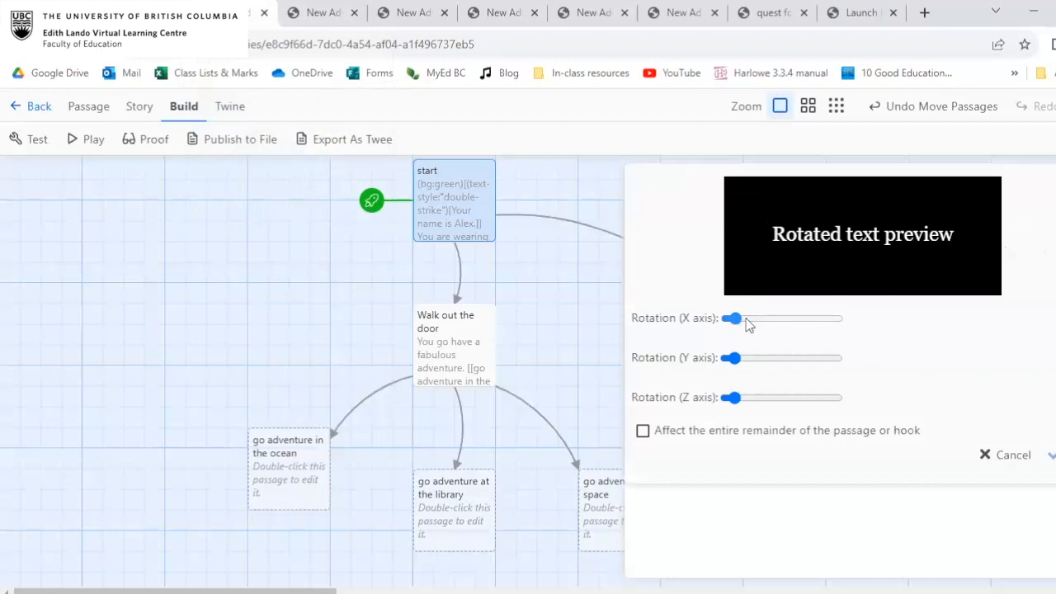
drag(746, 322, 780, 319)
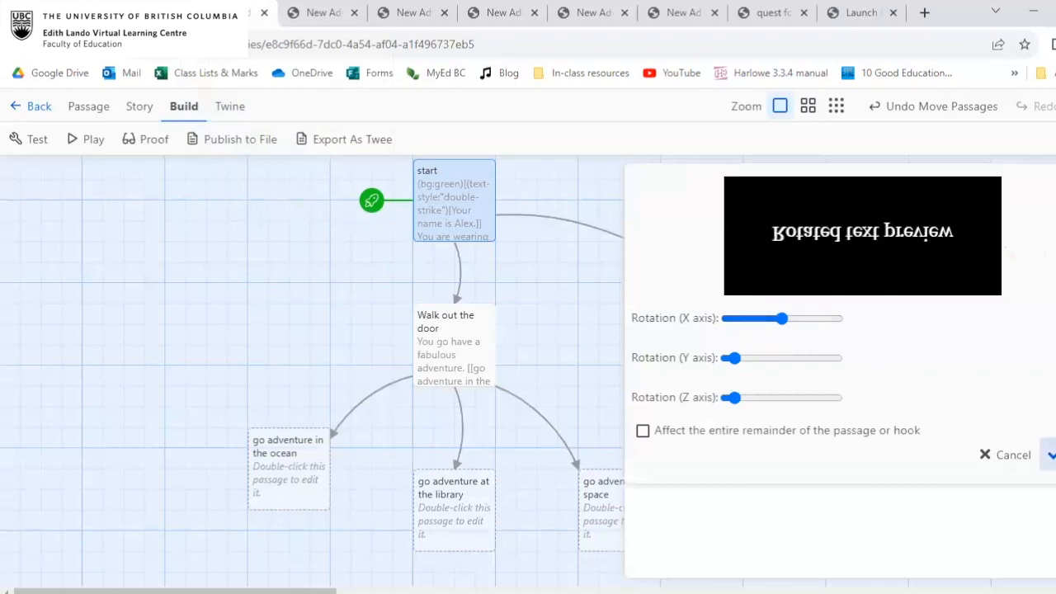
click(1051, 455)
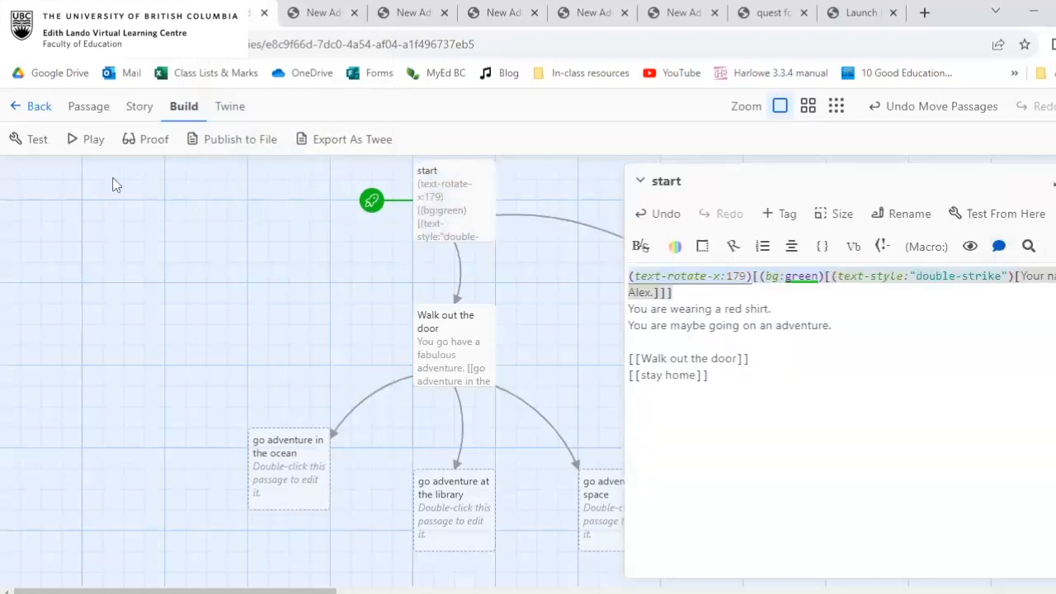
Play the story to view the rotated first line, and return to the start passage text.
click(89, 139)
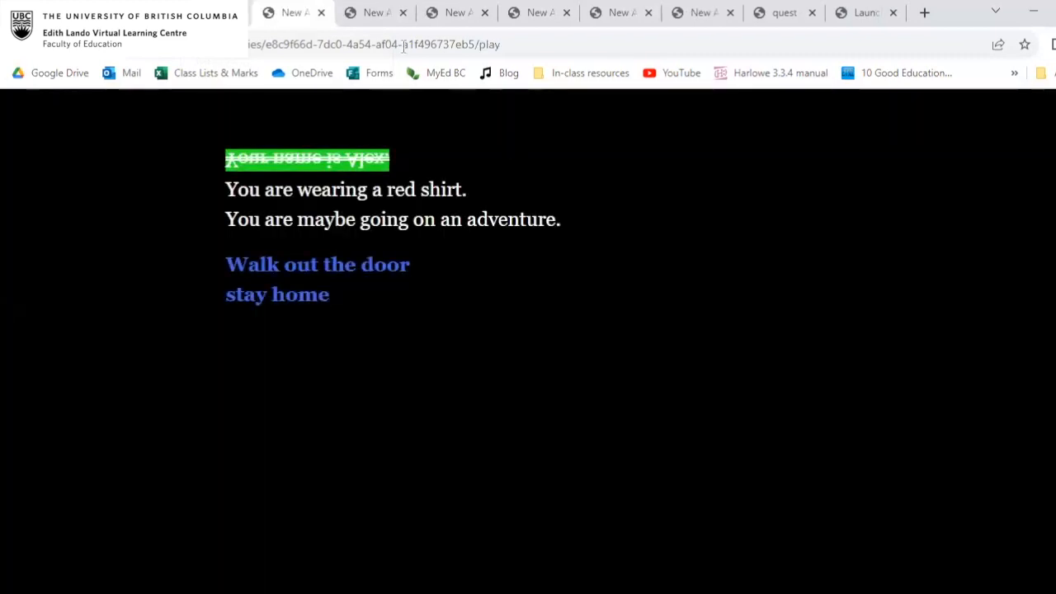
key(ctrl+shift+Tab)
click(785, 348)
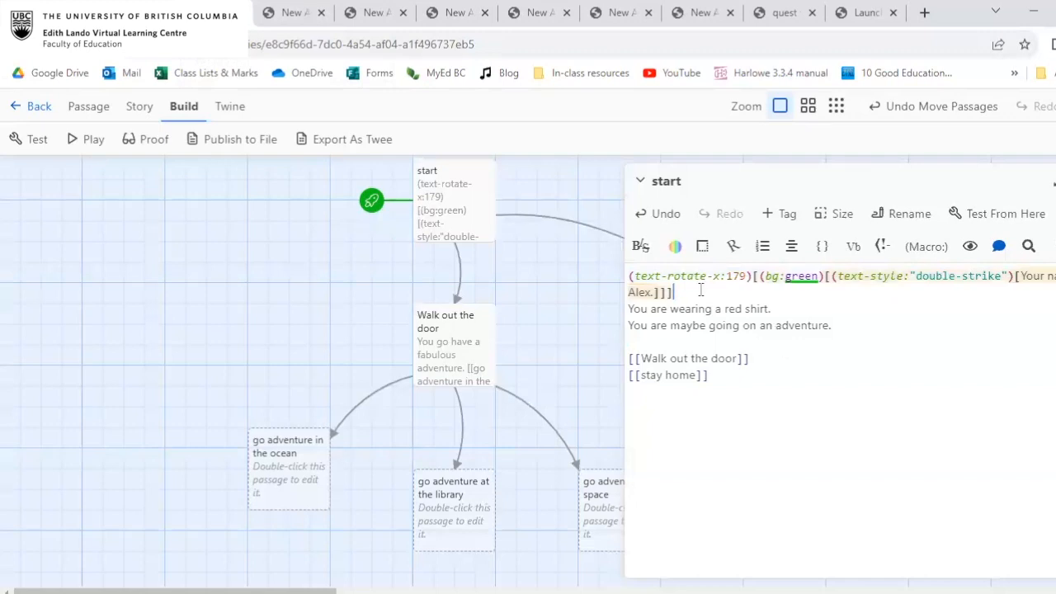
Examine the text-rotate-x macro in parentheses at the beginning of the start passage's first line.
click(630, 277)
drag(630, 277, 751, 273)
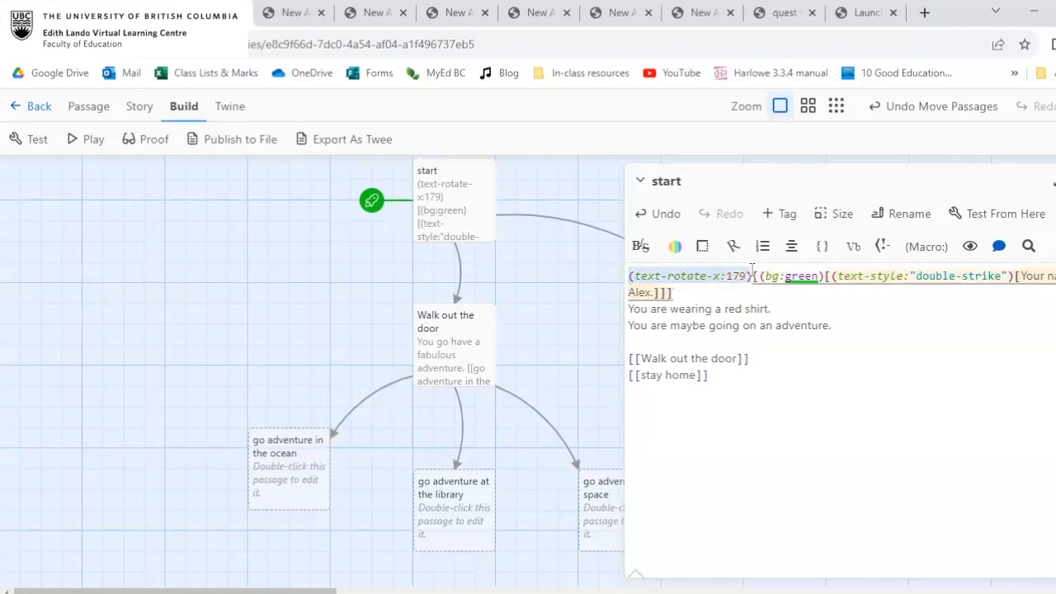
click(751, 276)
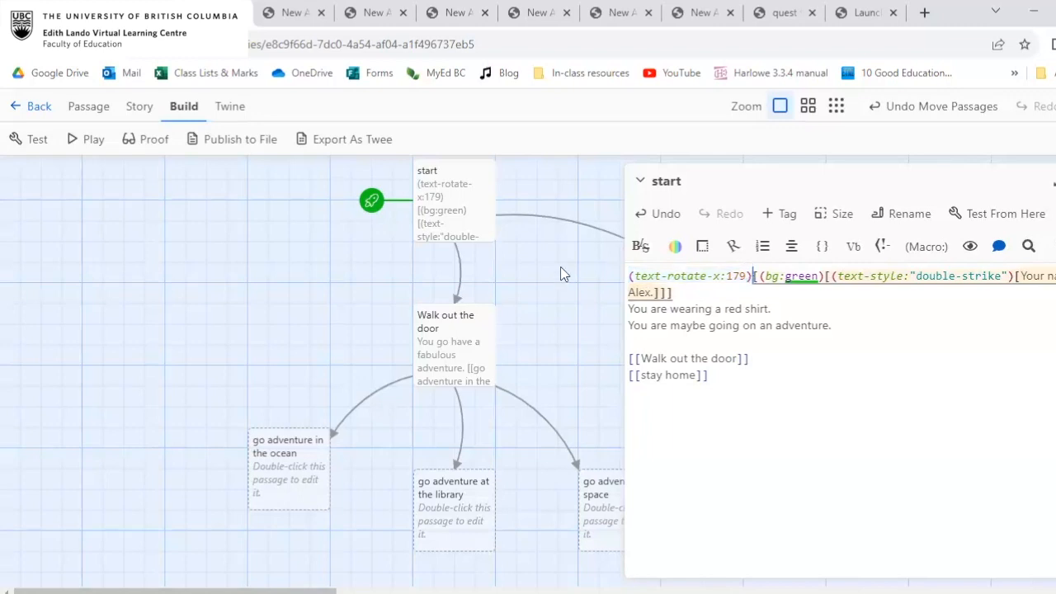
mouse_move(630, 276)
mouse_down()
mouse_move(751, 273)
mouse_move(612, 280)
mouse_up()
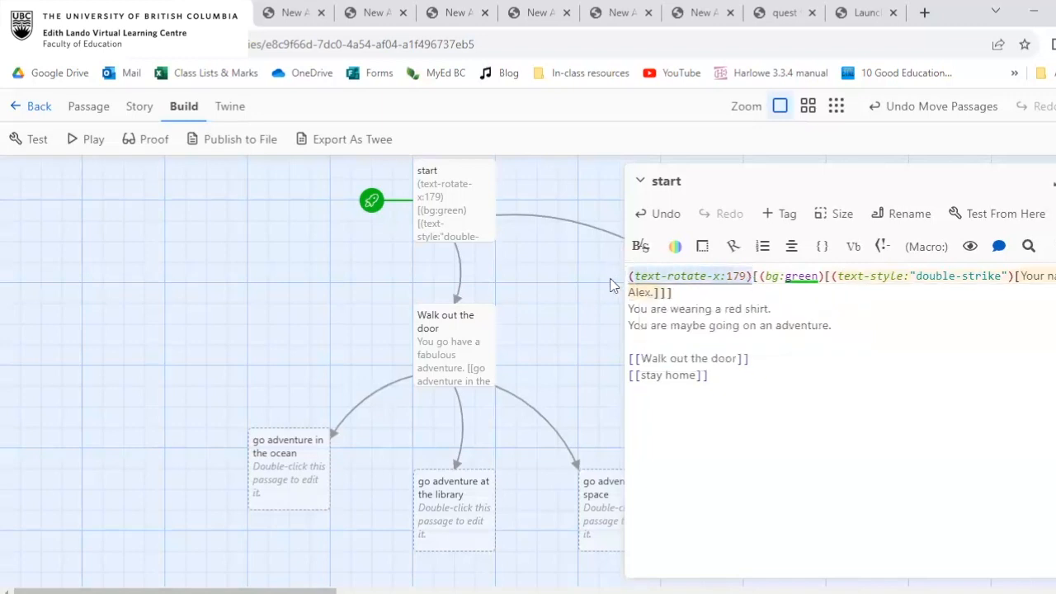
click(742, 323)
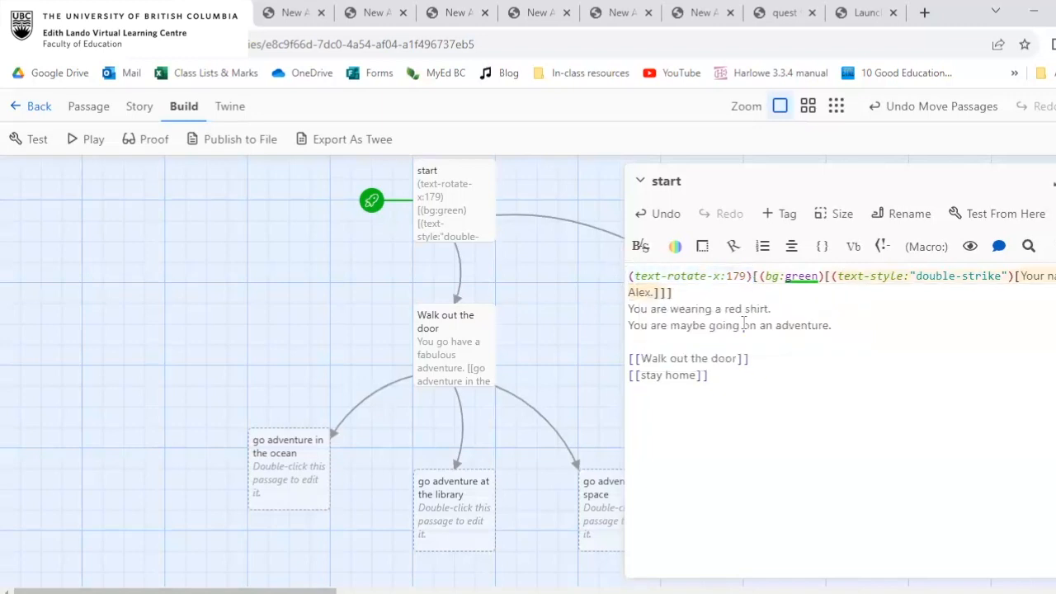
drag(752, 276, 622, 277)
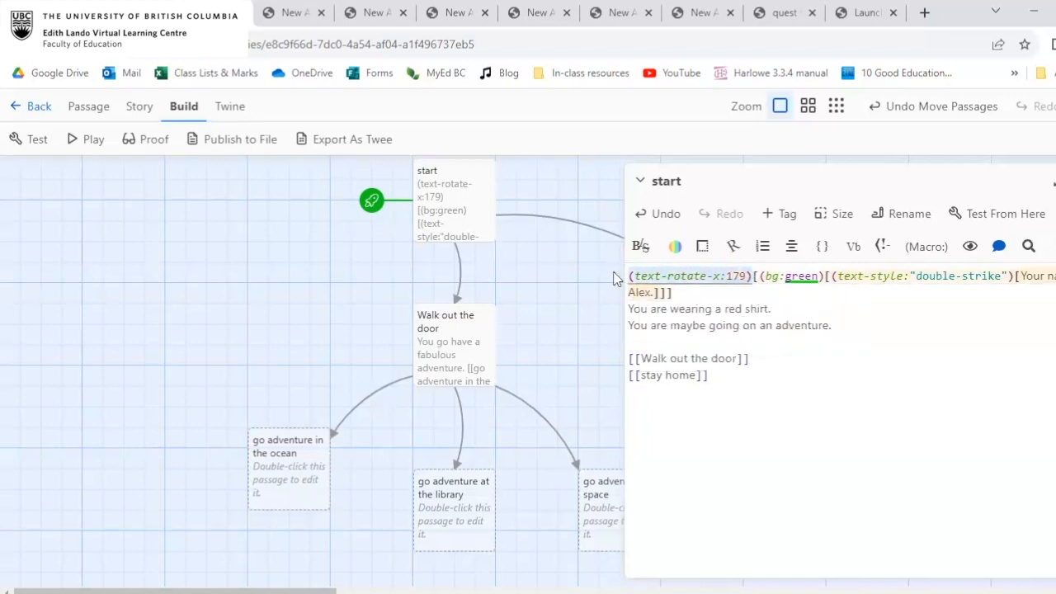
click(707, 292)
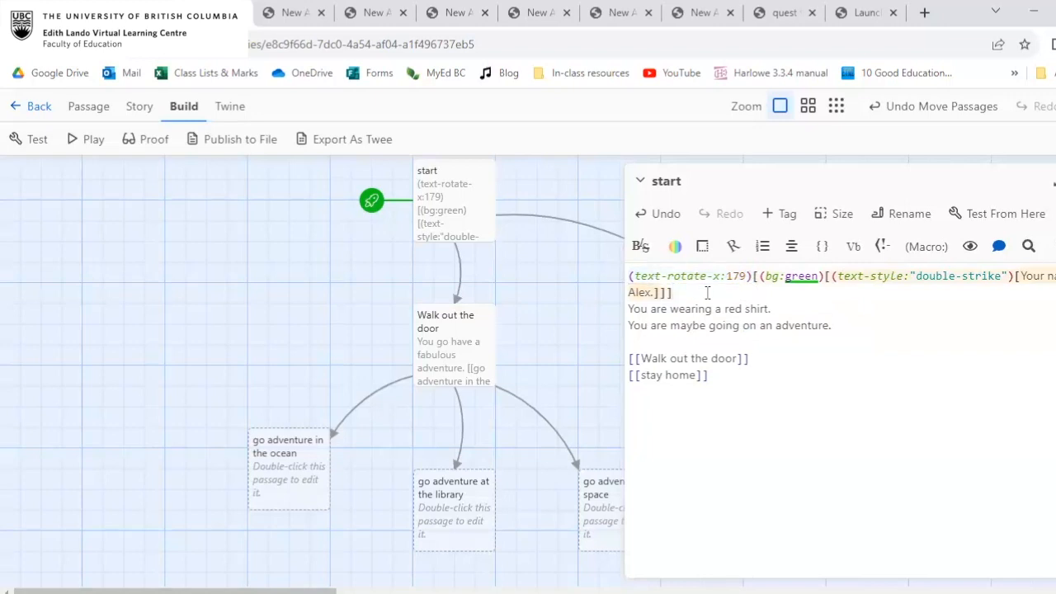
Examine the help description of the square-bracket hook after the rotation macro and the plain lines outside the brackets.
click(753, 276)
click(753, 275)
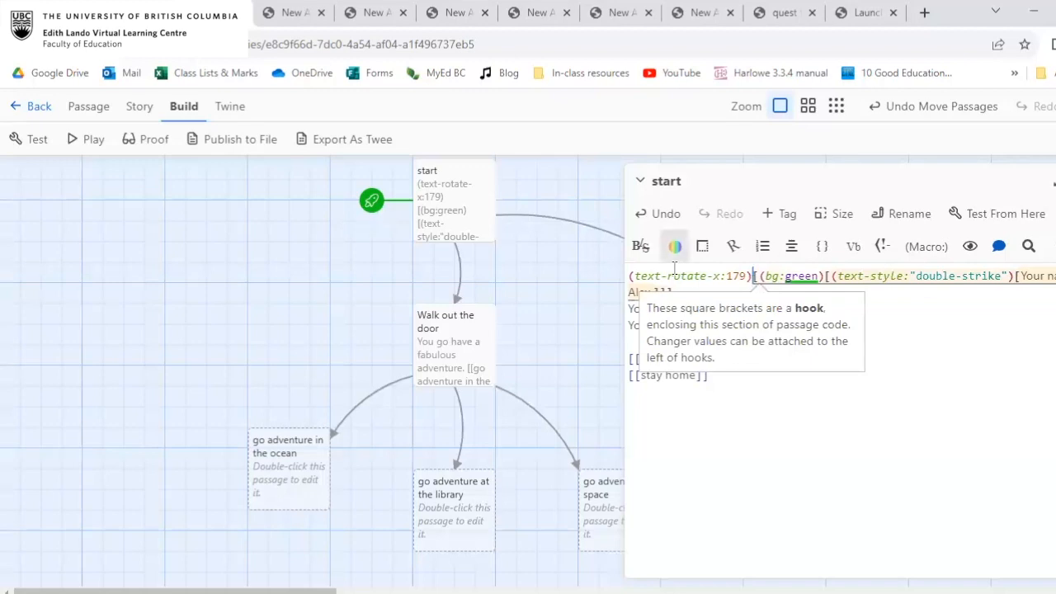
drag(629, 276, 752, 274)
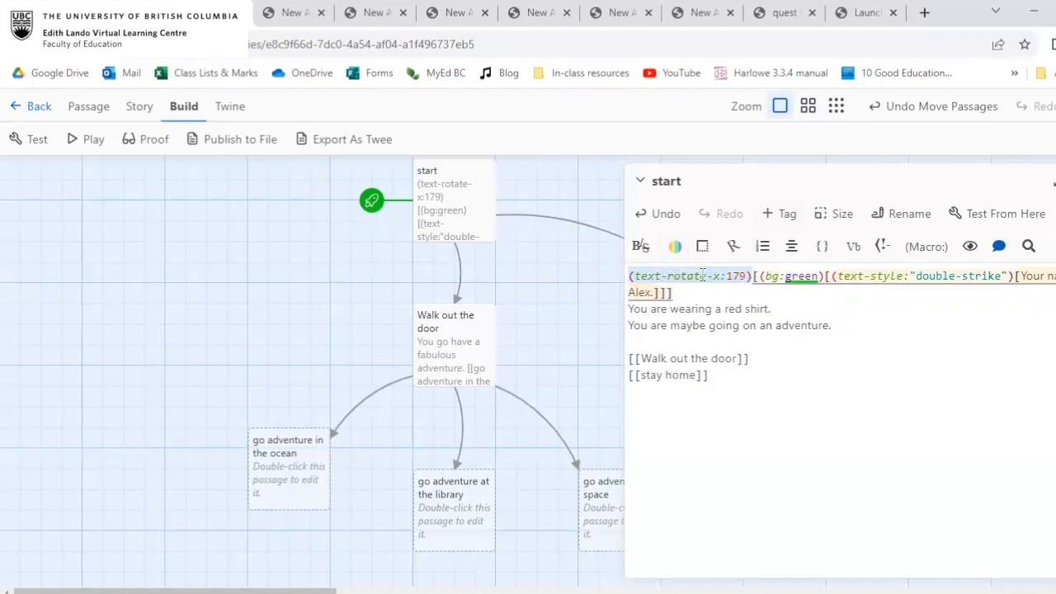
click(756, 275)
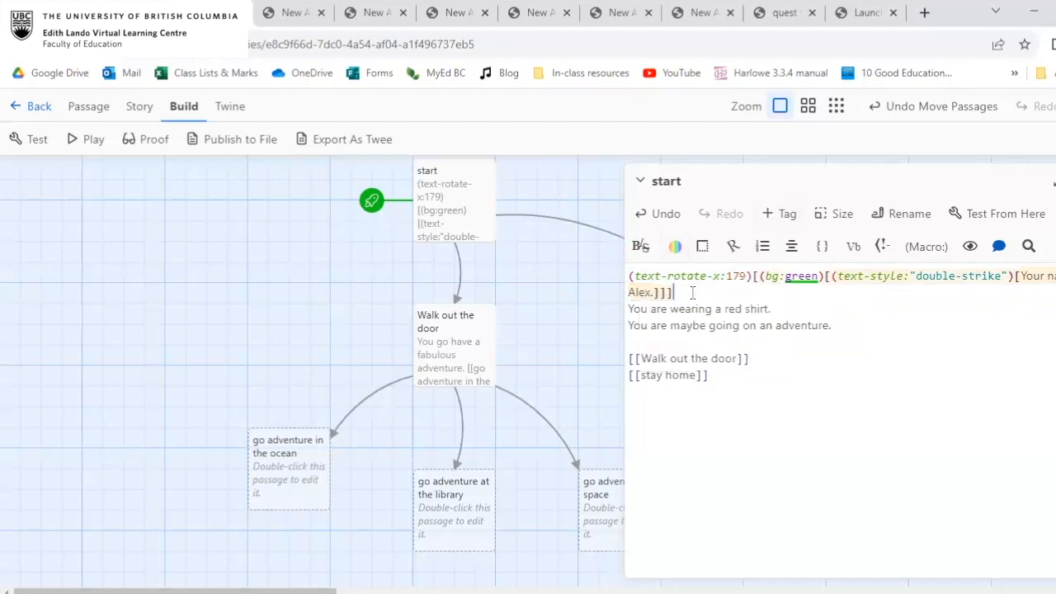
drag(635, 308, 769, 308)
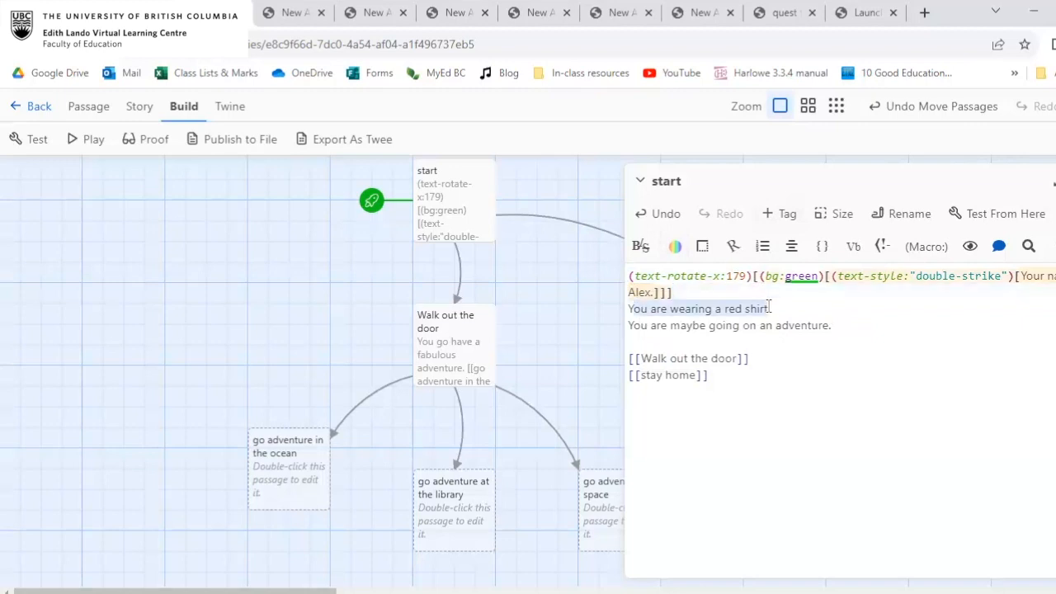
drag(663, 327, 822, 323)
click(820, 306)
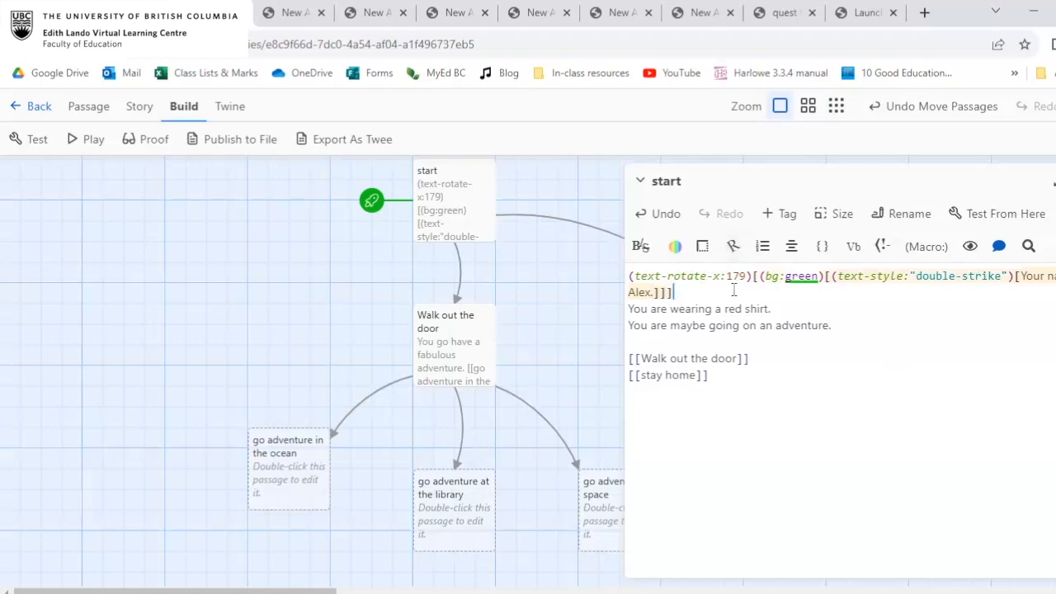
Remove the rotation, background and text-style macros with their brackets and the closing period from the first line of the start passage.
drag(1018, 276, 632, 239)
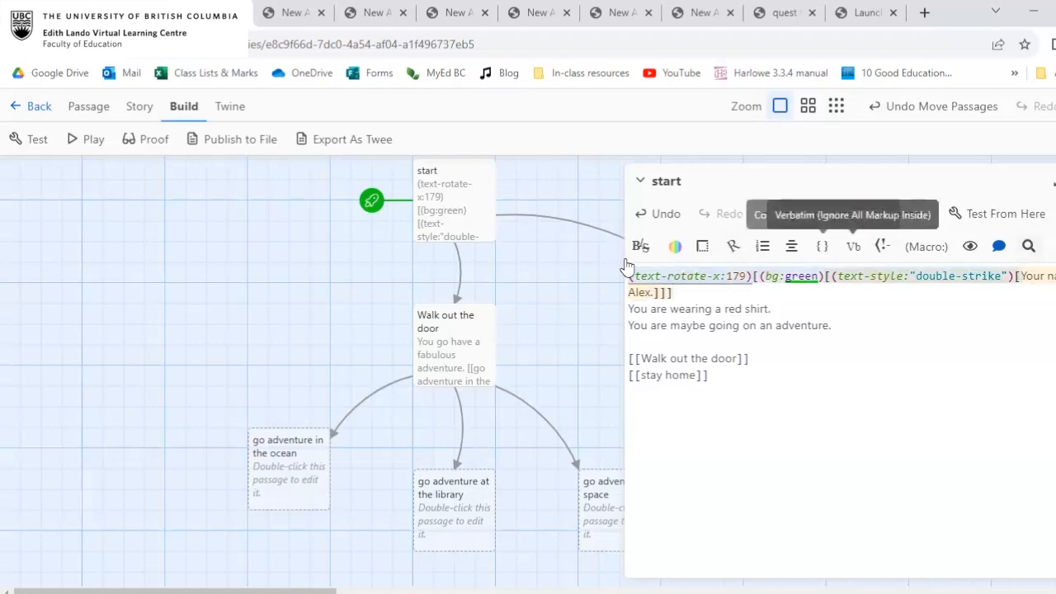
key(BackSpace)
click(746, 277)
key(BackSpace)
key(BackSpace)
key(BackSpace)
key(BackSpace)
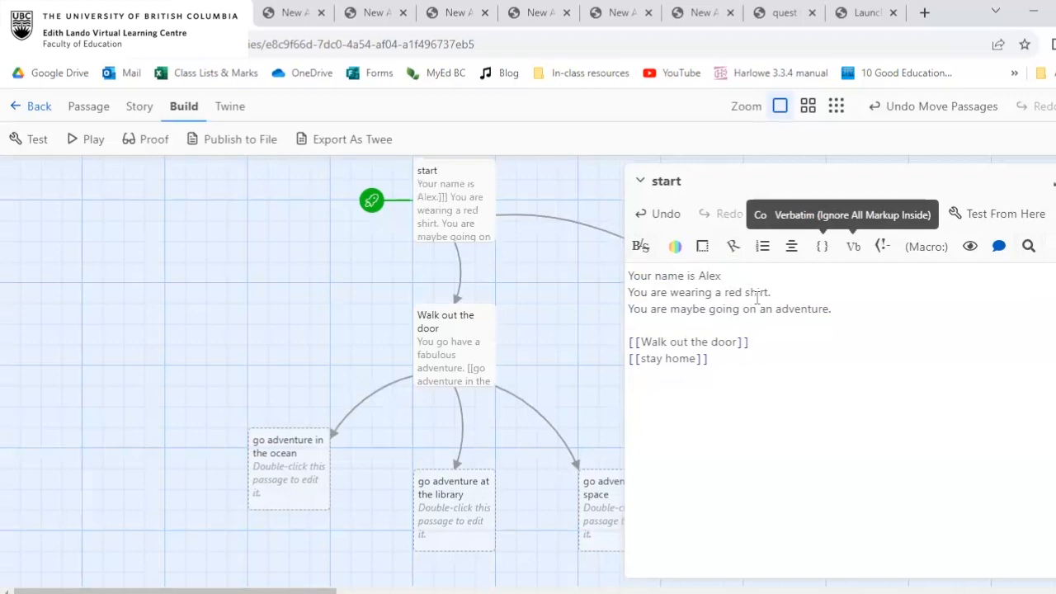
Replace the word "red" in the start passage's shirt sentence with the variable $shirtcolor.
double_click(731, 290)
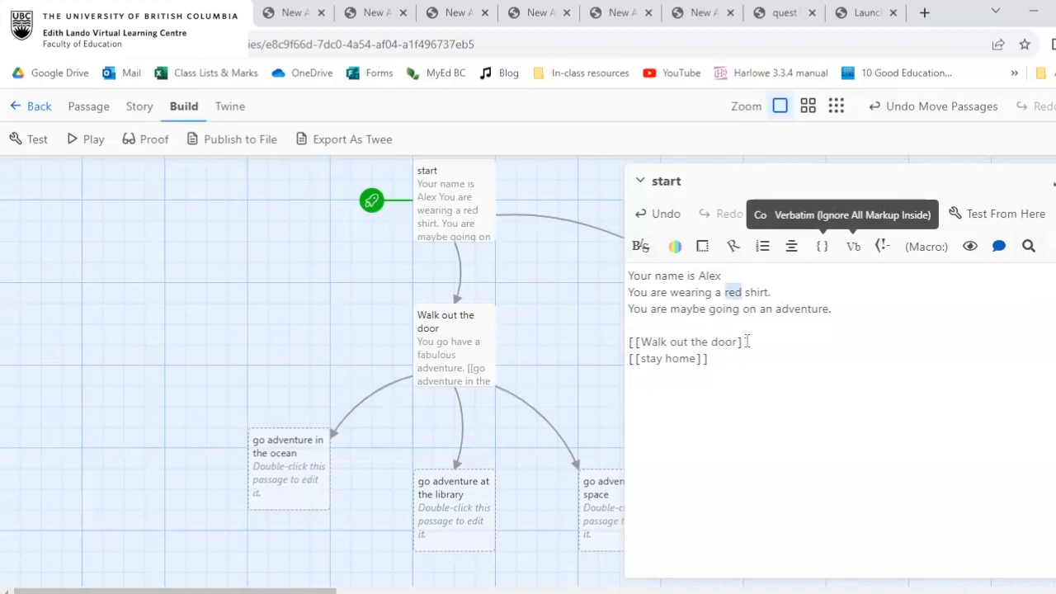
text($)
text(shirtcolor)
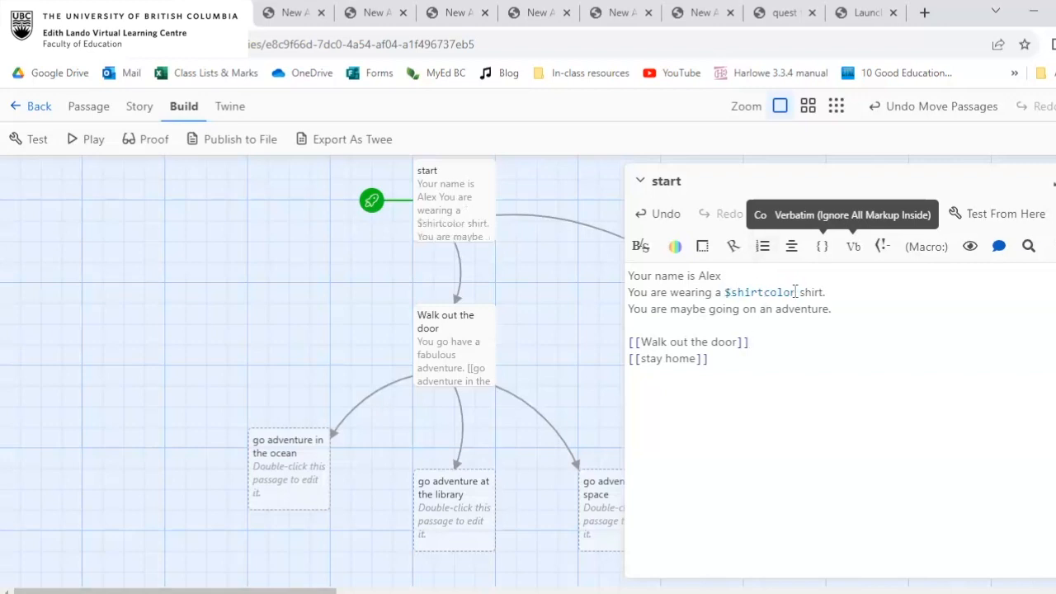
Examine the $shirtcolor variable and its help description, and close the start passage editor.
click(724, 293)
drag(729, 292, 759, 293)
click(795, 292)
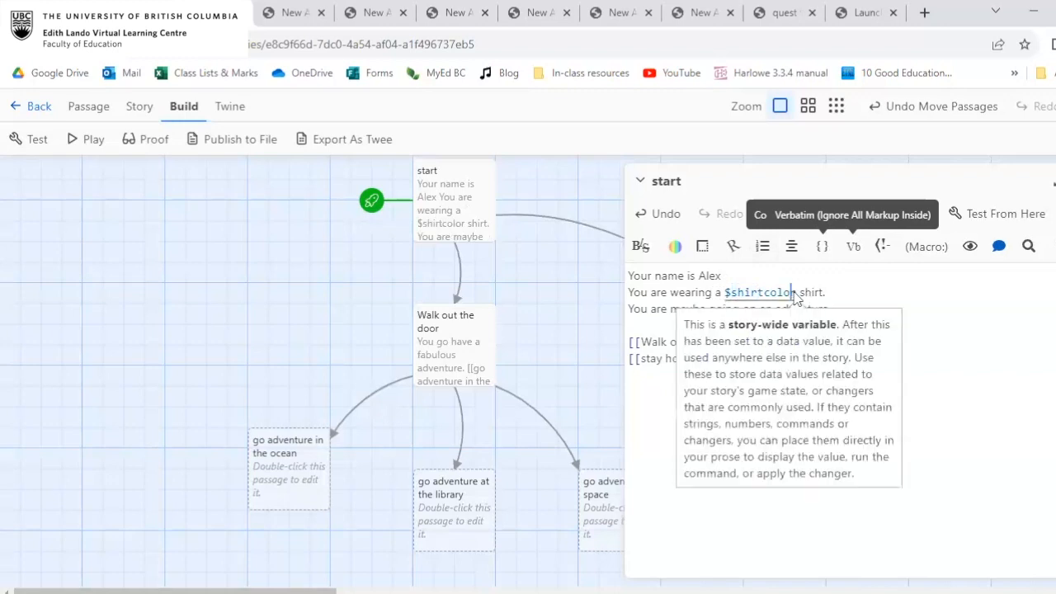
click(839, 294)
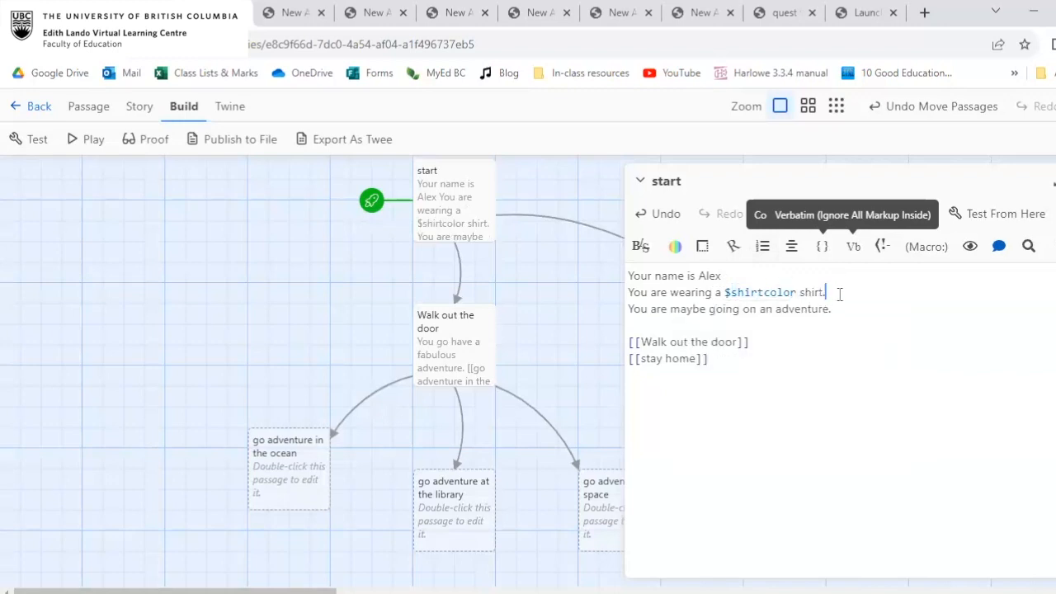
click(758, 292)
click(976, 281)
click(947, 311)
click(1052, 181)
Play the story to check what the $shirtcolor variable displays in the shirt sentence, and return to the story map.
click(78, 138)
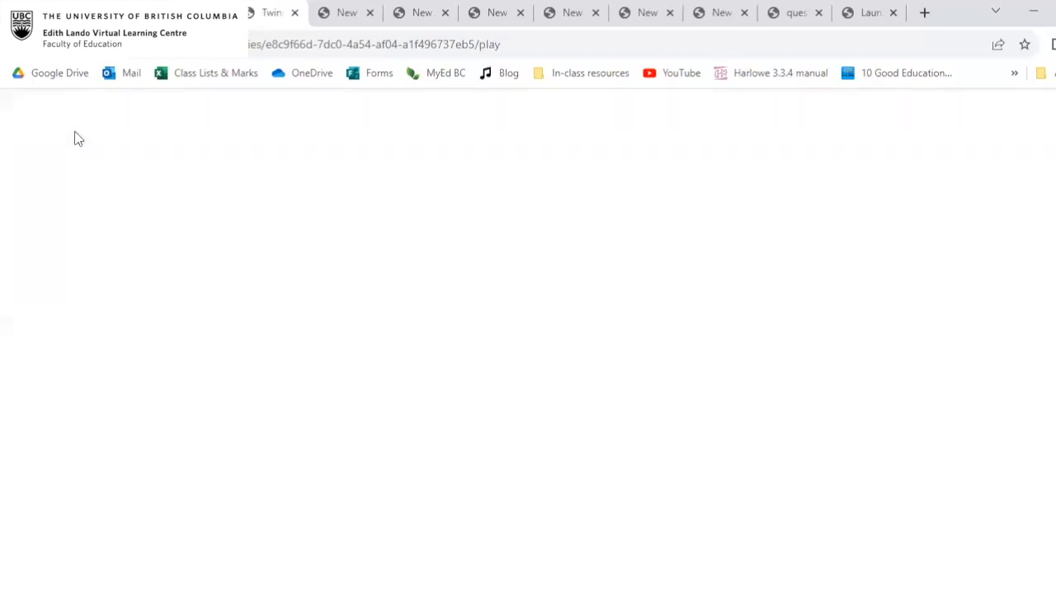
double_click(394, 189)
click(403, 189)
double_click(393, 189)
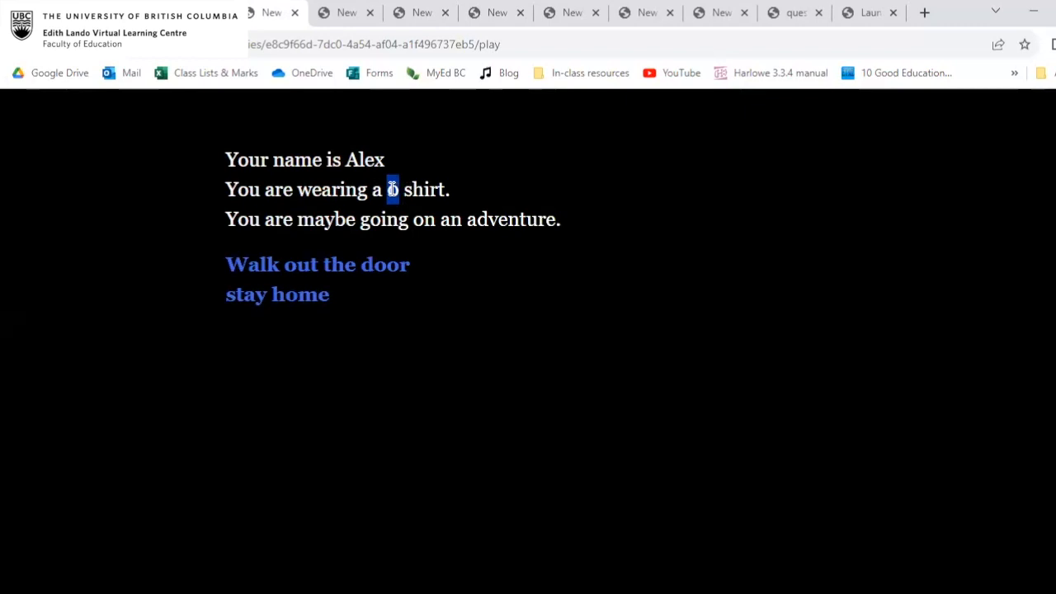
click(393, 192)
click(189, 13)
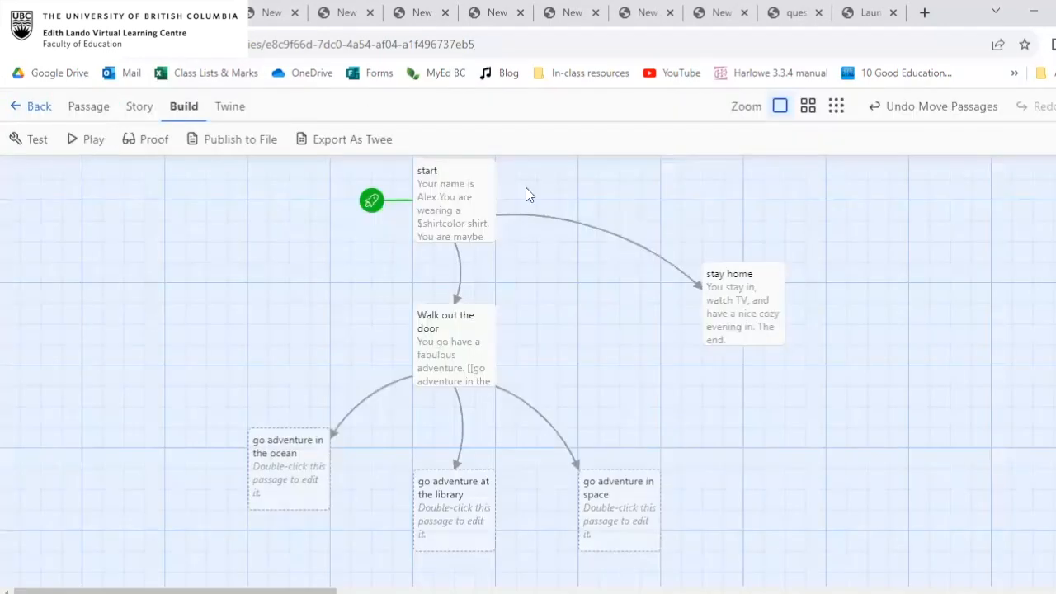
Add a set macro on a new first line of the start passage, giving the shirt color variable the value "red".
click(451, 183)
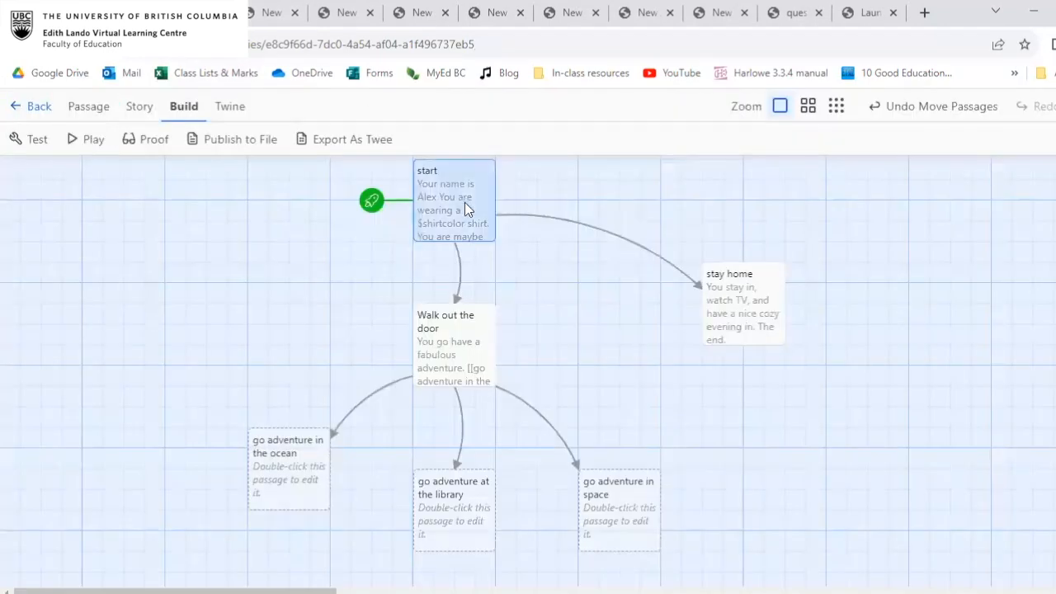
double_click(464, 202)
click(629, 275)
key(Return)
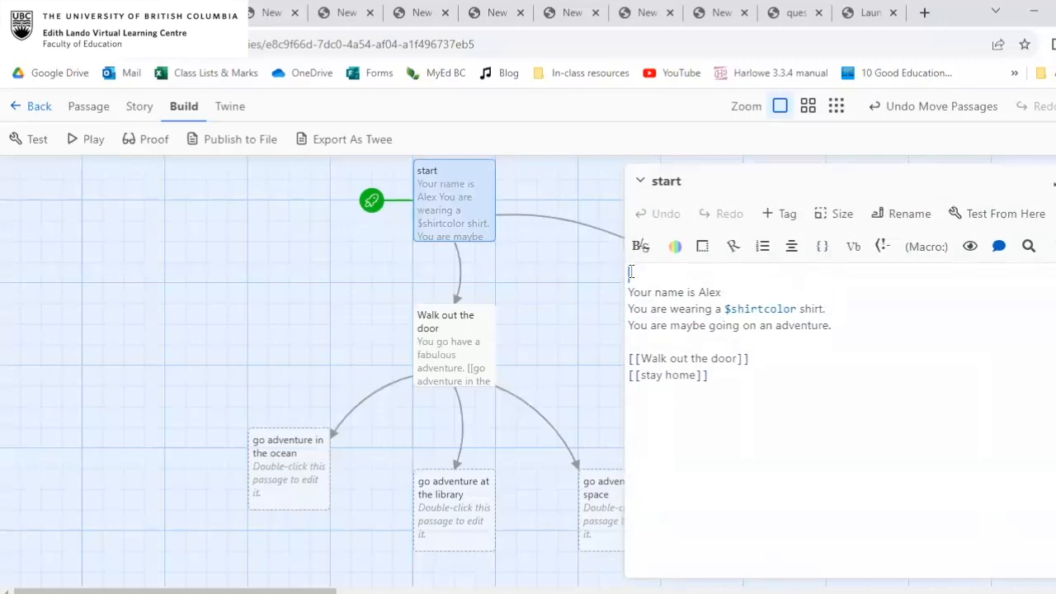
text((se)
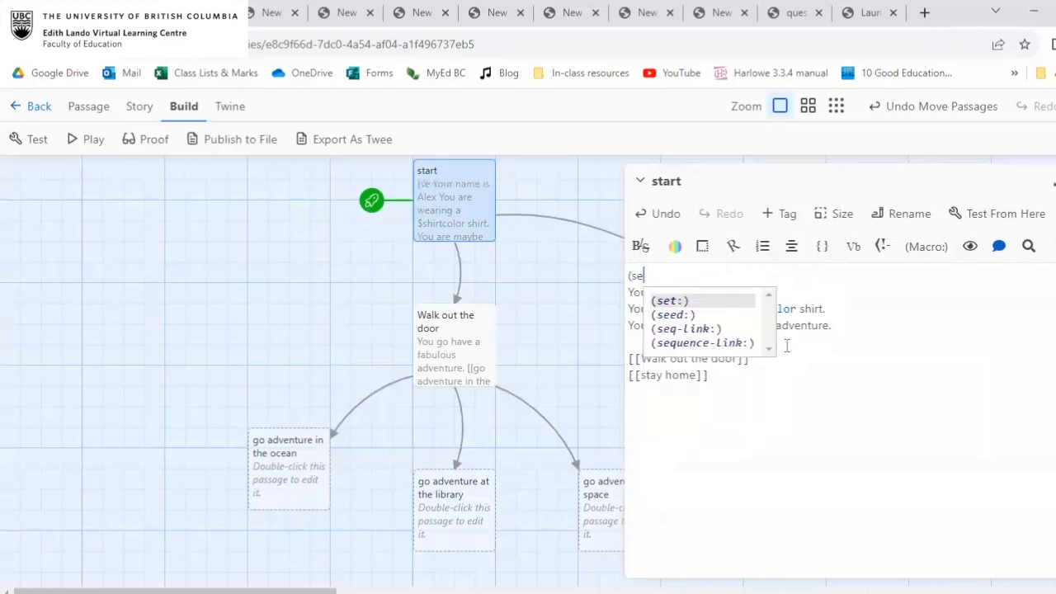
key(Escape)
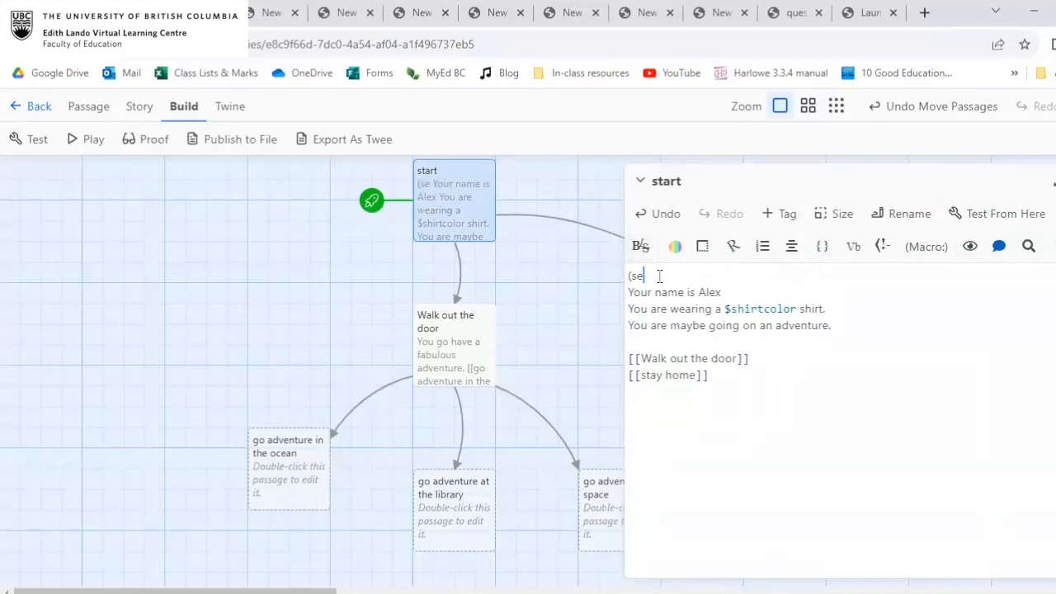
text(t)
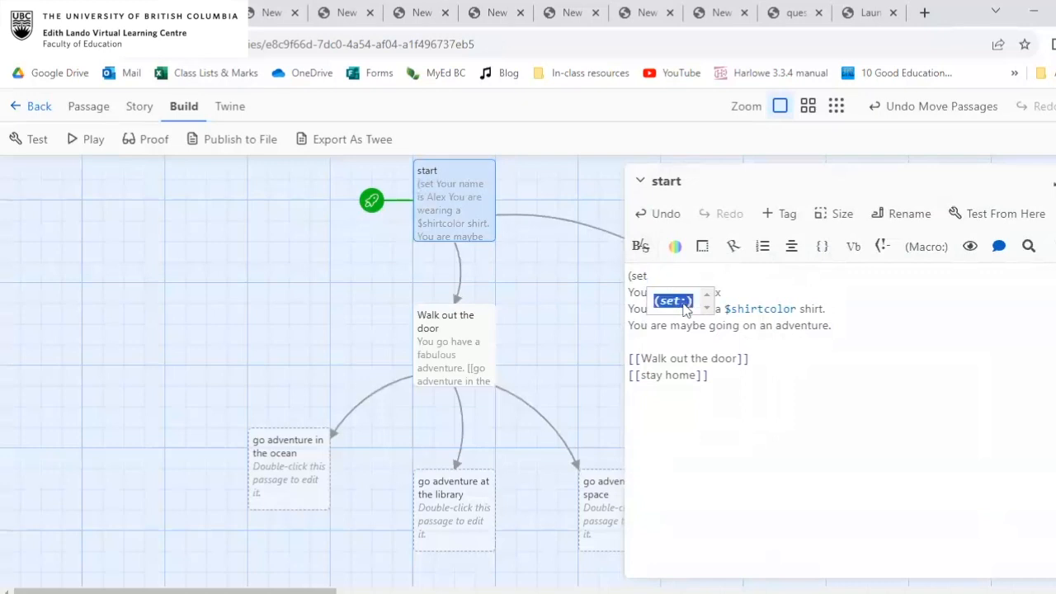
click(686, 274)
text(:)
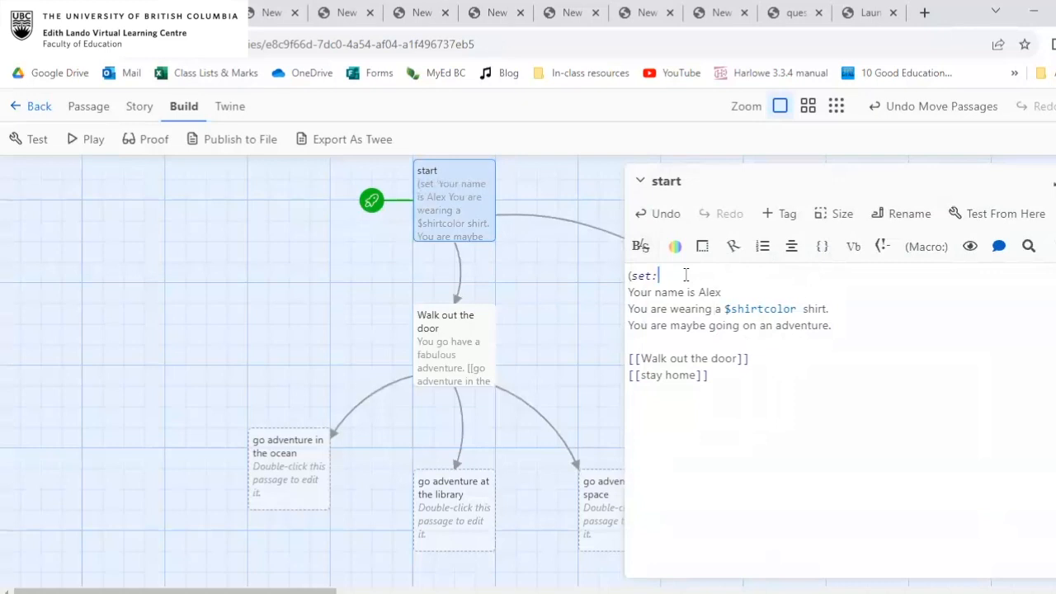
text($shirtcolor to )
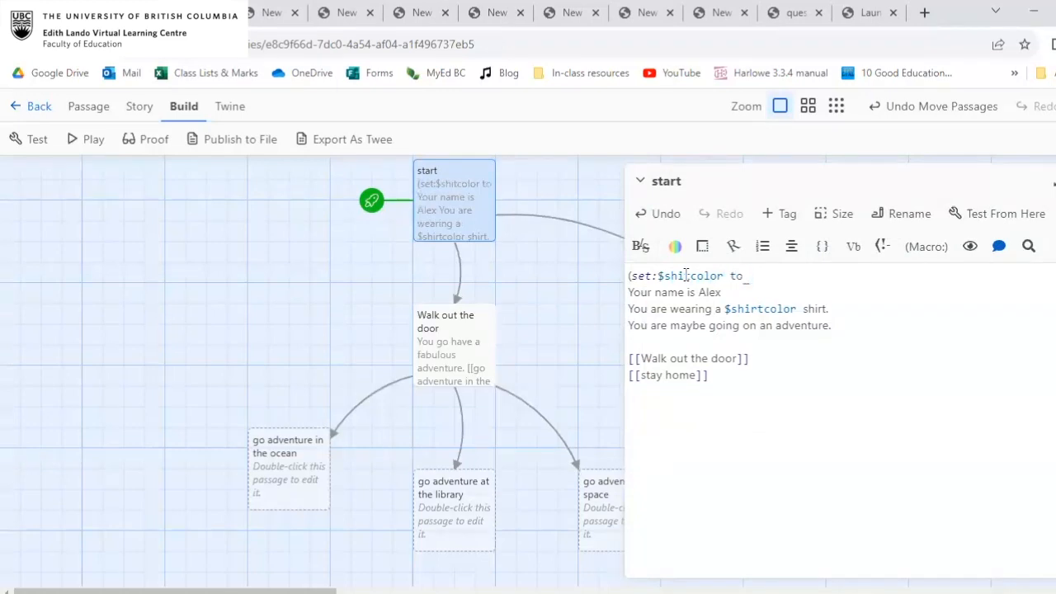
text("r)
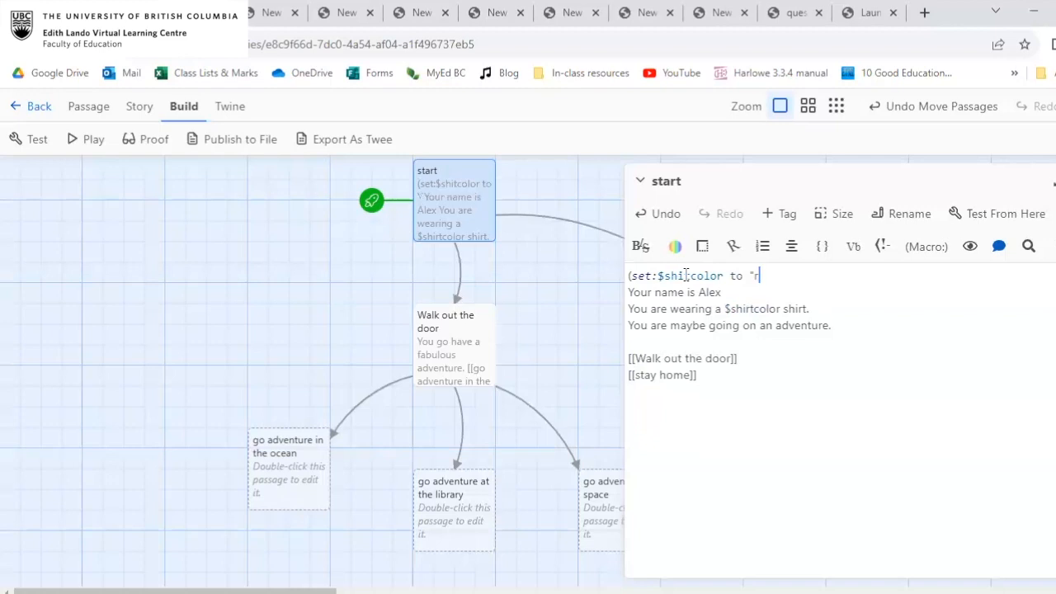
text(ed")
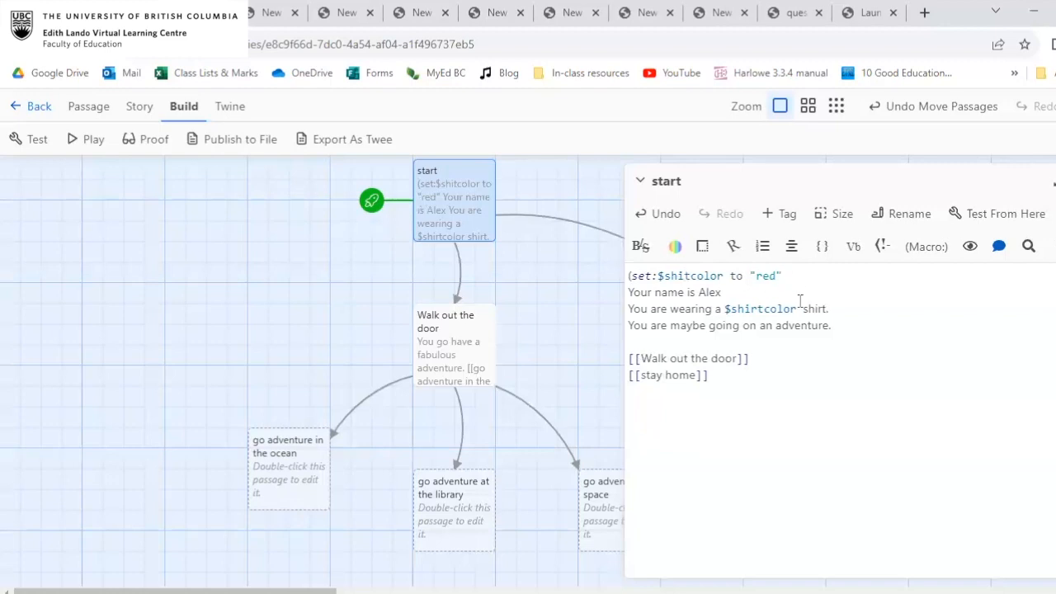
text())
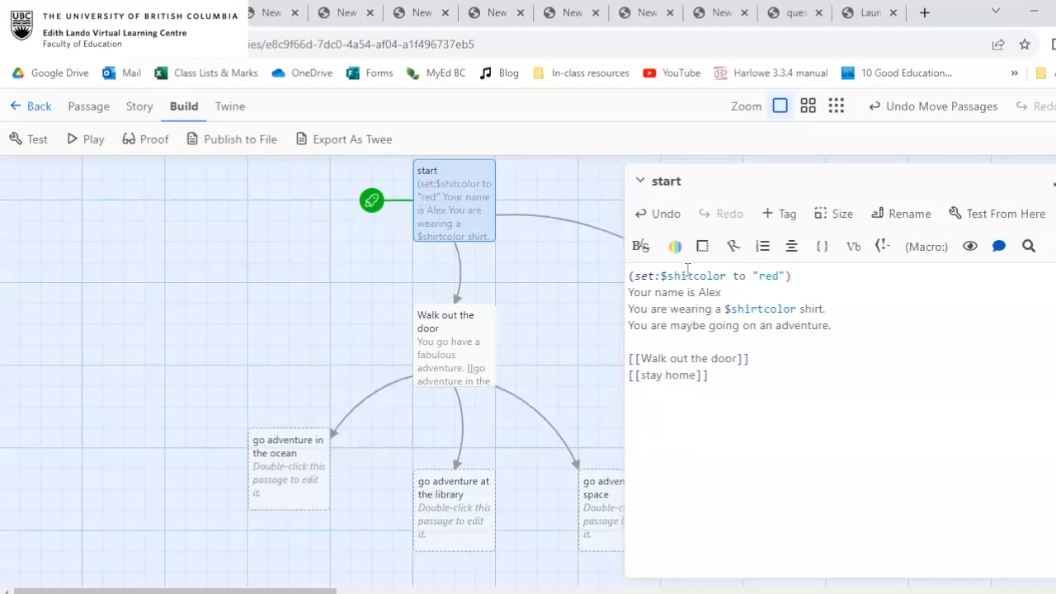
Correct the variable's spelling in the start passage's set macro to $shirtcolor.
drag(630, 276, 801, 269)
click(801, 269)
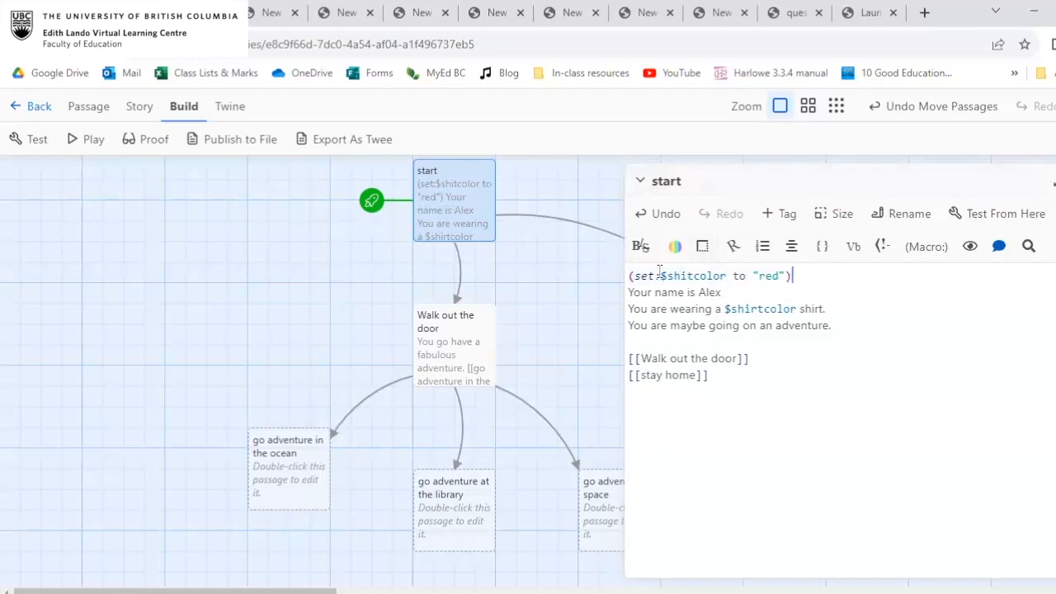
click(685, 276)
text(r)
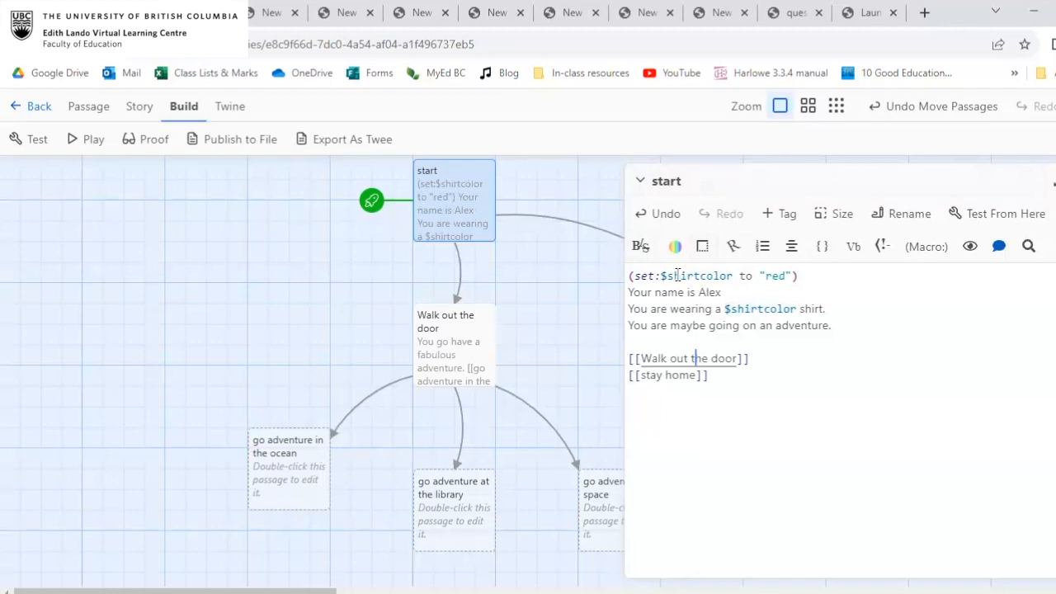
Review the set macro's variable and string, play the story to check the shirt sentence, and return to the story map.
drag(661, 275, 736, 273)
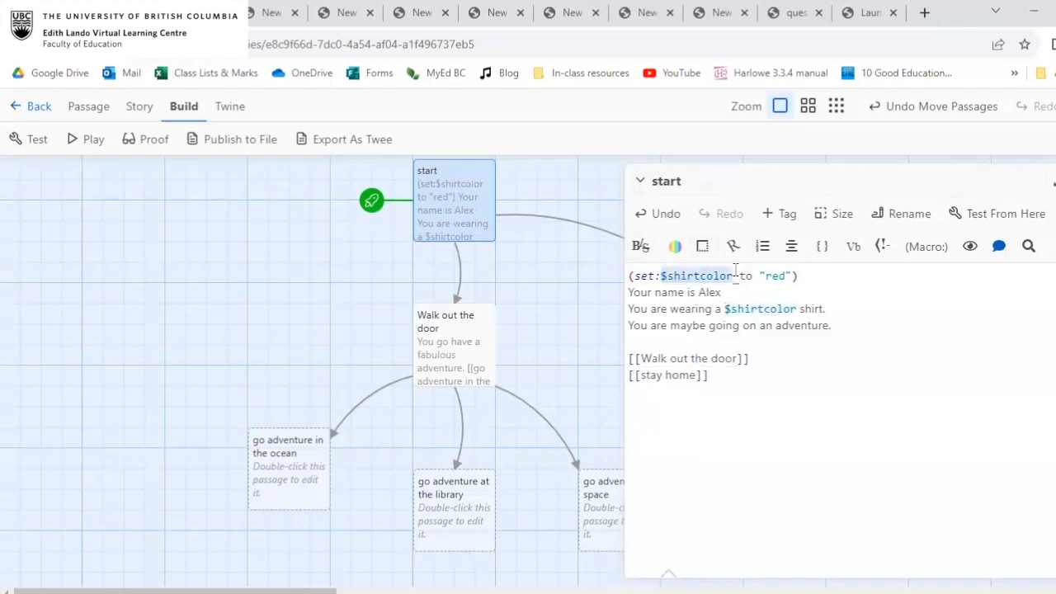
click(779, 276)
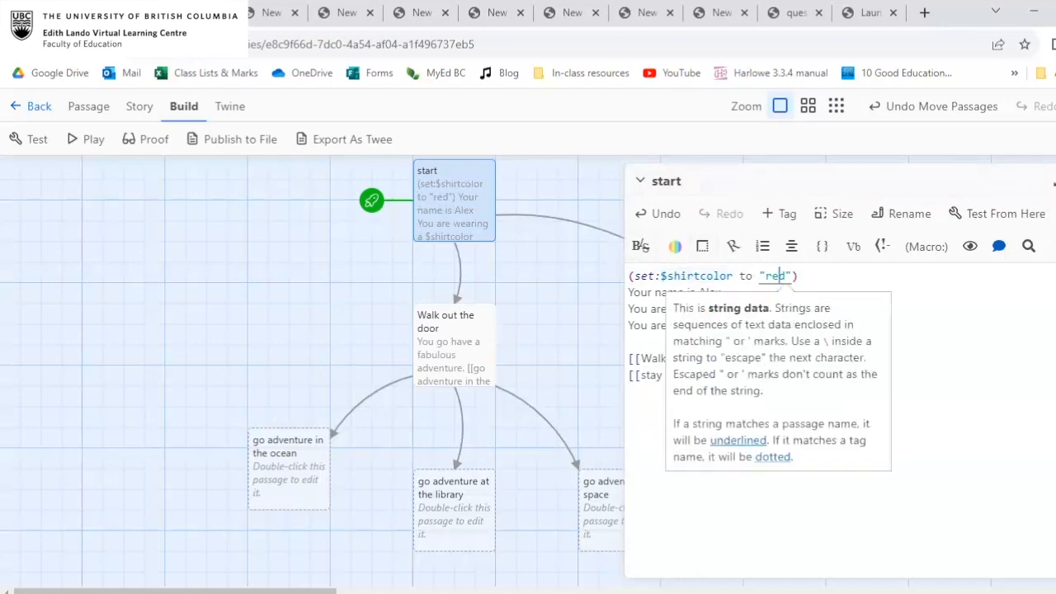
click(1055, 181)
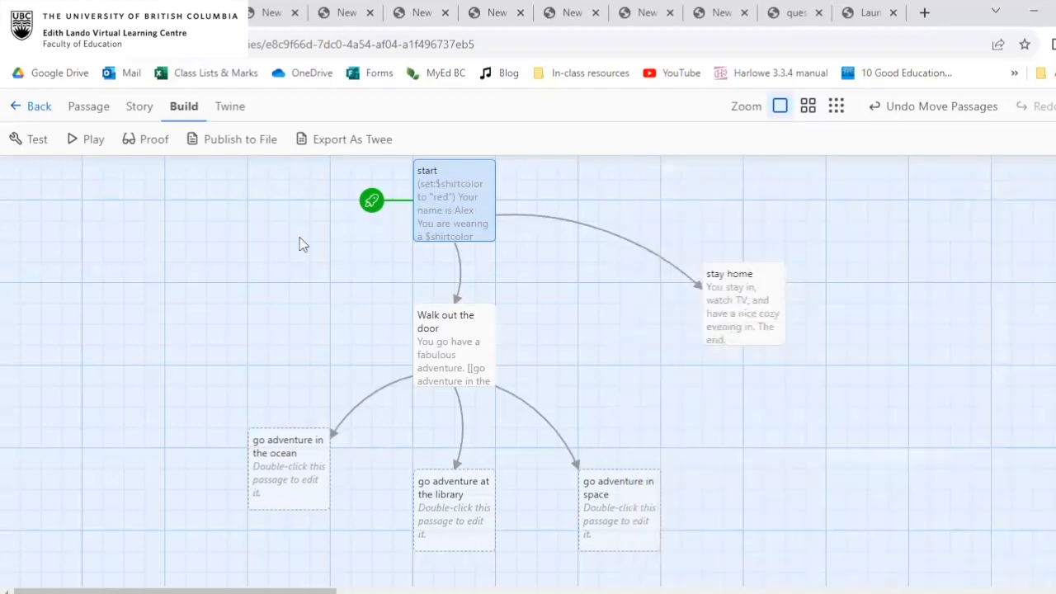
click(93, 140)
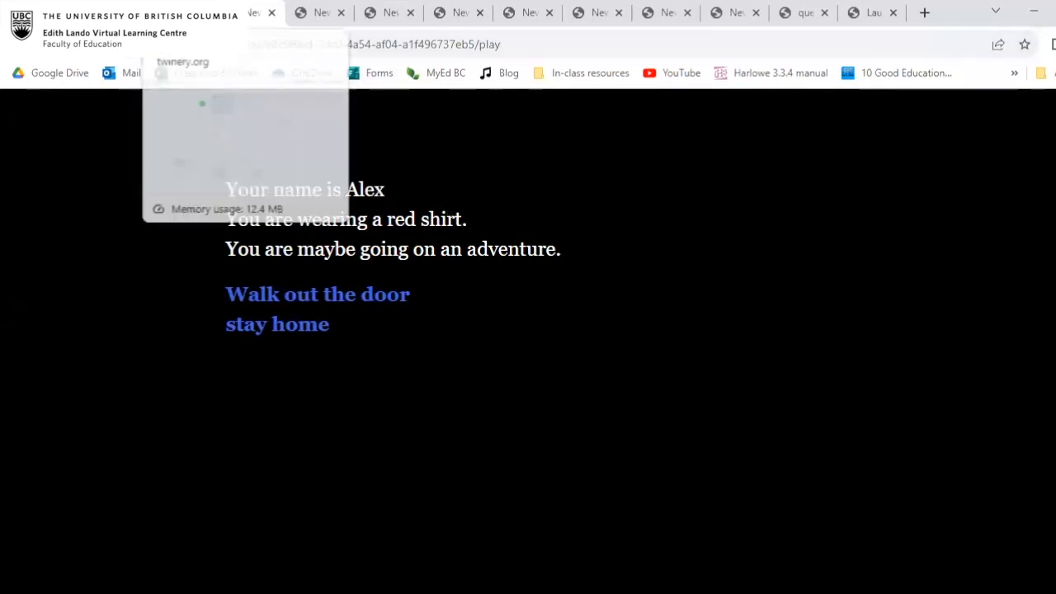
click(183, 13)
Set $shirtcolor to "rainbow" in the start passage's macro and play the story to check the shirt sentence.
double_click(460, 171)
double_click(778, 275)
text(rainbow)
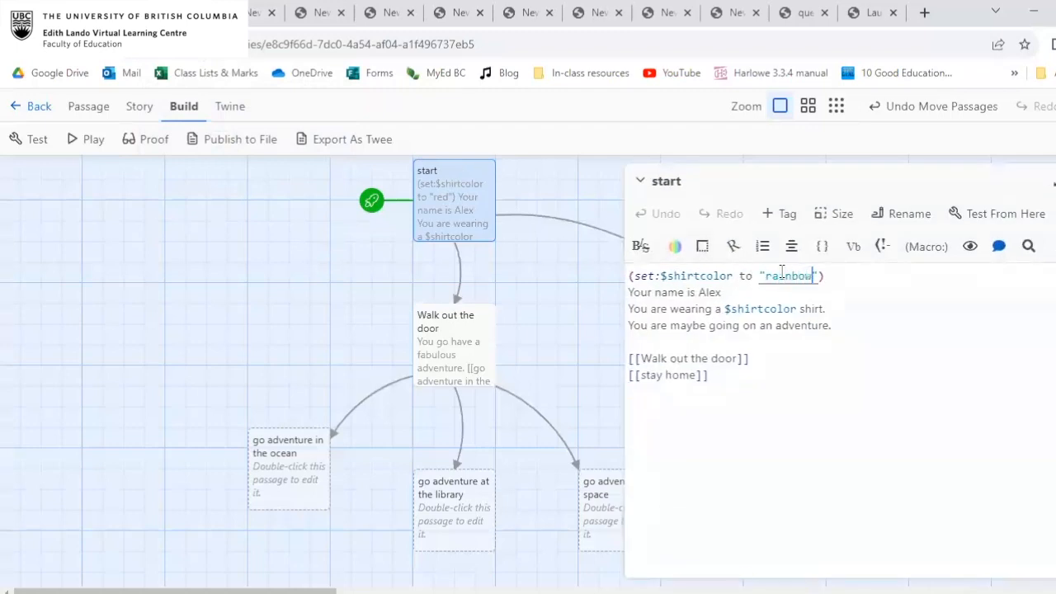
click(91, 140)
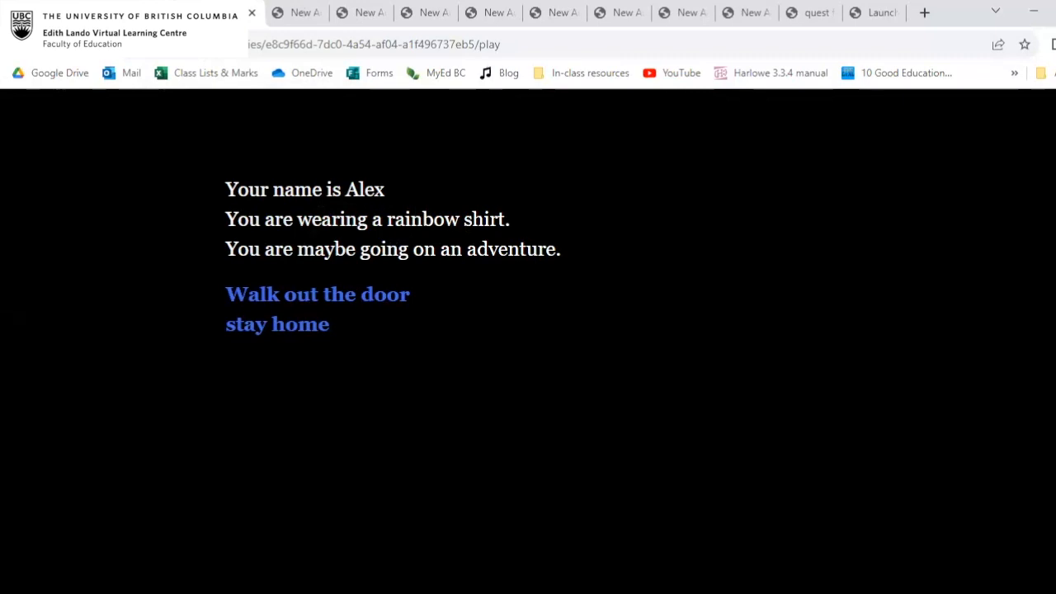
click(190, 12)
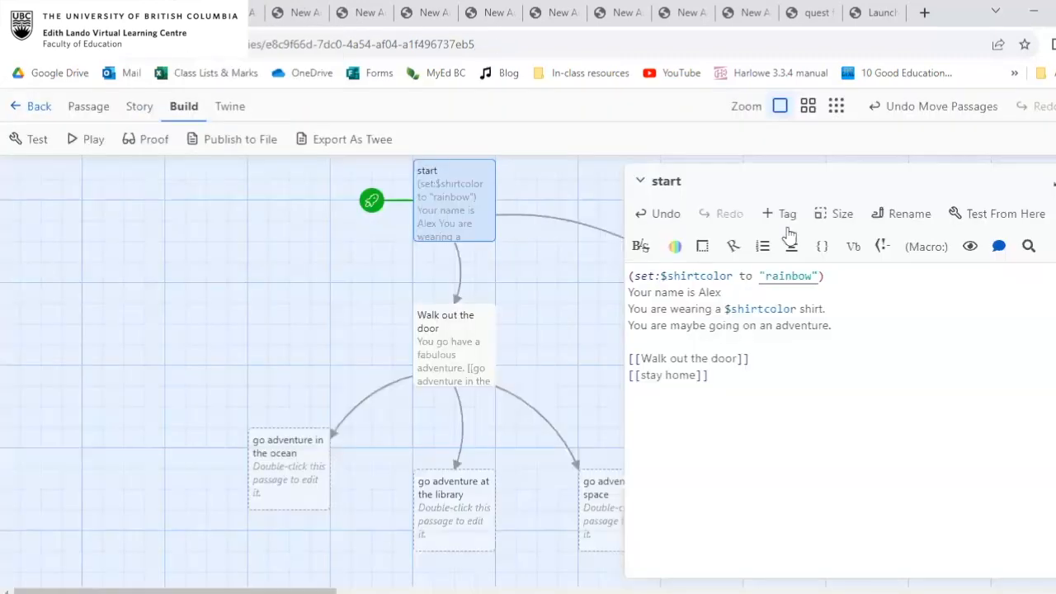
Delete the set macro and its empty line from the beginning of the start passage.
click(835, 274)
mouse_move(835, 274)
mouse_down()
mouse_move(622, 281)
mouse_move(826, 275)
mouse_up()
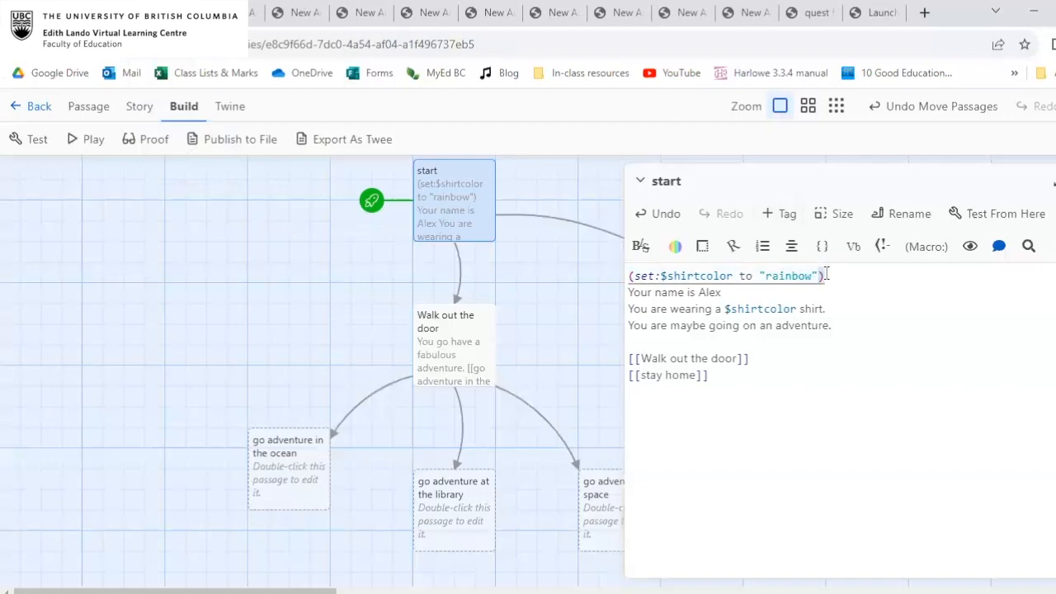
click(768, 309)
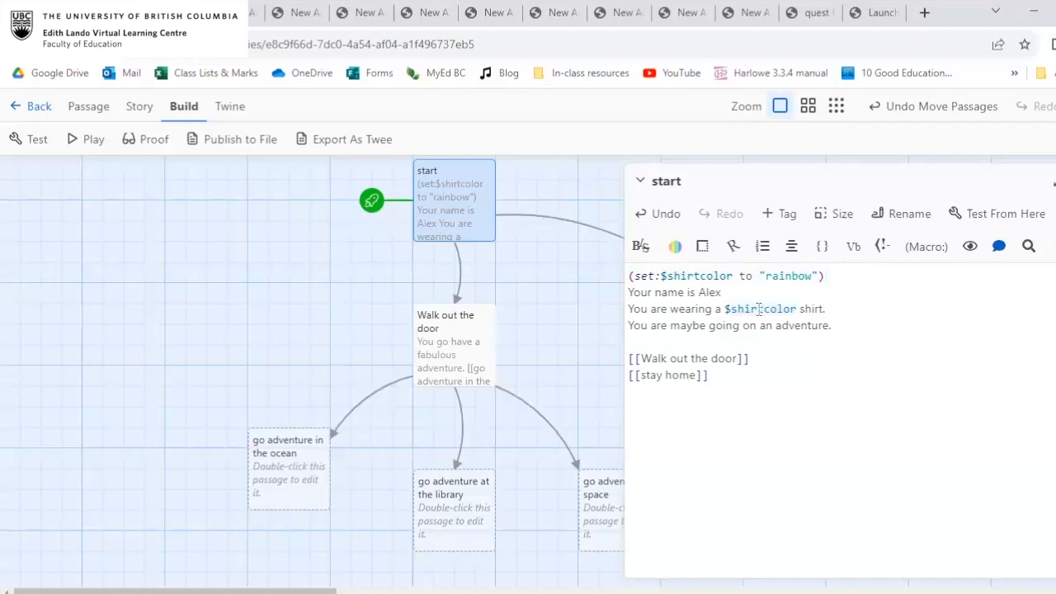
click(841, 276)
drag(830, 274, 618, 266)
key(BackSpace)
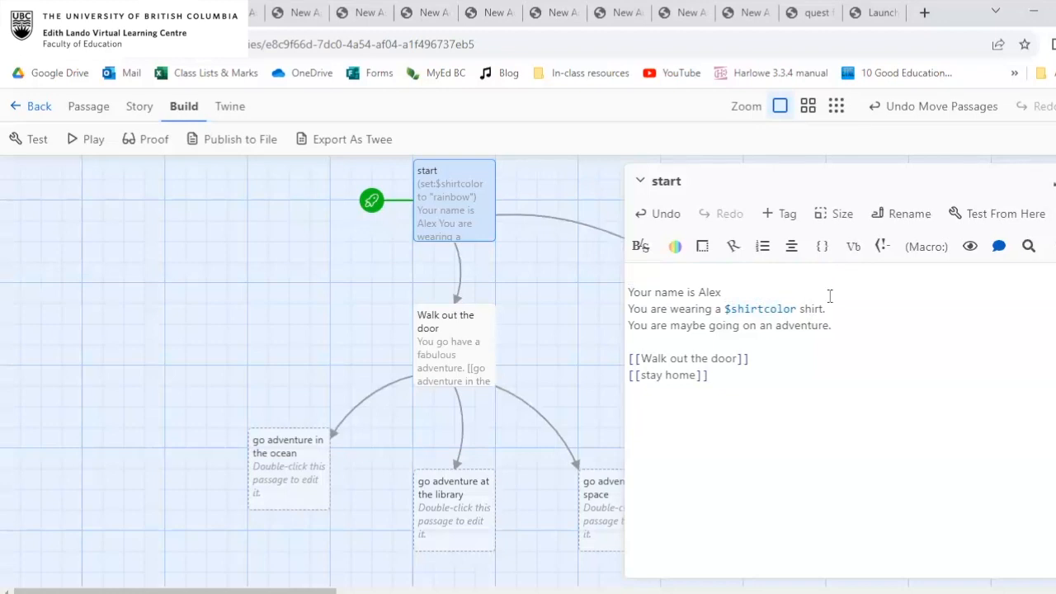
key(Delete)
Reword the start passage's shirt sentence, without the $shirtcolor variable, as "You put on a shirt.".
drag(750, 307, 726, 294)
click(726, 294)
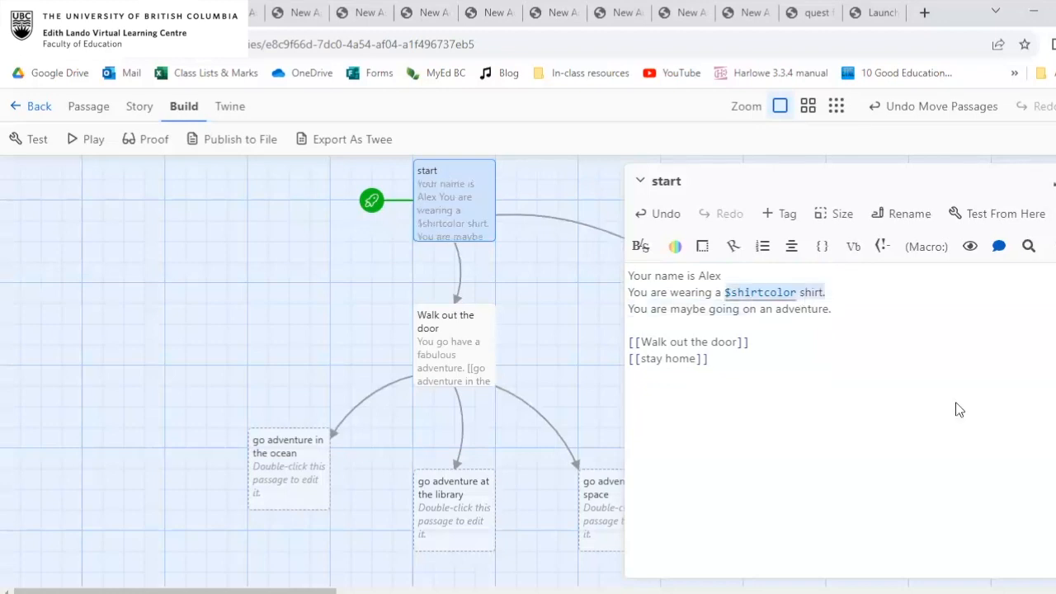
key(BackSpace)
key(BackSpace)
key(BackSpace)
key(BackSpace)
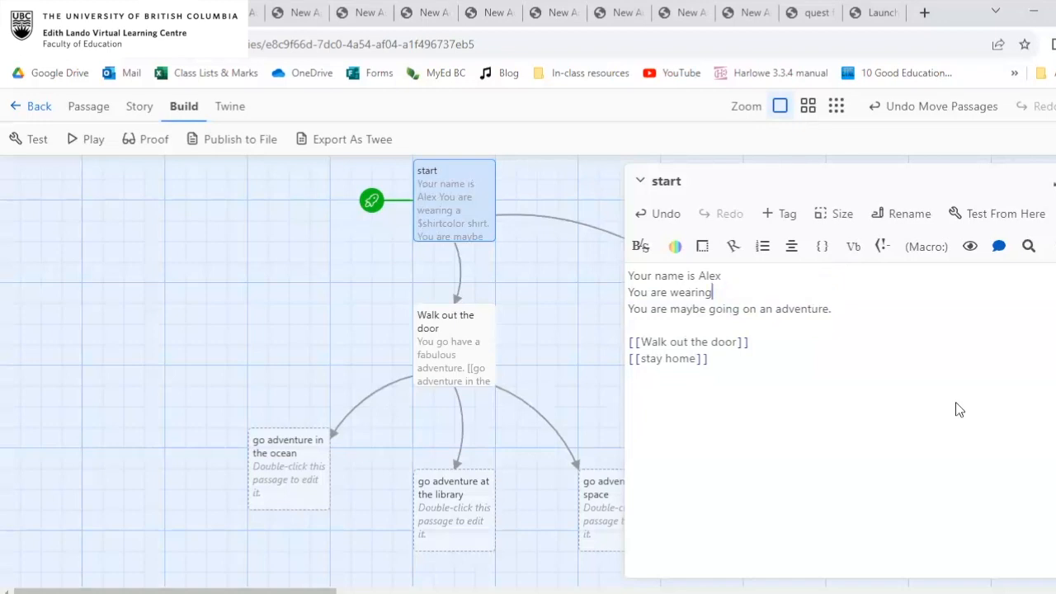
key(BackSpace)
key(BackSpace)
key(BackSpace)
key(BackSpace)
key(BackSpace)
key(BackSpace)
key(BackSpace)
key(BackSpace)
key(BackSpace)
key(BackSpace)
key(BackSpace)
text(put on a shirt.)
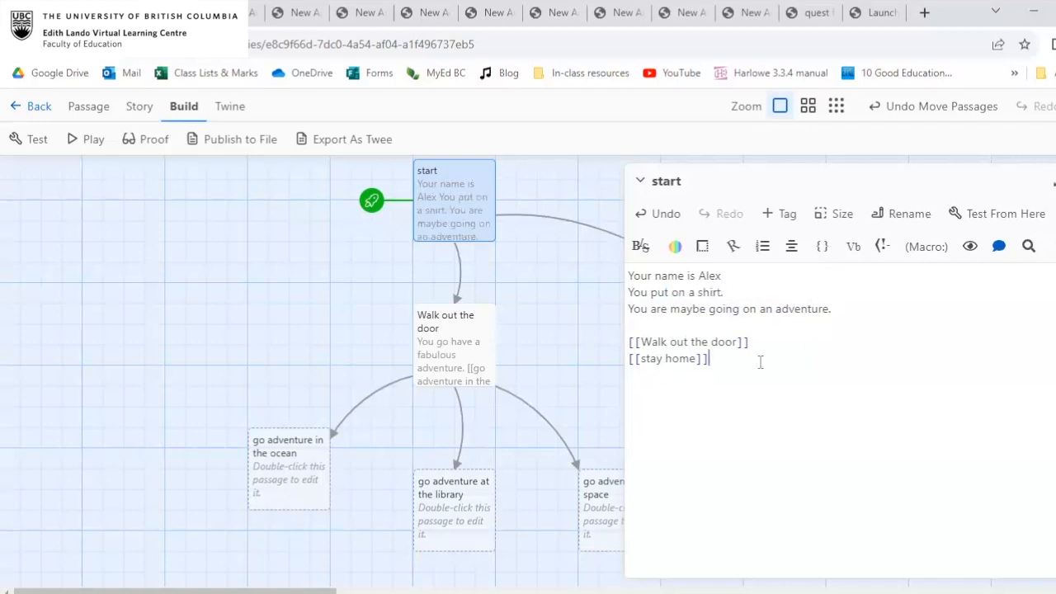
Merge the shirt and adventure sentences into "You put on a shirt before maybe going on an adventure.".
click(736, 292)
text(before)
key(BackSpace)
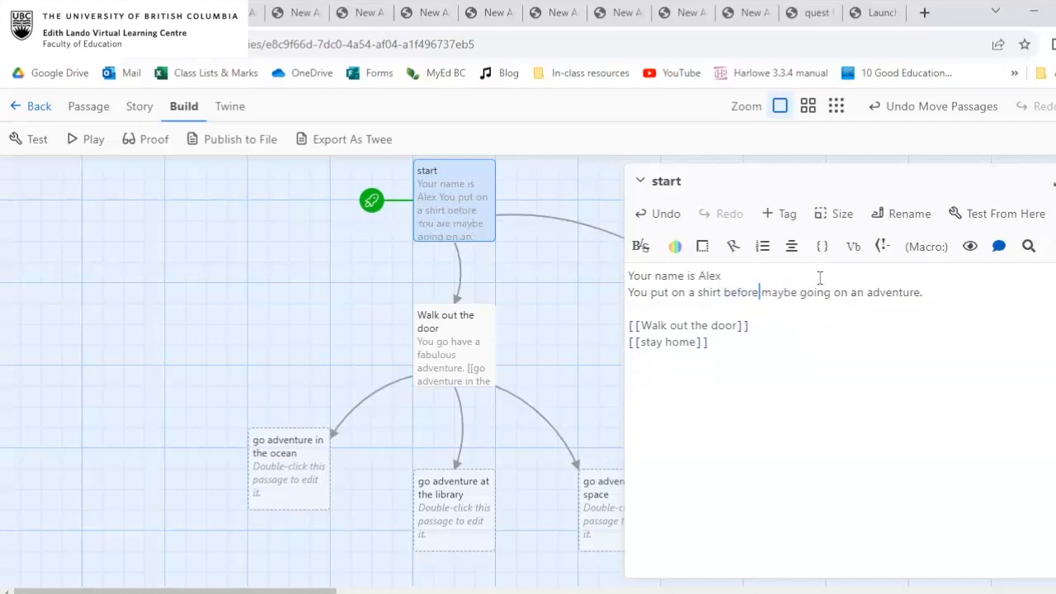
Add the link [[put on a red shirt]] below the adventure sentence, separated by a blank line.
click(964, 286)
key(Return)
key(Return)
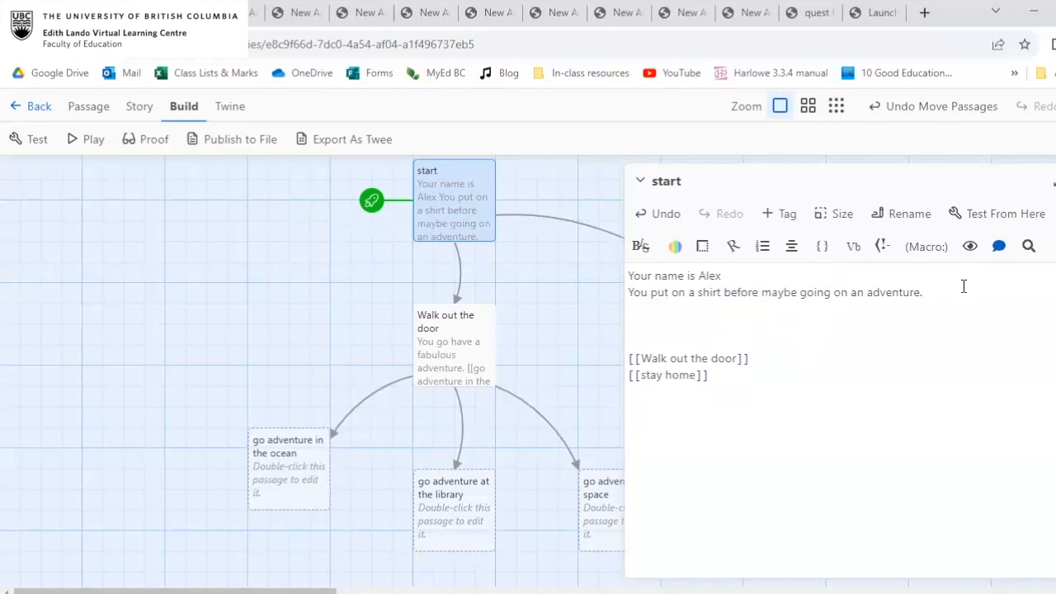
text([[pu)
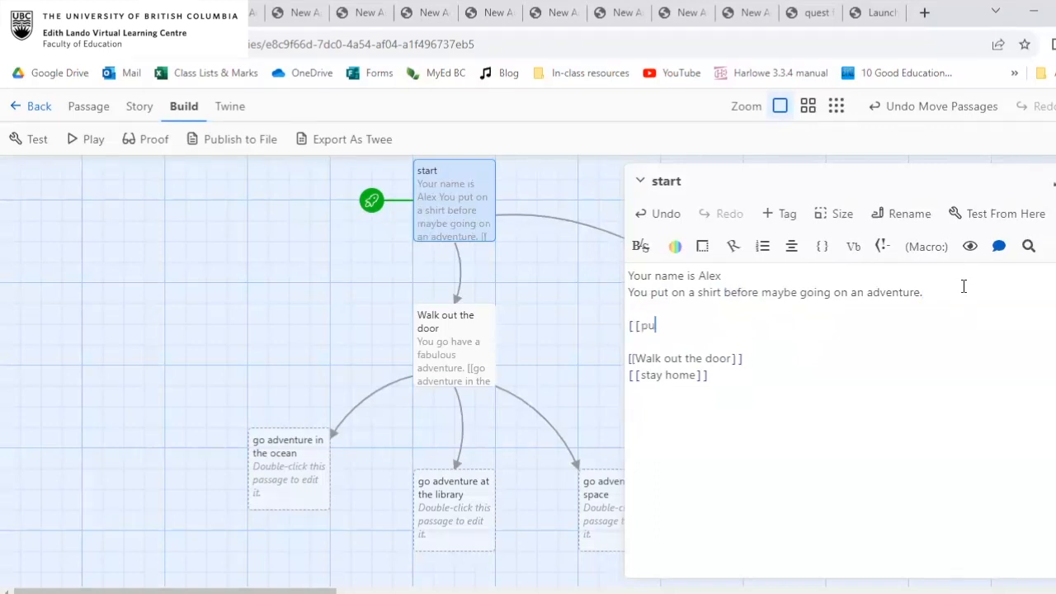
text(t on a red shirt]])
Add the link [[put on a blue shirt]] on the line below the red shirt link.
key(Return)
text([[)
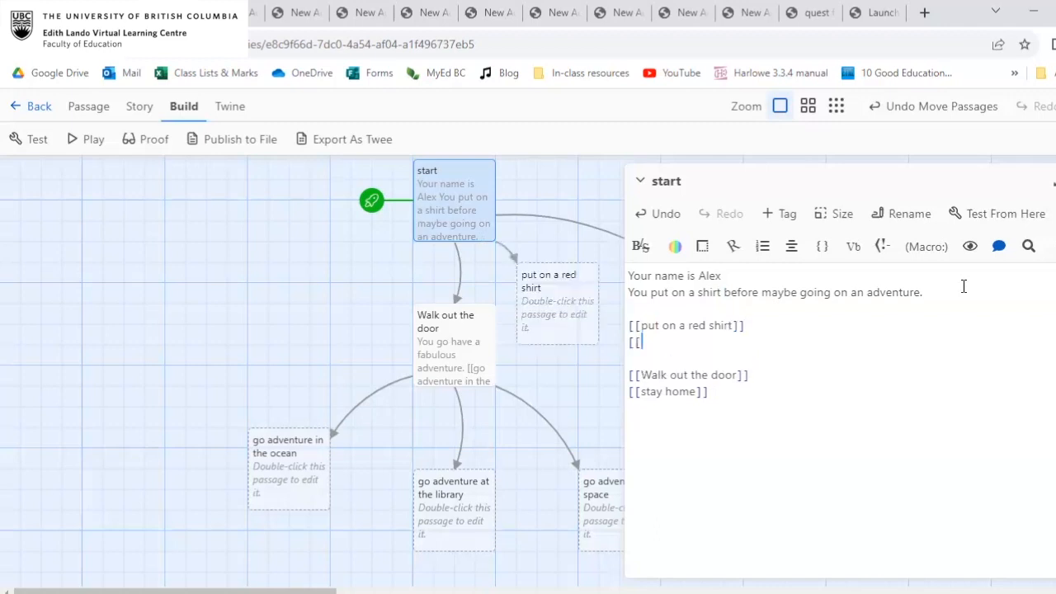
text(put on a bl)
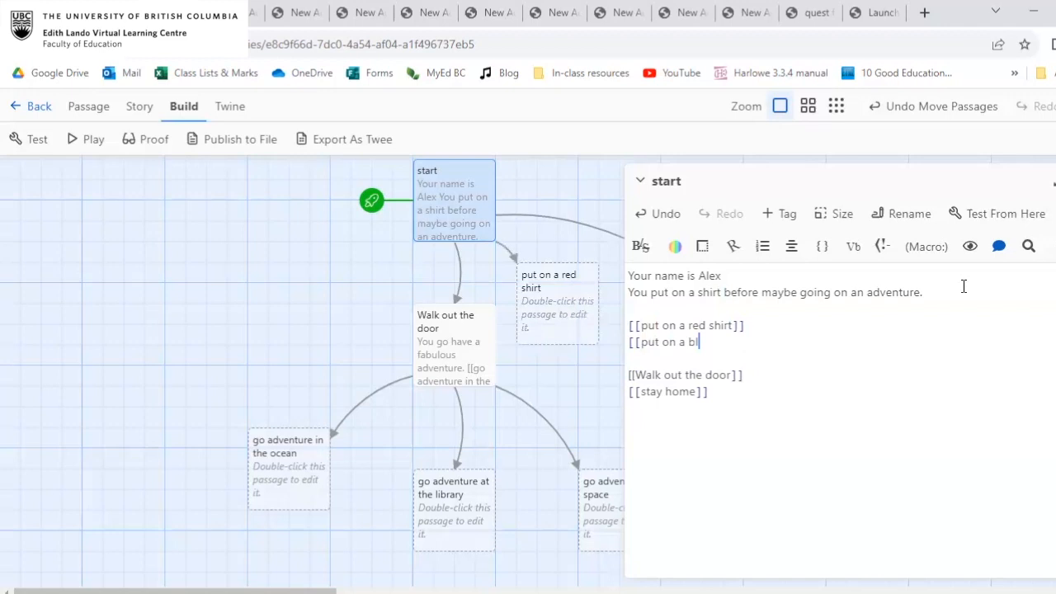
text(ue shirt]])
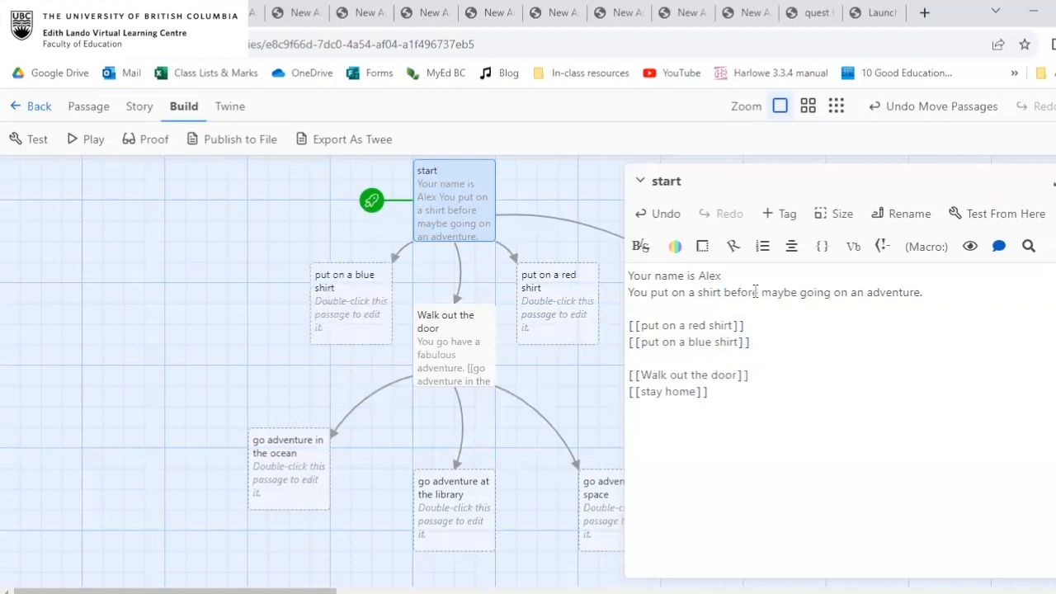
Review the red and blue shirt links in the start passage, and close its editor.
click(701, 325)
click(728, 340)
click(764, 326)
double_click(674, 326)
click(723, 325)
click(1055, 183)
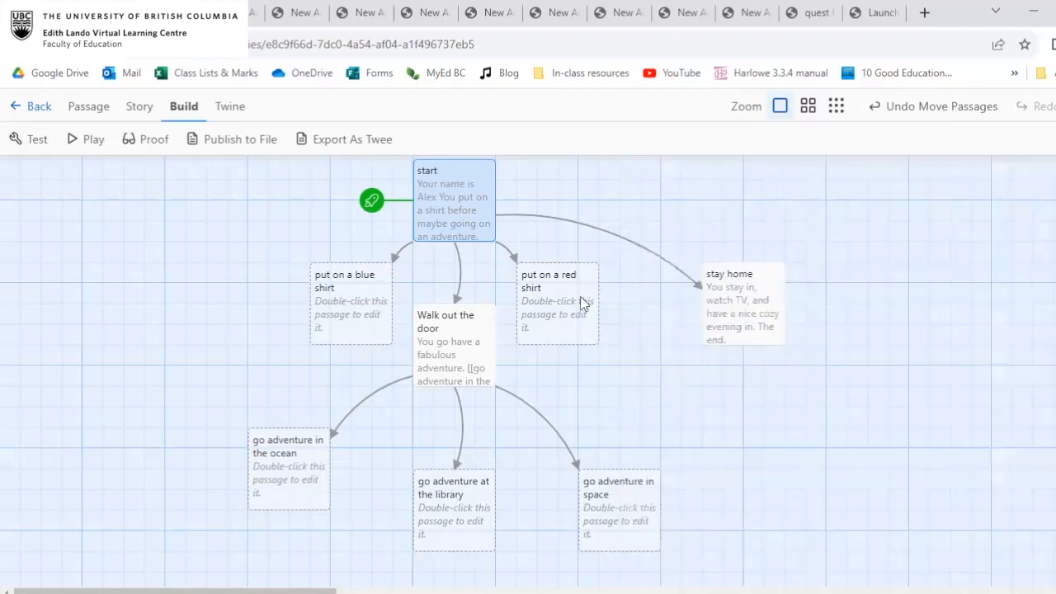
Enter the macro (set:$shirtcolor to "red") in the "put on a red shirt" passage.
double_click(581, 304)
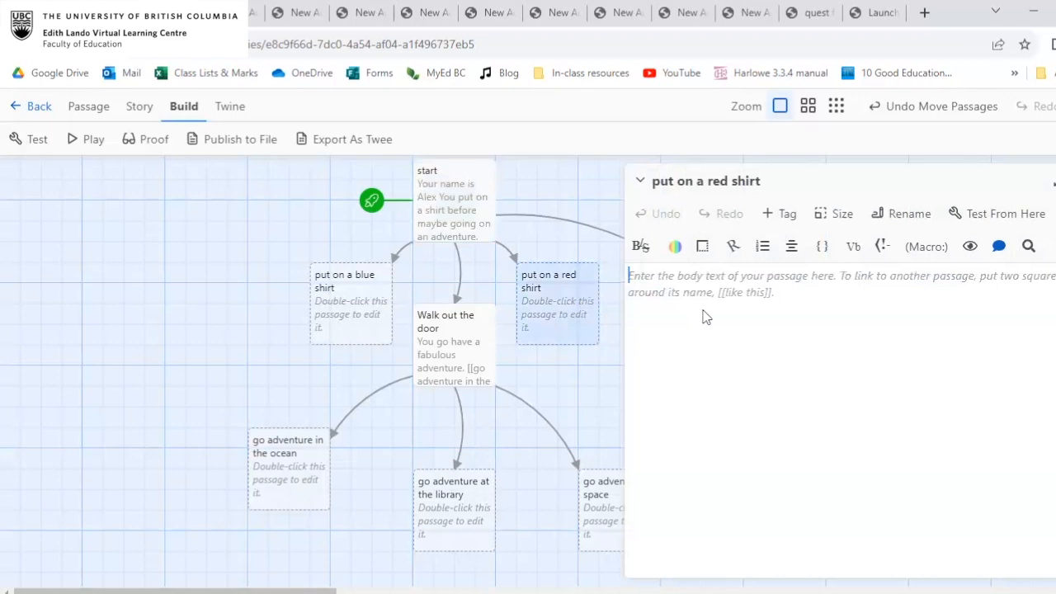
text((se)
key(Return)
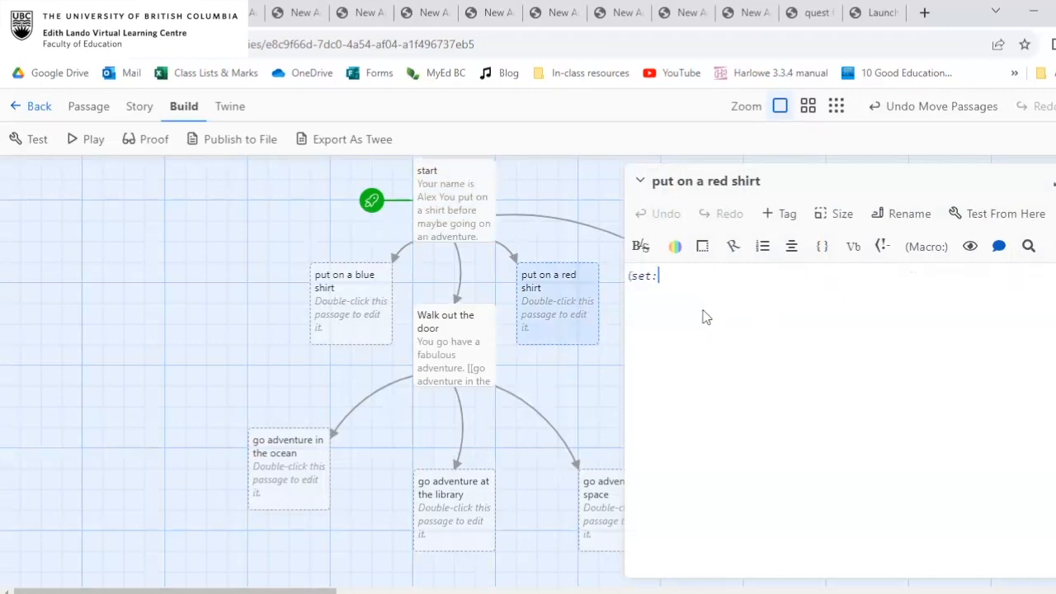
text($red)
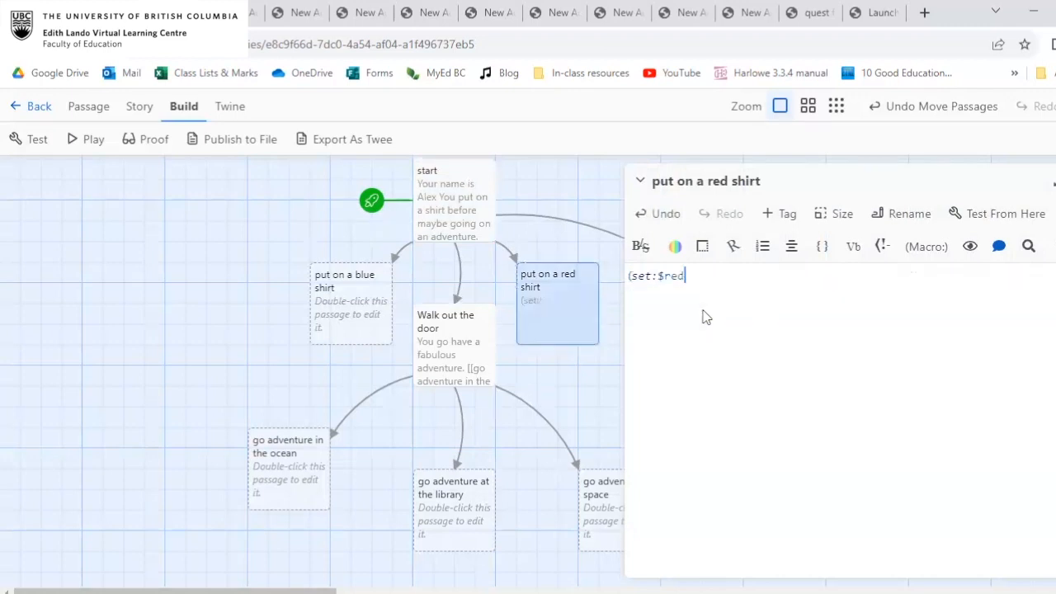
text(shir)
key(BackSpace)
key(BackSpace)
key(BackSpace)
key(BackSpace)
key(BackSpace)
key(BackSpace)
key(BackSpace)
text(shirtcolor to "red"))
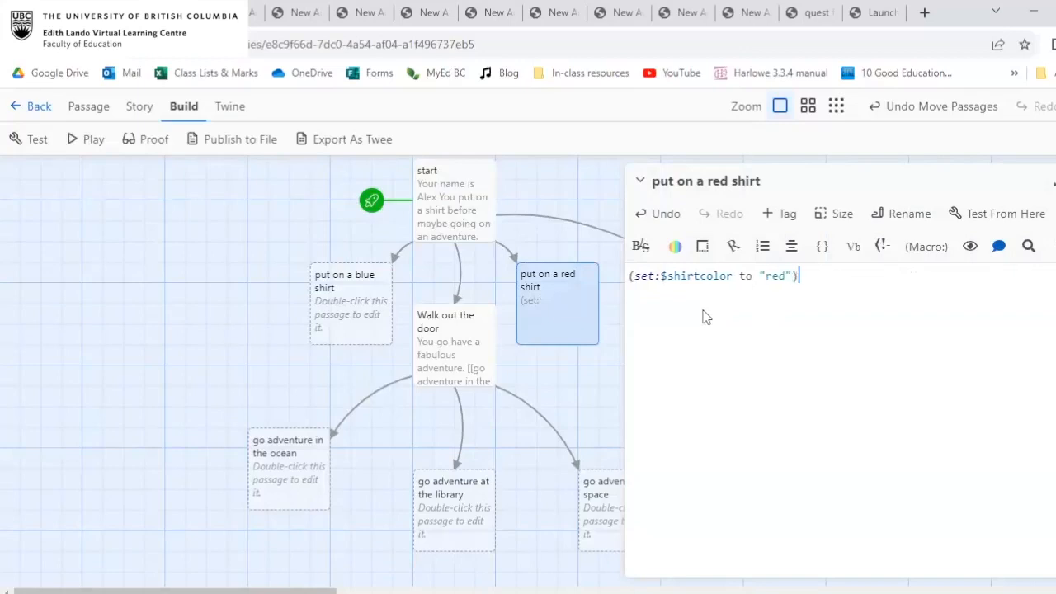
drag(763, 276, 788, 279)
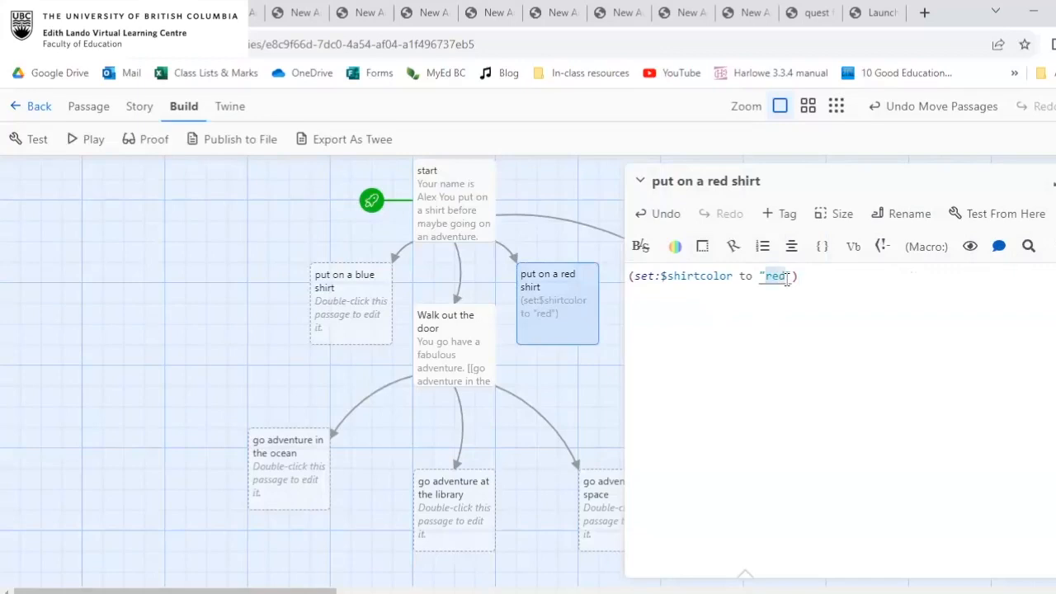
drag(794, 277, 767, 275)
click(759, 278)
click(765, 276)
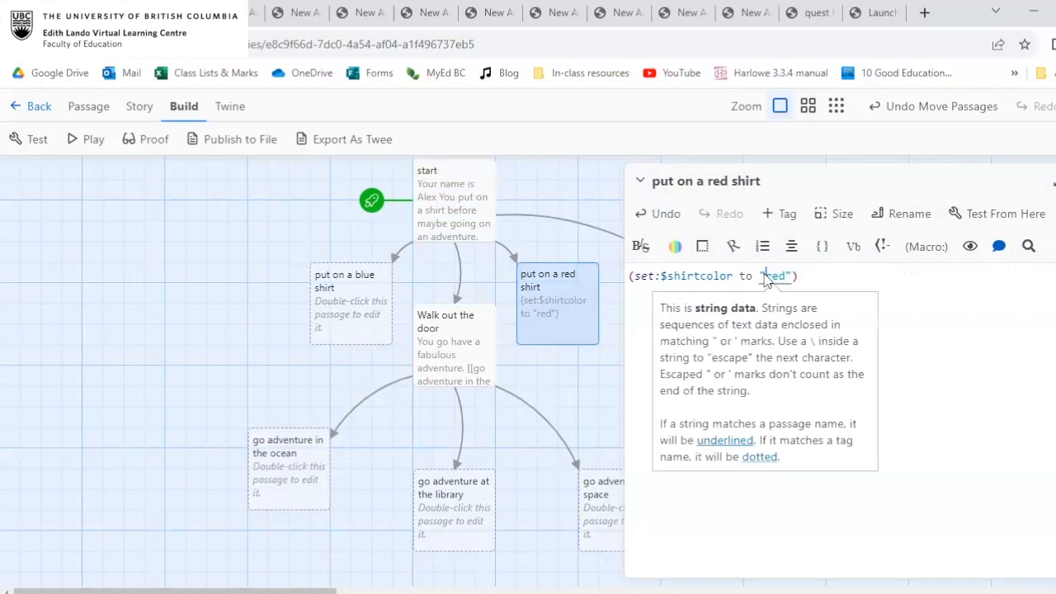
click(788, 275)
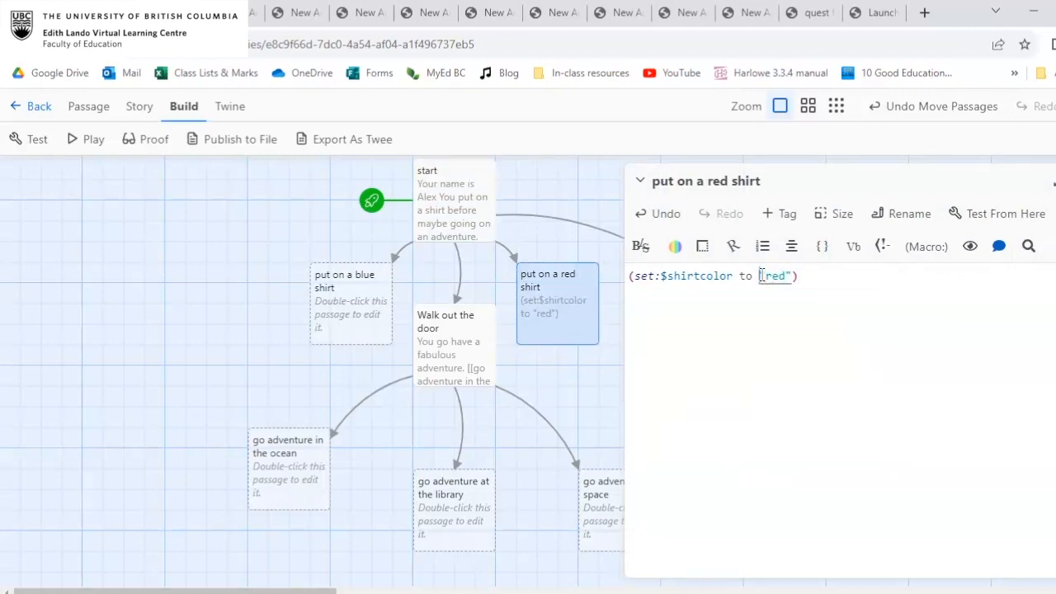
Add the link [[Walk out the door]] on the line below the set macro in the "put on a red shirt" passage.
click(816, 273)
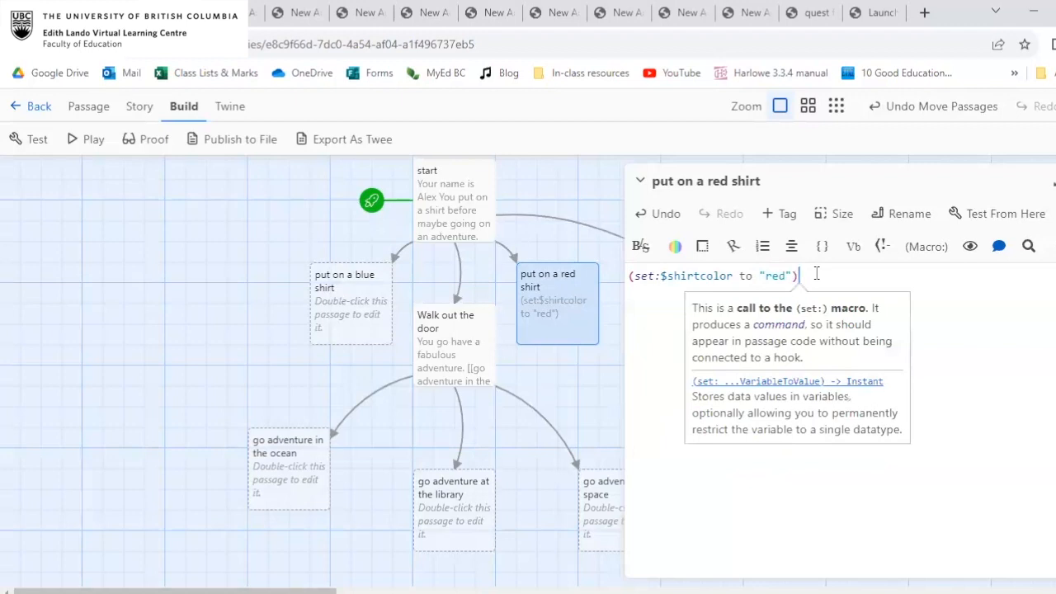
key(Return)
key(BackSpace)
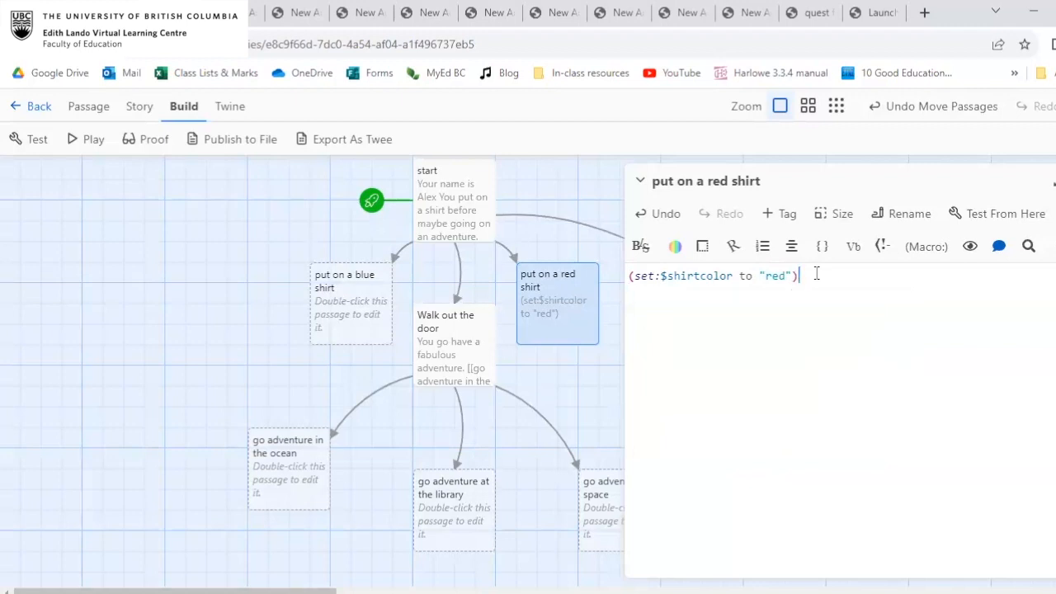
key(Return)
text([[Wa)
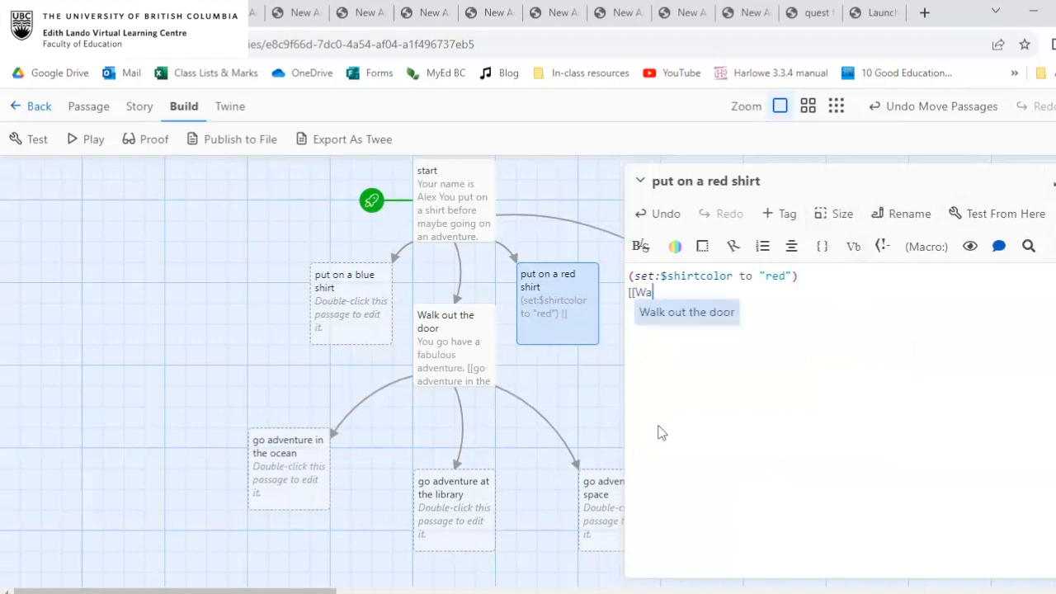
click(688, 313)
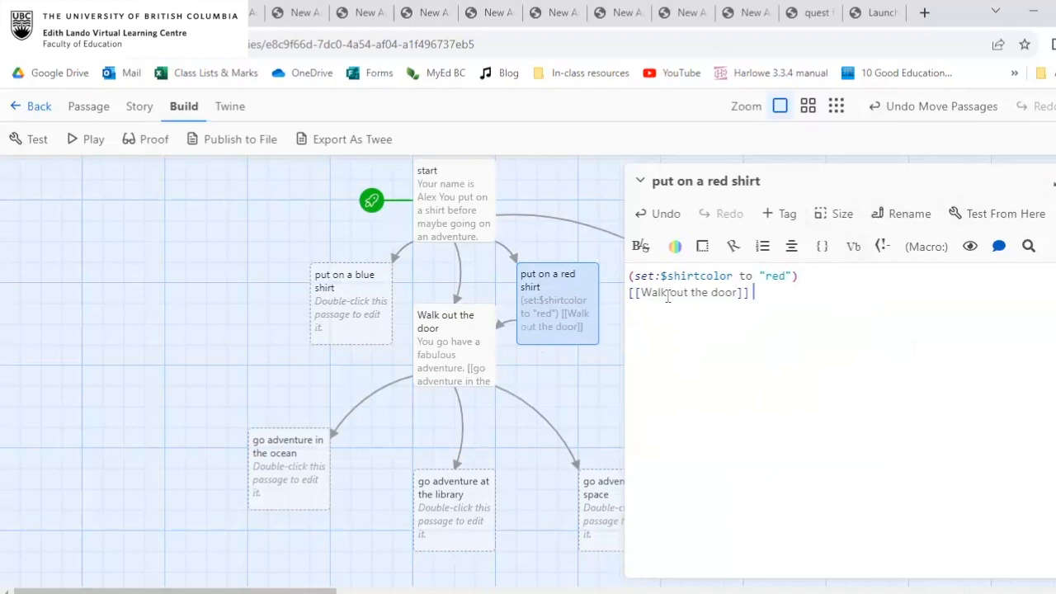
key(Return)
key(Return)
text([[Wa)
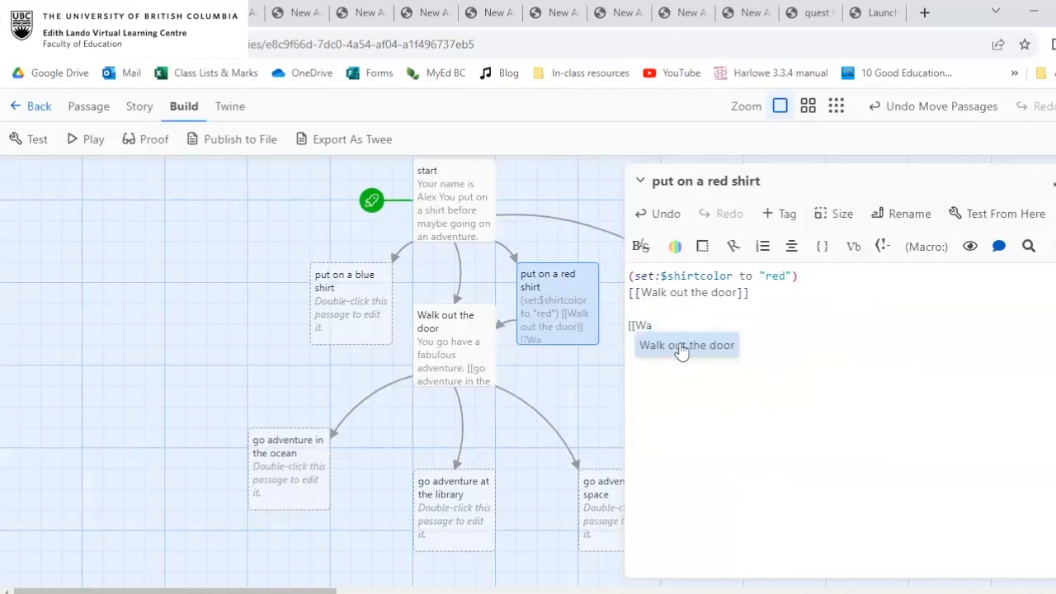
click(678, 347)
drag(781, 324, 776, 292)
key(BackSpace)
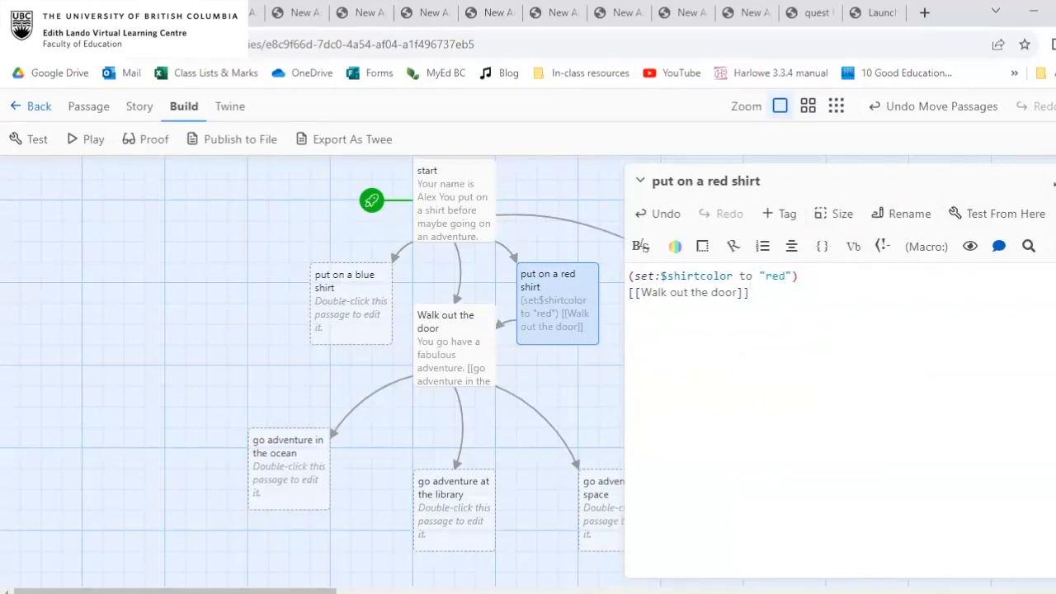
Copy the red shirt passage's macro and link into the "put on a blue shirt" passage, setting $shirtcolor to "blue" there.
click(1055, 182)
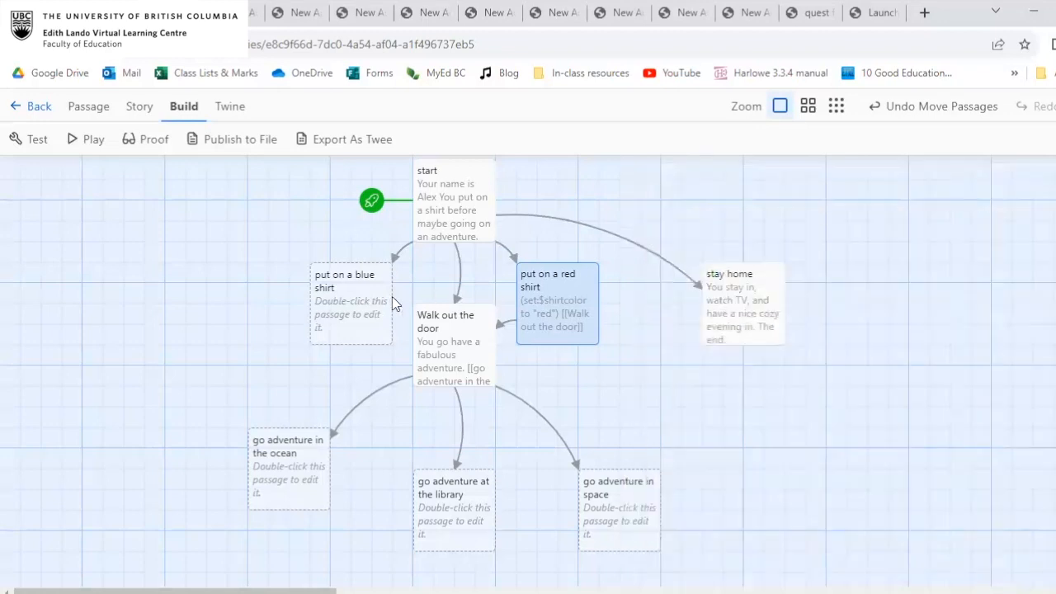
double_click(581, 282)
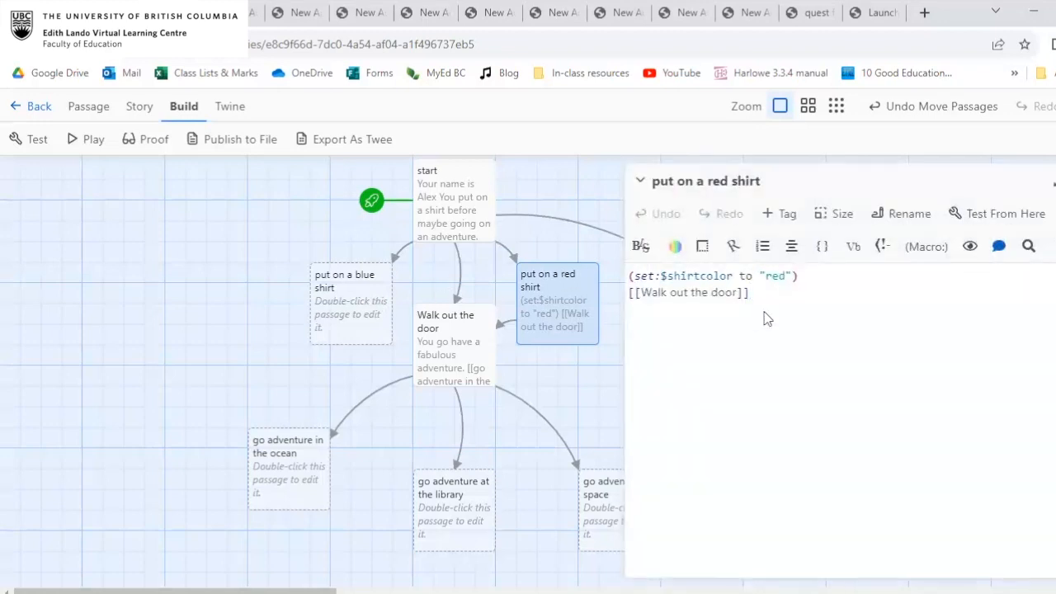
click(1053, 182)
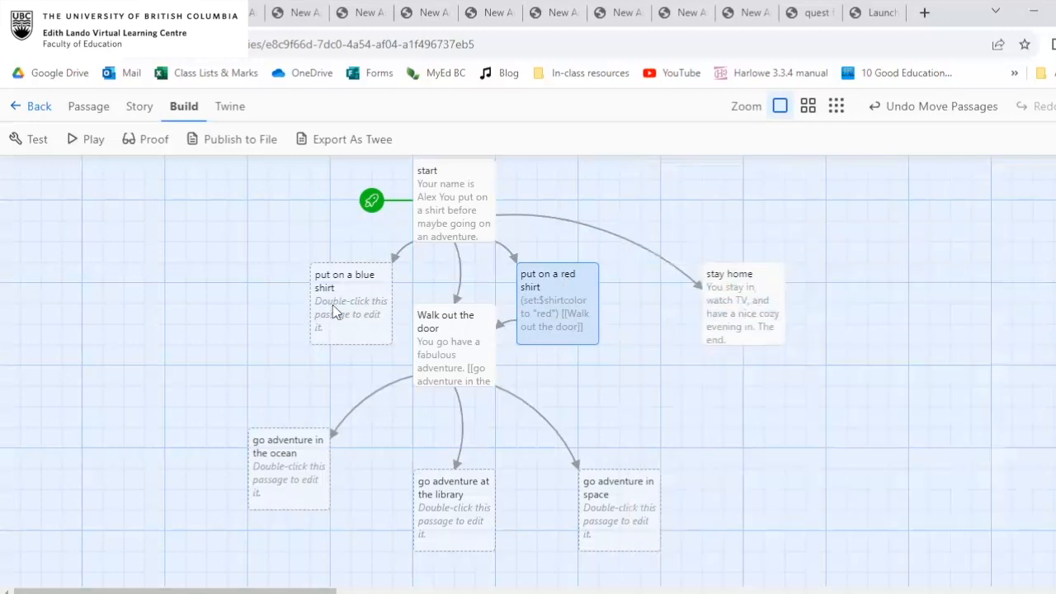
double_click(336, 311)
text((set:$shirtcolor to "red") [[Walk out the door]])
double_click(774, 275)
text(blue)
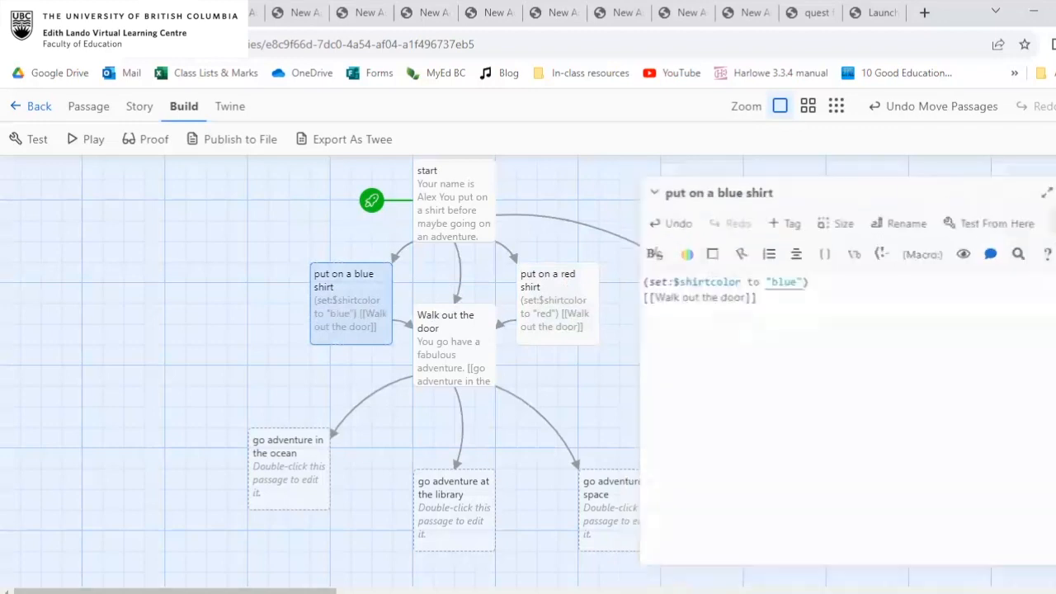
click(1051, 182)
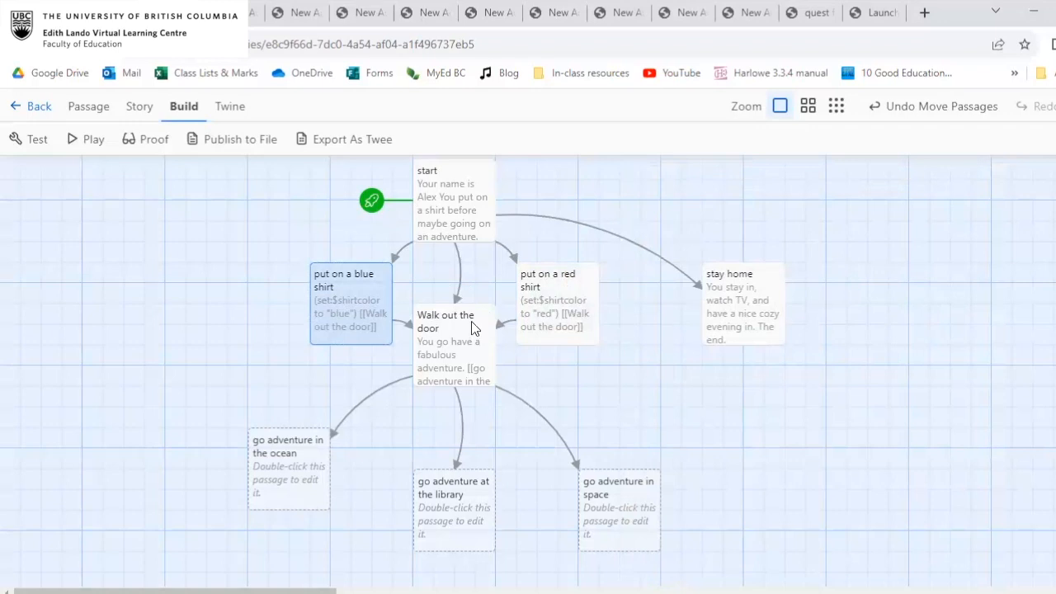
Add "in your $shirtcolor shirt" to the fabulous adventure sentence in "Walk out the door", and move that passage lower on the map.
double_click(471, 321)
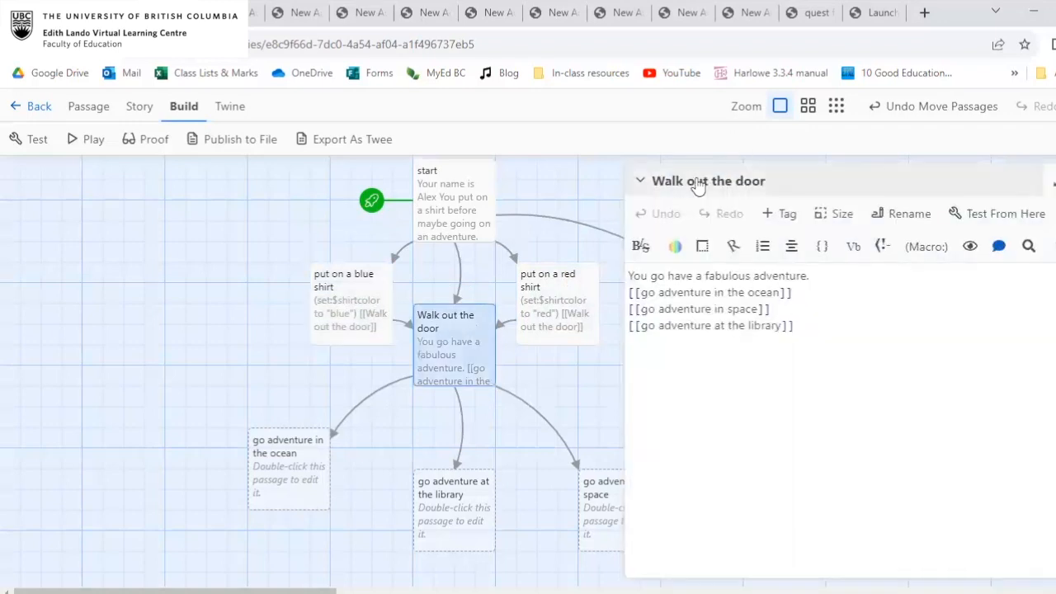
text(in your $shirtcolor shirt)
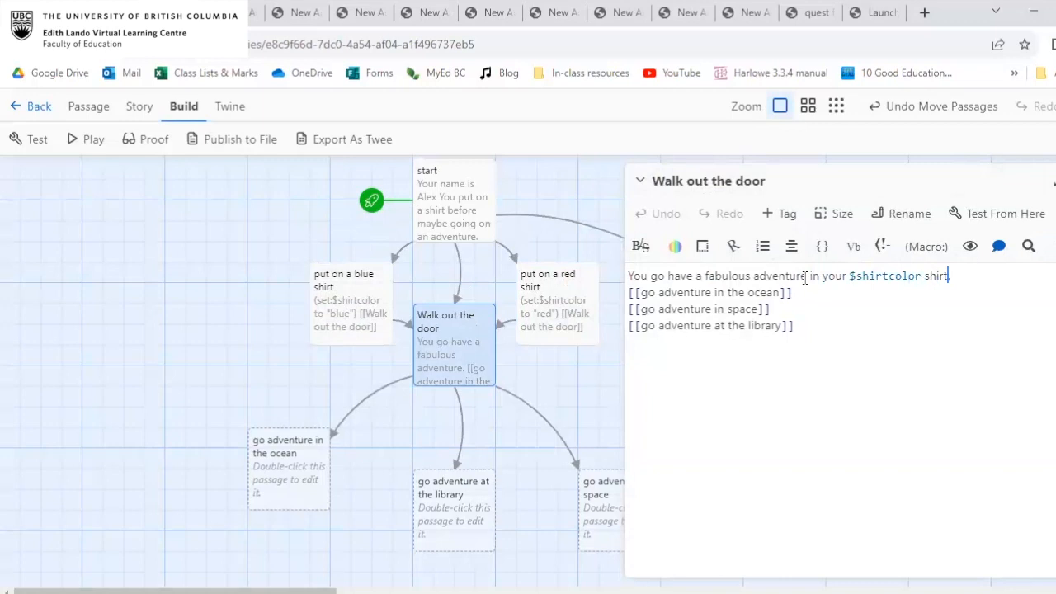
click(1055, 181)
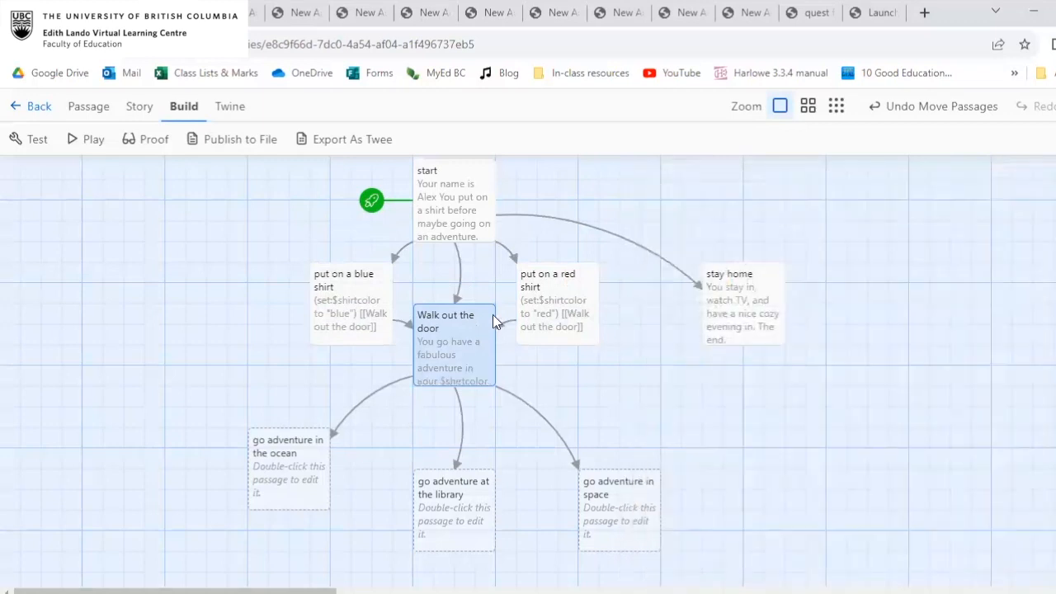
drag(482, 335, 476, 373)
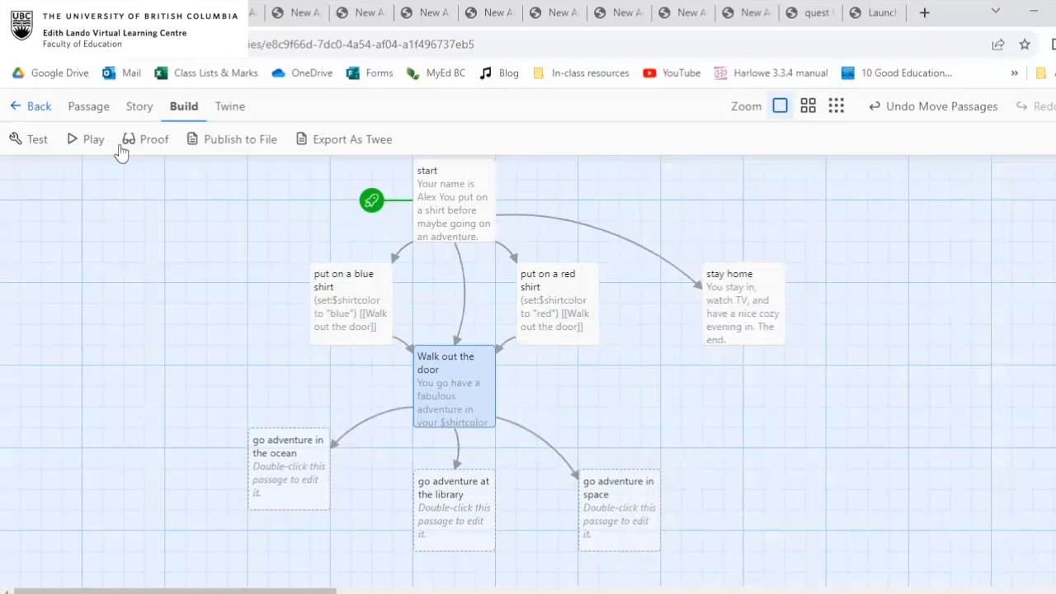
Delete the links to "Walk out the door" and "stay home" from the start passage, and close its editor.
double_click(476, 202)
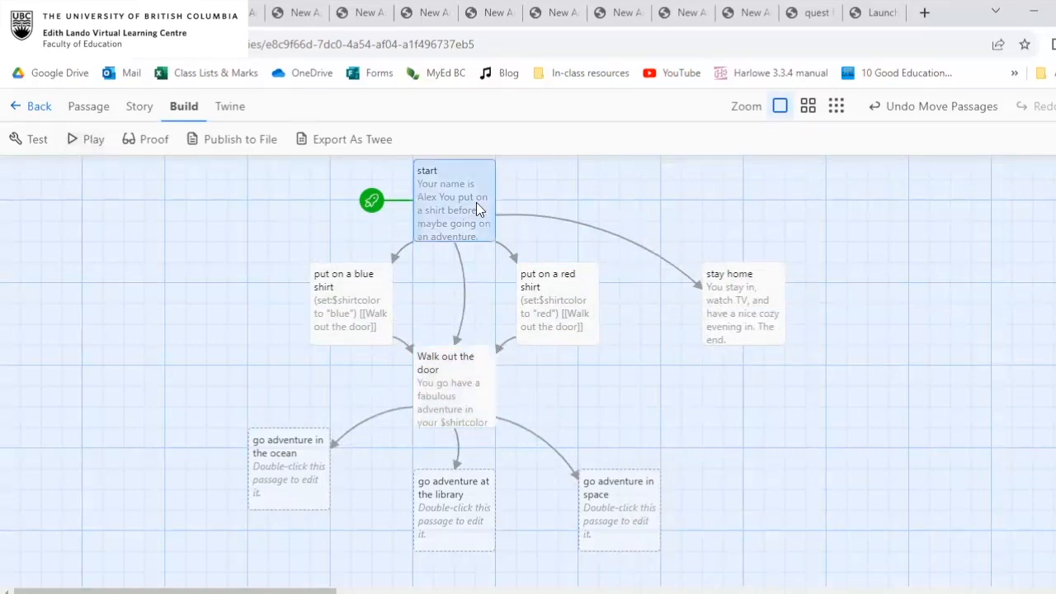
drag(751, 392, 640, 360)
key(BackSpace)
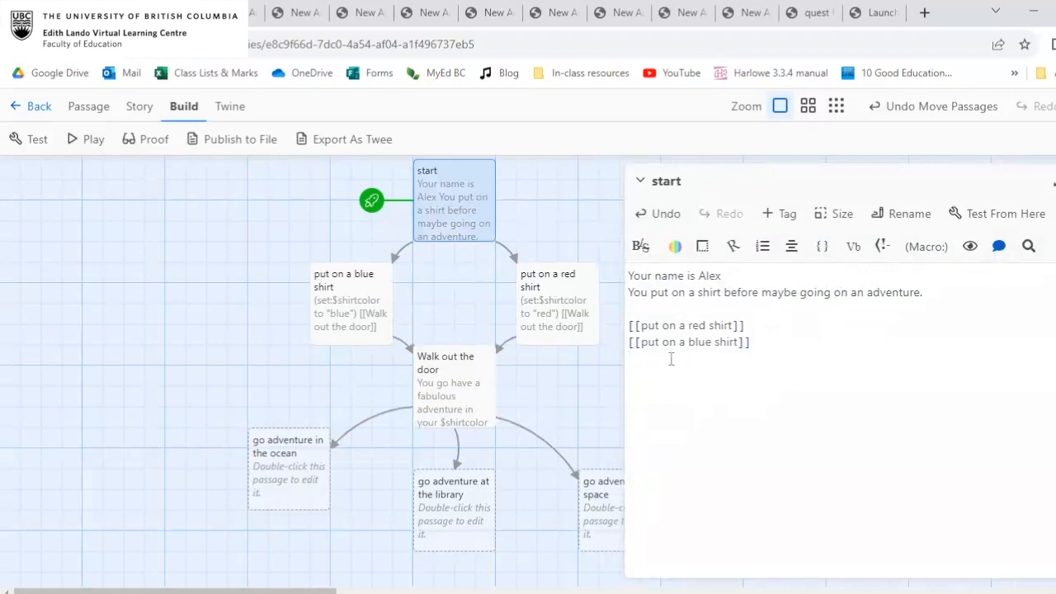
click(1055, 182)
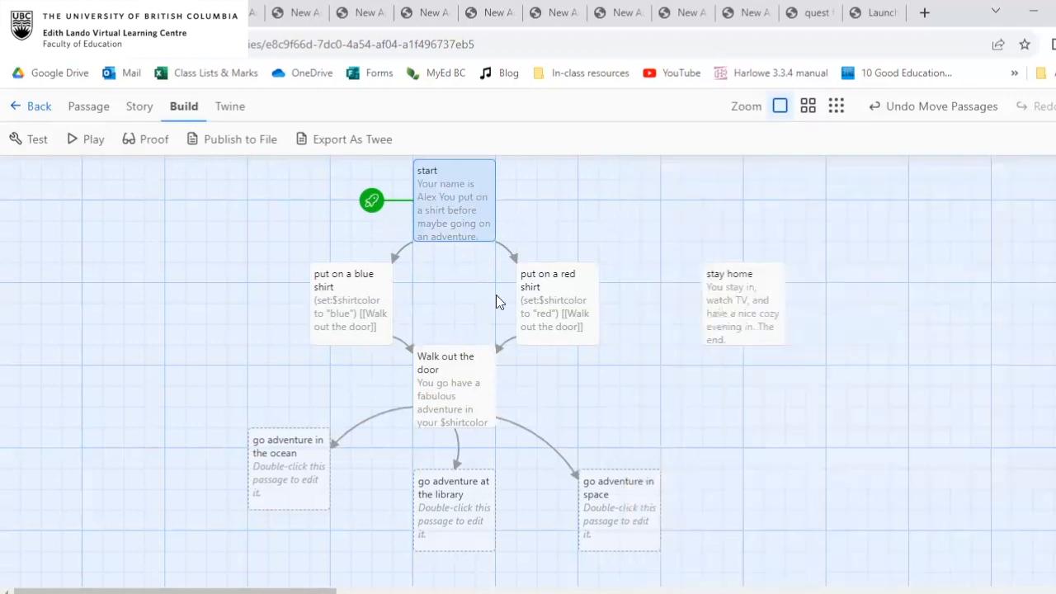
Review the text of the blue shirt, red shirt and "Walk out the door" passages for the $shirtcolor variable.
double_click(347, 294)
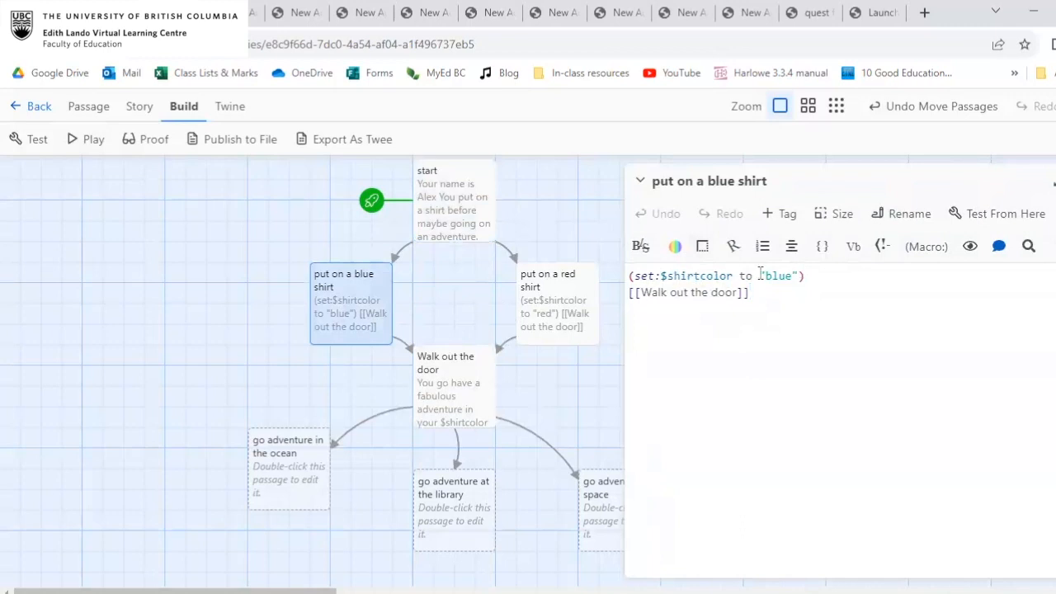
click(1054, 181)
click(571, 311)
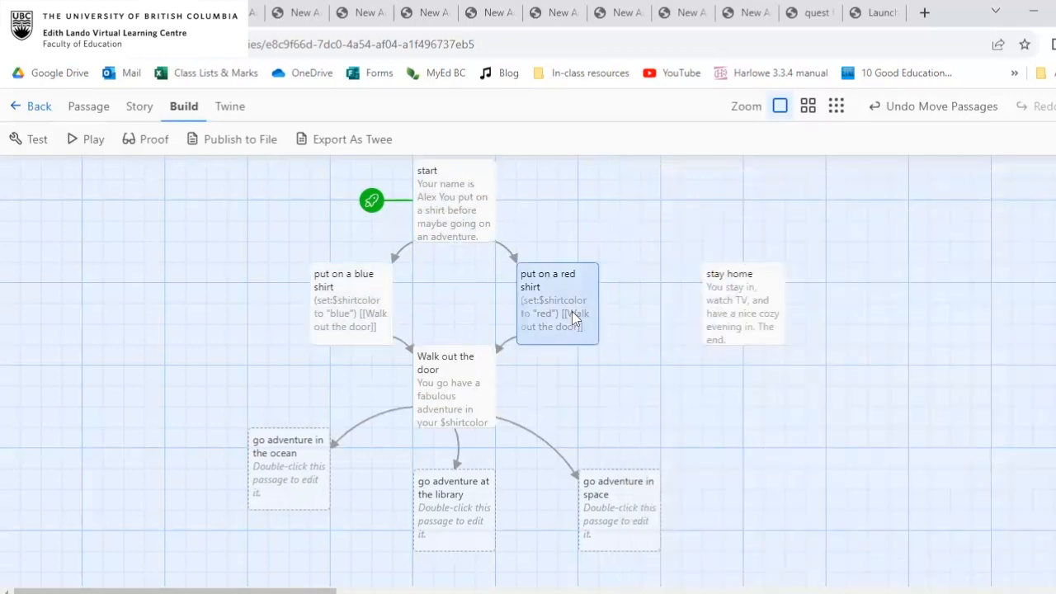
double_click(571, 311)
click(1053, 182)
click(452, 370)
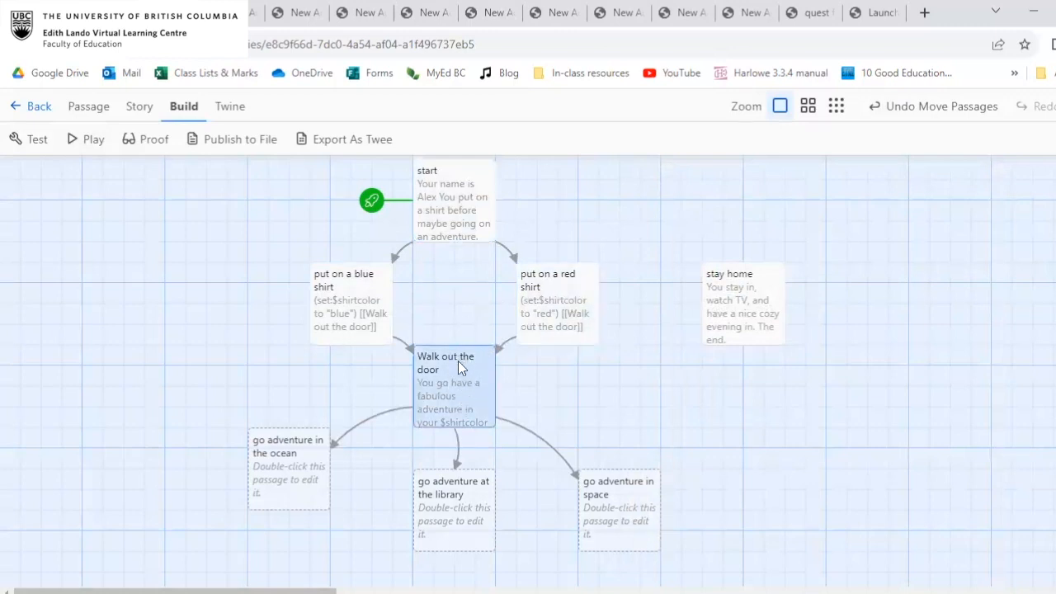
double_click(458, 363)
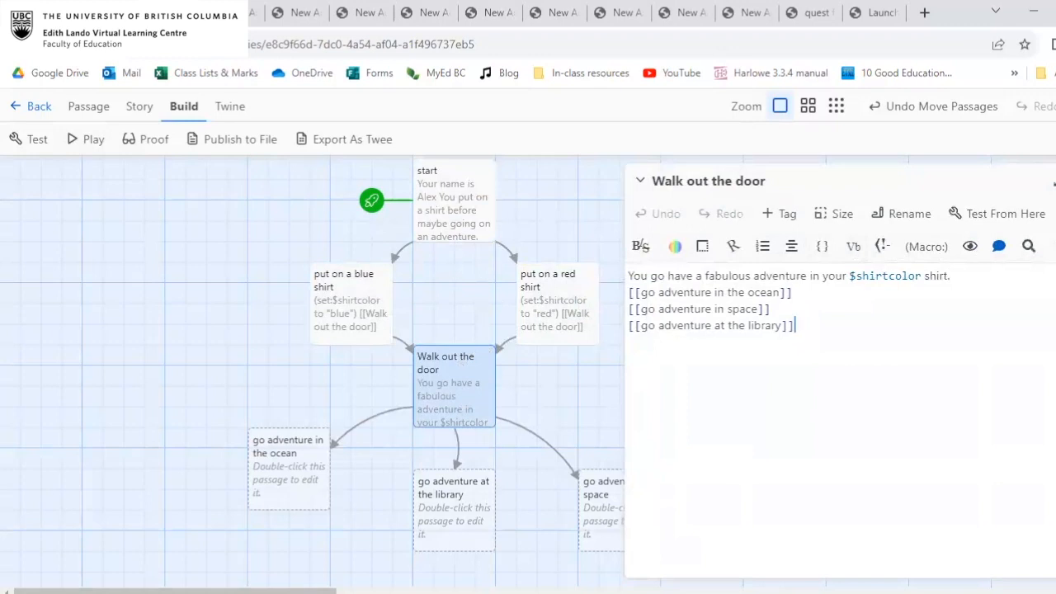
click(1055, 180)
click(477, 188)
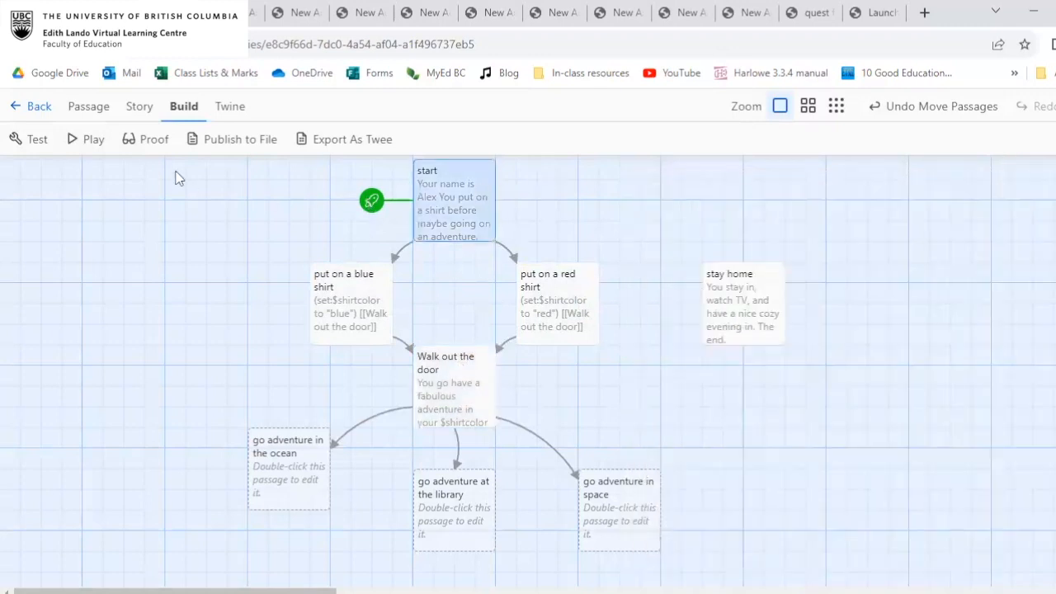
Play-test the story by following the red shirt choice and the blue shirt choice, returning to the opening passage after each.
click(93, 139)
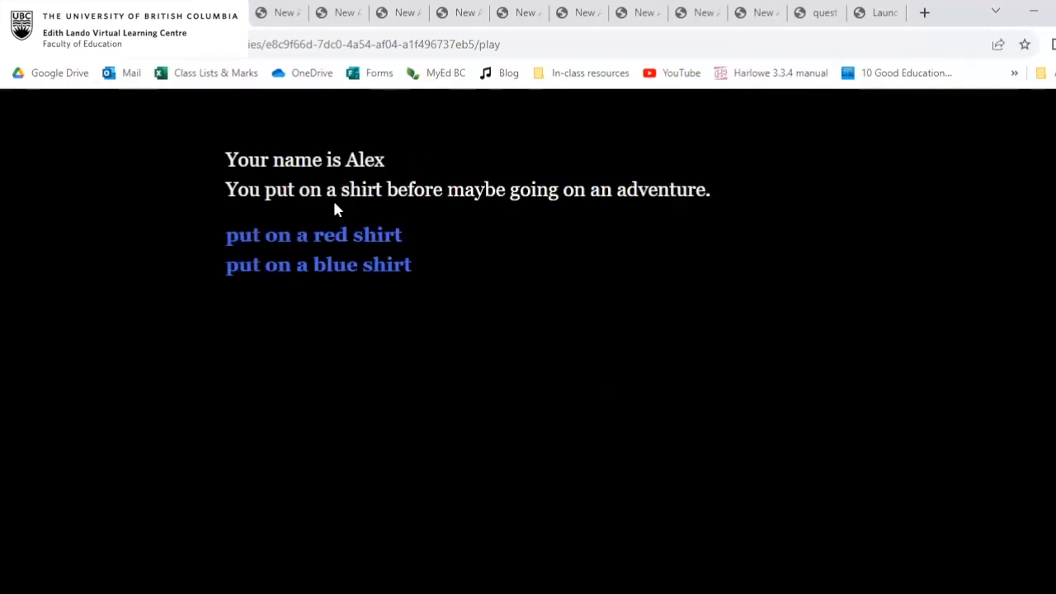
click(324, 238)
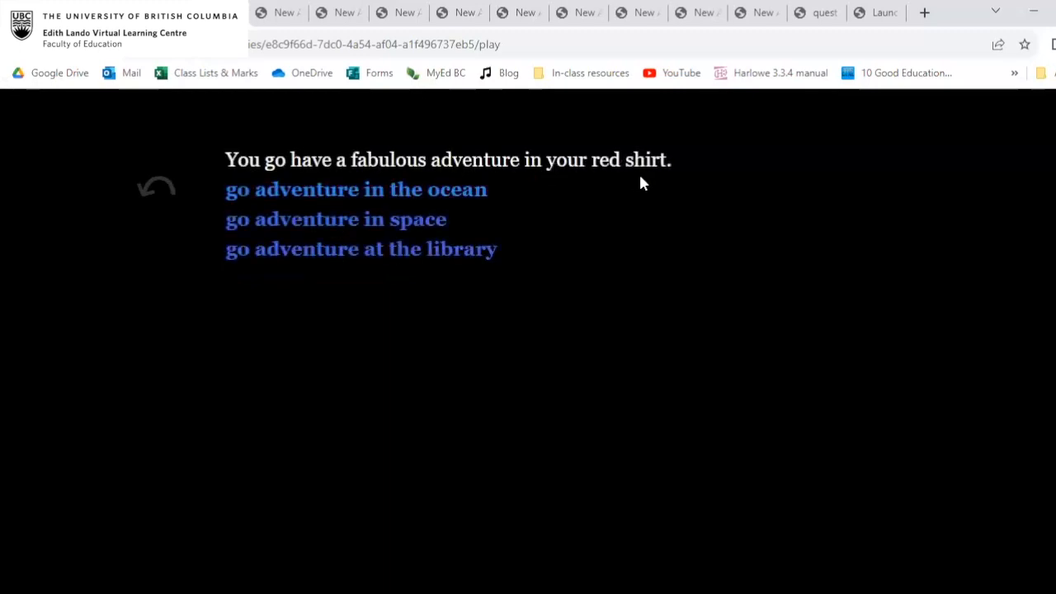
click(169, 187)
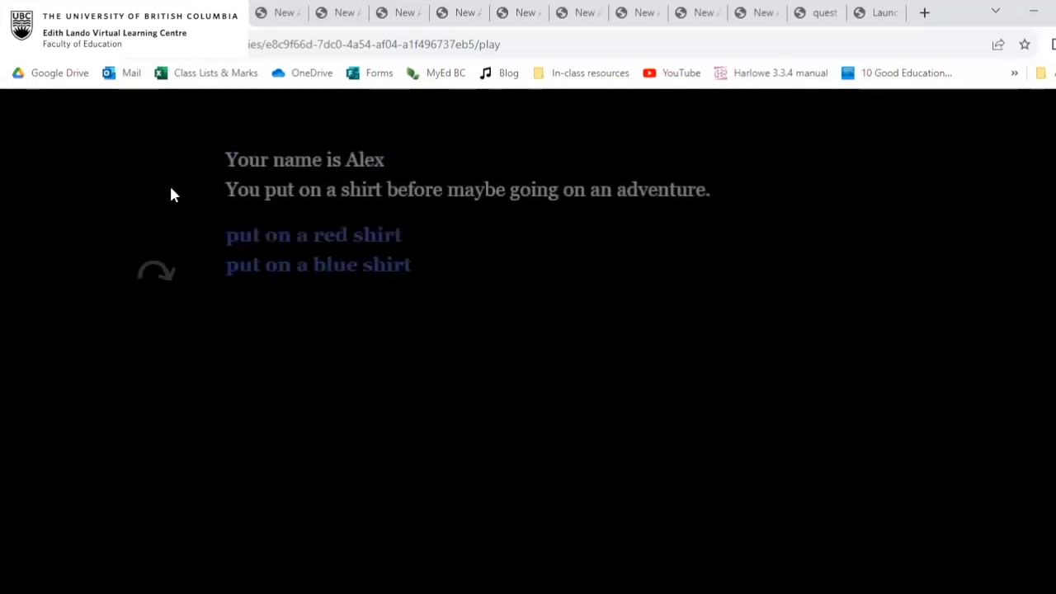
click(334, 272)
click(330, 195)
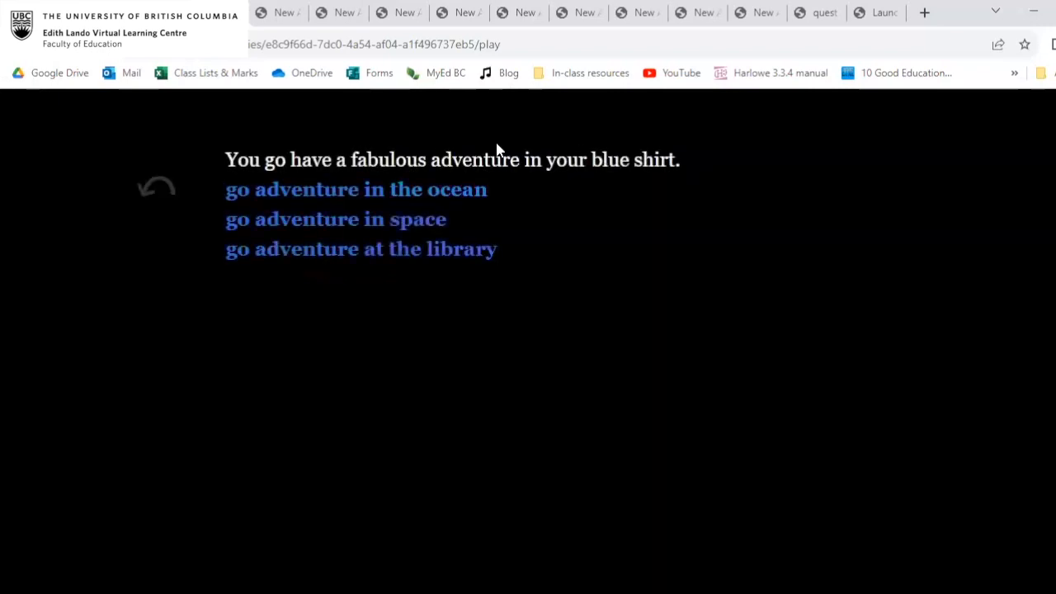
click(144, 182)
click(144, 176)
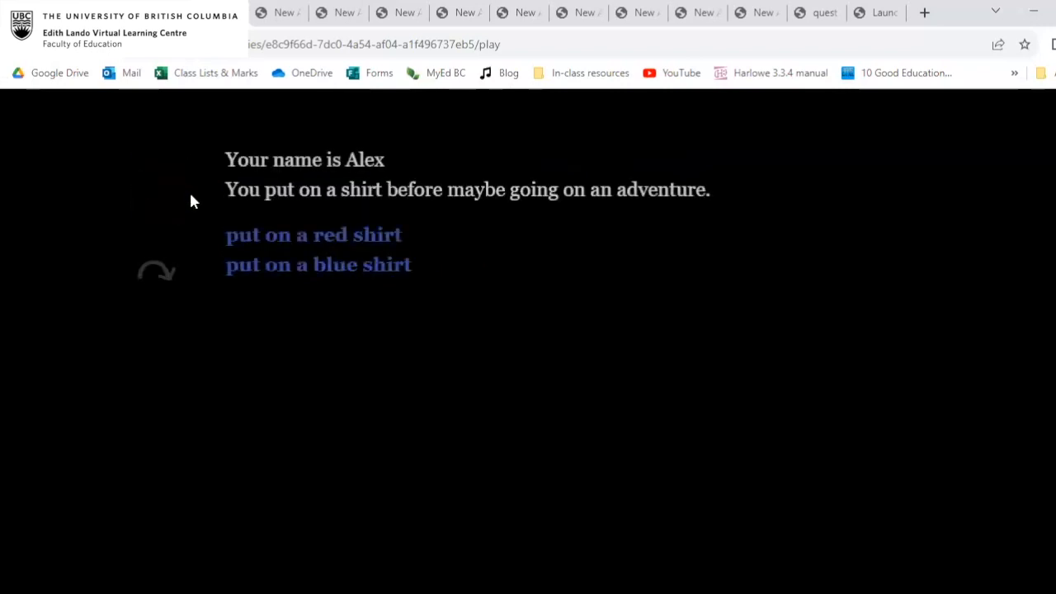
Return to the story map and open the start passage for editing.
click(280, 10)
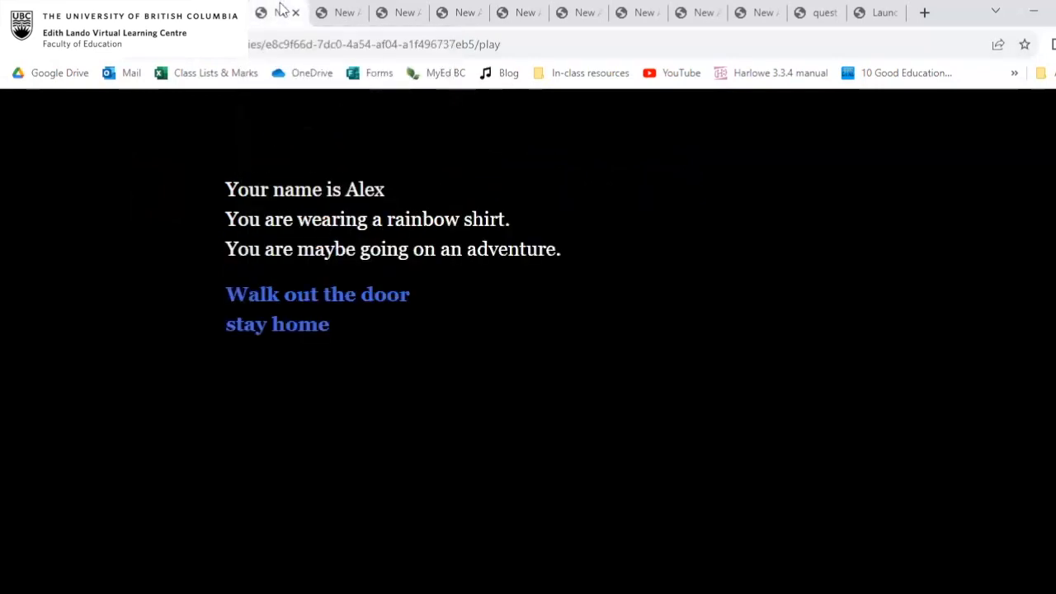
click(223, 12)
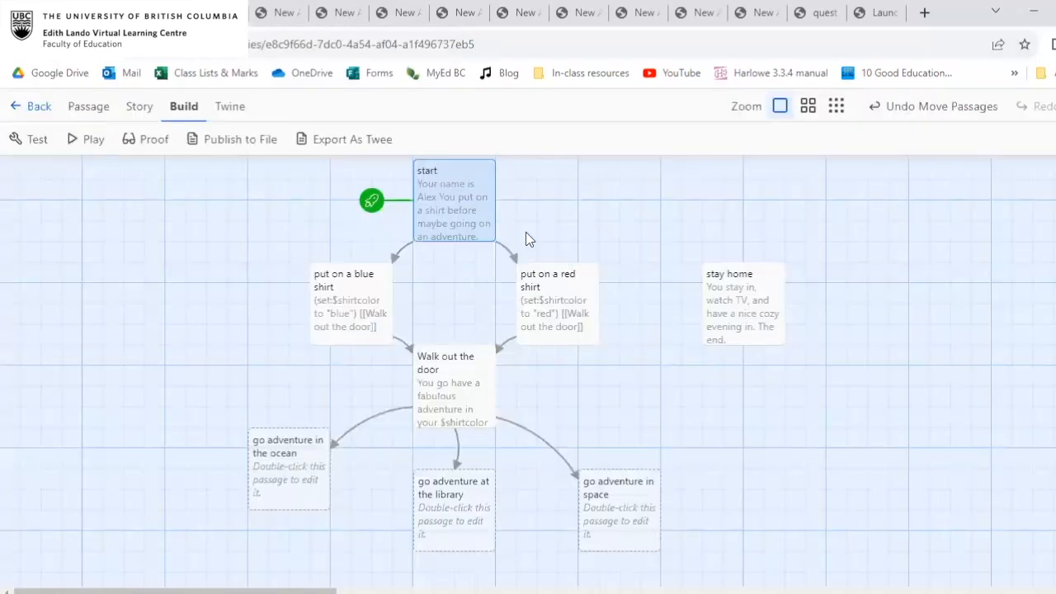
double_click(458, 190)
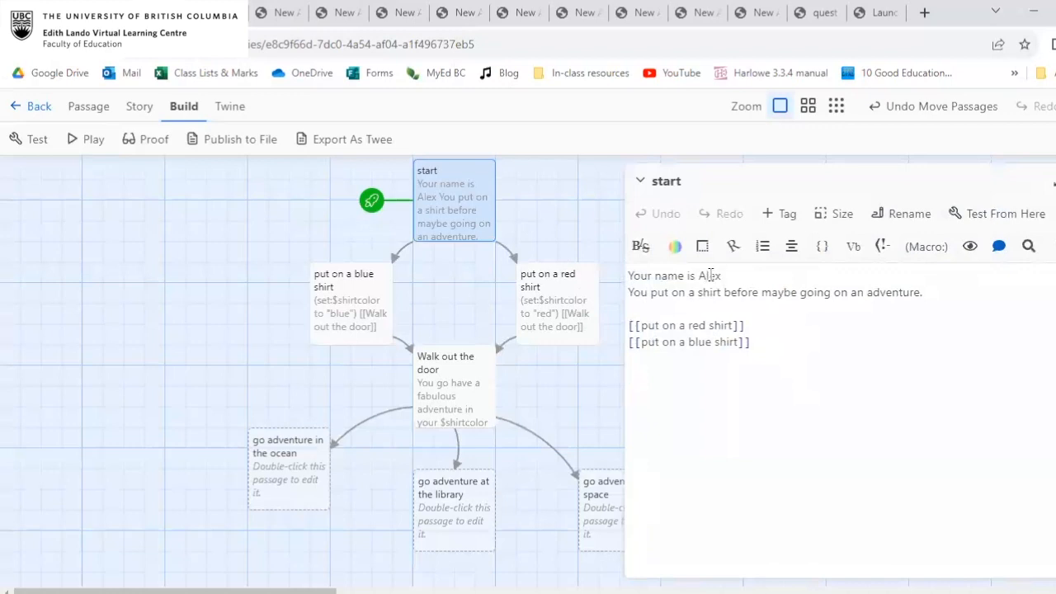
Replace the opening name line in the start passage with a text input box bound to the variable $playername.
drag(731, 276, 624, 276)
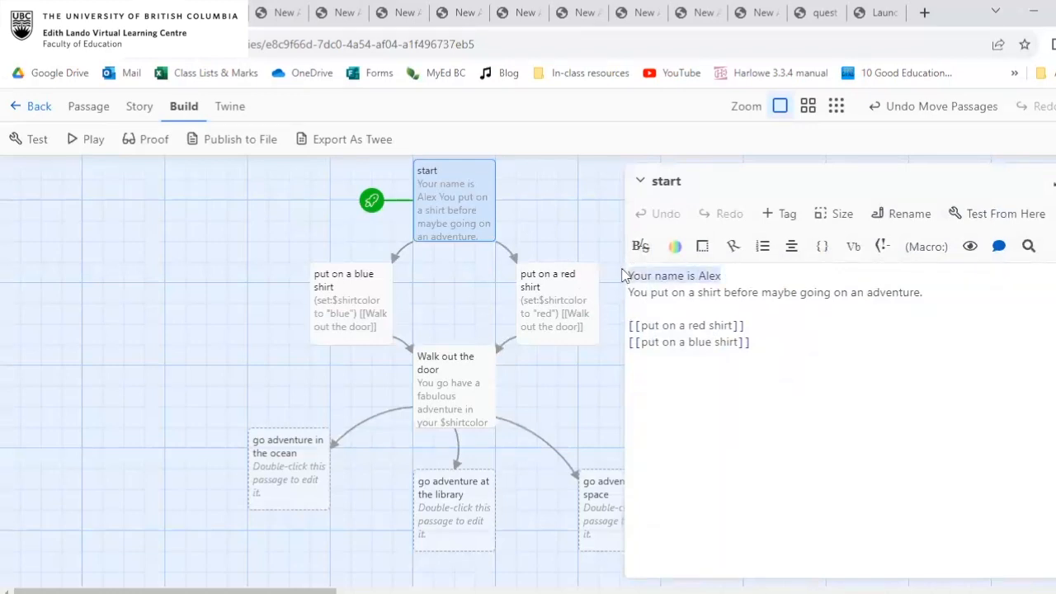
key(BackSpace)
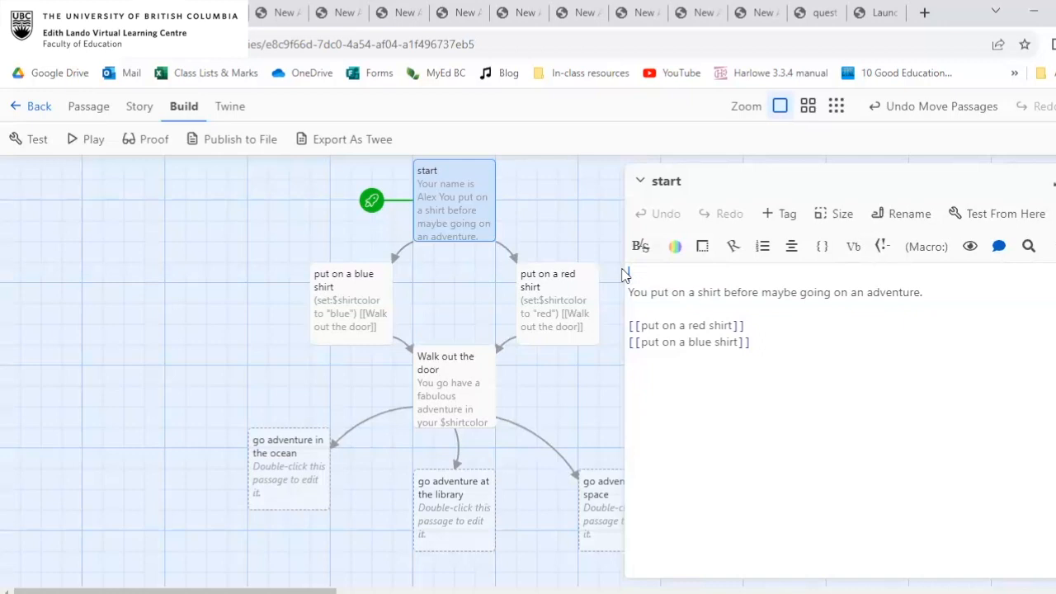
click(935, 252)
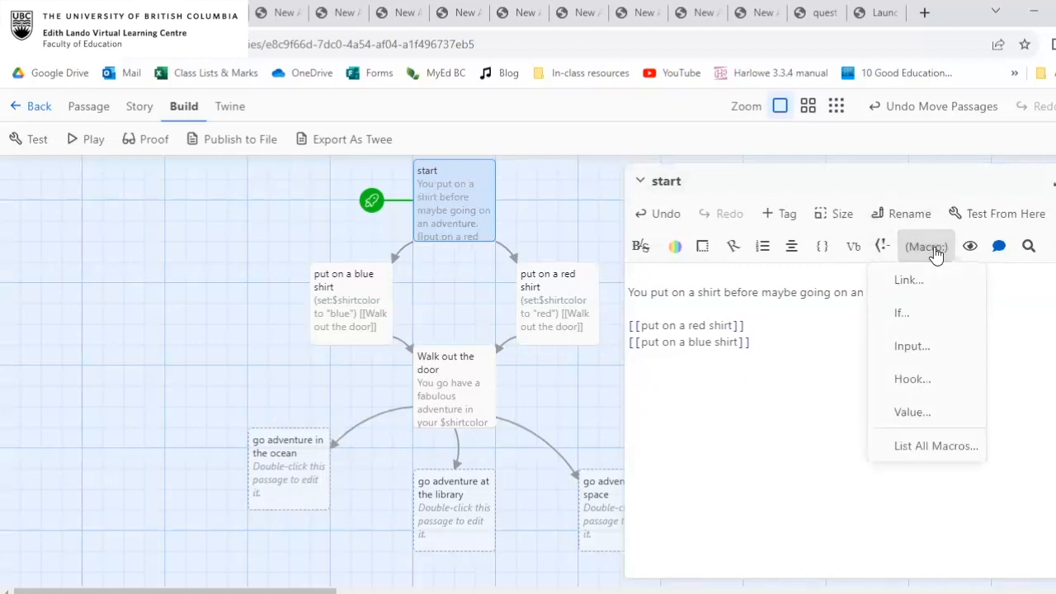
click(944, 351)
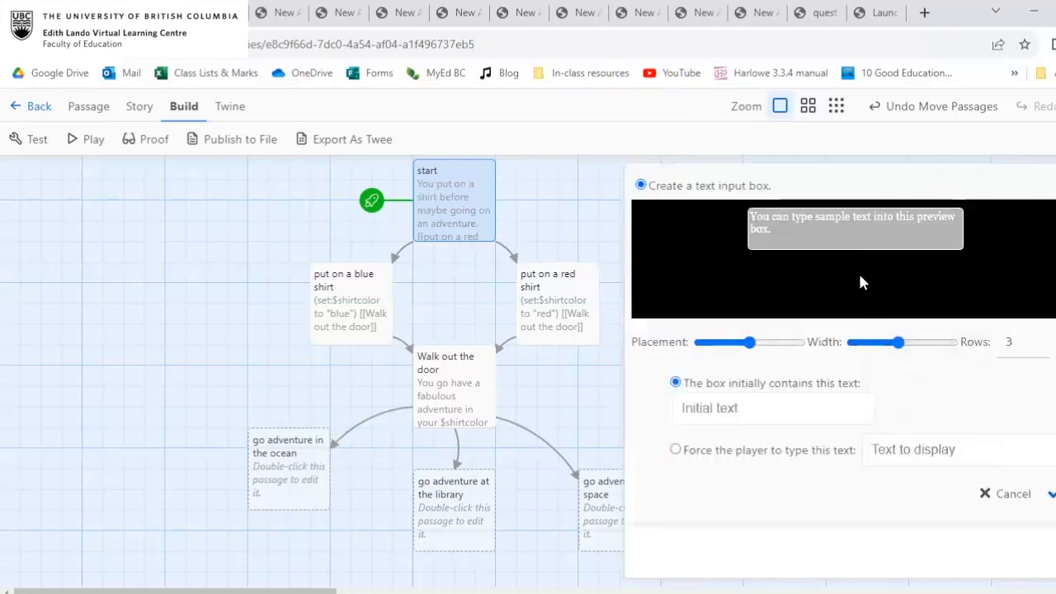
scroll(865, 270, down, 1)
click(754, 389)
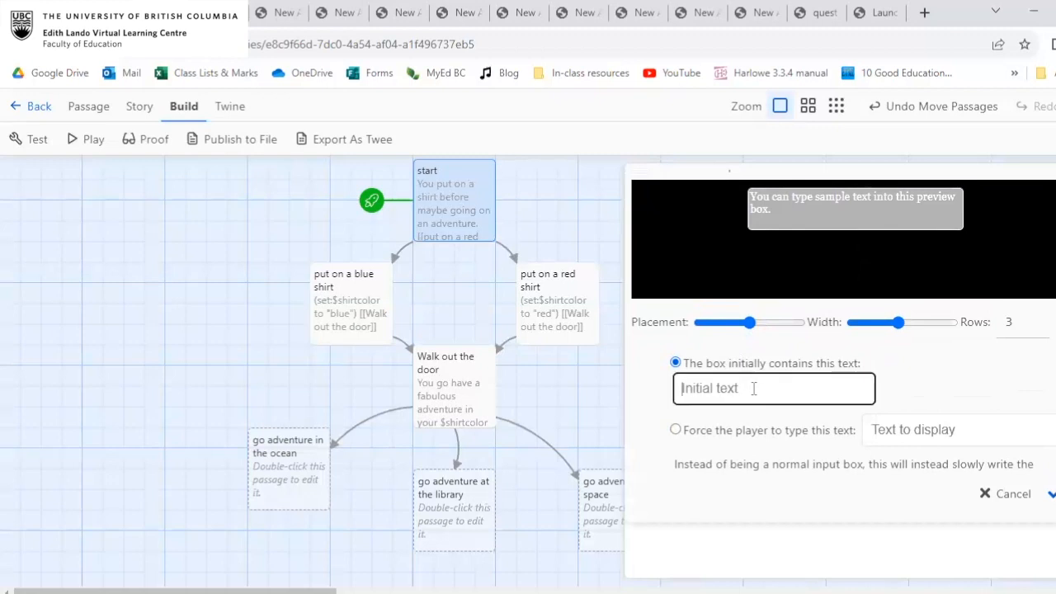
scroll(753, 388, down, 3)
scroll(753, 394, down, 3)
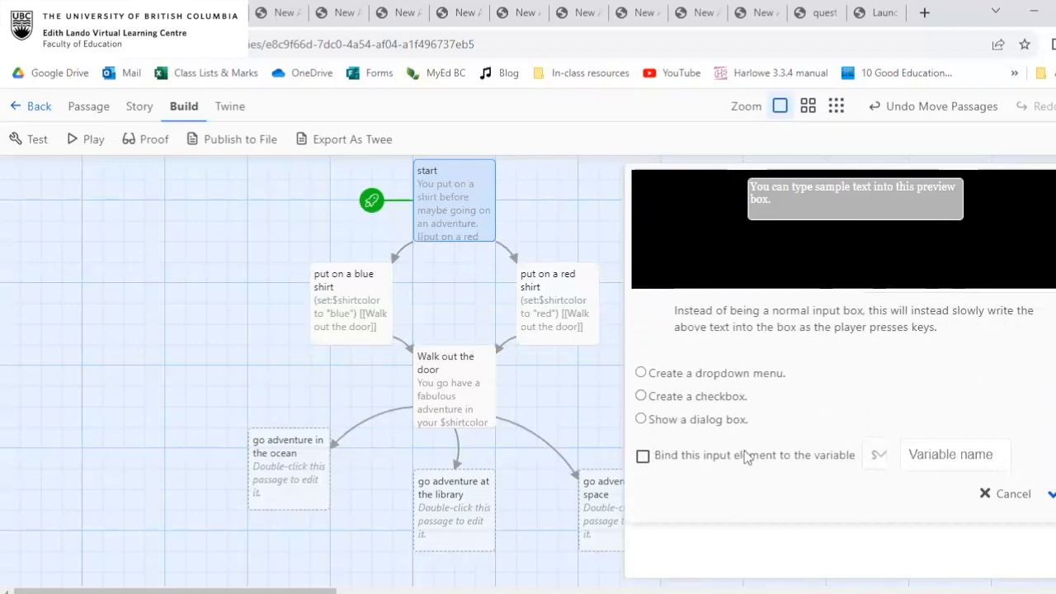
click(642, 456)
click(944, 454)
text(ply)
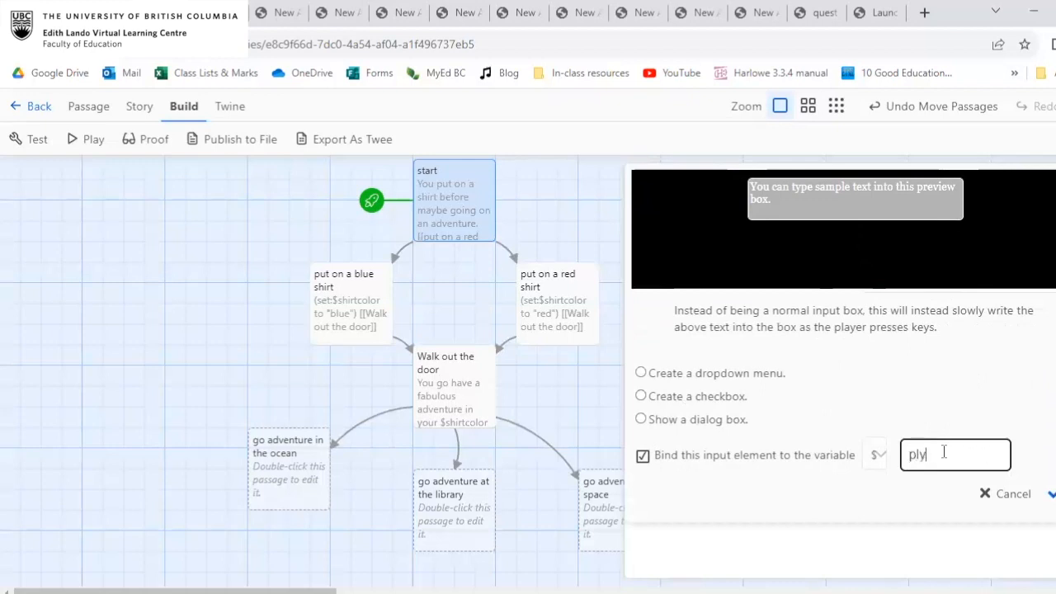
key(BackSpace)
text(ayername)
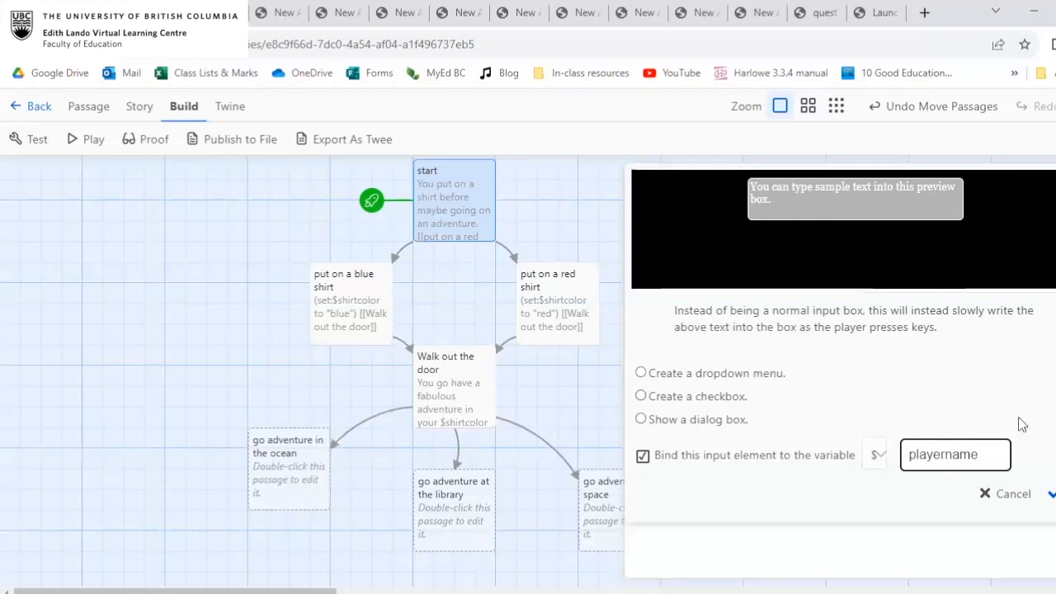
click(1050, 493)
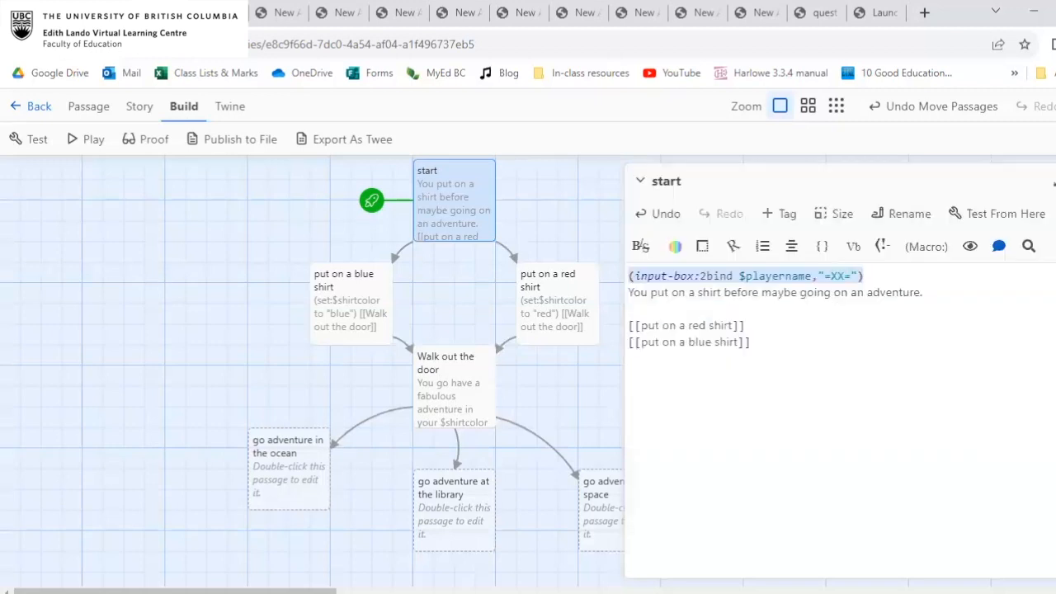
Add a blank line below the input-box macro and preview the opening passage in play mode, returning to the editor.
click(742, 302)
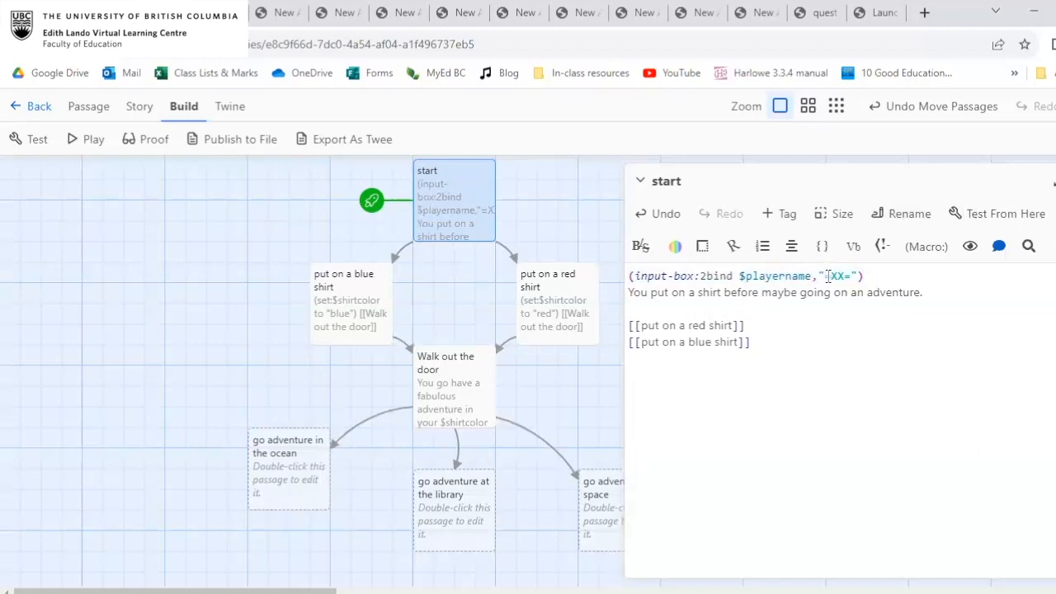
click(871, 277)
key(Return)
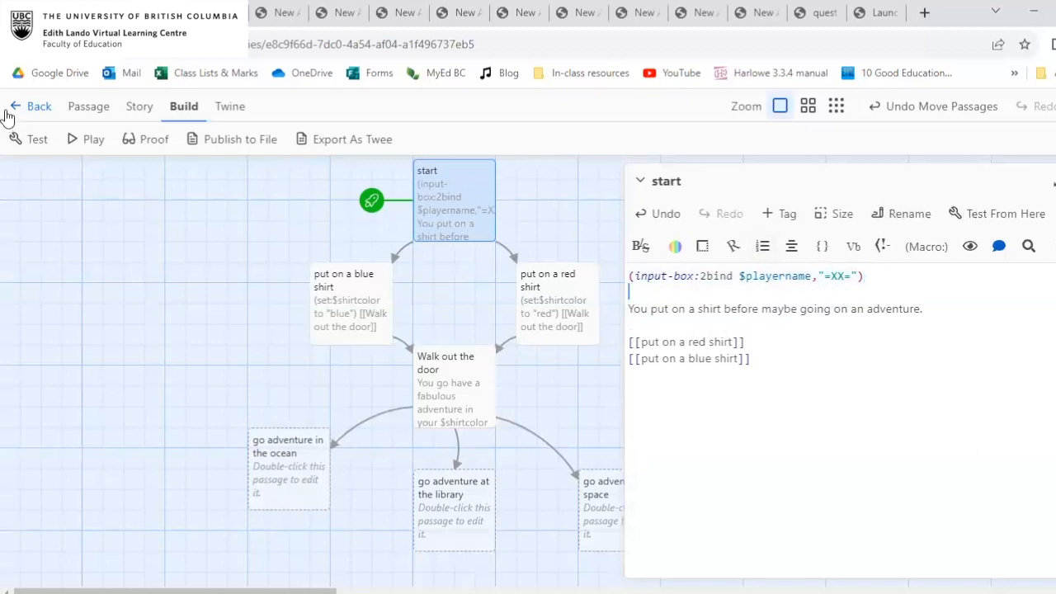
click(94, 142)
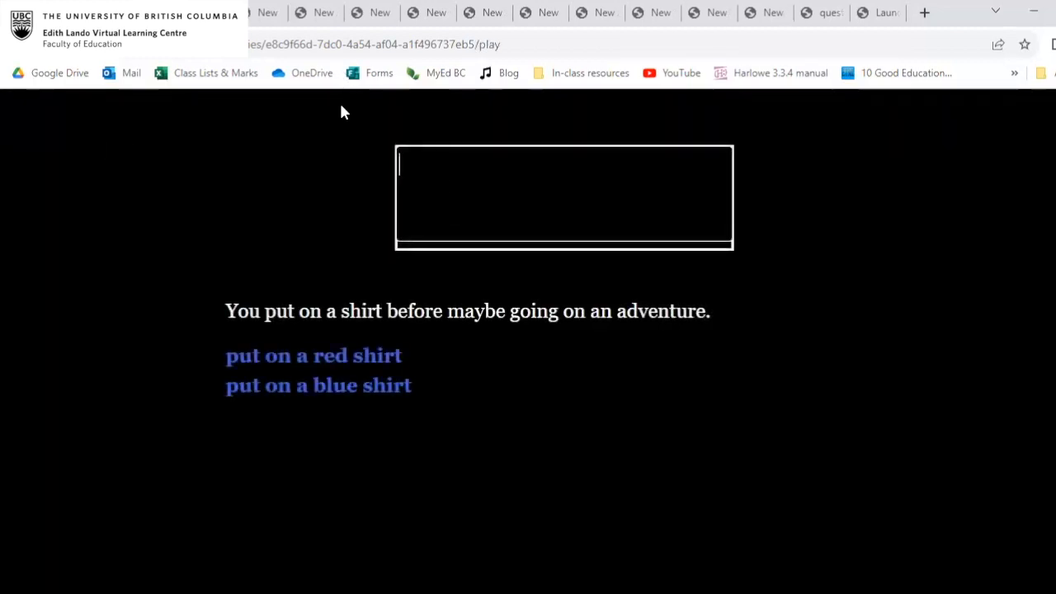
click(148, 14)
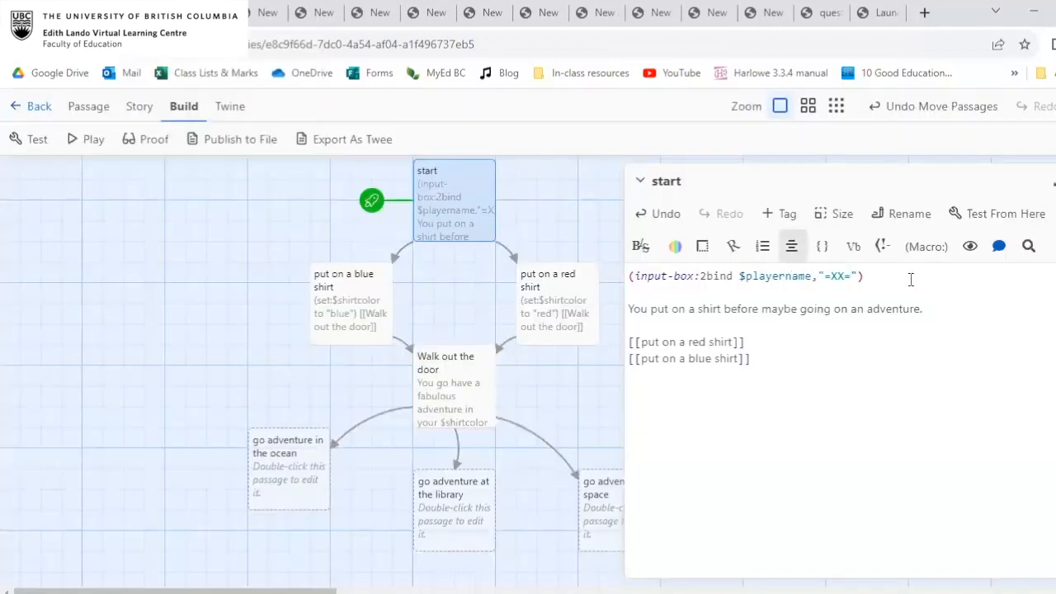
Delete the input-box macro from the start passage and reopen the Input macro settings.
drag(910, 278, 557, 261)
key(BackSpace)
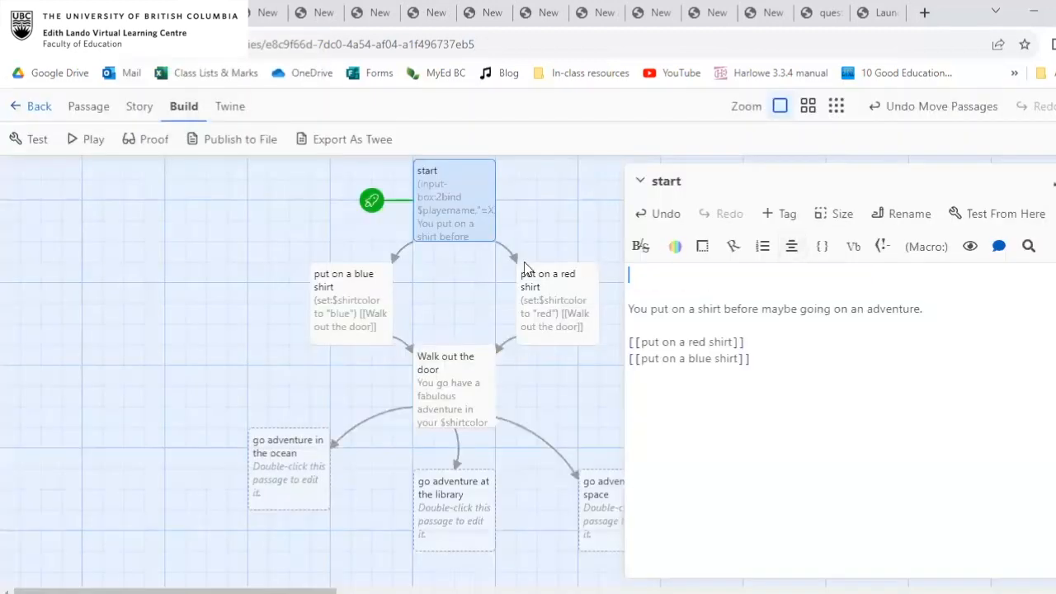
click(925, 246)
click(906, 355)
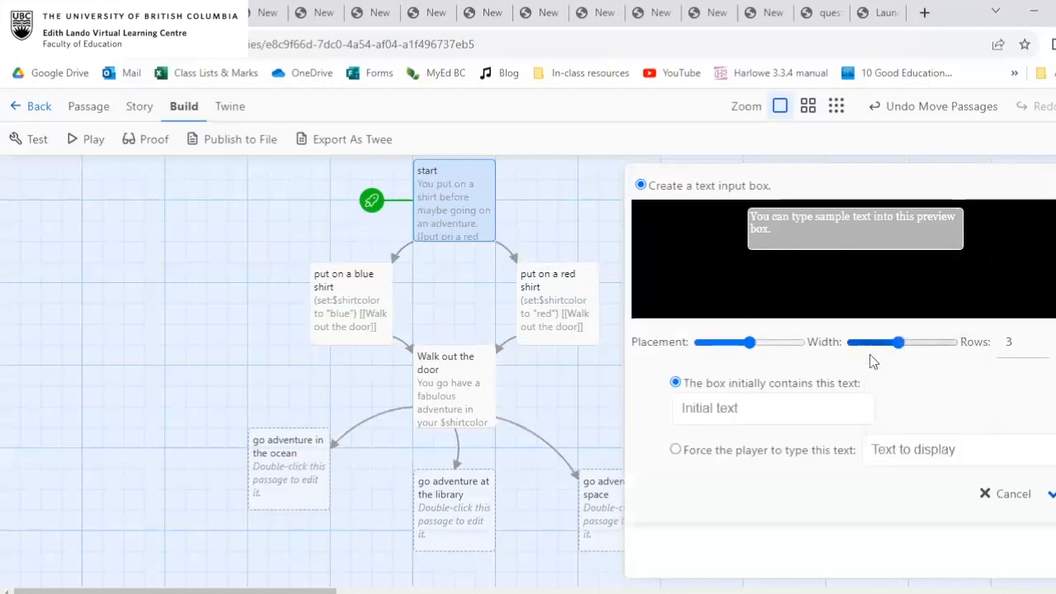
scroll(869, 354, down, 1)
scroll(798, 436, down, 3)
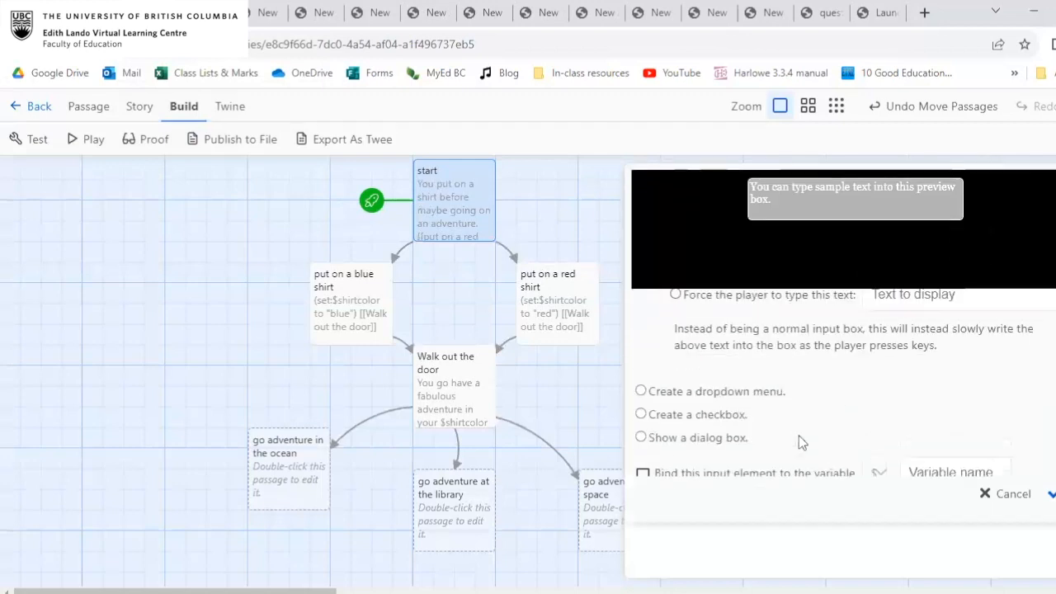
Try setting up a dialog box with the text "your name here" bound to the variable $playername.
click(641, 437)
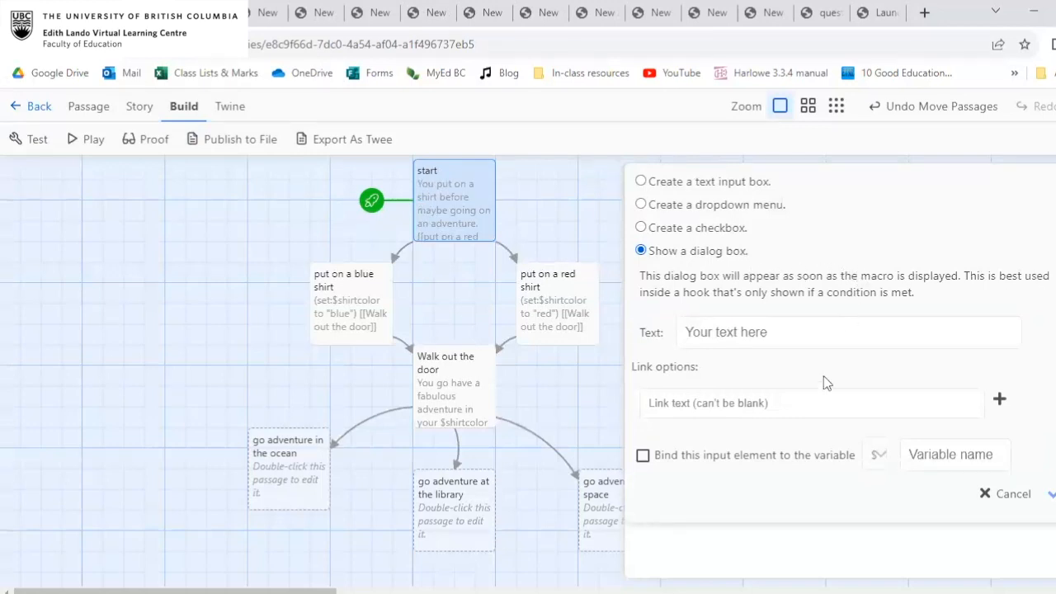
click(642, 456)
click(967, 455)
text(playername)
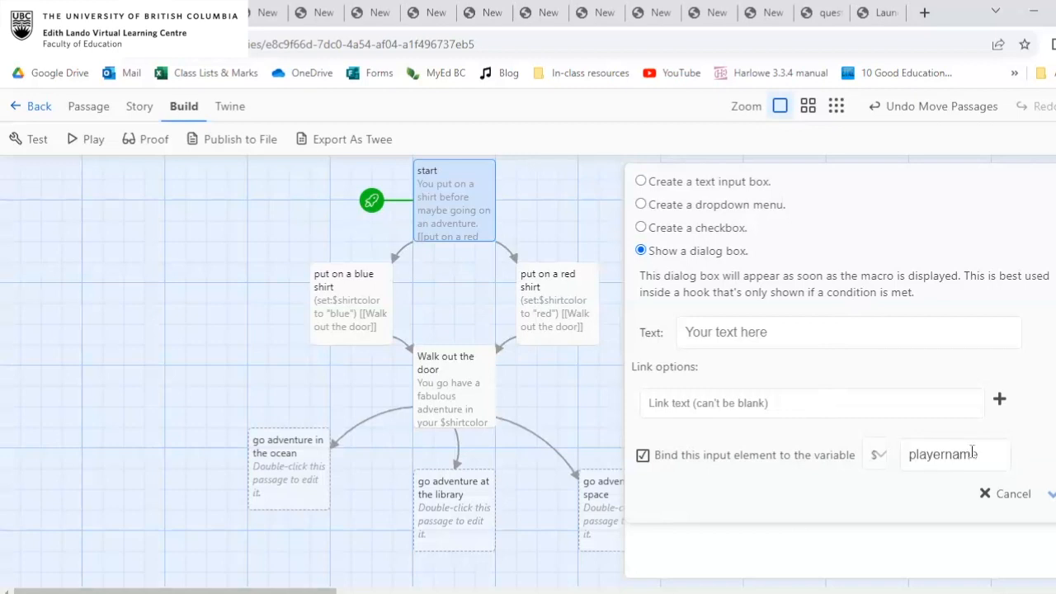
click(776, 344)
text(your name here)
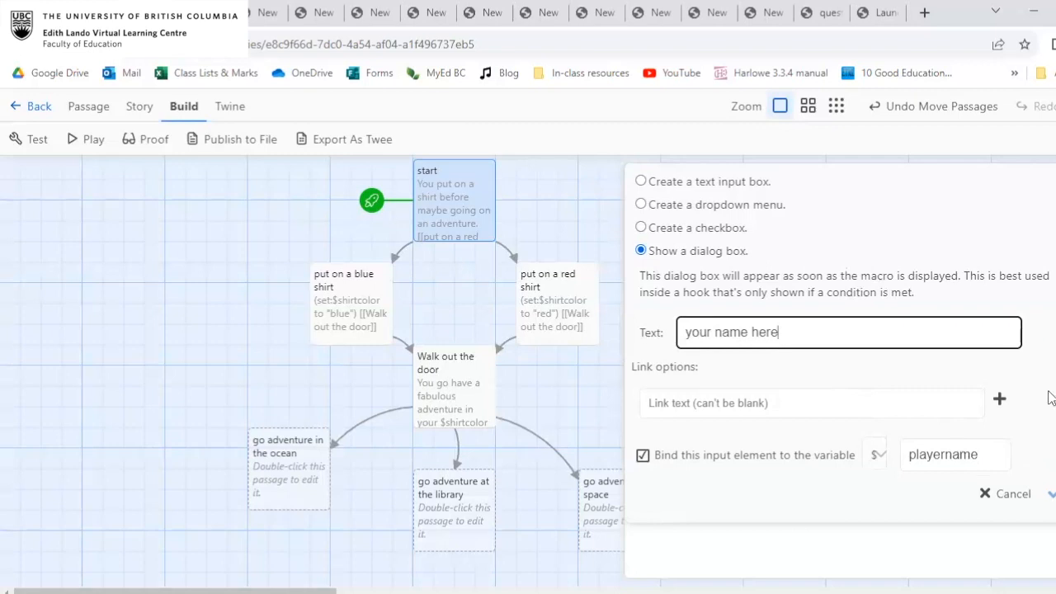
click(994, 454)
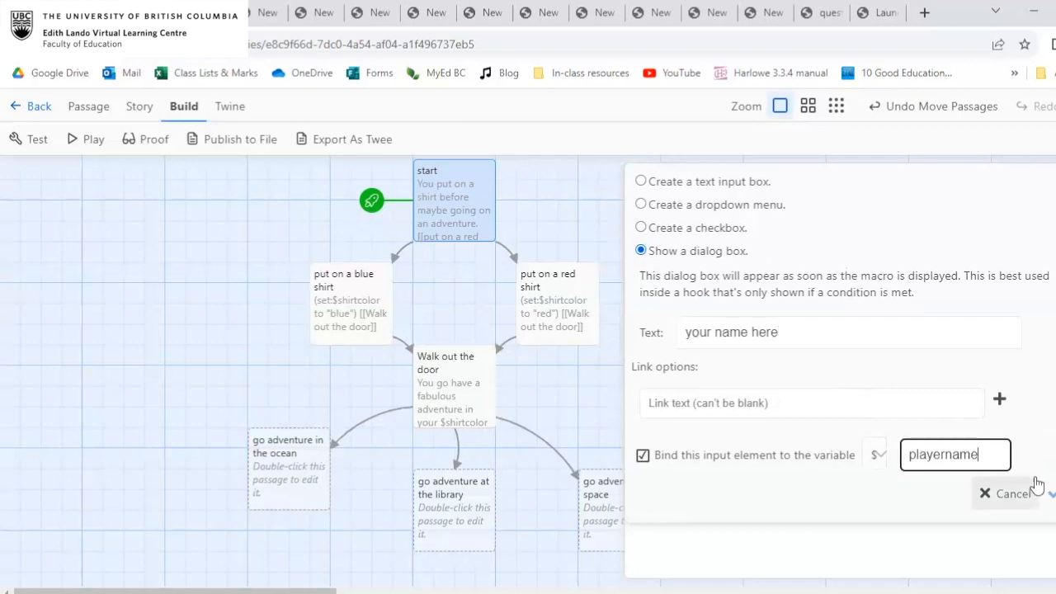
click(841, 402)
click(643, 455)
Choose a text input box instead, bind it to the variable $playername, and insert it into the start passage.
click(642, 186)
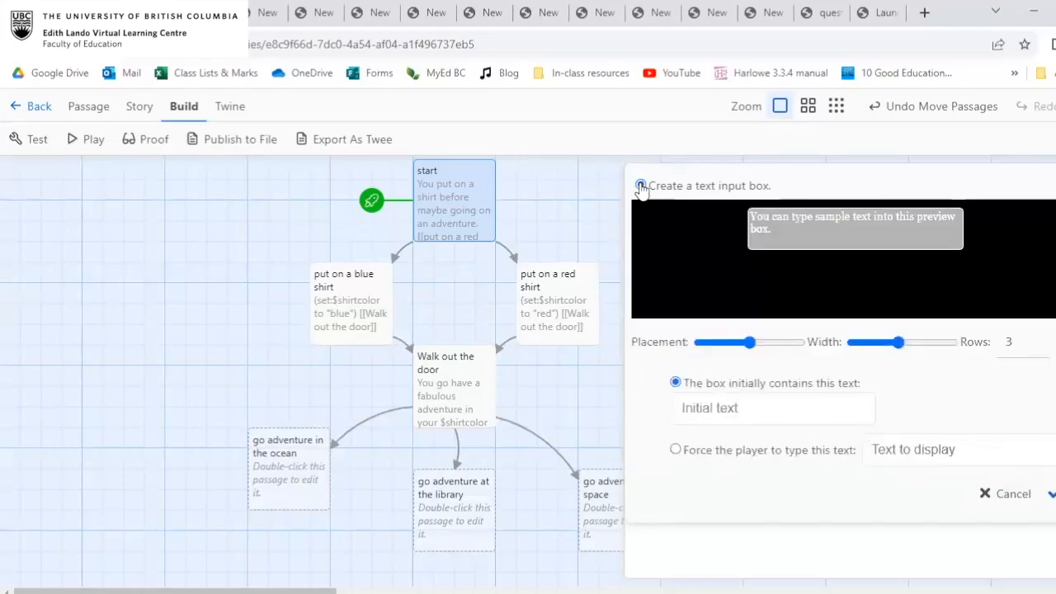
scroll(817, 333, down, 1)
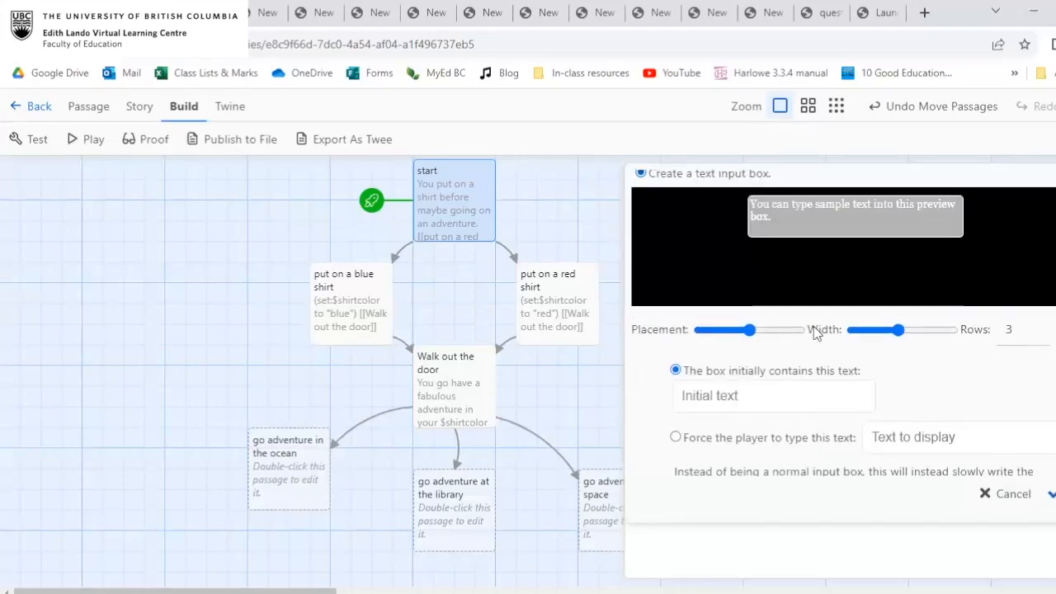
scroll(882, 371, down, 1)
scroll(882, 371, up, 1)
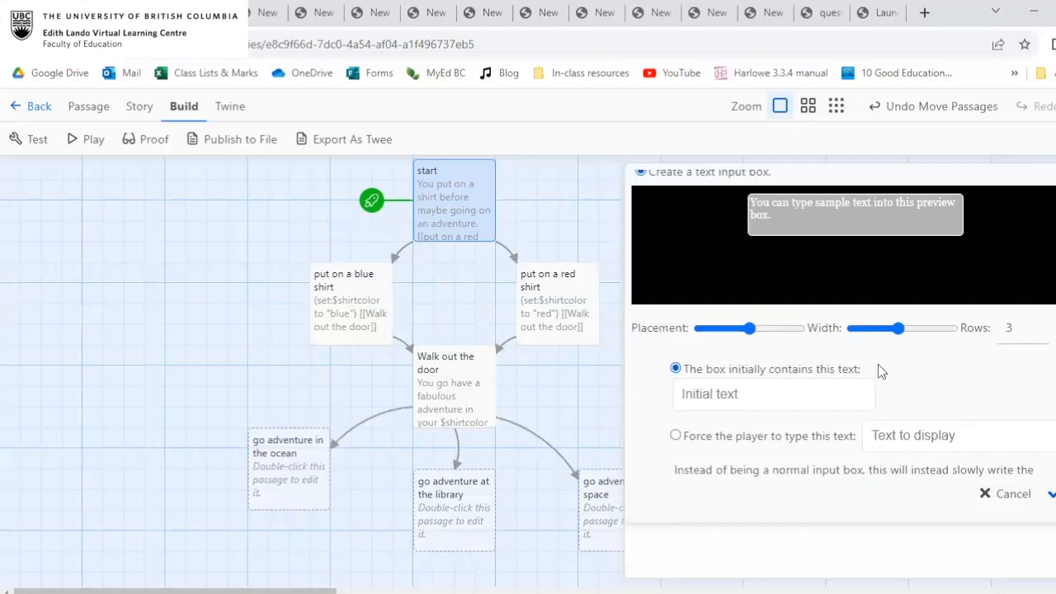
scroll(878, 363, down, 1)
scroll(703, 403, down, 3)
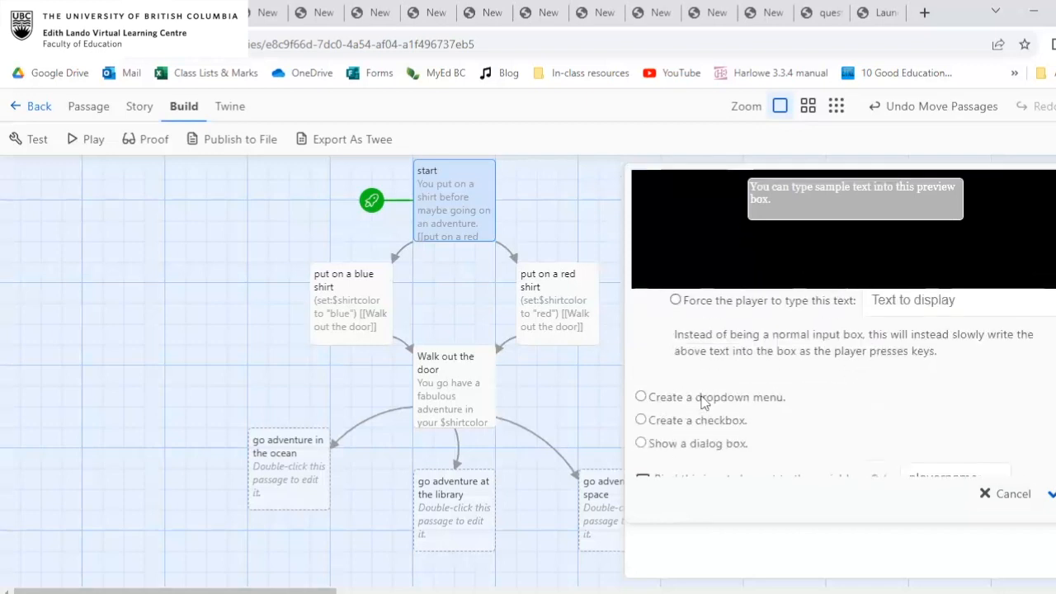
click(642, 457)
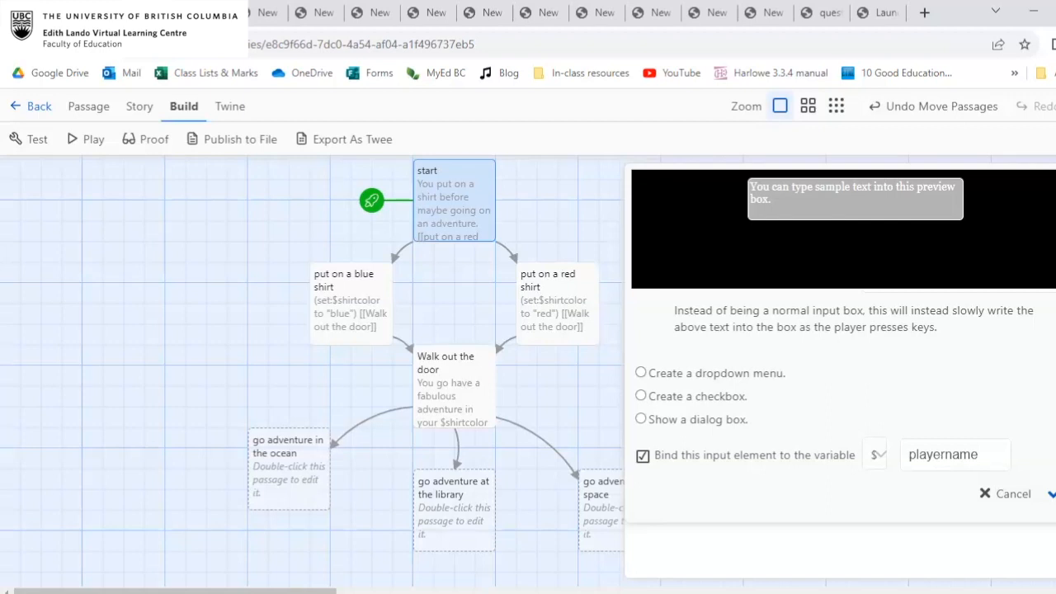
click(1049, 494)
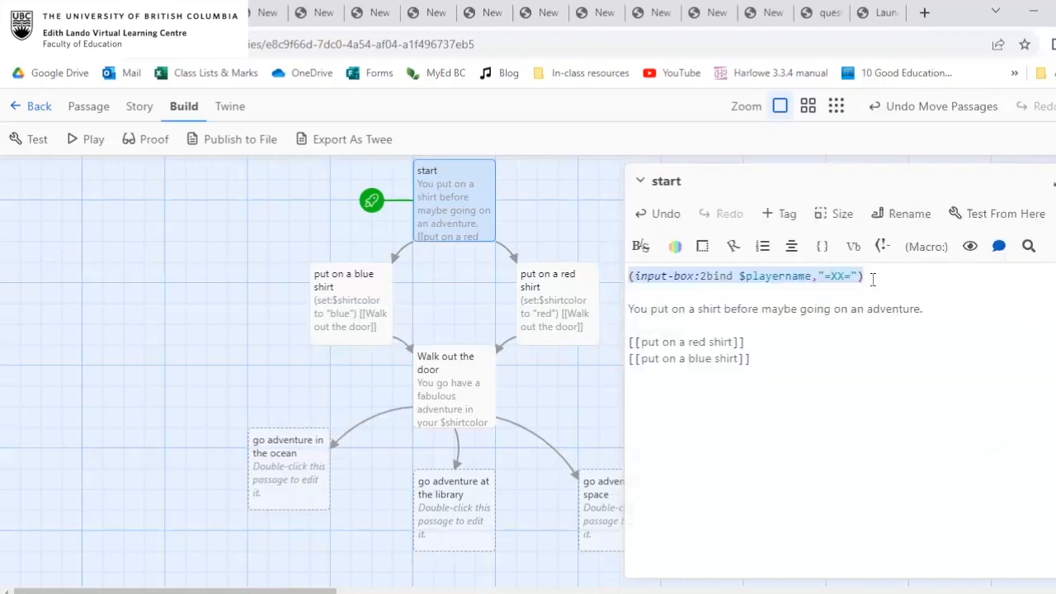
Add the prompt "Write your name here:" on its own line above the input-box macro and close the start passage.
click(629, 278)
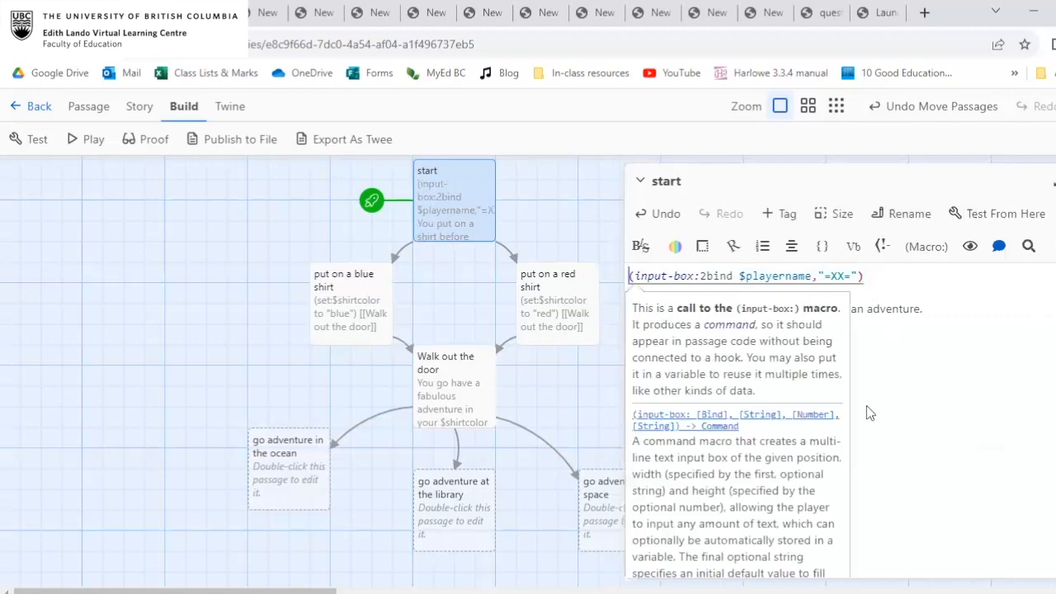
text(Write your)
text( name here:)
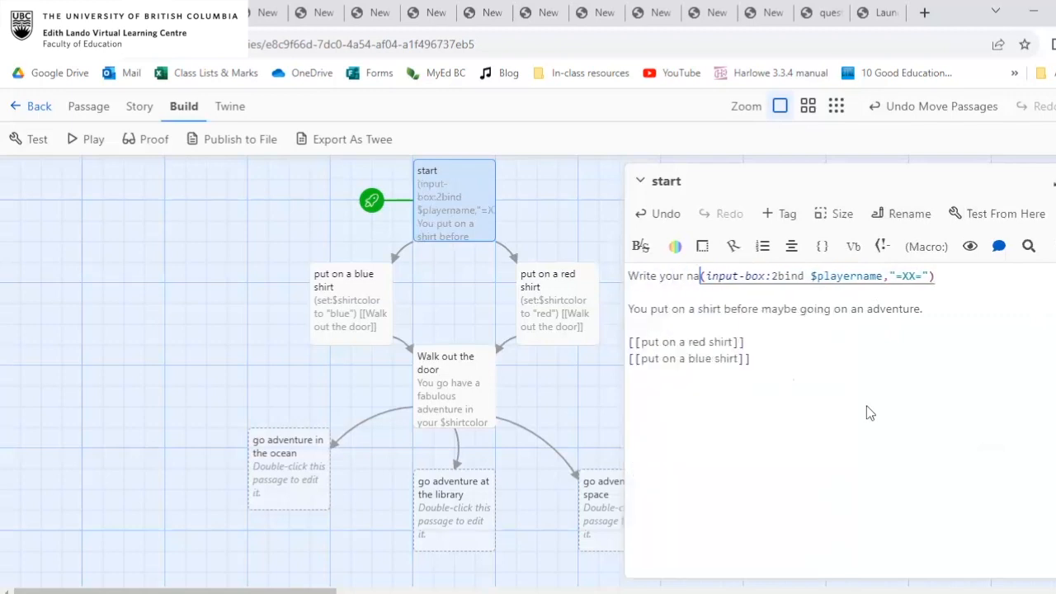
key(Return)
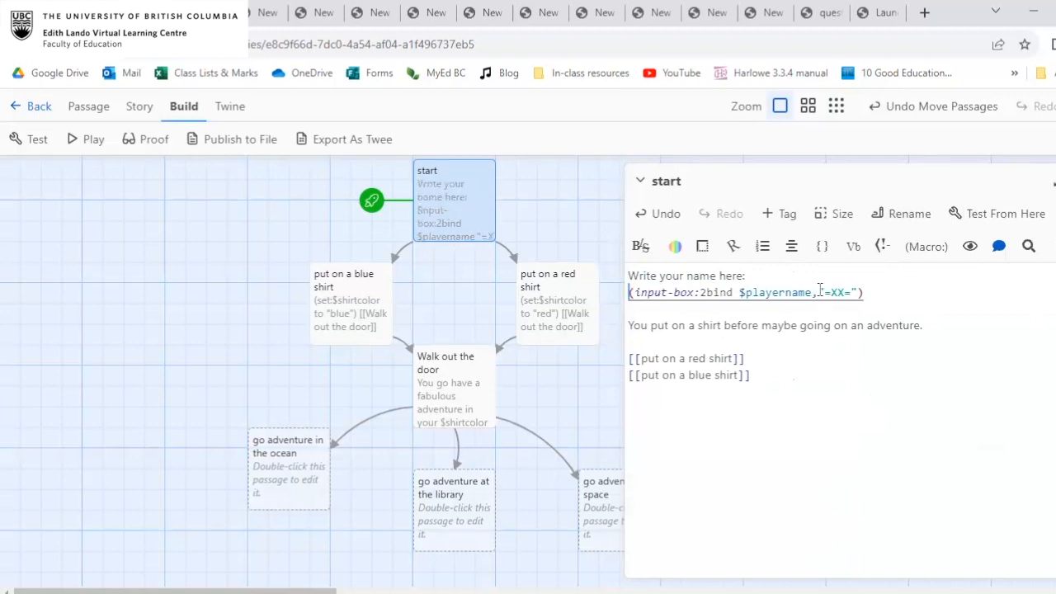
click(735, 327)
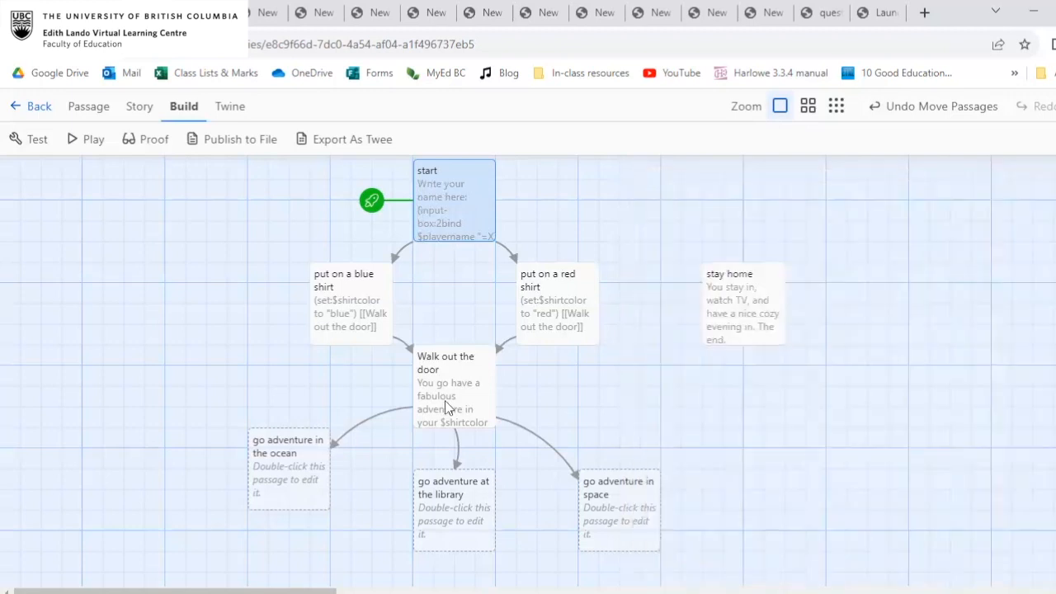
Check the text of the "Walk out the door" passage, close it, and select the start passage.
double_click(445, 401)
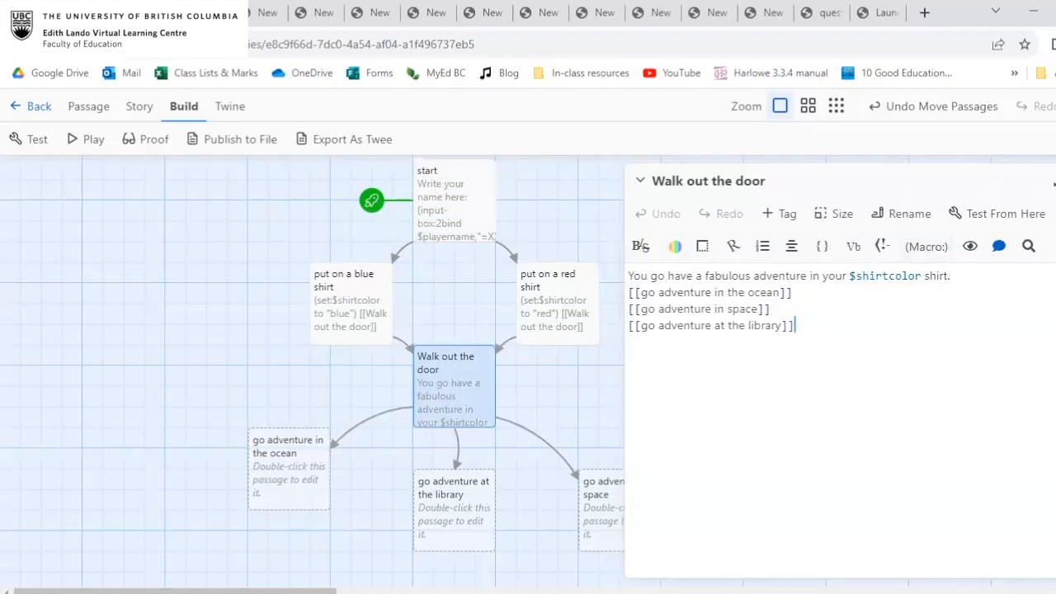
click(1055, 180)
click(460, 179)
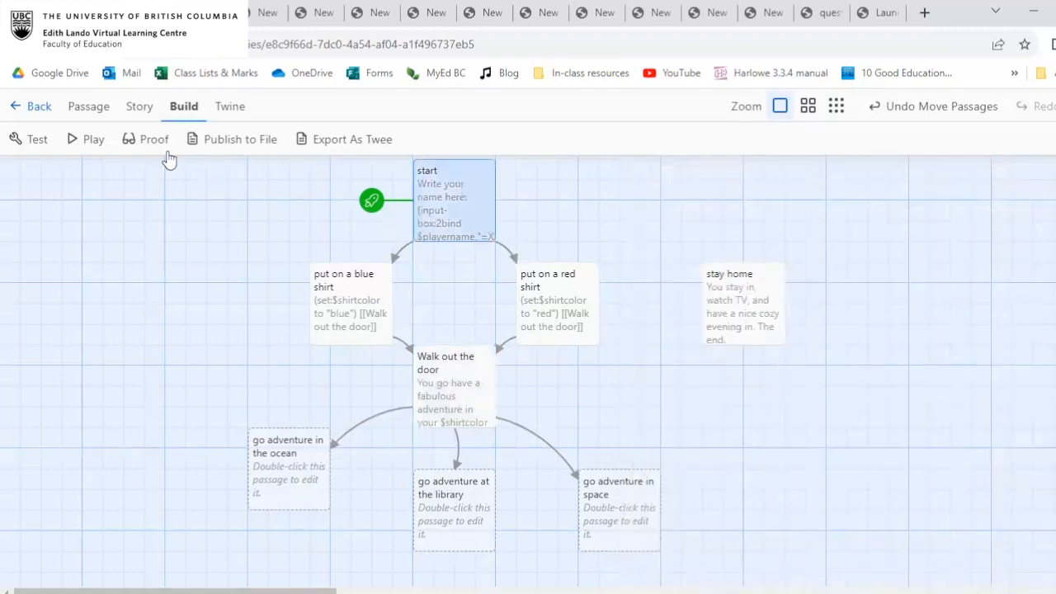
Play-test the story by entering a player name, putting on the red shirt and walking out the door, and return to the opening passage.
click(80, 140)
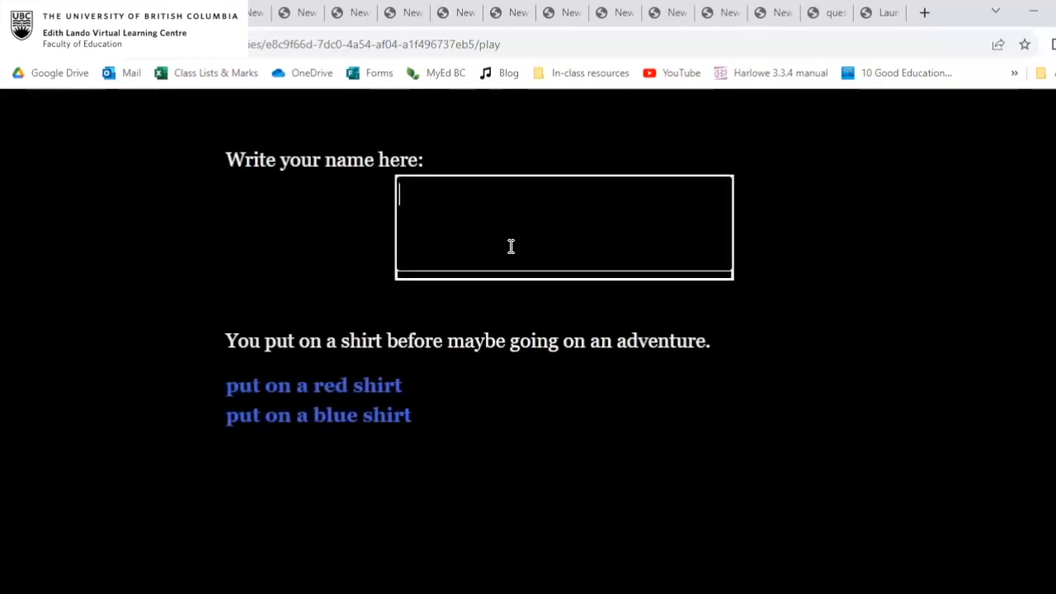
text(James)
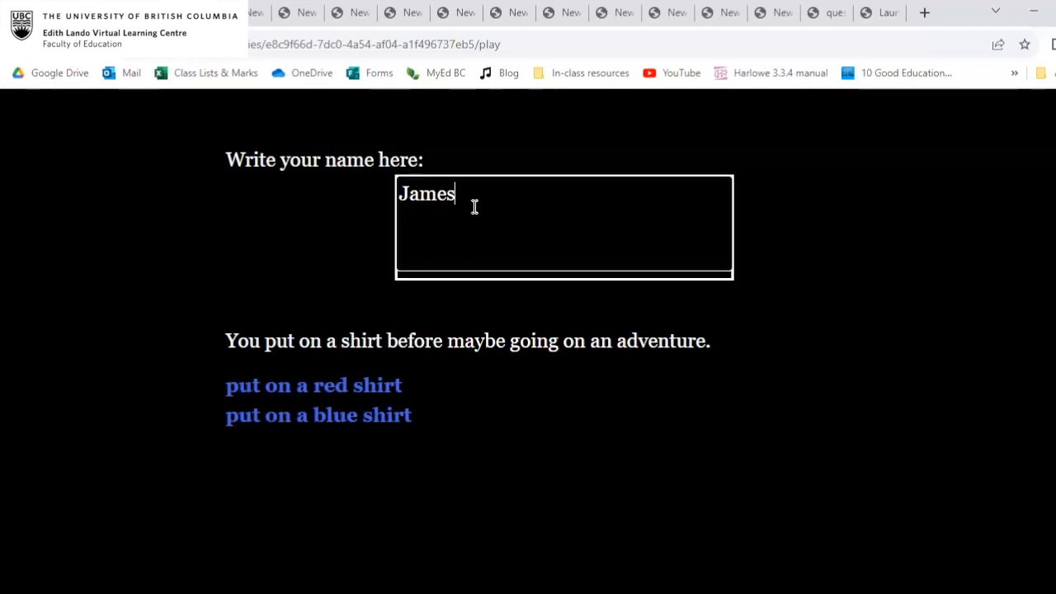
click(337, 385)
click(302, 196)
click(157, 187)
click(156, 186)
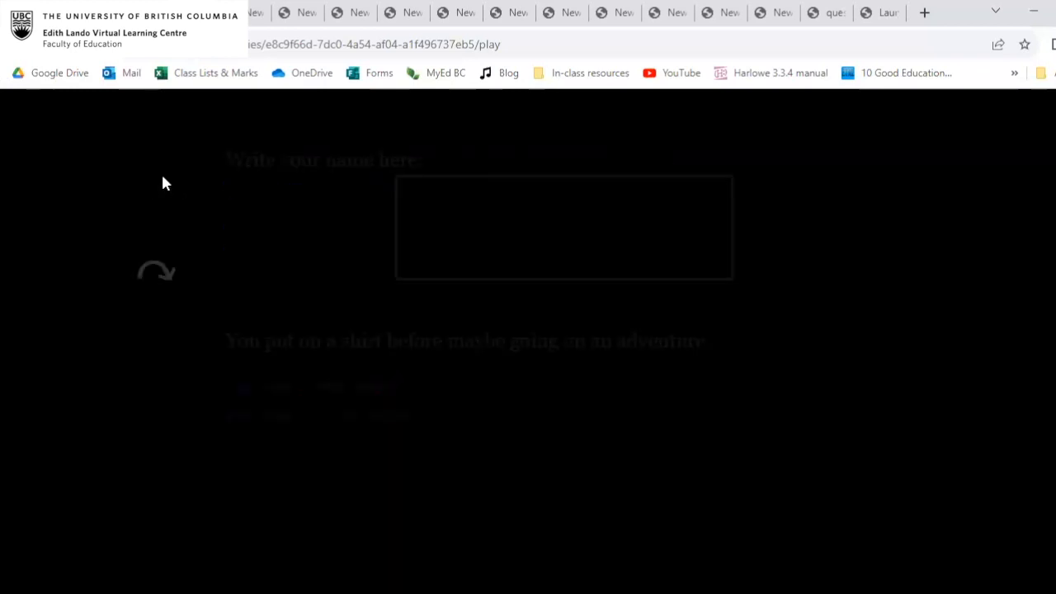
Insert ", $playername," after "You" in the opening sentence of the "Walk out the door" passage and close the passage.
click(179, 13)
double_click(471, 382)
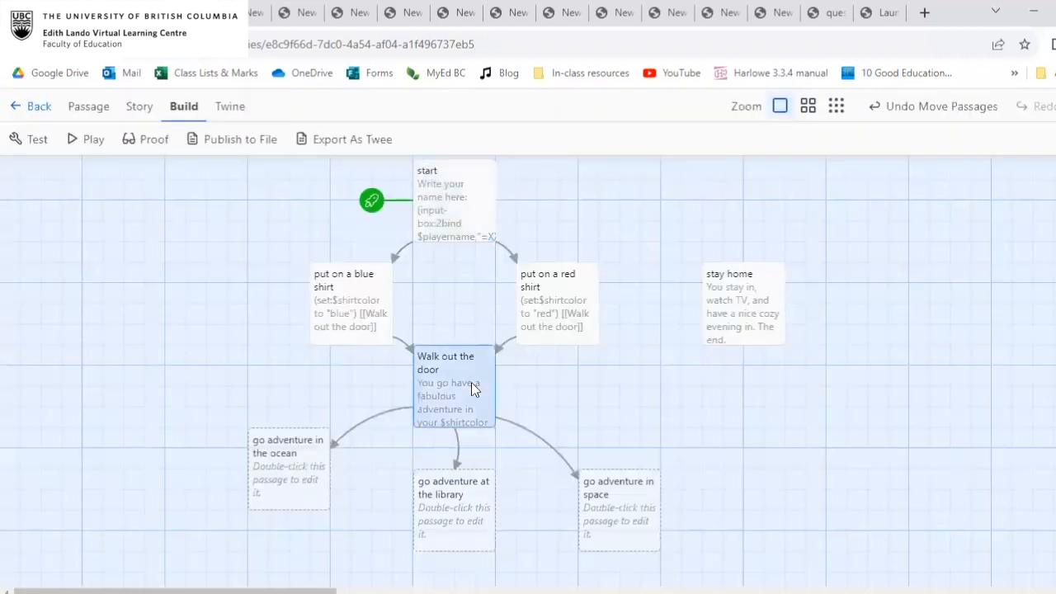
click(632, 277)
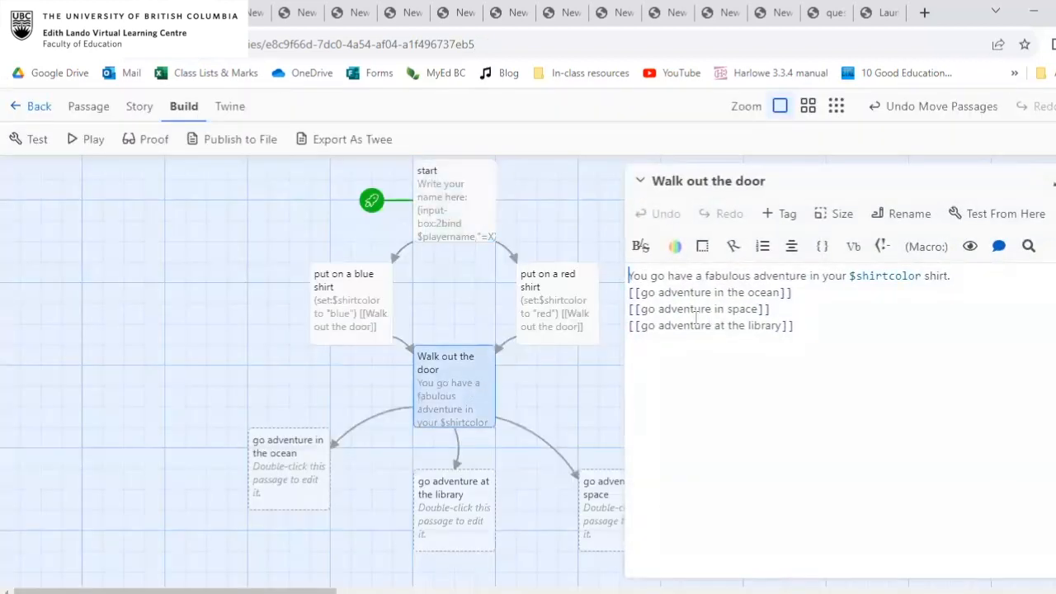
click(648, 276)
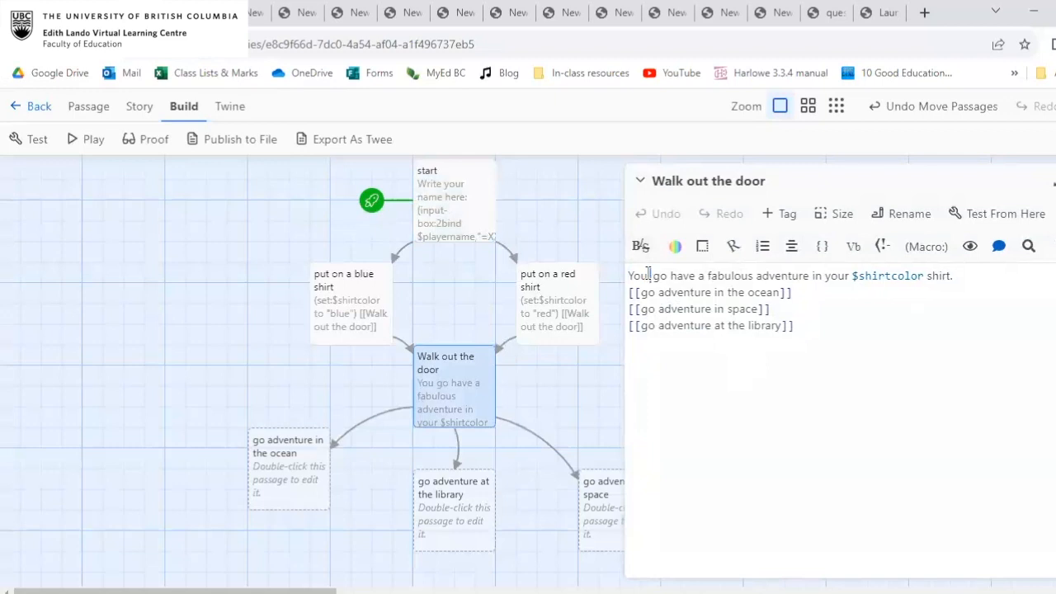
text(. $player)
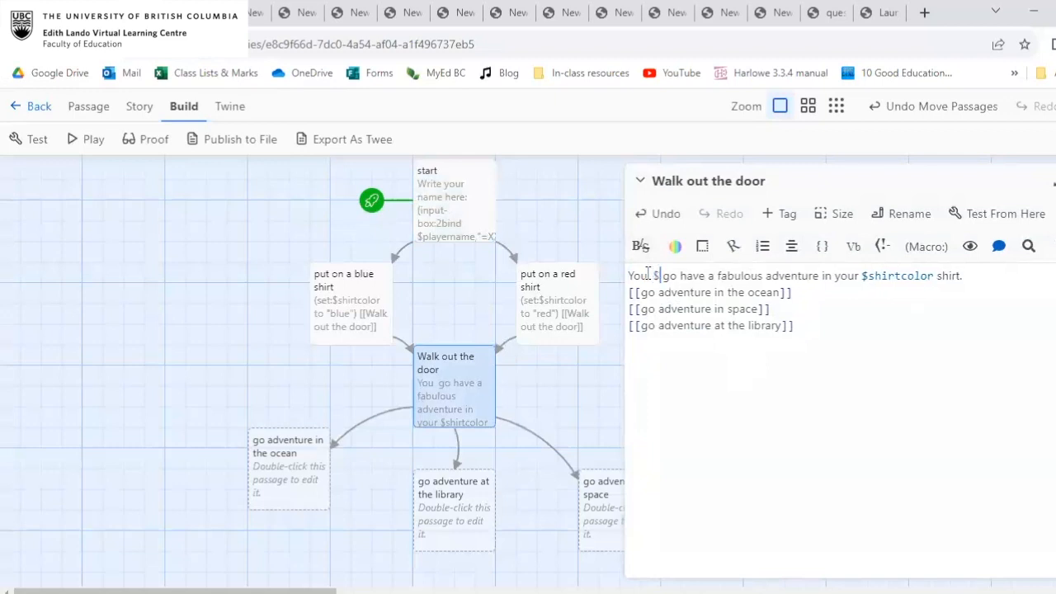
text(namr )
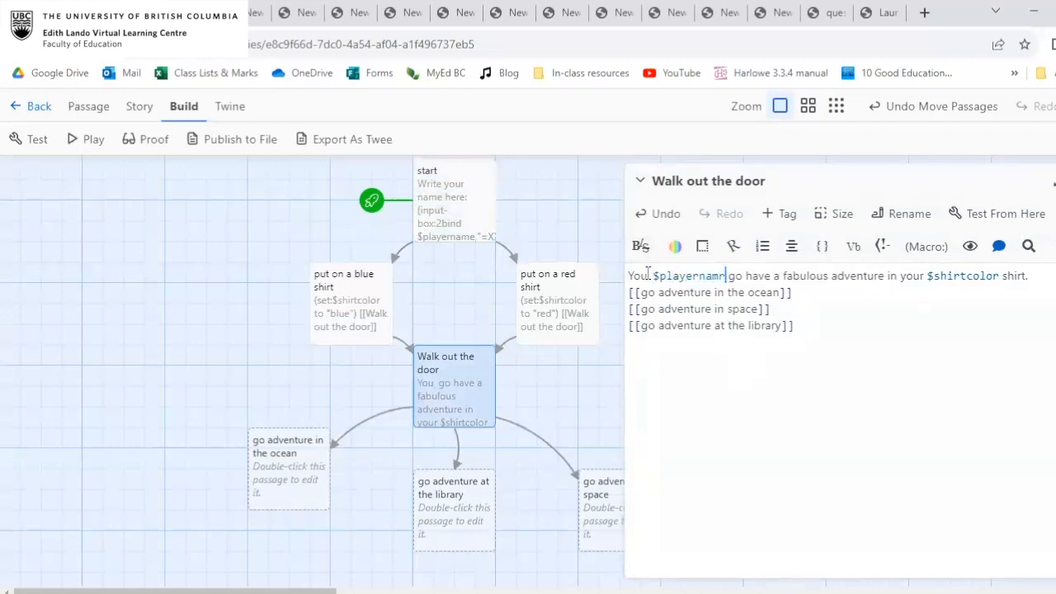
text(,)
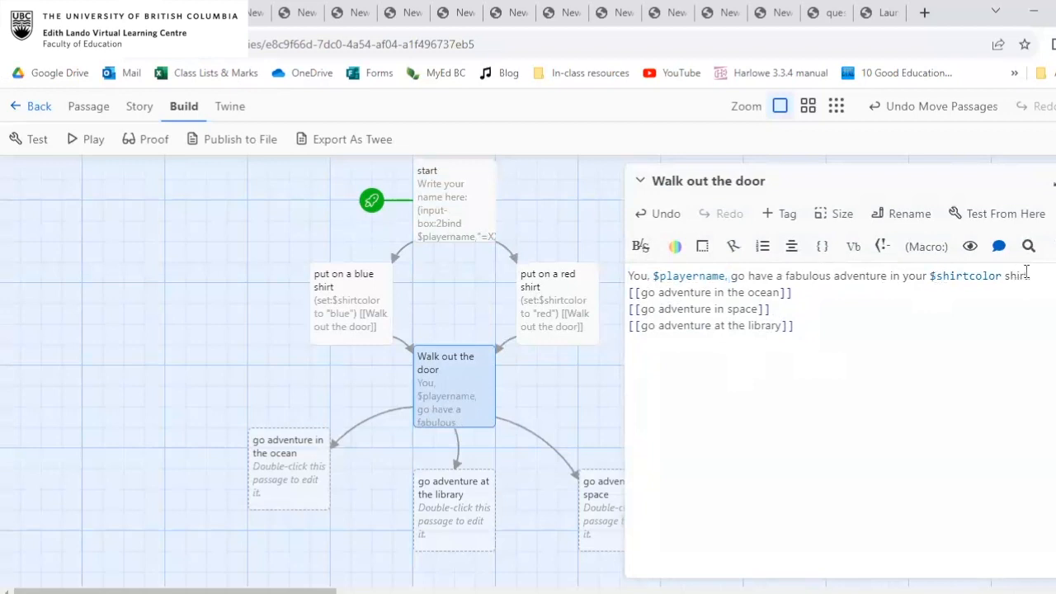
click(1055, 180)
Play-test the story by entering a player name, putting on the blue shirt and walking out the door, and return to the story map.
click(459, 190)
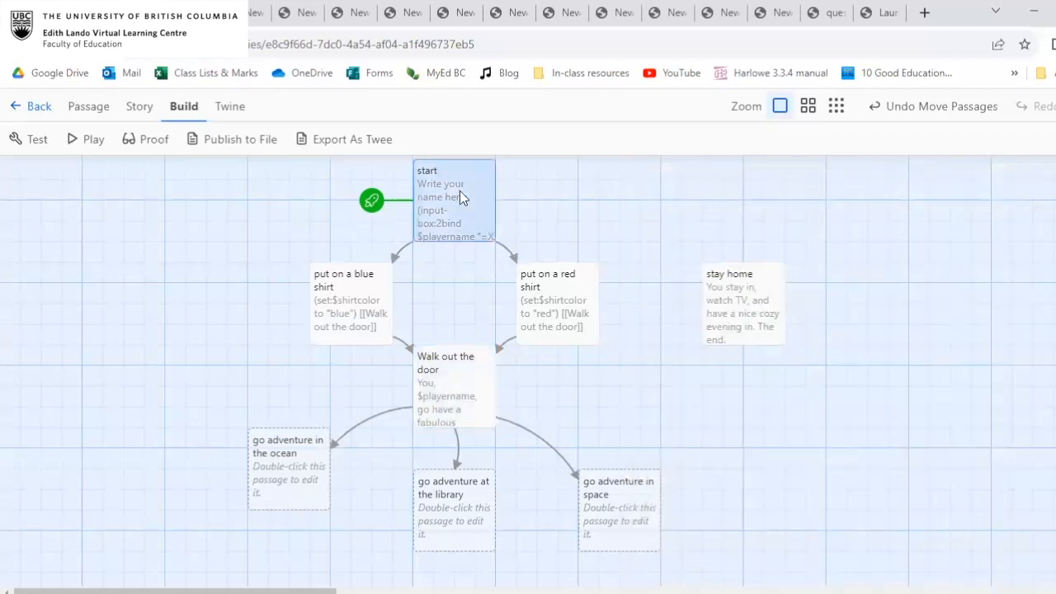
click(84, 140)
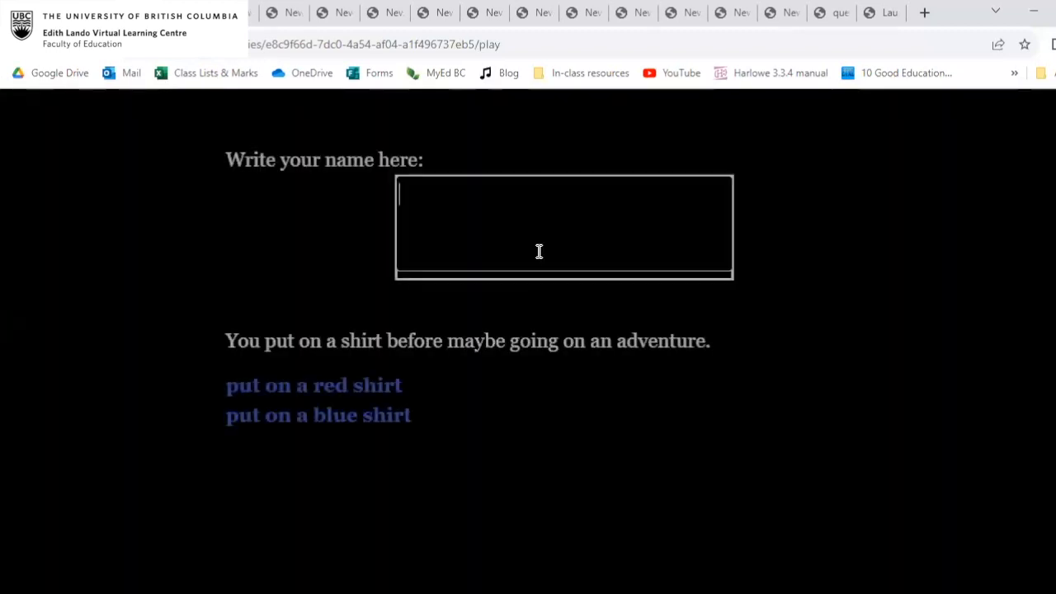
click(545, 232)
text(James)
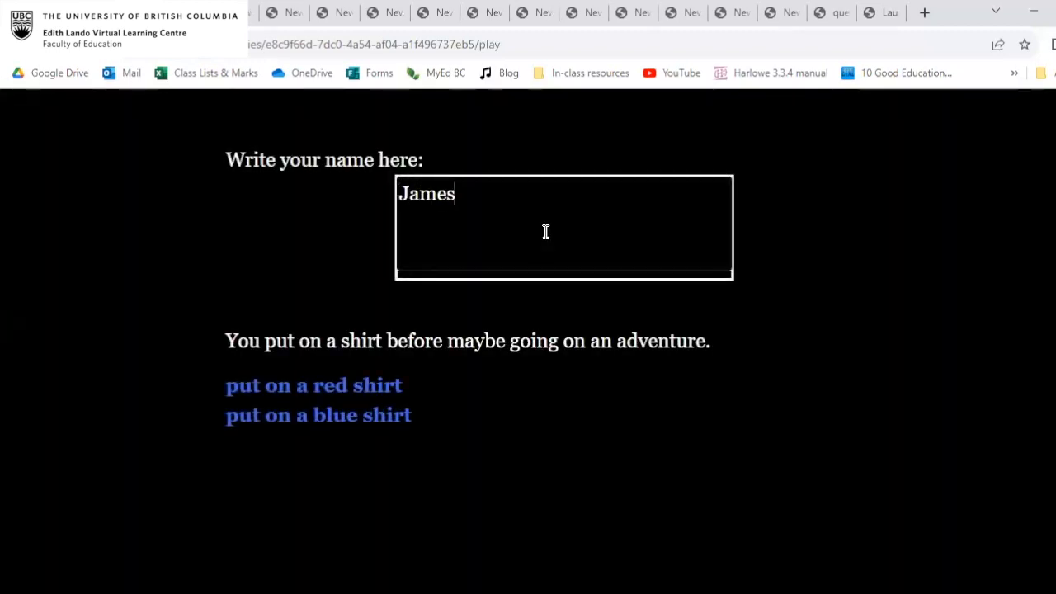
click(339, 425)
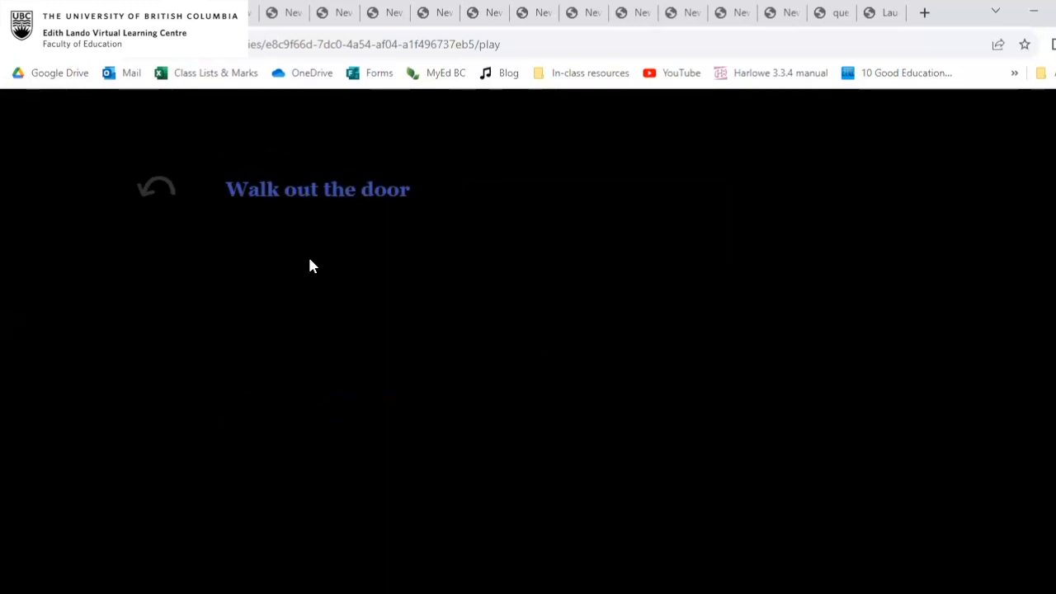
click(344, 193)
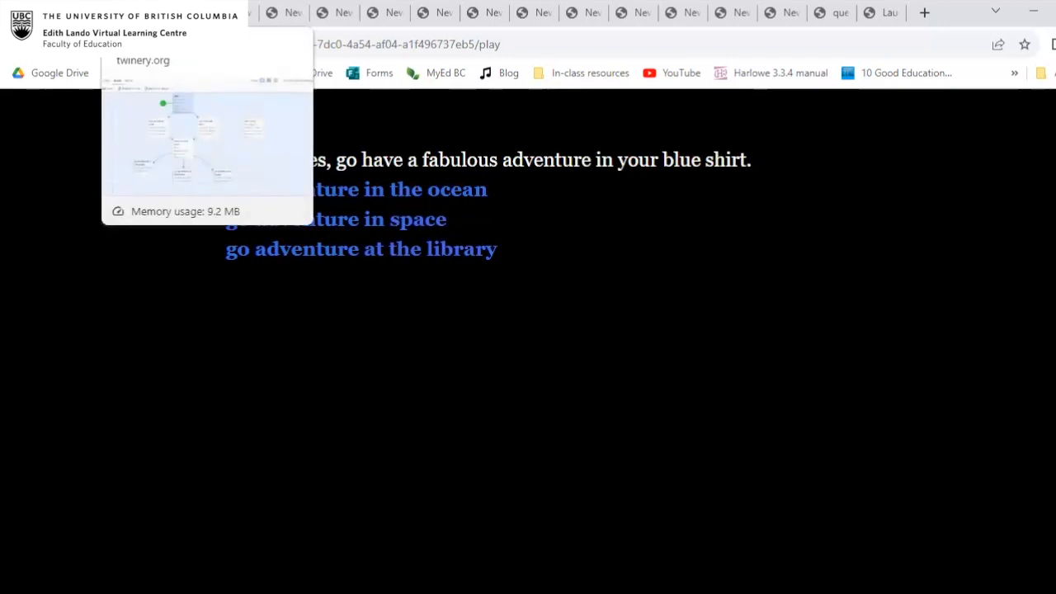
click(128, 12)
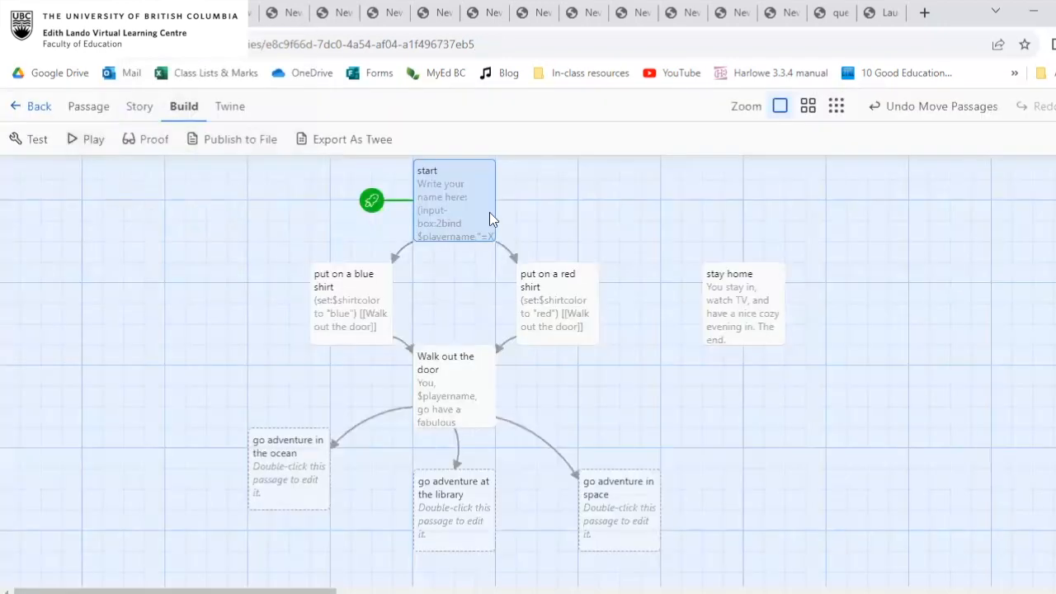
Review the input-box macro in the start passage and the contents of the "put on a blue shirt" passage.
double_click(485, 215)
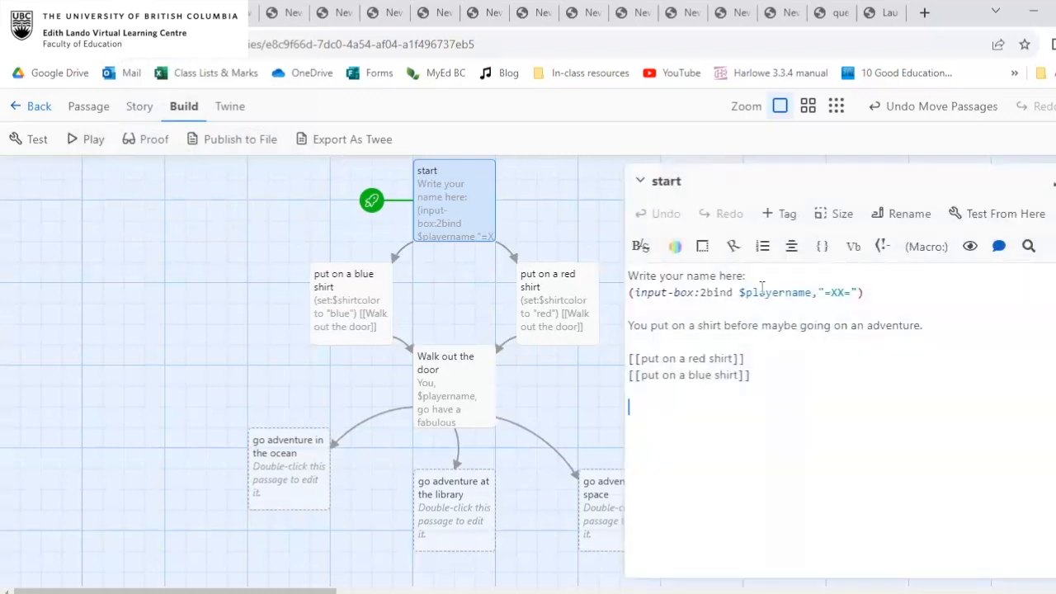
click(879, 292)
click(1055, 181)
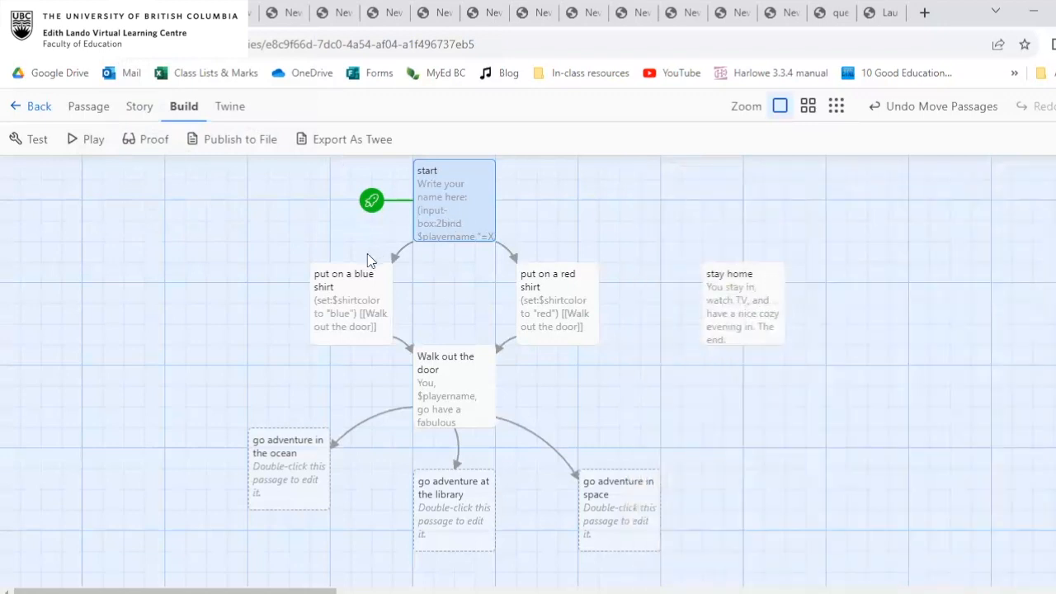
click(353, 284)
double_click(360, 281)
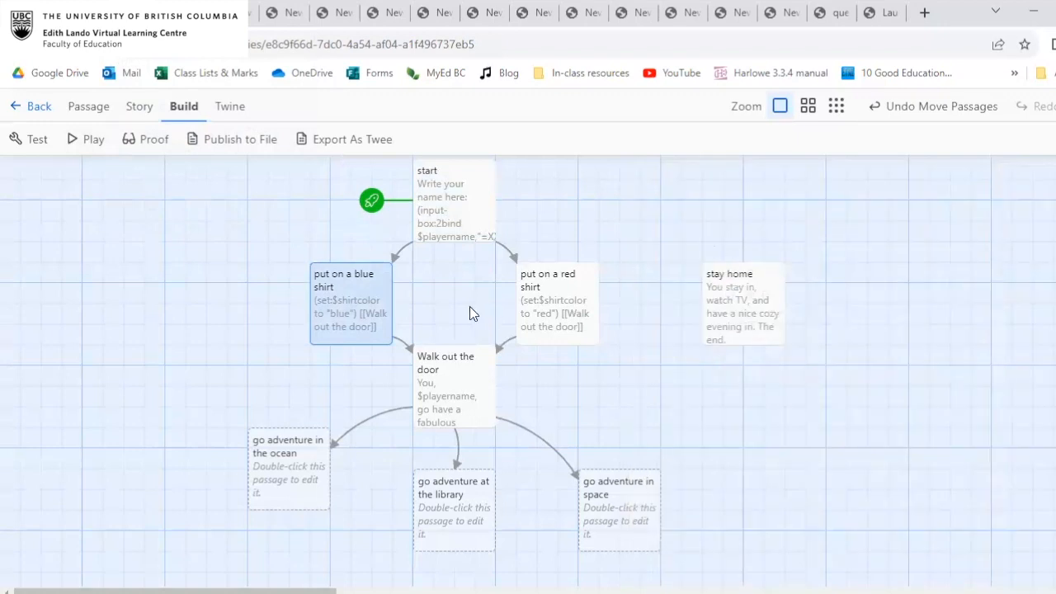
Open the "Walk out the door" passage and examine its adventure links, highlighting the library link.
scroll(469, 306, down, 1)
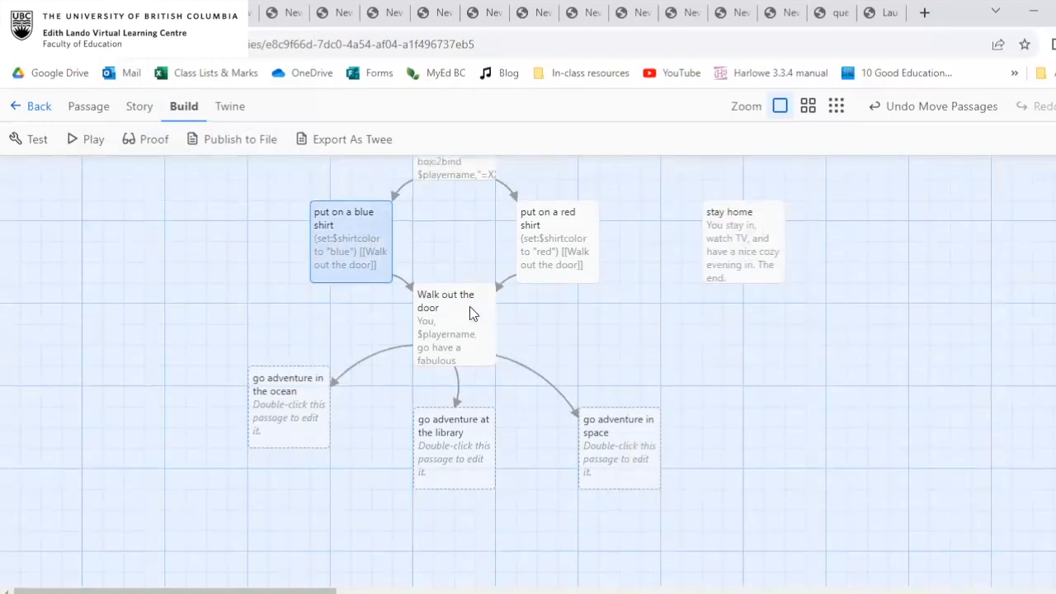
double_click(463, 321)
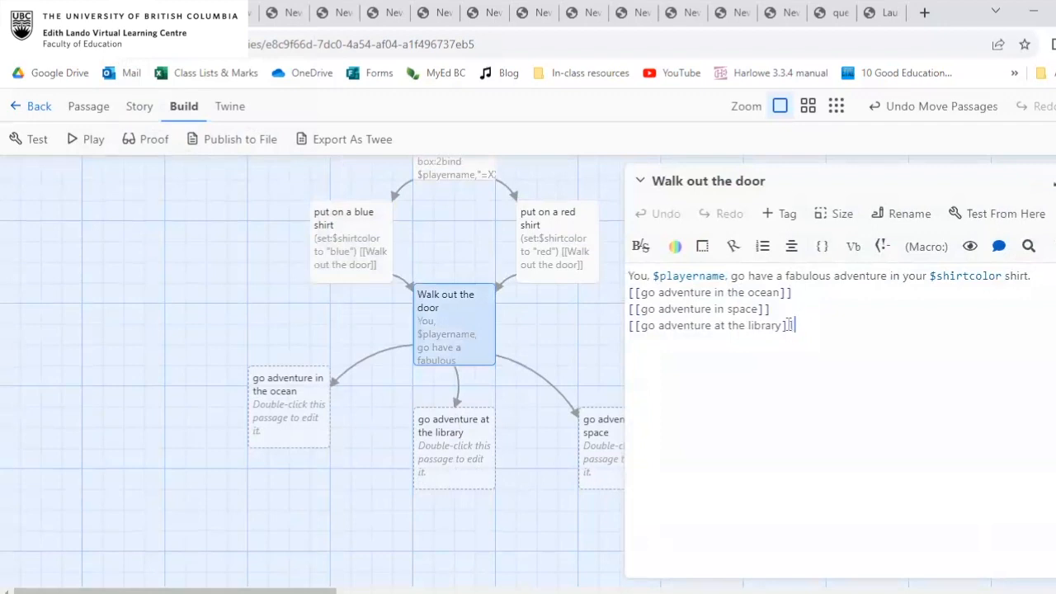
key(shift+Home)
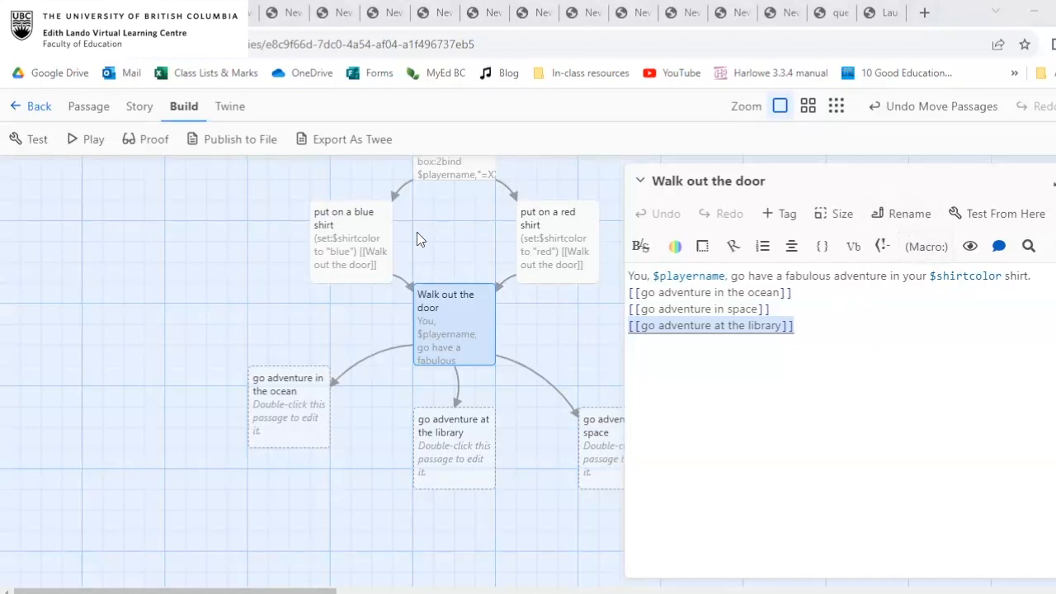
click(841, 328)
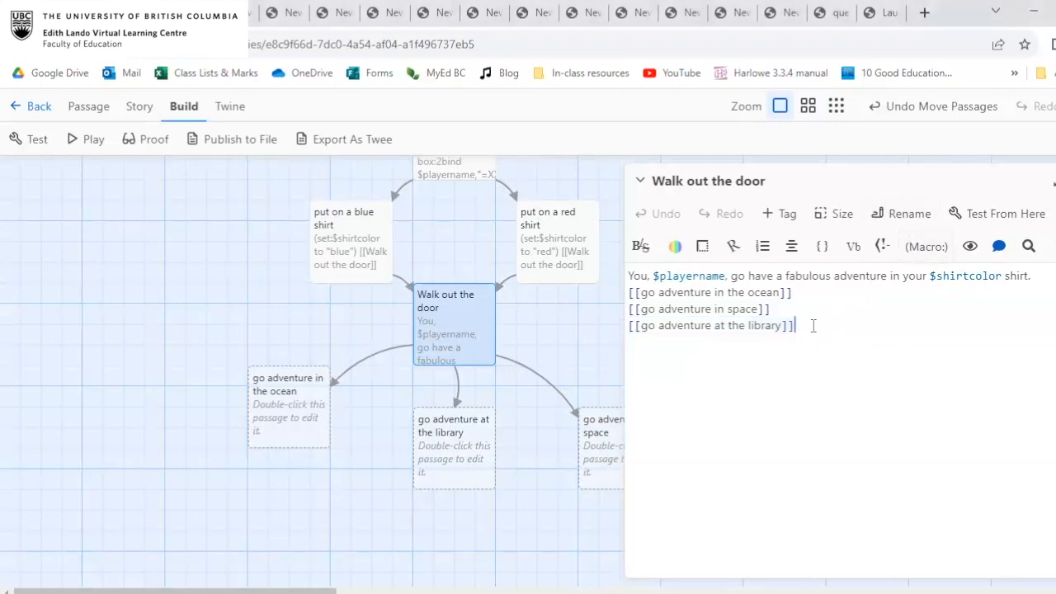
Add two blank lines below the library link in the "Walk out the door" passage.
click(940, 257)
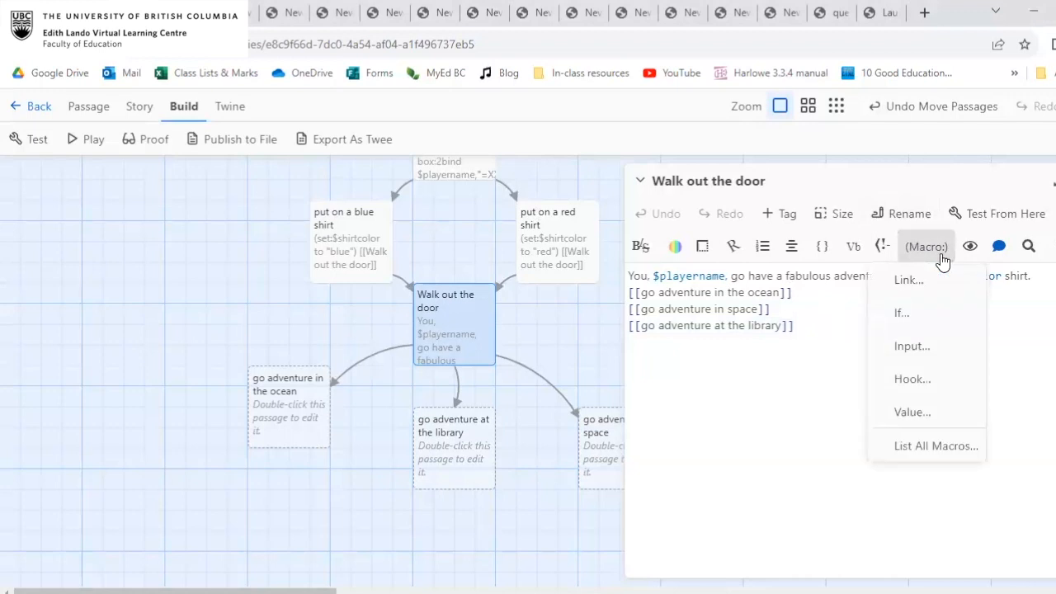
click(809, 368)
key(Return)
key(Return)
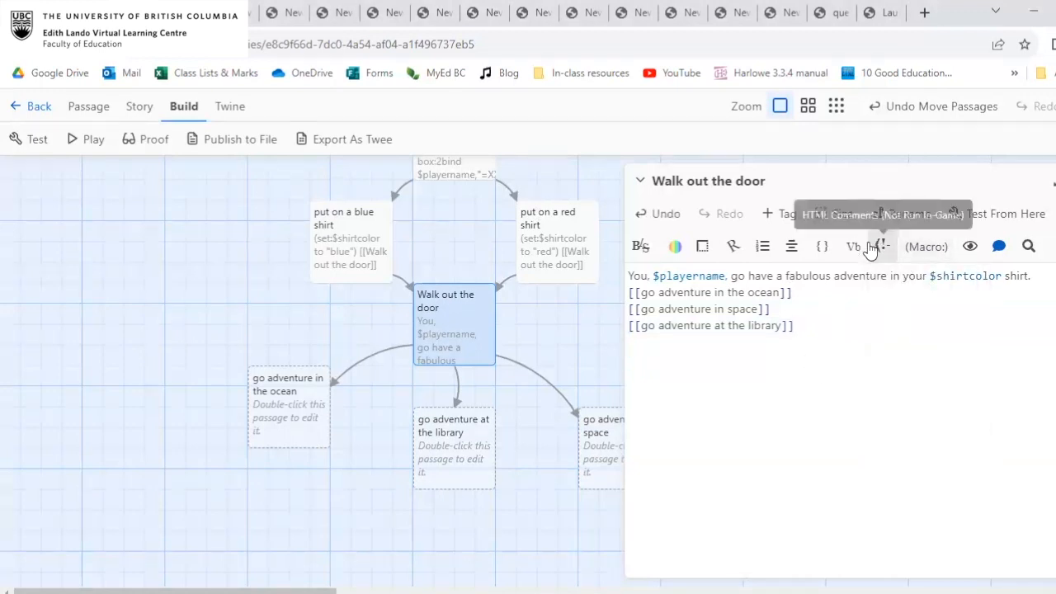
Examine the options of the Link macro, cancel it without inserting anything, and close the "Walk out the door" passage.
click(934, 245)
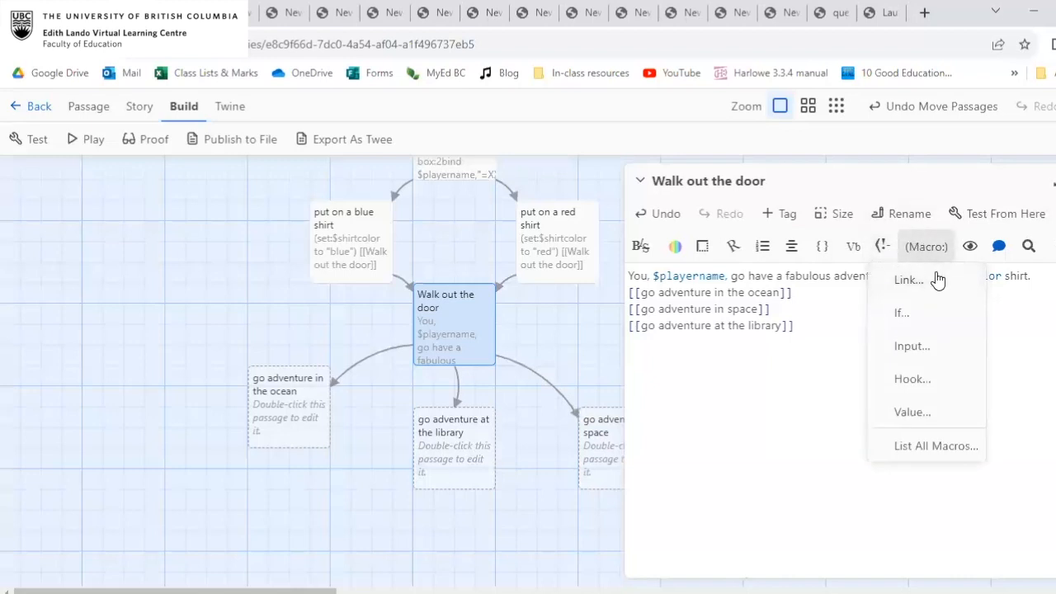
click(910, 280)
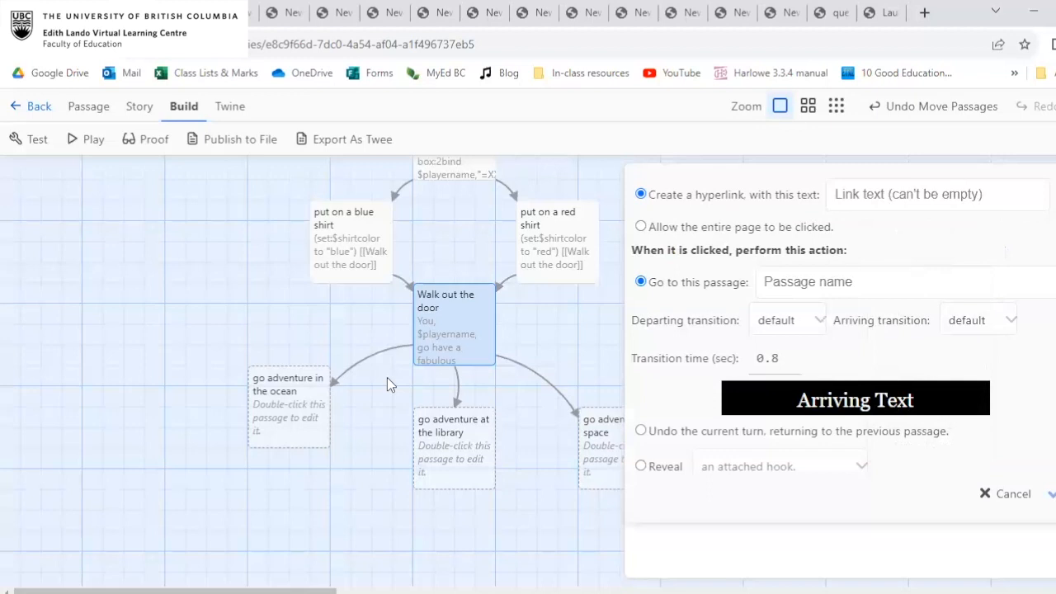
click(1016, 495)
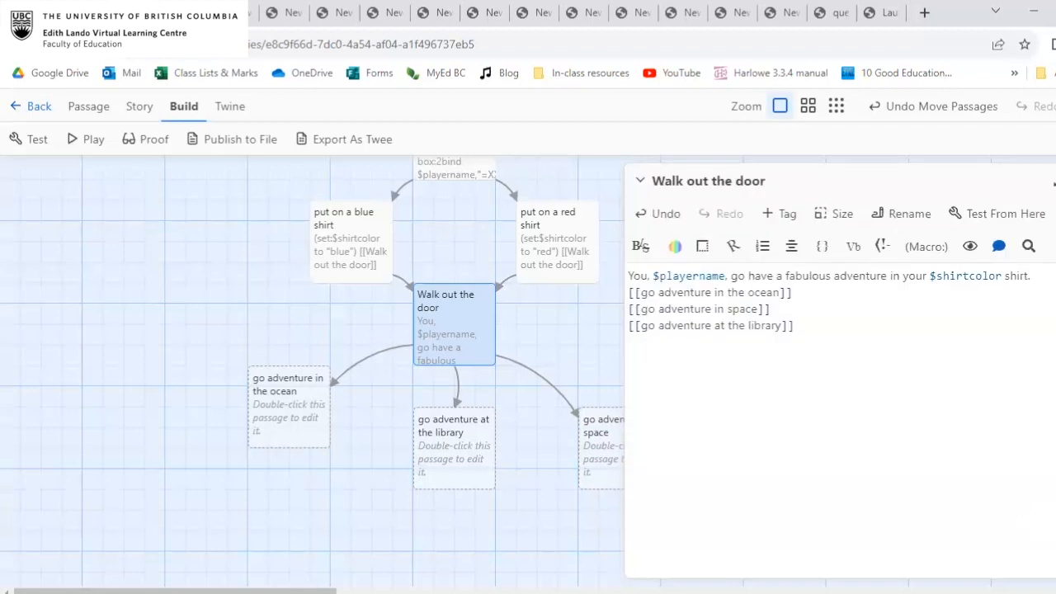
click(1055, 181)
Review the red and blue shirt links in the start passage and close it.
scroll(440, 329, up, 1)
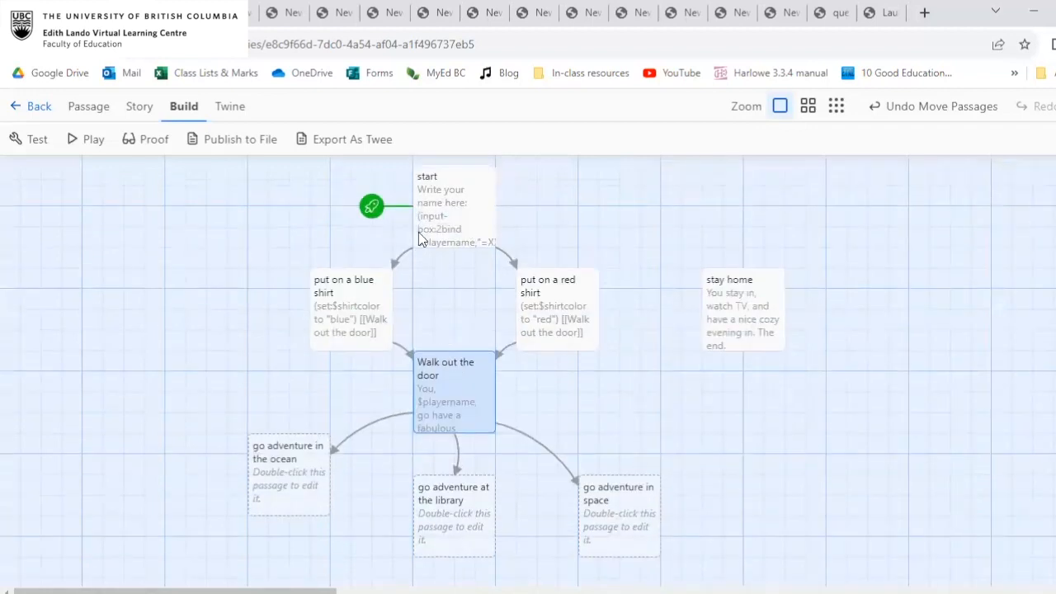
double_click(461, 177)
drag(635, 358, 745, 358)
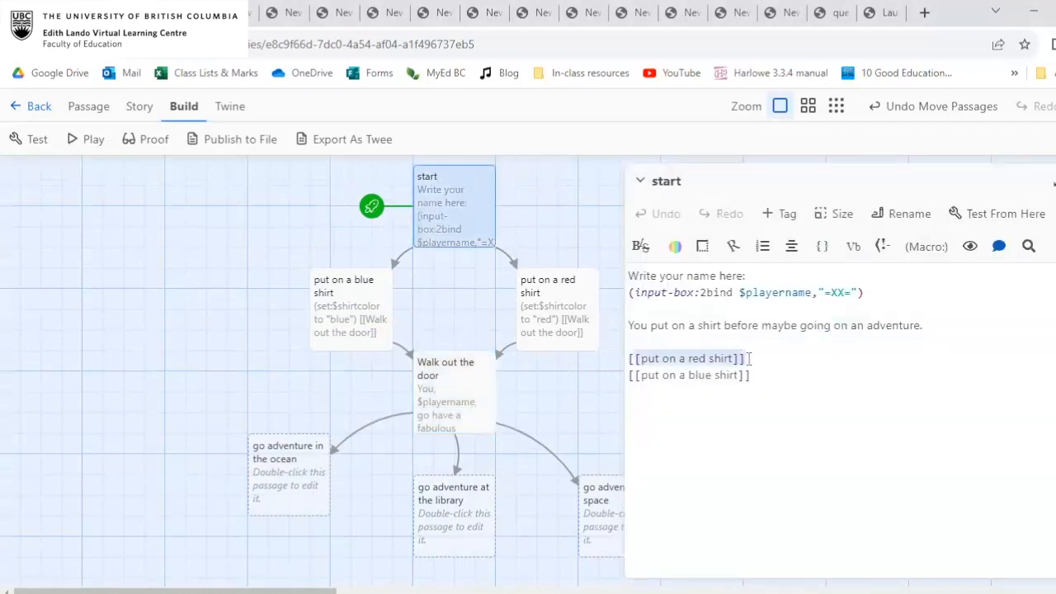
click(638, 386)
click(719, 374)
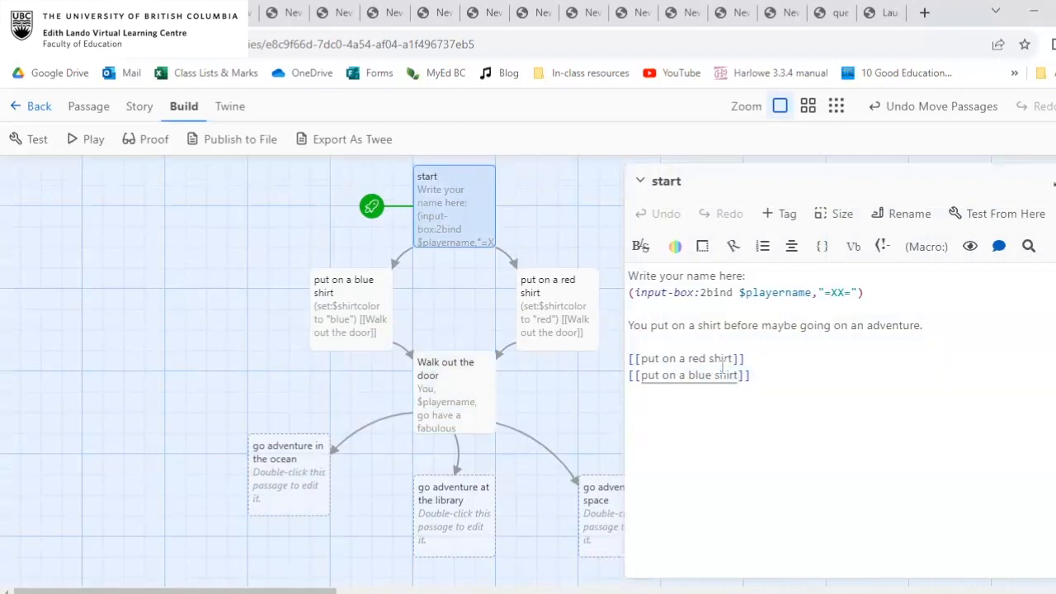
click(801, 367)
click(1053, 183)
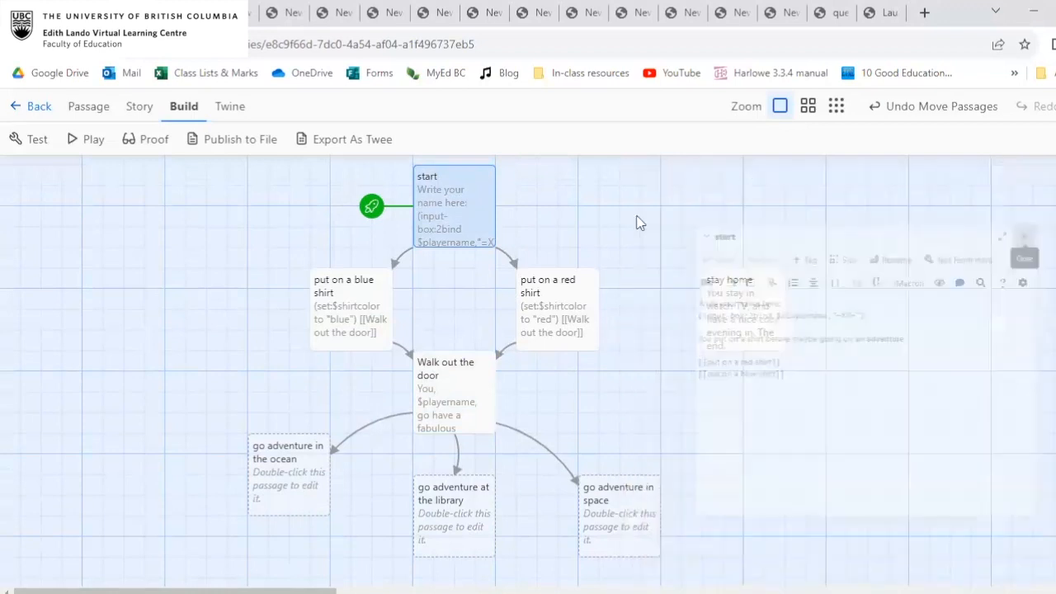
Open the "put on a red shirt" passage and examine the quoted value in its $shirtcolor set macro.
click(585, 315)
double_click(586, 315)
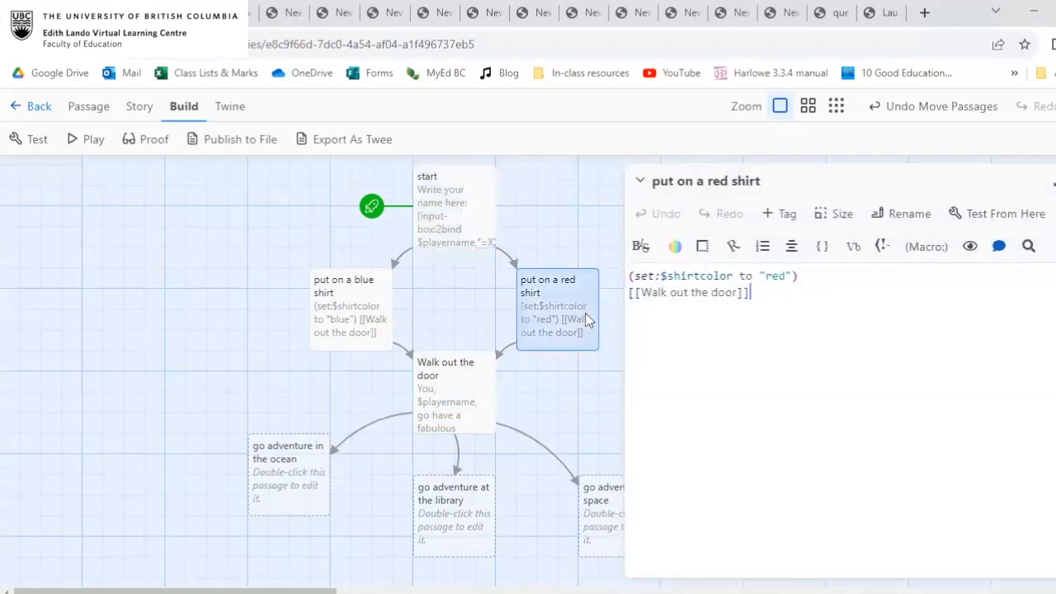
click(812, 272)
drag(762, 274, 791, 274)
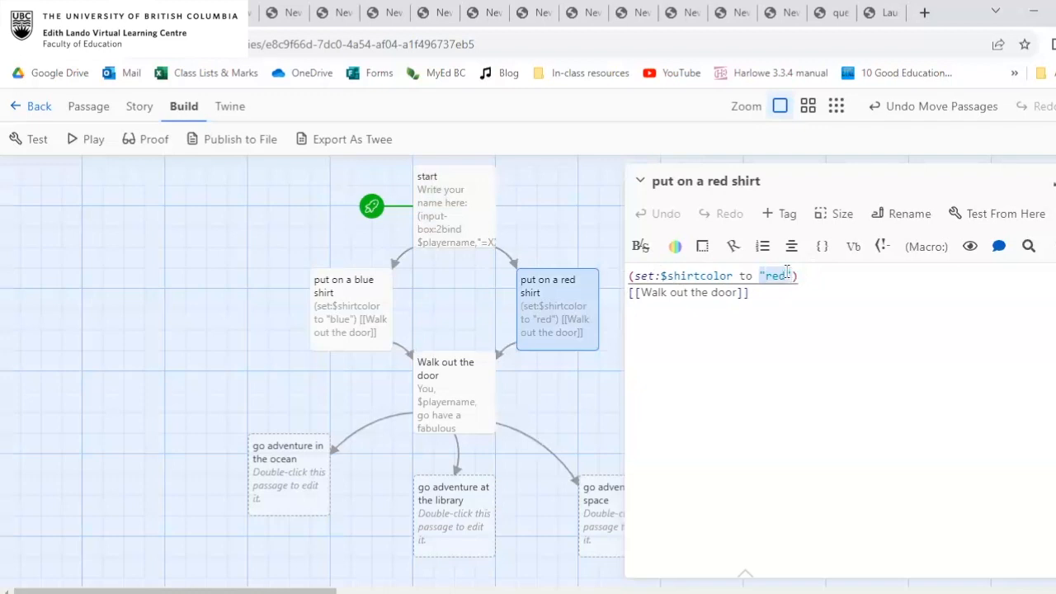
click(791, 275)
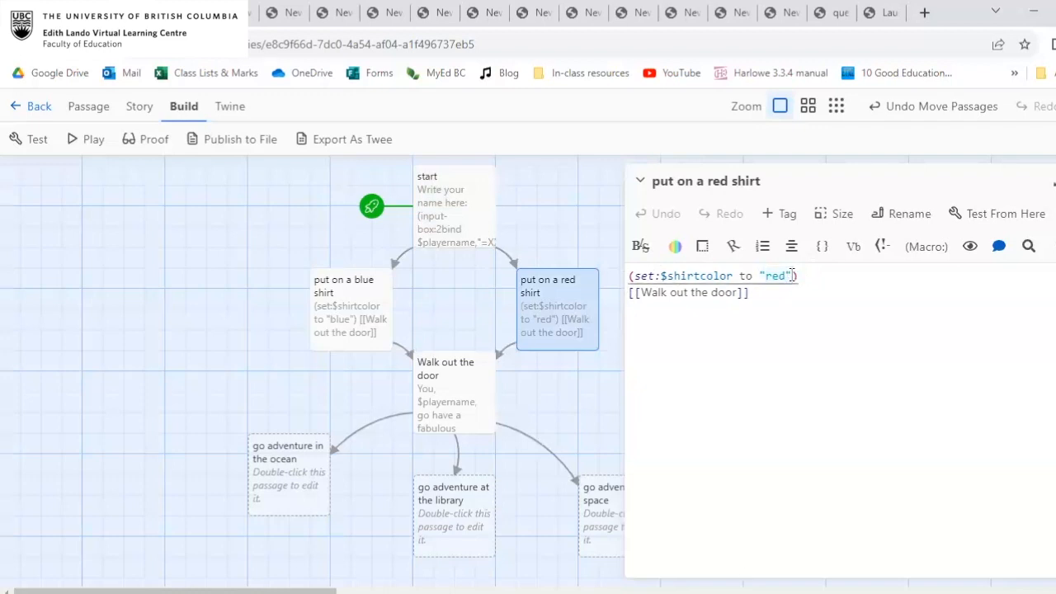
Try the number 5 as the $shirtcolor value in the set macro, and restore the value to "red".
click(812, 268)
drag(792, 276, 760, 276)
text(5)
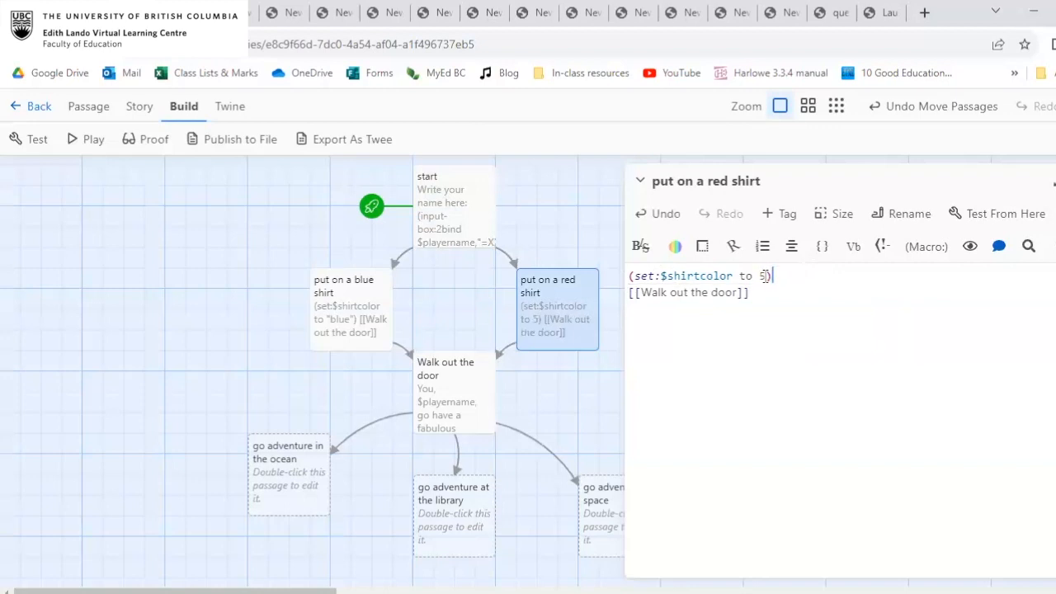
key(BackSpace)
text("red"))
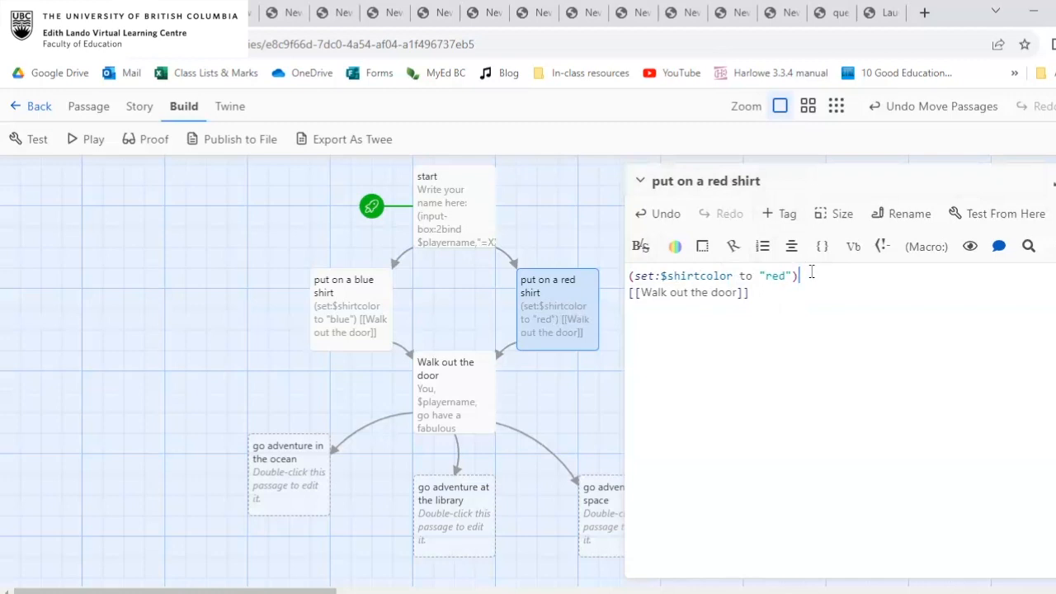
Highlight the "Walk out the door" link below the set macro to examine it.
drag(775, 292, 621, 299)
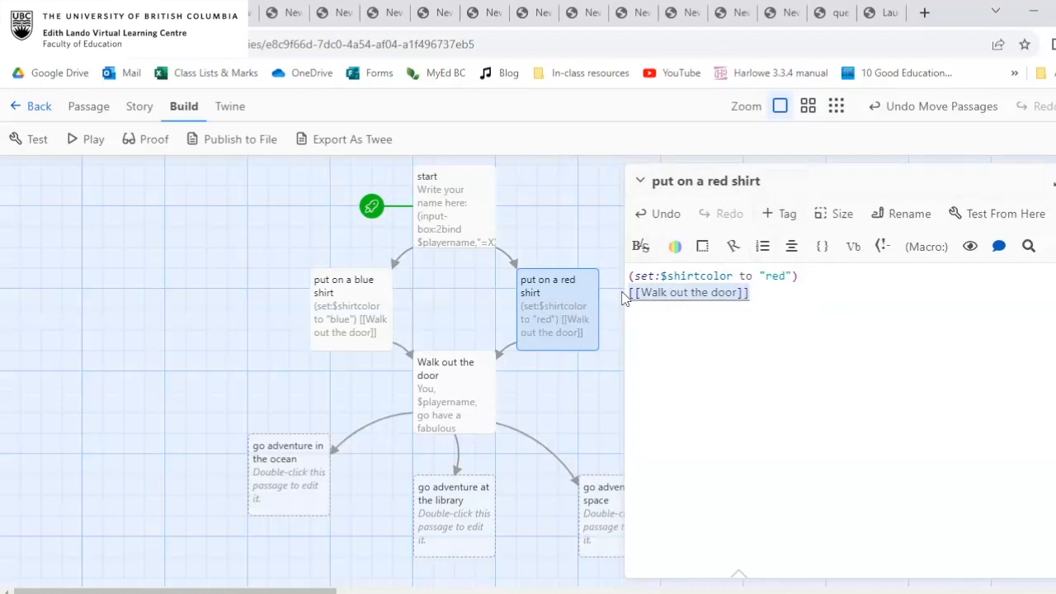
click(717, 334)
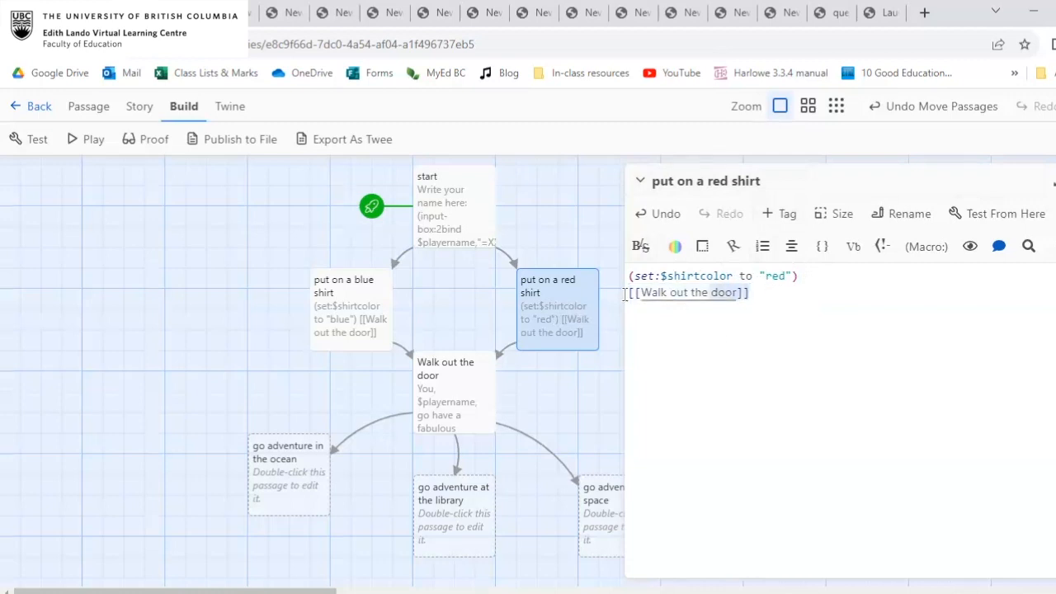
Remove the [[Walk out the door]] link from the "put on a red shirt" passage.
click(783, 290)
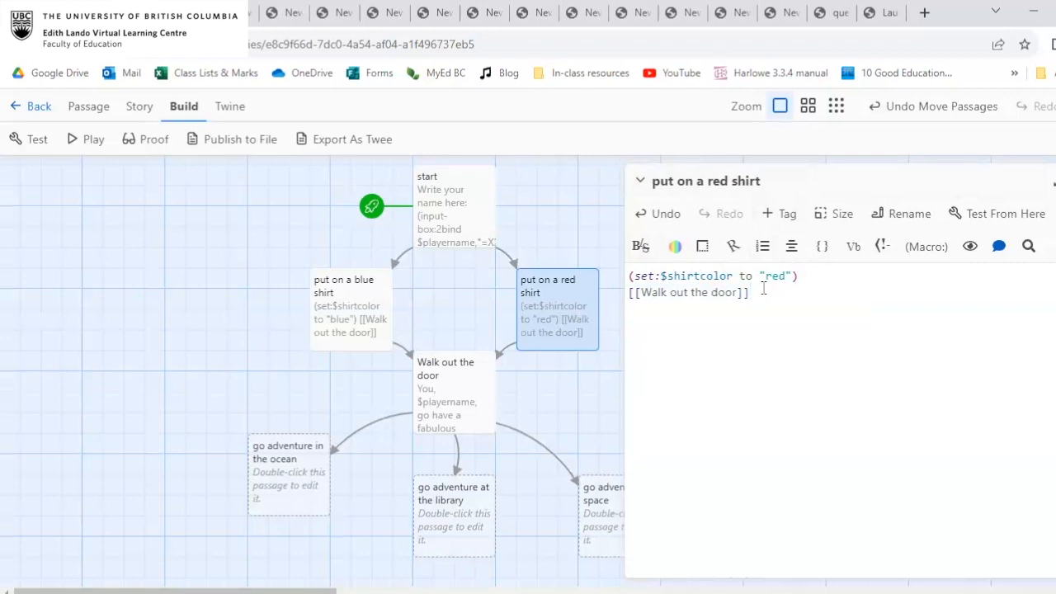
drag(768, 288, 591, 292)
key(ctrl+c)
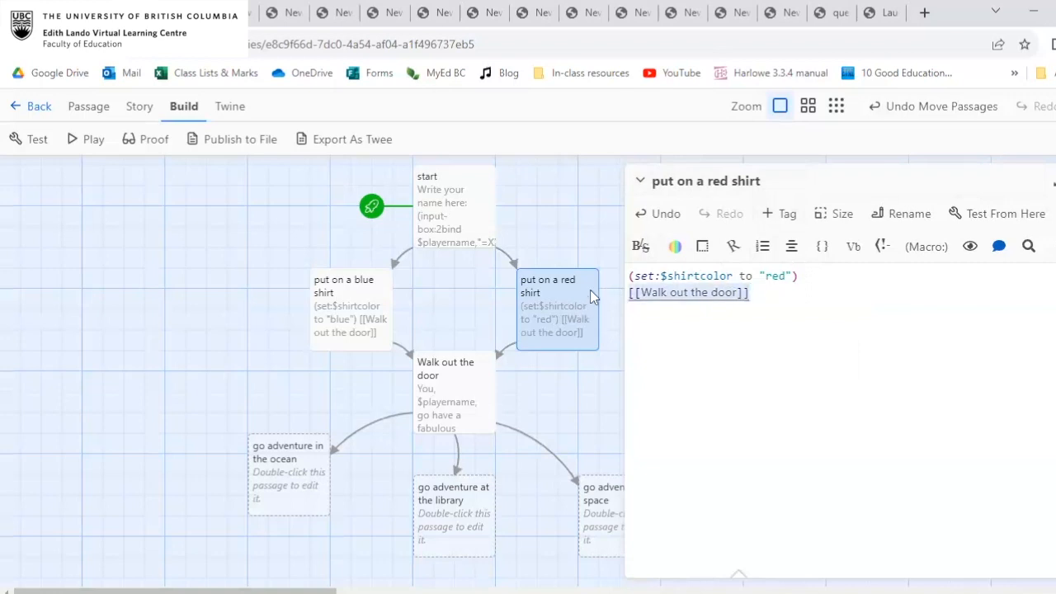
key(BackSpace)
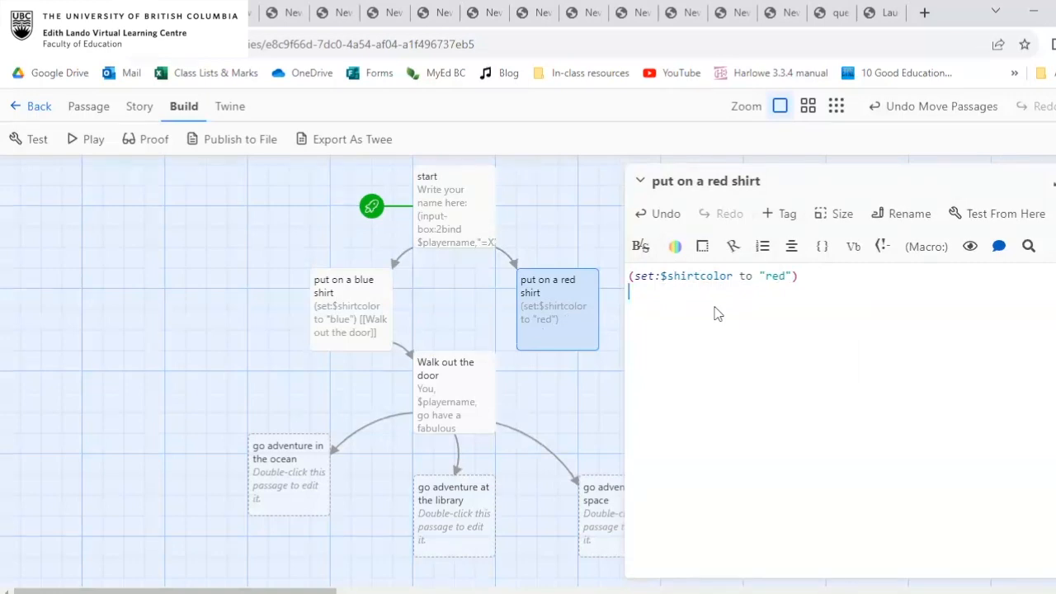
Play the story, follow the "put on a red shirt" link to check the passage without its exit link, and go back one passage.
click(471, 219)
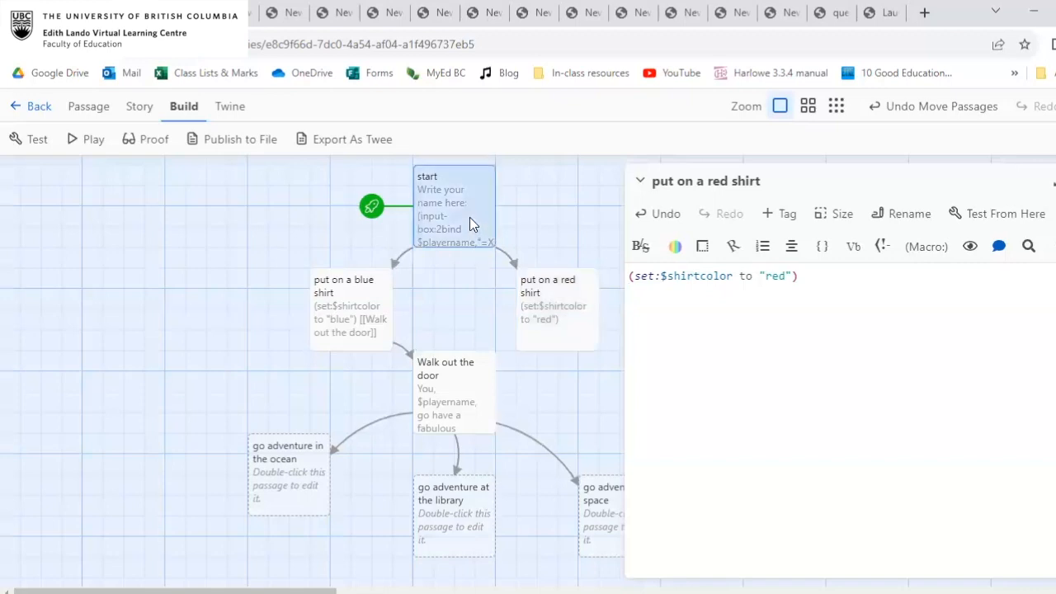
click(93, 139)
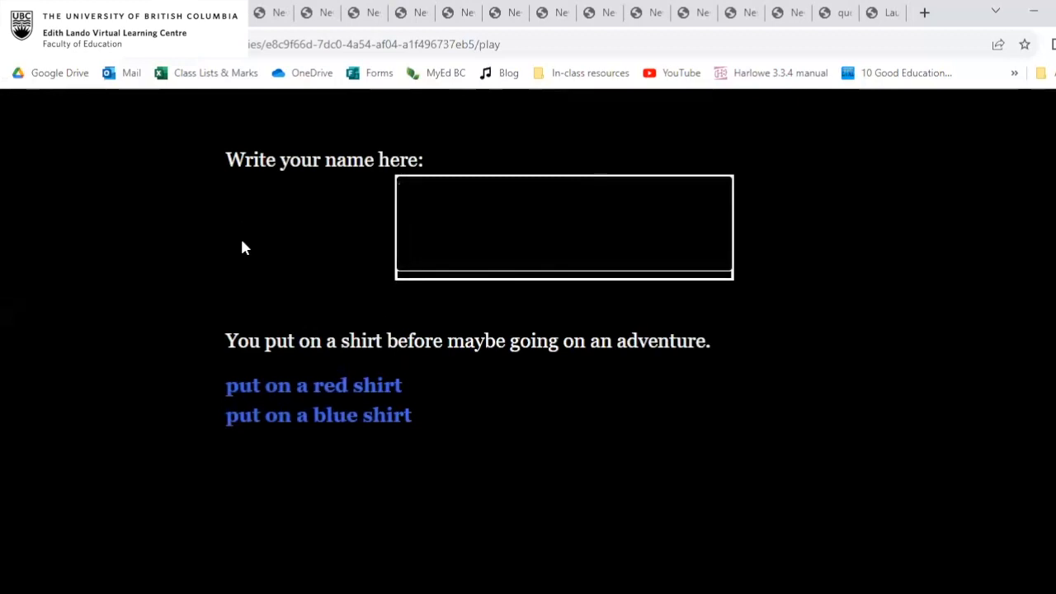
click(337, 389)
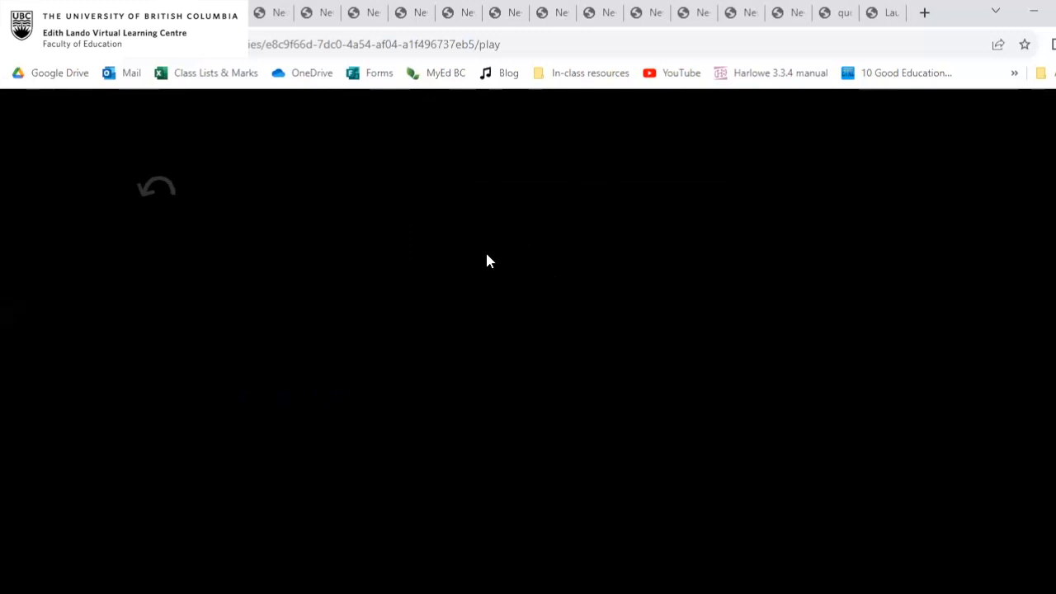
click(173, 194)
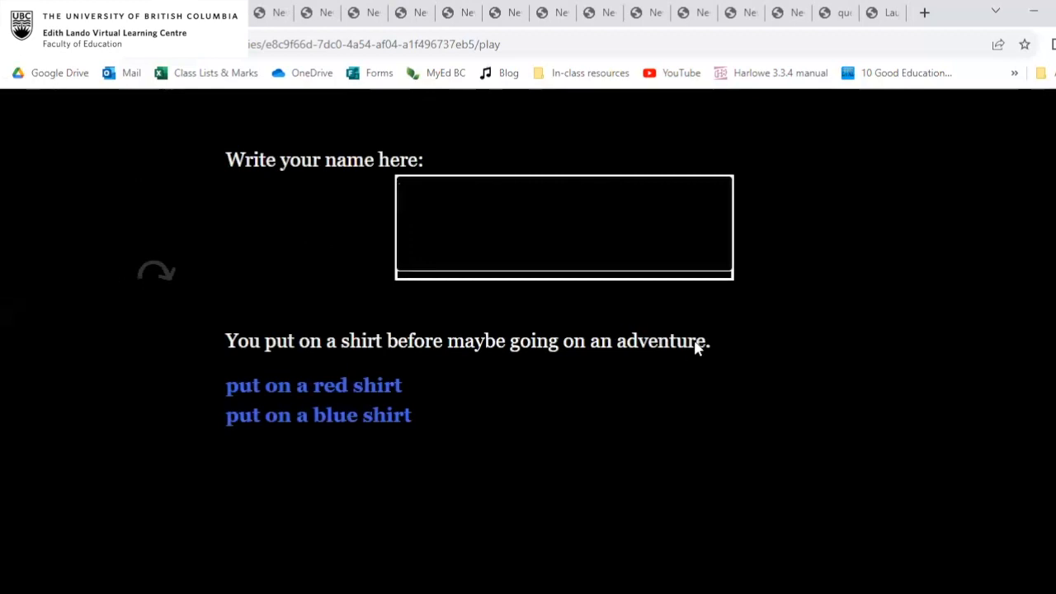
Return to the story editor, restore the [[Walk out the door]] link below the red shirt set macro, and close the passage.
key(ctrl+shift+Tab)
key(Return)
key(ctrl+v)
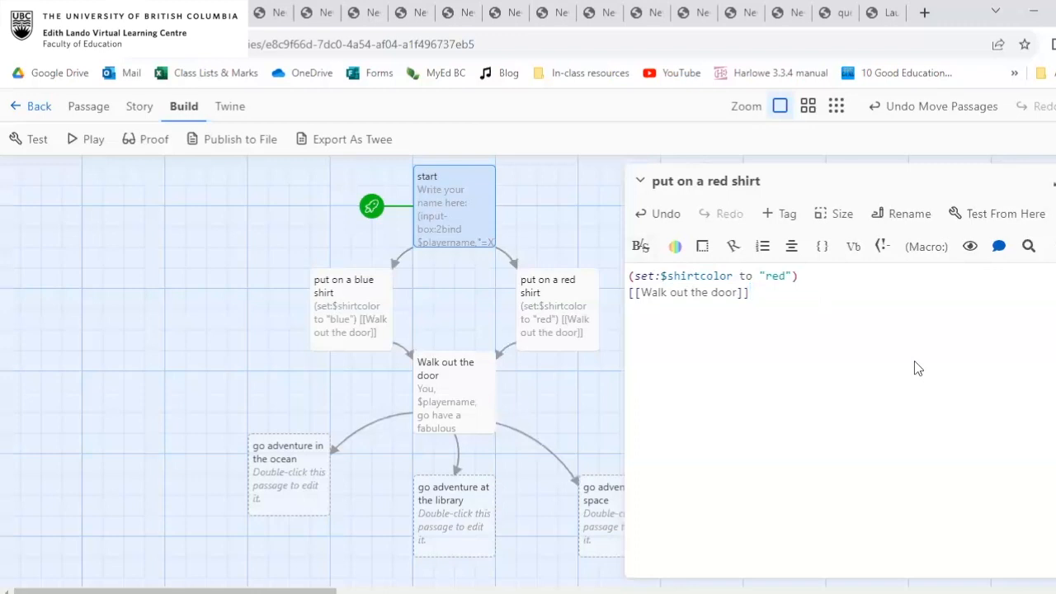
click(1055, 181)
Write "The library door is locked." in the "go adventure at the library" passage and place the cursor before the sentence.
scroll(509, 446, down, 3)
scroll(509, 446, up, 1)
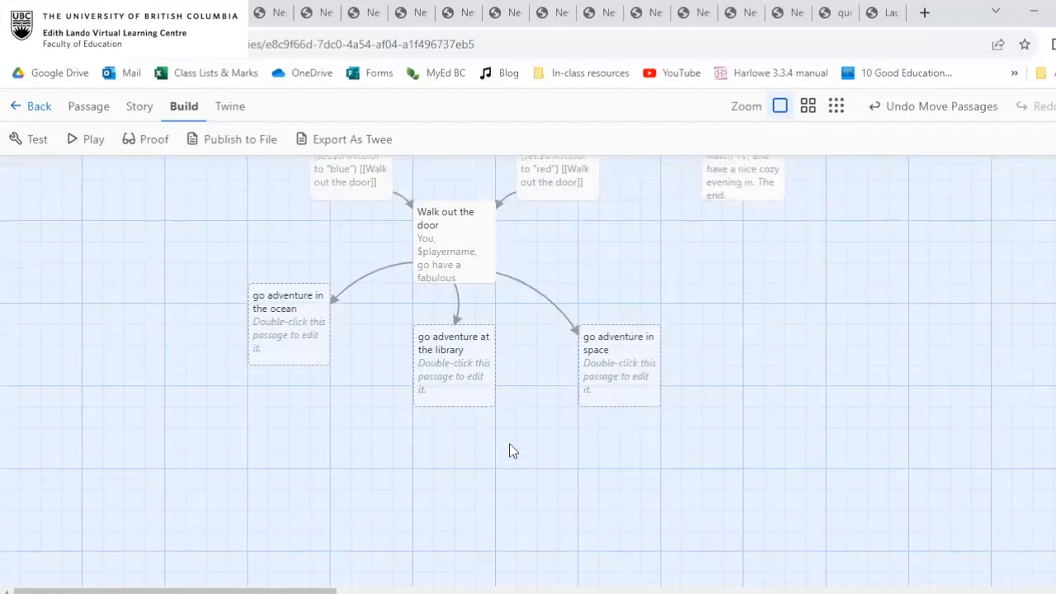
scroll(509, 443, up, 1)
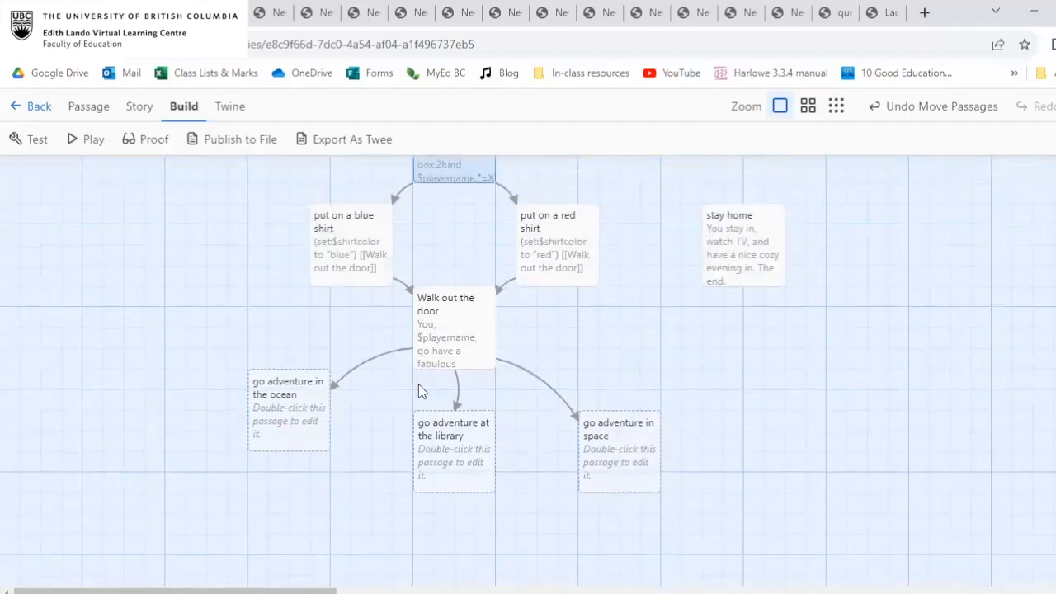
double_click(459, 471)
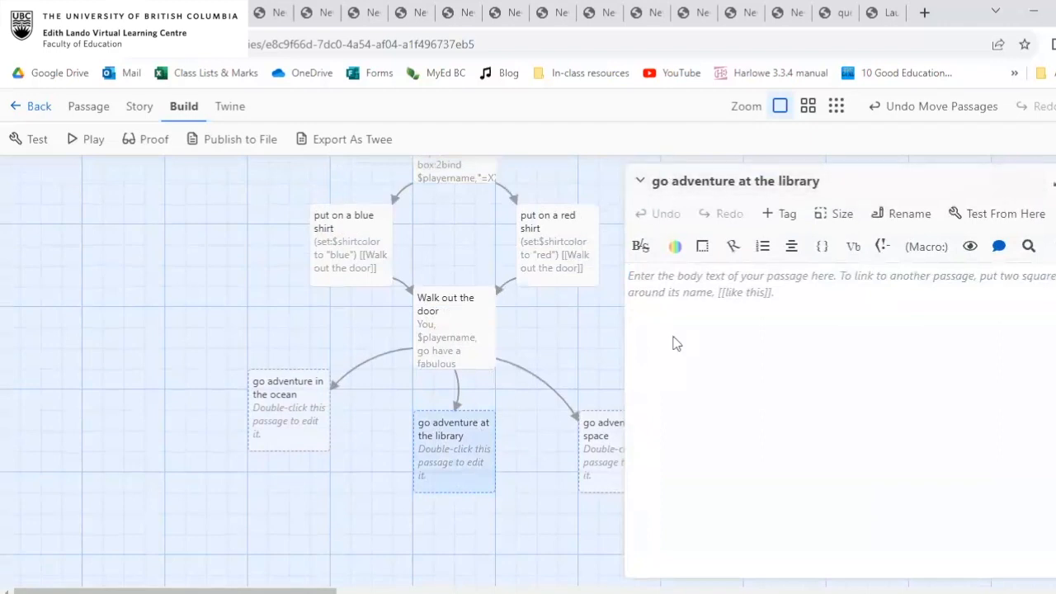
text(T)
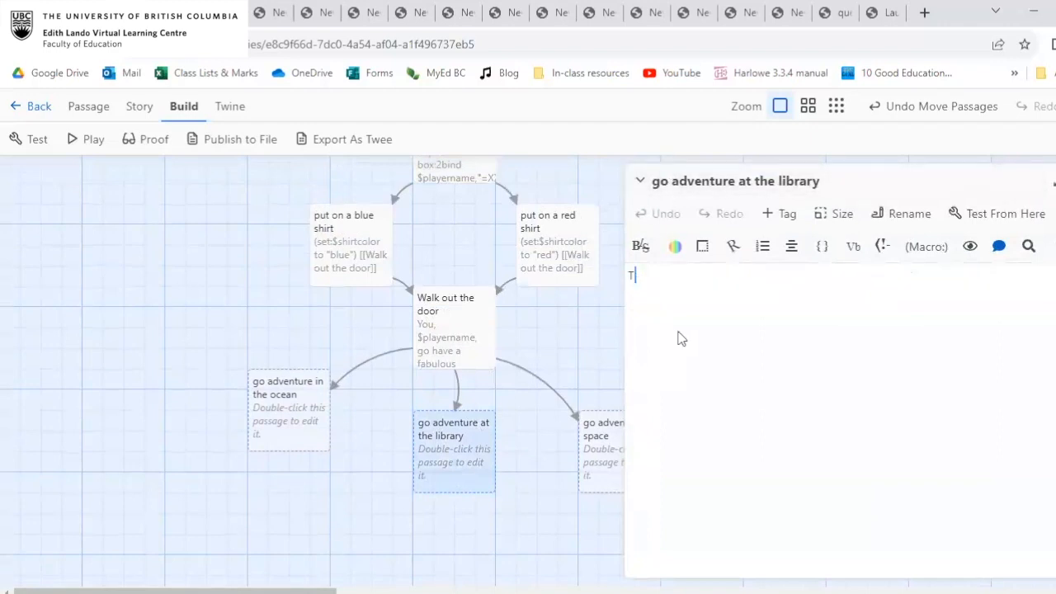
text(he )
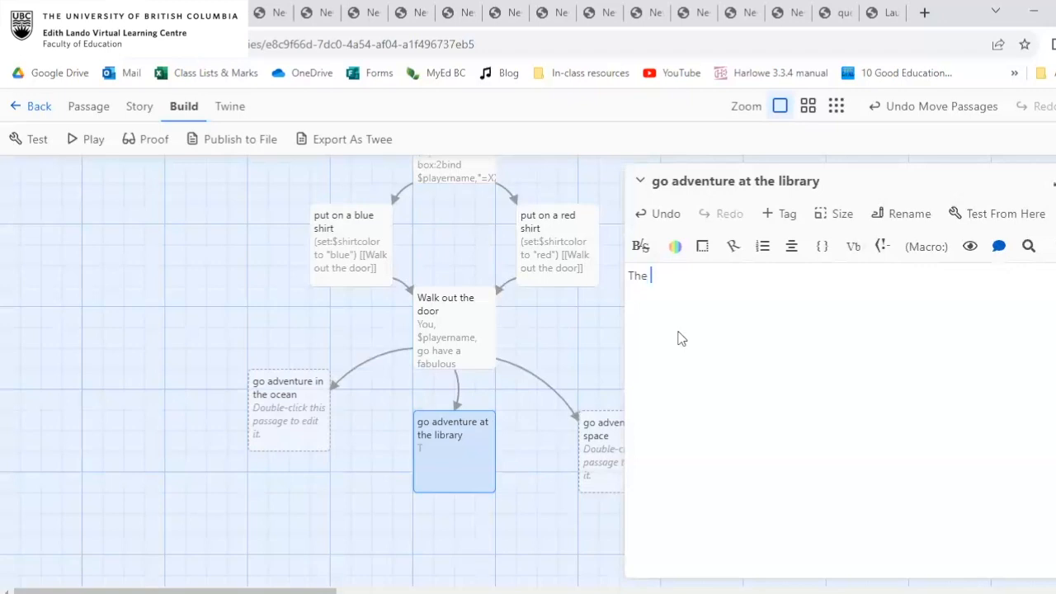
text(library door is locked.)
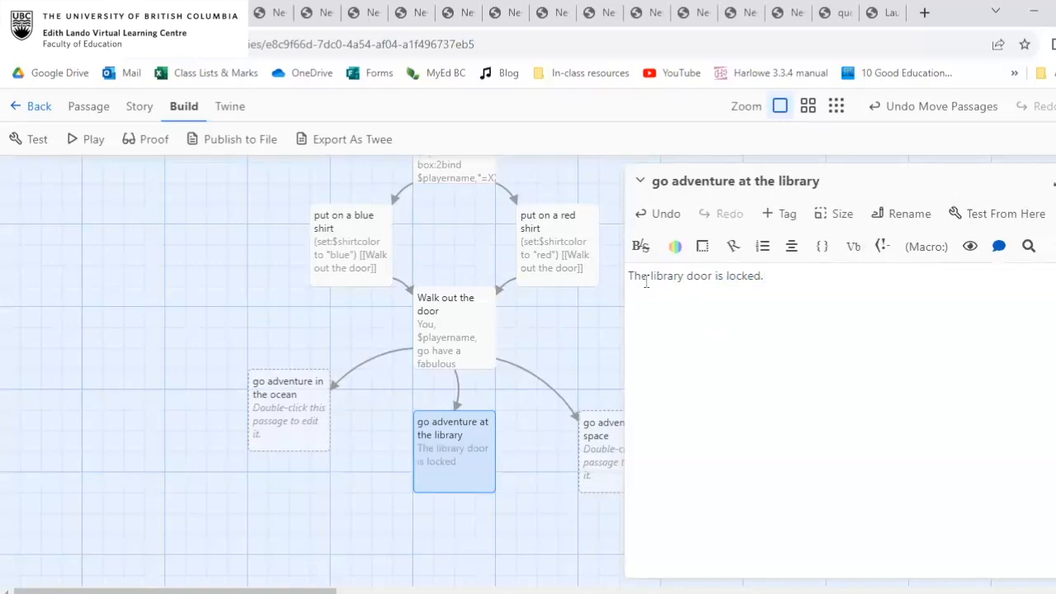
drag(632, 279, 782, 272)
click(782, 272)
key(Home)
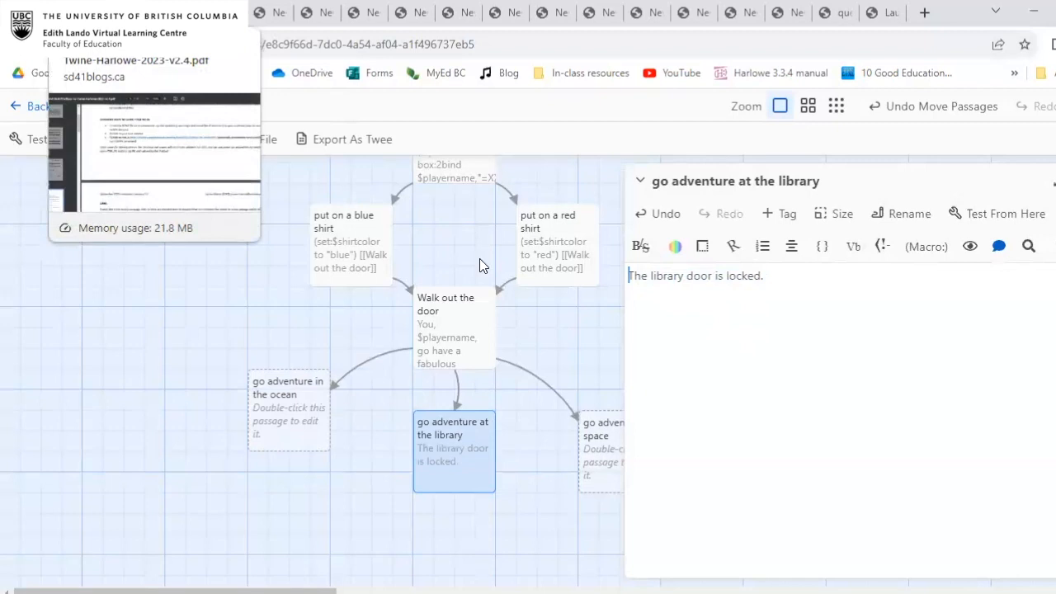
Switch to the Twine resources web page and open "Tips, Tricks, and Best Practices for Twine Harlowe 2023 v2.4".
scroll(484, 266, down, 4)
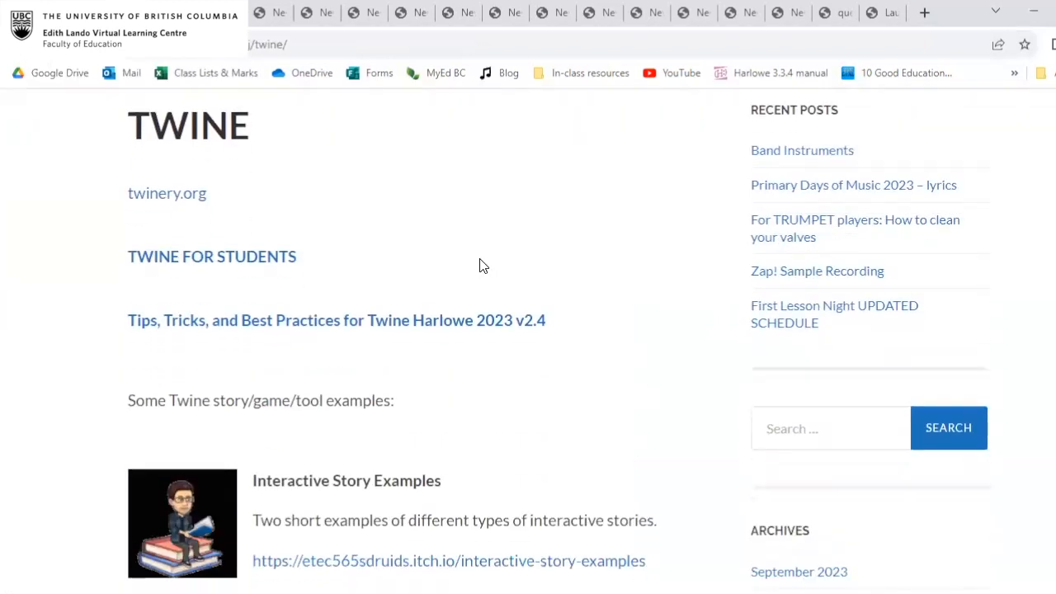
scroll(483, 265, down, 1)
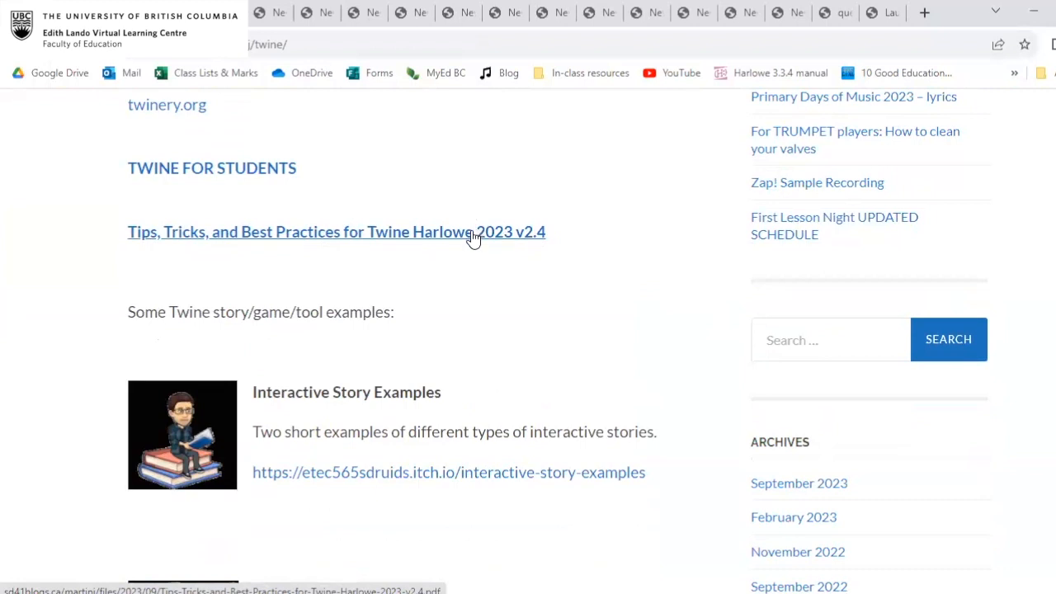
click(472, 238)
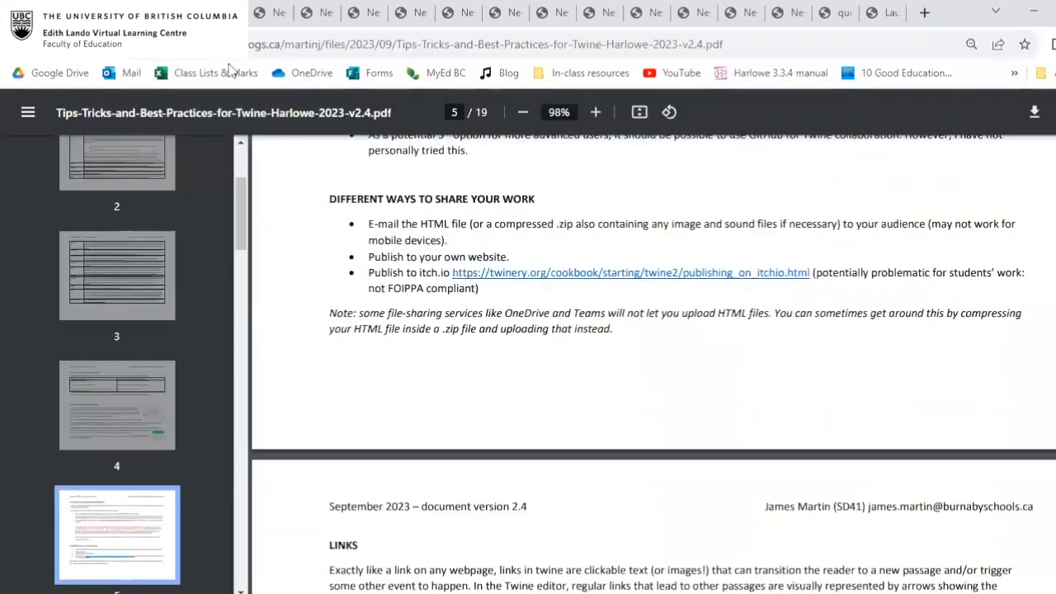
Examine the guide's table of contents and its Important Twine Vocabulary and Concepts tables.
scroll(650, 388, up, 20)
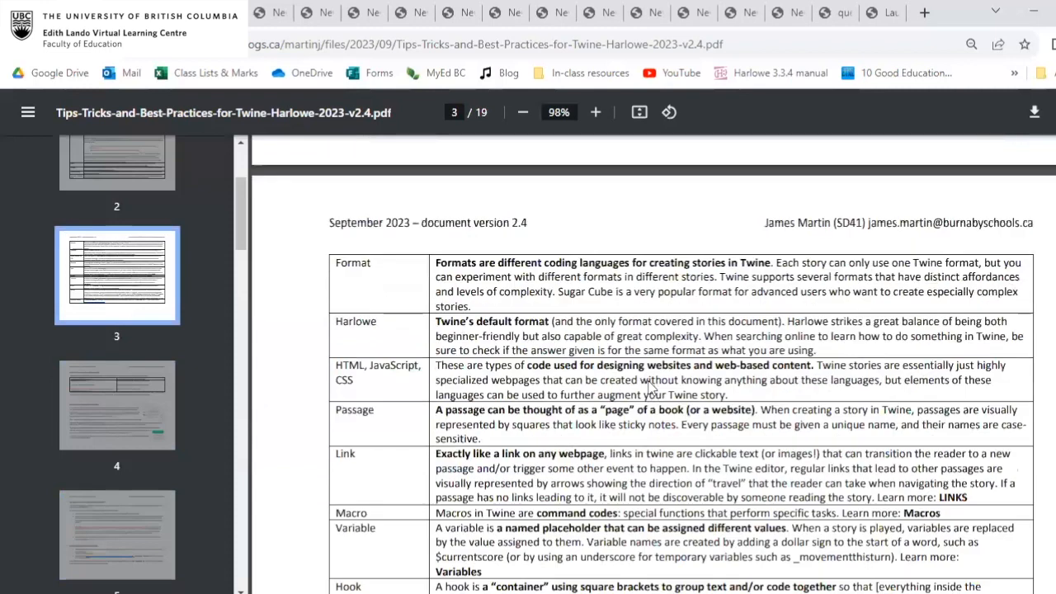
scroll(649, 388, up, 5)
scroll(649, 388, down, 6)
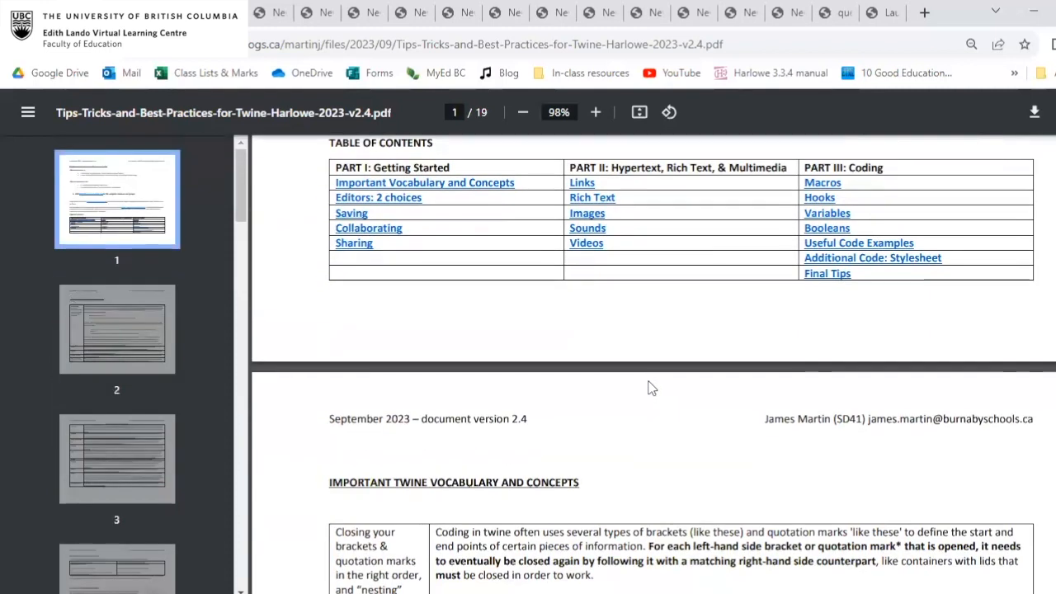
scroll(649, 387, down, 2)
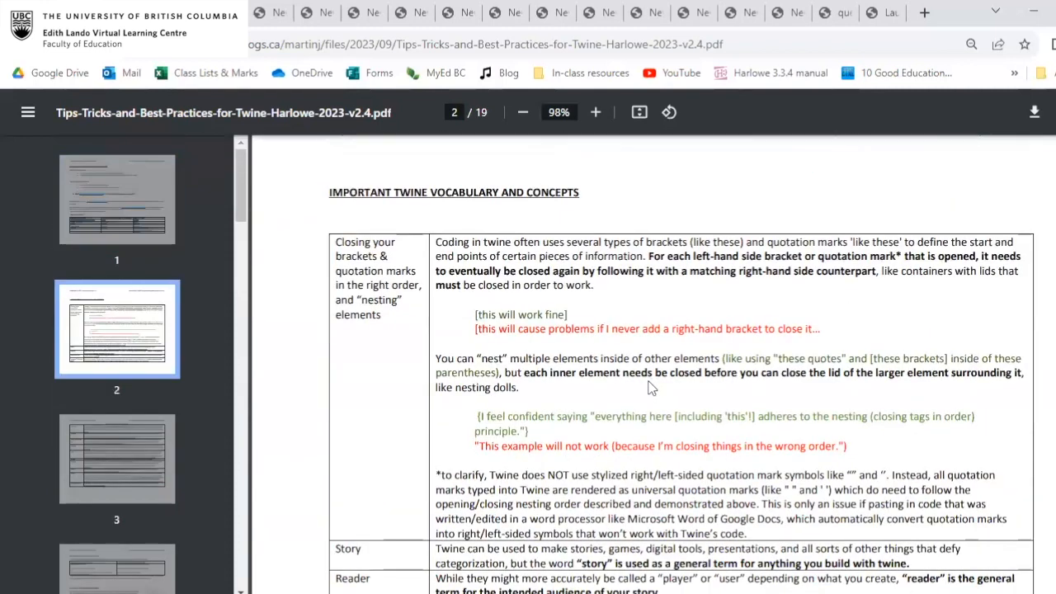
scroll(649, 388, down, 3)
scroll(649, 388, down, 10)
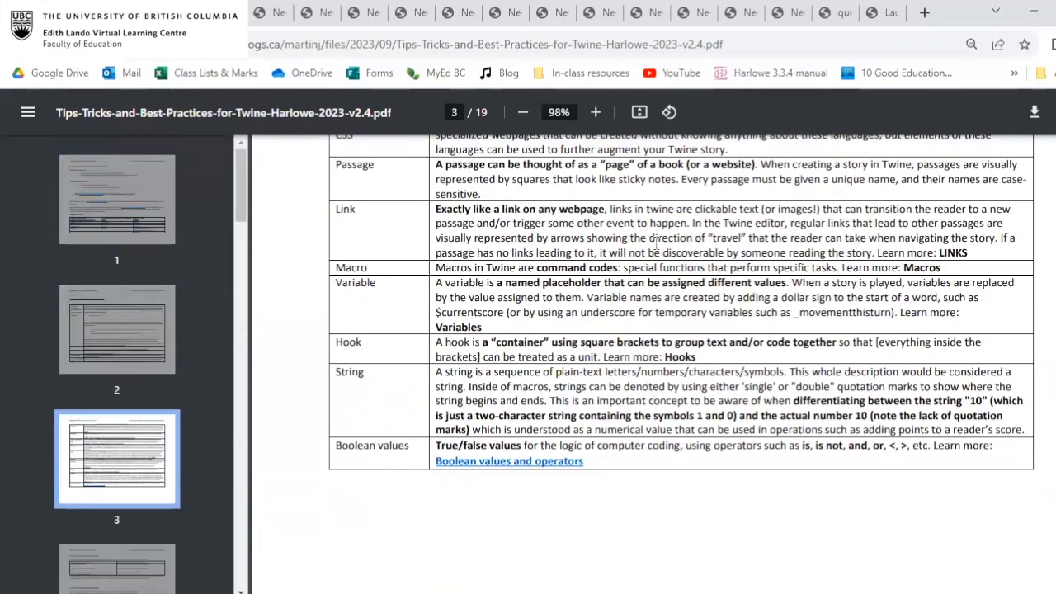
scroll(672, 262, down, 1)
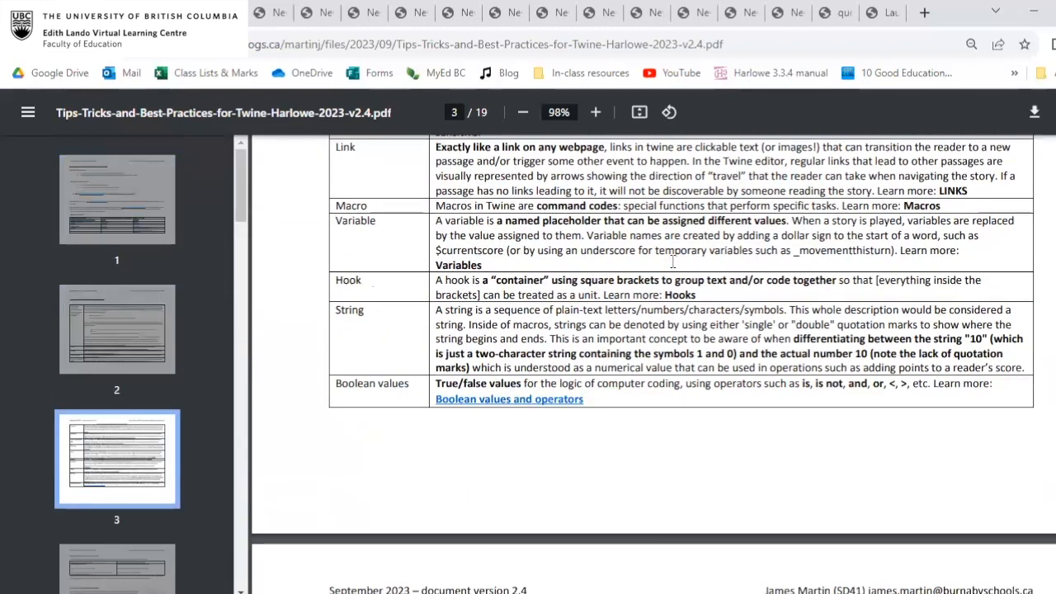
Read through the guide's saving and collaboration sections and examine the simple, named and coded link examples.
scroll(673, 263, down, 1)
scroll(672, 263, down, 6)
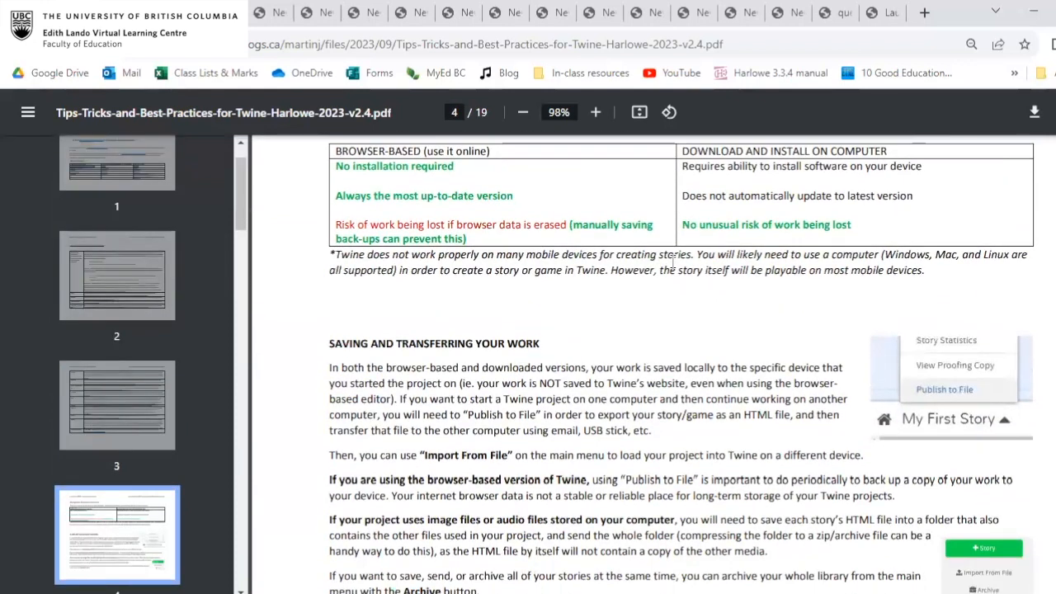
scroll(672, 262, down, 11)
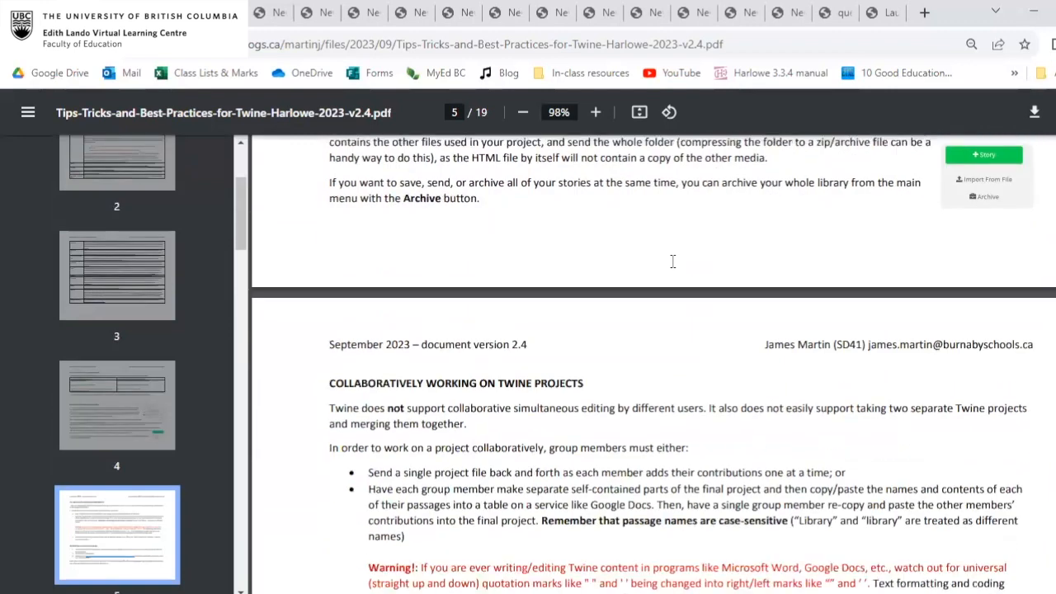
scroll(672, 262, down, 6)
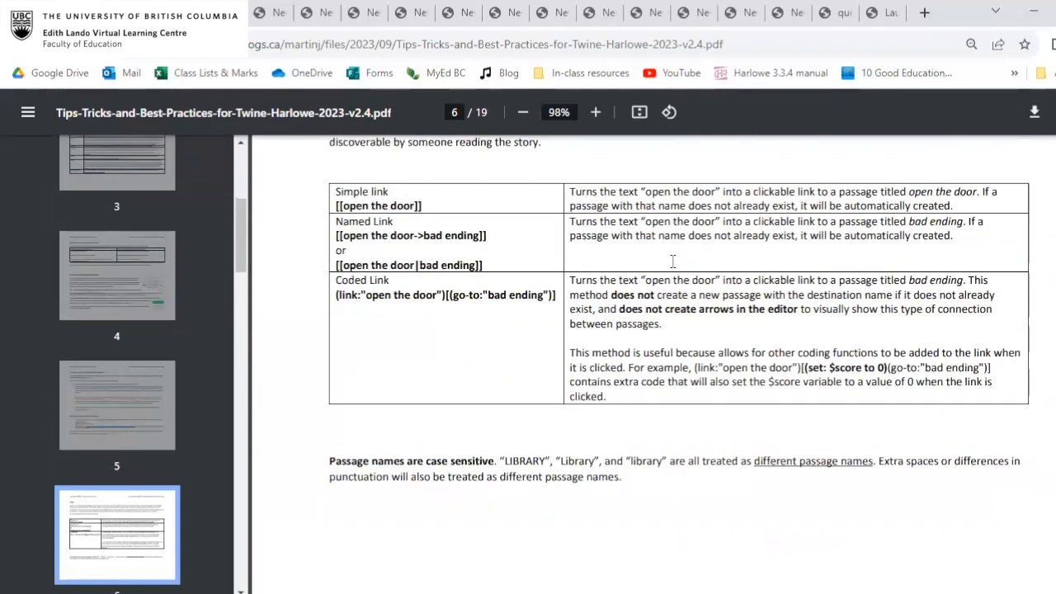
scroll(673, 262, down, 1)
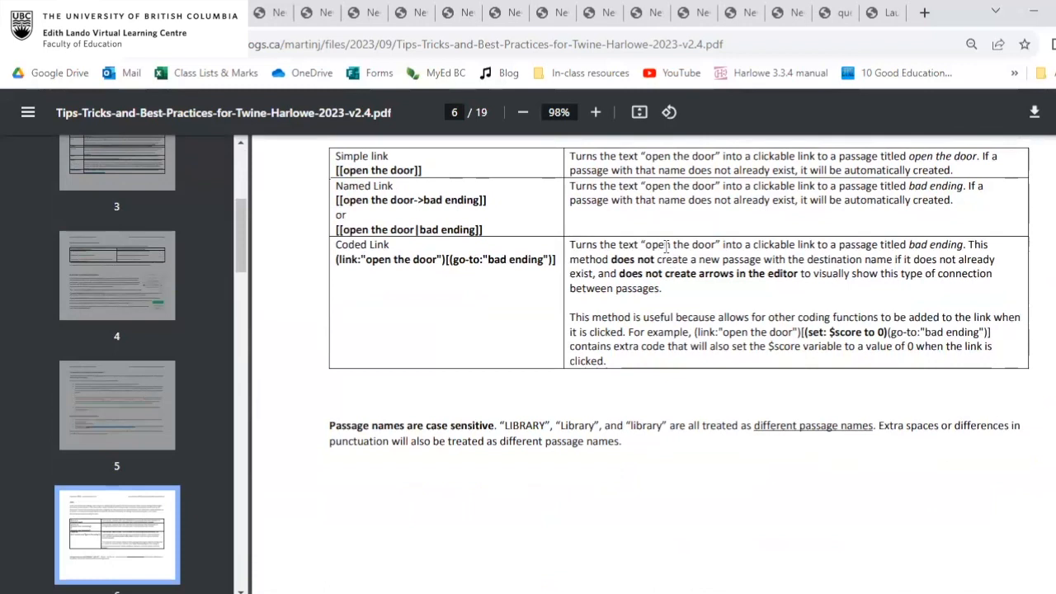
scroll(666, 247, down, 1)
scroll(666, 247, up, 1)
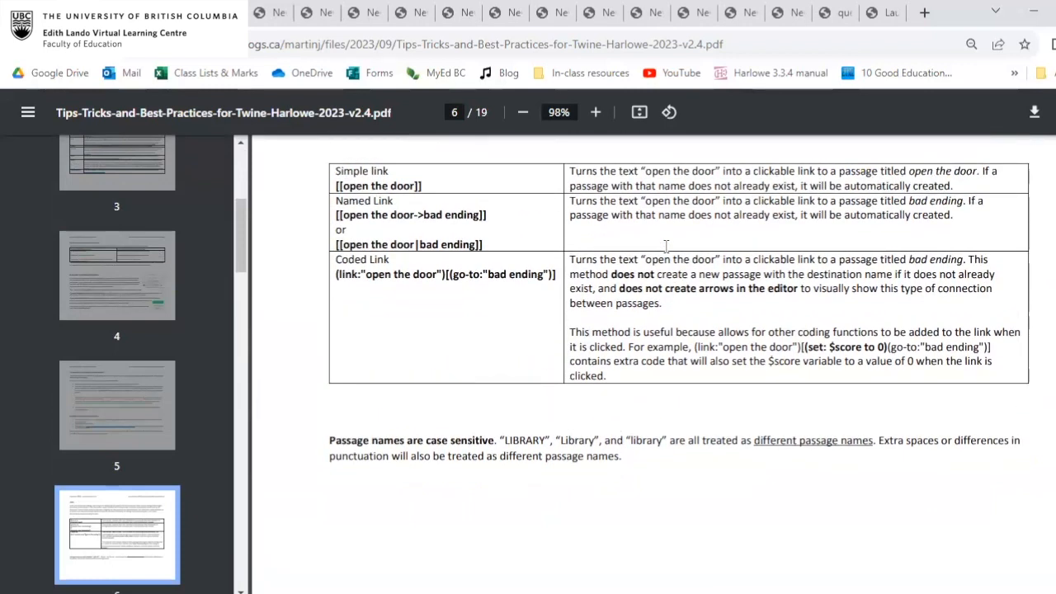
Look over the guide's sections on adding images, audio and videos to a story.
scroll(665, 247, down, 15)
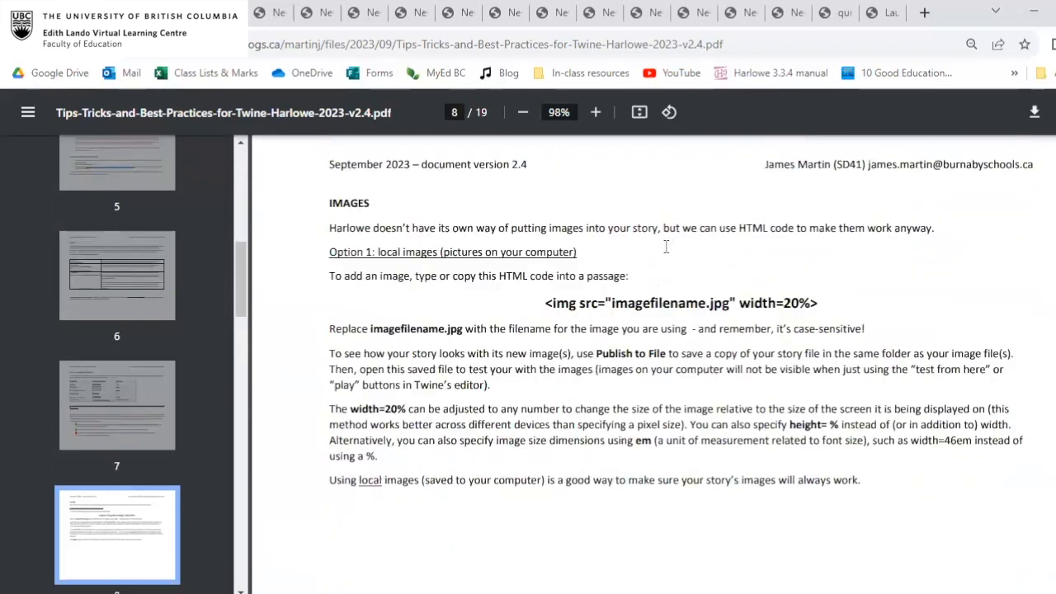
scroll(567, 337, down, 4)
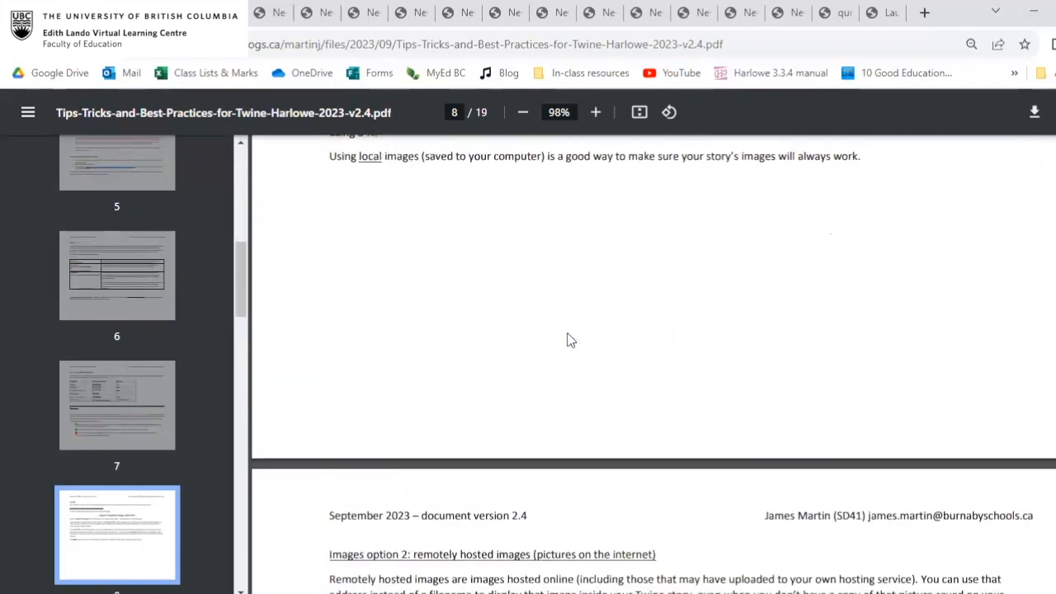
scroll(567, 338, down, 4)
scroll(567, 338, down, 10)
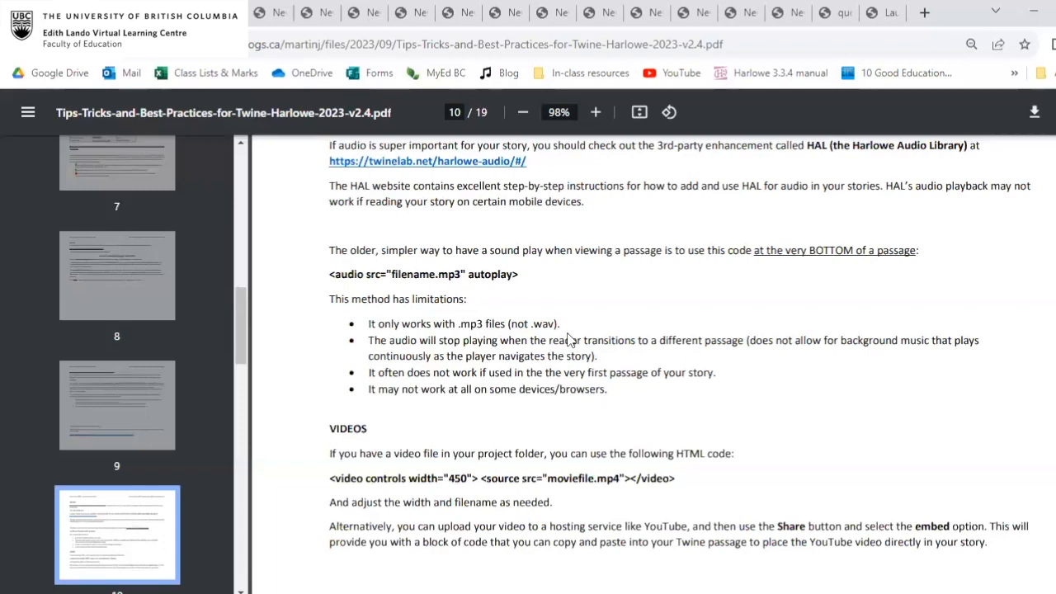
Review the guide's sections on hooks, variables, and Boolean values and operators.
scroll(568, 338, down, 4)
scroll(567, 339, down, 6)
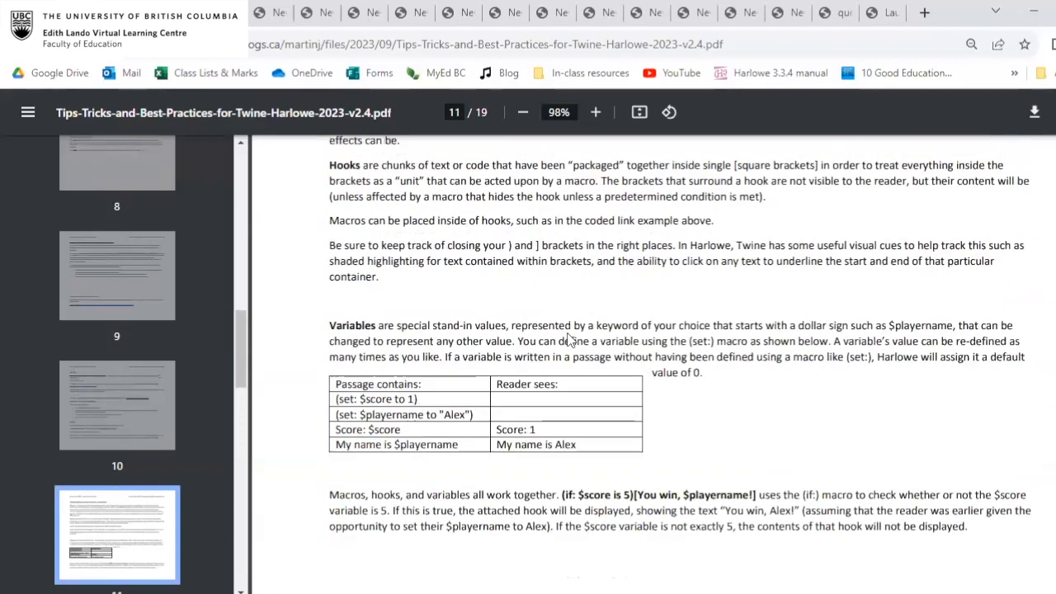
scroll(567, 338, down, 7)
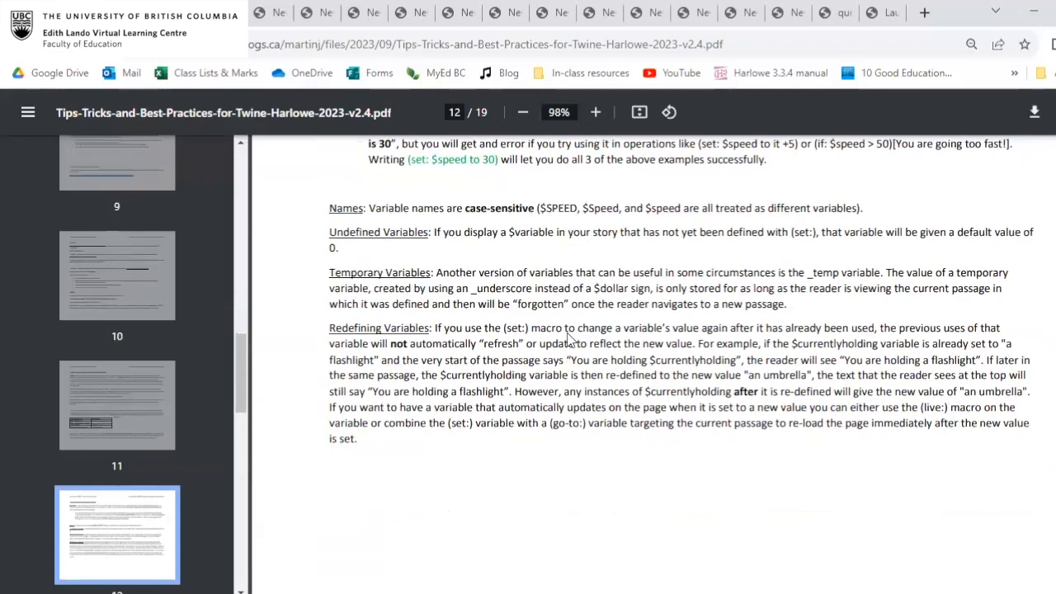
scroll(568, 339, down, 3)
scroll(567, 339, down, 16)
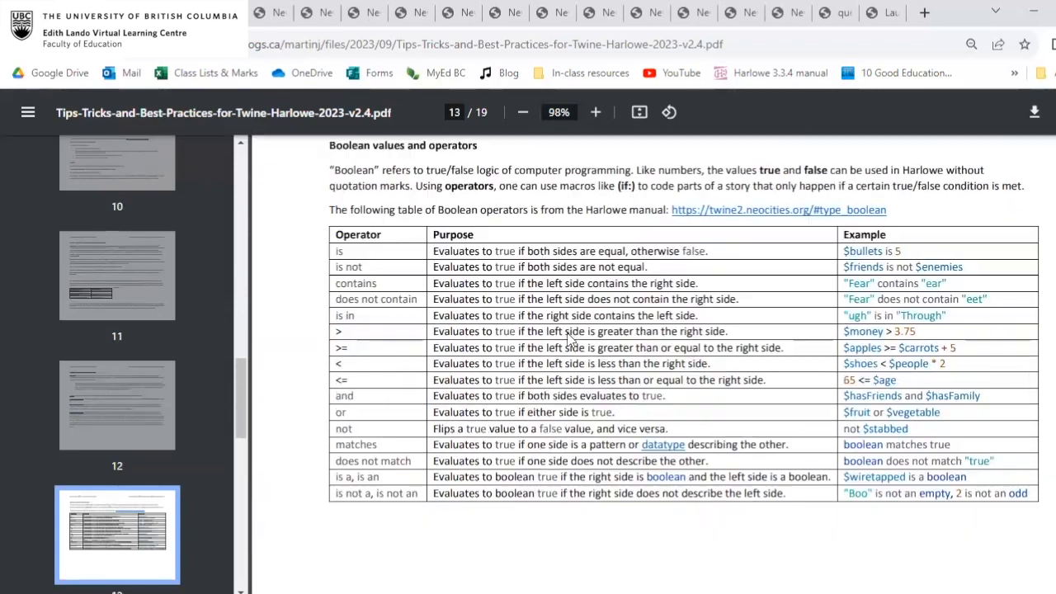
scroll(568, 338, down, 1)
scroll(568, 338, up, 20)
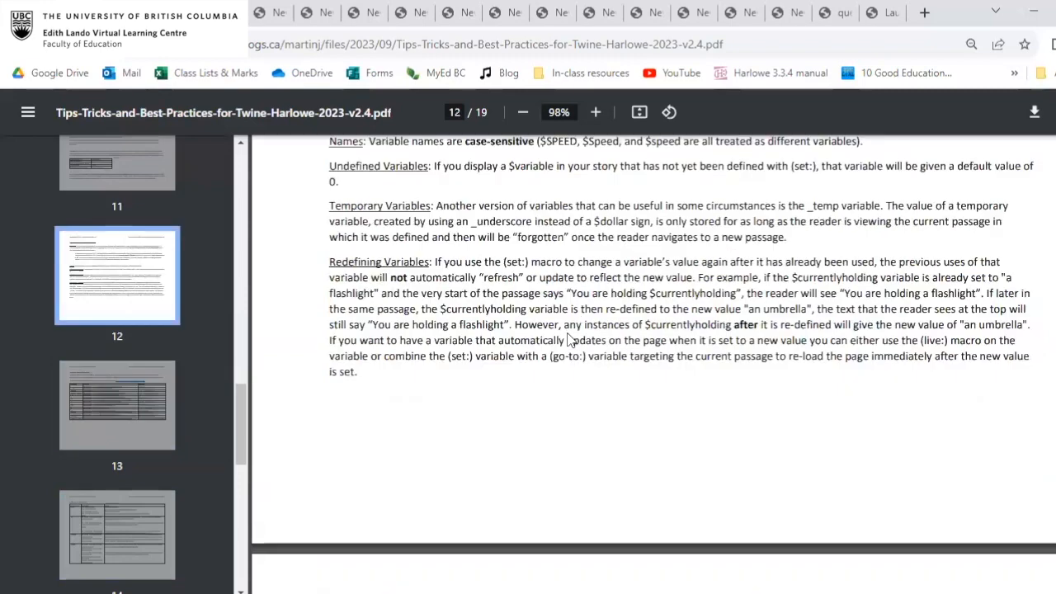
Return to the guide's first page and examine its introduction and the link to the complete Harlowe user guide.
scroll(568, 339, up, 20)
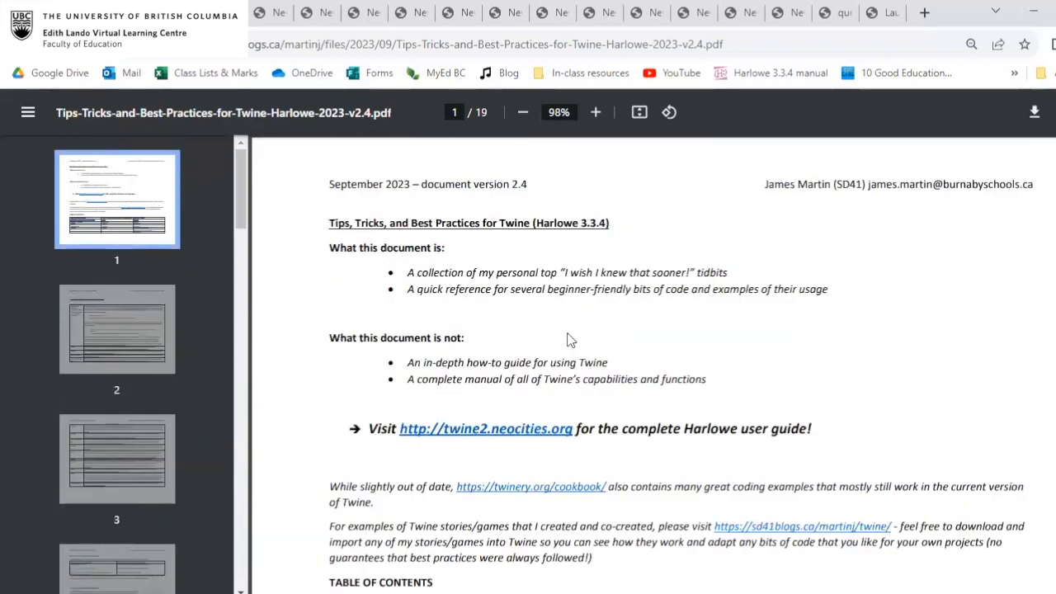
scroll(568, 339, down, 1)
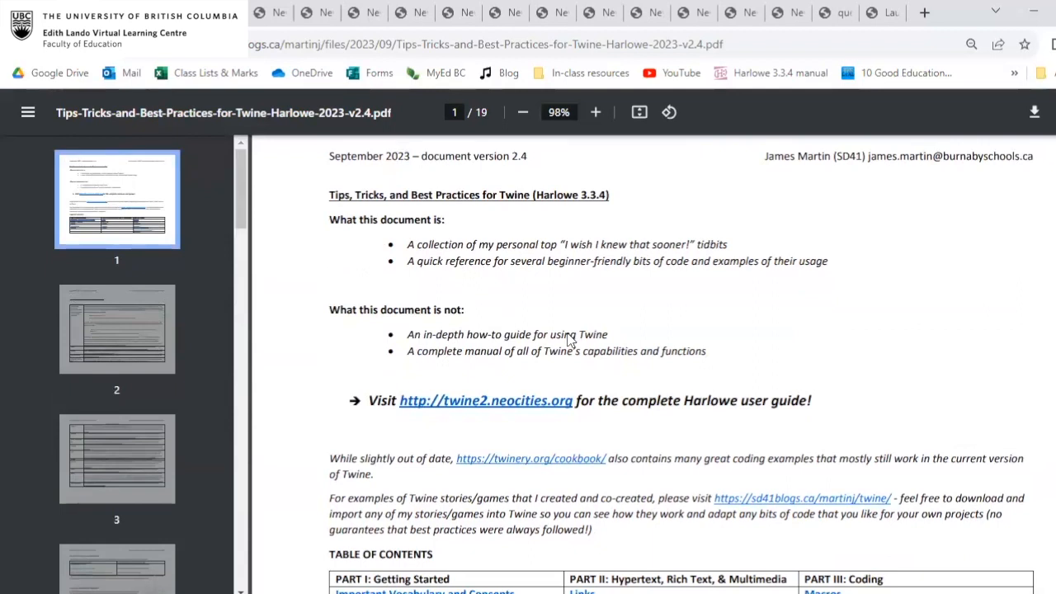
scroll(568, 339, down, 3)
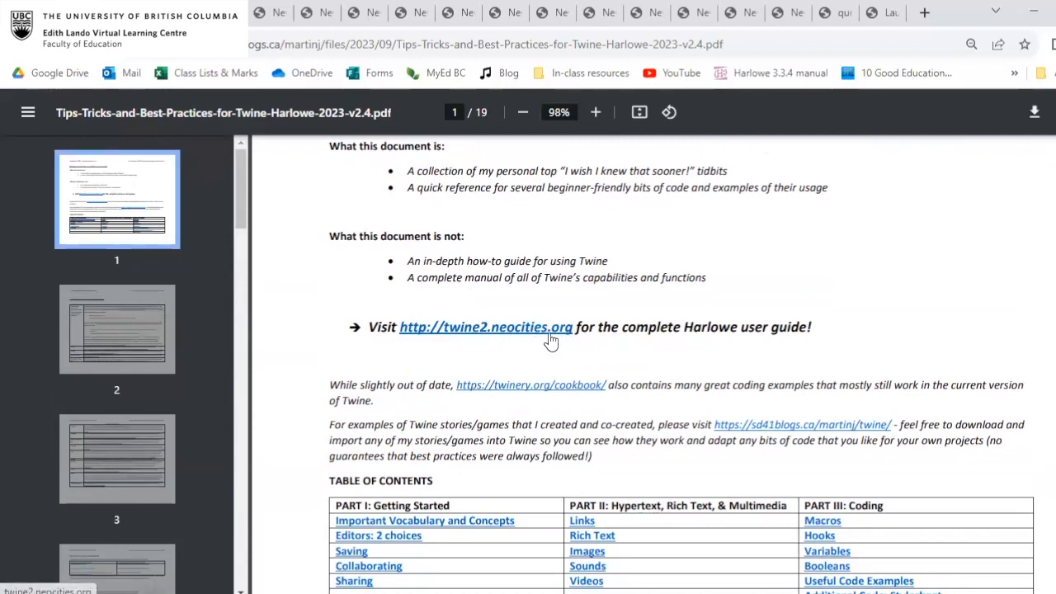
double_click(736, 322)
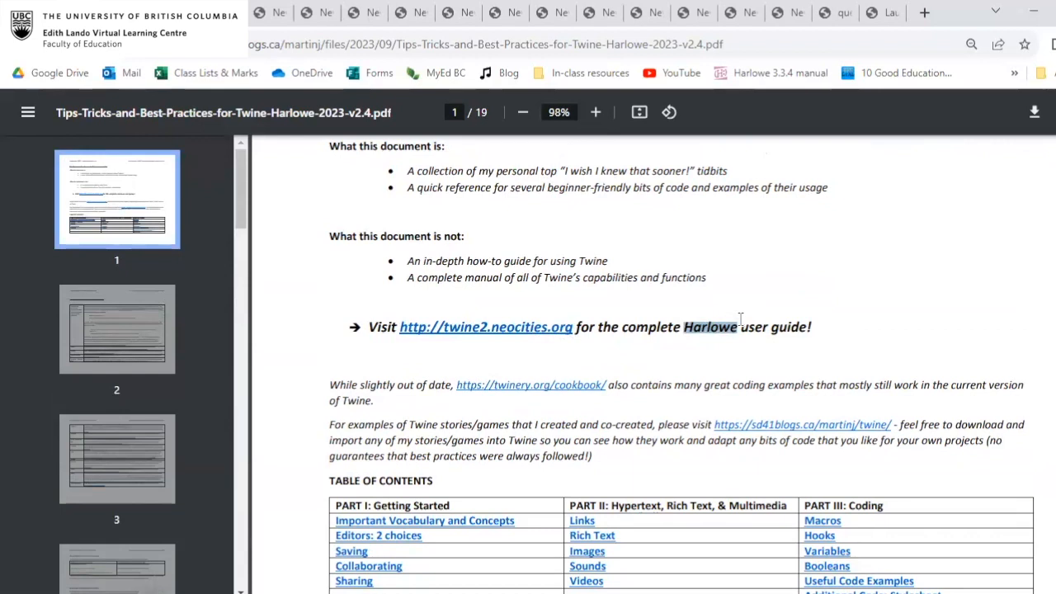
click(742, 320)
drag(786, 320, 732, 323)
click(684, 327)
click(740, 326)
click(788, 327)
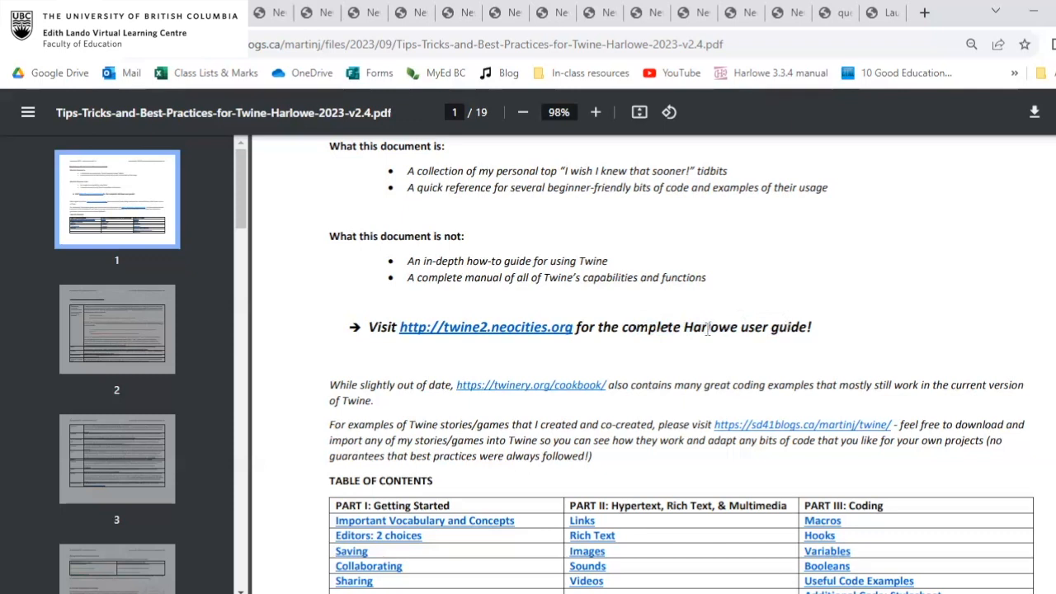
Switch back to Twine and add the condition (if:$key is true) with an empty hook above the library passage's locked-door sentence.
click(219, 13)
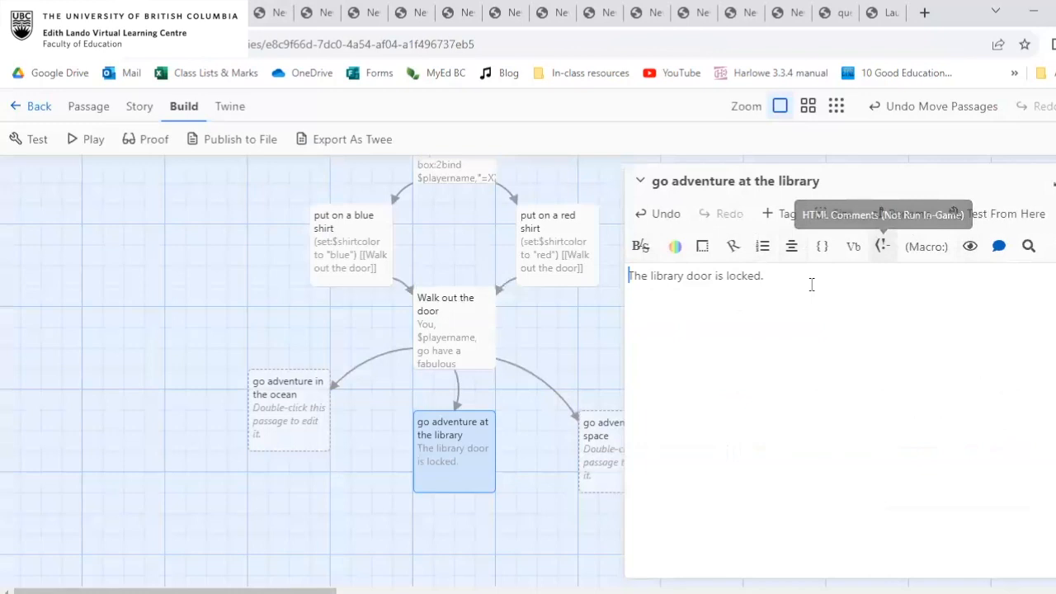
click(830, 282)
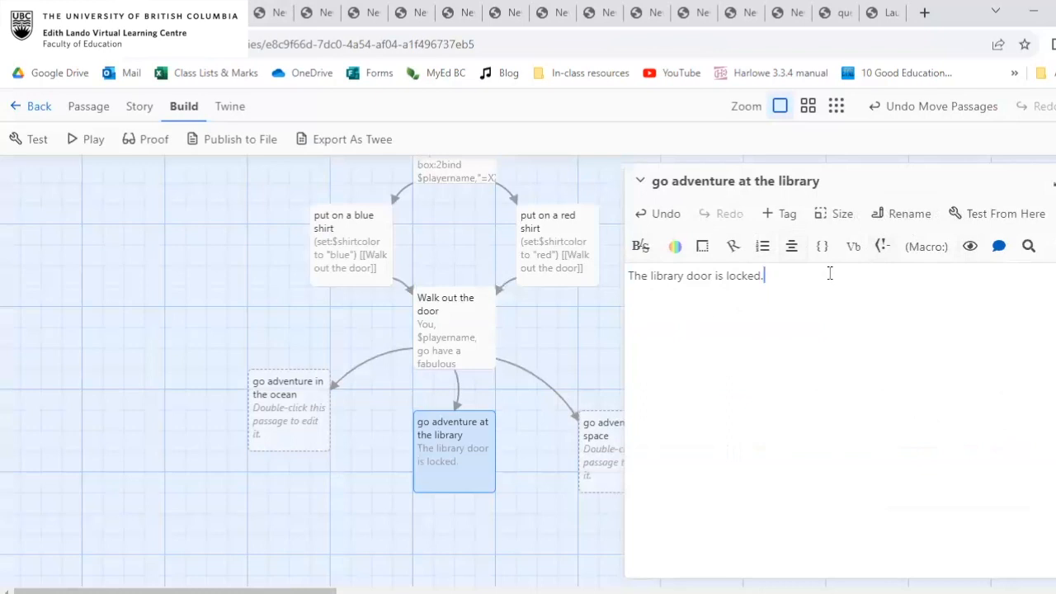
click(629, 277)
text((if:)
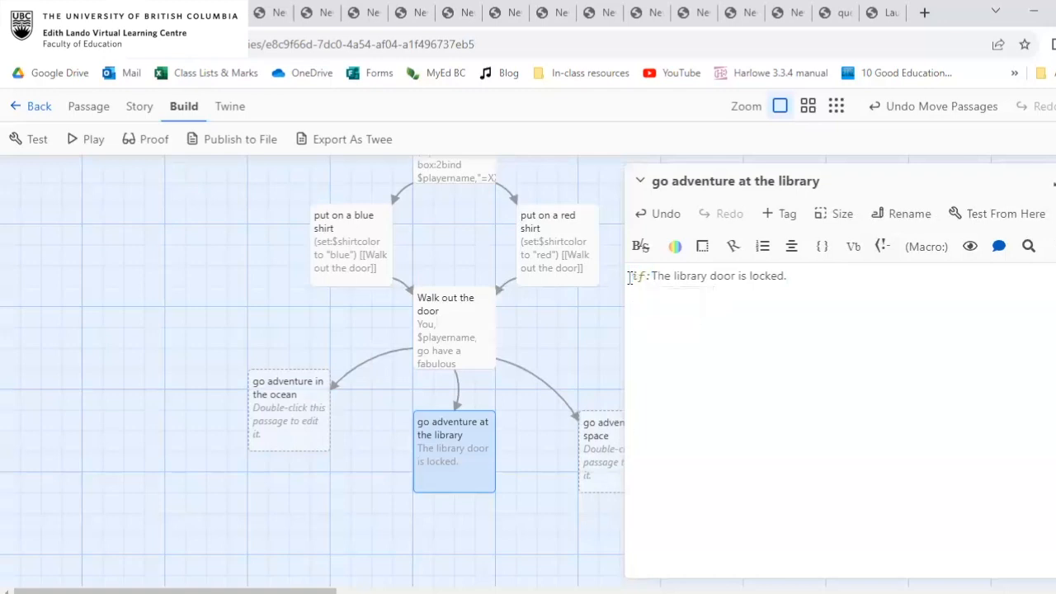
text($key )
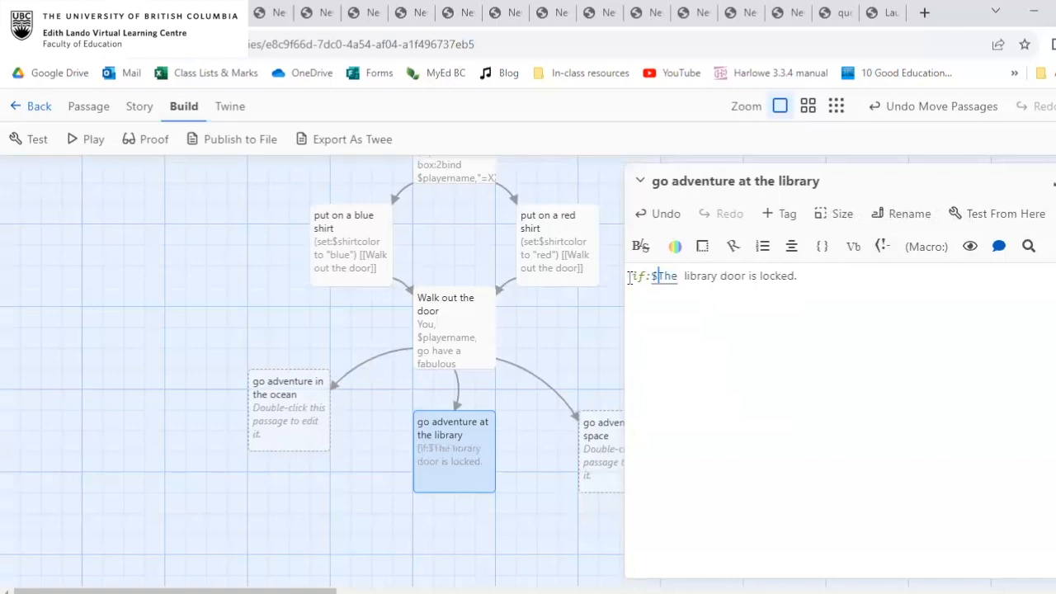
text(is true))
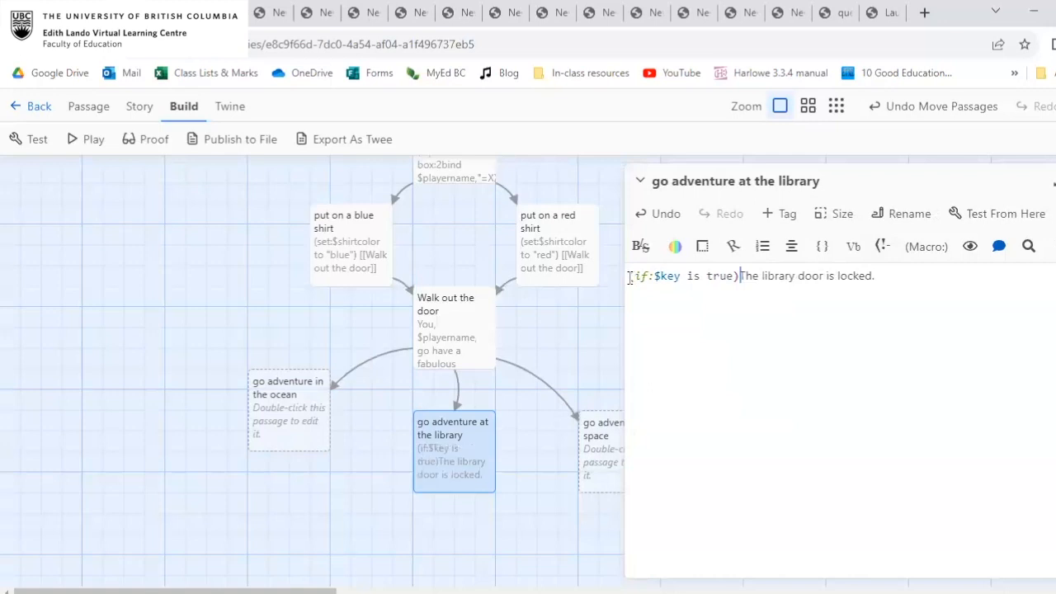
key(Return)
key(Return)
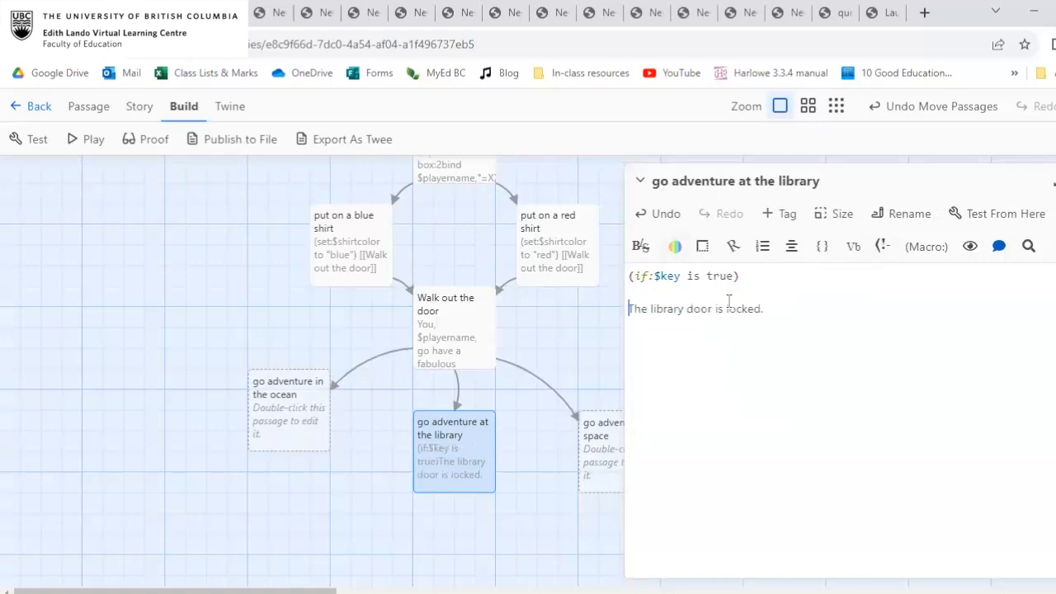
text([])
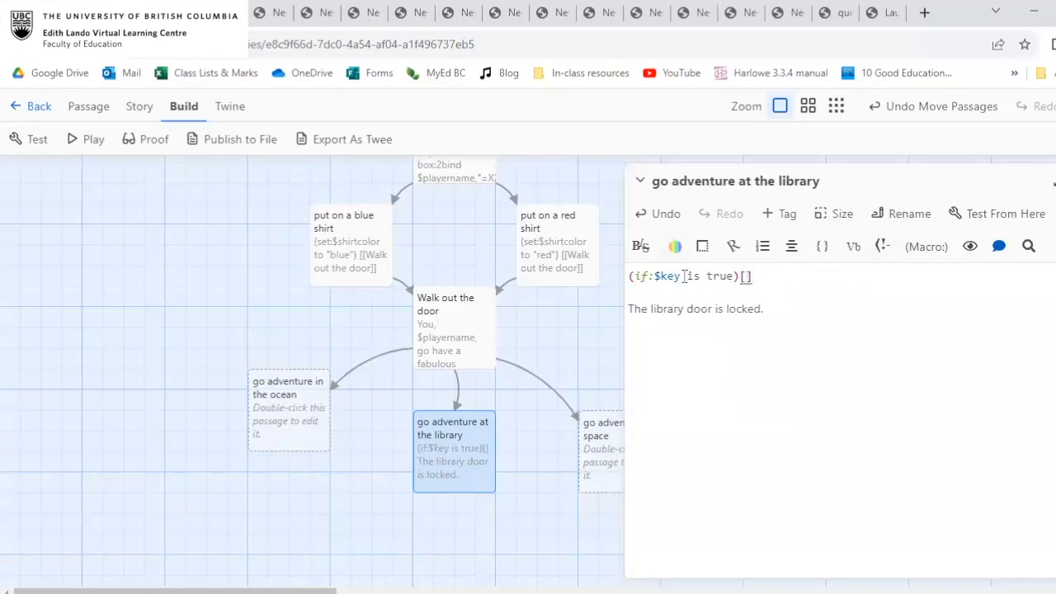
text(You open the library door and read all the books.)
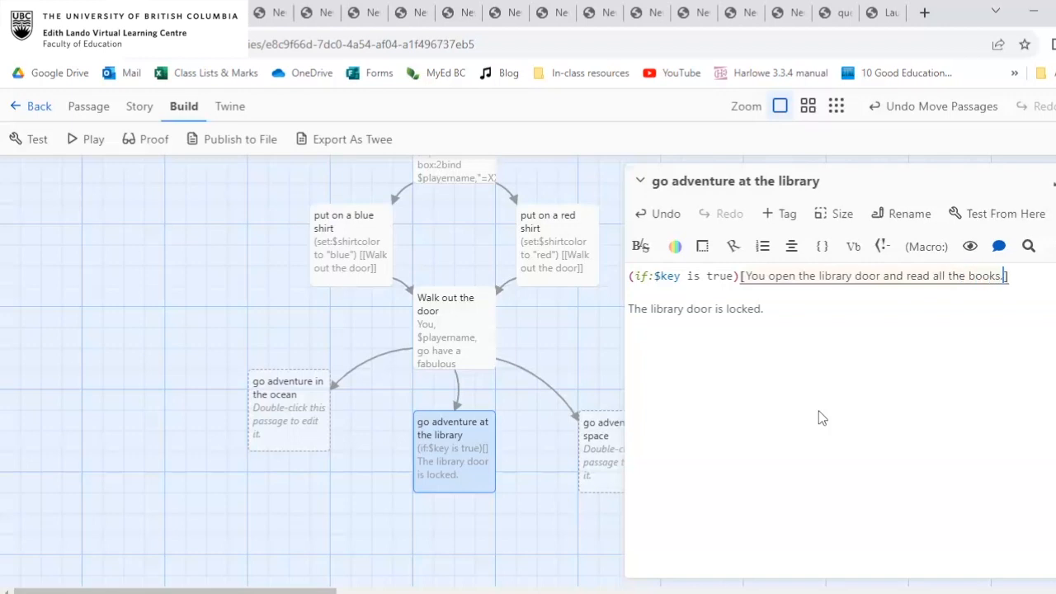
Add an (if:$key is false) condition on the second line and move "The library door is locked." into its hook.
click(651, 293)
text((if:)
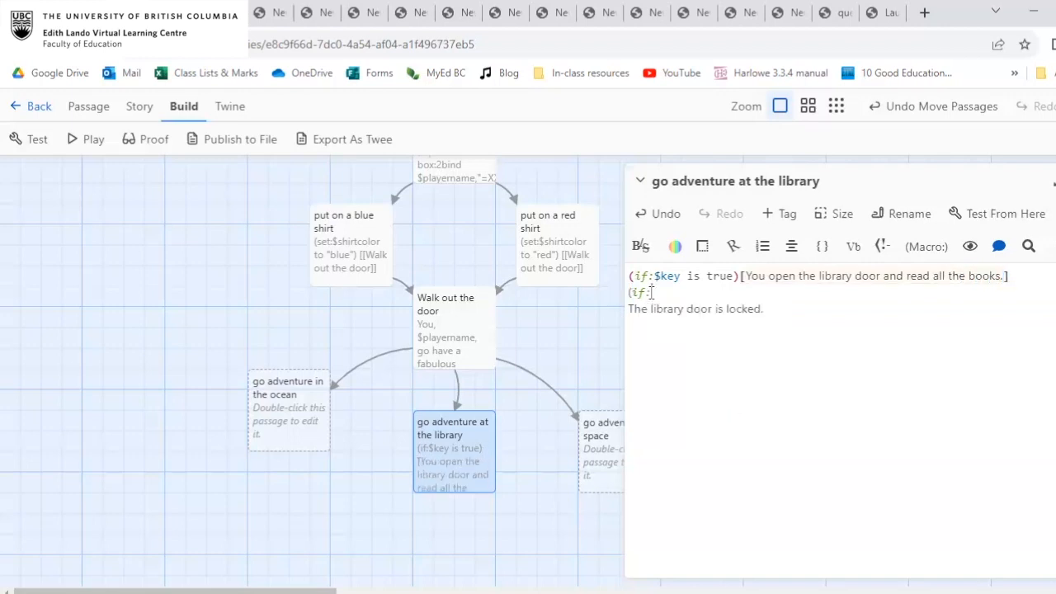
text($key is fa)
text(lse)[)
drag(802, 310, 588, 321)
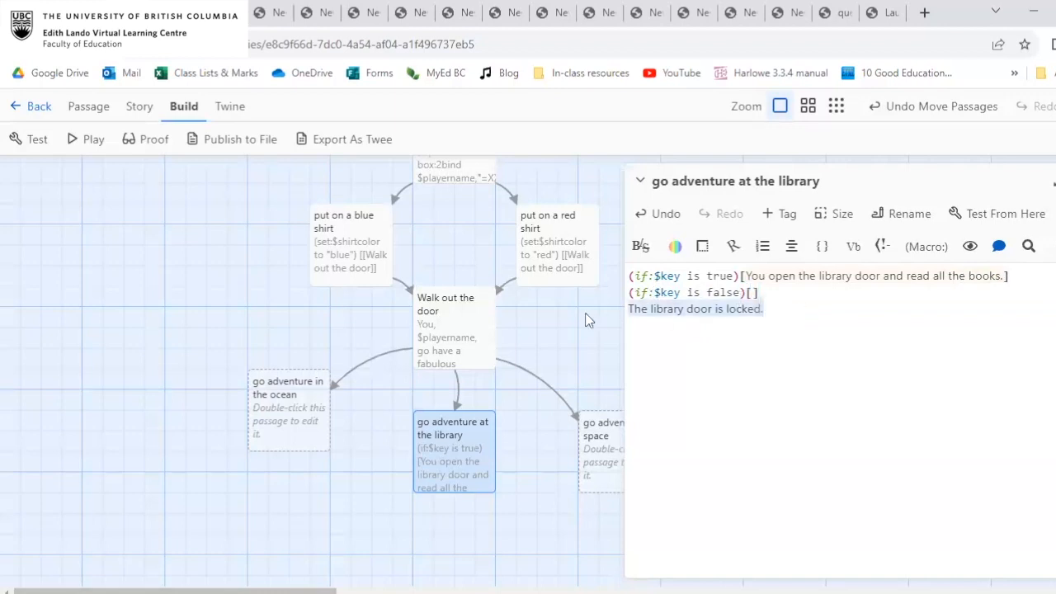
key(ctrl+x)
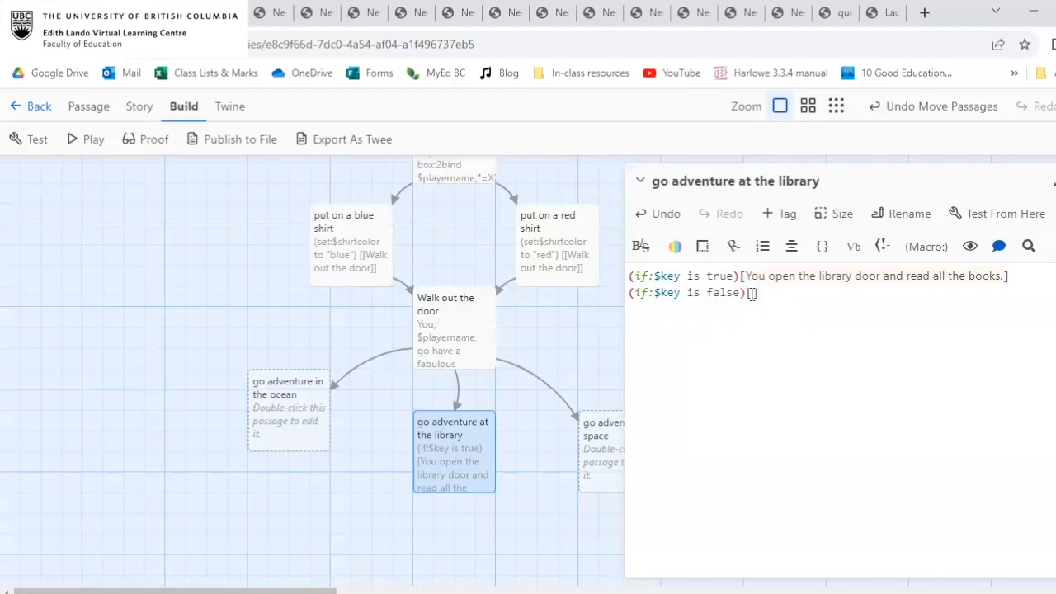
key(ctrl+v)
click(913, 301)
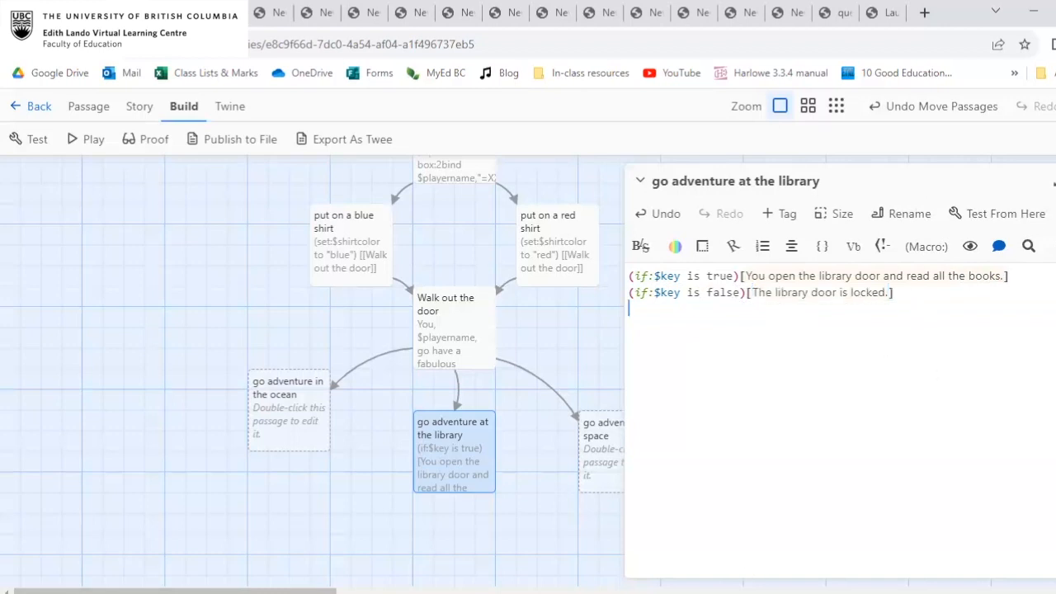
Play the story with a player name, put on the red shirt, walk out the door and go adventure at the library.
click(85, 138)
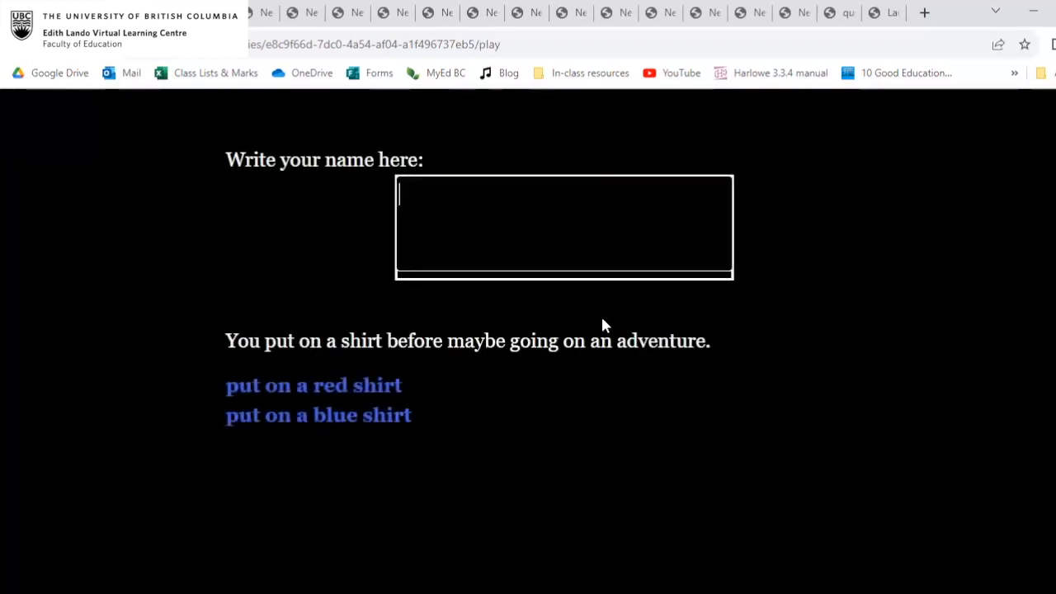
text(Bob)
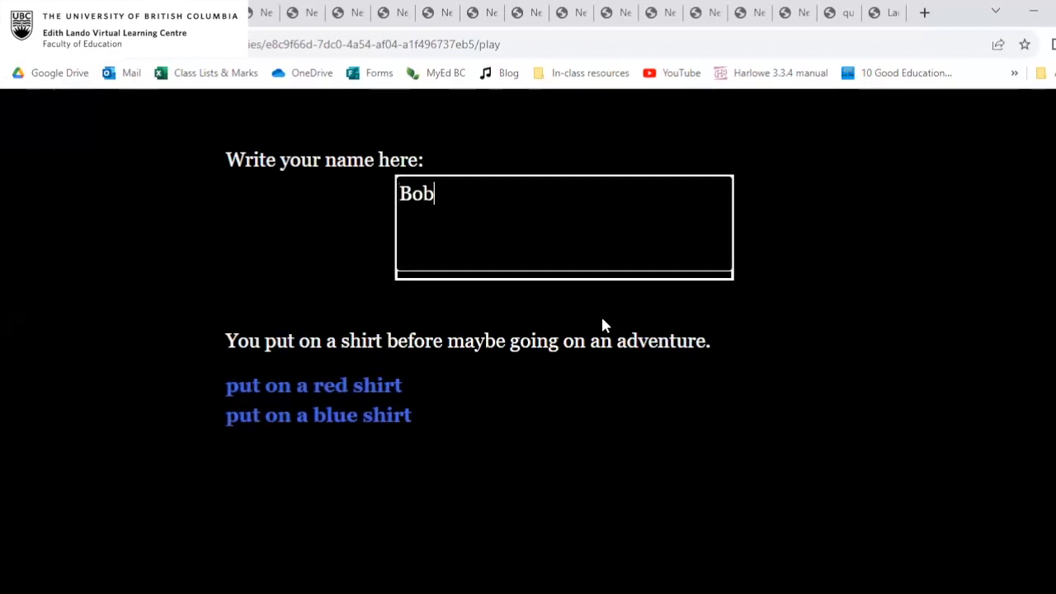
click(372, 386)
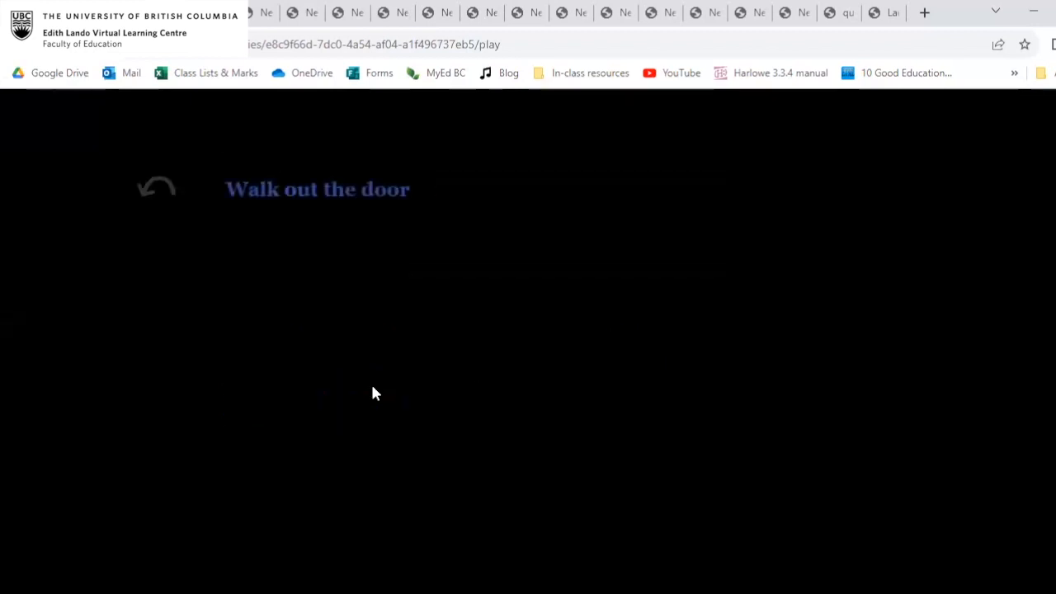
click(384, 200)
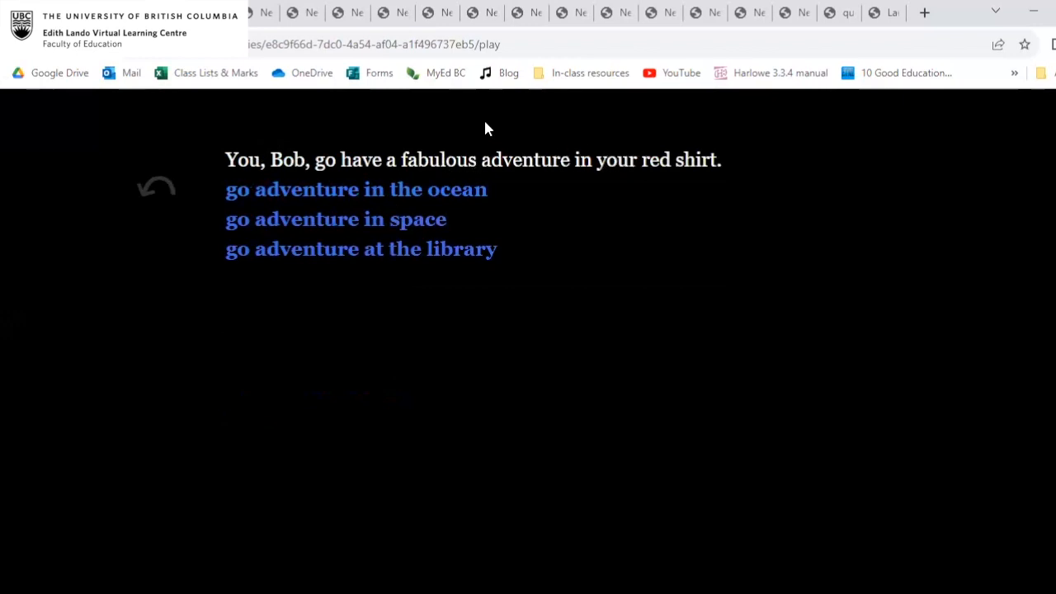
click(450, 247)
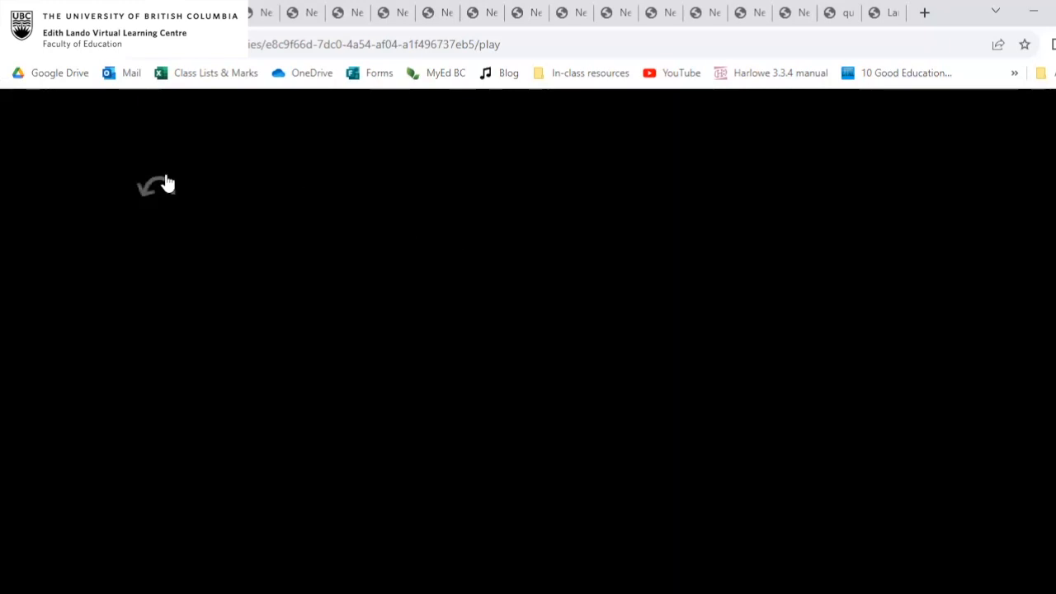
Replace the false condition before the locked-door hook in the library passage with (else:).
click(99, 13)
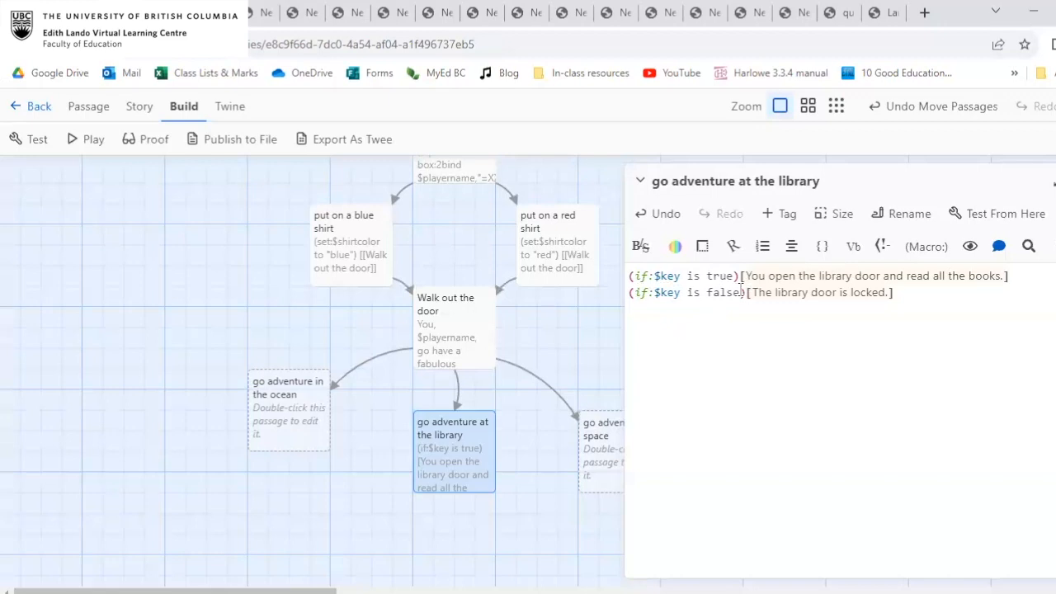
drag(739, 292, 634, 295)
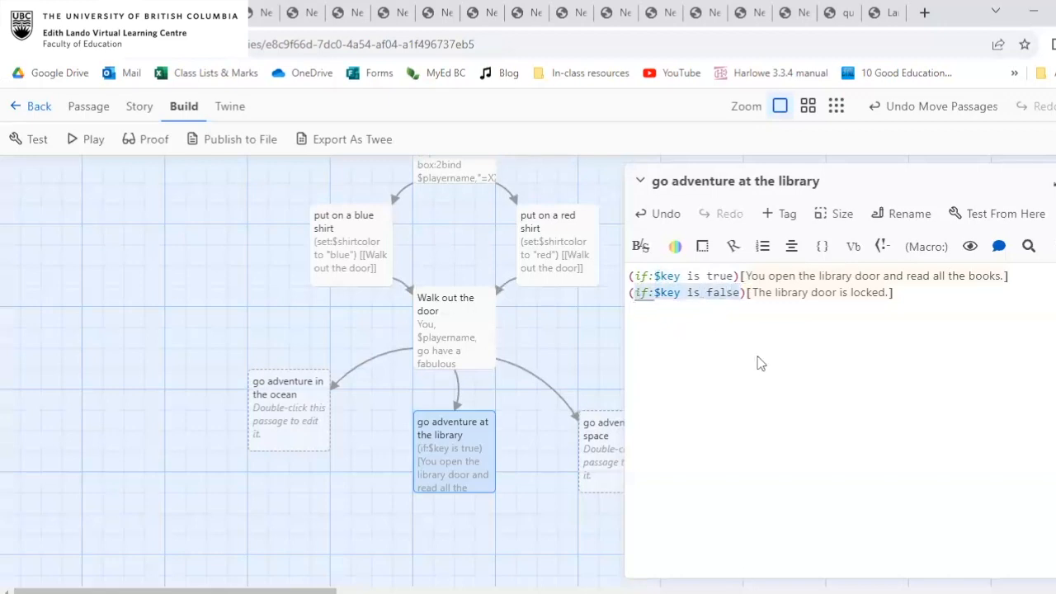
text(e)
key(Return)
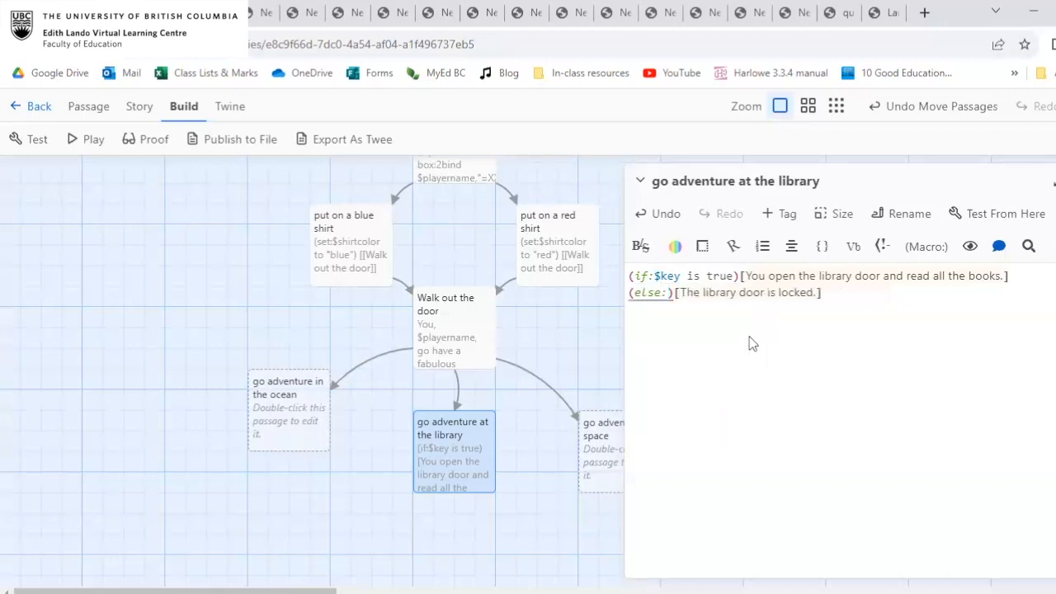
drag(776, 278, 966, 276)
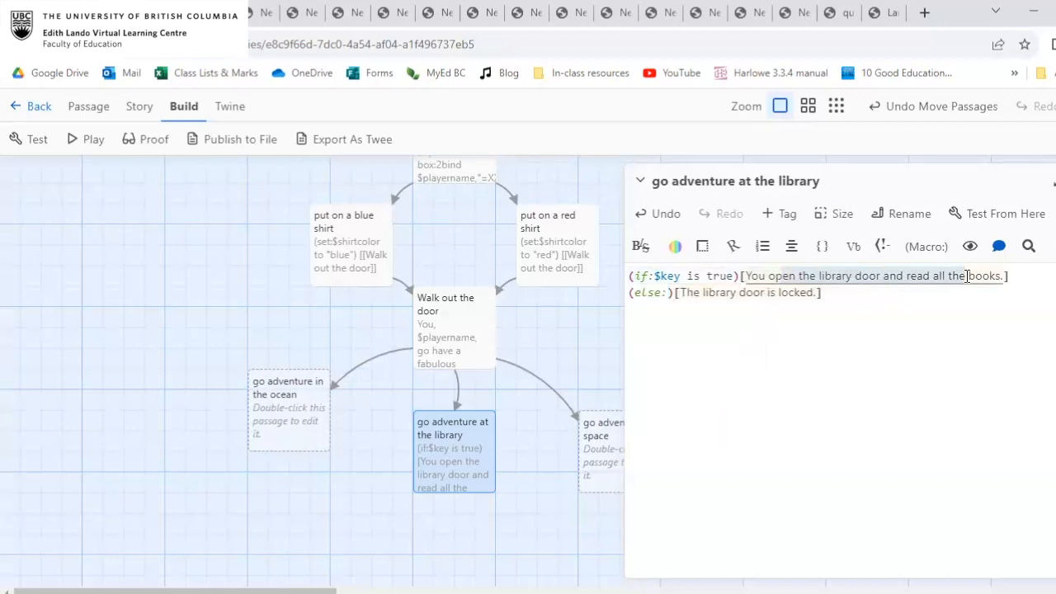
drag(629, 294, 673, 291)
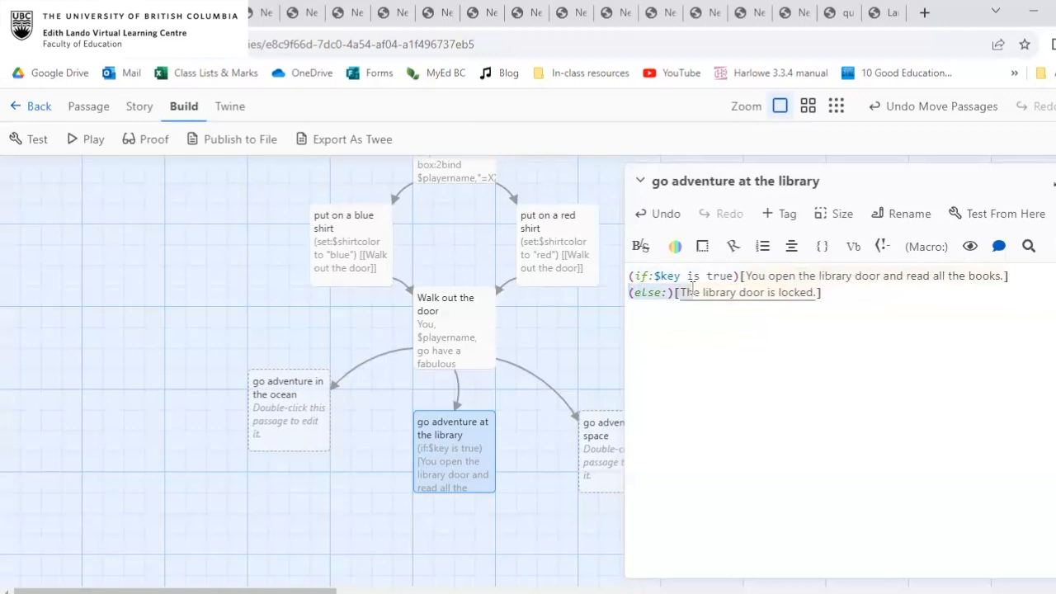
click(720, 292)
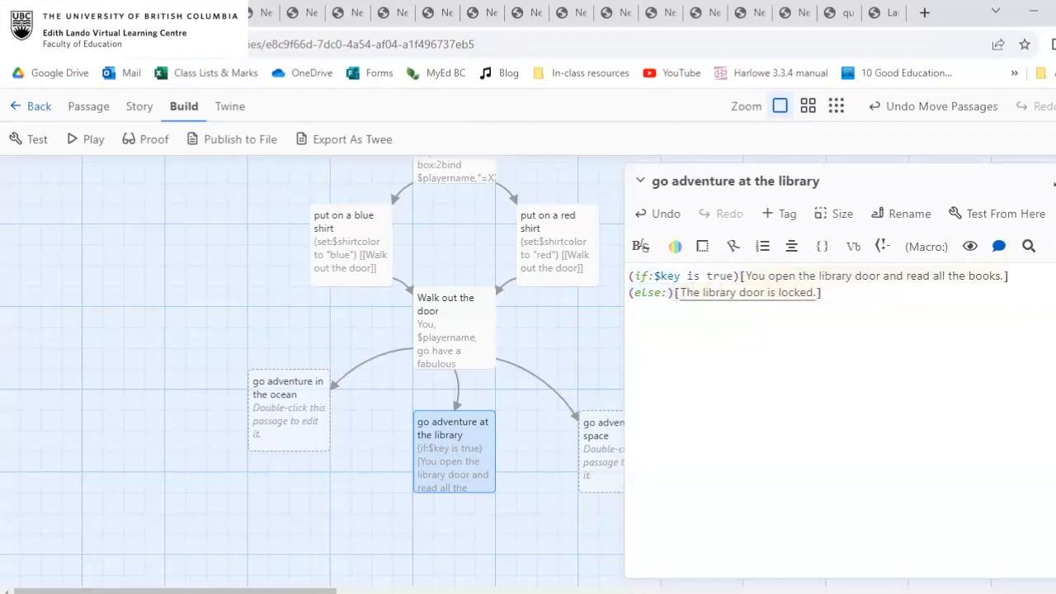
Replay the story to test the (else:) branch, following the red shirt path to the library.
click(82, 141)
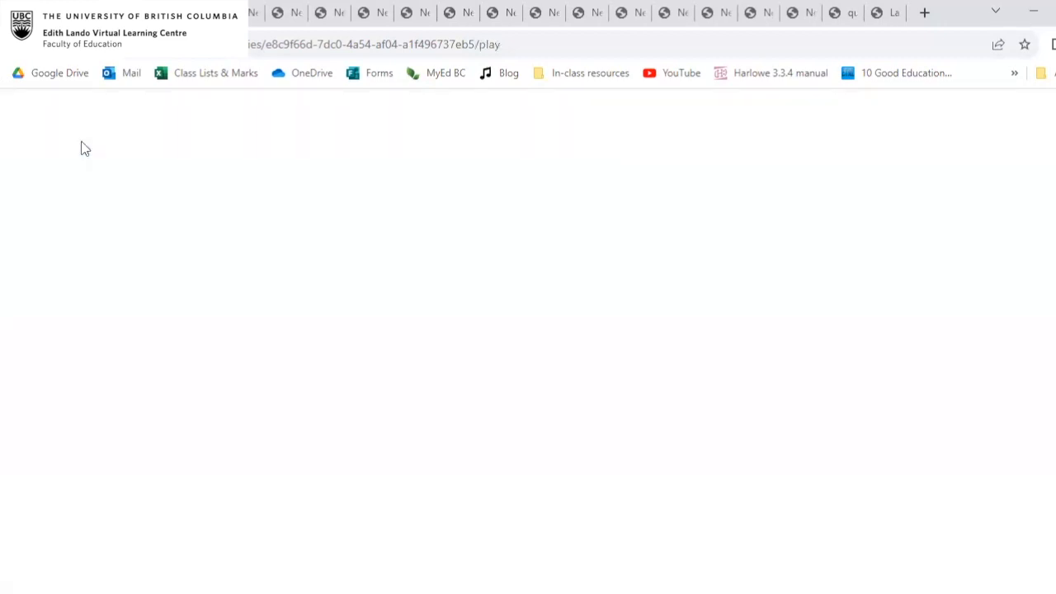
text(Bob)
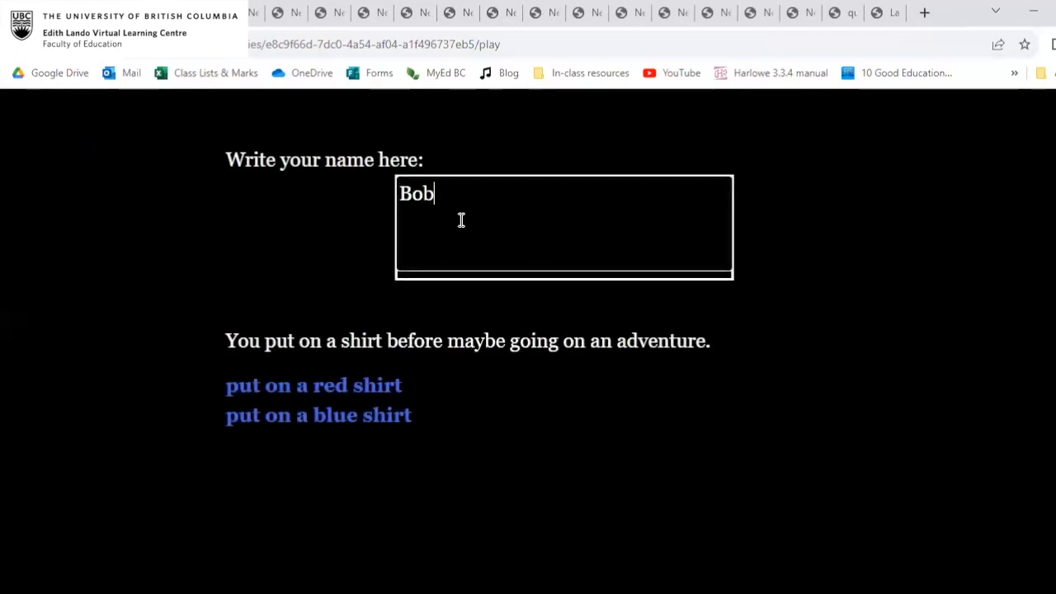
click(370, 385)
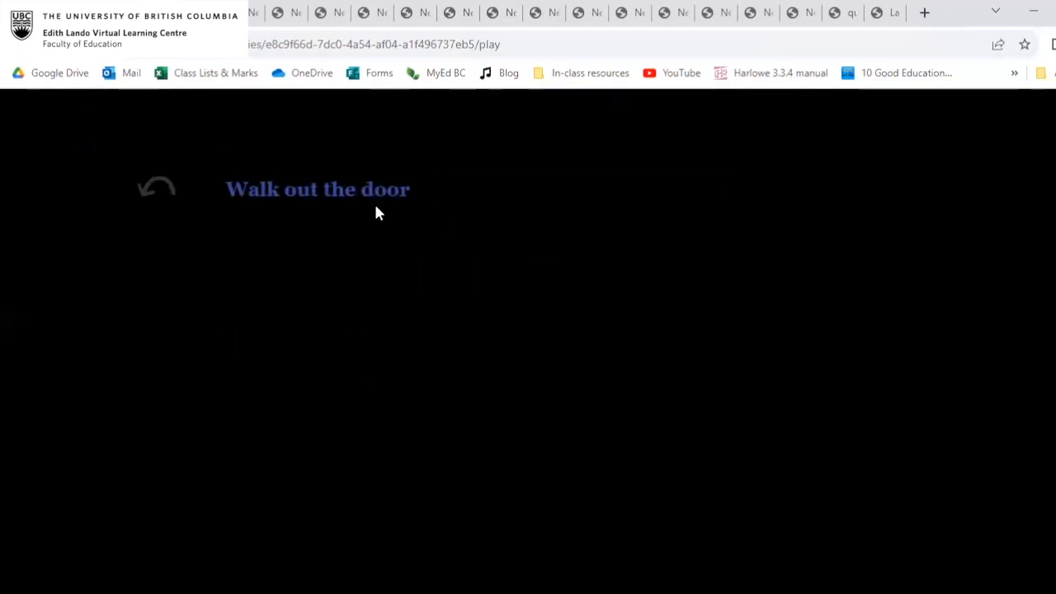
click(316, 196)
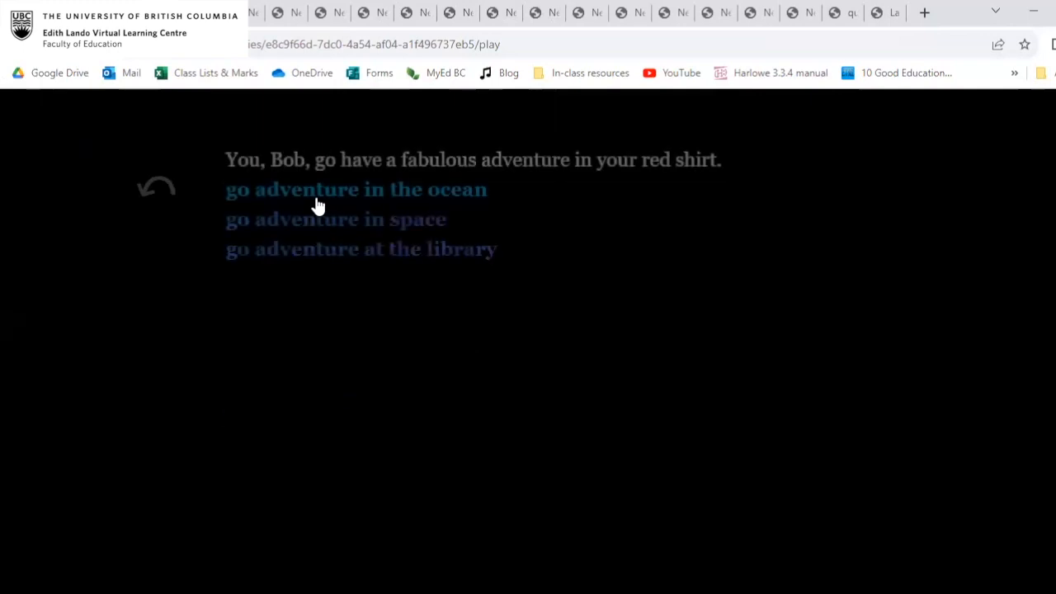
click(349, 248)
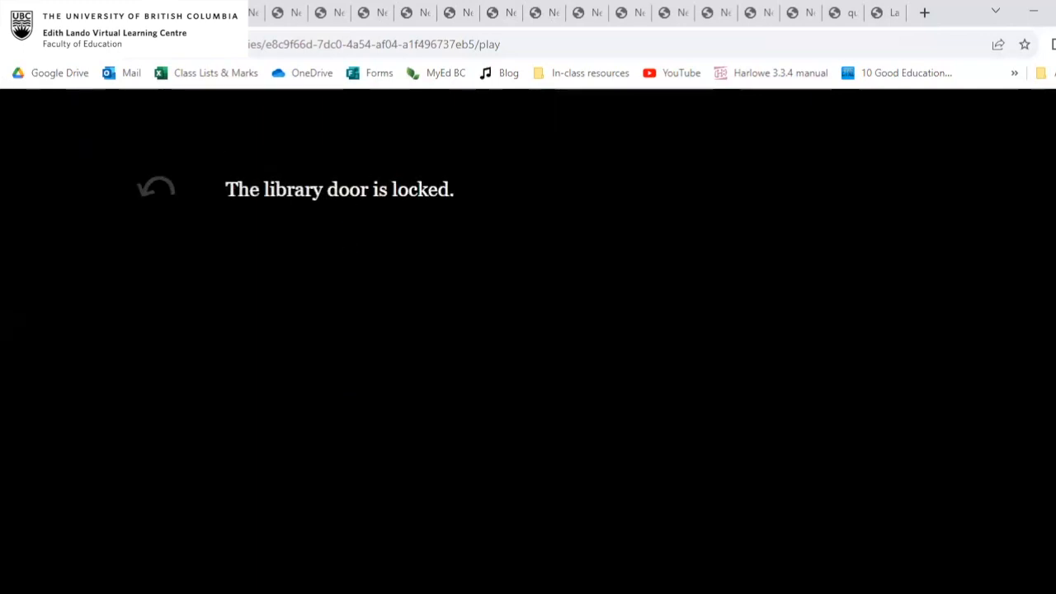
click(108, 13)
click(893, 308)
click(866, 287)
key(Return)
key(Return)
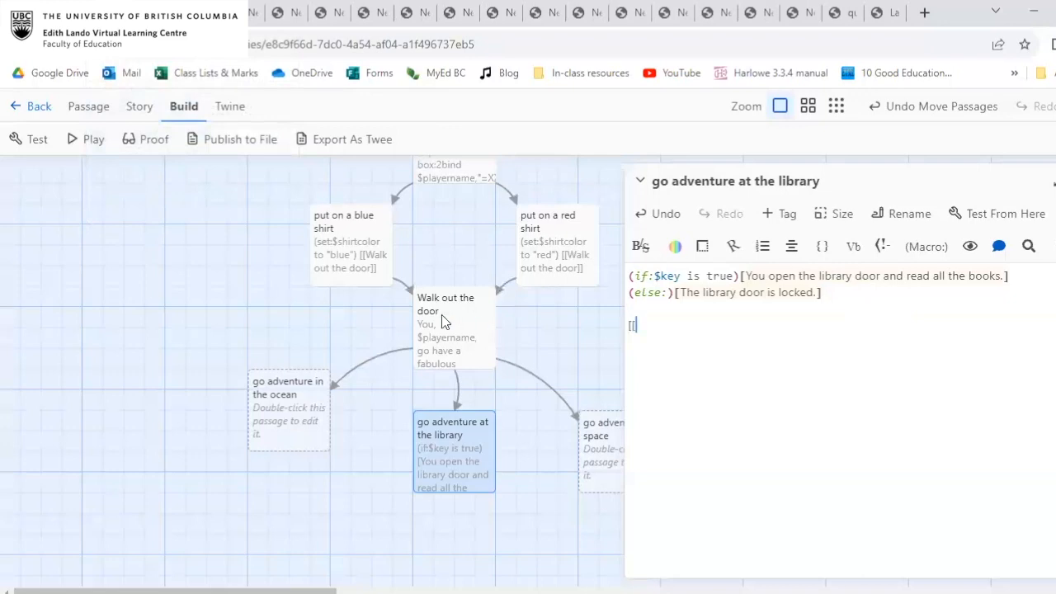
text([[W)
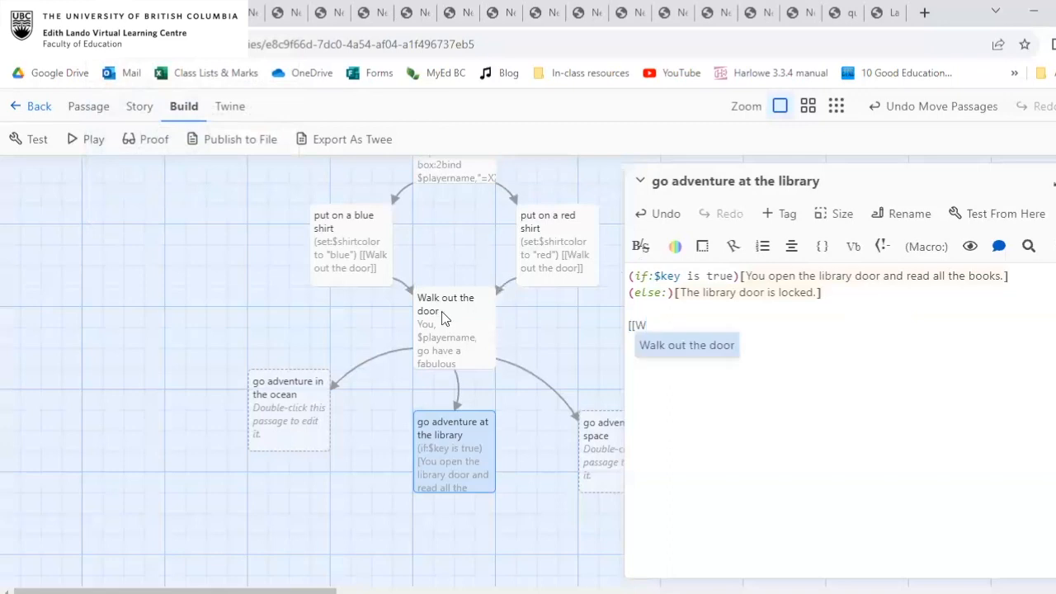
click(674, 347)
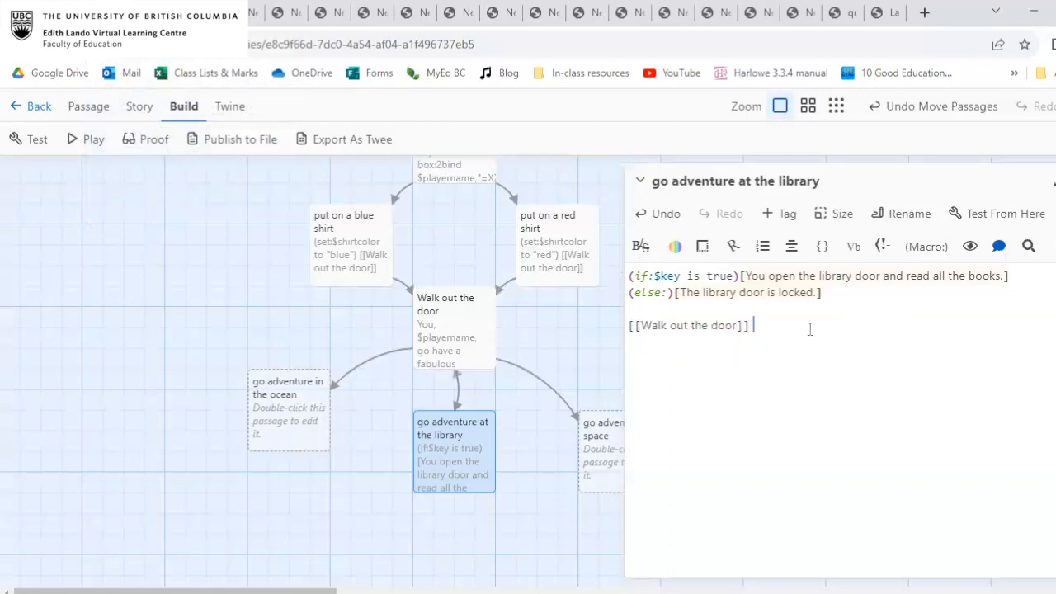
drag(810, 326, 598, 324)
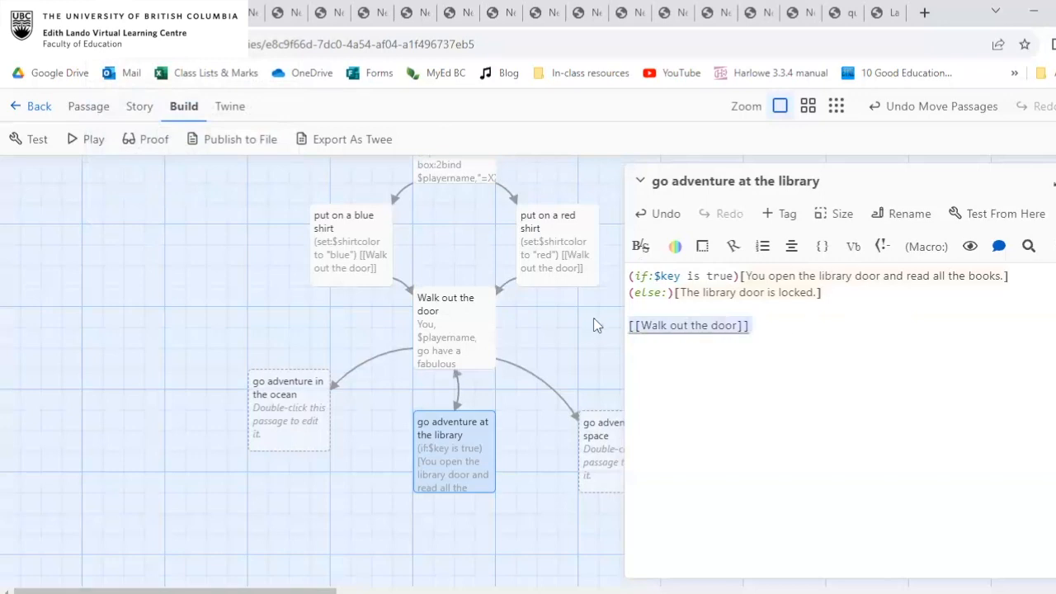
key(BackSpace)
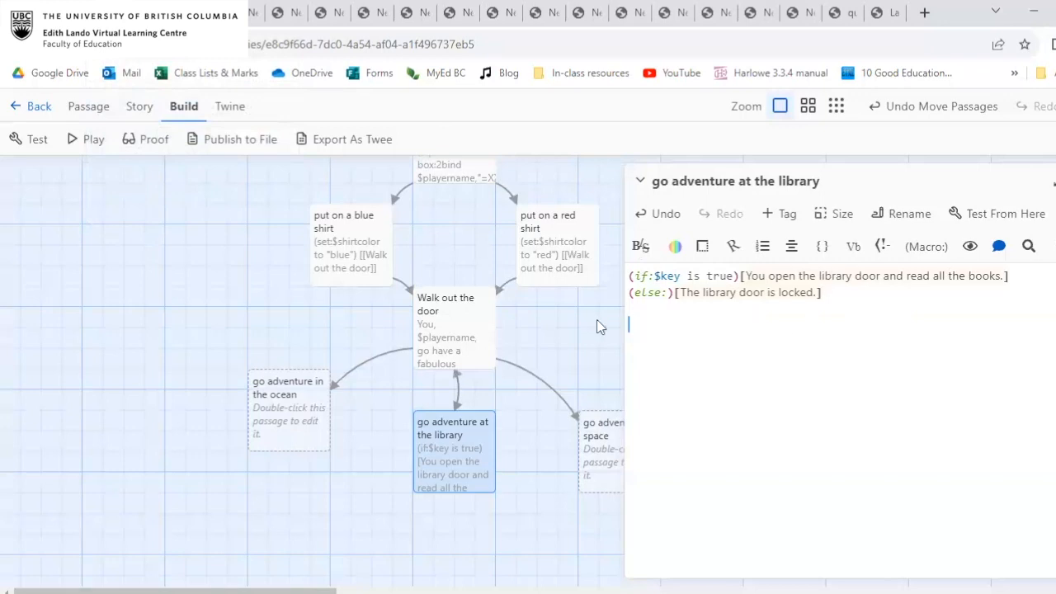
Play the story again along the red shirt path, walking out the door to adventure at the library.
click(80, 143)
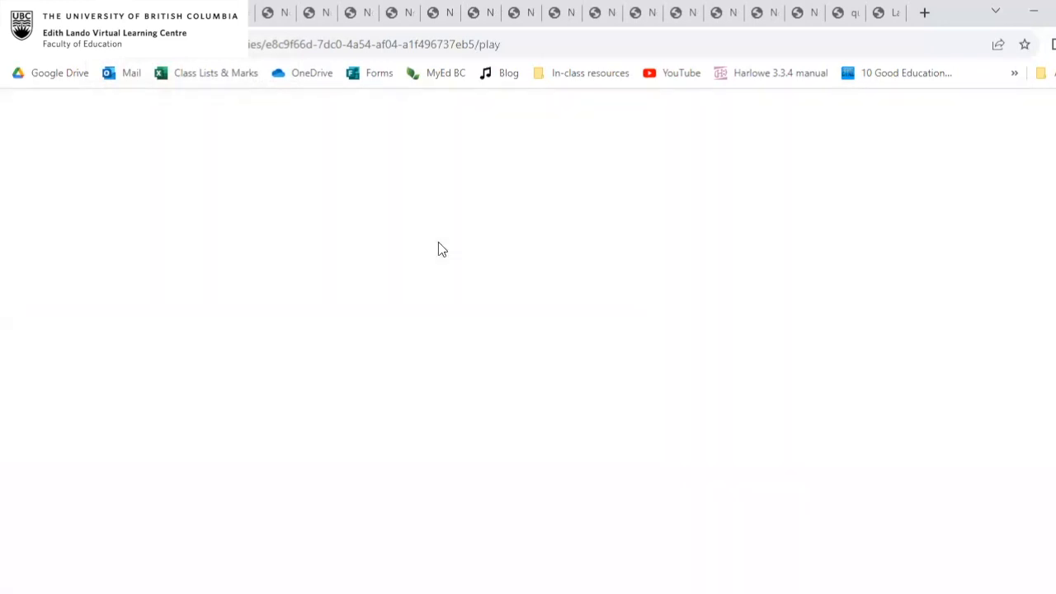
click(359, 386)
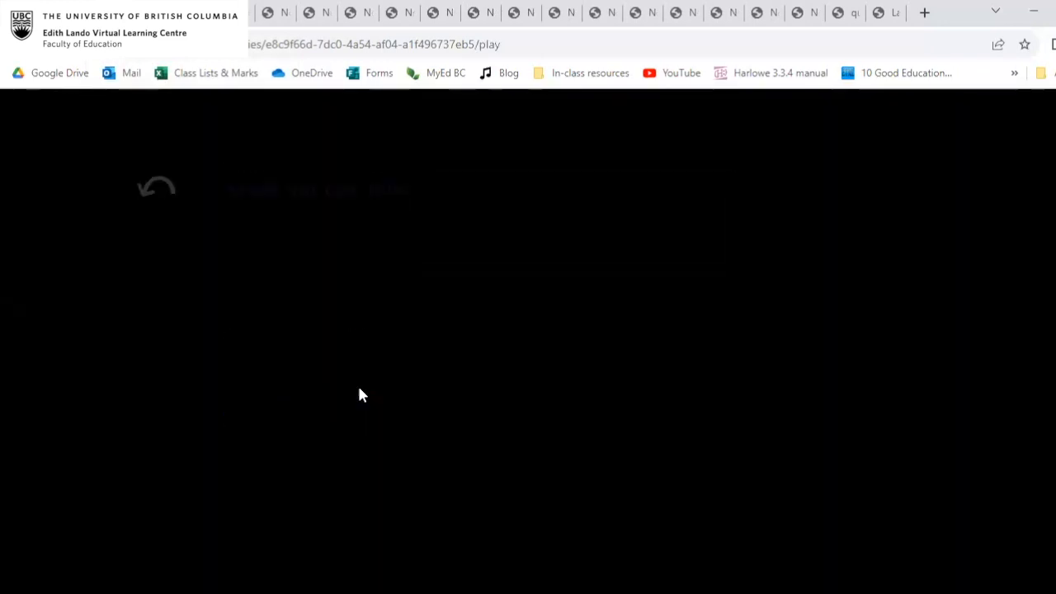
click(318, 195)
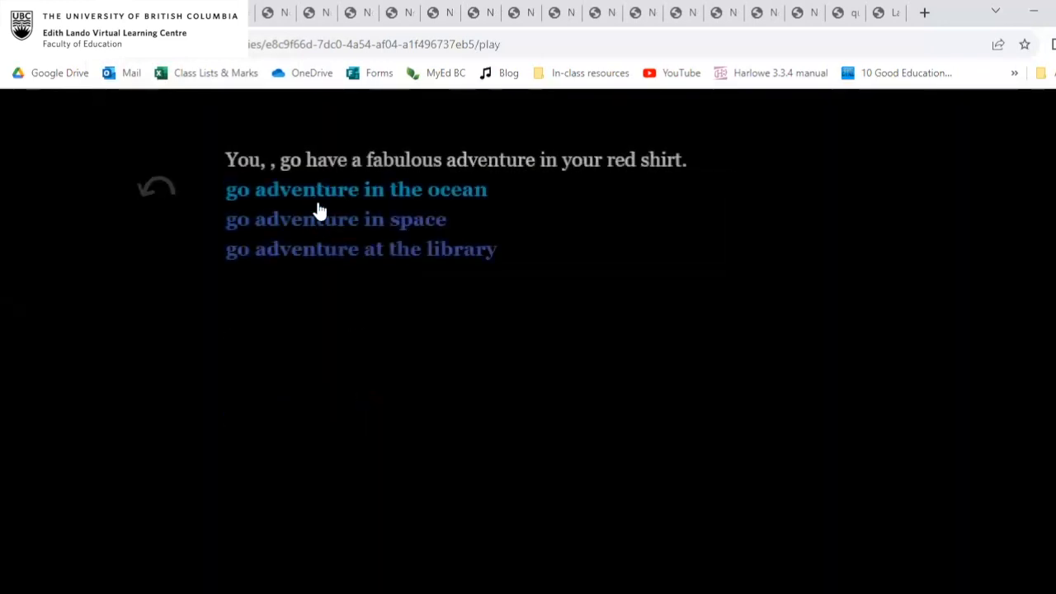
click(355, 248)
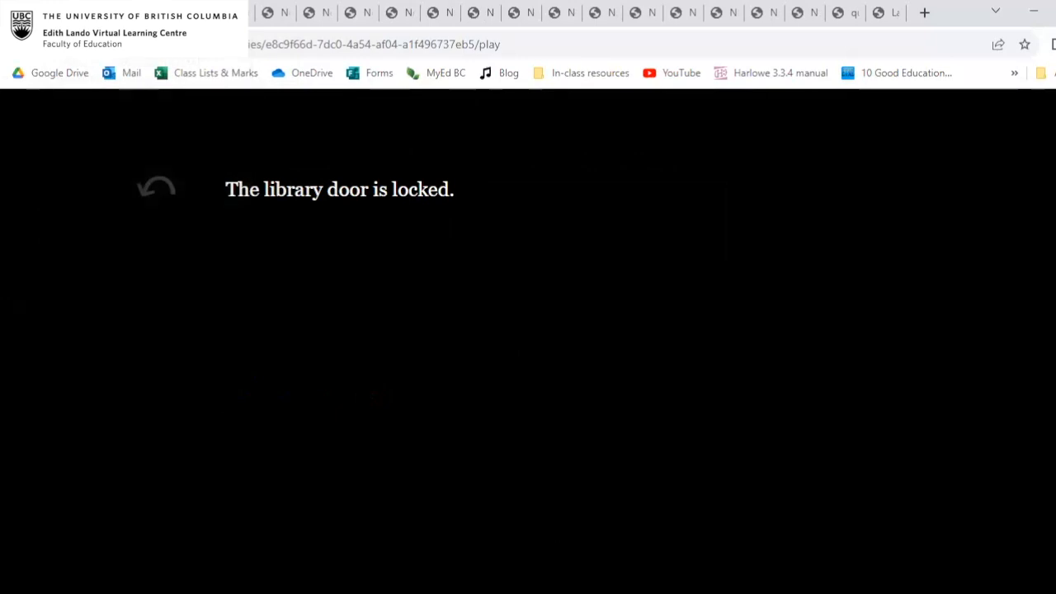
Add a [[Walk out the door]] link below the conditions in the library passage and check the passage it leads to.
key(ctrl+shift+Tab)
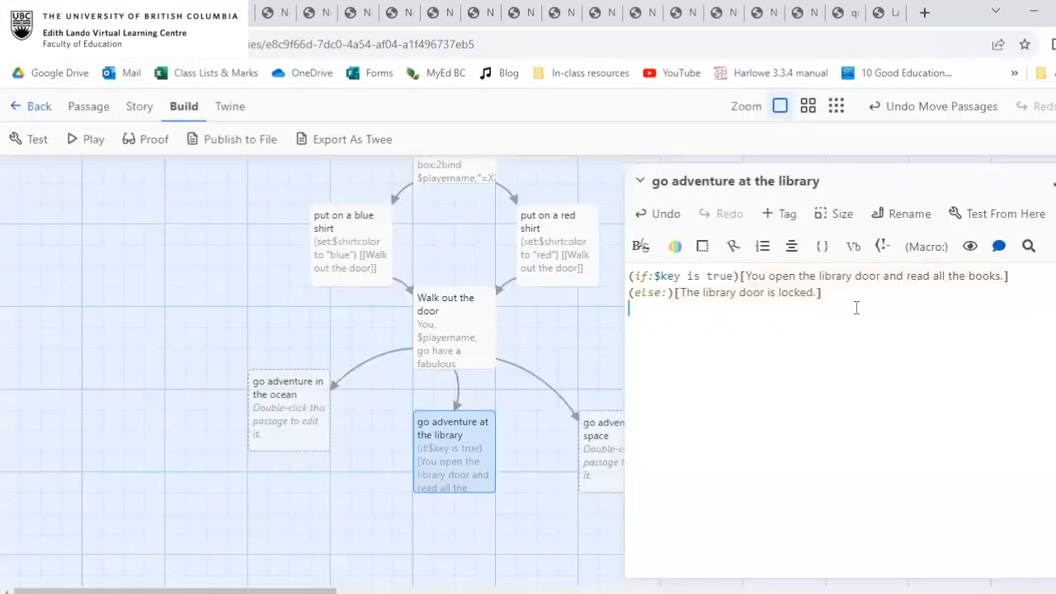
key(Return)
text([[Wa)
click(683, 351)
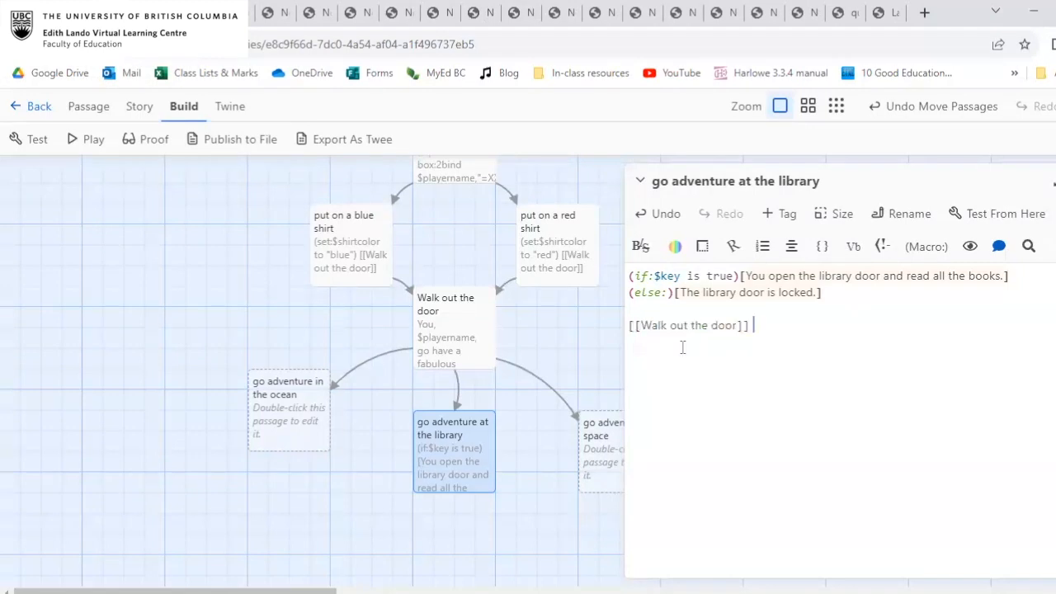
double_click(471, 310)
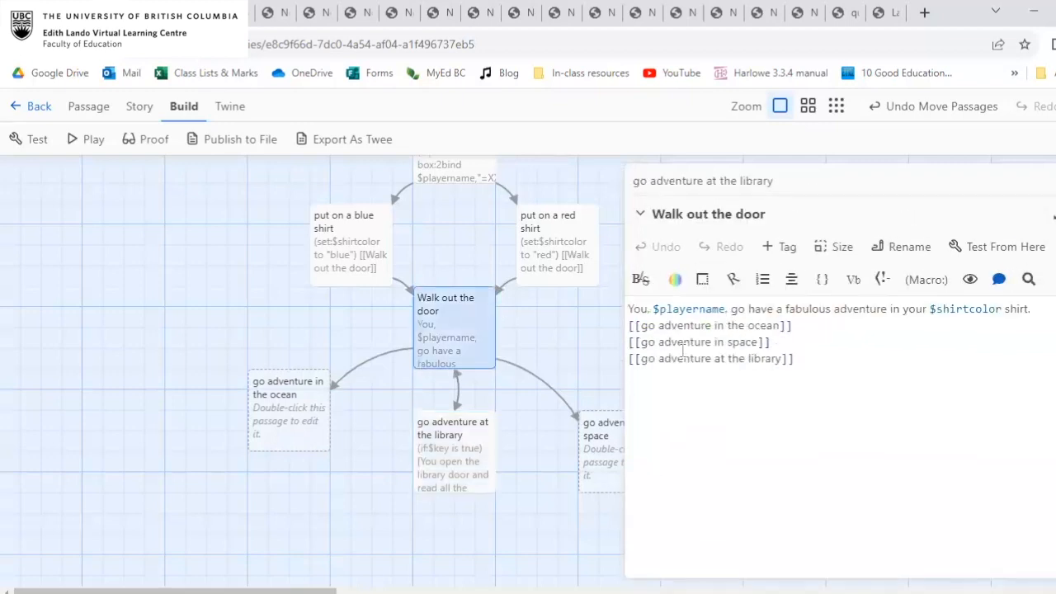
click(1055, 214)
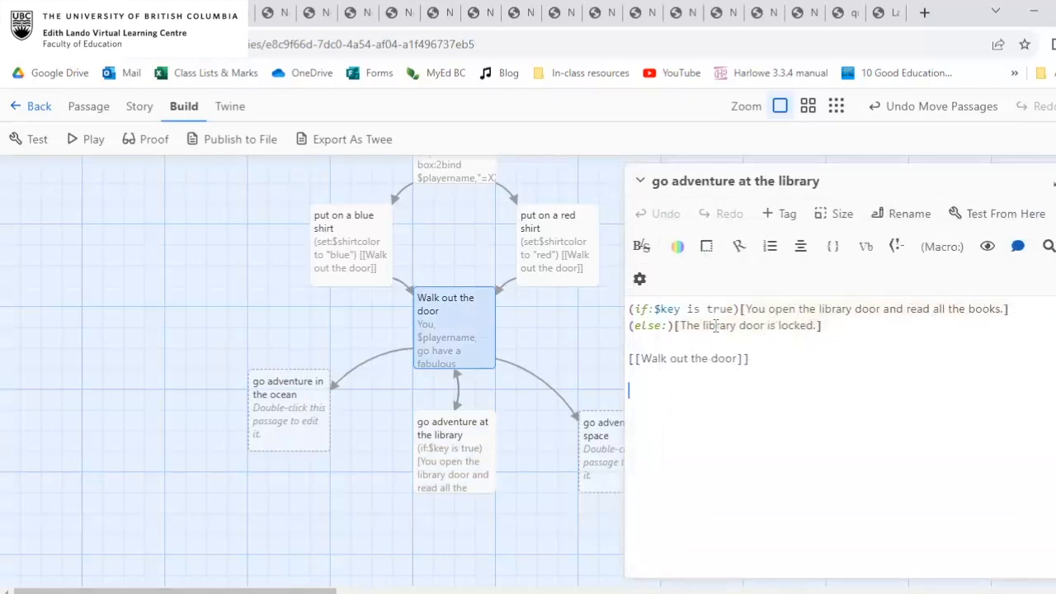
click(743, 356)
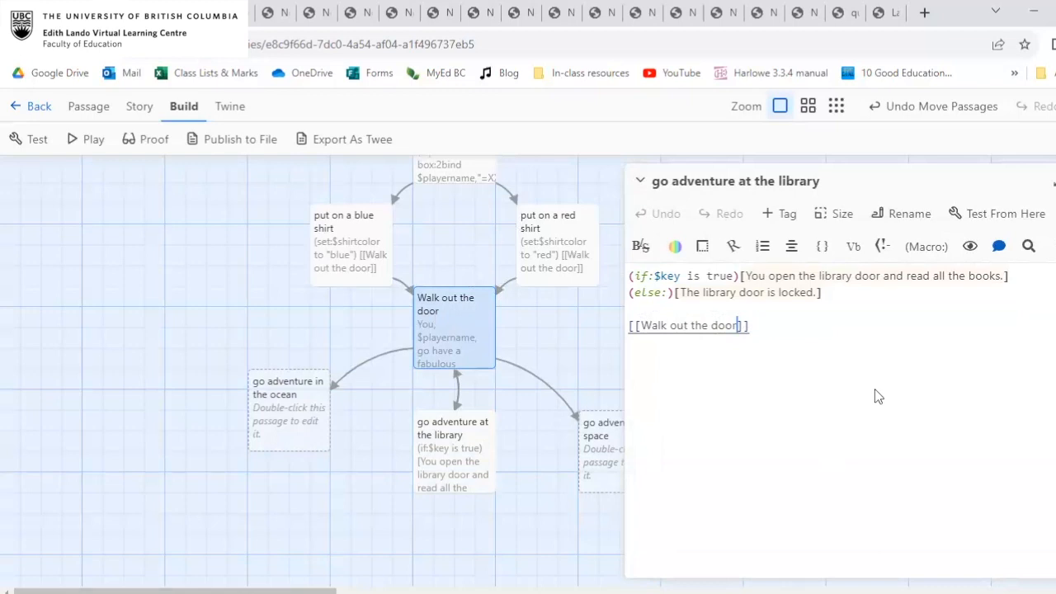
text(|)
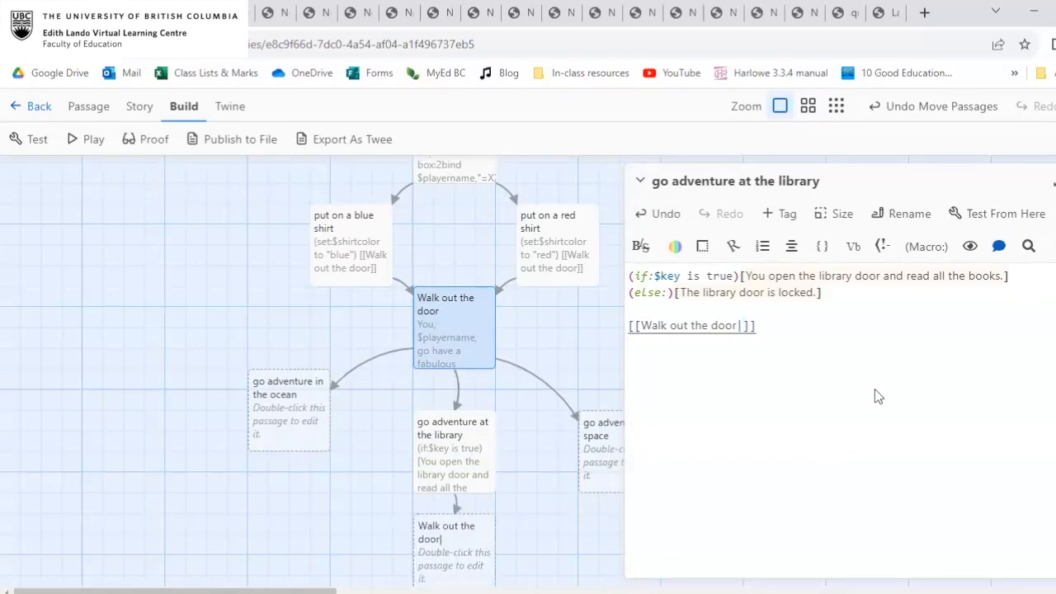
text(GO b)
key(BackSpace)
key(BackSpace)
key(BackSpace)
text(o back)
click(896, 361)
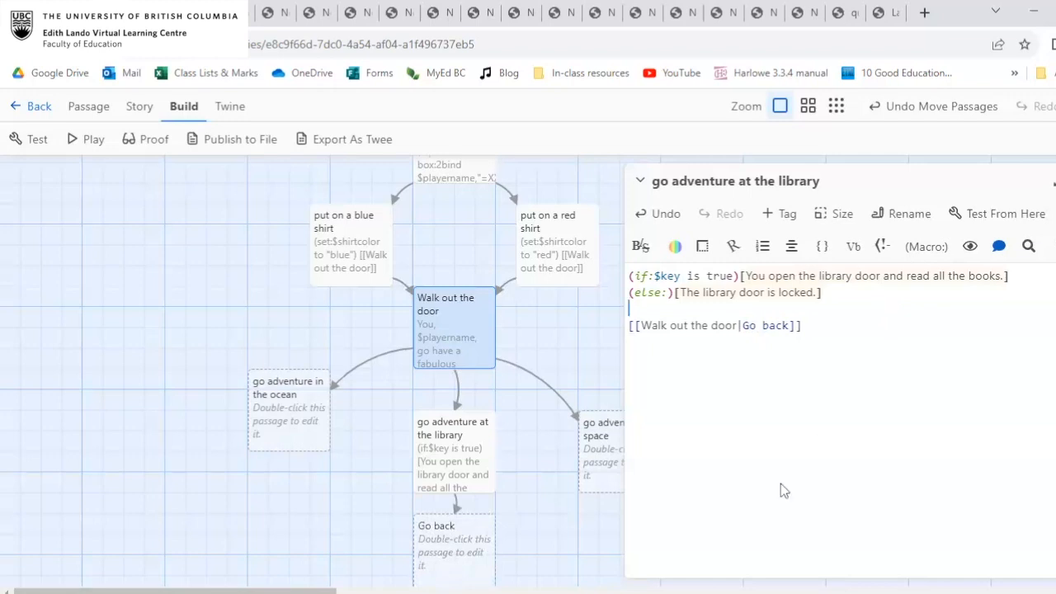
drag(756, 327, 738, 327)
key(BackSpace)
key(BackSpace)
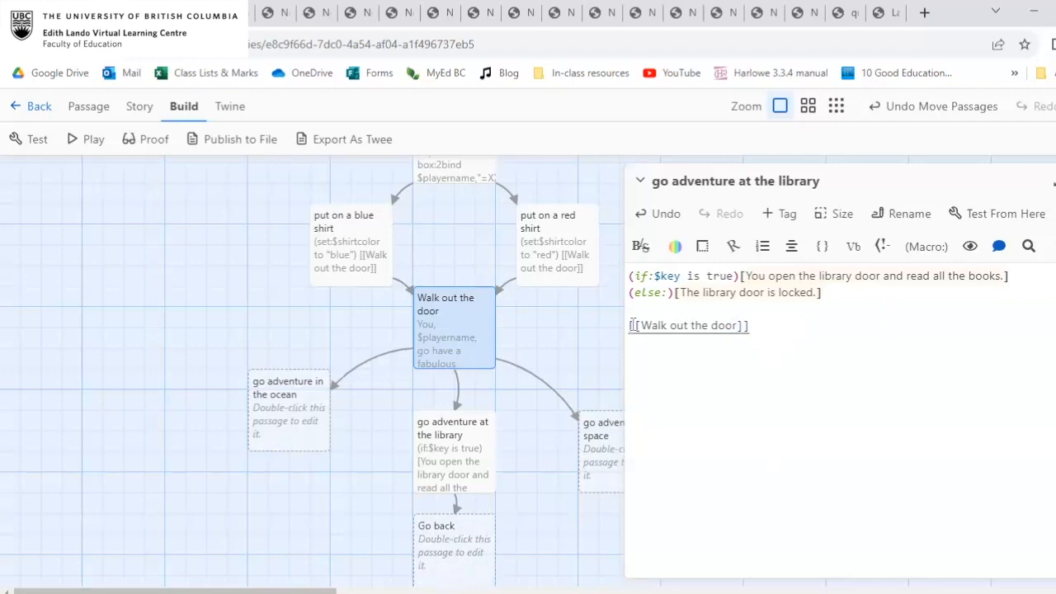
Give the library passage's link the label Go back, so it reads [[Go back|Walk out the door]].
text(Go back)
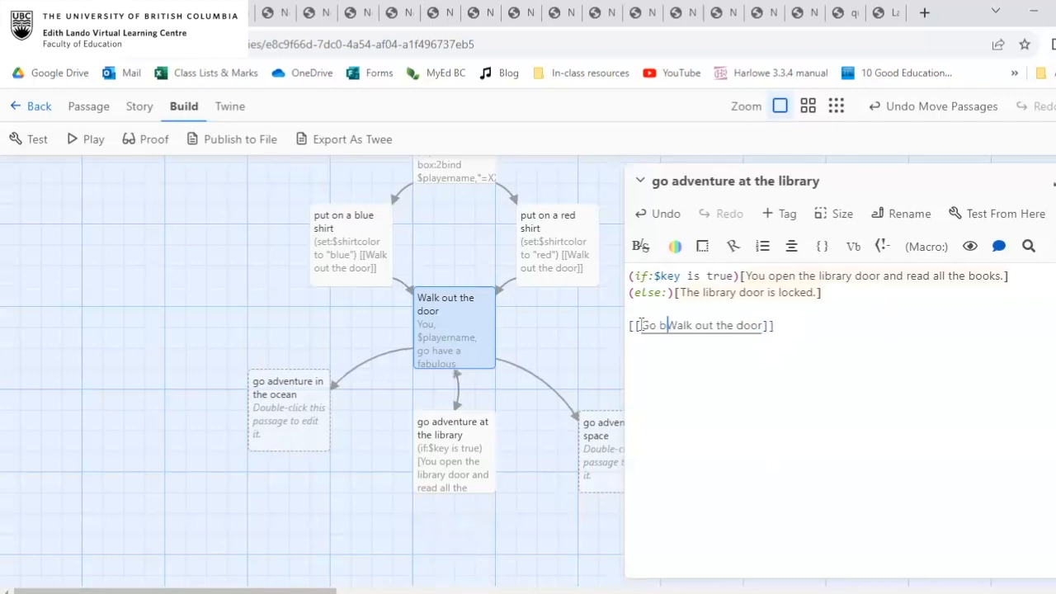
text(|)
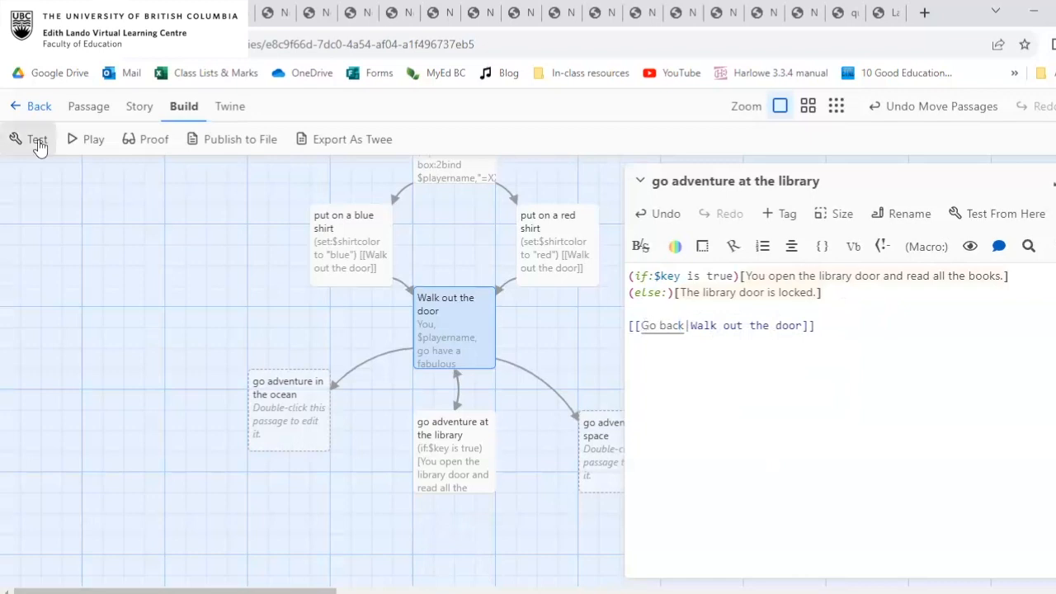
Test the story from the library passage, follow Go back, and examine how the player name is filled in.
click(463, 438)
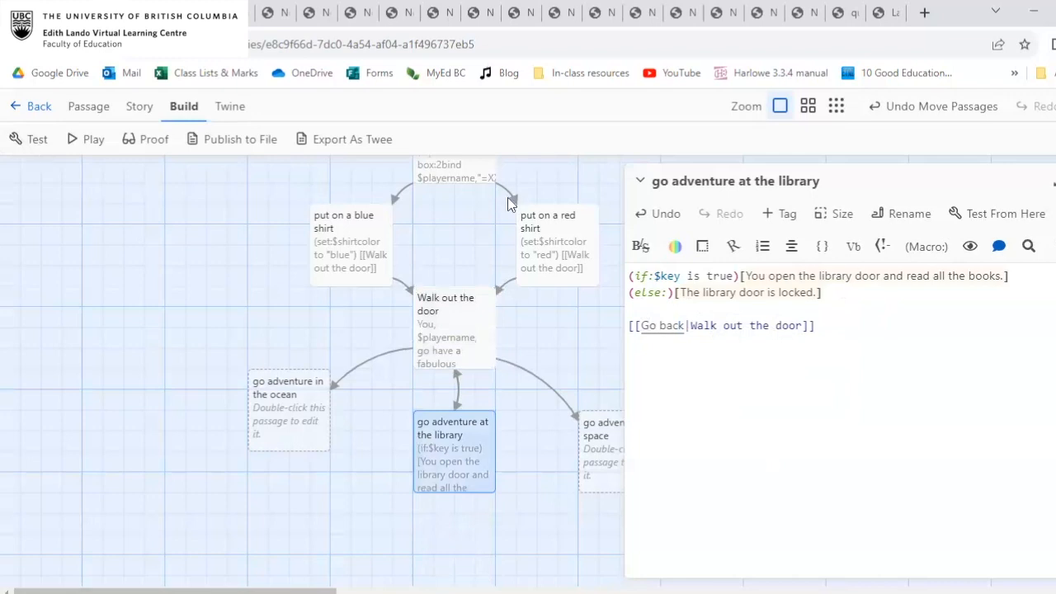
scroll(492, 328, up, 1)
scroll(462, 325, down, 3)
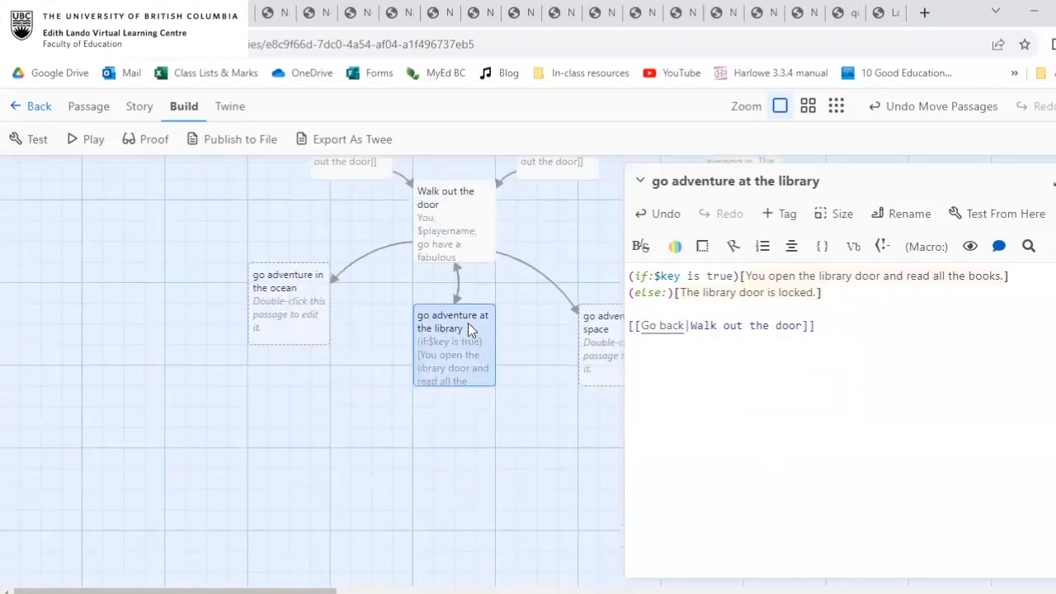
click(1034, 213)
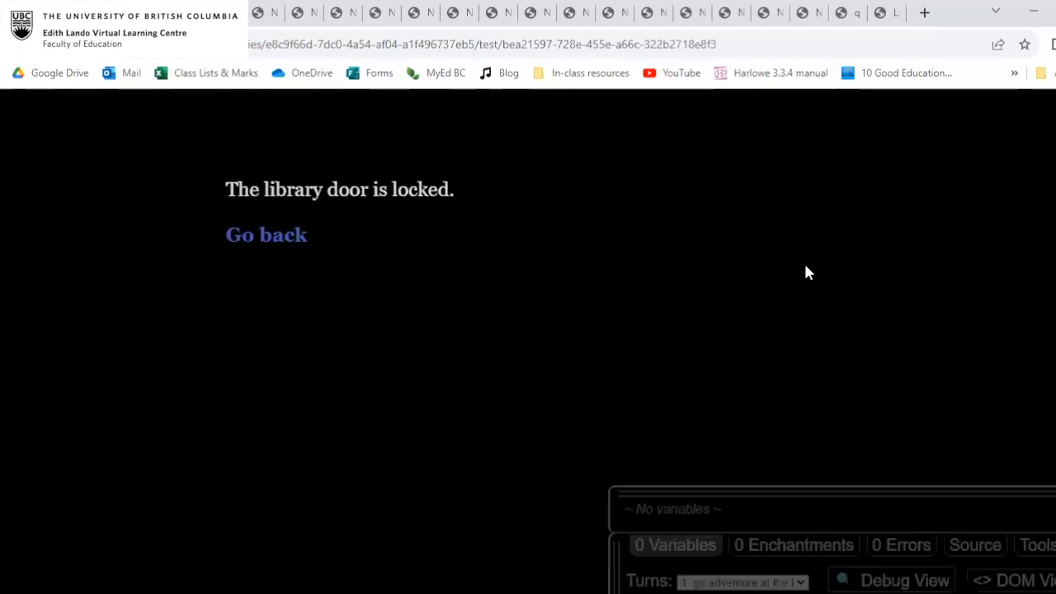
click(278, 237)
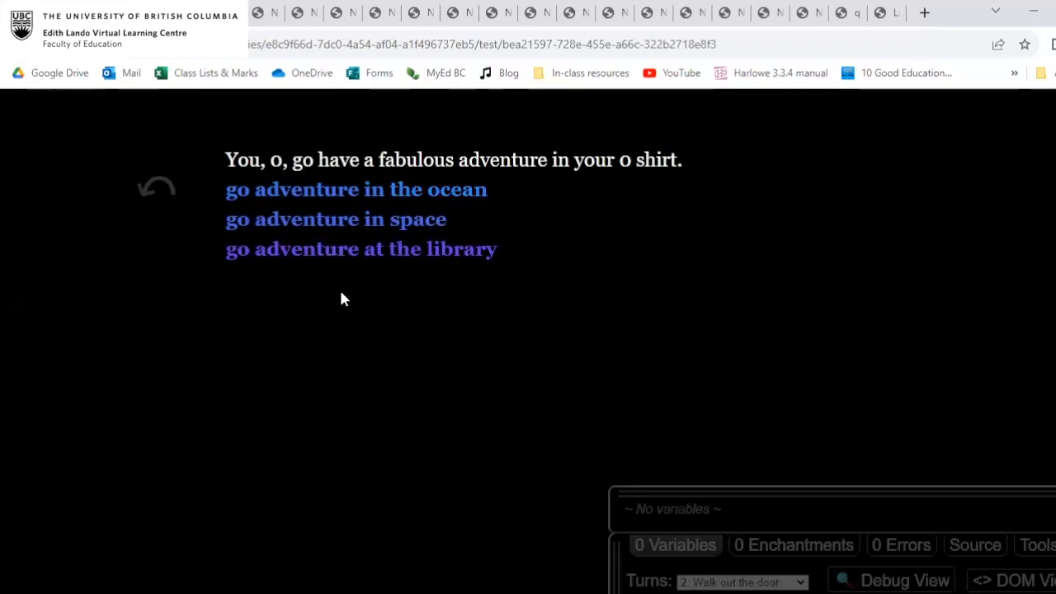
double_click(277, 161)
click(278, 163)
double_click(277, 160)
click(275, 162)
double_click(279, 162)
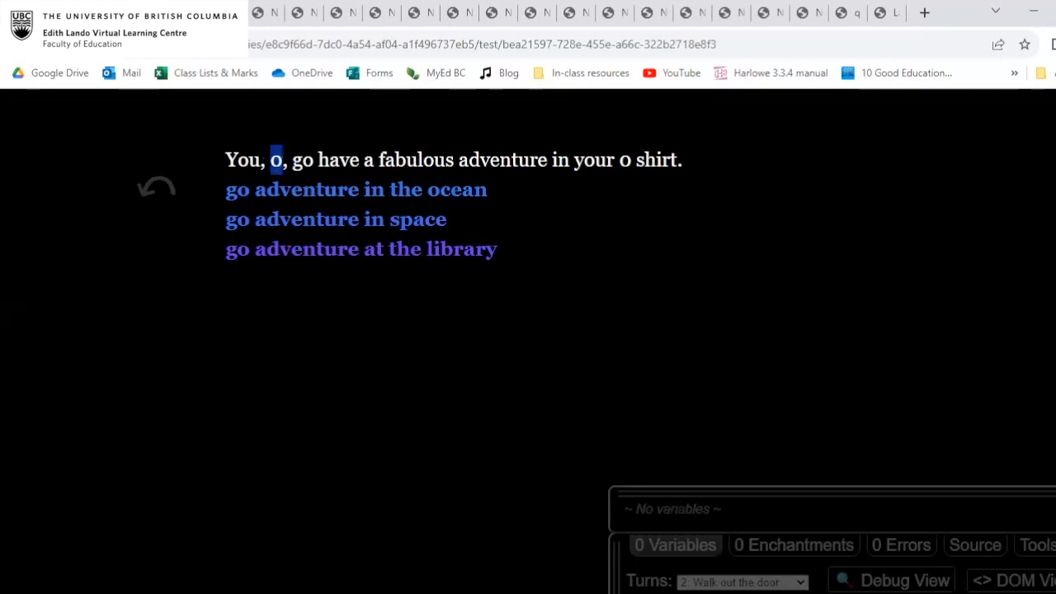
Copy the [[Go back|Walk out the door]] link from the library passage into the "go adventure in space" passage.
click(266, 12)
click(754, 381)
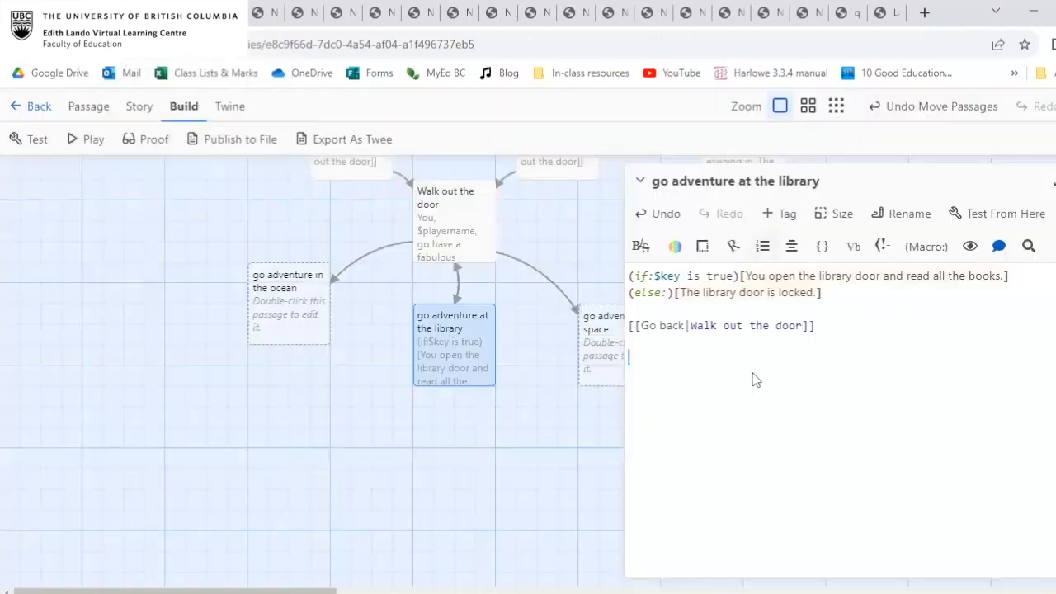
drag(820, 326, 627, 328)
key(ctrl+c)
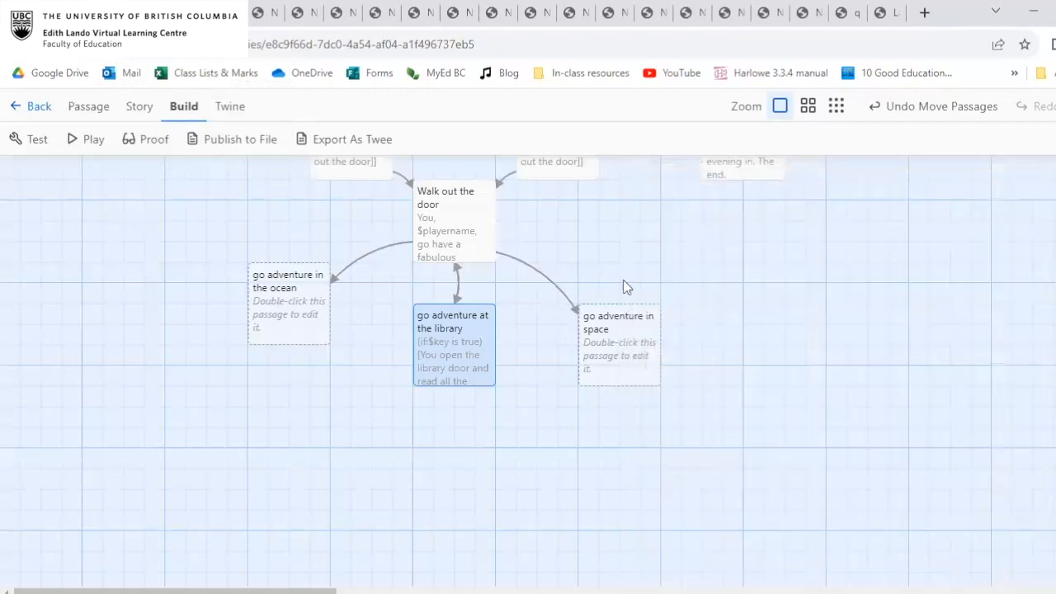
double_click(655, 368)
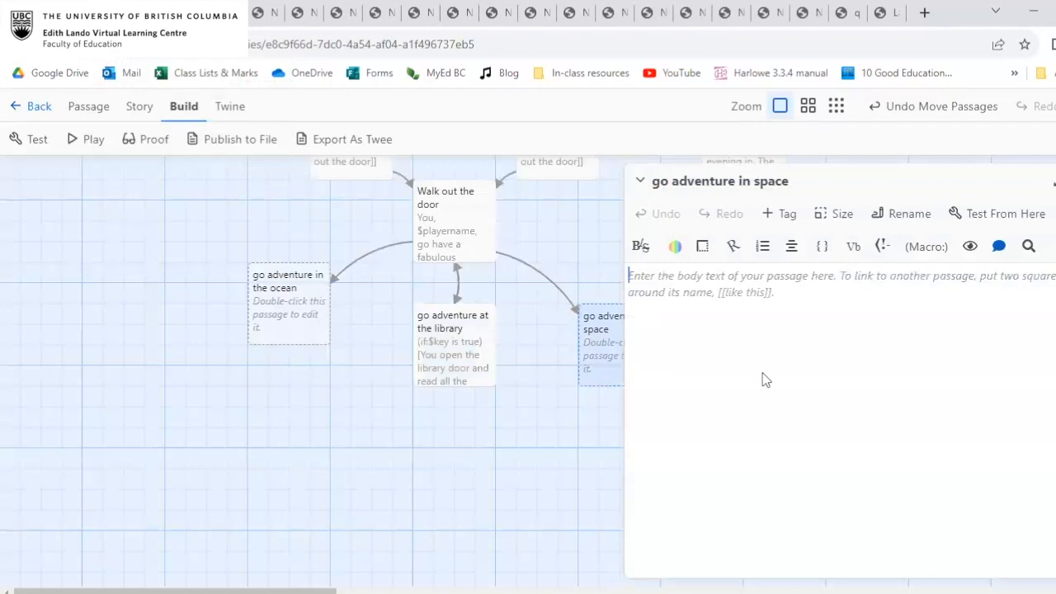
key(ctrl+v)
Paste the same Go back link into the "go adventure in the ocean" passage, leaving an empty line above it.
click(311, 296)
double_click(309, 290)
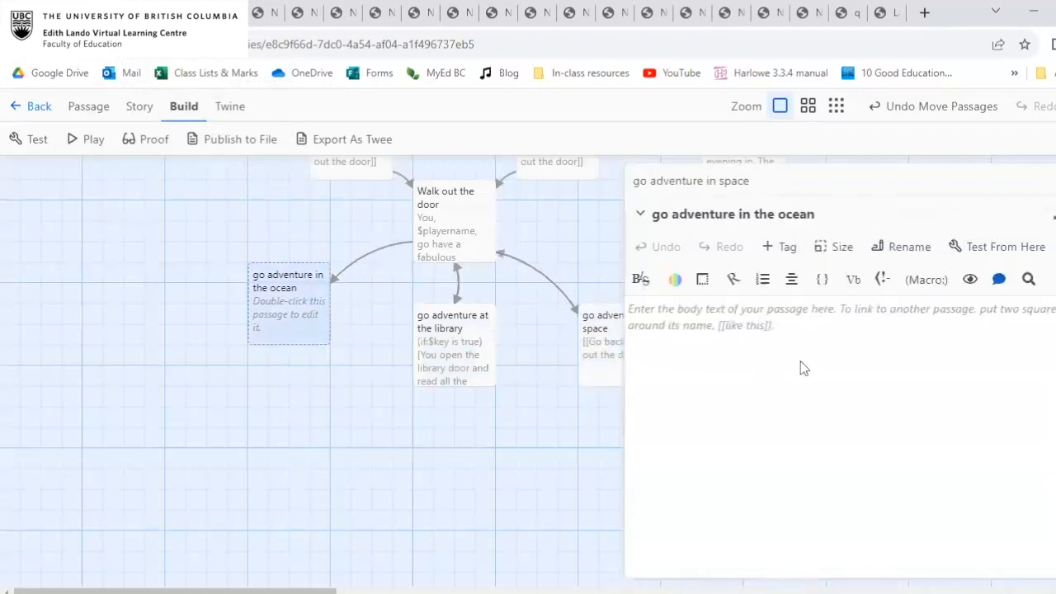
key(ctrl+v)
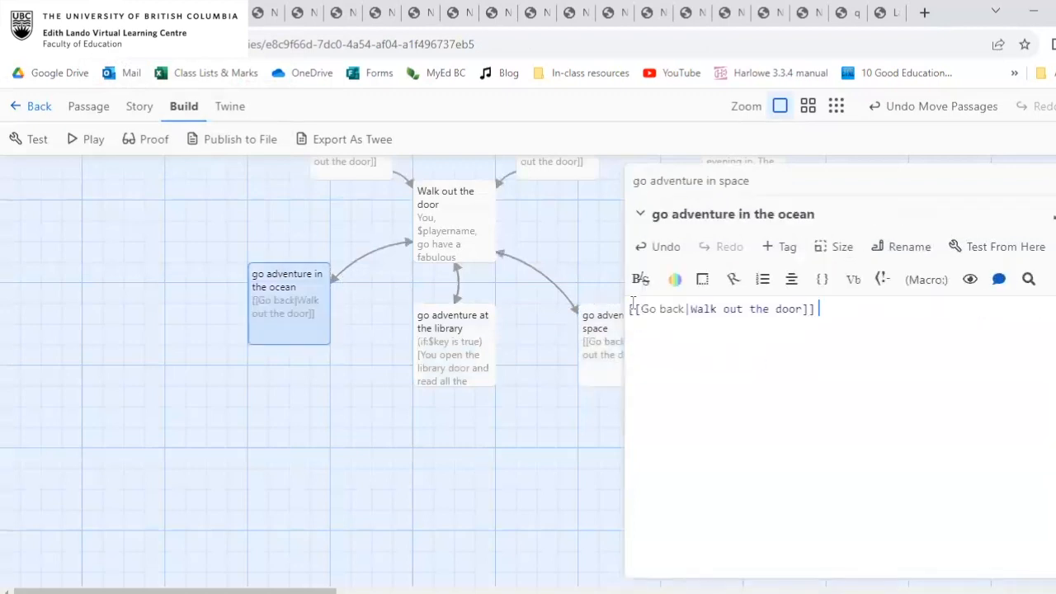
click(630, 309)
key(Return)
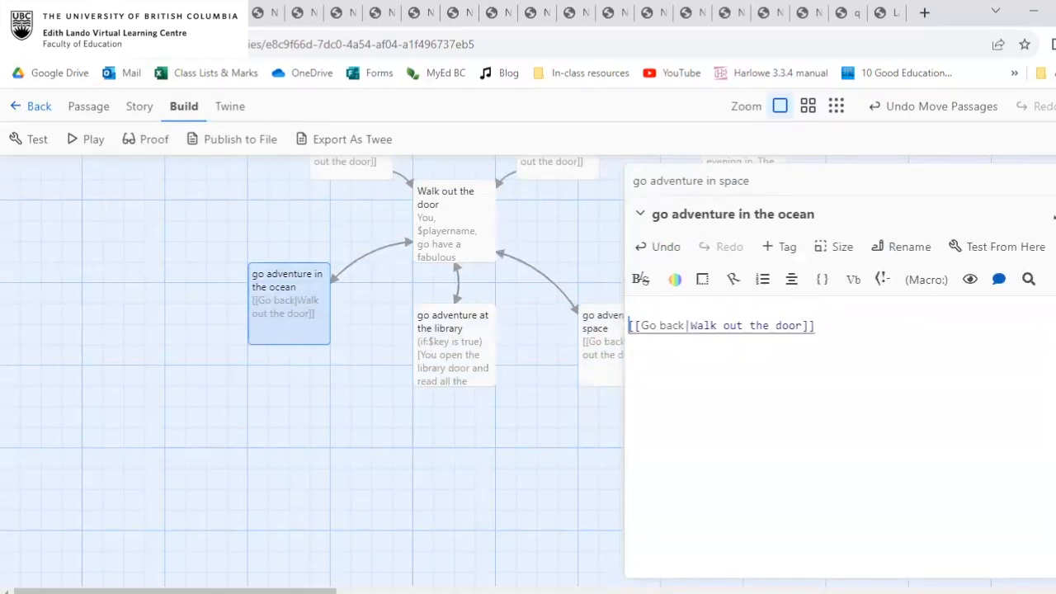
click(1055, 214)
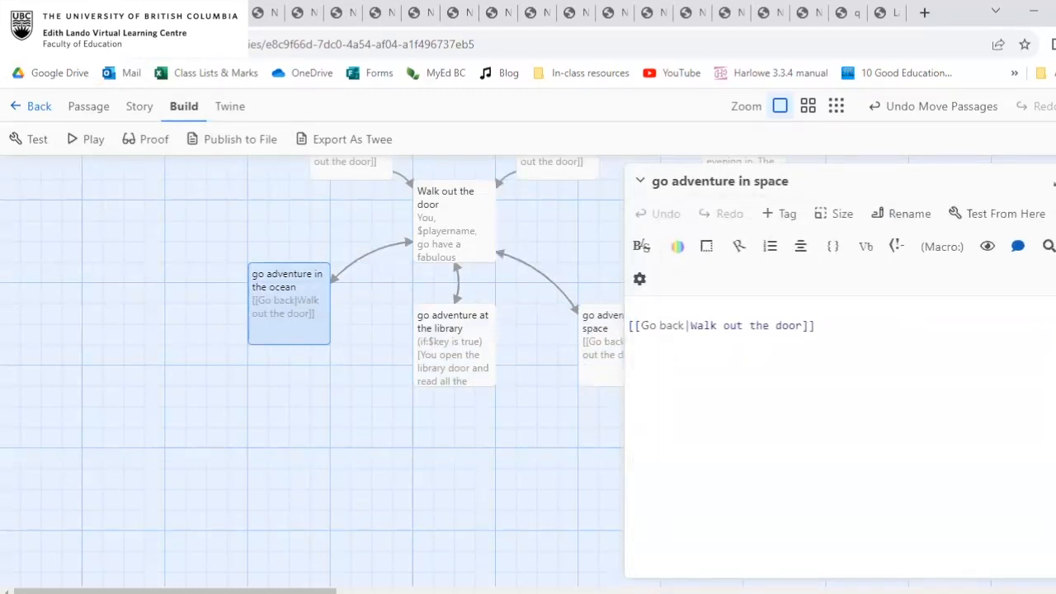
Write "You meet some friendly aliens. They like your $shirtcolor shirt." above the link in the "go adventure in space" passage.
click(654, 309)
text(You )
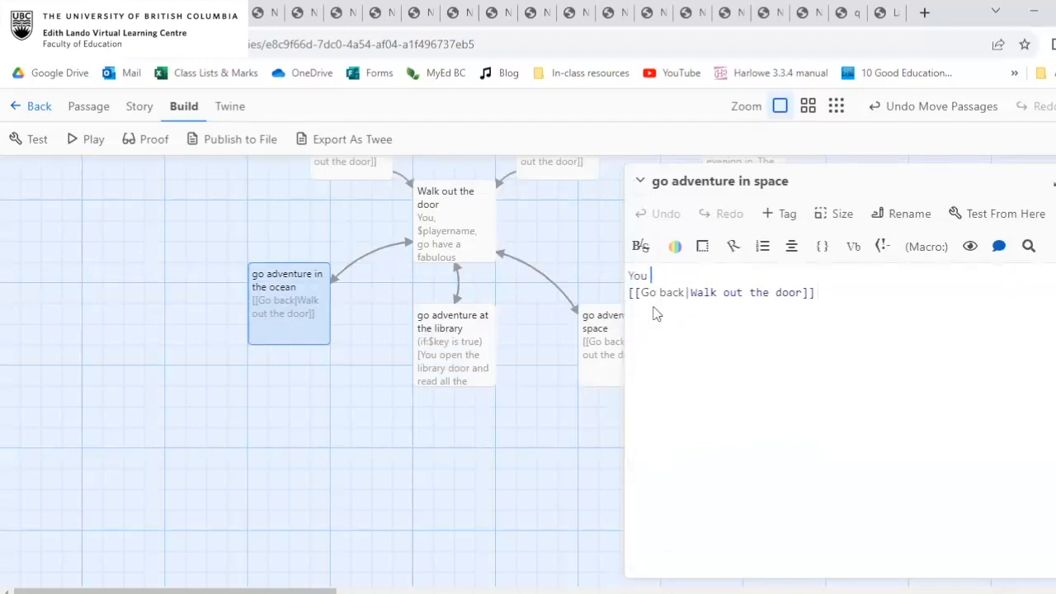
text(meet some friendly ali)
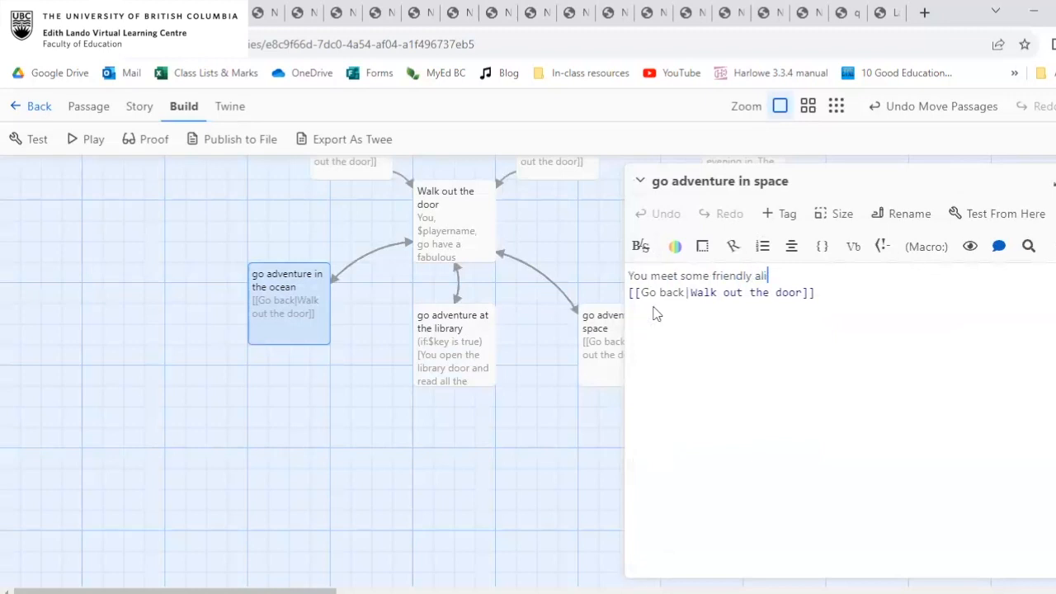
text(ens. They like your $shirtcolor)
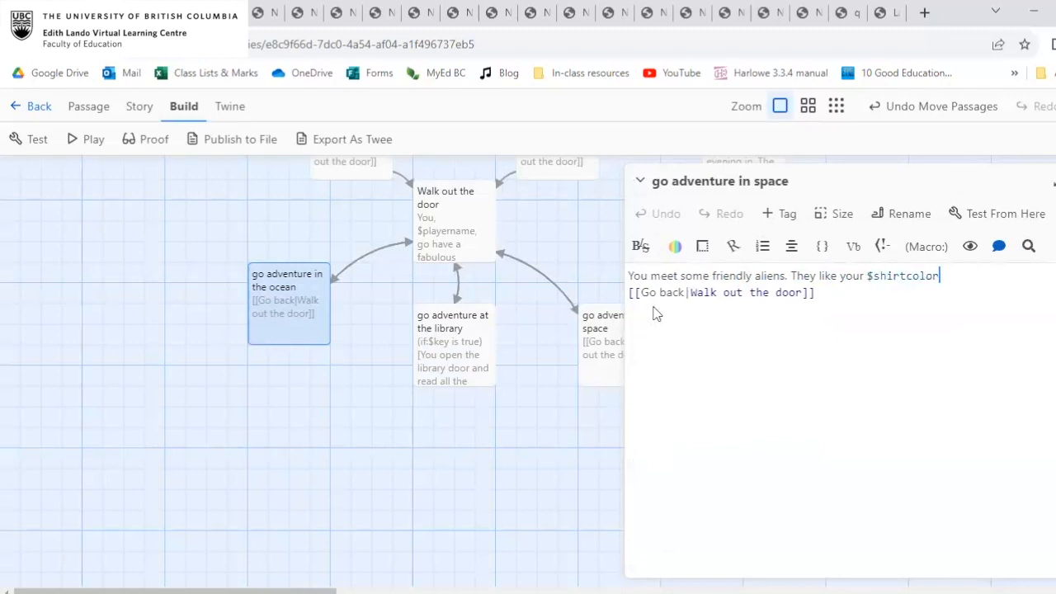
text( shirt.)
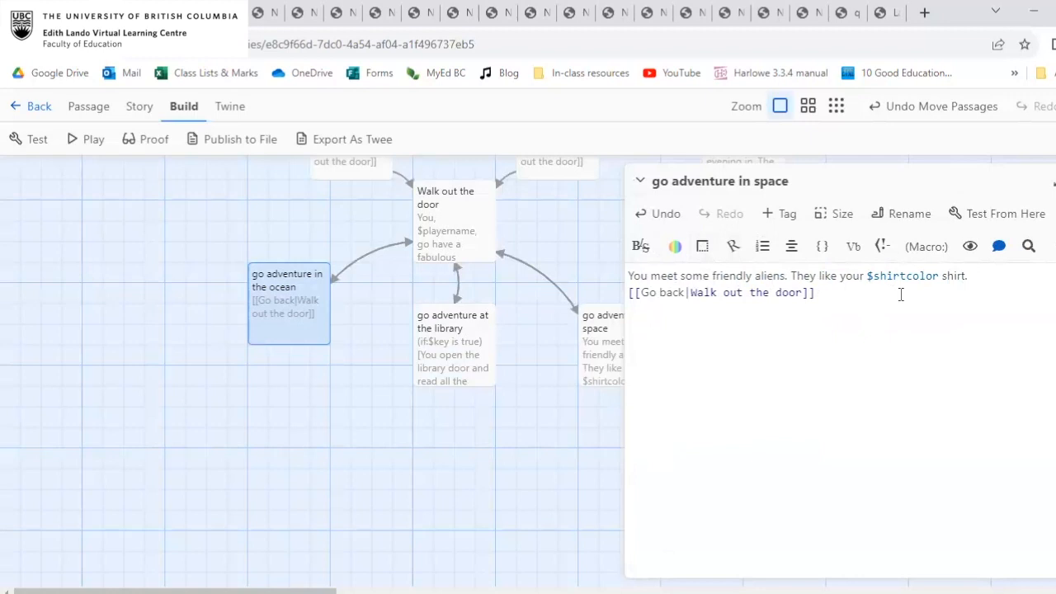
Extend the alien sentence in the "go adventure in space" passage with ", and say "Goodbye $playername" when you leave".
text(and say "Goodby$playner)
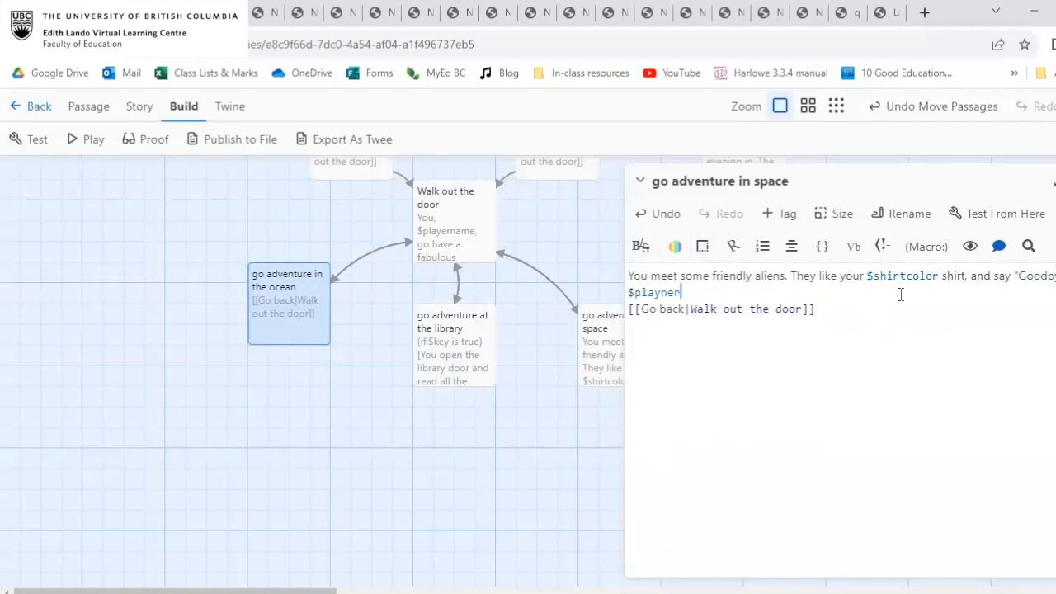
key(BackSpace)
key(BackSpace)
key(BackSpace)
text(ername" when you leave)
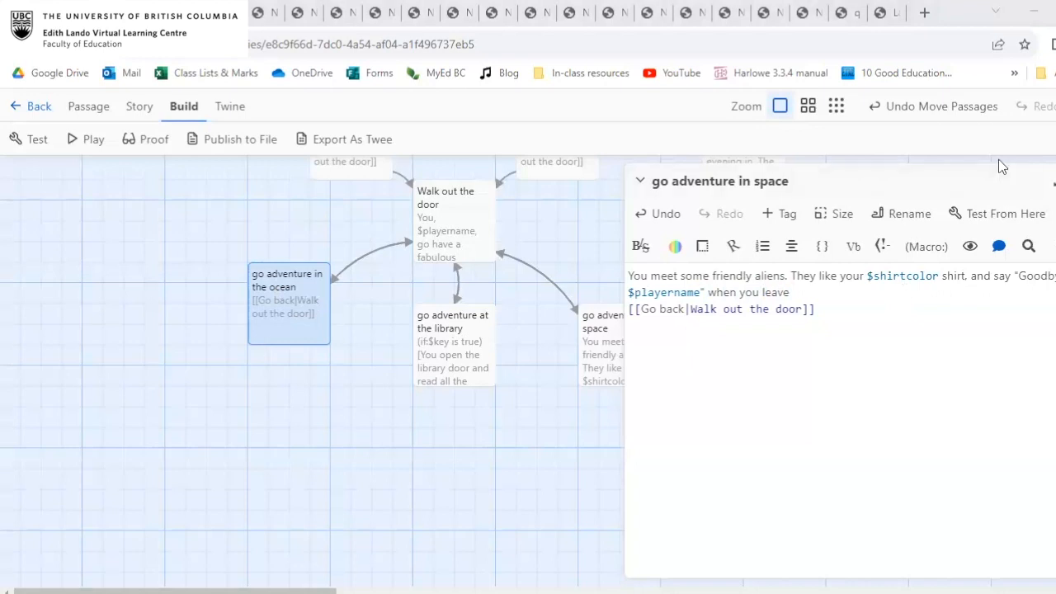
Test the story from the space passage and examine how the shirt colour and player name are filled in.
scroll(567, 342, up, 3)
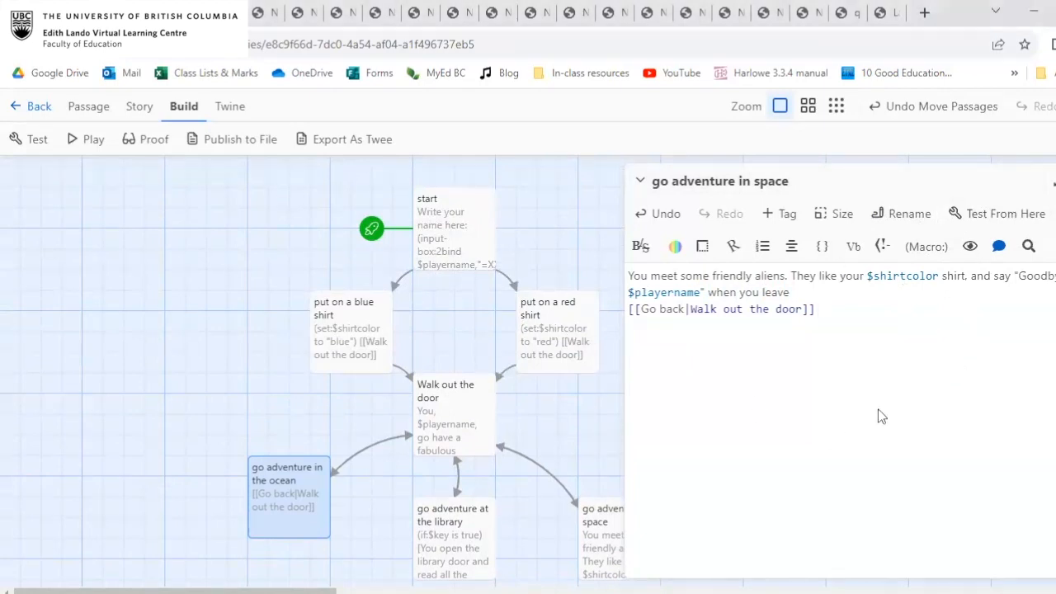
scroll(538, 422, down, 1)
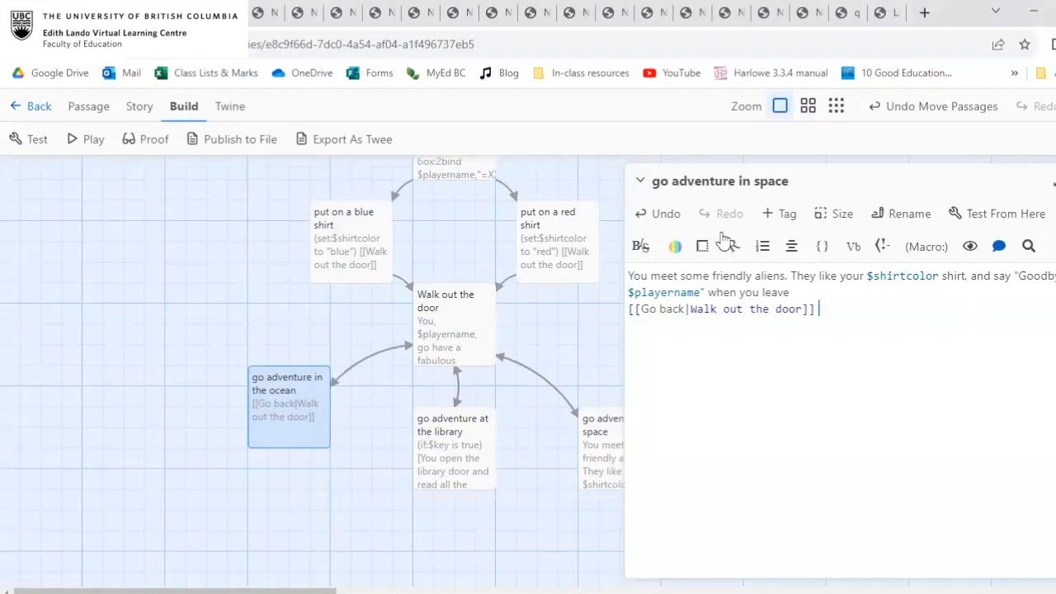
scroll(588, 452, down, 1)
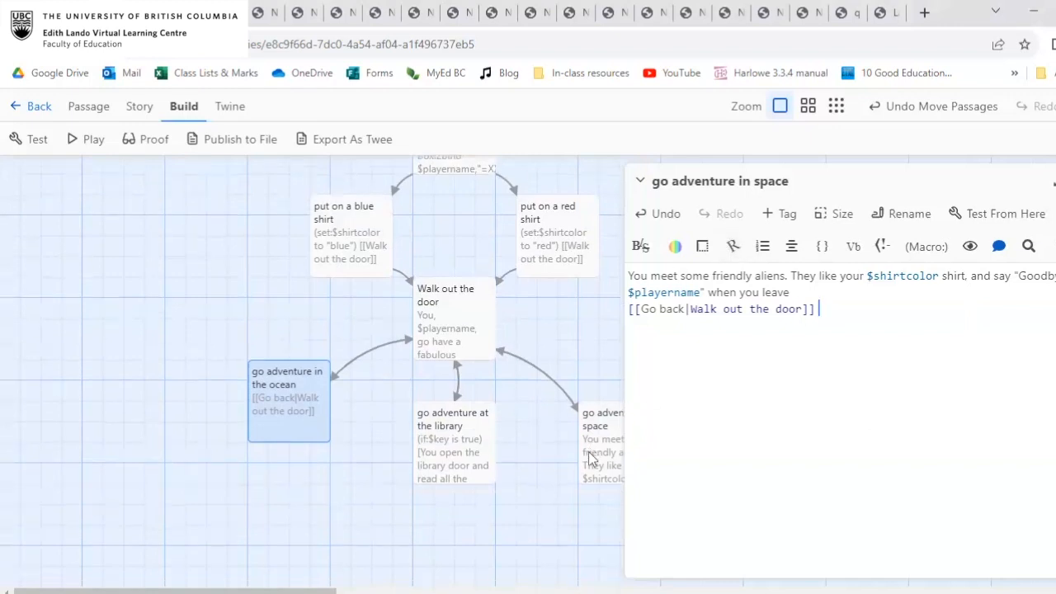
scroll(588, 452, down, 1)
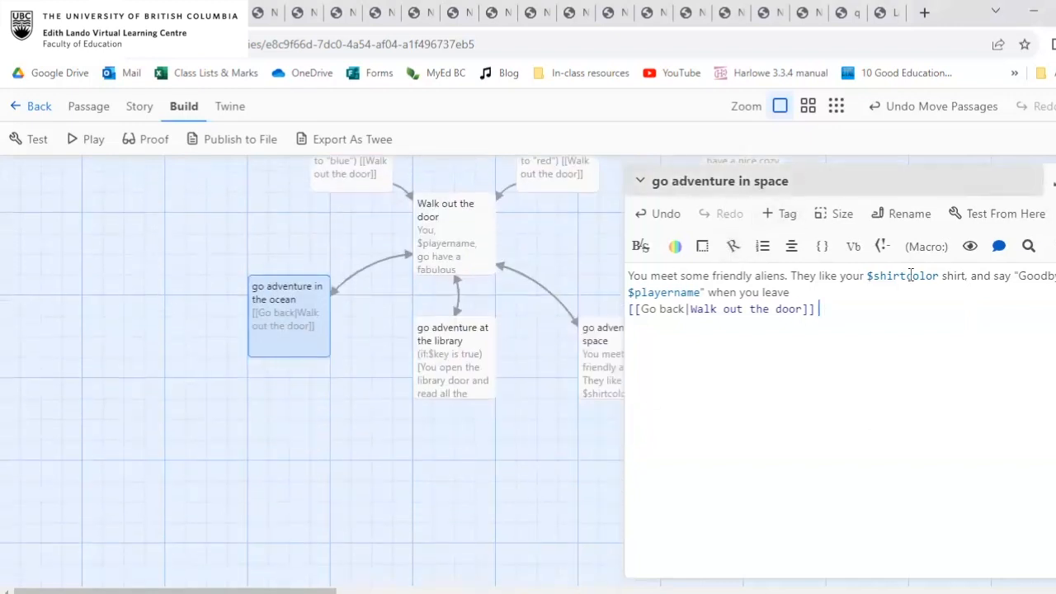
click(1003, 214)
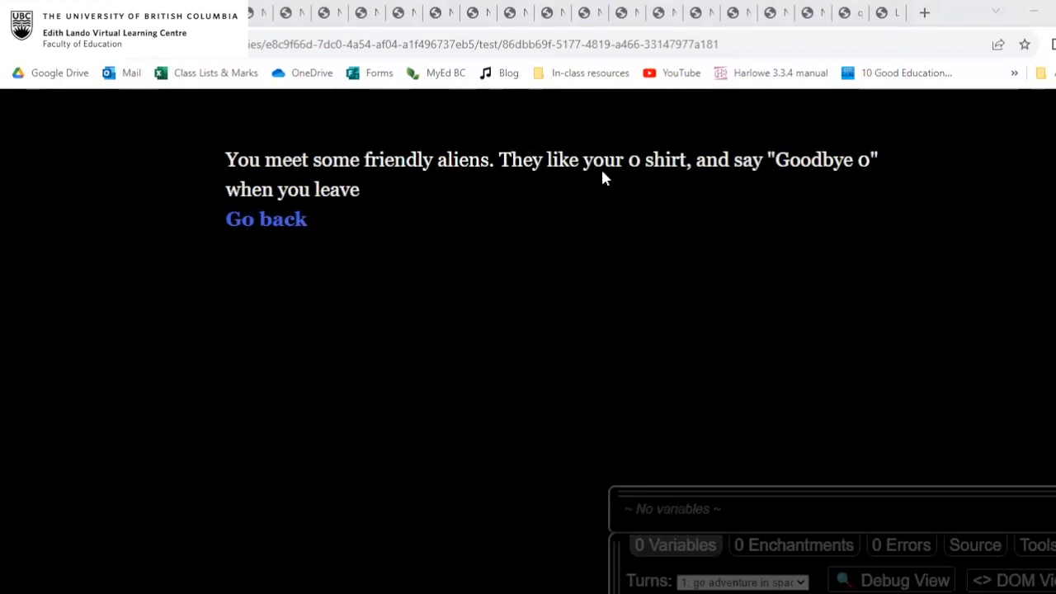
double_click(634, 159)
drag(867, 159, 867, 158)
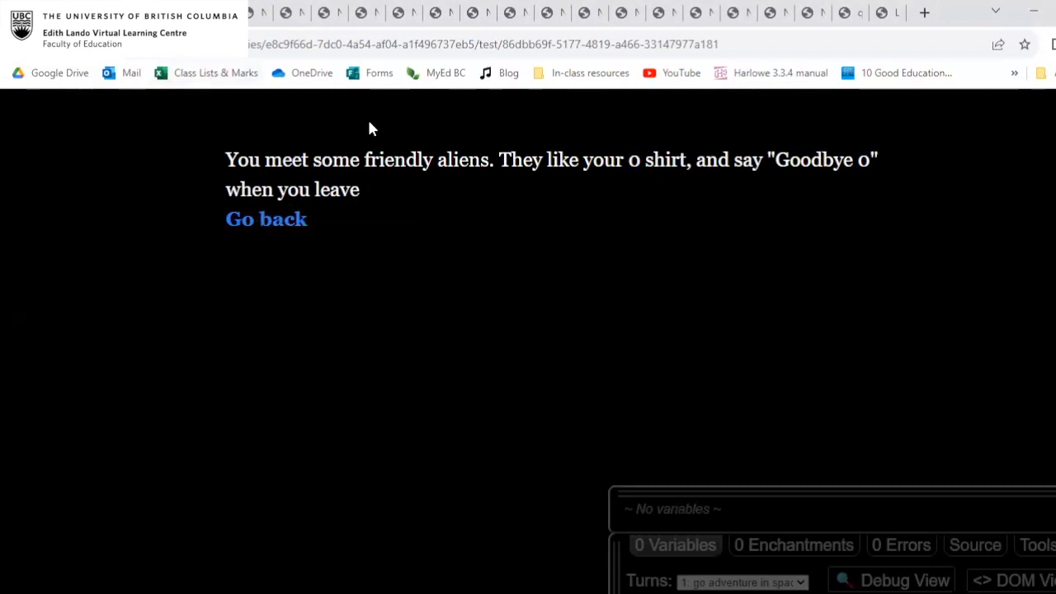
click(141, 13)
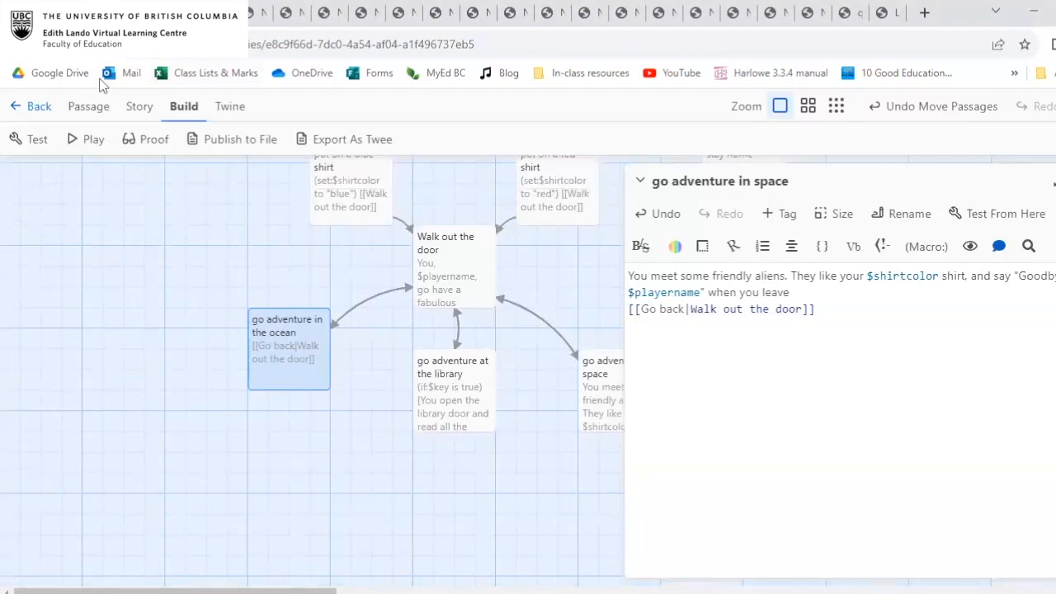
Review the $key condition in the "go adventure at the library" passage and close that passage.
click(104, 105)
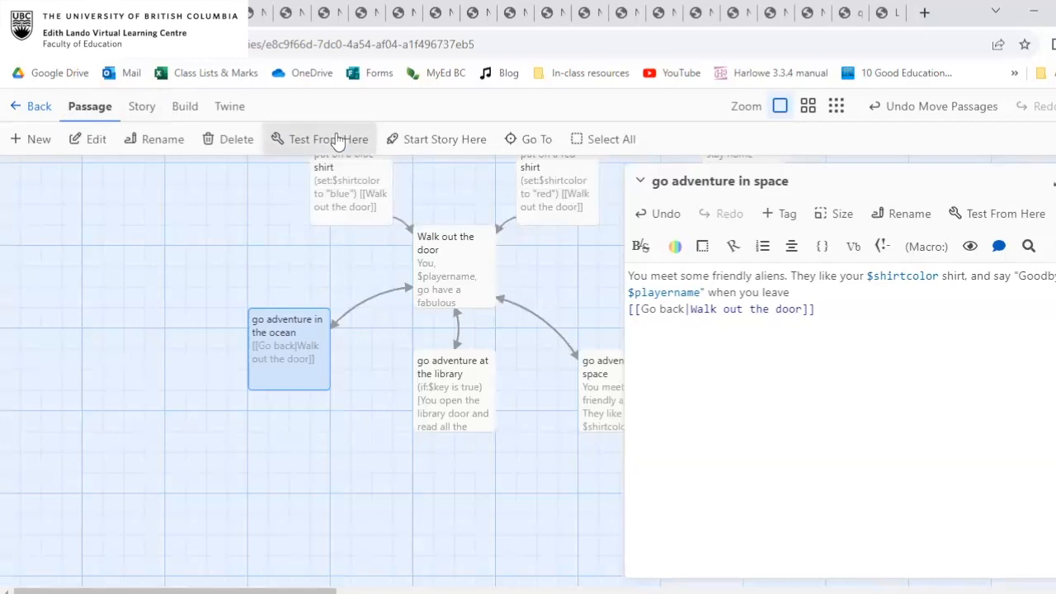
double_click(483, 379)
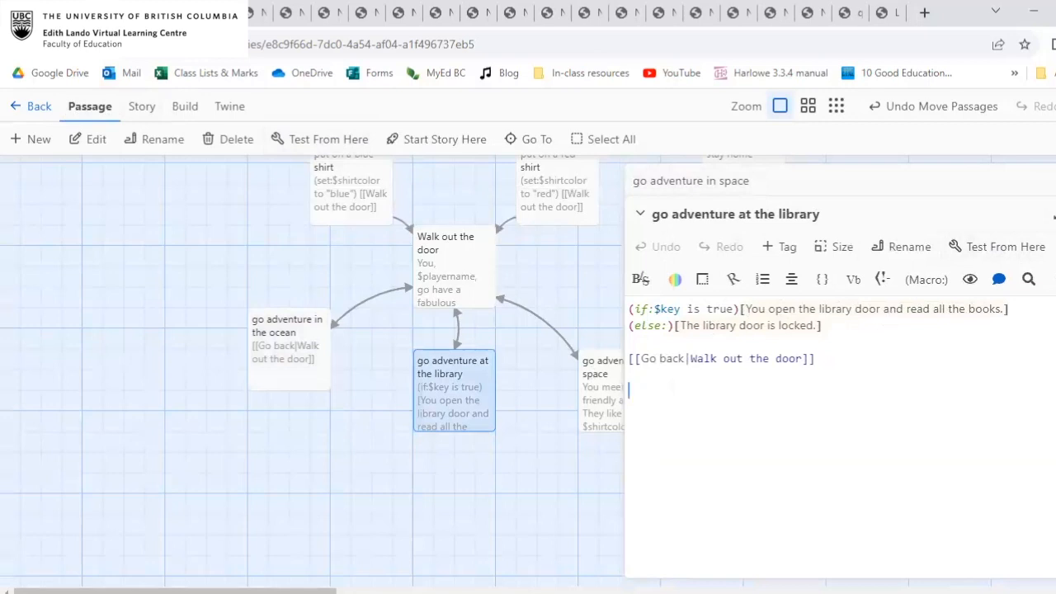
click(1055, 214)
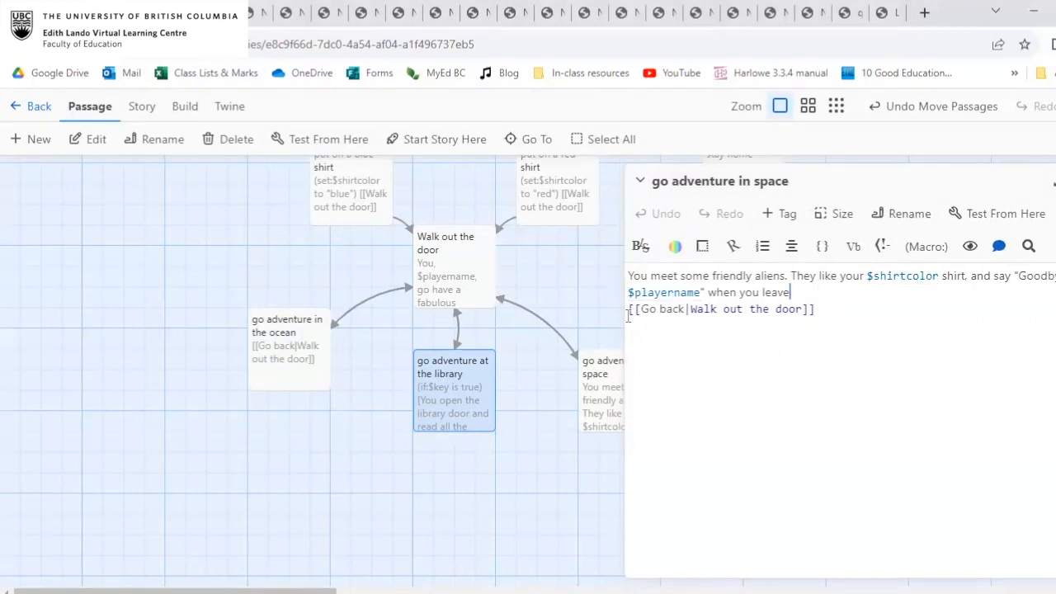
Write "You find a cool shipwreck." above the Go back link in the "go adventure in the ocean" passage, leaving an empty line between them.
click(275, 347)
double_click(275, 346)
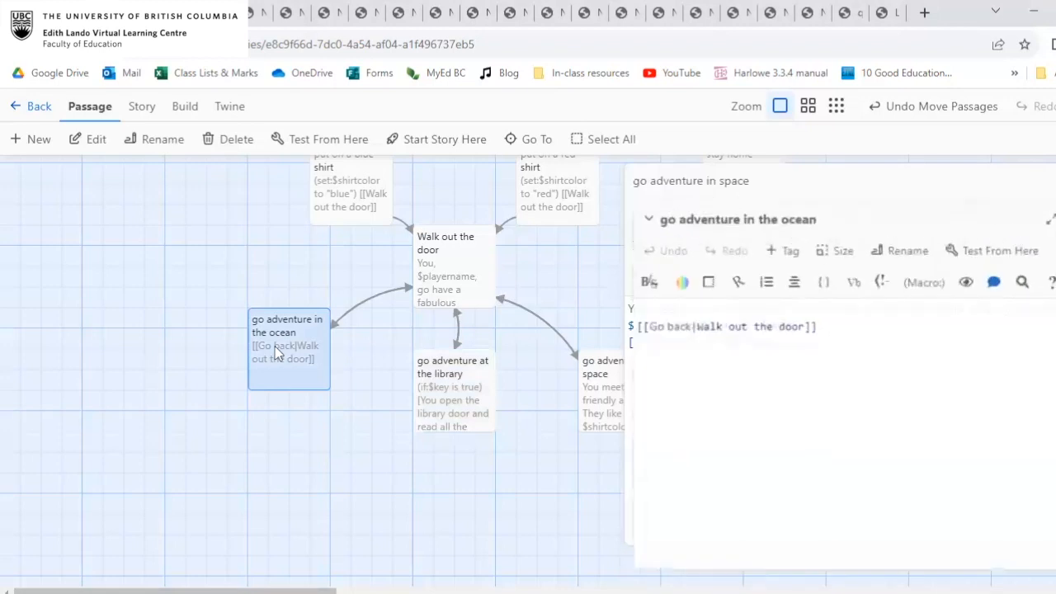
click(640, 279)
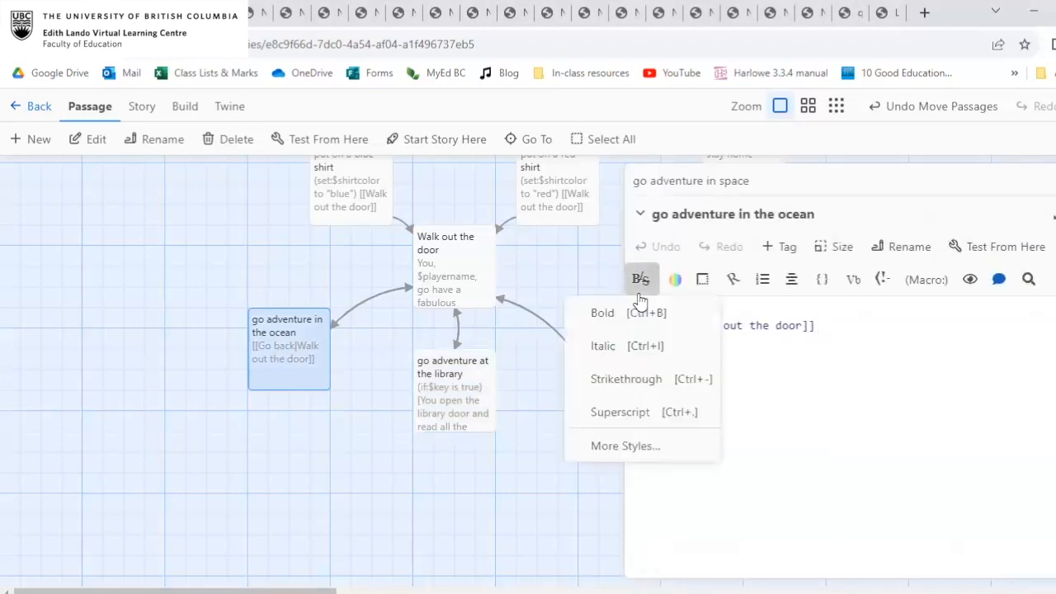
click(738, 303)
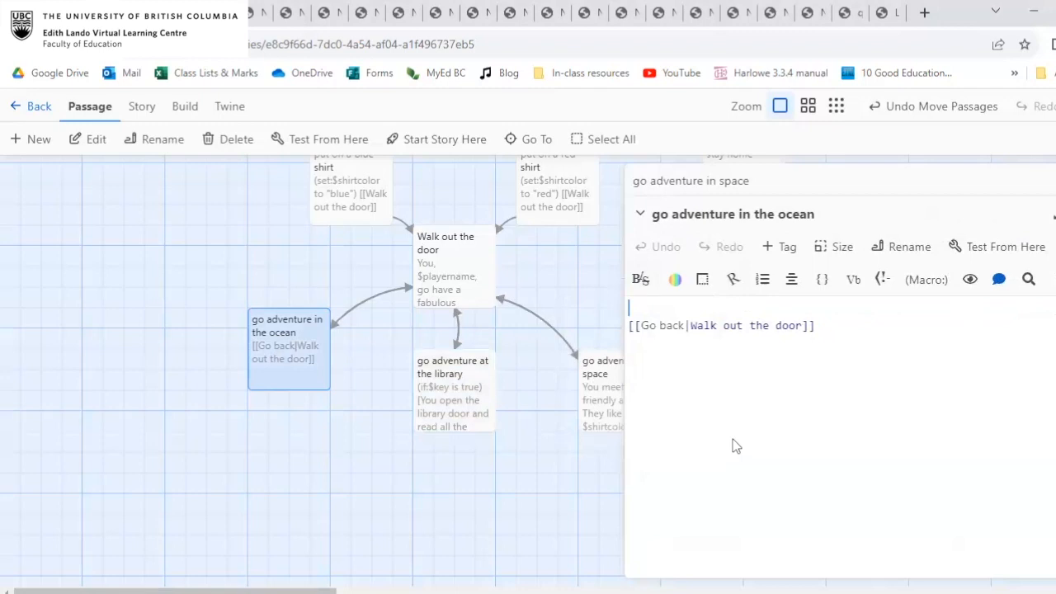
text(You find a cool ship)
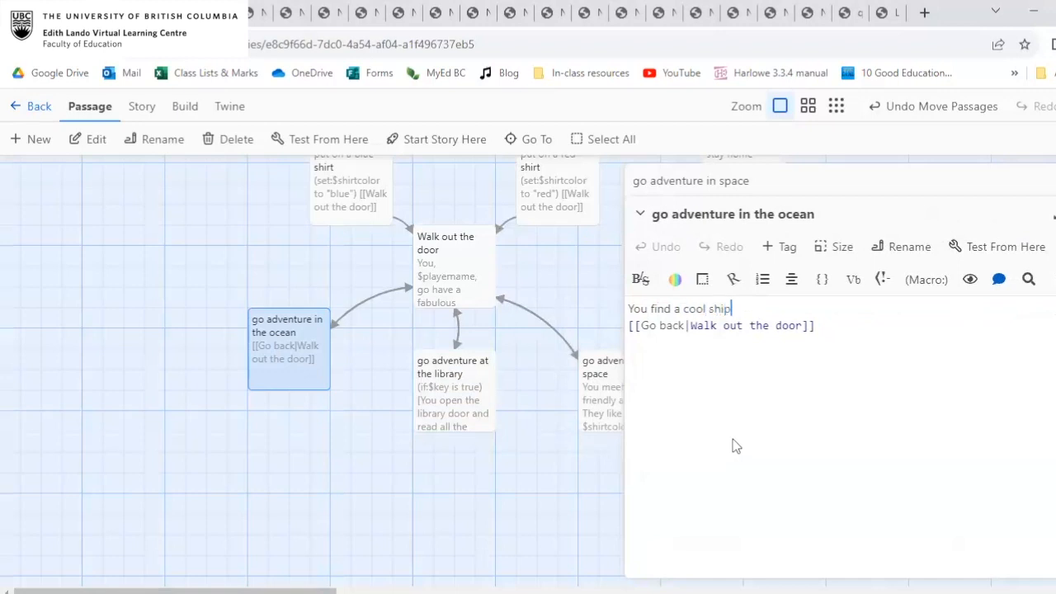
text(wreck [[Go ba)
key(BackSpace)
key(BackSpace)
text(.)
key(Return)
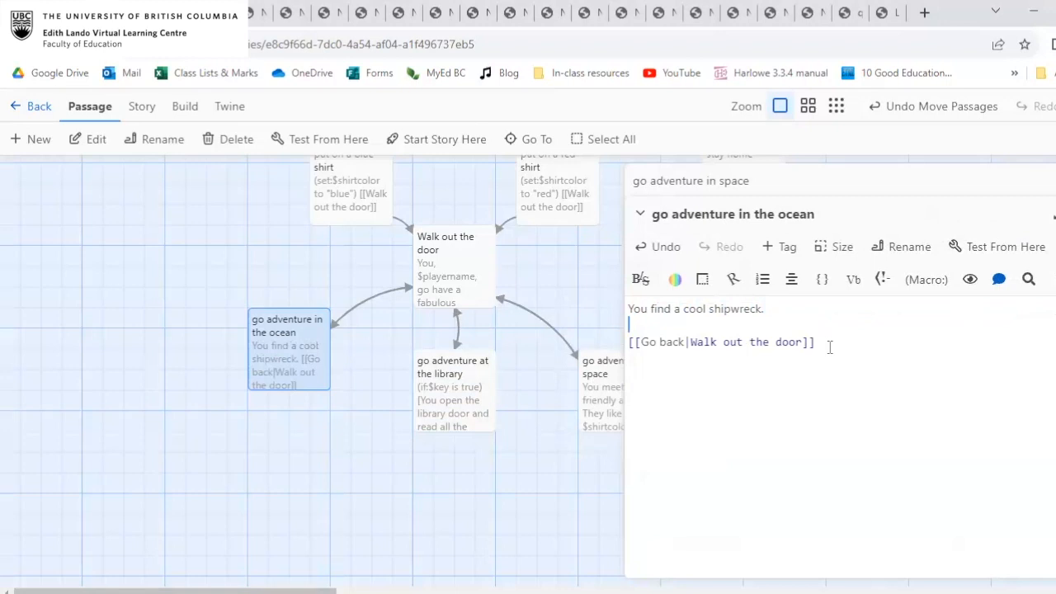
text((Link:)
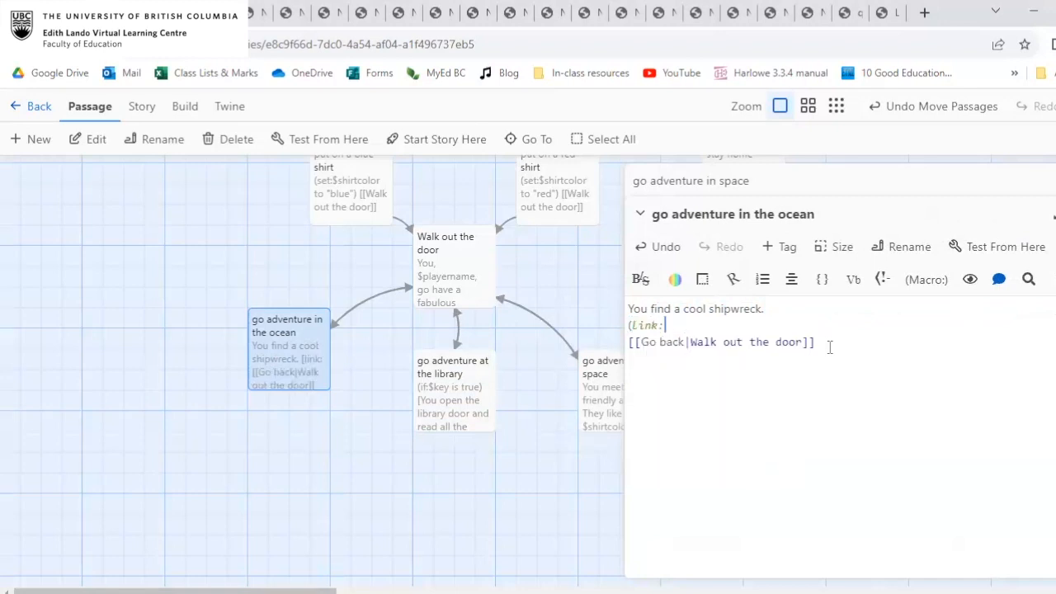
text(")
key(BackSpace)
key(BackSpace)
key(BackSpace)
key(BackSpace)
key(BackSpace)
key(BackSpace)
key(BackSpace)
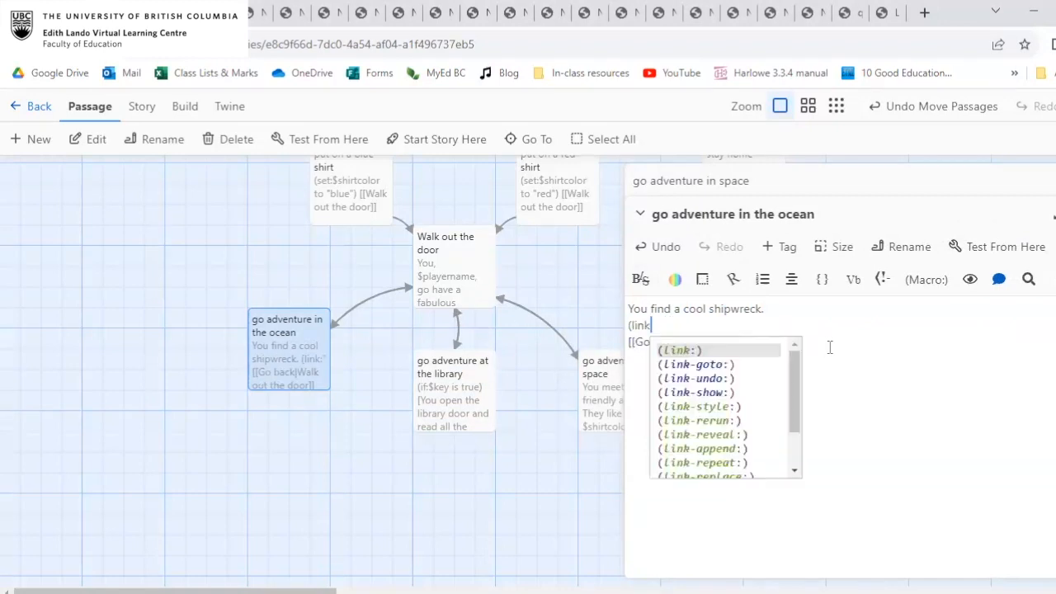
Start a link macro on the empty line below the shipwreck sentence, with the hyperlink text "Search the shipwreck".
click(932, 282)
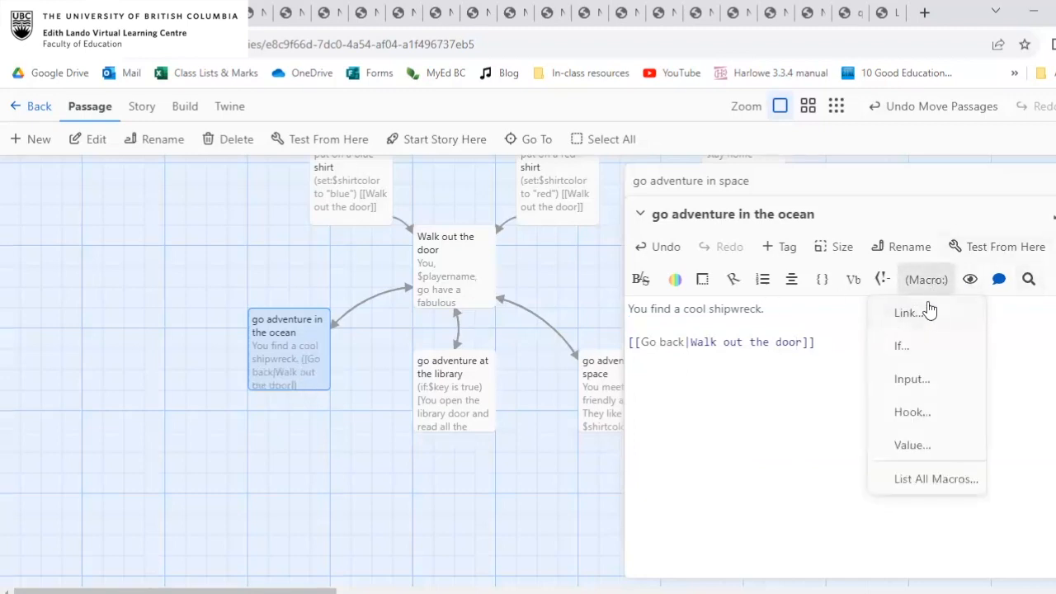
click(776, 321)
click(929, 314)
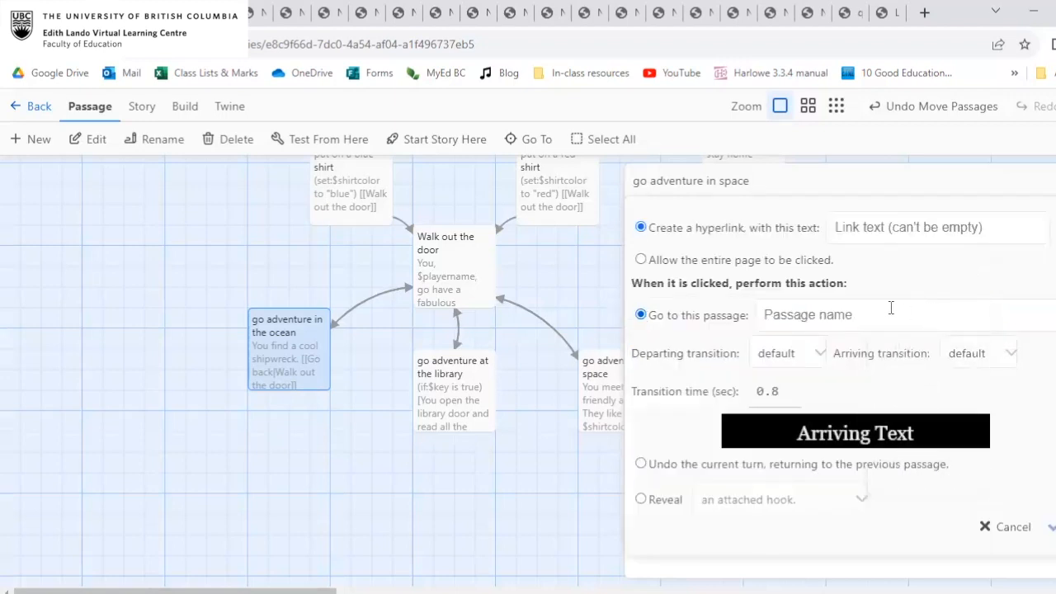
click(899, 228)
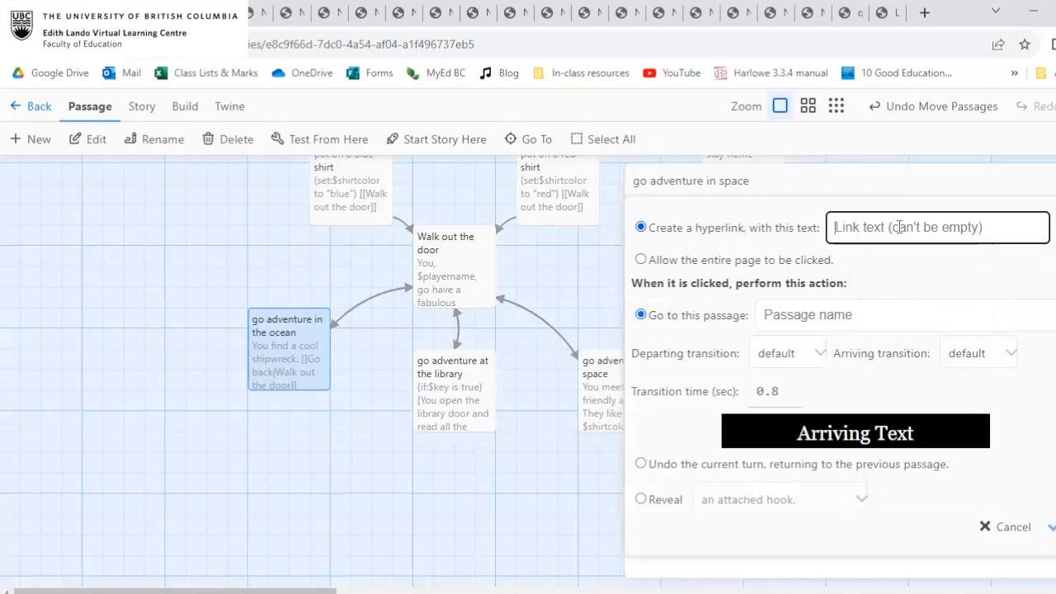
text(Search th)
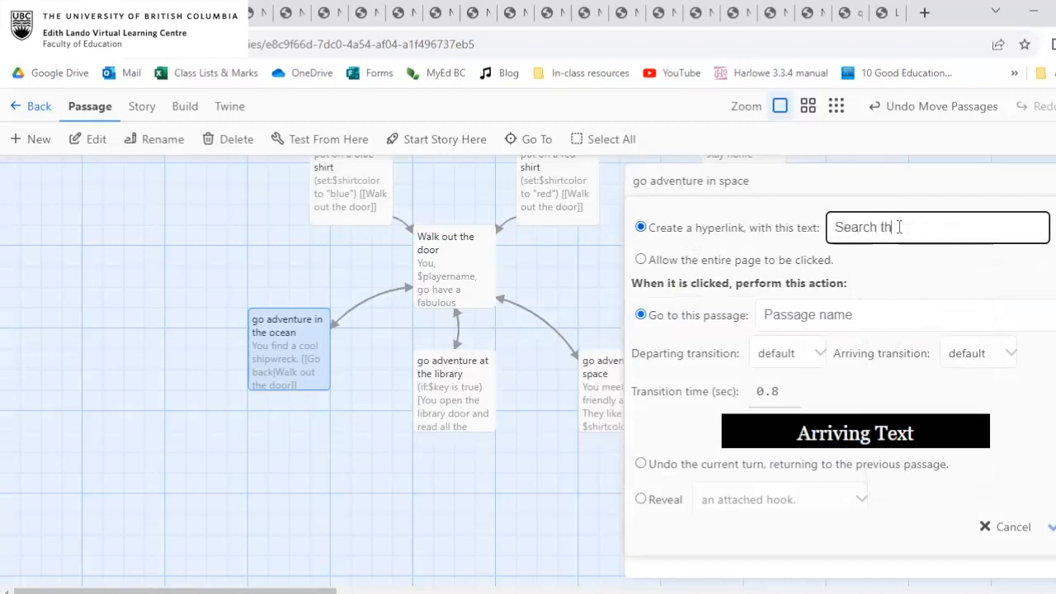
text(e shipwreck)
Set the link to reveal an attached hook and remove its own text, and add the macro to the ocean passage.
scroll(809, 276, down, 1)
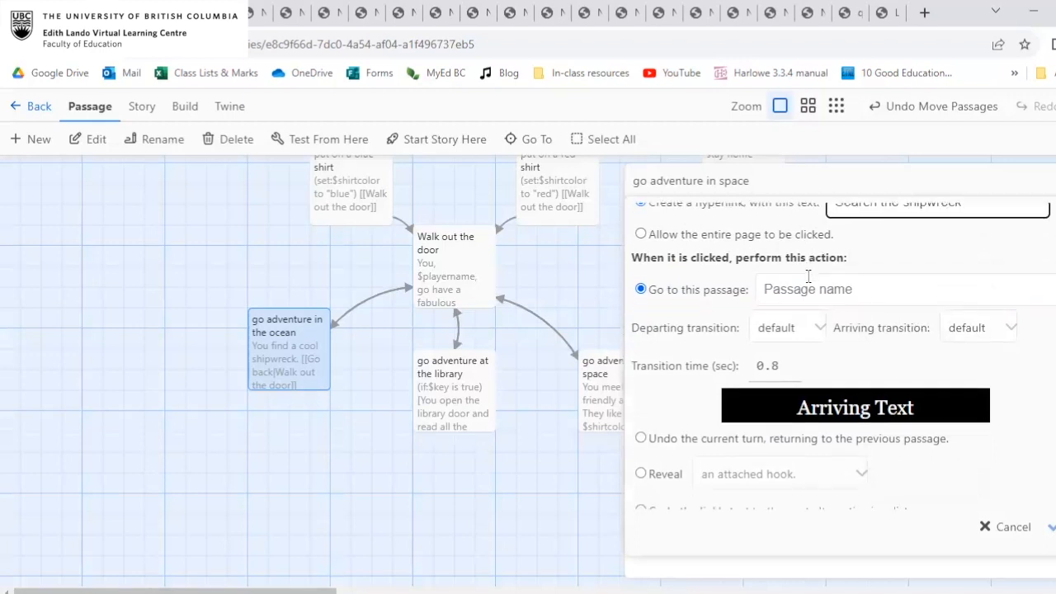
scroll(662, 340, down, 1)
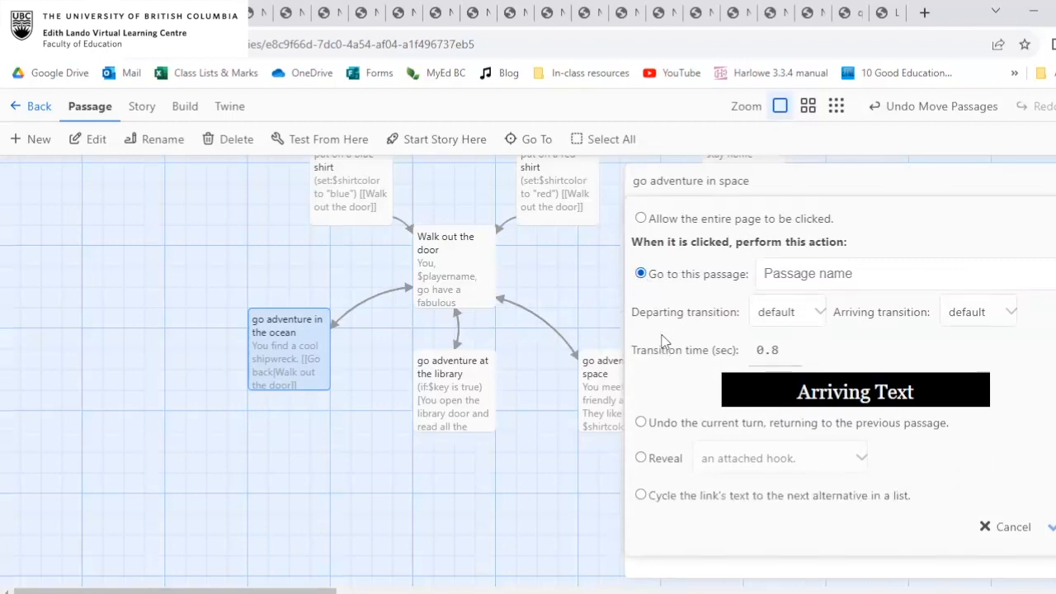
click(641, 459)
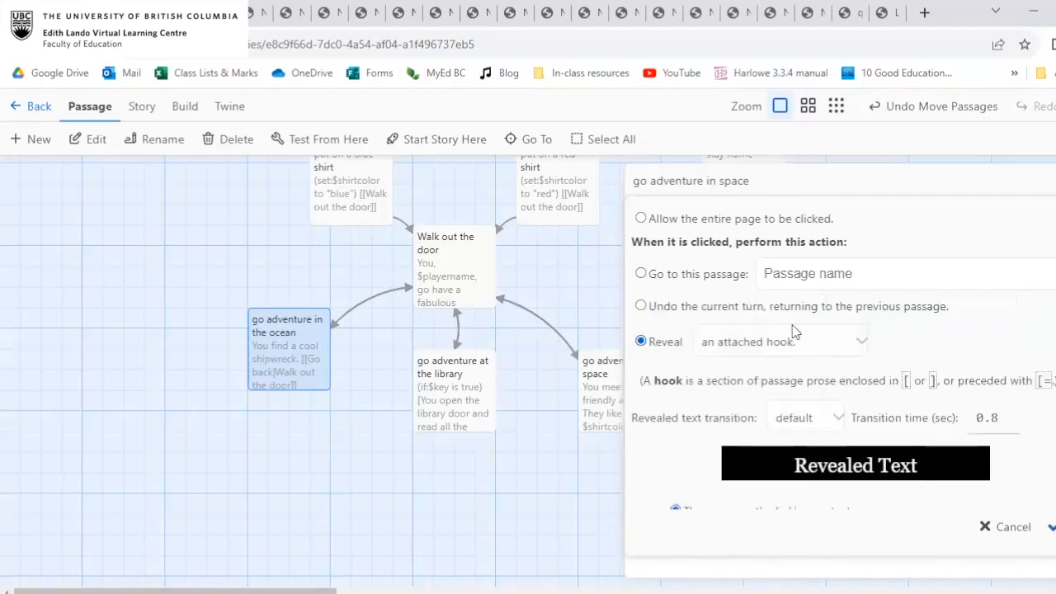
scroll(825, 342, down, 1)
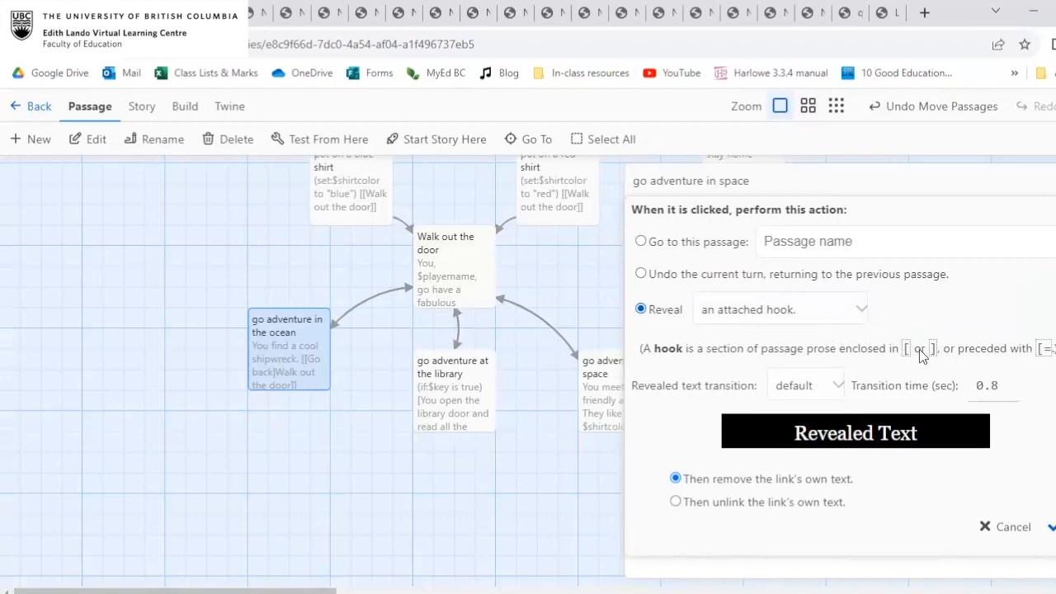
scroll(932, 356, down, 2)
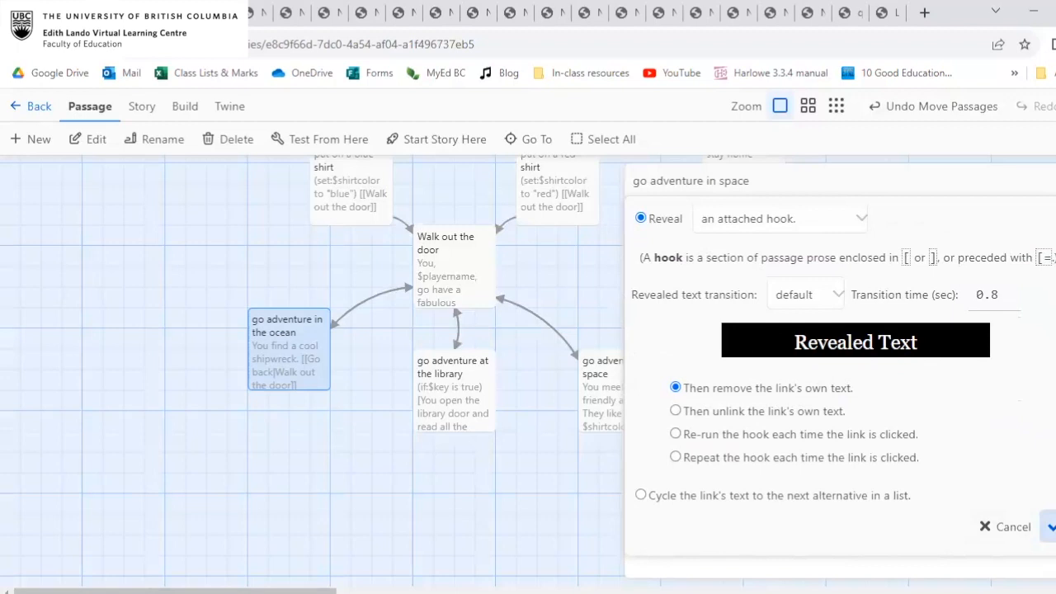
click(1050, 527)
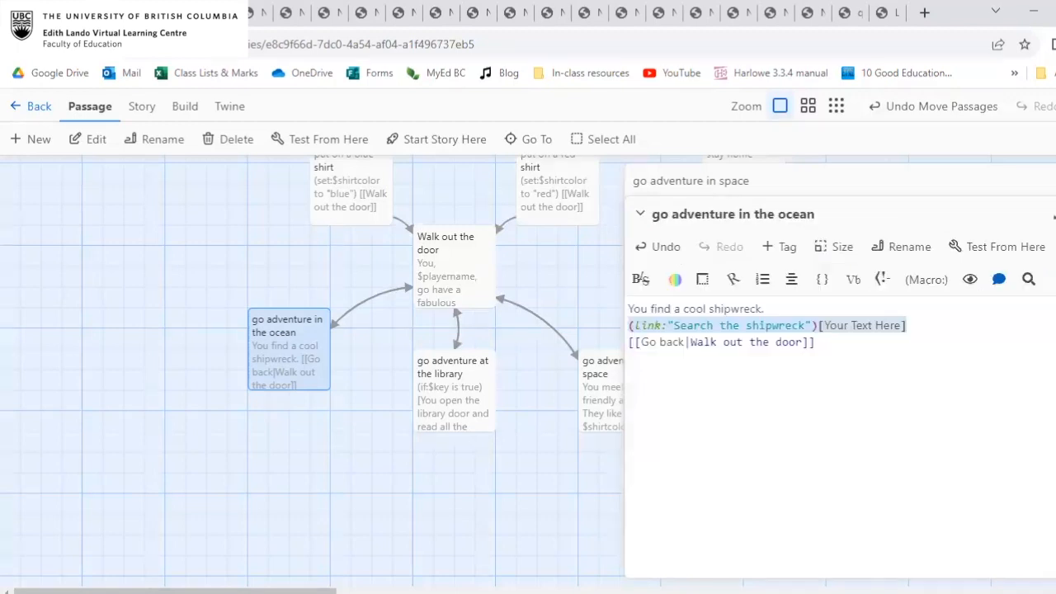
Replace the placeholder text in the link's hook with "You find a key!".
click(660, 325)
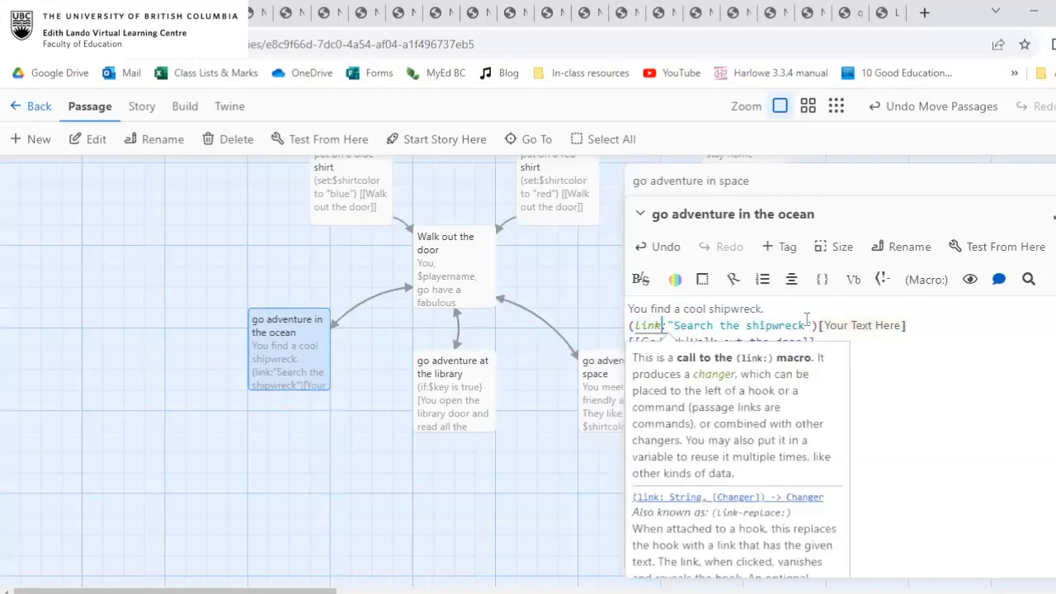
drag(905, 325, 825, 327)
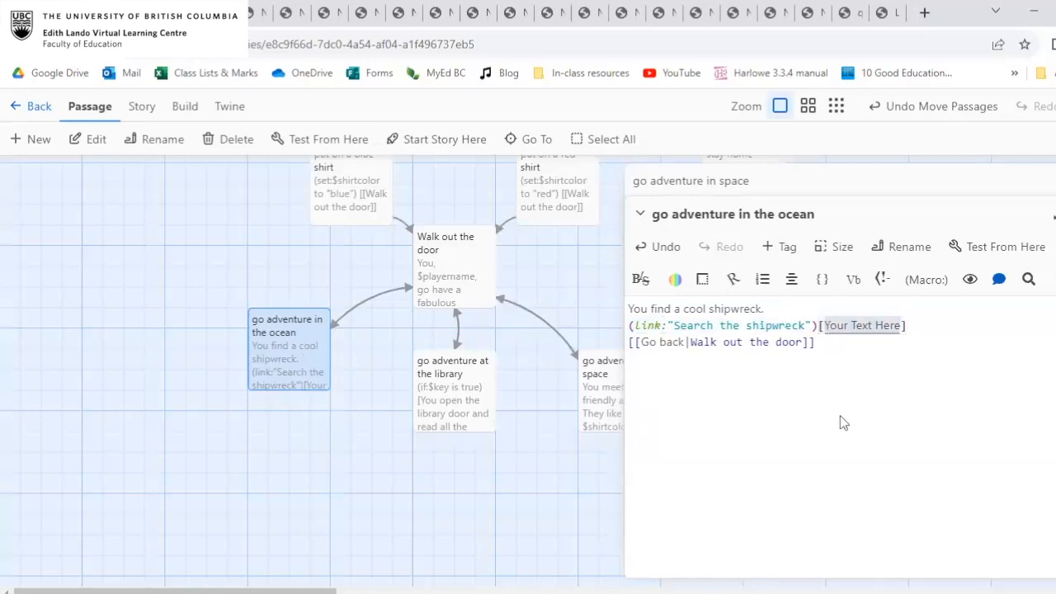
text(You find a )
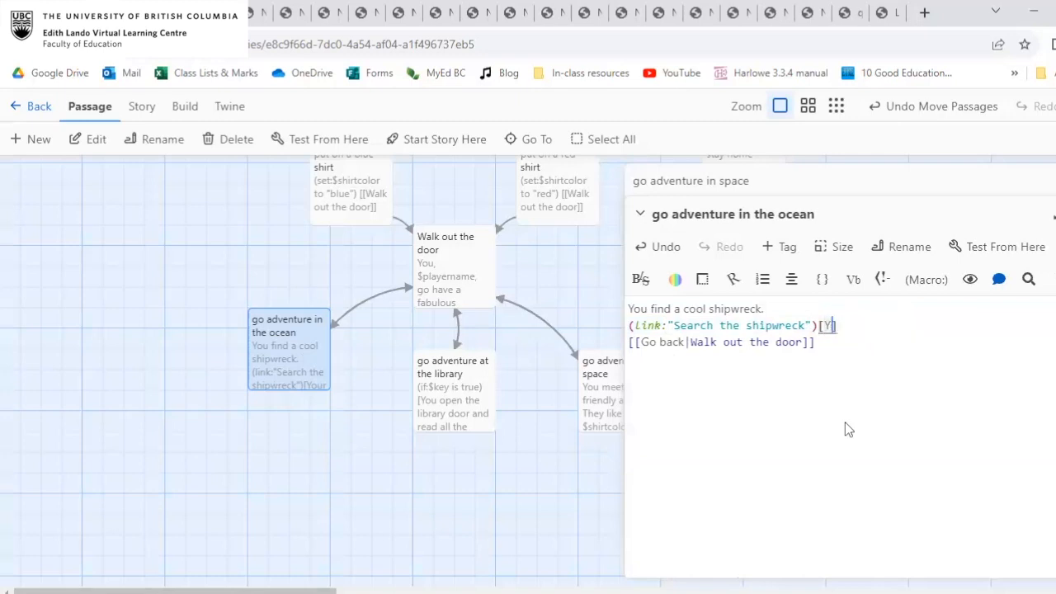
text(key!)
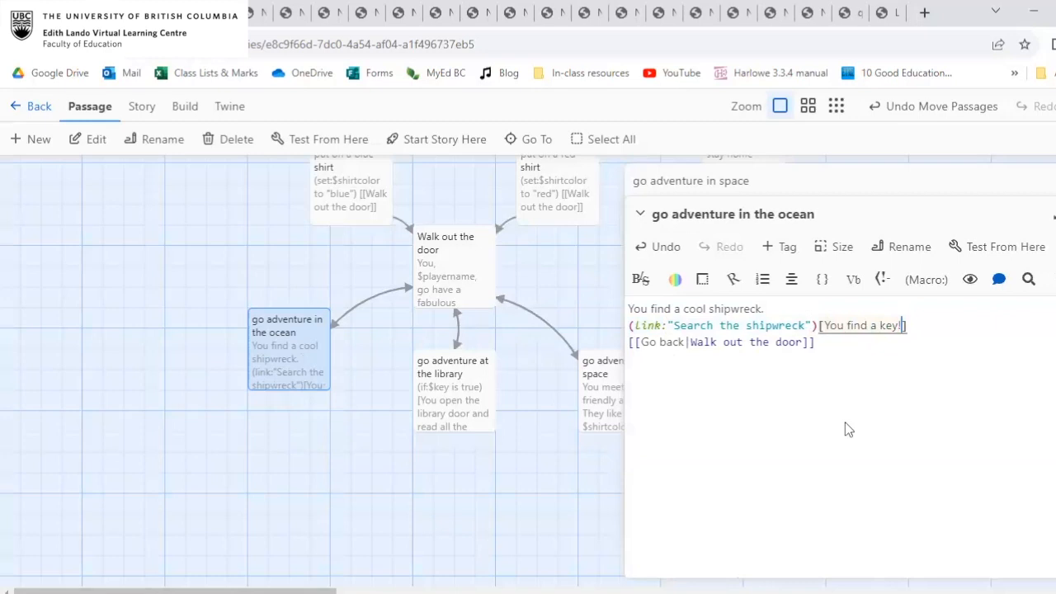
Add (set:$key to true) inside the hook directly after "You find a key!".
text((set)
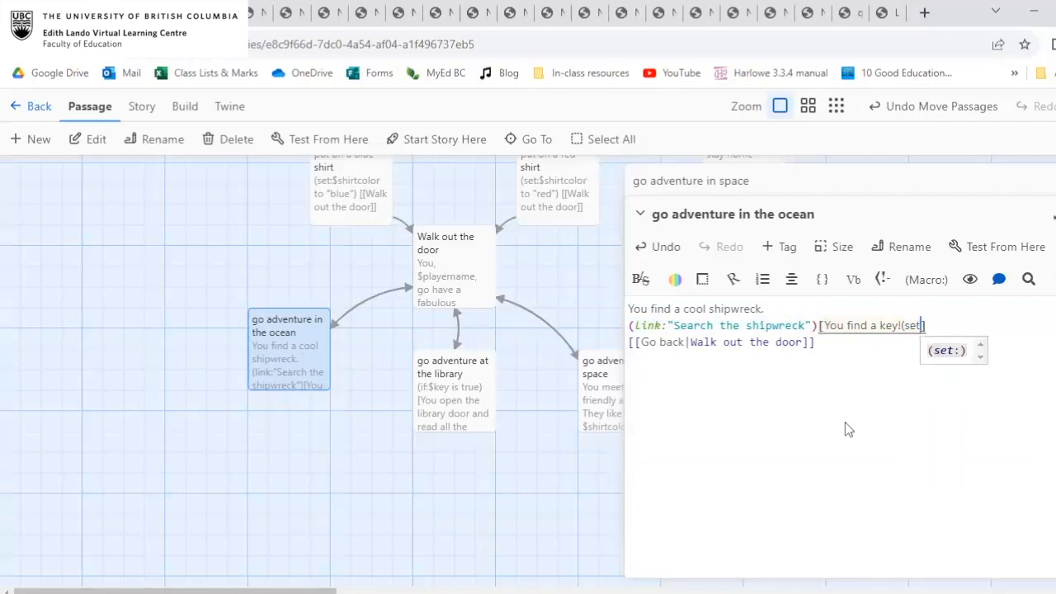
text(:$key to true))
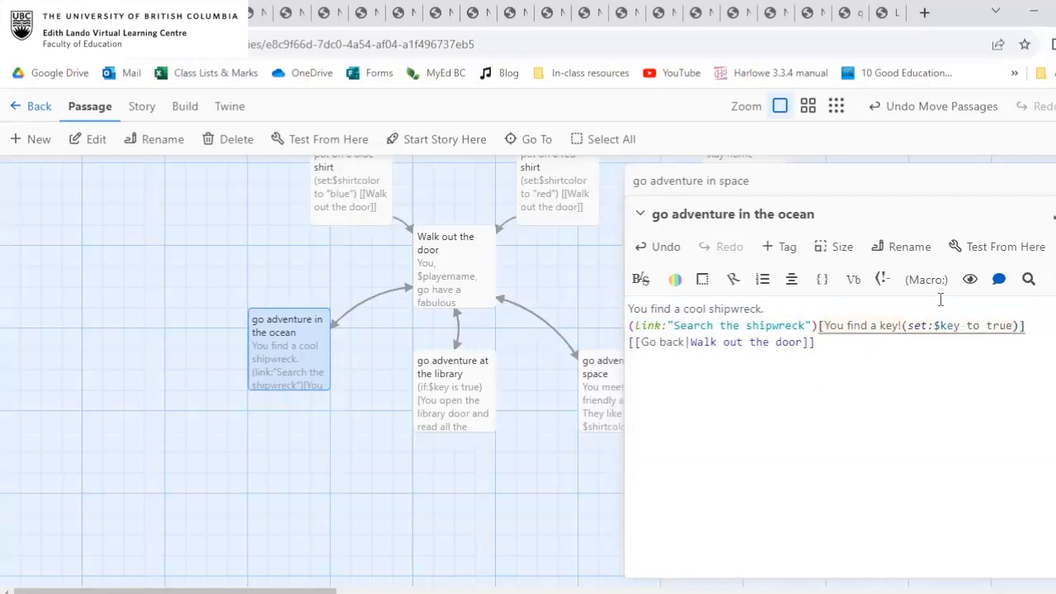
click(902, 322)
click(934, 282)
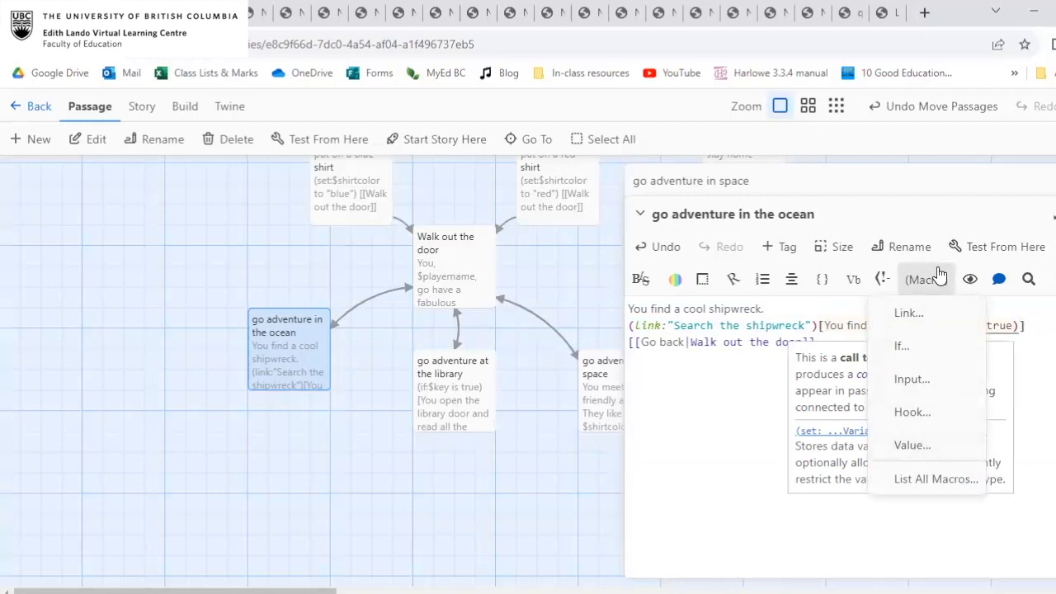
click(1039, 360)
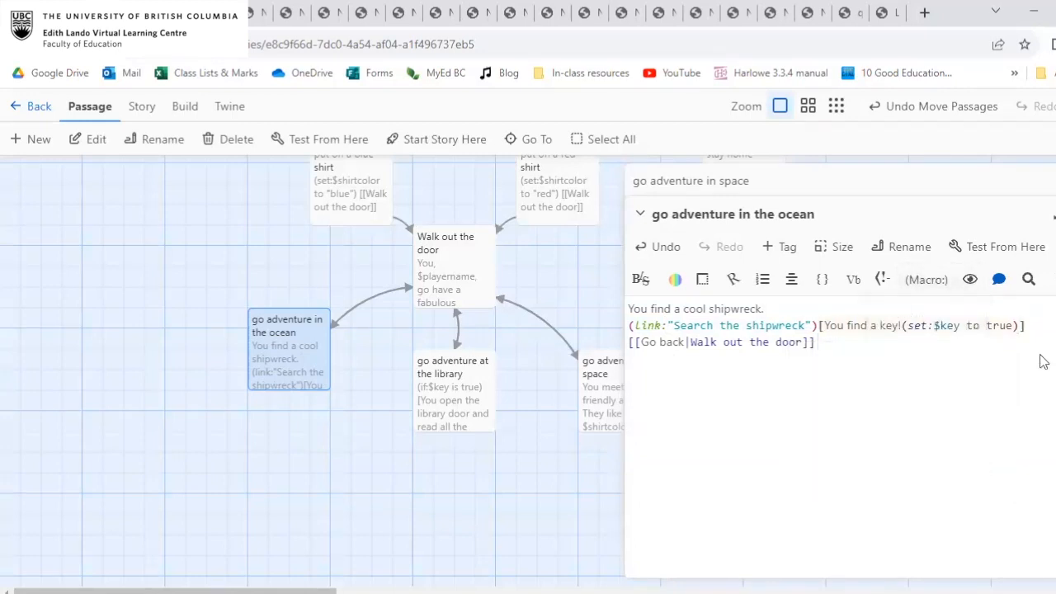
click(928, 282)
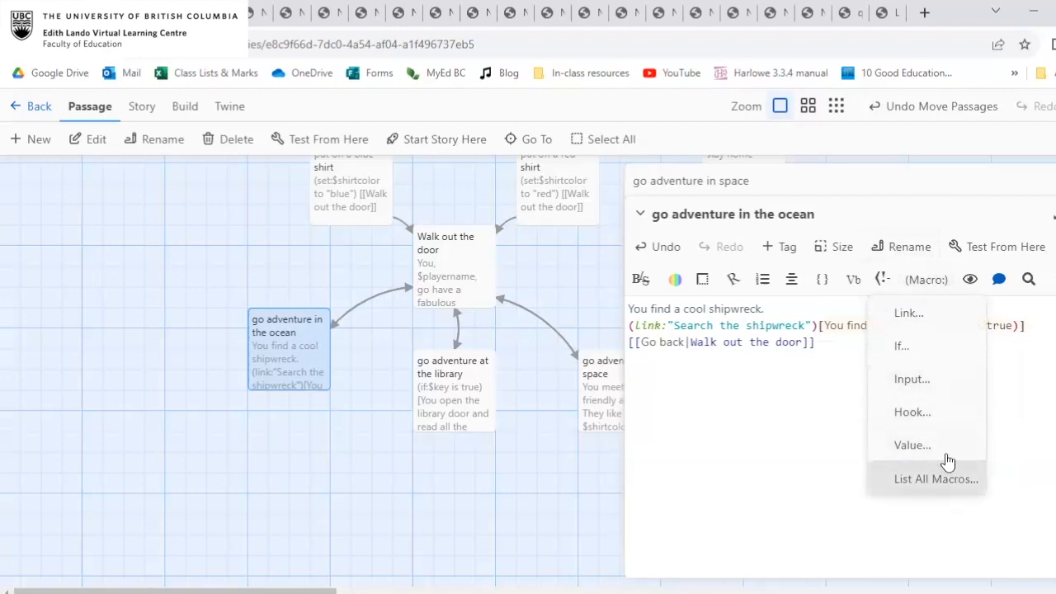
click(1038, 348)
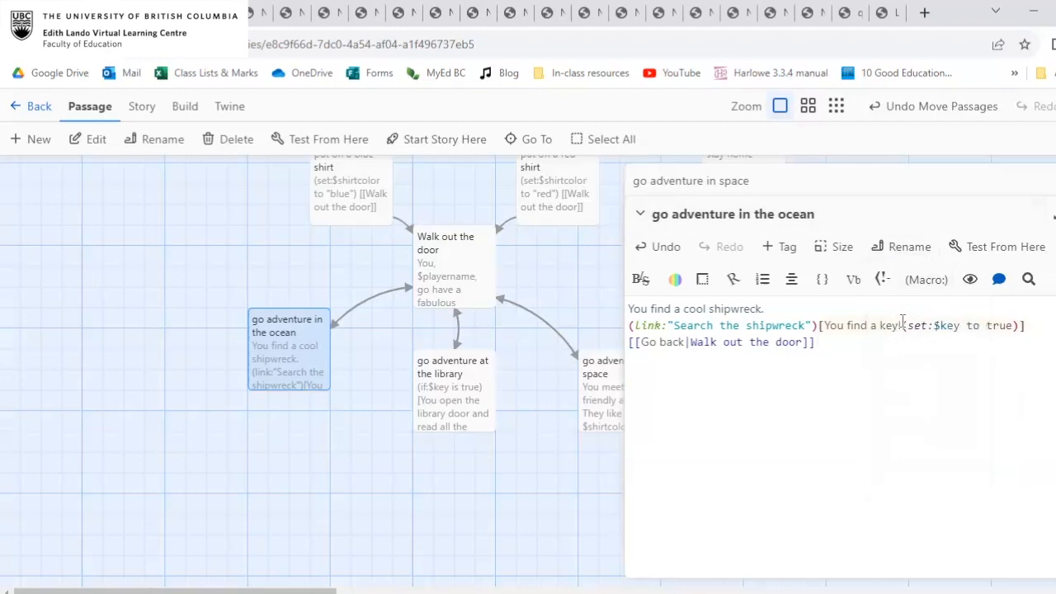
click(906, 325)
drag(906, 322, 962, 320)
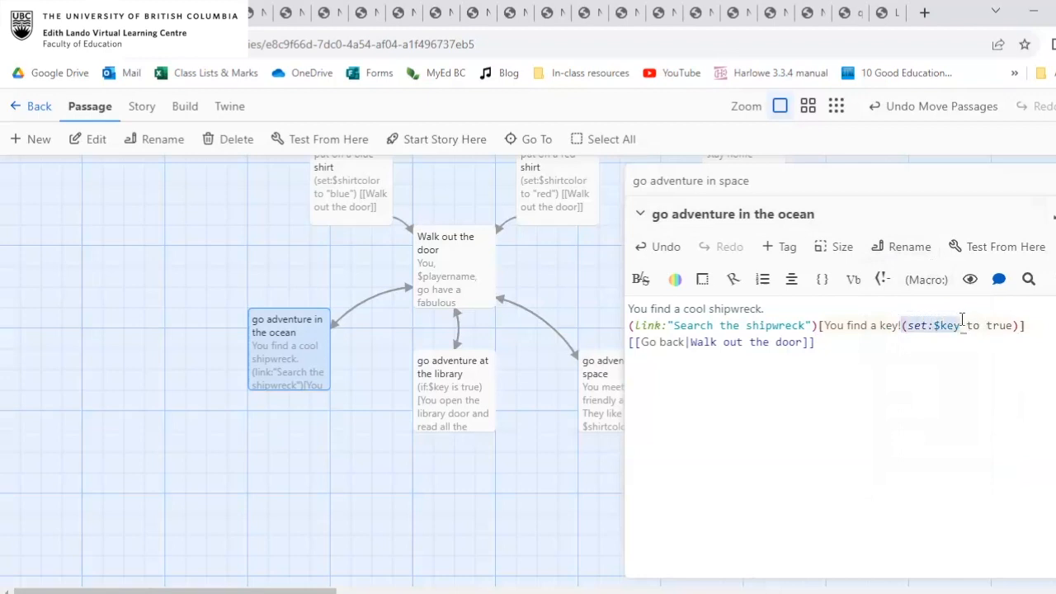
click(1025, 324)
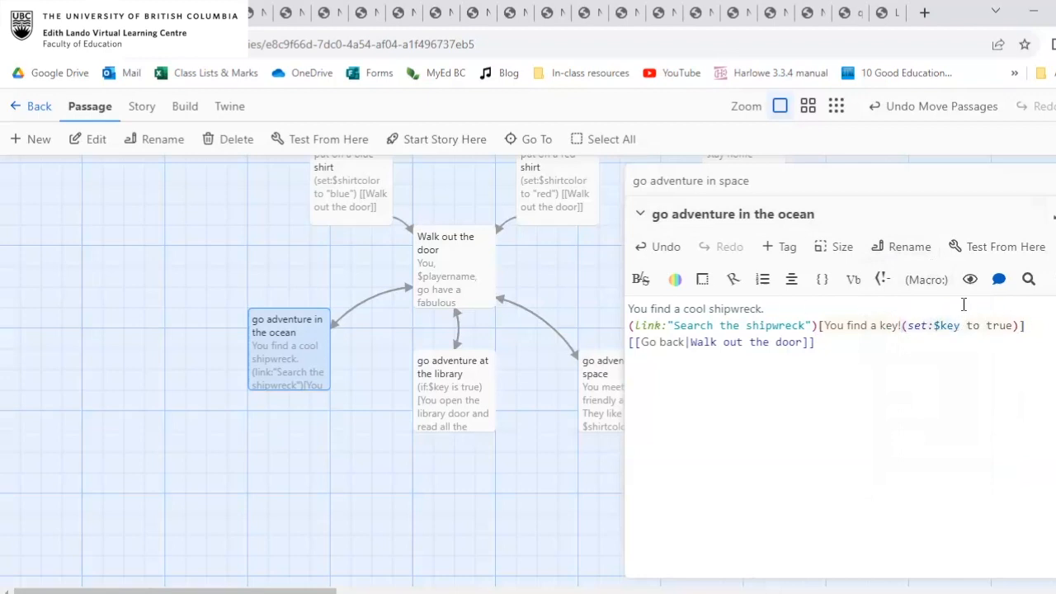
Start a play-test of the story from the "go adventure in the ocean" passage.
click(1003, 248)
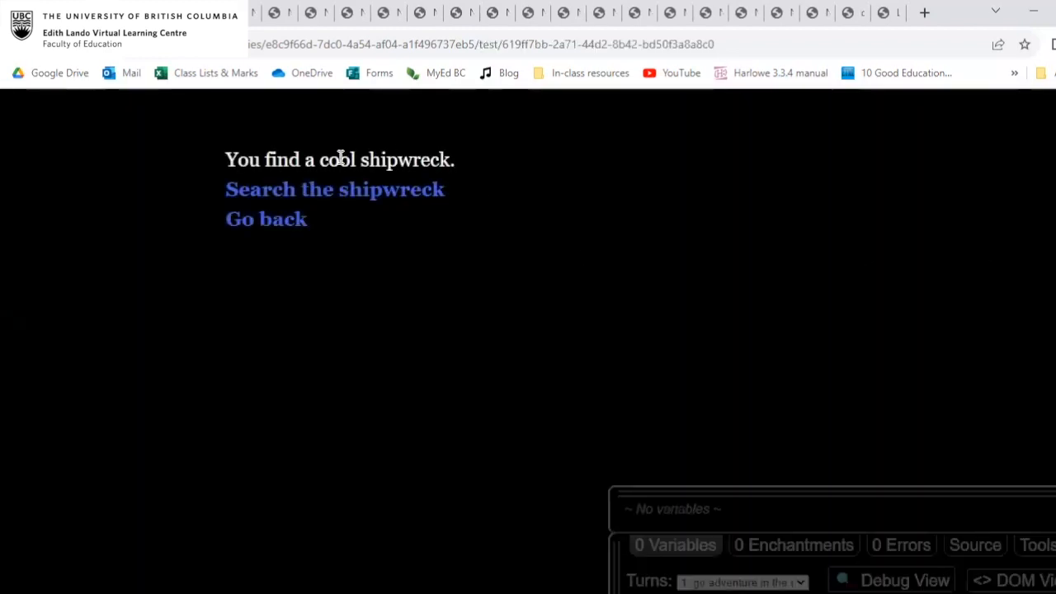
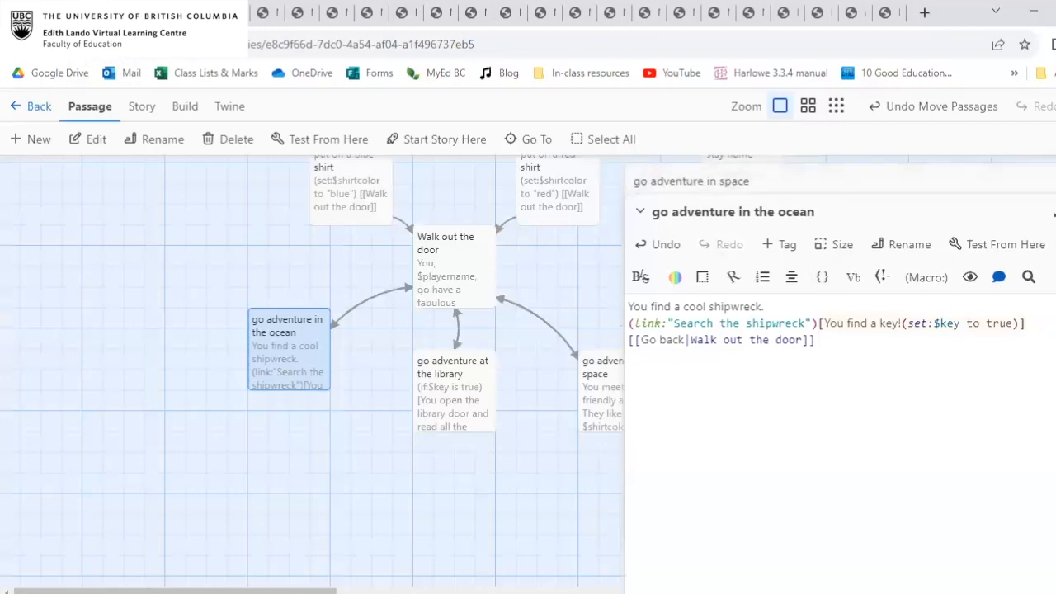
click(1055, 181)
Close the open passage editors and play the complete story from its start passage.
scroll(663, 246, up, 2)
click(460, 230)
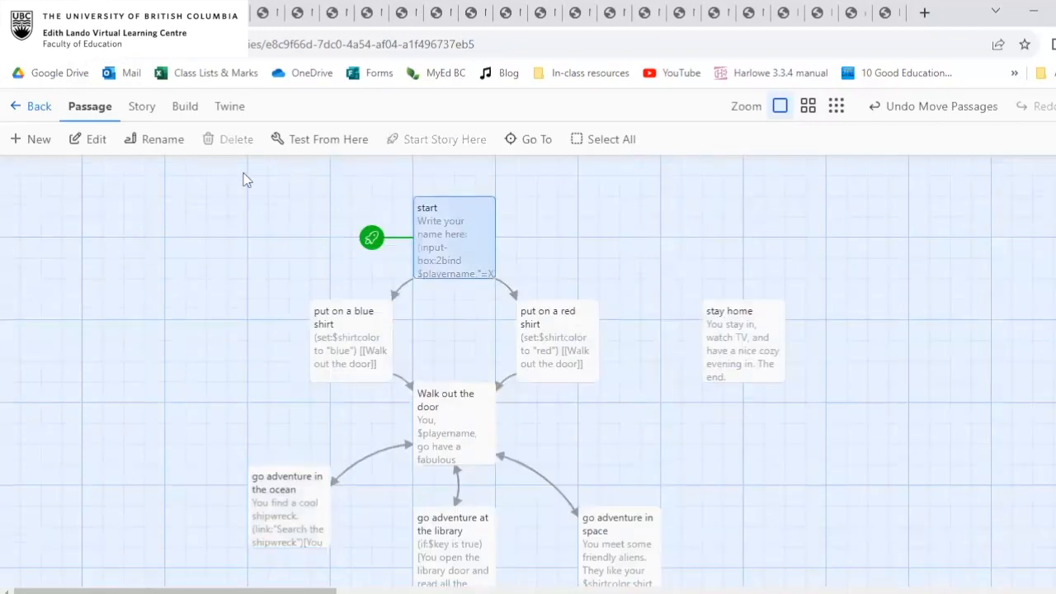
click(183, 108)
click(92, 140)
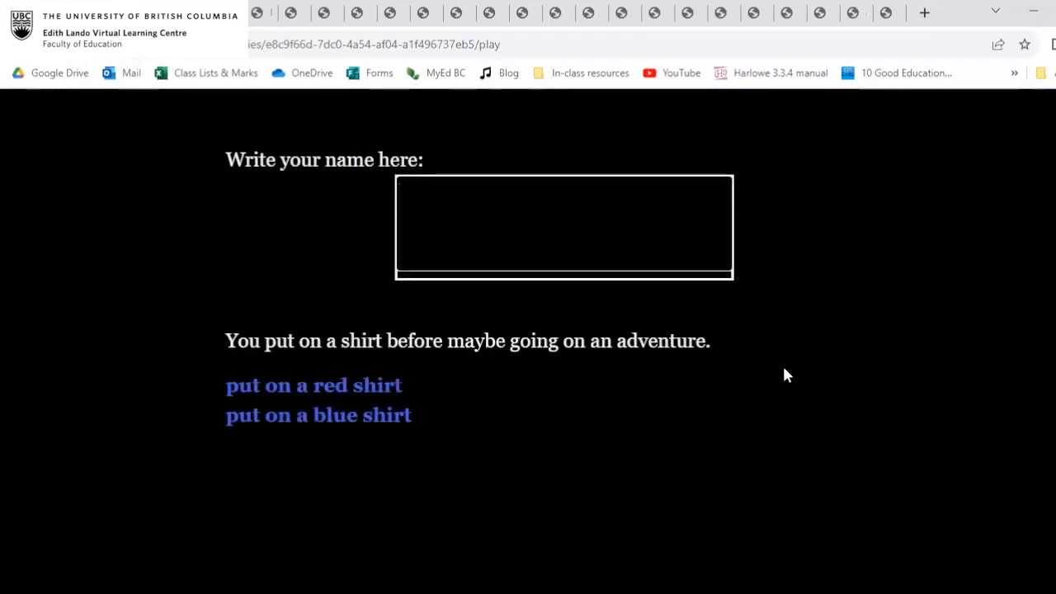
In the playthrough, enter a player name, put on the blue shirt, and walk out the door.
text(Bob)
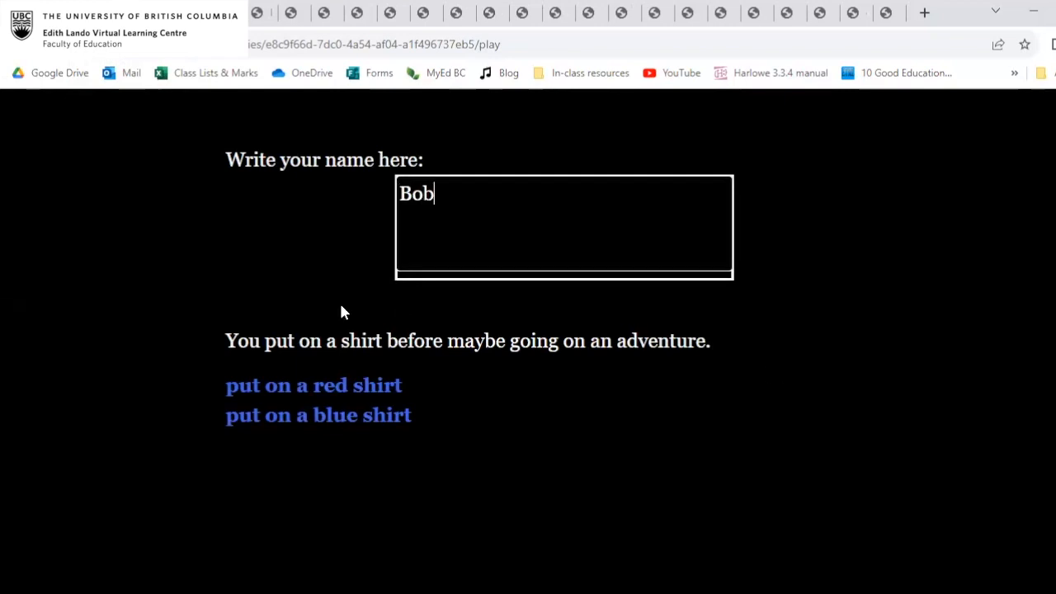
click(331, 419)
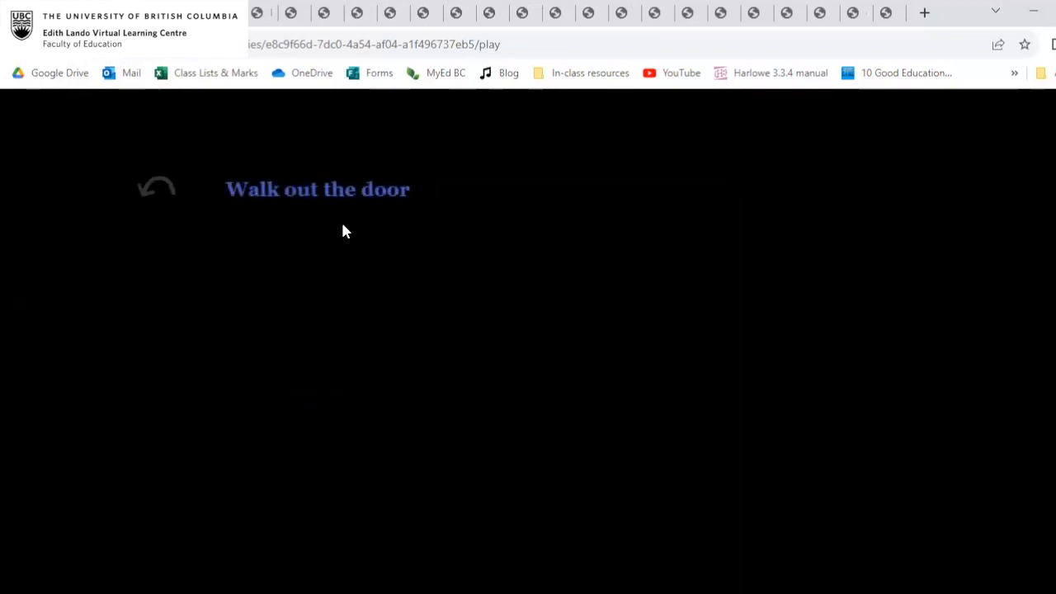
click(363, 192)
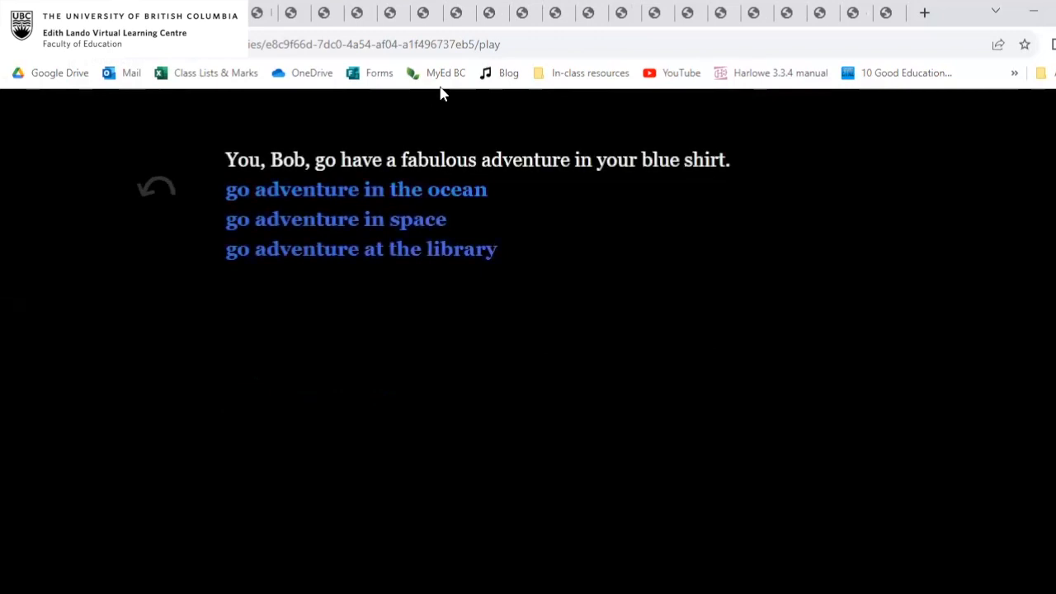
Visit space, the ocean without searching the shipwreck, and the library, going back after each one.
click(413, 221)
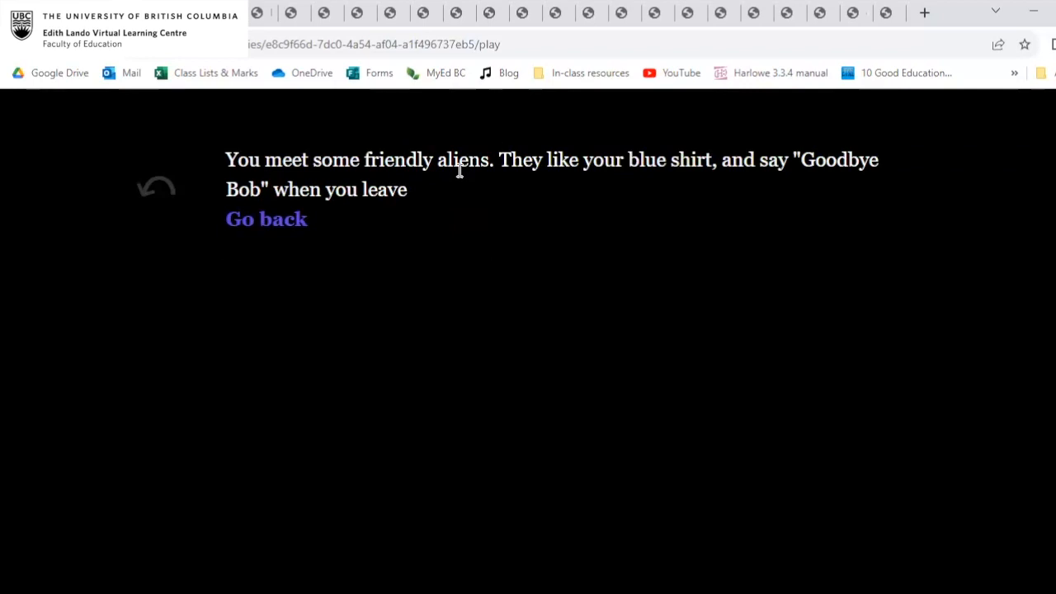
click(272, 222)
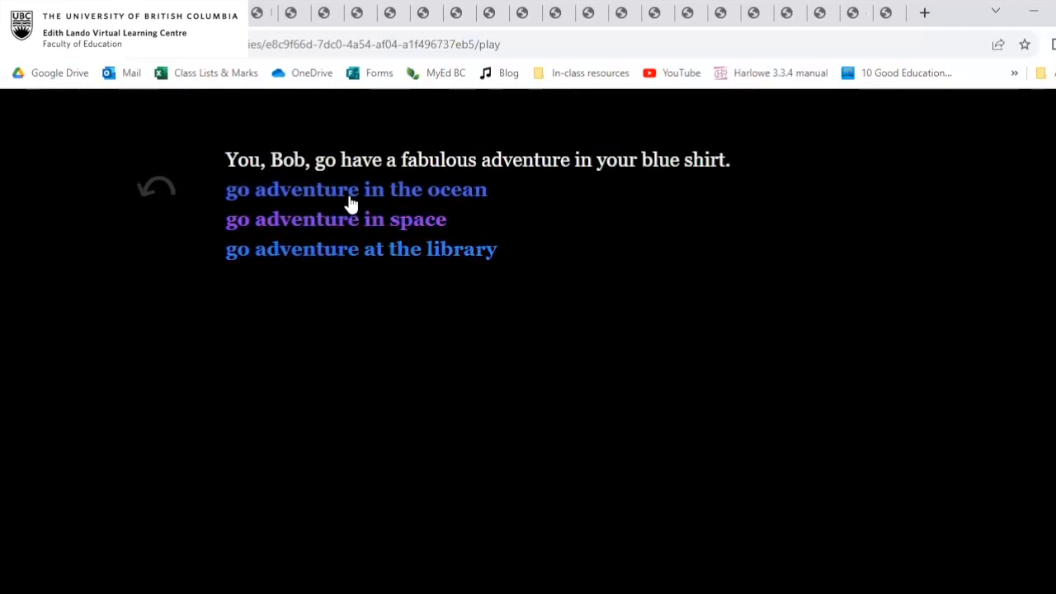
click(349, 196)
click(272, 228)
click(339, 249)
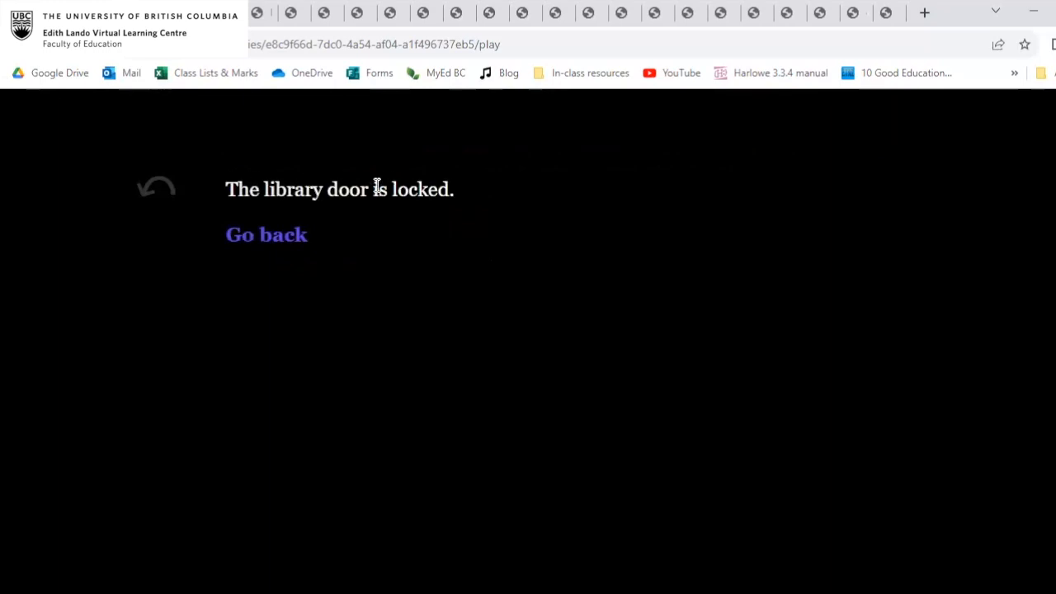
click(276, 239)
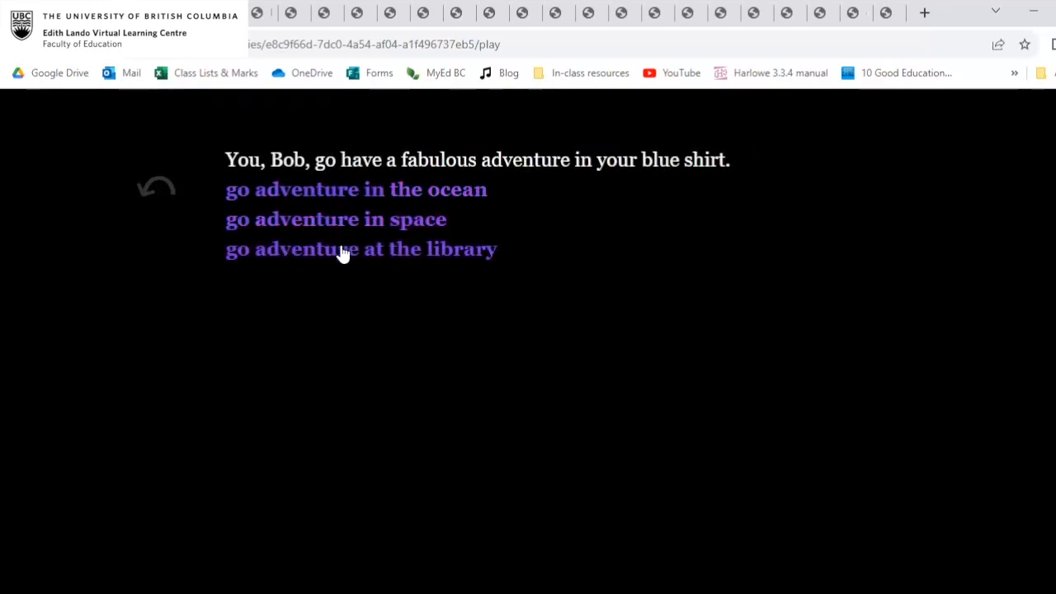
Search the shipwreck in the ocean, go back, and revisit the library to test the key condition.
click(341, 194)
click(342, 189)
click(290, 221)
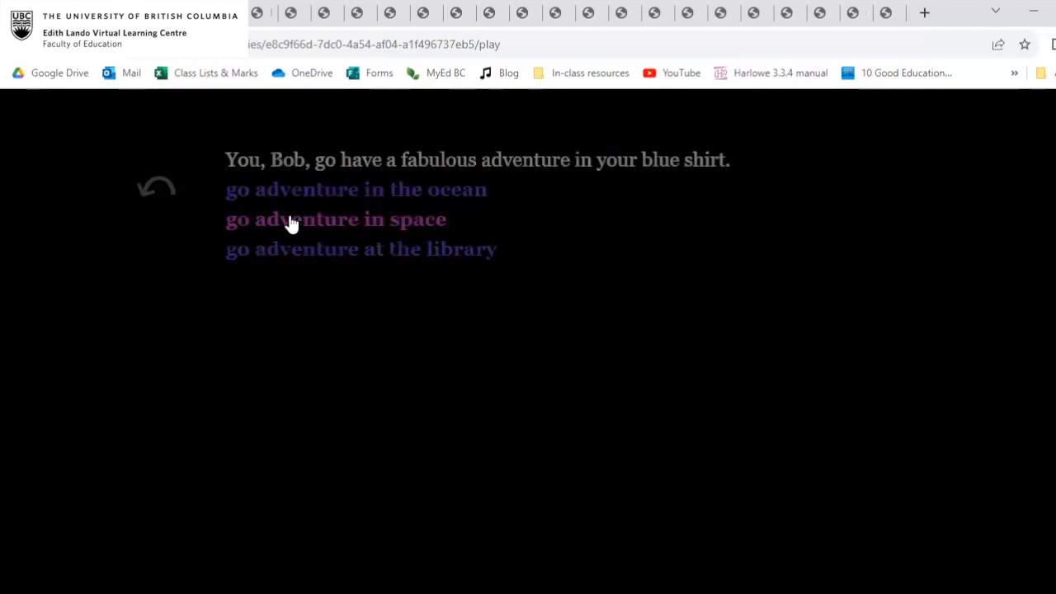
click(344, 251)
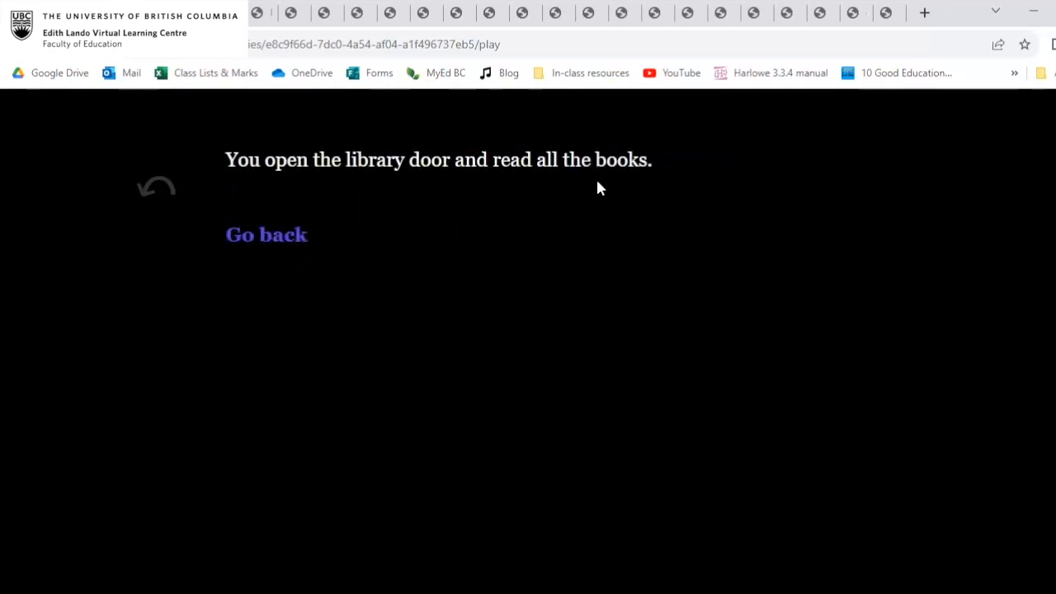
click(283, 238)
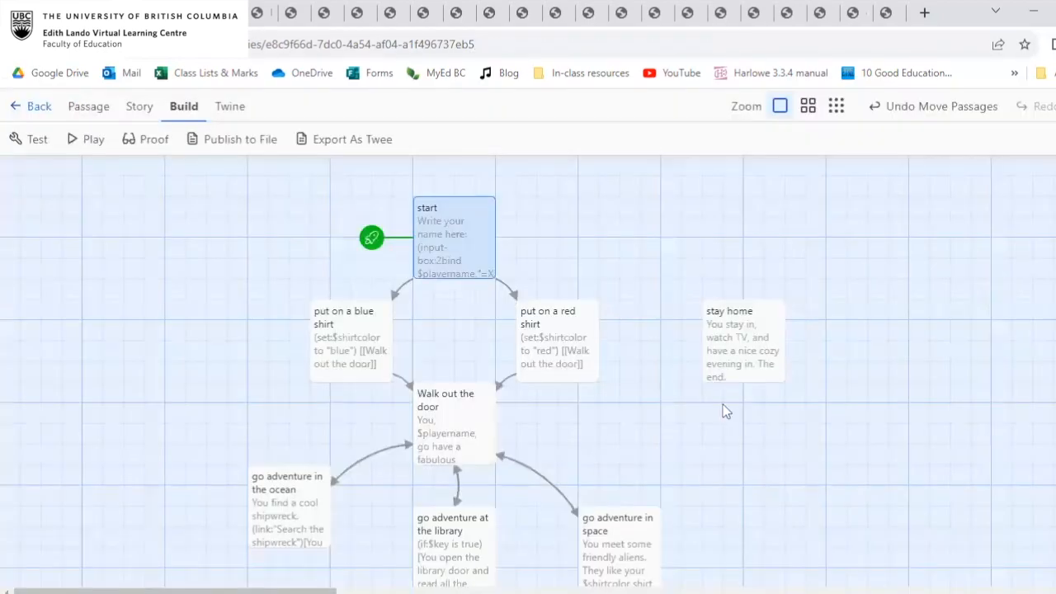
scroll(723, 404, down, 2)
scroll(722, 405, up, 1)
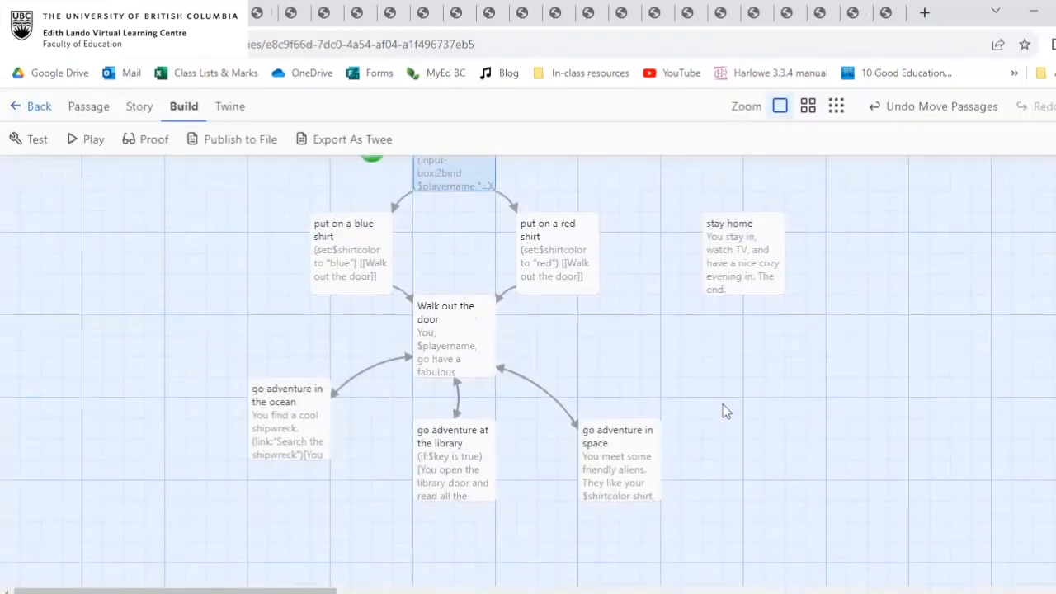
scroll(723, 411, up, 1)
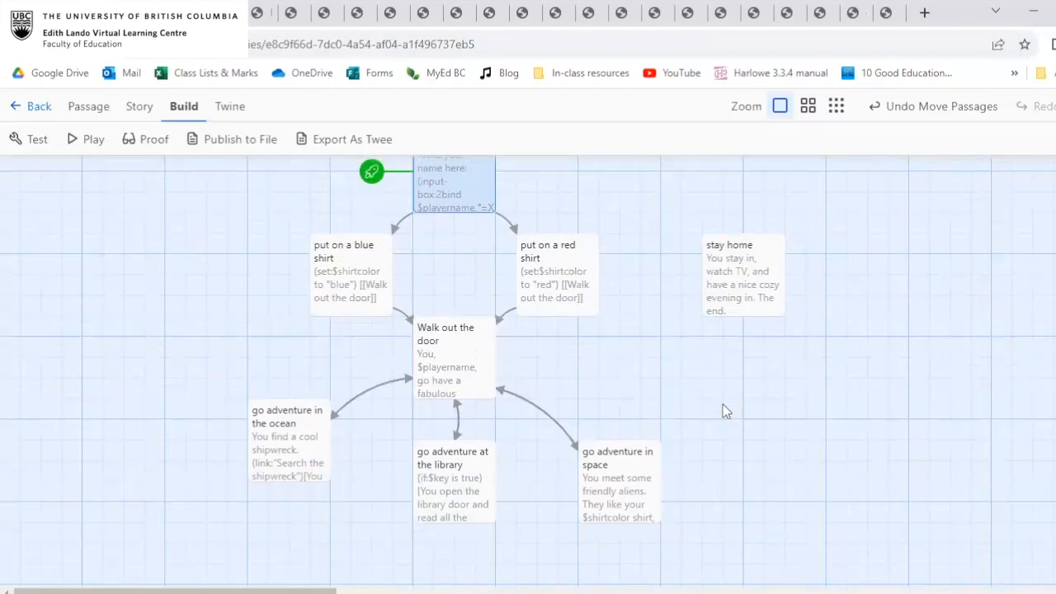
scroll(695, 370, up, 1)
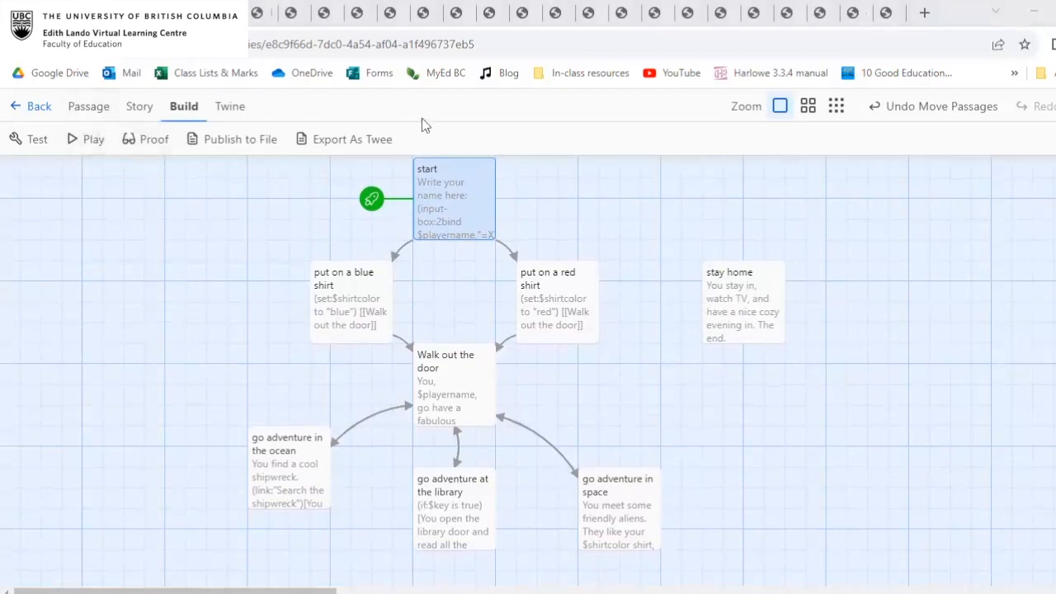
scroll(479, 300, down, 2)
scroll(476, 299, up, 3)
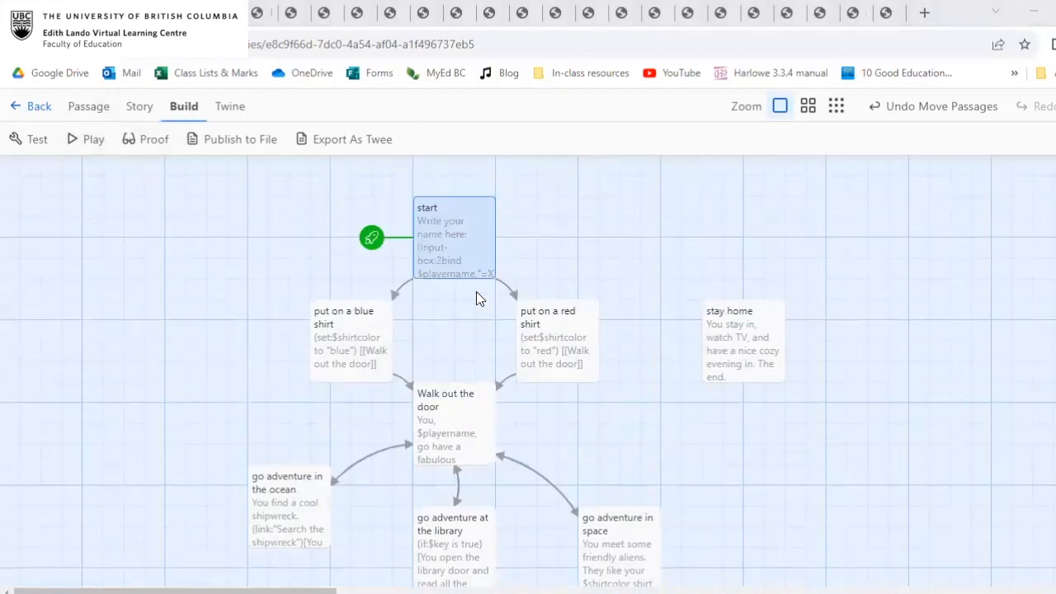
Return to the story list and open The Druid's Apprentice for editing.
click(30, 108)
scroll(167, 247, down, 1)
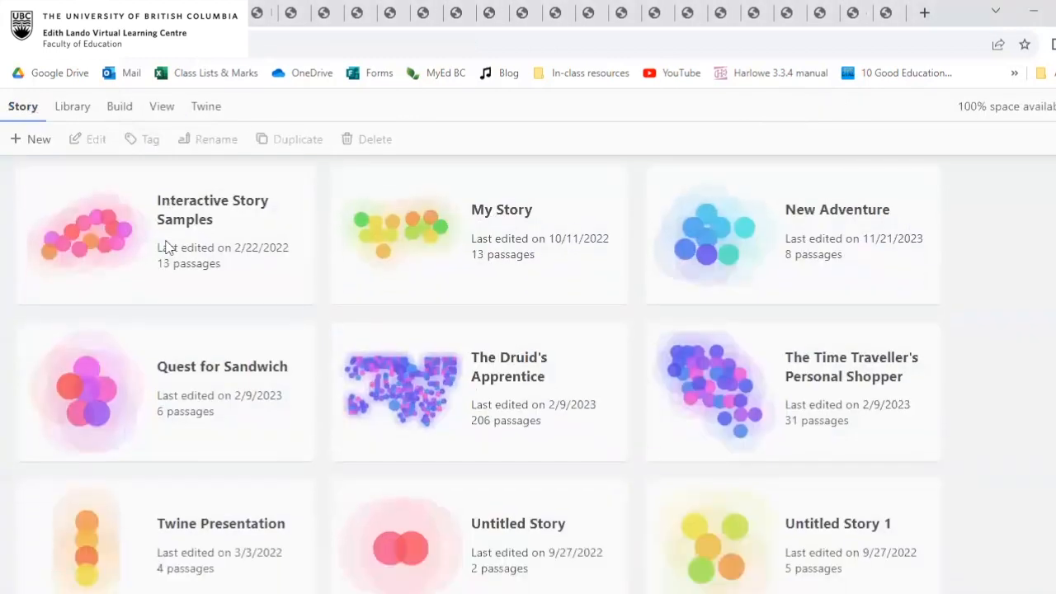
scroll(167, 247, down, 1)
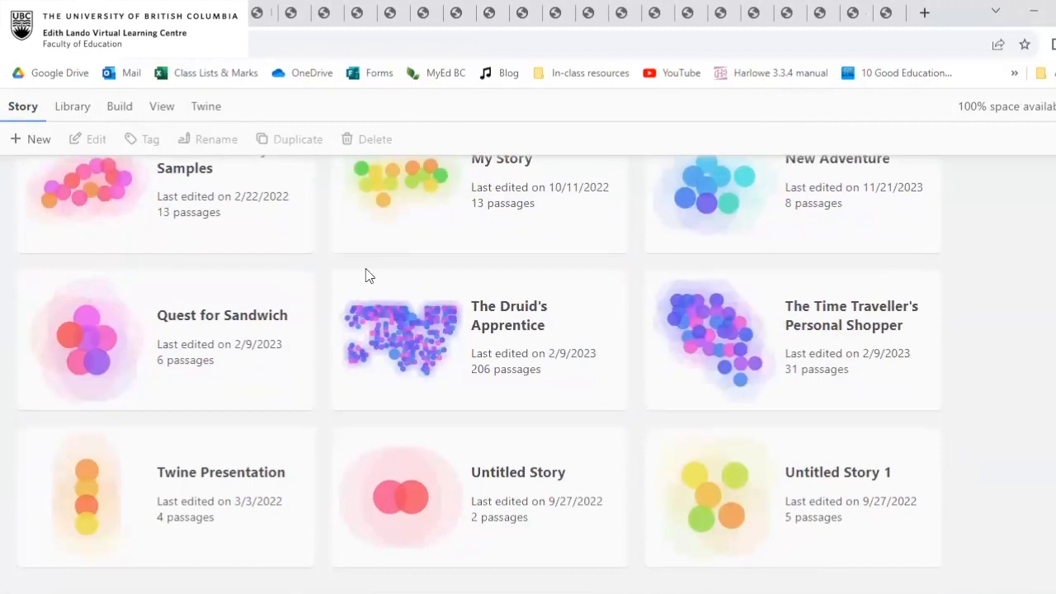
click(503, 292)
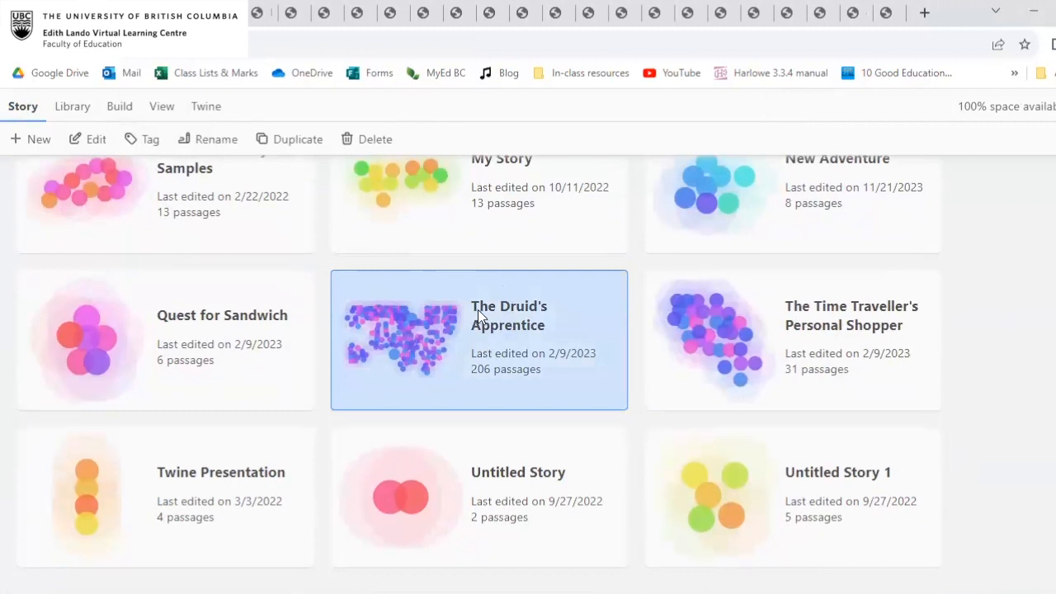
double_click(441, 290)
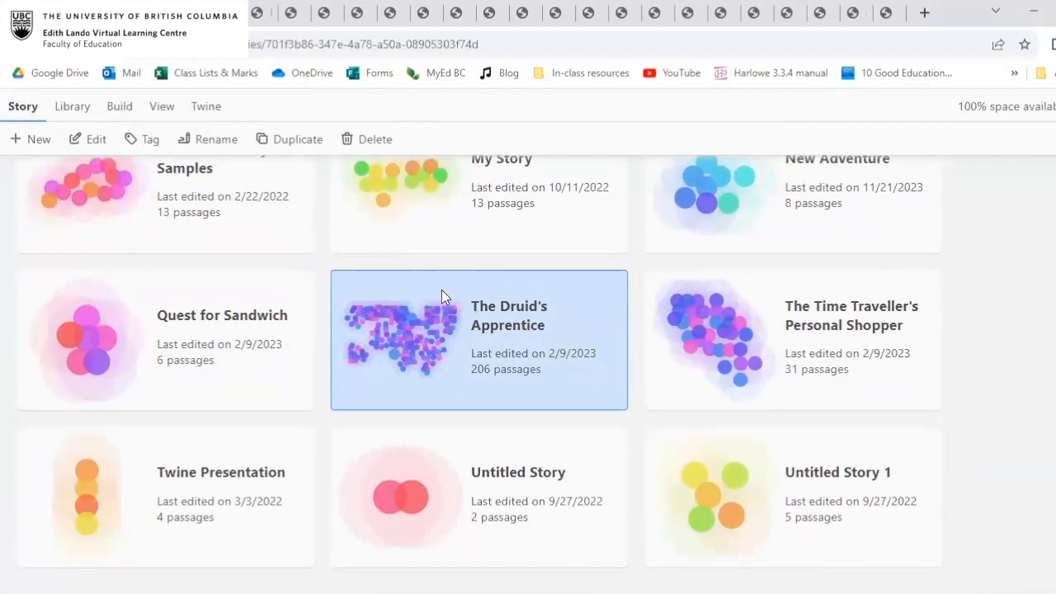
Examine the passages and their links across the story map of The Druid's Apprentice.
scroll(599, 351, right, 10)
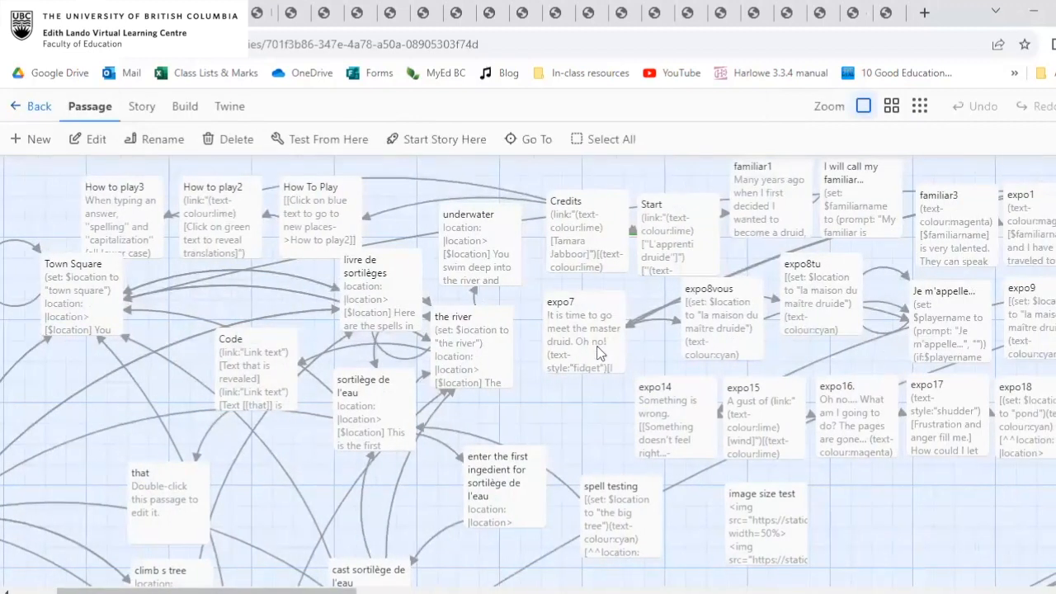
scroll(600, 351, right, 9)
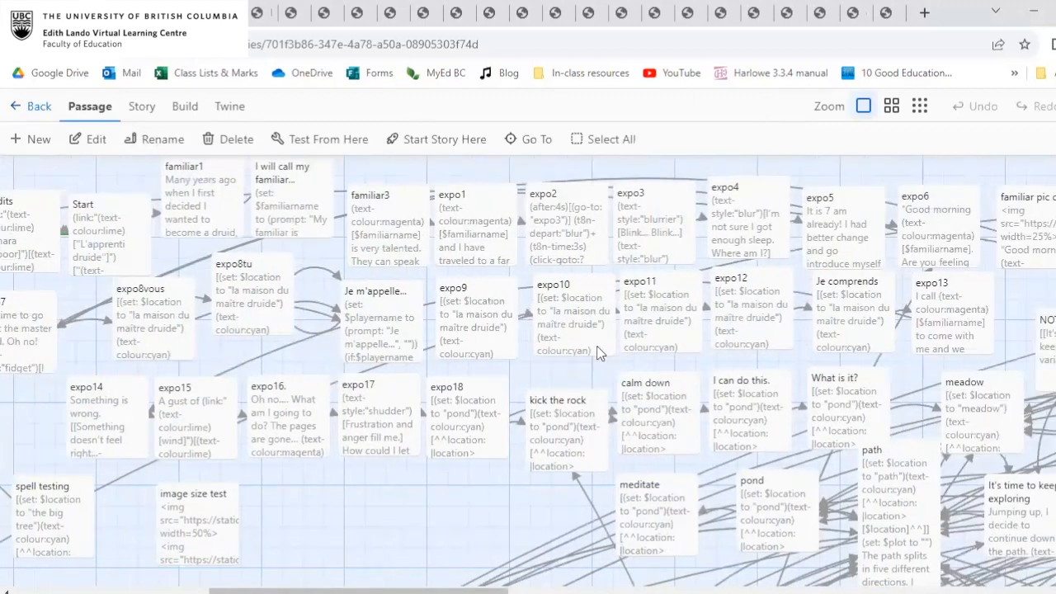
scroll(599, 352, down, 3)
scroll(598, 349, right, 11)
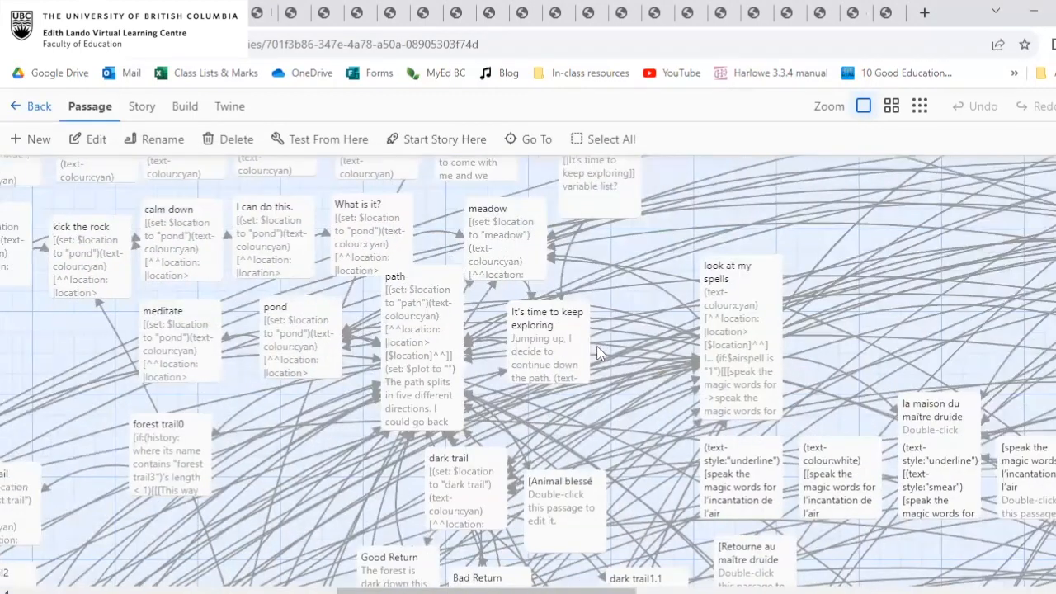
scroll(874, 343, right, 11)
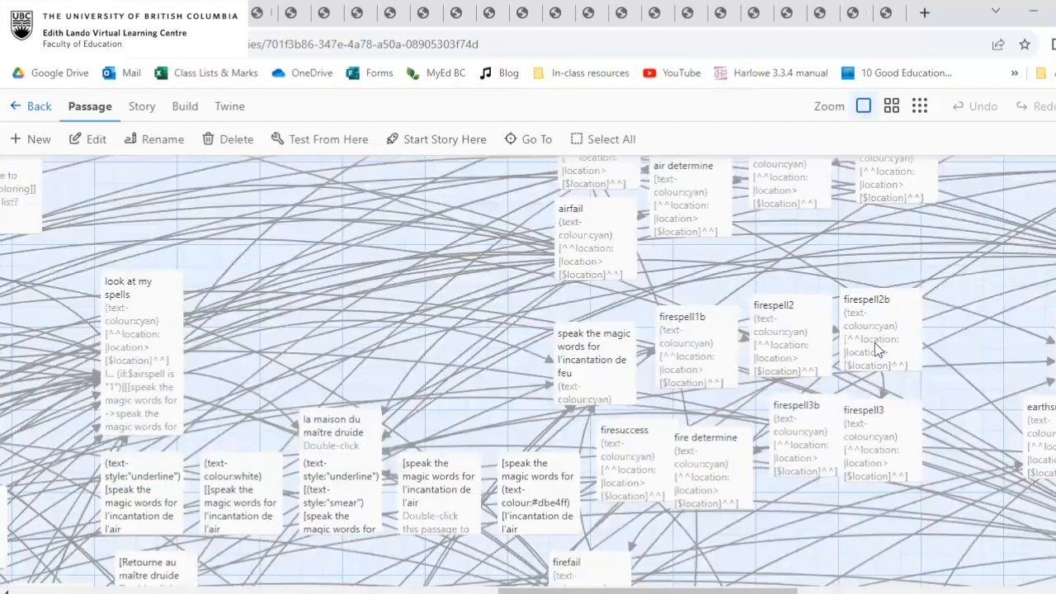
scroll(874, 343, down, 6)
scroll(874, 343, down, 6)
scroll(874, 343, left, 8)
scroll(875, 342, down, 4)
scroll(875, 342, left, 13)
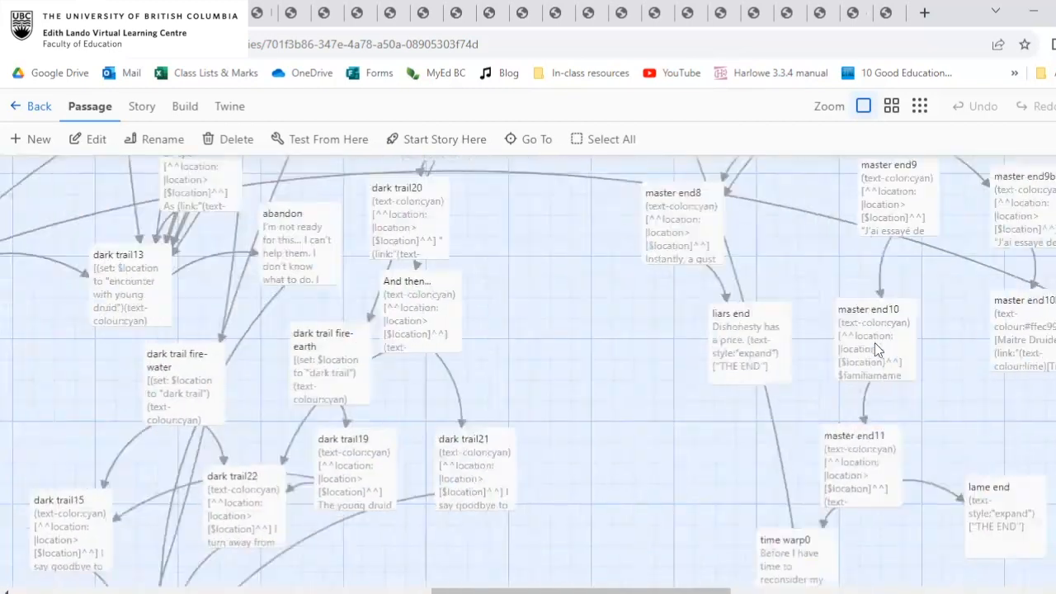
scroll(811, 414, left, 2)
scroll(811, 414, up, 1)
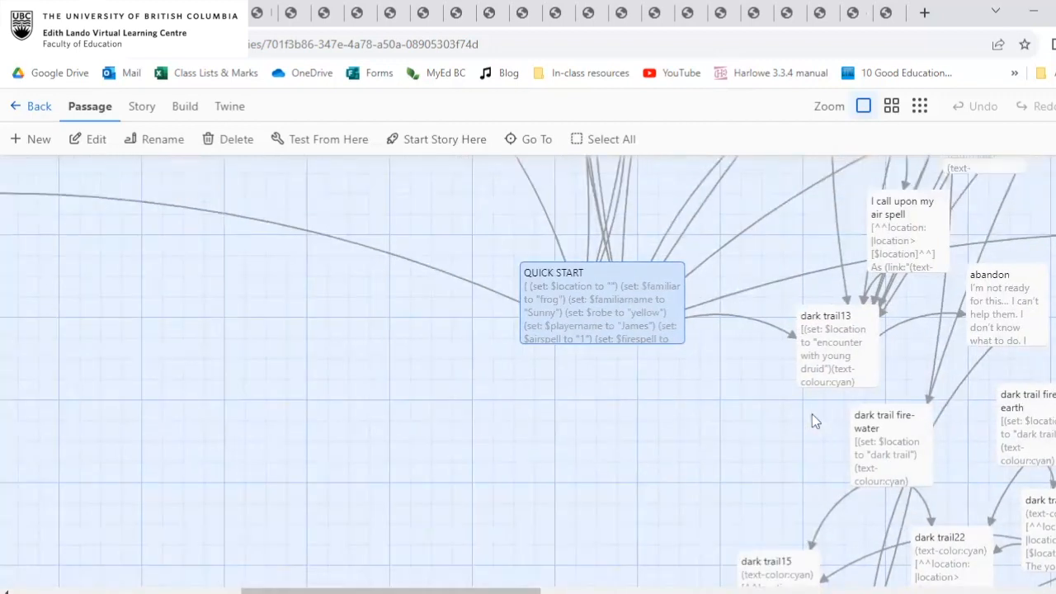
Show the story map at the smallest zoom level and examine its overall branching structure.
click(920, 107)
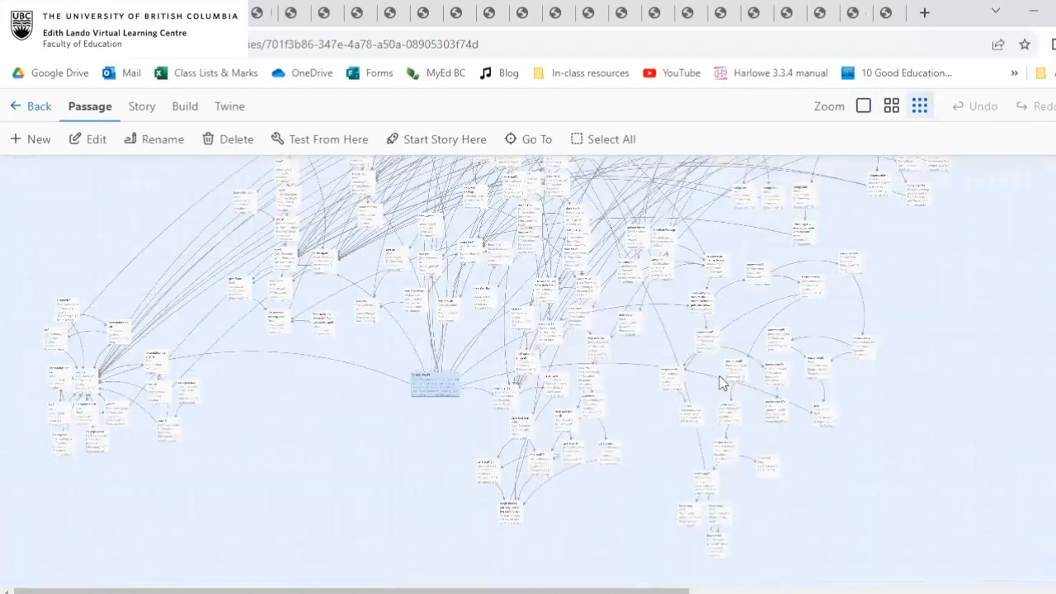
scroll(781, 312, up, 3)
scroll(780, 310, down, 5)
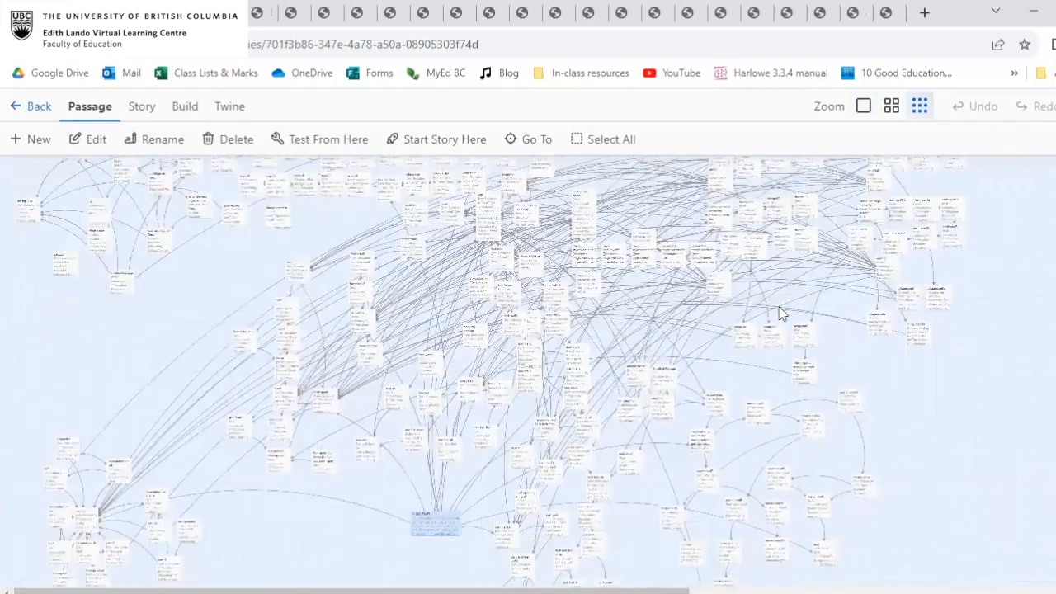
scroll(781, 309, up, 3)
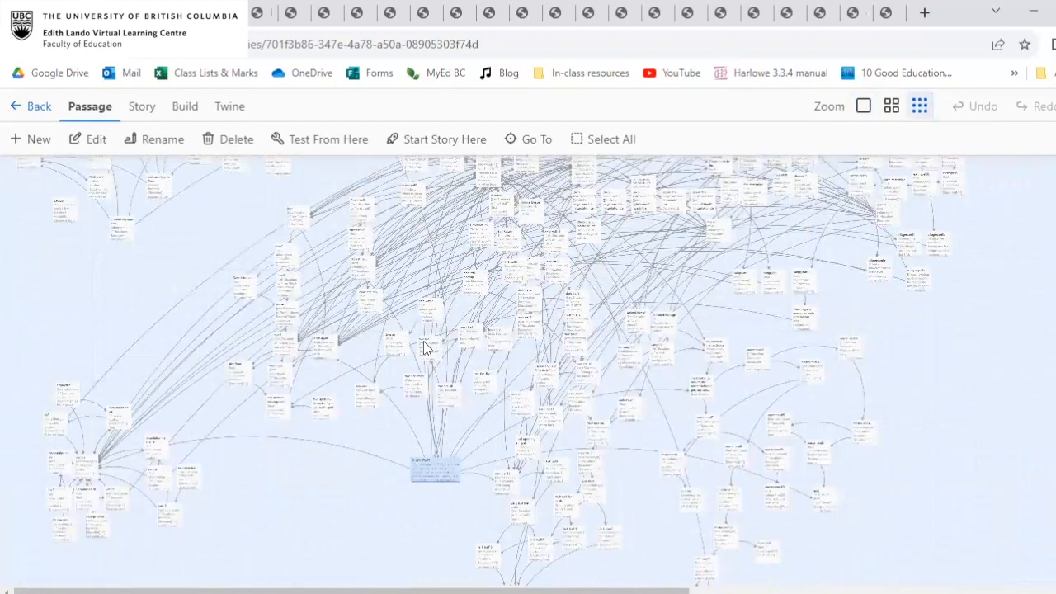
scroll(484, 278, down, 2)
scroll(483, 279, up, 4)
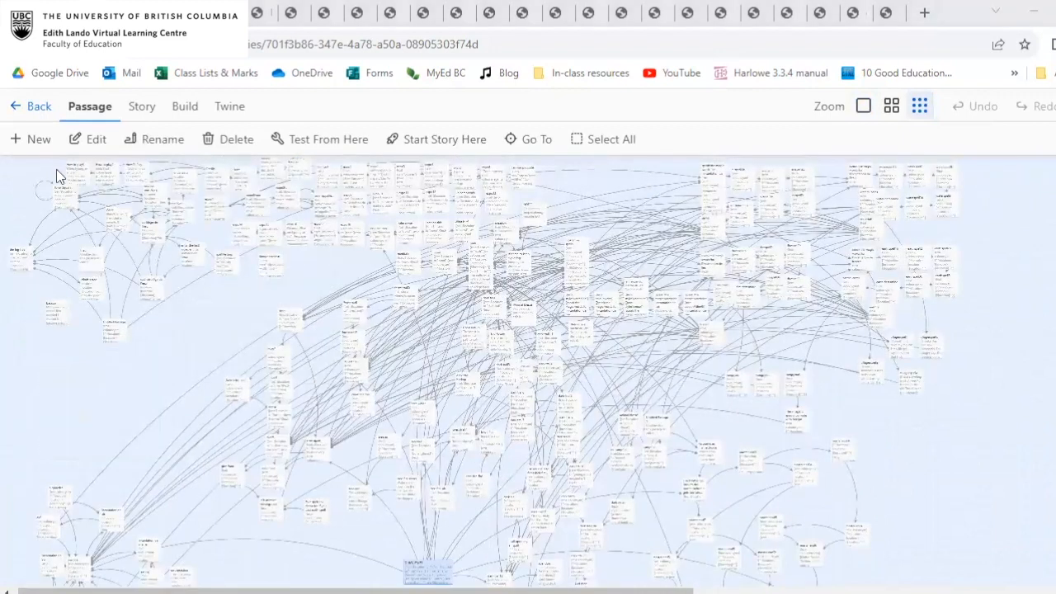
Examine the path and spell passages at the largest zoom level, and return to the story list.
click(862, 107)
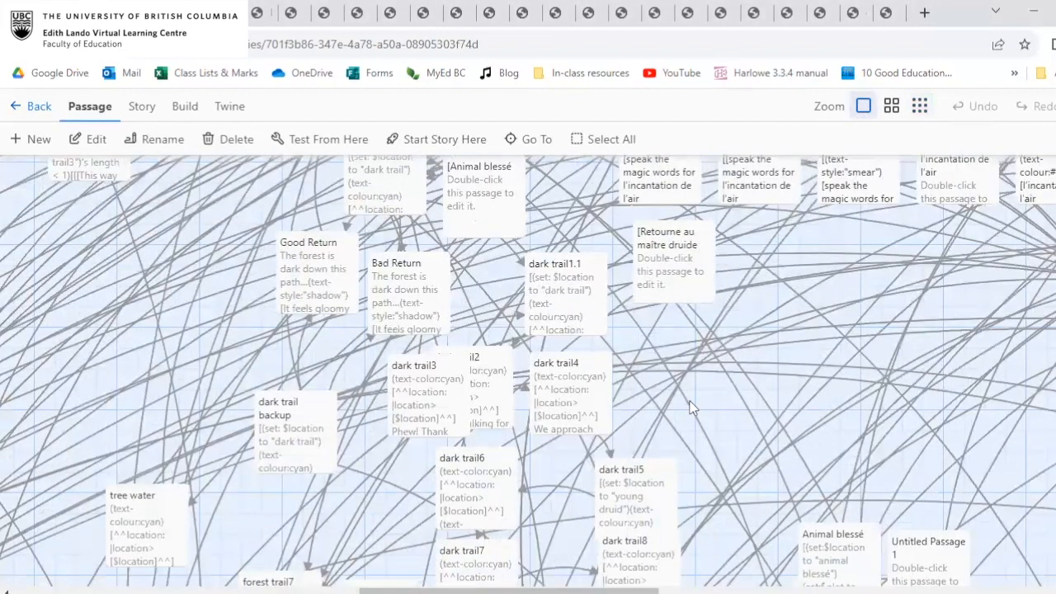
scroll(689, 401, up, 5)
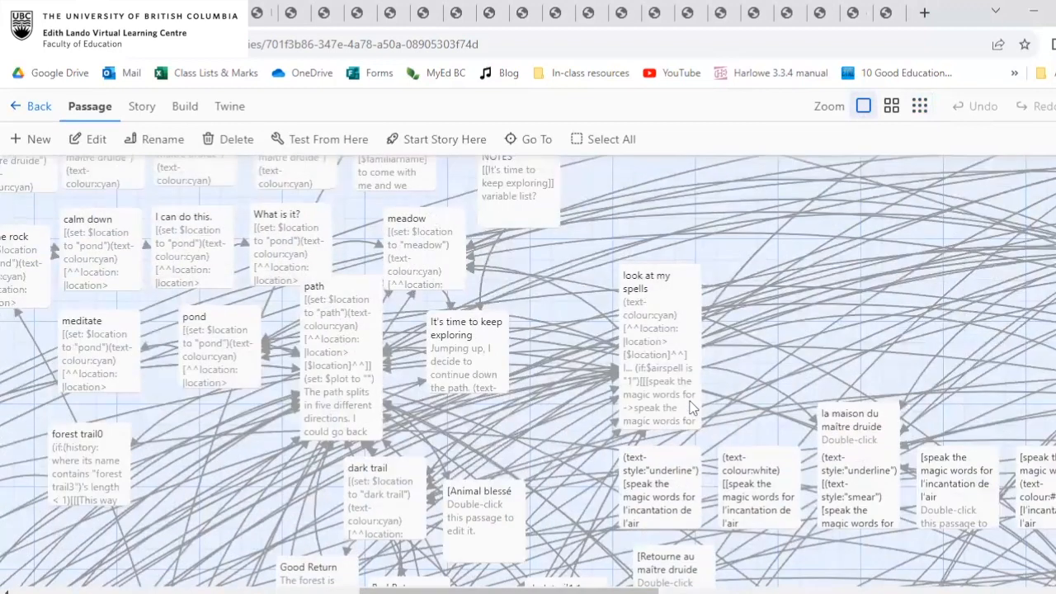
scroll(780, 344, up, 2)
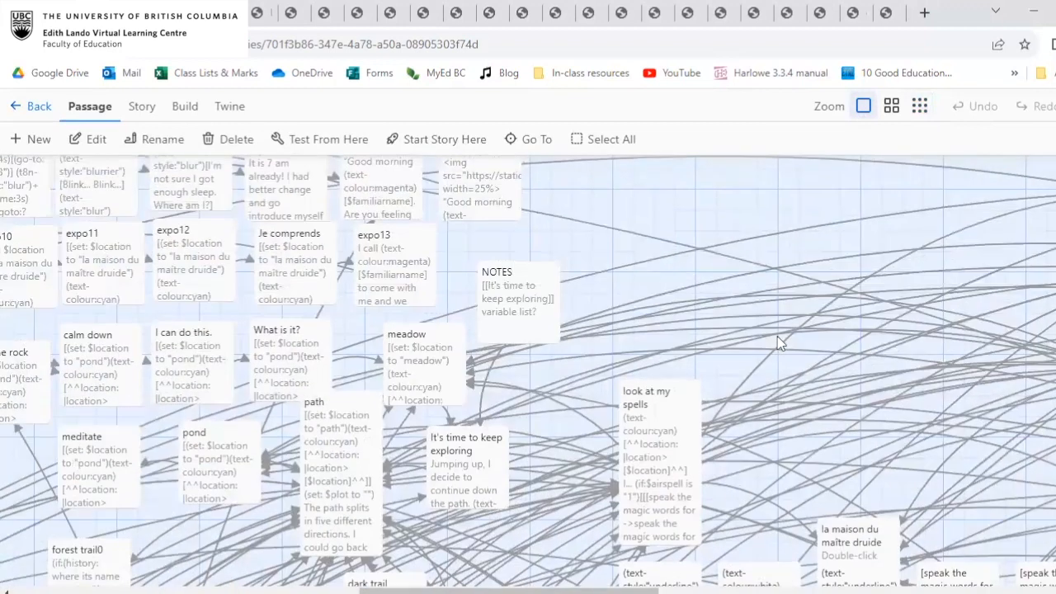
scroll(783, 381, right, 10)
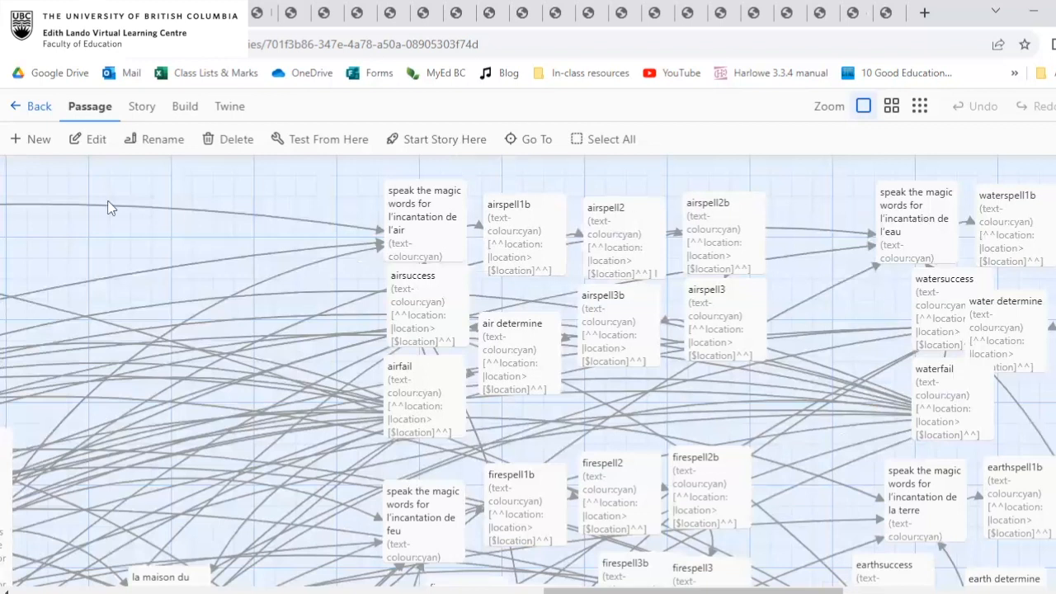
click(39, 114)
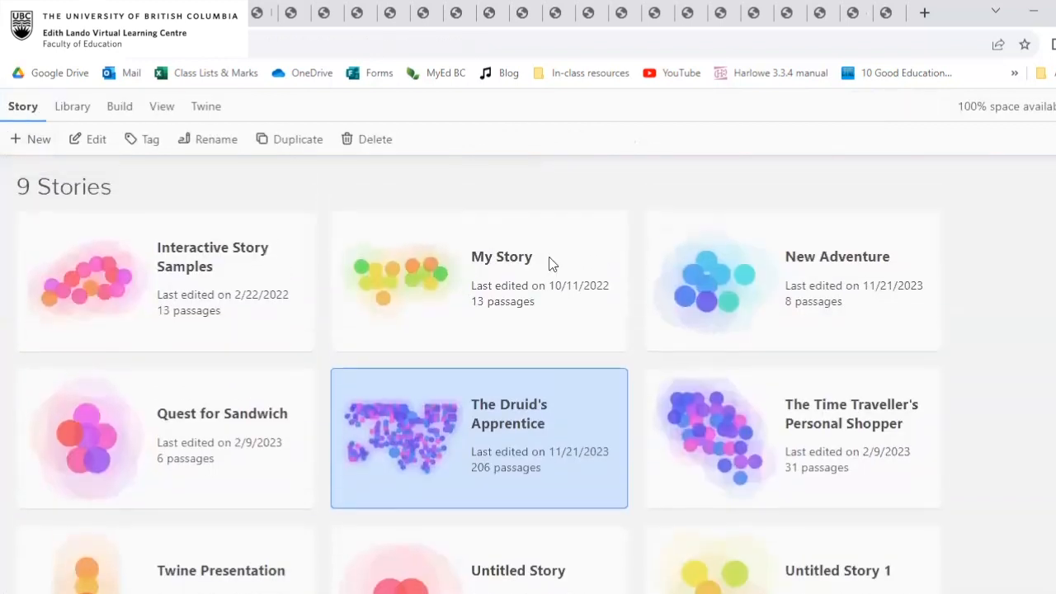
Open the New Adventure story for editing and look over its story map.
double_click(789, 299)
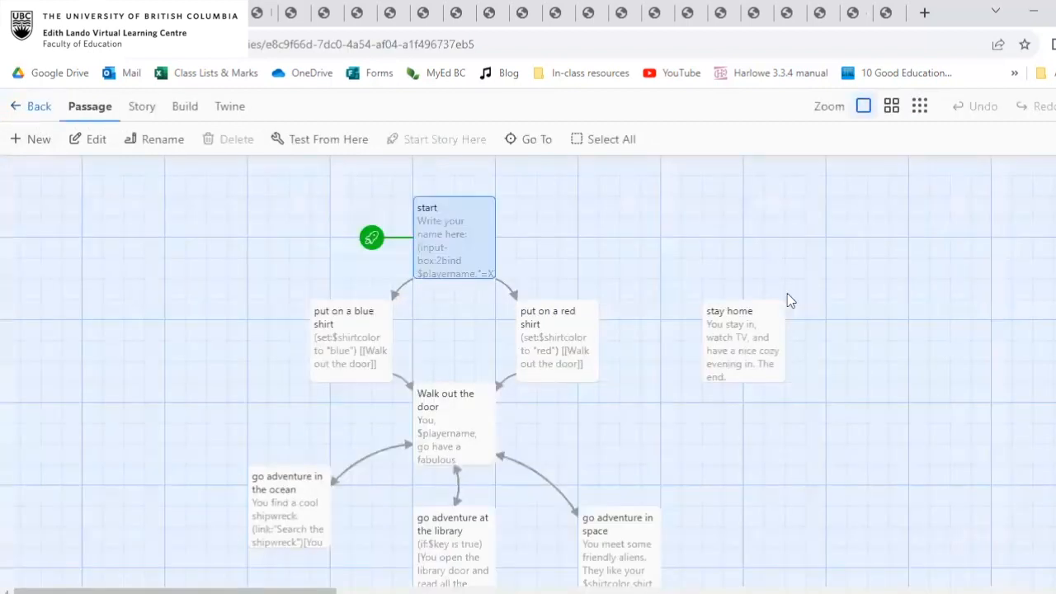
scroll(582, 352, down, 3)
scroll(580, 348, up, 3)
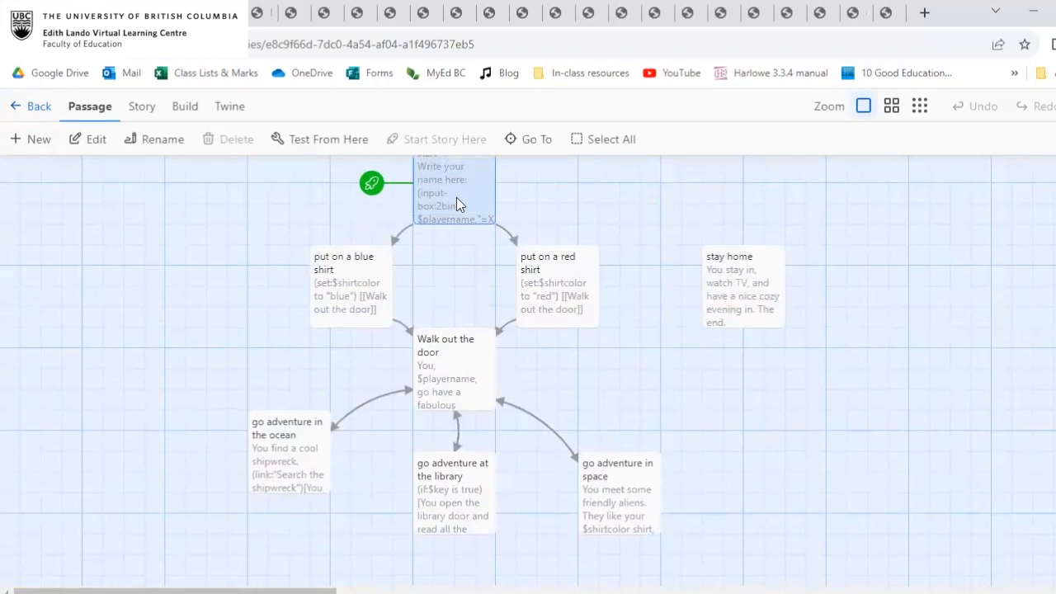
Examine the text of the start passage, highlighting its "put on a red shirt" link.
double_click(457, 199)
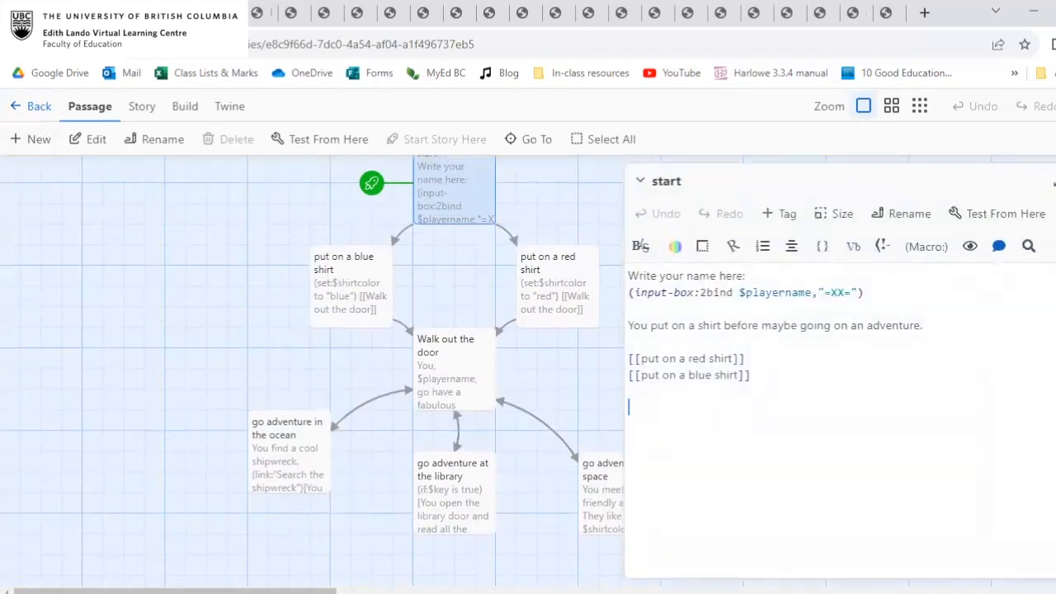
click(1055, 181)
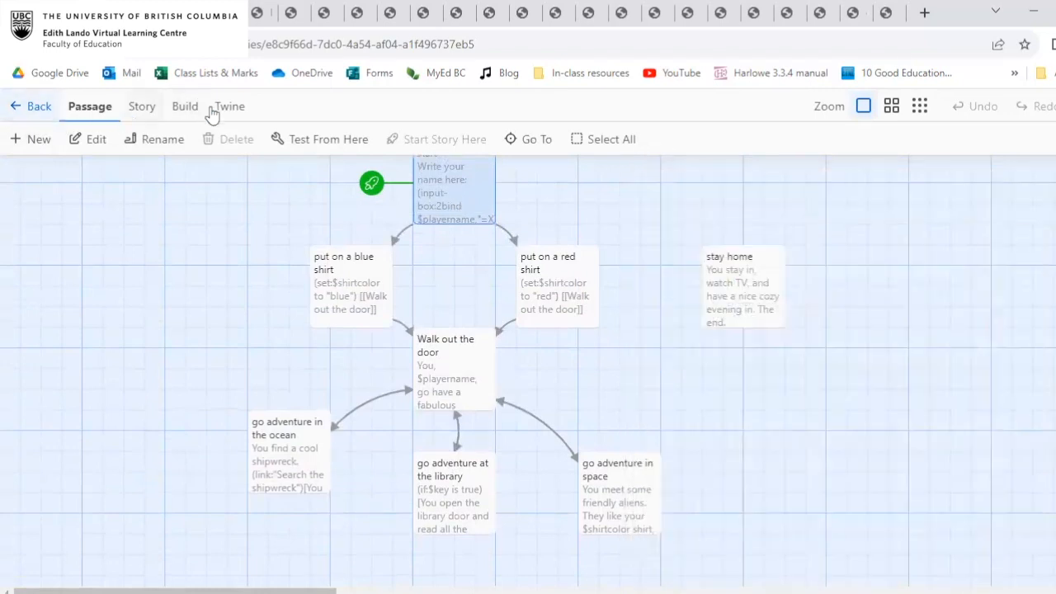
double_click(492, 191)
mouse_move(633, 358)
mouse_down()
mouse_move(737, 353)
mouse_move(642, 358)
mouse_up()
click(738, 353)
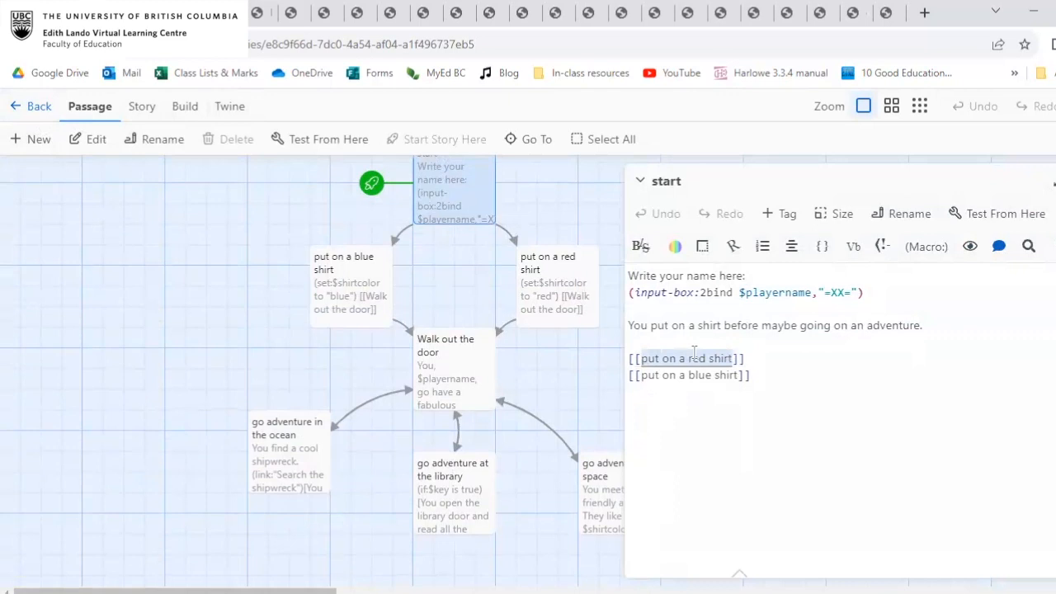
click(835, 382)
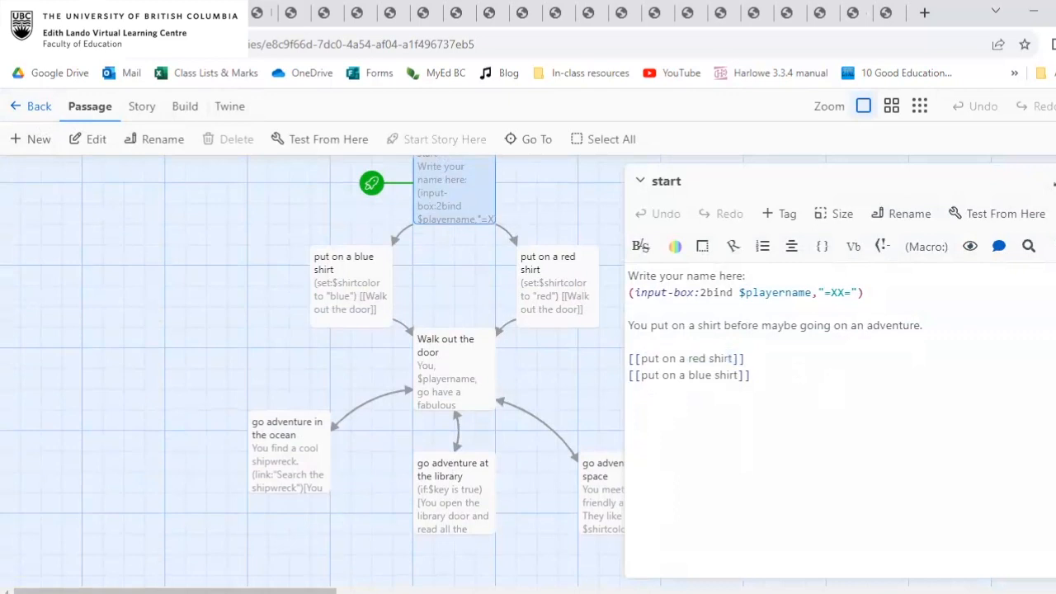
click(1055, 181)
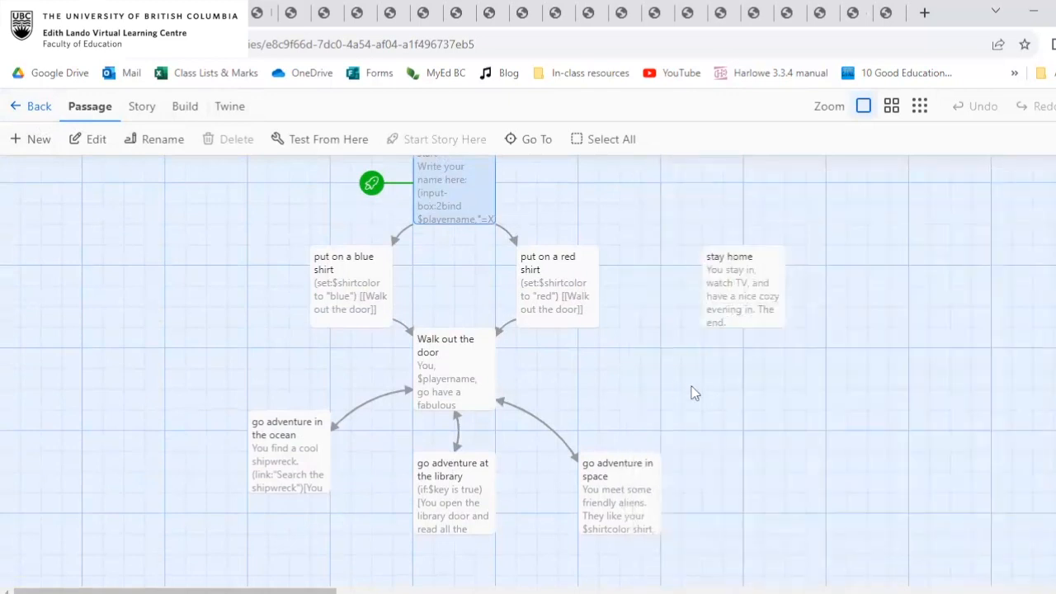
Create a new passage and place it on the story map beside the go adventure in space passage.
scroll(691, 386, down, 1)
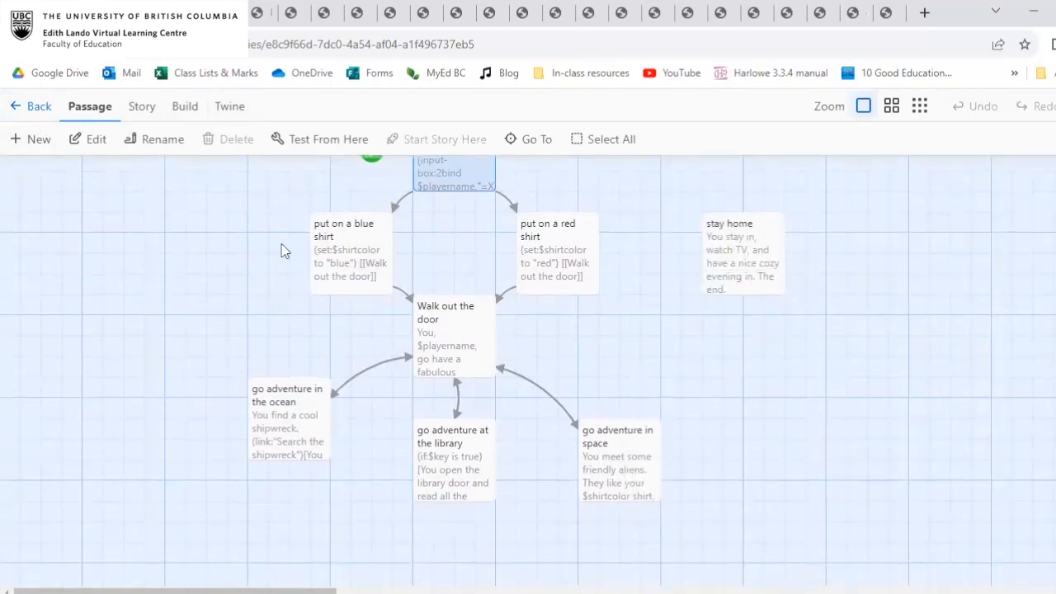
click(33, 138)
scroll(775, 432, down, 3)
drag(557, 464, 800, 220)
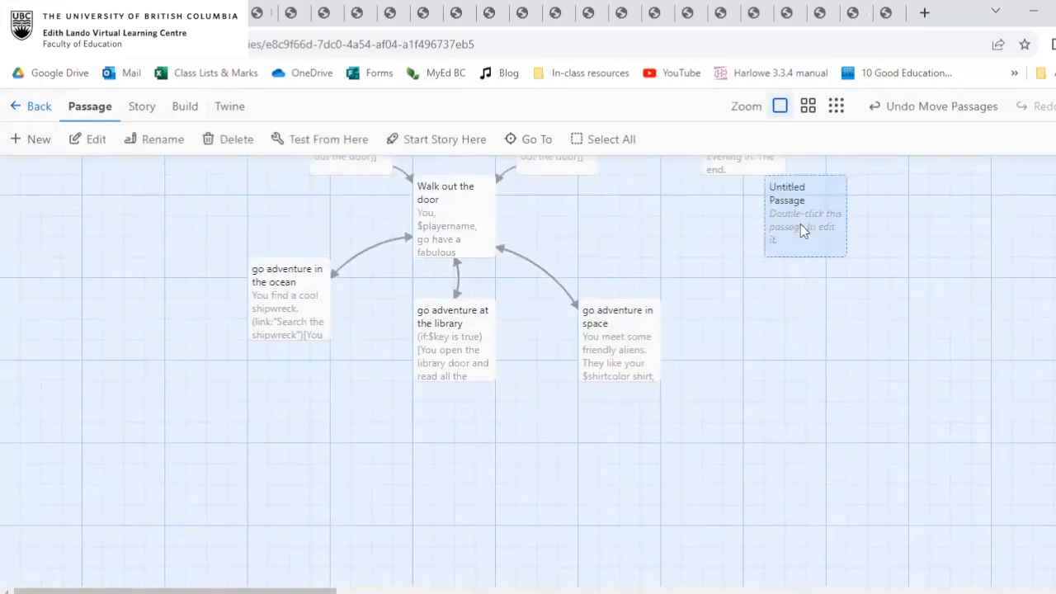
drag(745, 347, 745, 337)
Rename the new passage "bad ending" and enter "YOU LOSE" as its text.
double_click(745, 337)
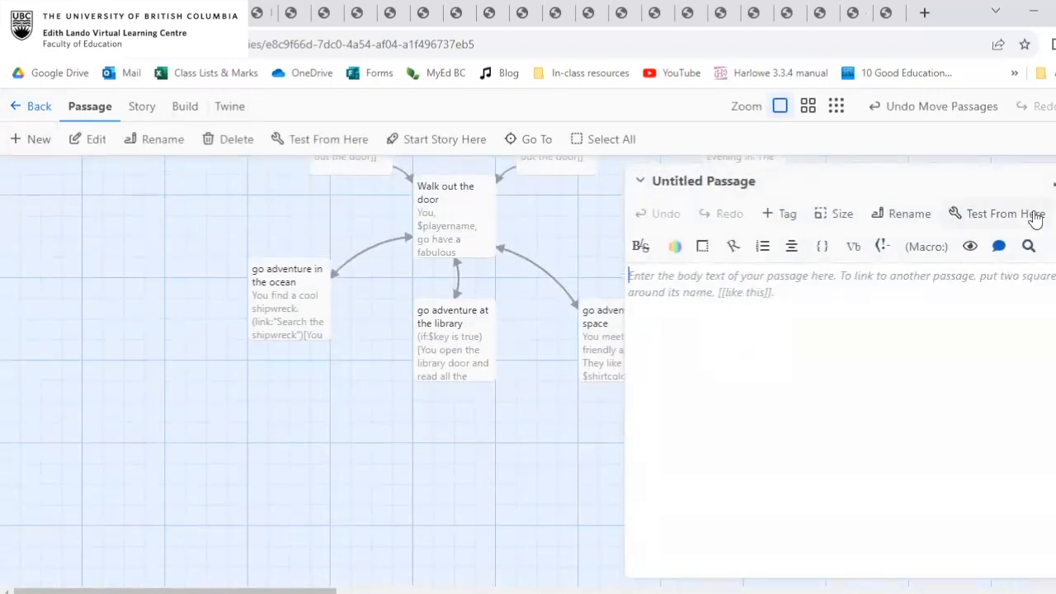
click(911, 219)
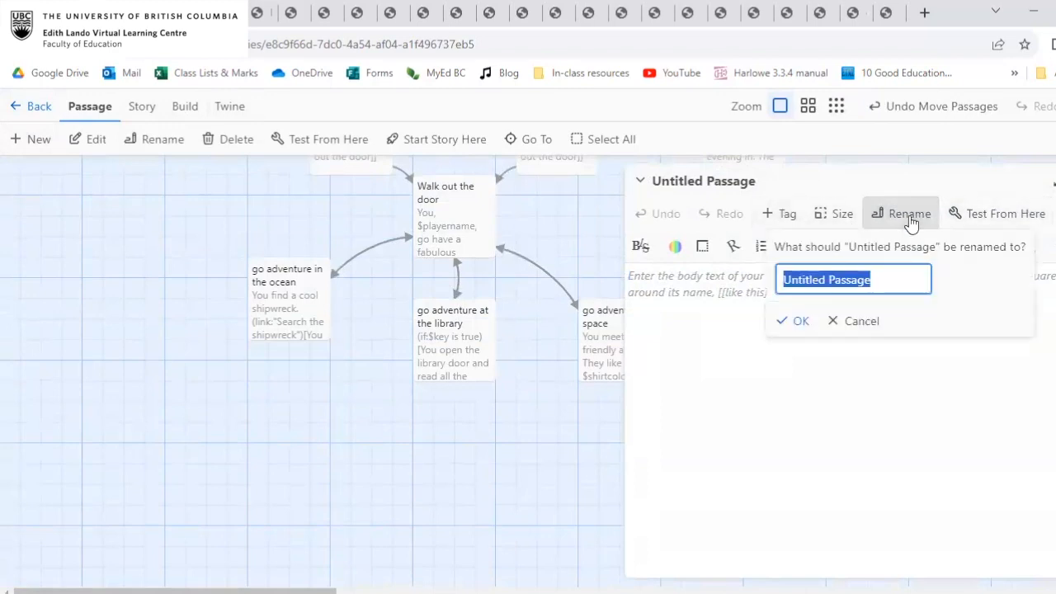
text(bad ending)
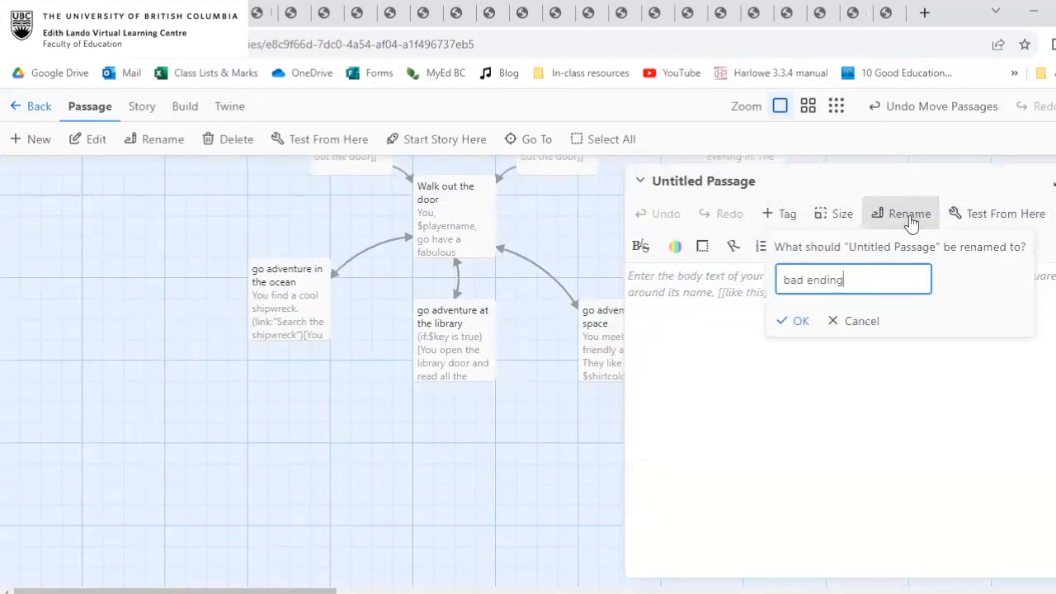
click(794, 321)
click(698, 292)
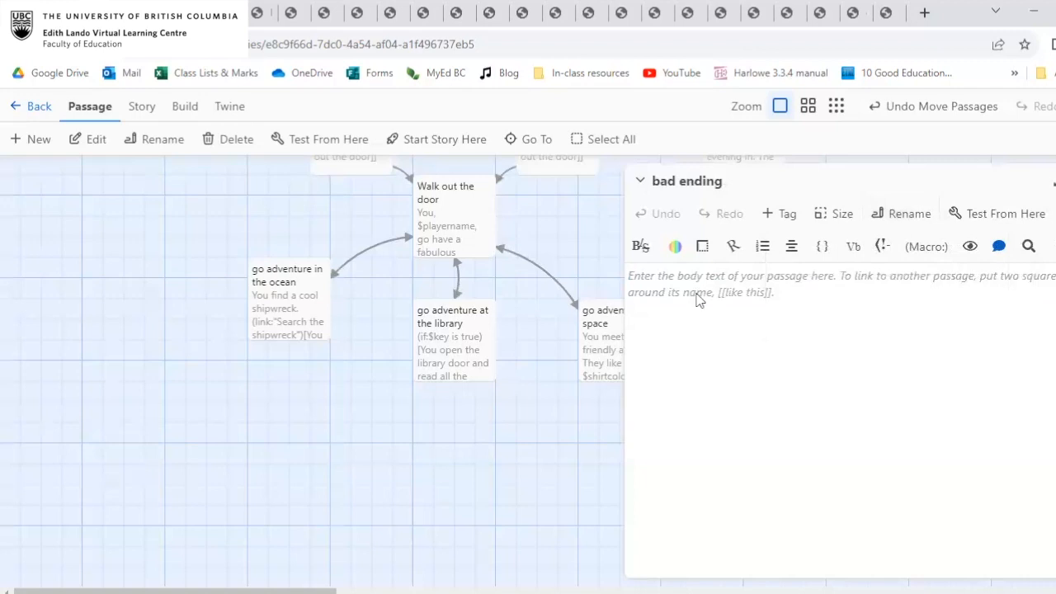
text(YOU LOSE)
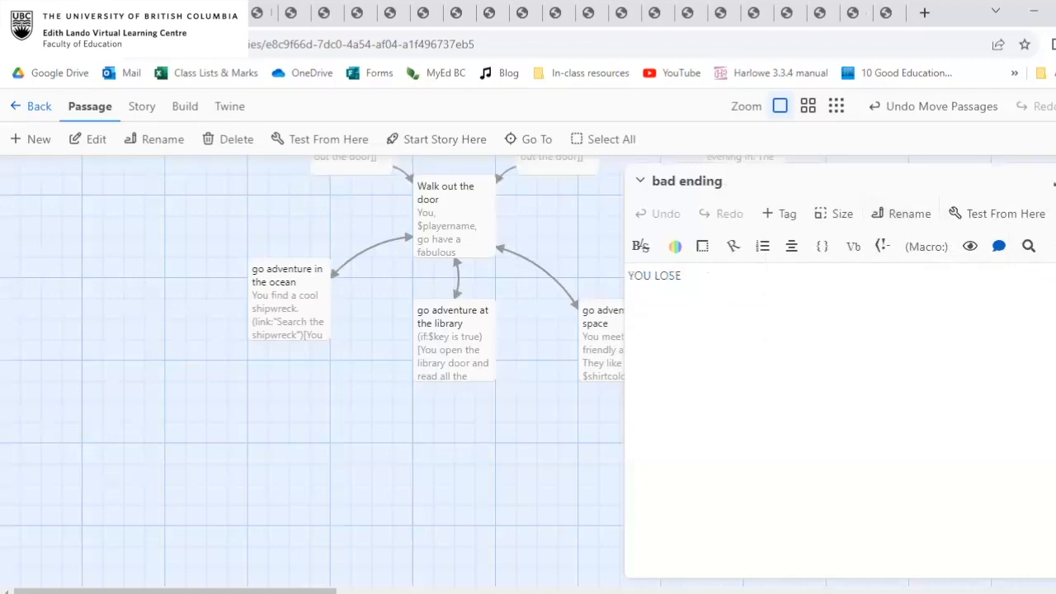
click(1055, 182)
Review the text of the bad ending passage and the links in the Walk out the door passage.
scroll(759, 327, up, 1)
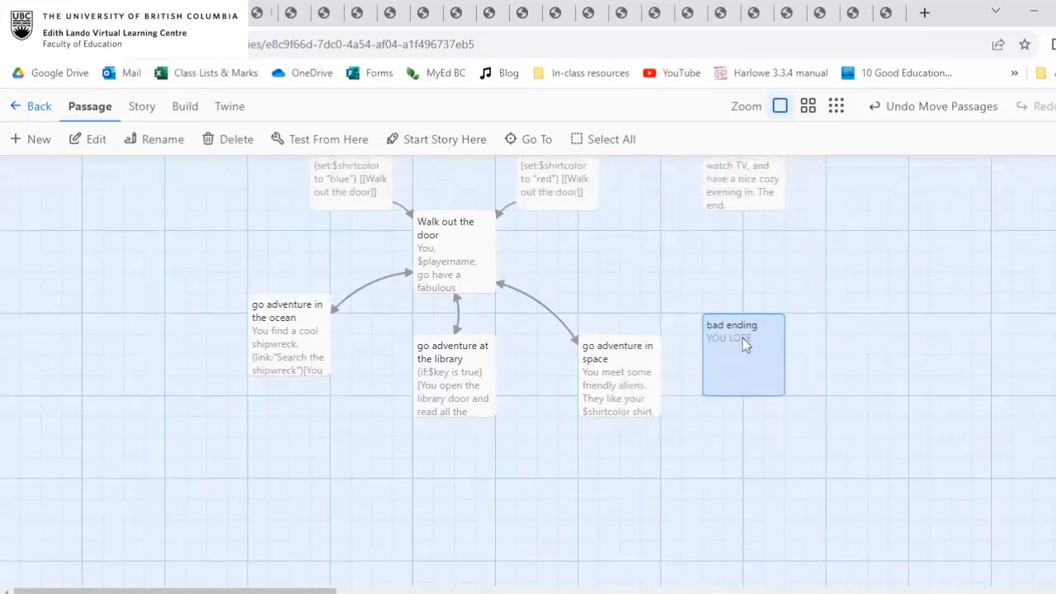
double_click(744, 345)
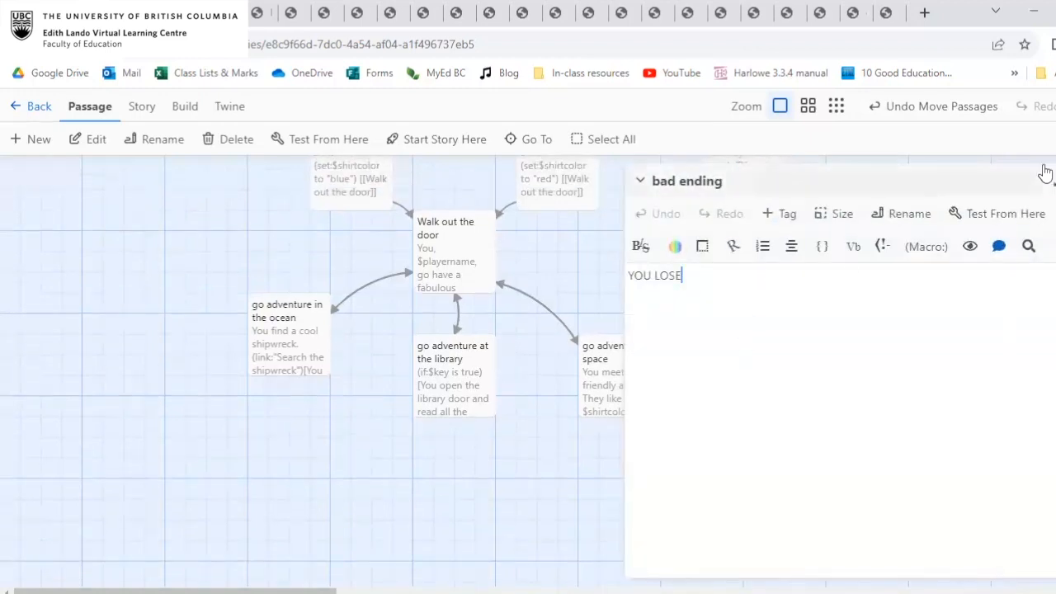
click(1053, 183)
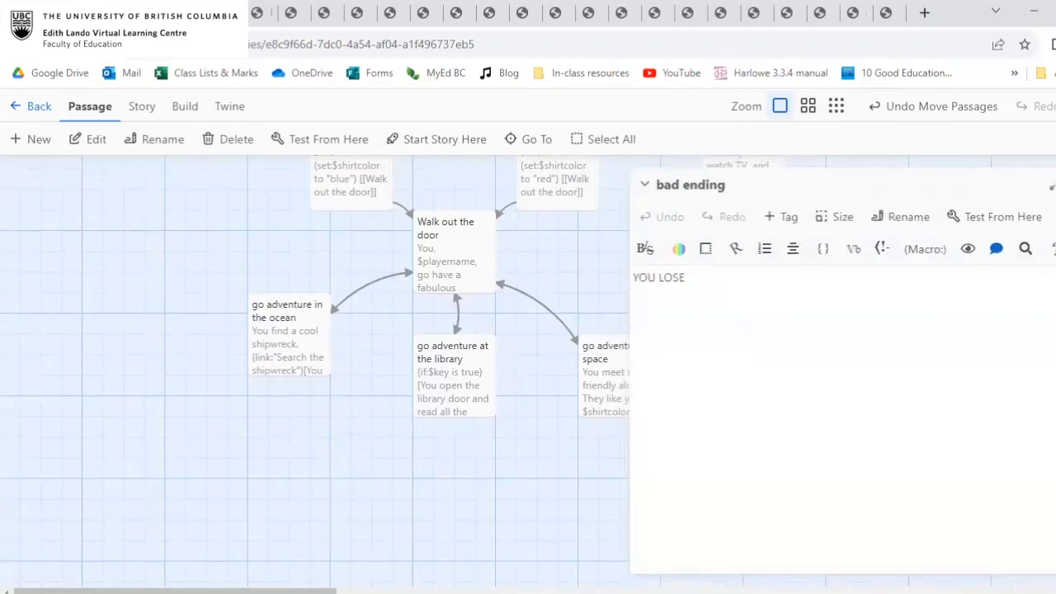
double_click(445, 235)
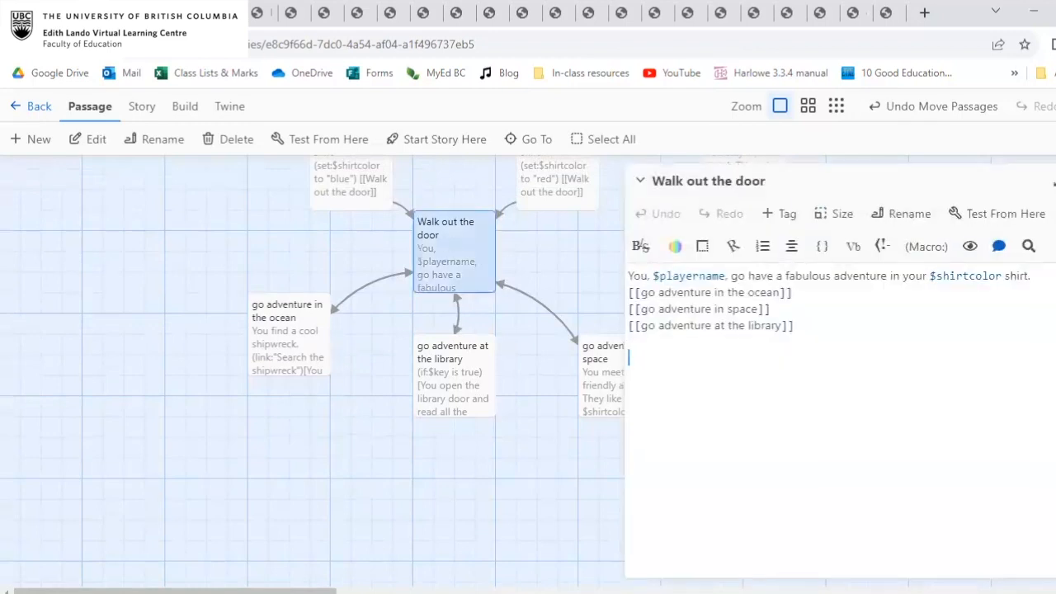
click(1053, 183)
Examine the go adventure at the library passage, highlighting its Go back link to Walk out the door.
double_click(461, 375)
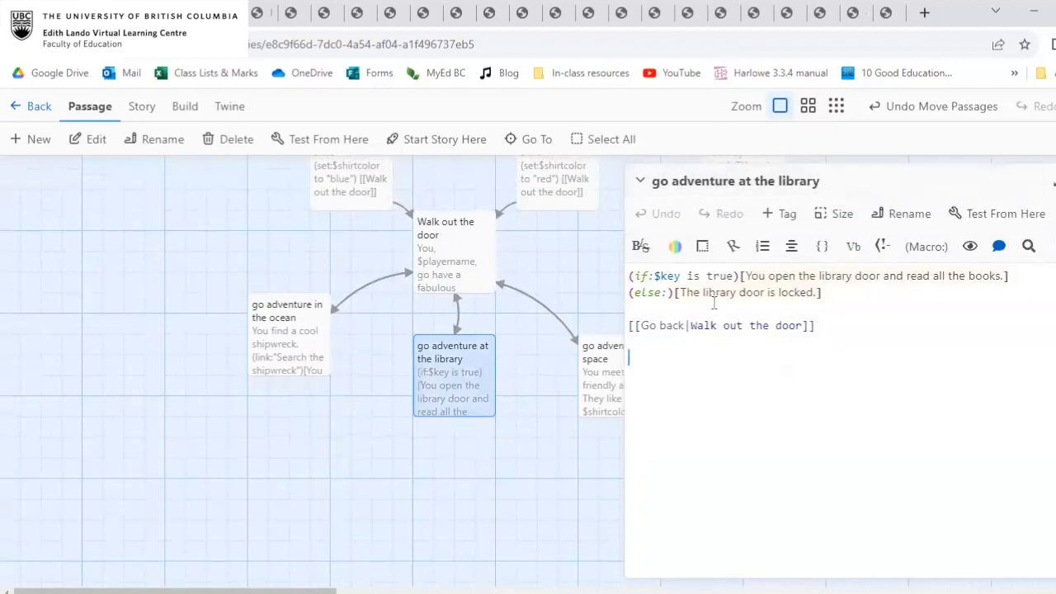
drag(641, 325, 804, 327)
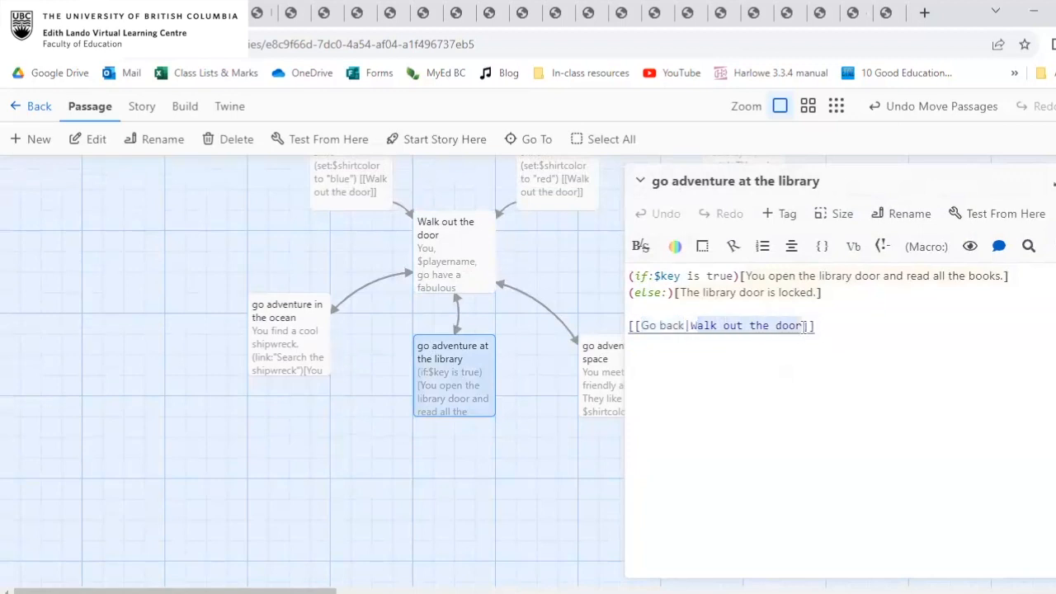
click(882, 335)
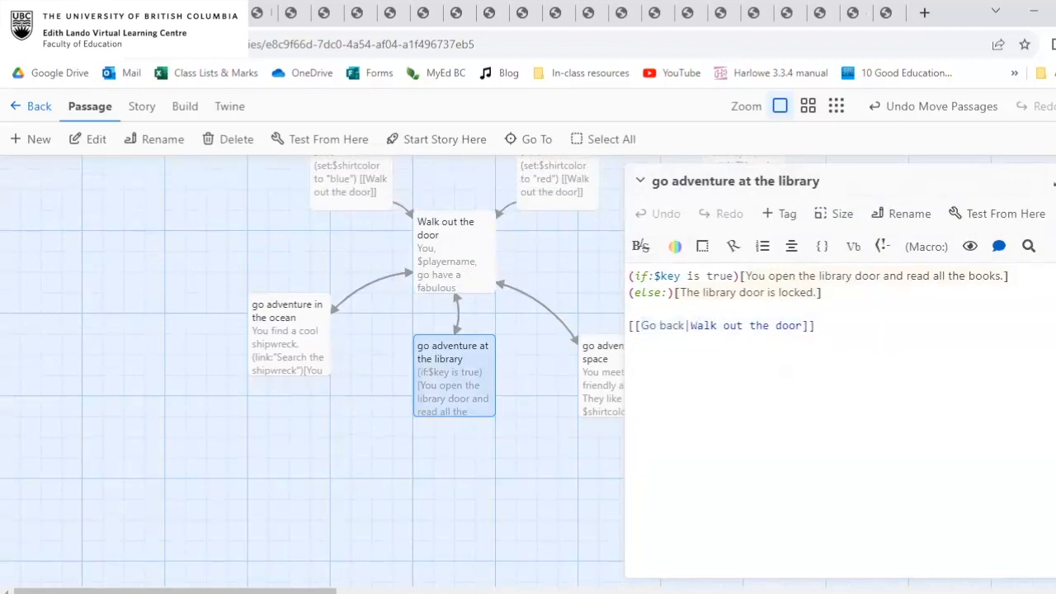
click(1055, 181)
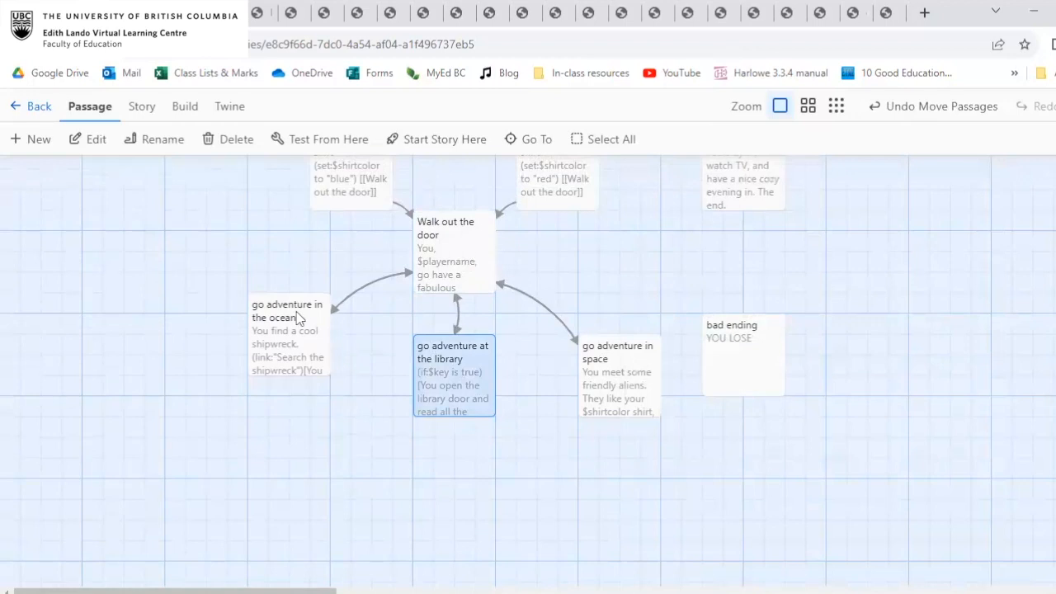
In the go adventure at the library passage, insert a blank line inside the else hook after "The library door is locked.".
double_click(476, 356)
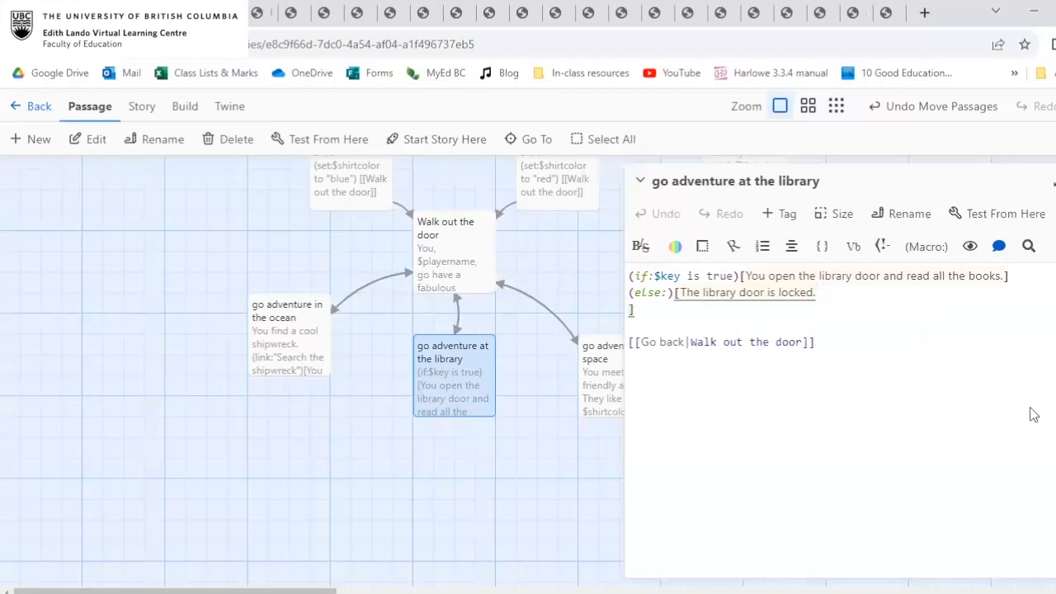
key(BackSpace)
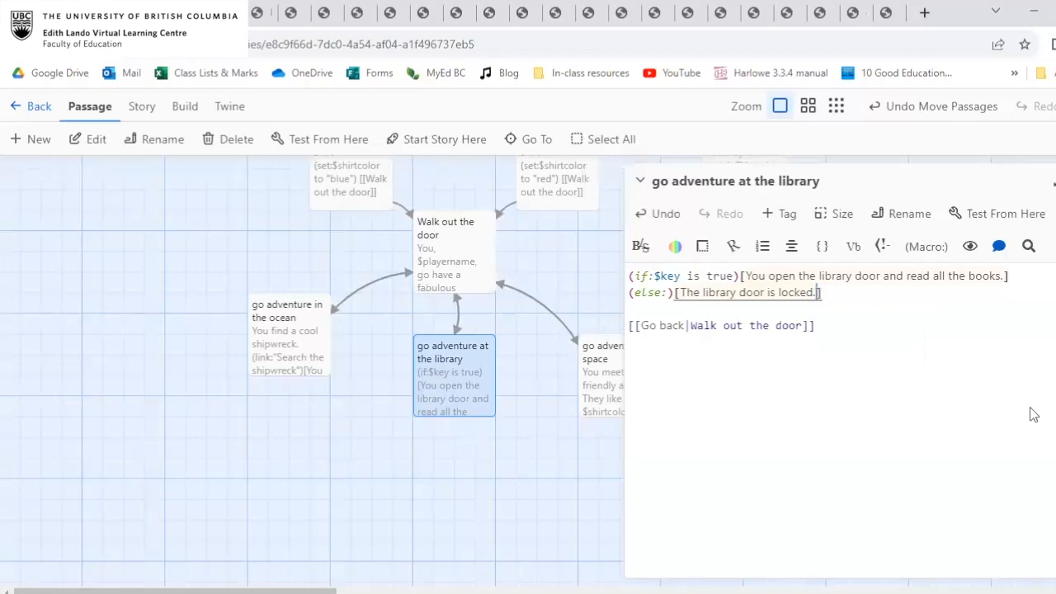
drag(701, 294, 817, 294)
click(818, 295)
key(Return)
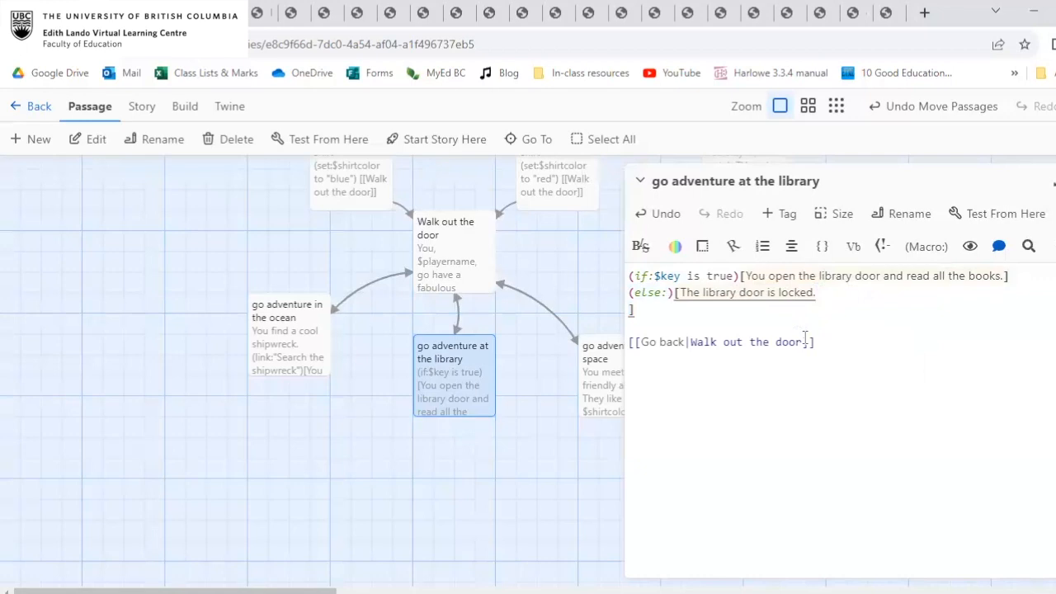
key(Up)
key(Return)
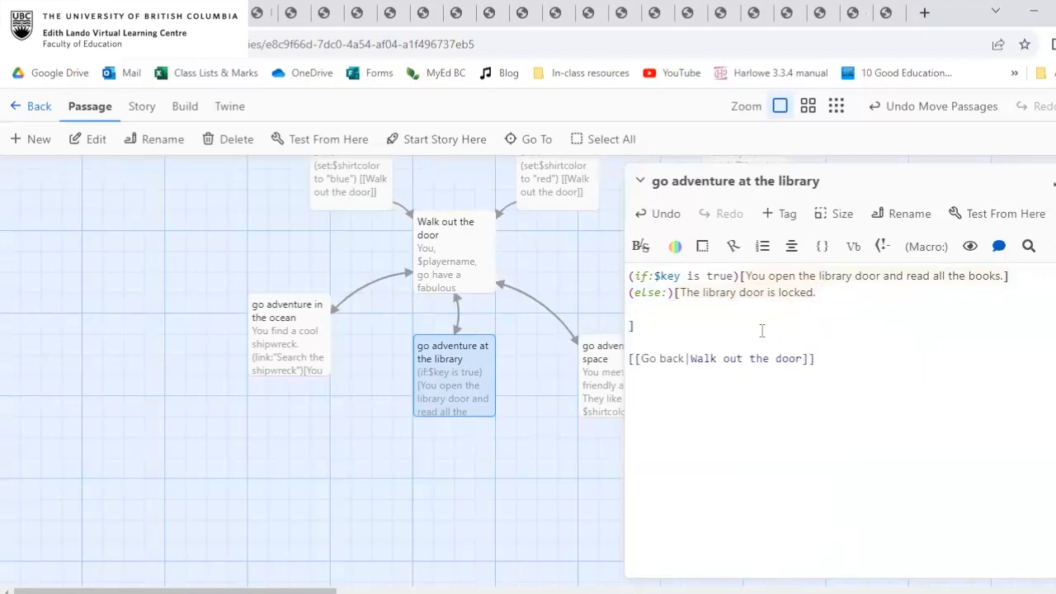
Point out the else hook's opening bracket, and add the link [[Give up|bad ending]] on the blank line inside the hook.
click(677, 296)
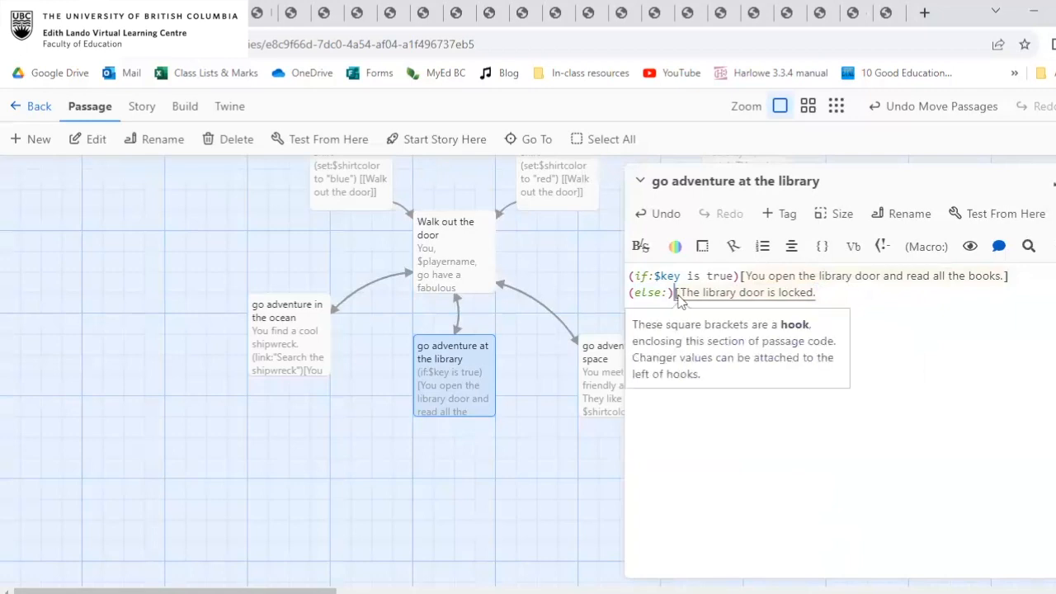
click(899, 319)
click(631, 309)
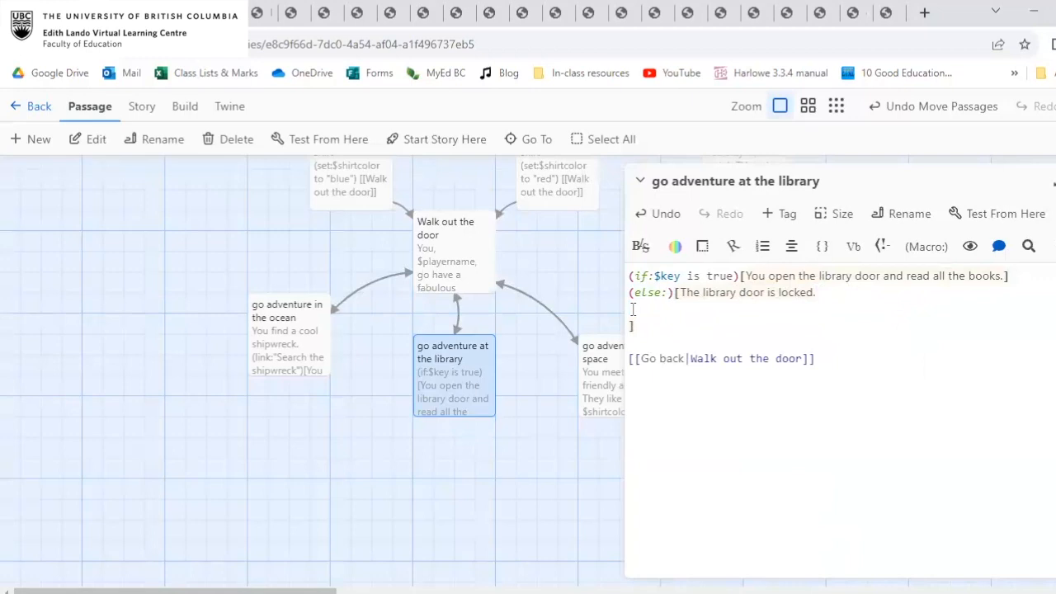
text([)
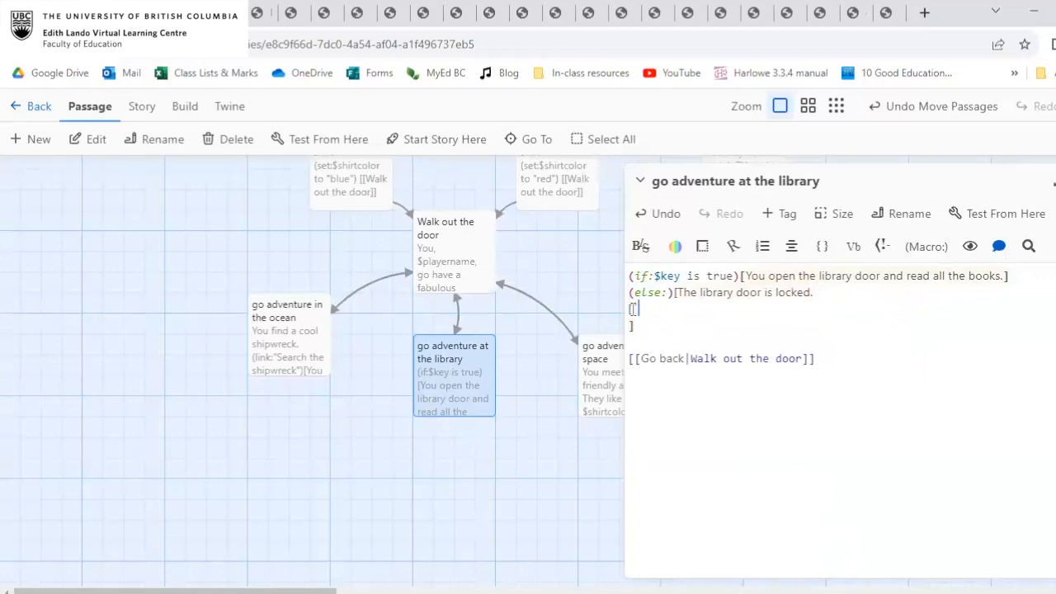
text([Give up|bad ending]])
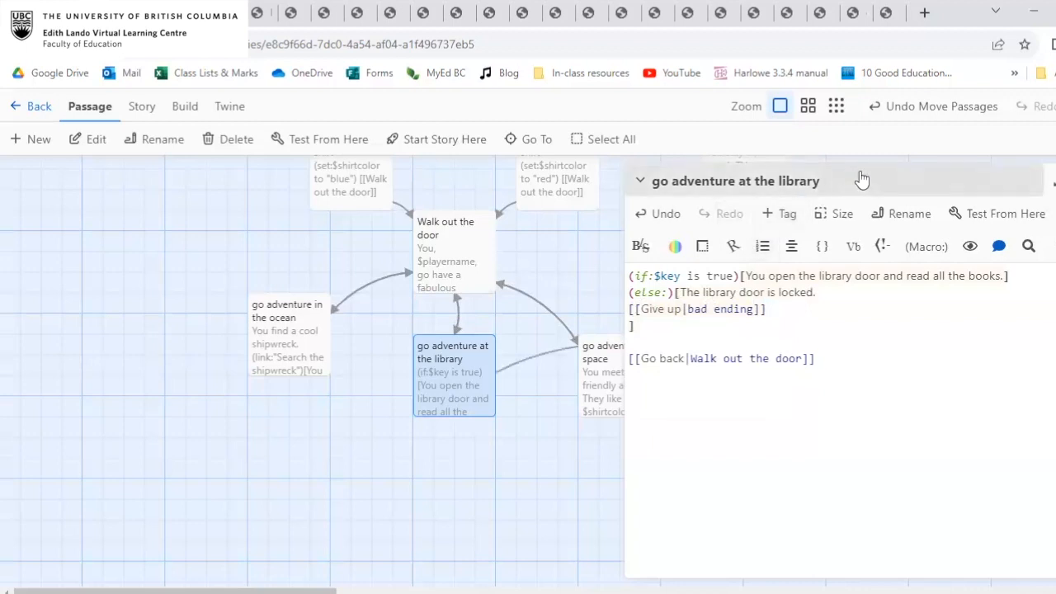
Rearrange the story map with go adventure in space beside Walk out the door and the library passage below it, clear of the bad ending link.
drag(452, 385, 410, 404)
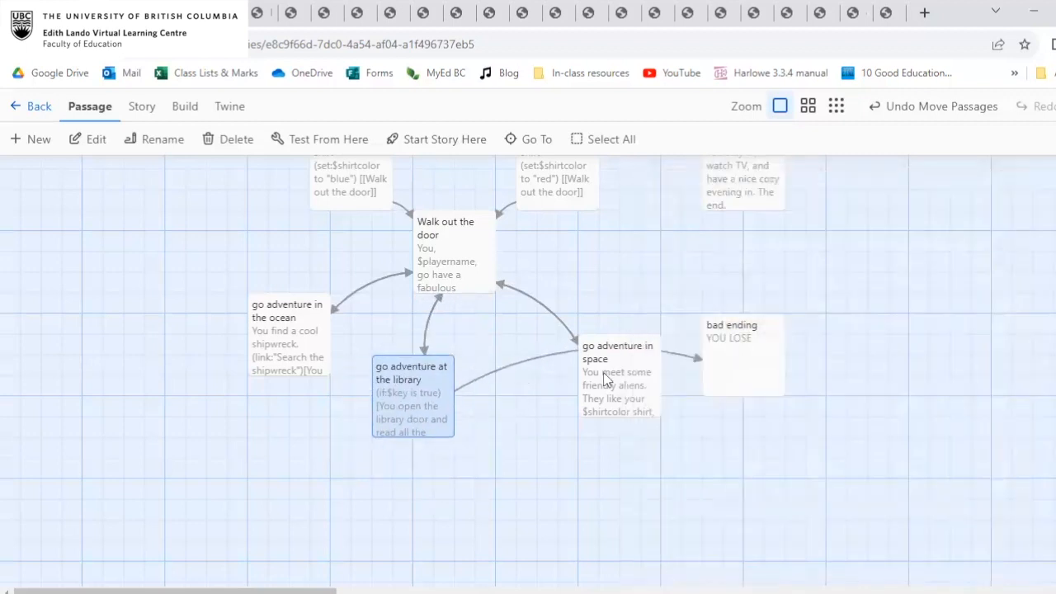
drag(605, 375, 662, 105)
scroll(670, 256, up, 2)
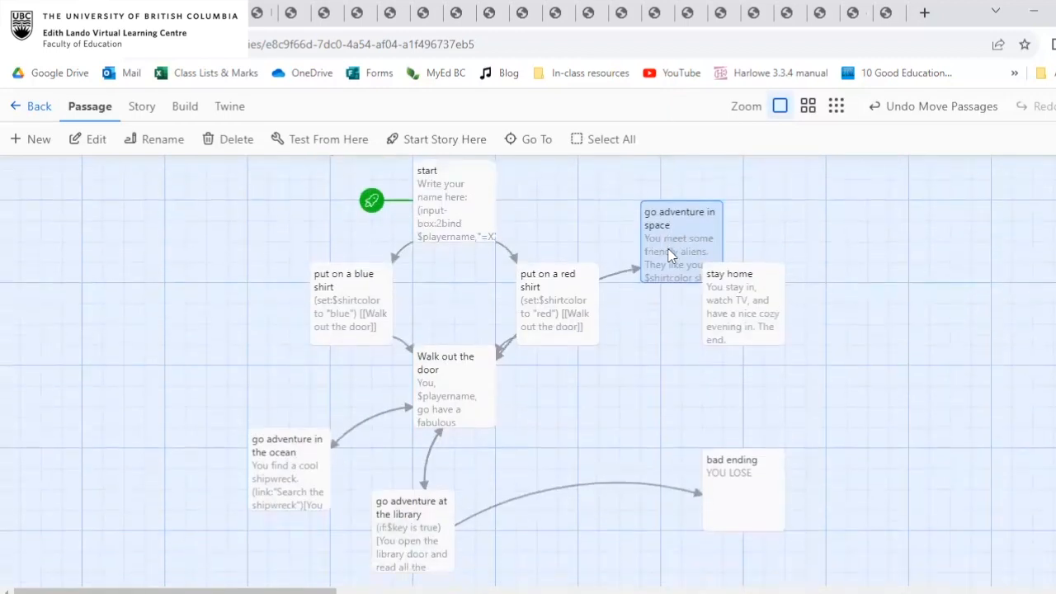
drag(670, 255, 602, 418)
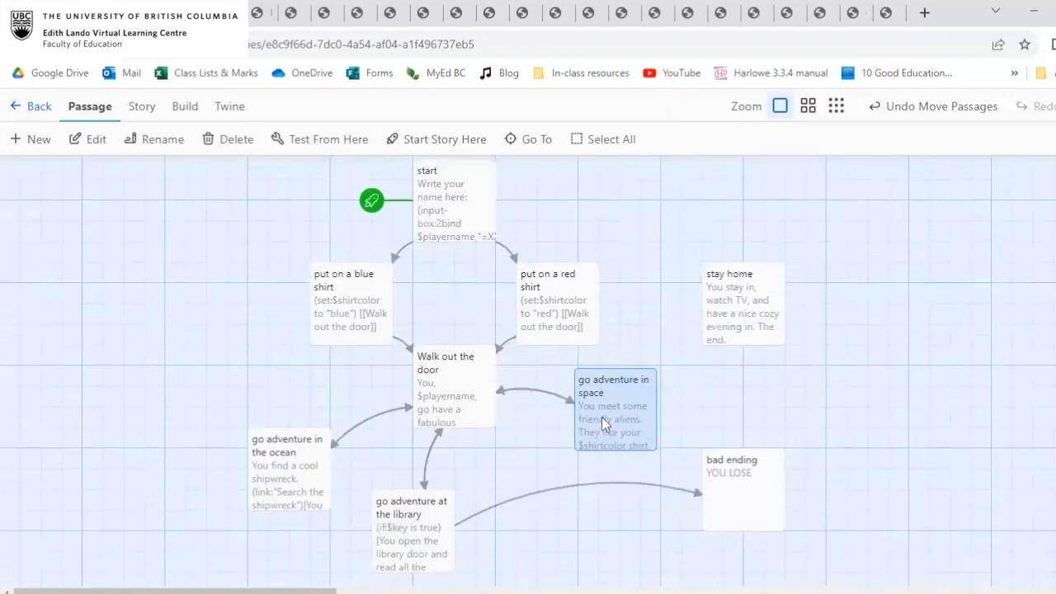
scroll(602, 418, down, 3)
drag(423, 330, 492, 329)
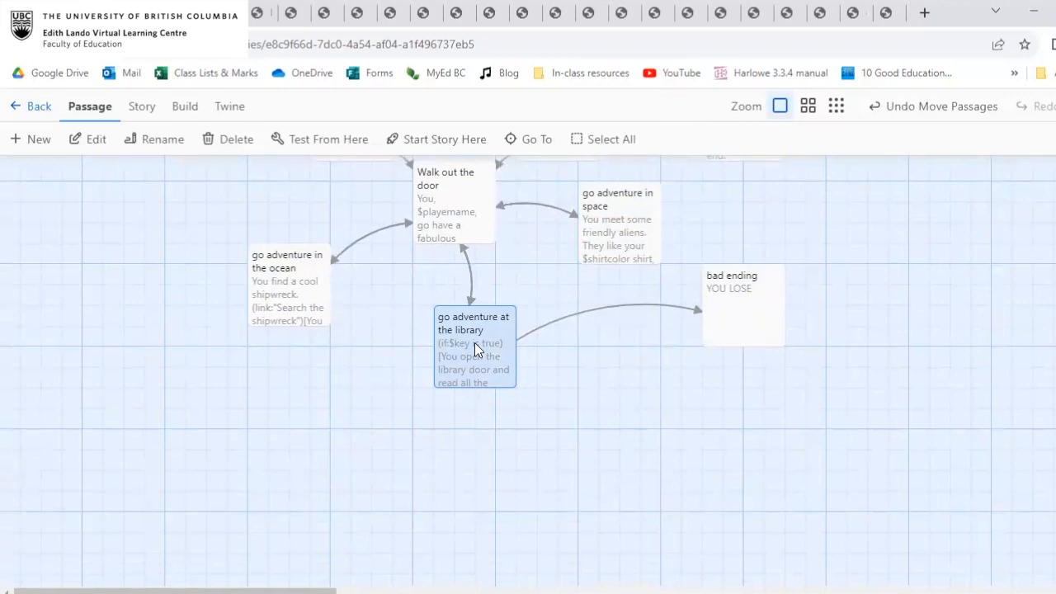
scroll(475, 342, up, 5)
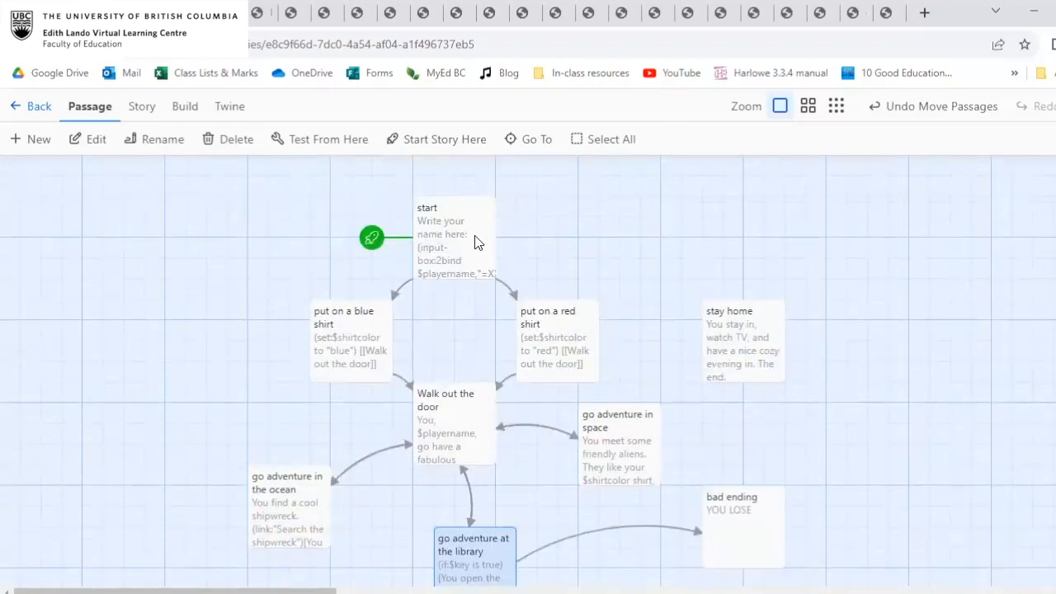
Play the story through to the locked library, follow Give up to the bad ending, step back one turn, and close the playthrough.
click(476, 239)
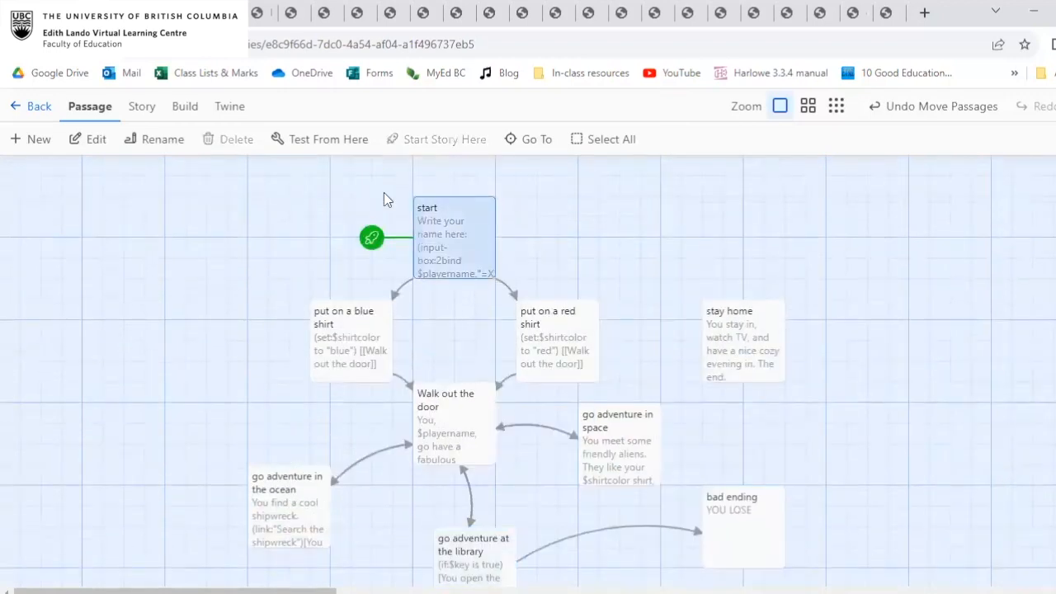
click(184, 107)
click(85, 139)
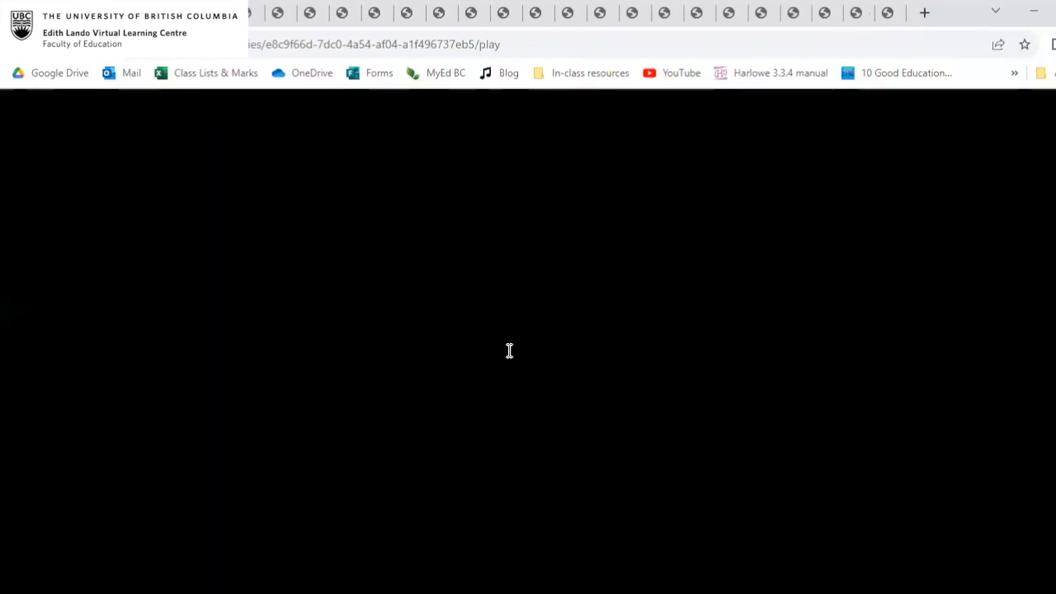
click(376, 392)
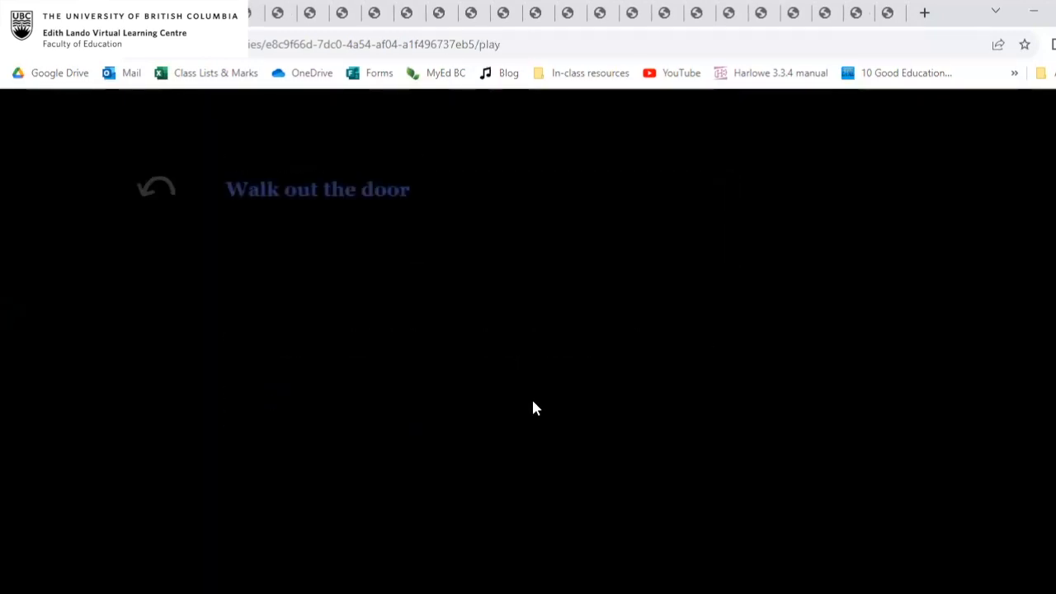
click(375, 192)
click(404, 252)
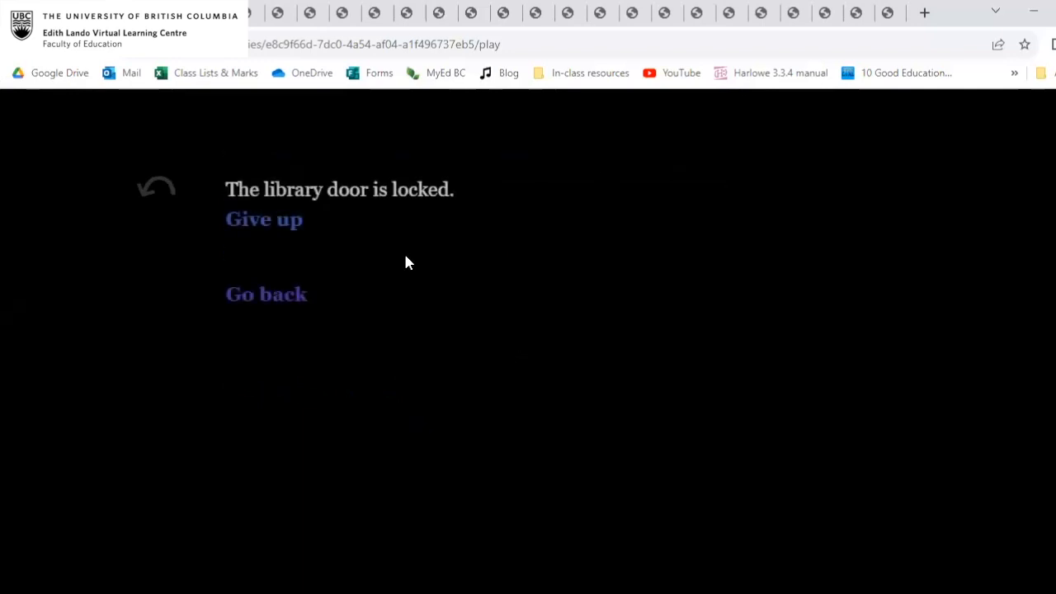
click(288, 221)
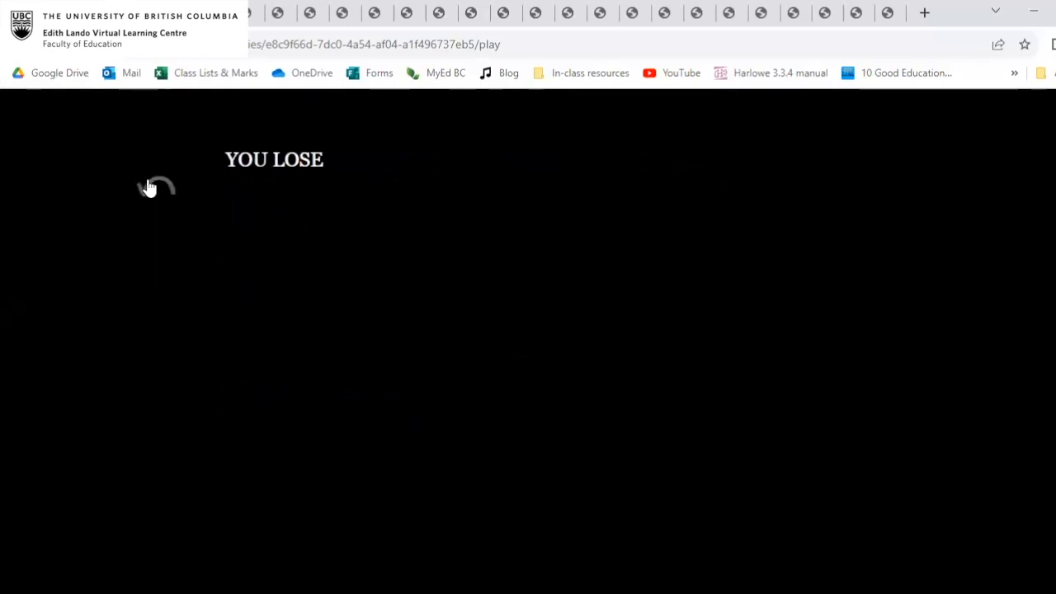
click(177, 187)
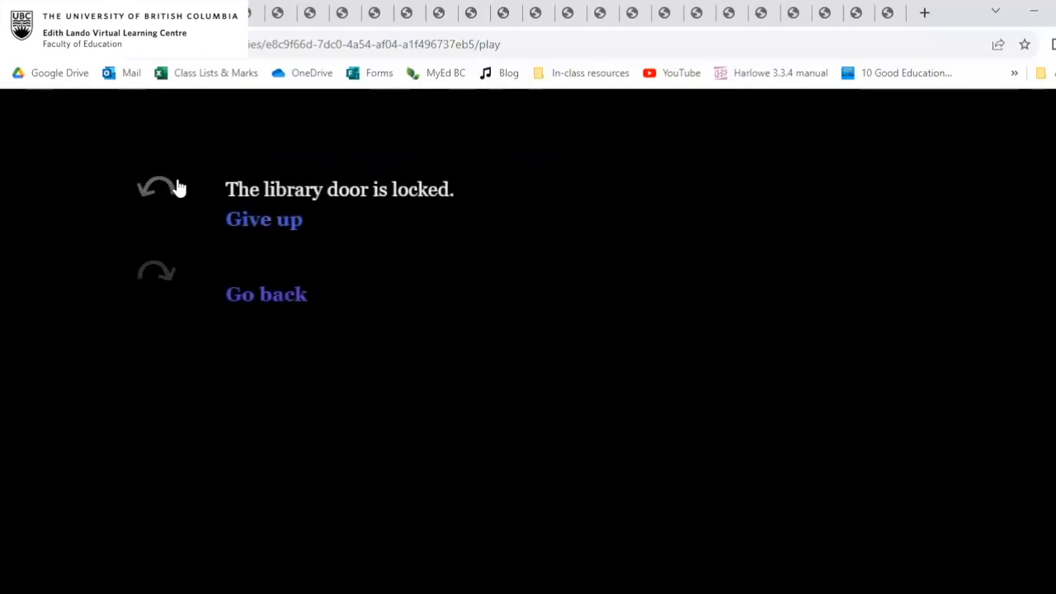
key(ctrl+w)
Reposition the bad ending passage on the story map, below go adventure in space and beside the library passage.
scroll(589, 380, down, 2)
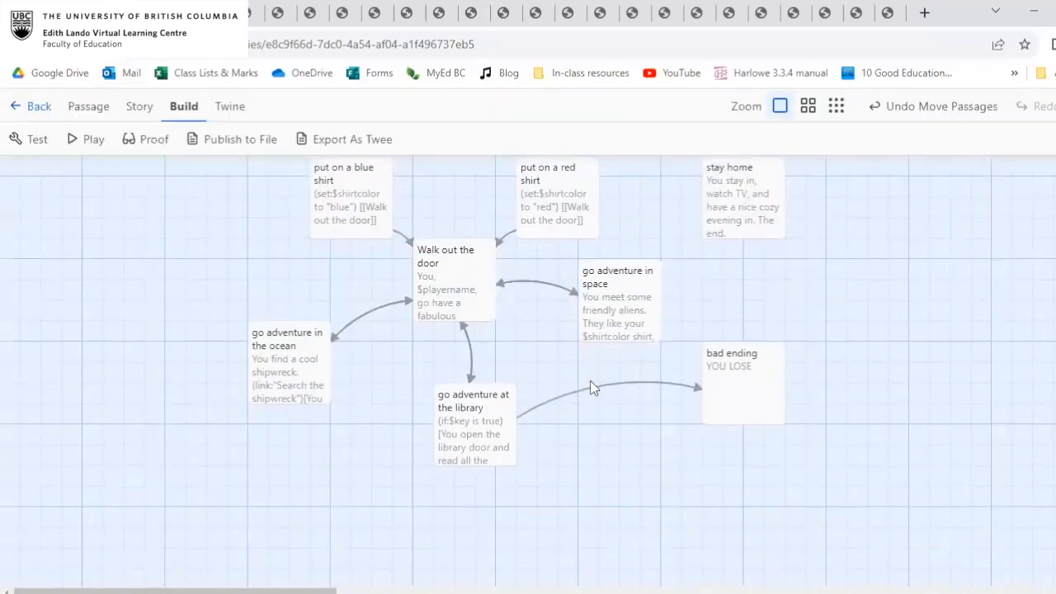
drag(731, 368, 757, 389)
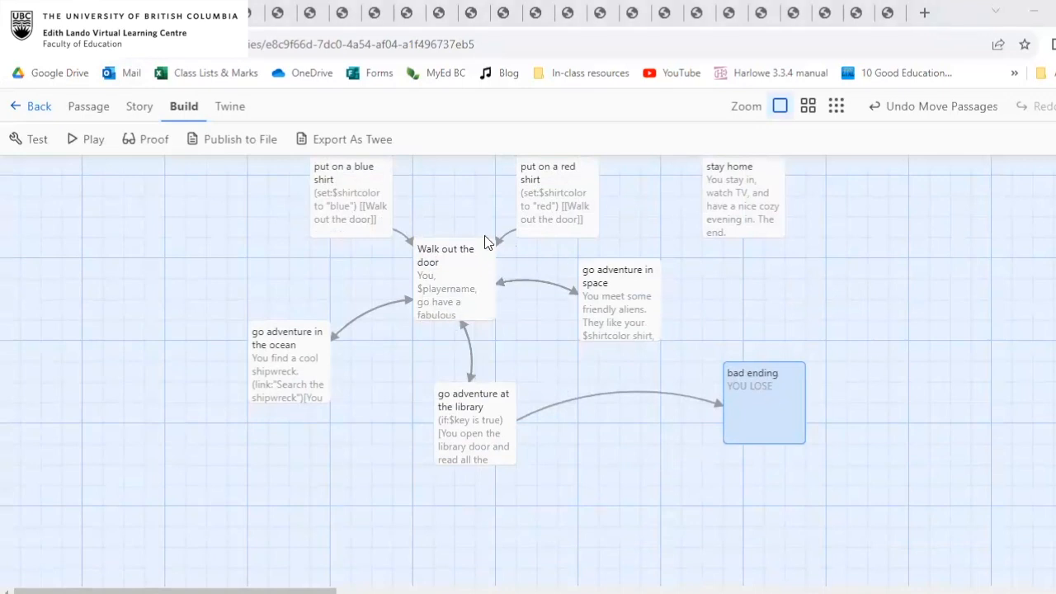
scroll(486, 240, up, 3)
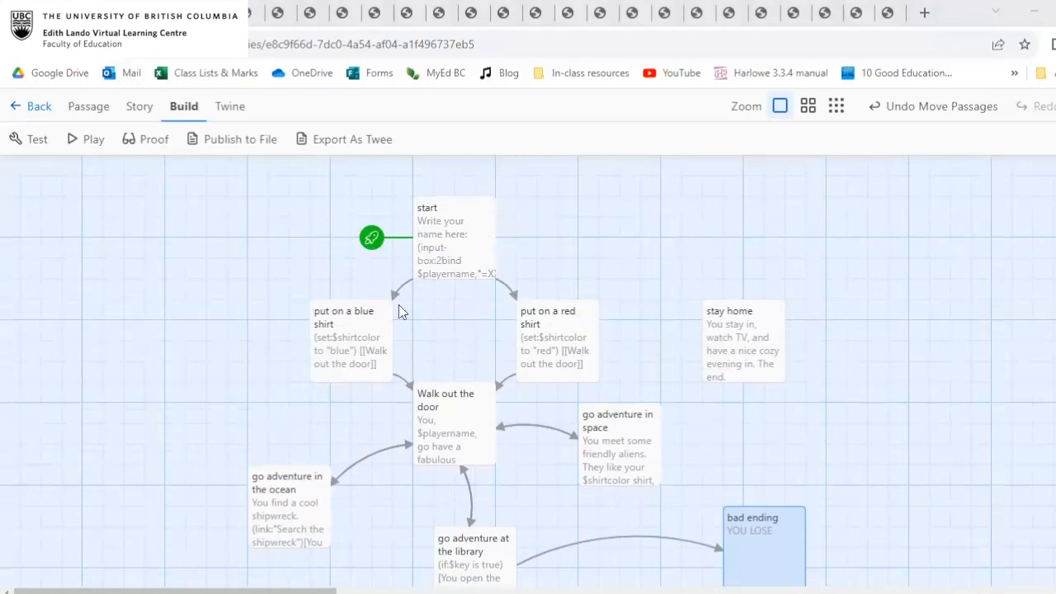
scroll(399, 312, down, 3)
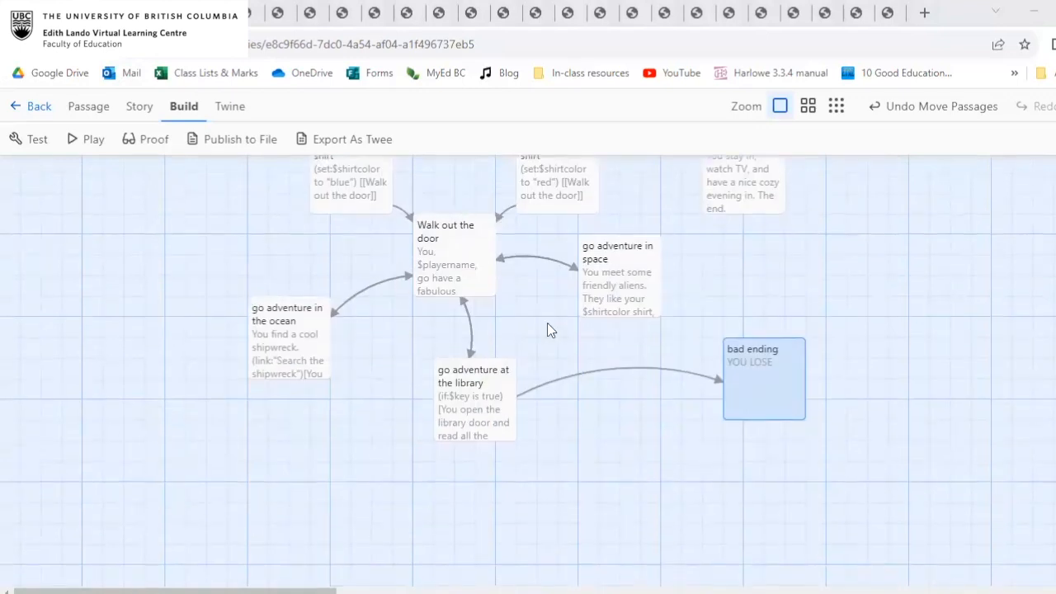
drag(746, 404, 673, 443)
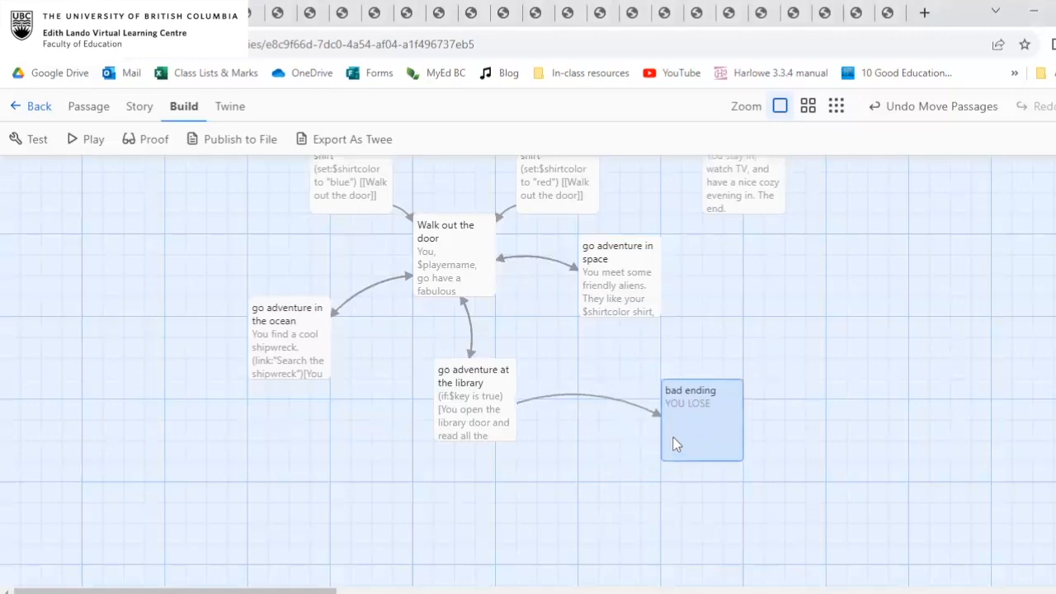
scroll(672, 443, up, 2)
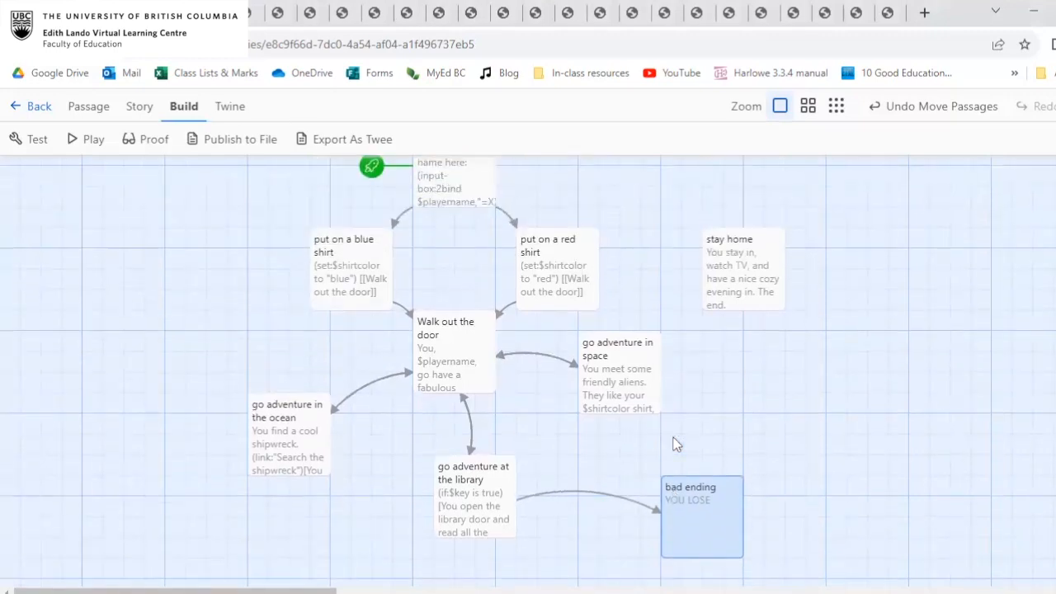
scroll(672, 443, down, 1)
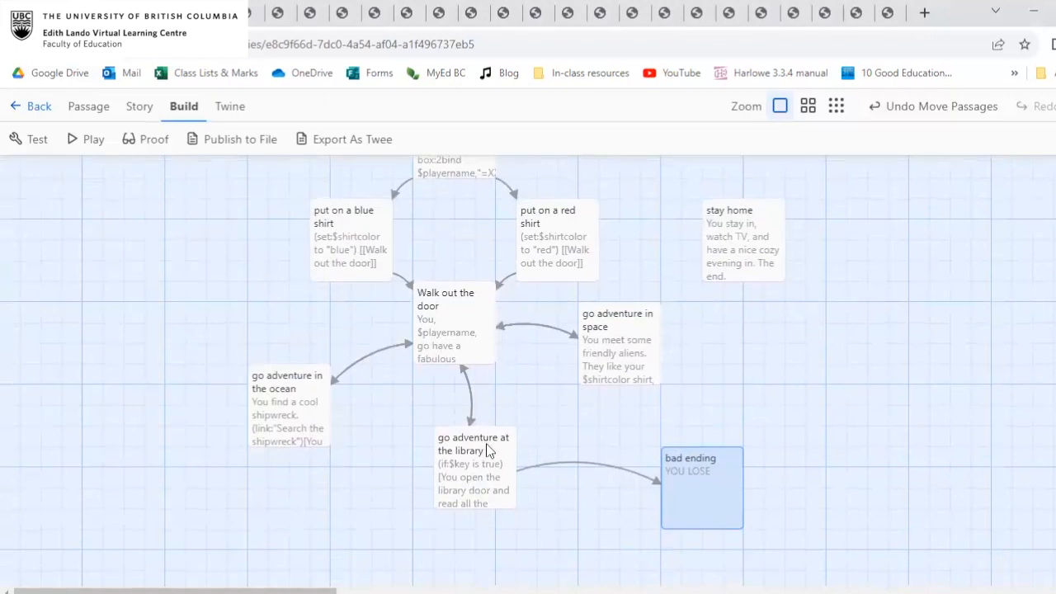
click(445, 316)
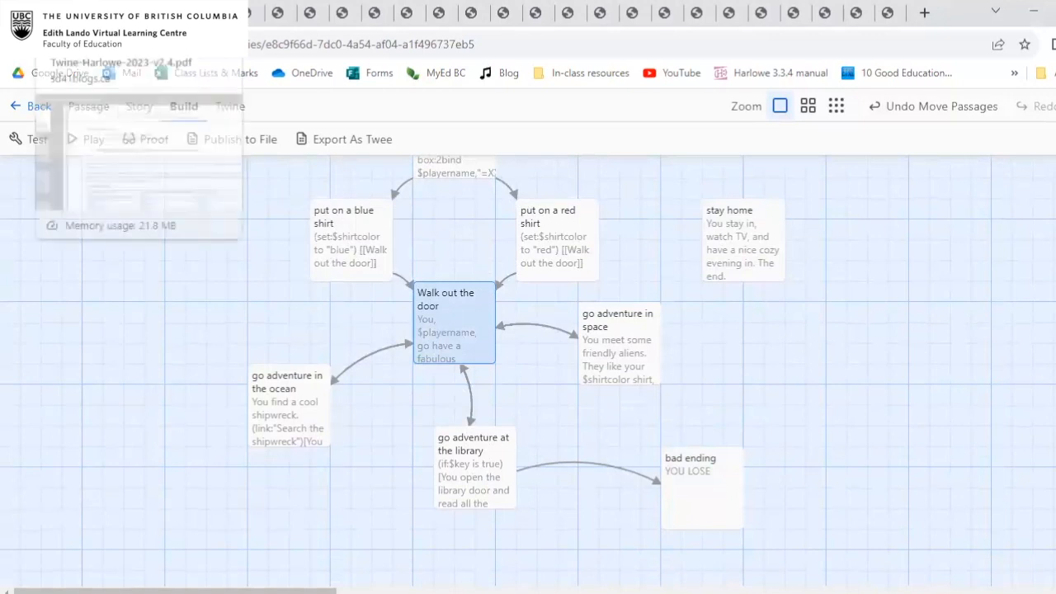
Switch to the Tips-Tricks-and-Best-Practices-for-Twine-Harlowe-2023-v2.4.pdf document and find the local images instructions on page 8.
click(52, 13)
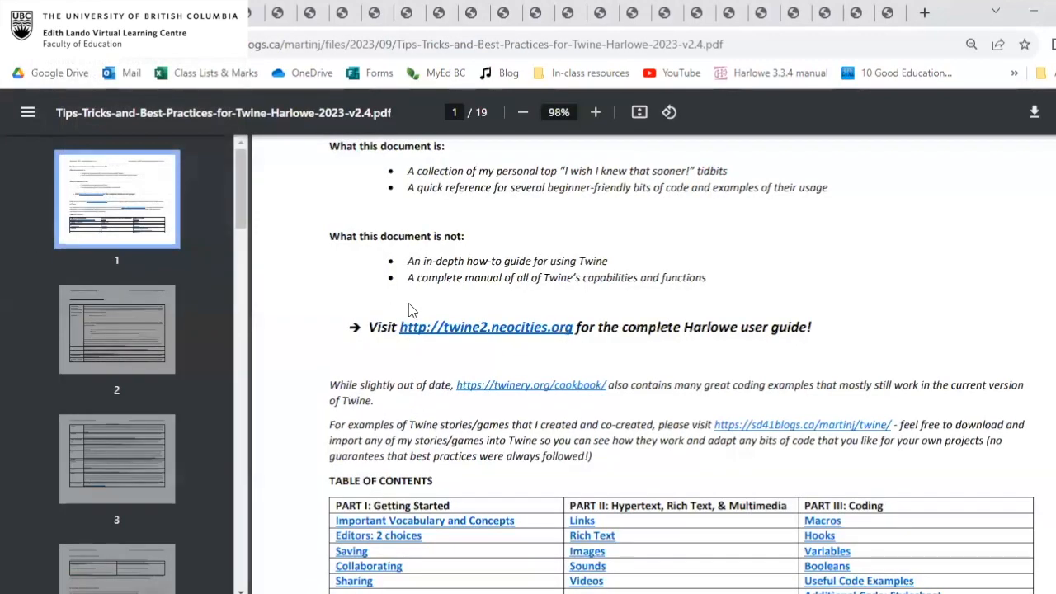
scroll(631, 368, down, 6)
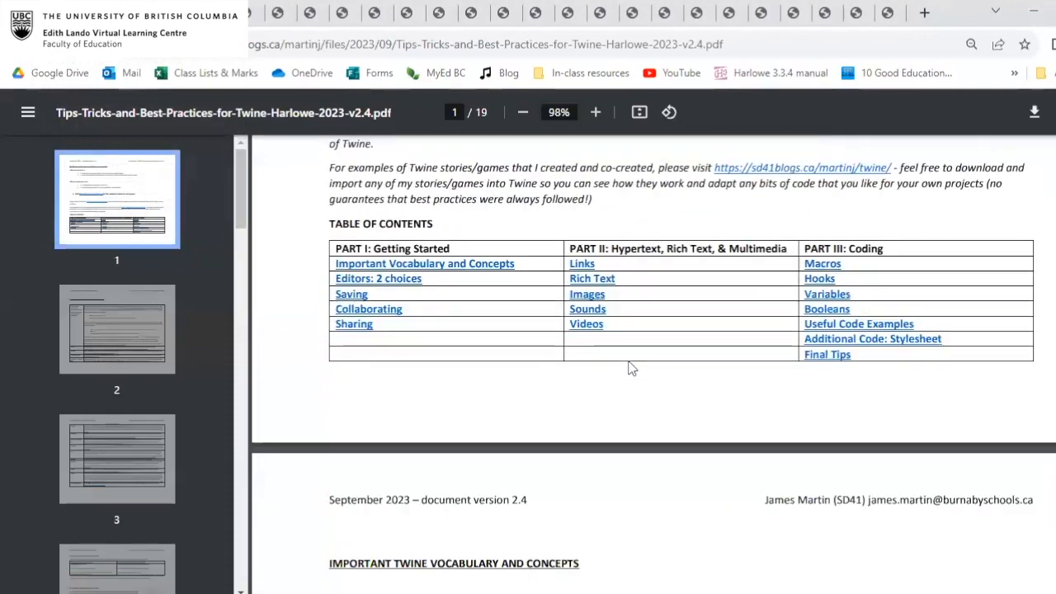
scroll(631, 368, down, 15)
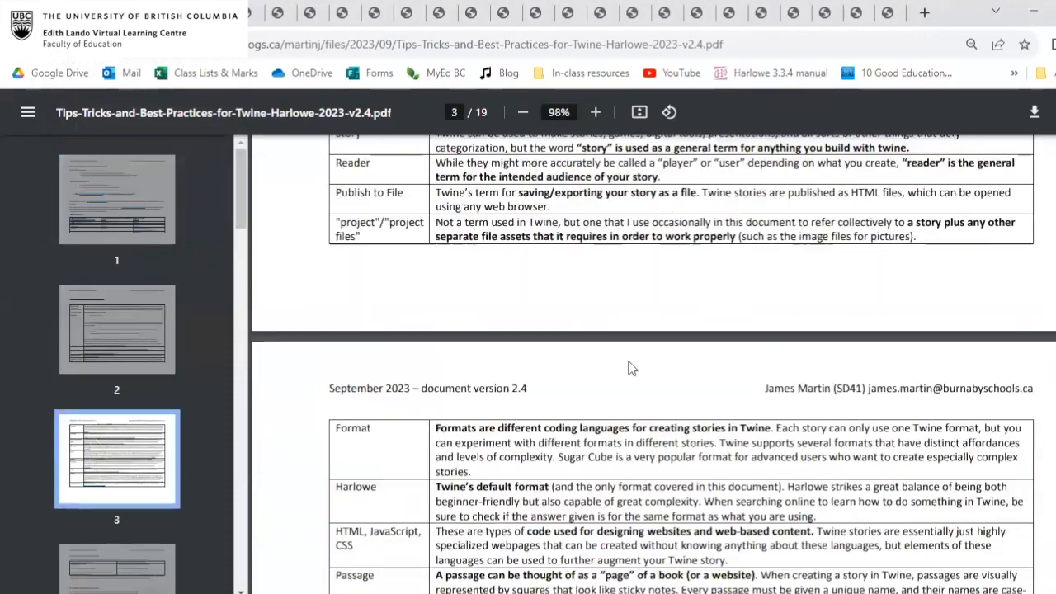
scroll(631, 368, down, 20)
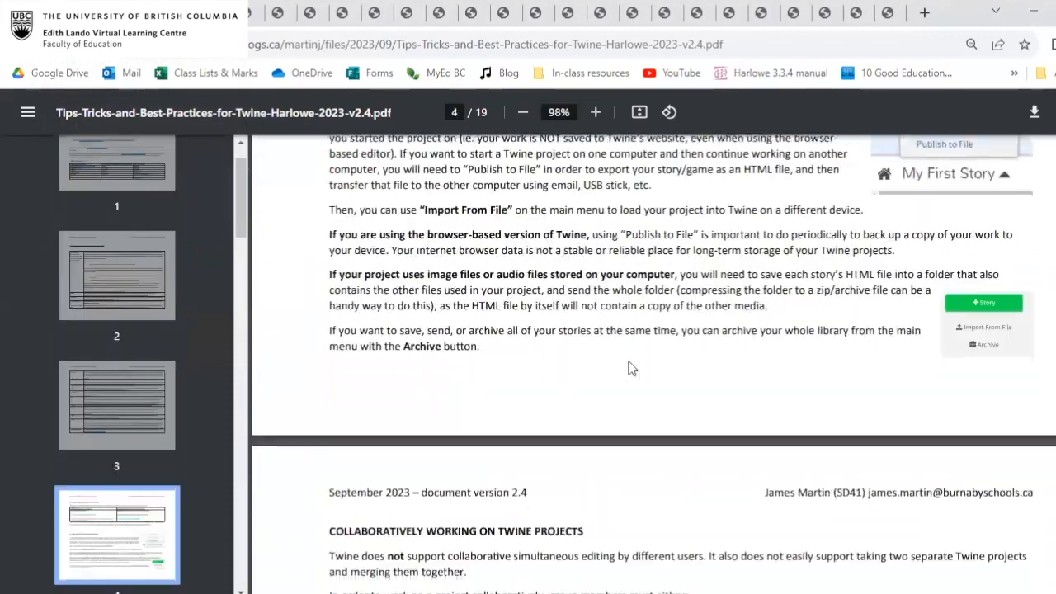
scroll(631, 368, down, 20)
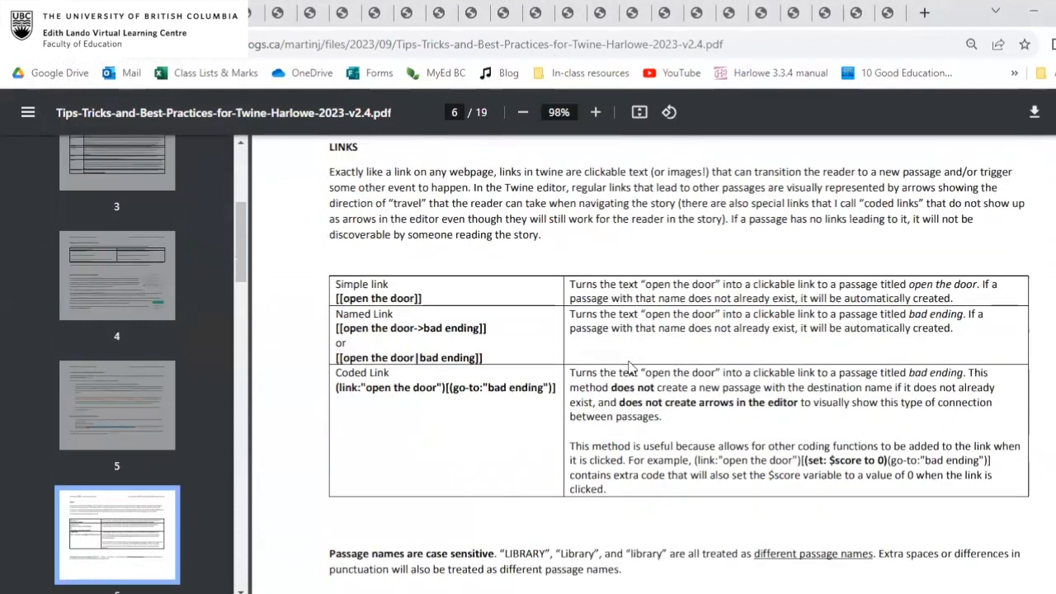
scroll(631, 368, down, 20)
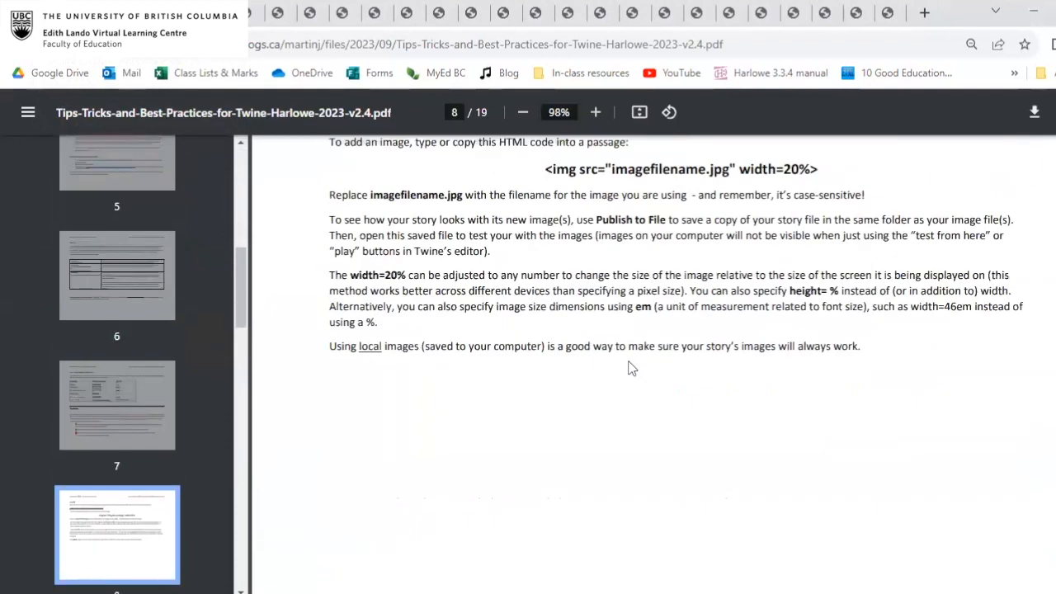
scroll(631, 368, down, 1)
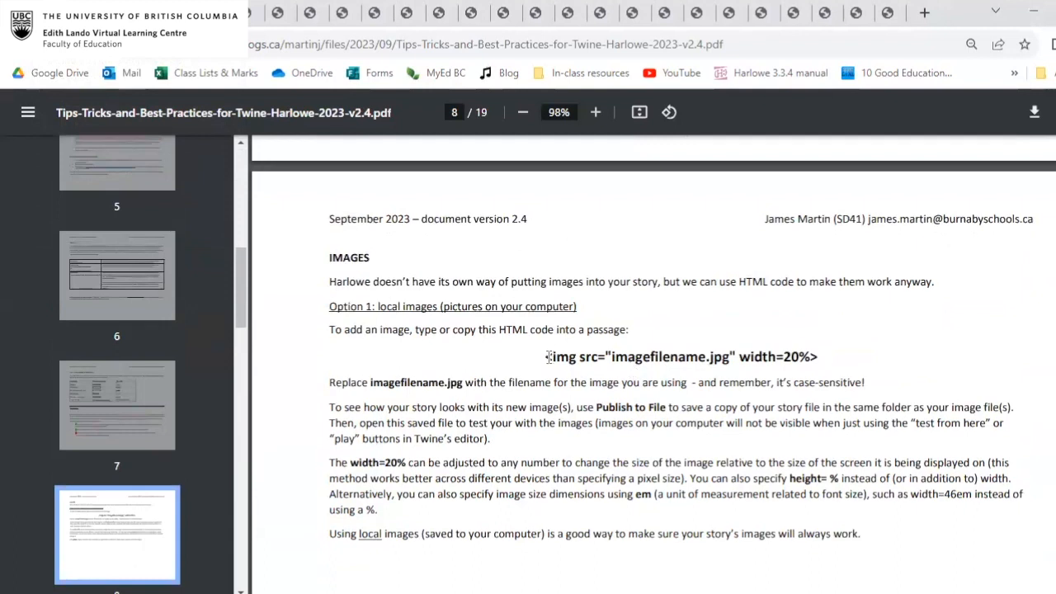
Point out the file name and width parts of the local image code, and copy the whole line <img src="imagefilename.jpg" width=20%>.
drag(547, 356, 822, 347)
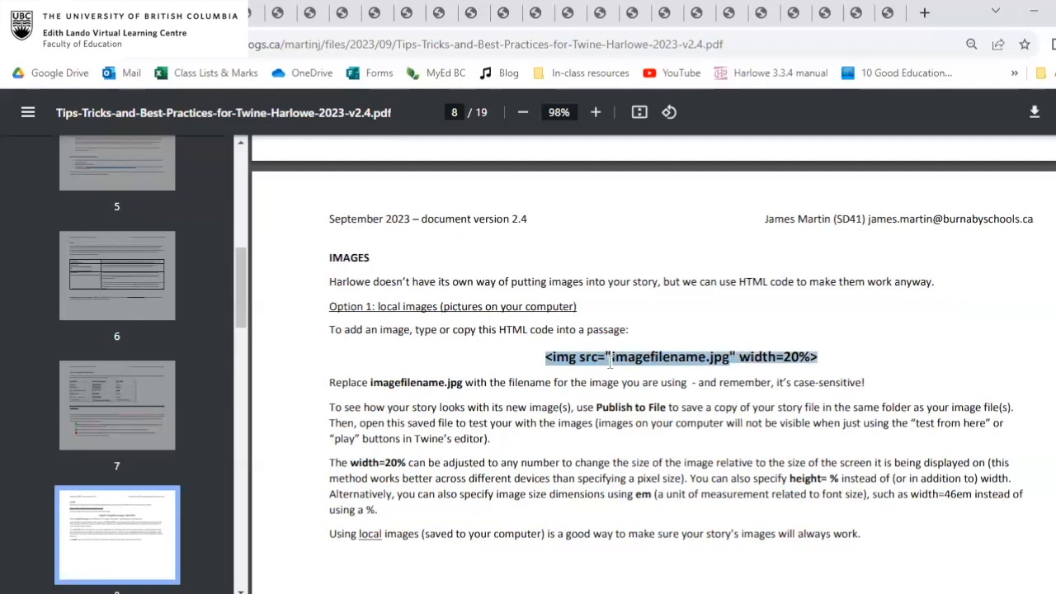
click(757, 356)
double_click(792, 357)
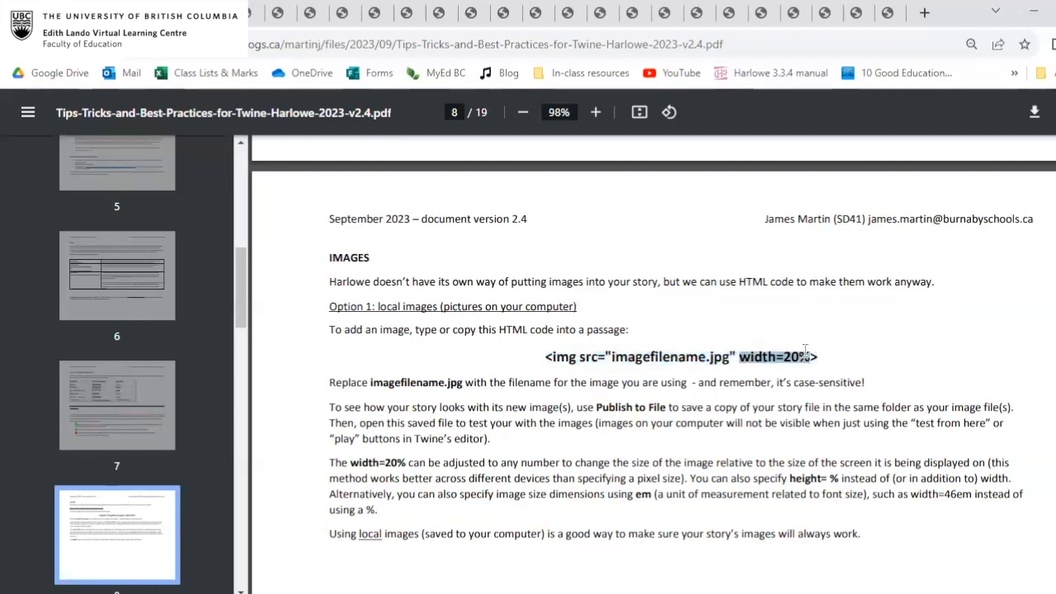
click(812, 353)
drag(816, 356, 536, 359)
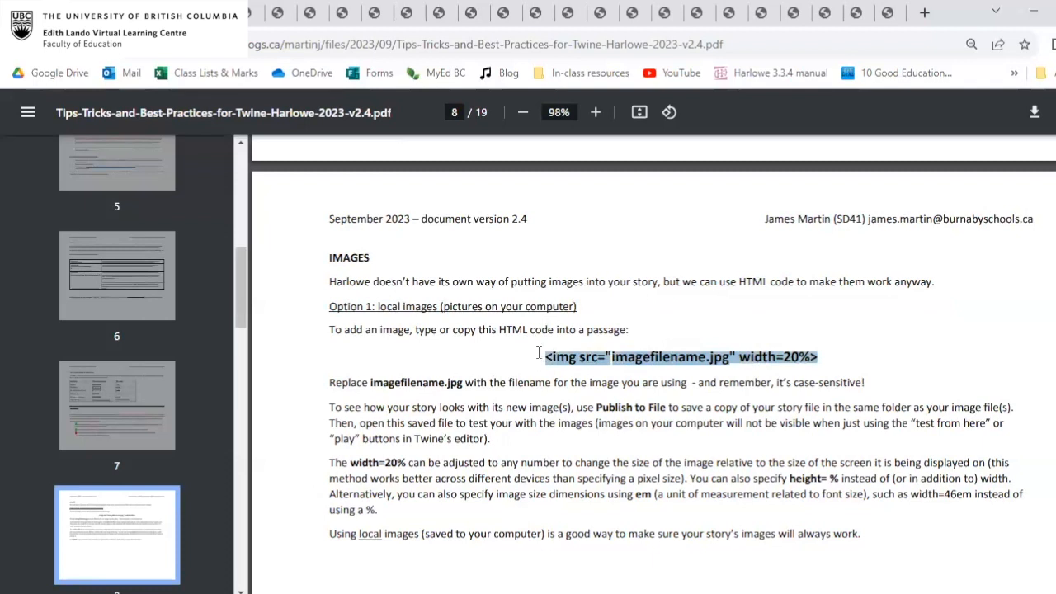
click(634, 355)
drag(609, 356, 732, 355)
click(840, 362)
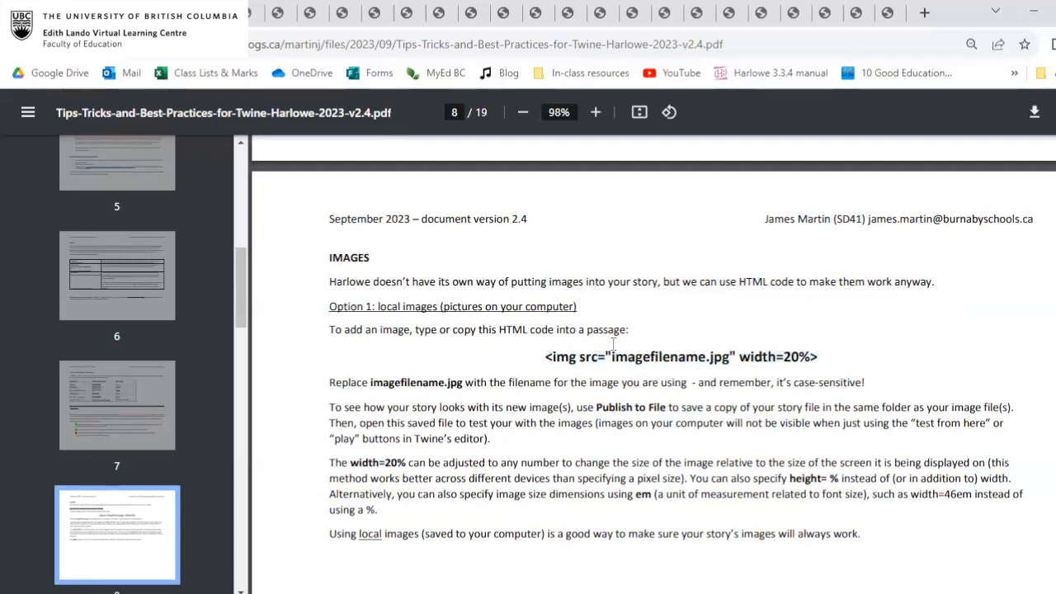
drag(543, 357, 822, 347)
key(ctrl+c)
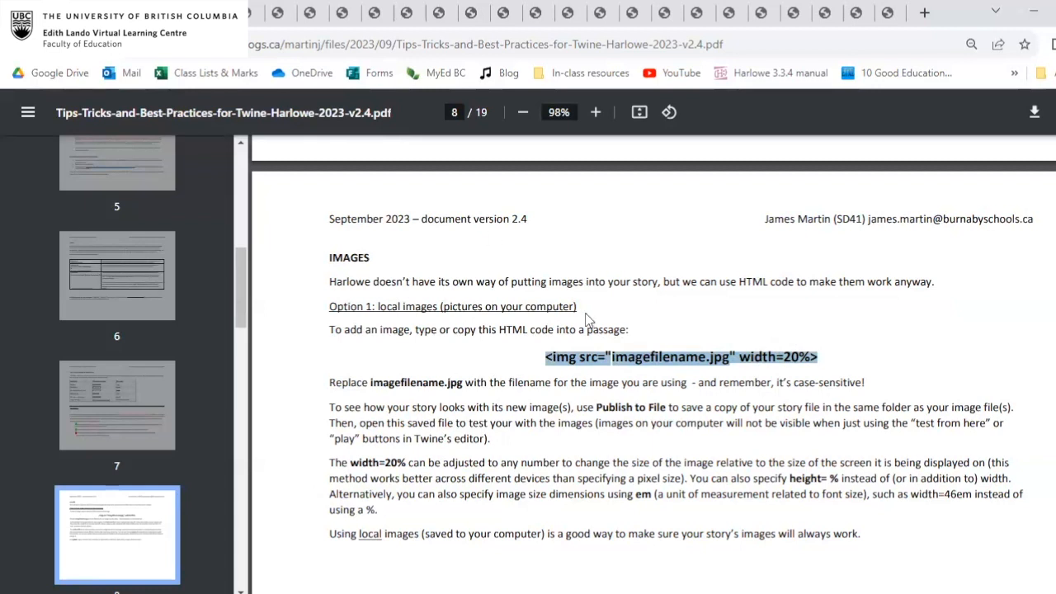
Back in Twine, paste the copied image code on a new line inside the library passage's if hook, after "read all the books.".
scroll(683, 415, down, 1)
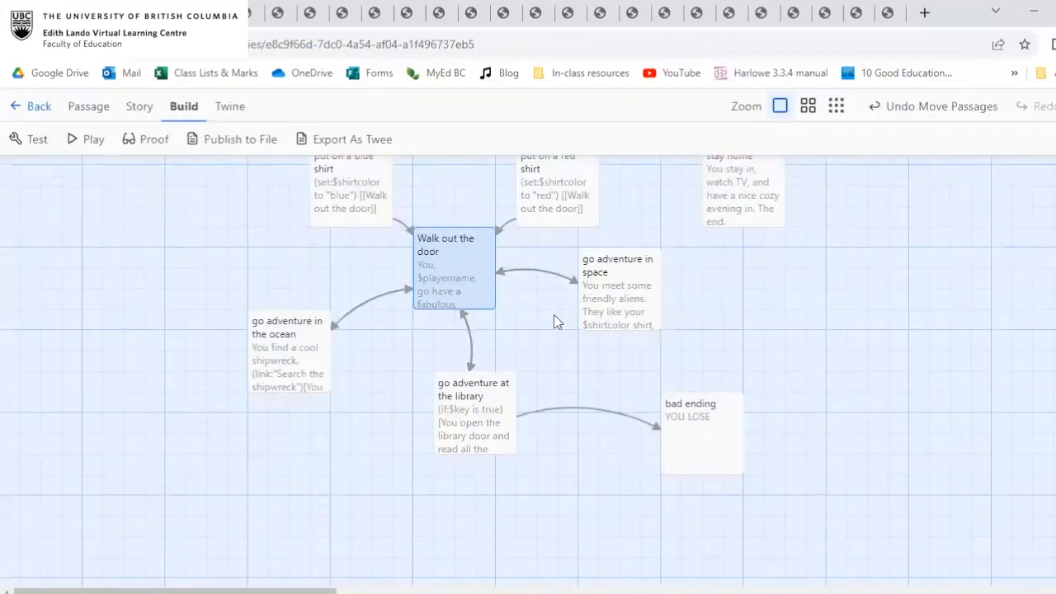
double_click(503, 397)
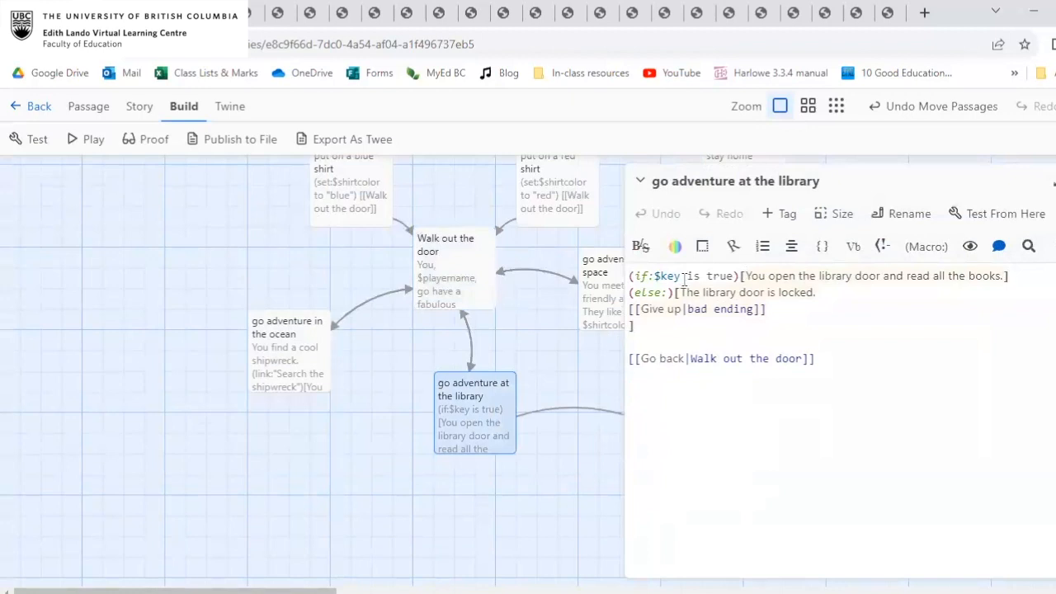
click(1006, 276)
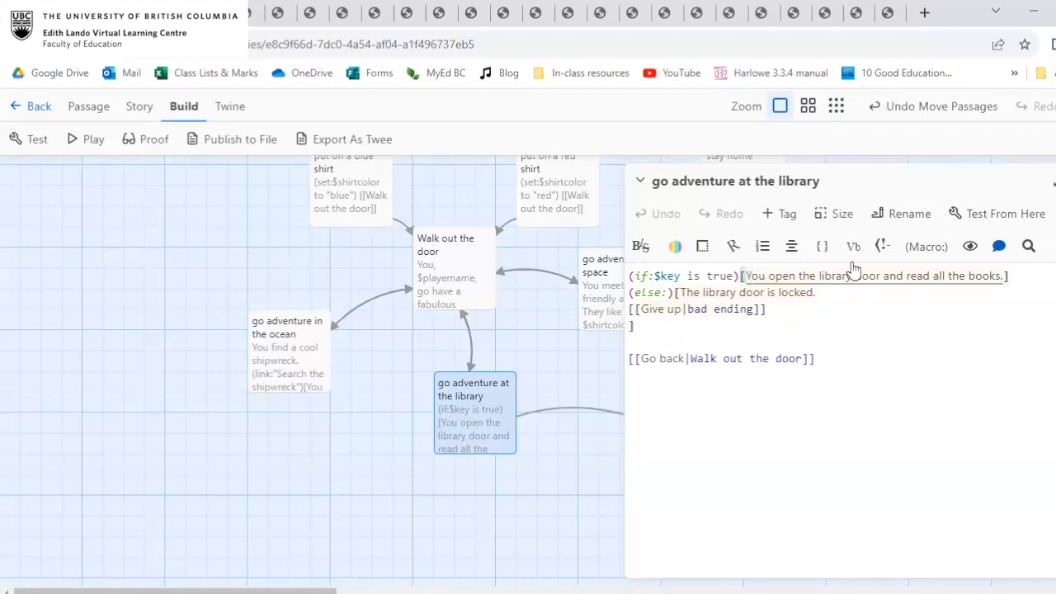
click(1005, 277)
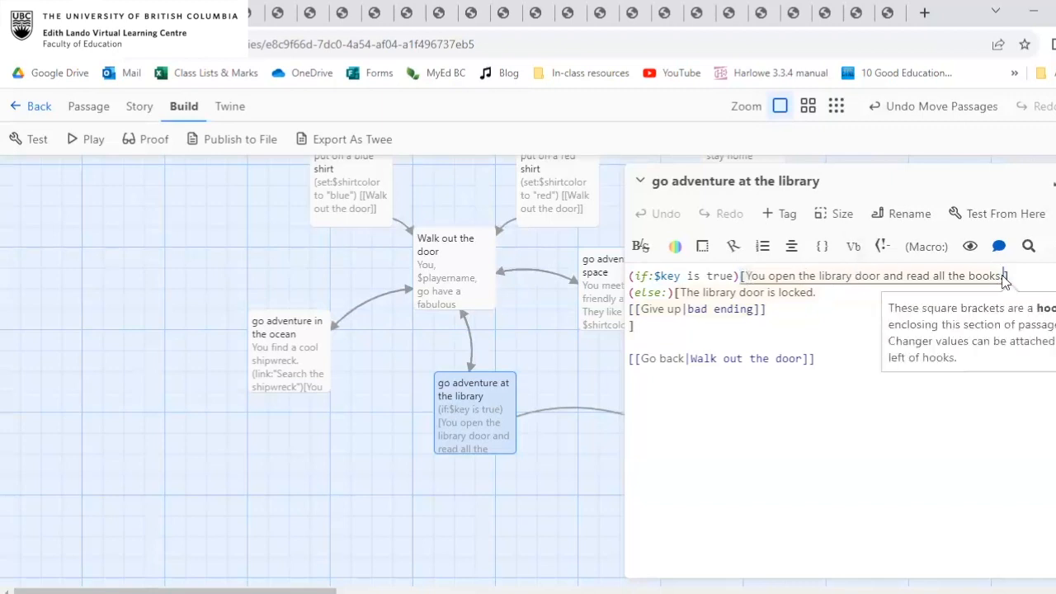
key(Return)
key(Return)
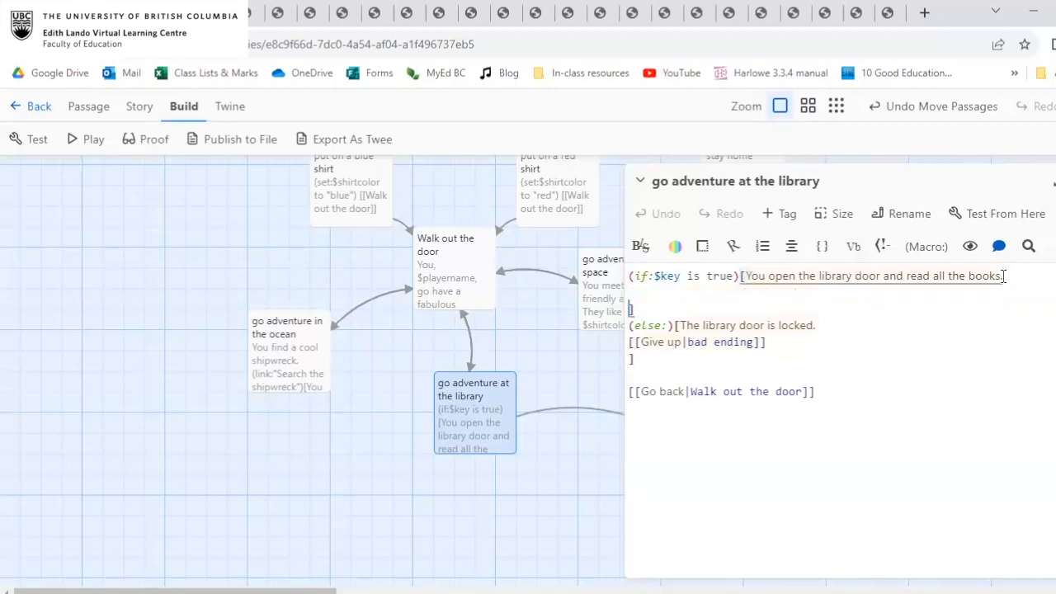
click(674, 290)
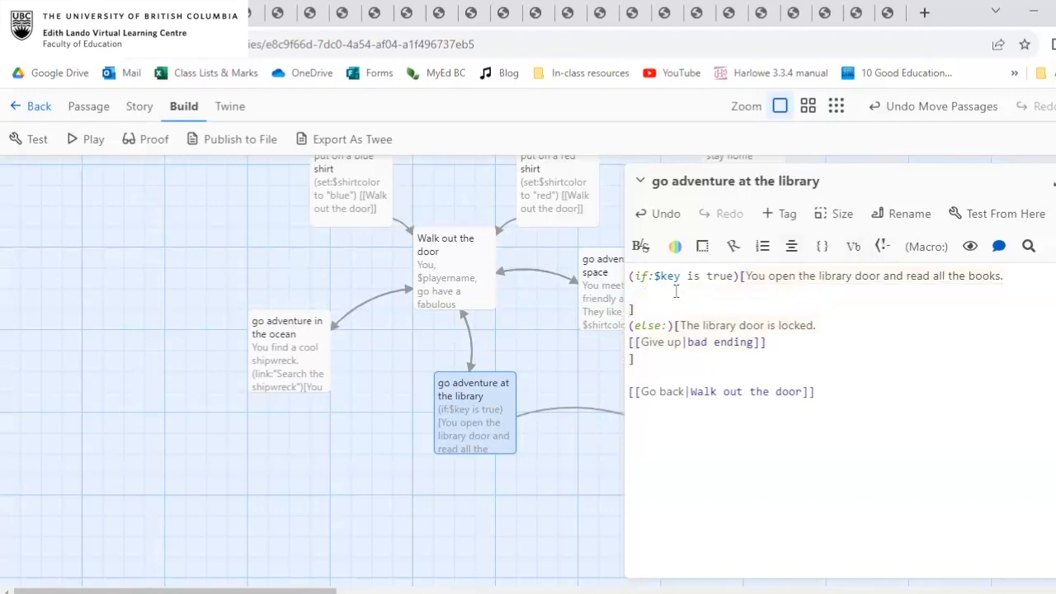
key(ctrl+v)
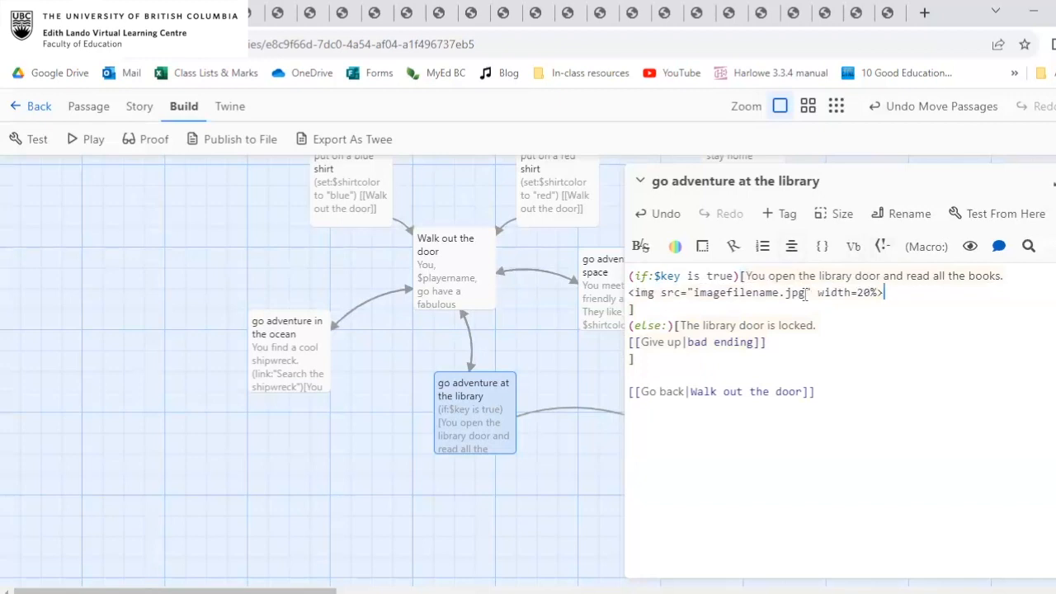
Set the image width to 50% in the library passage's img code, and point out the imagefilename.jpg placeholder.
click(860, 293)
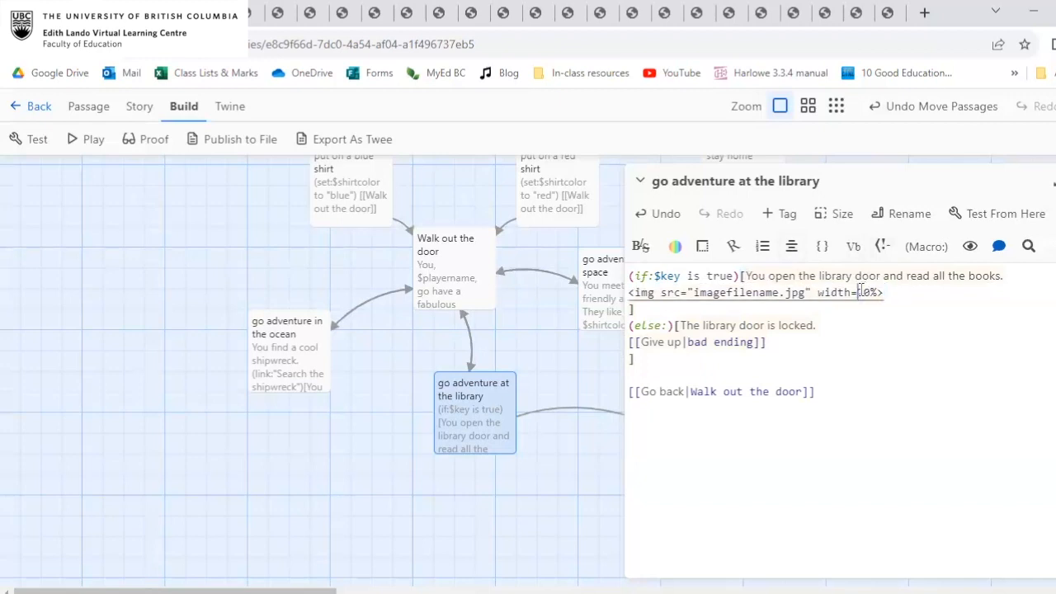
key(BackSpace)
text(5)
click(891, 292)
drag(696, 295, 805, 293)
click(901, 293)
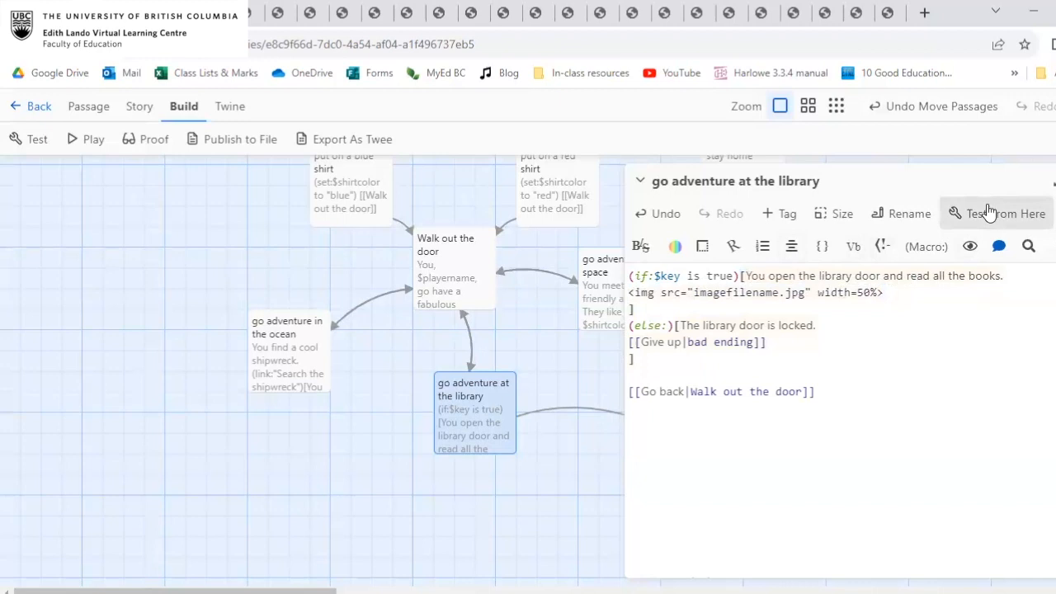
Test the story from the ocean passage: search the shipwreck for the key, go back, and enter the library.
click(280, 346)
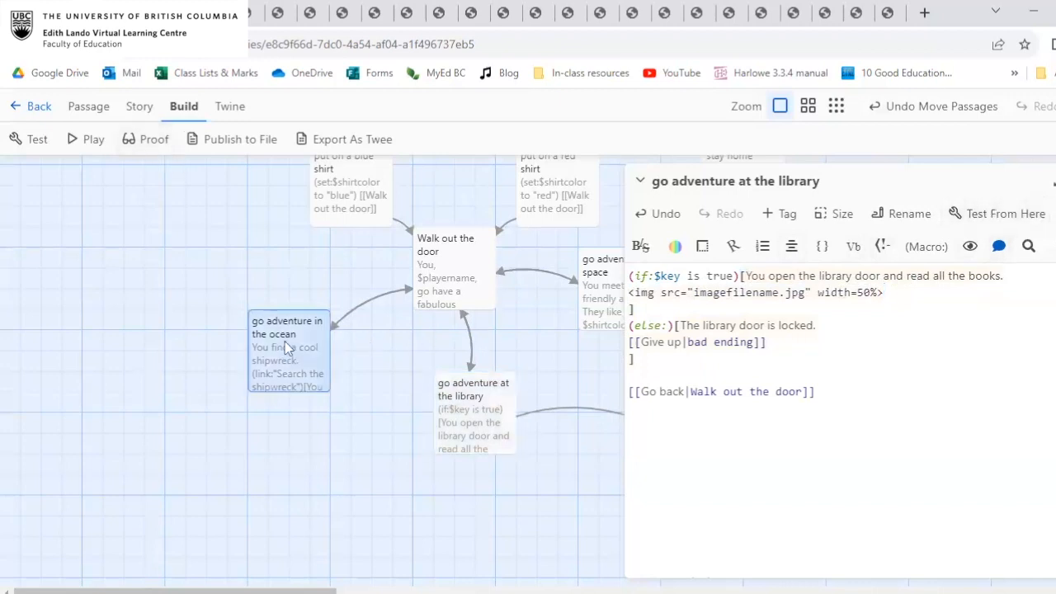
double_click(285, 345)
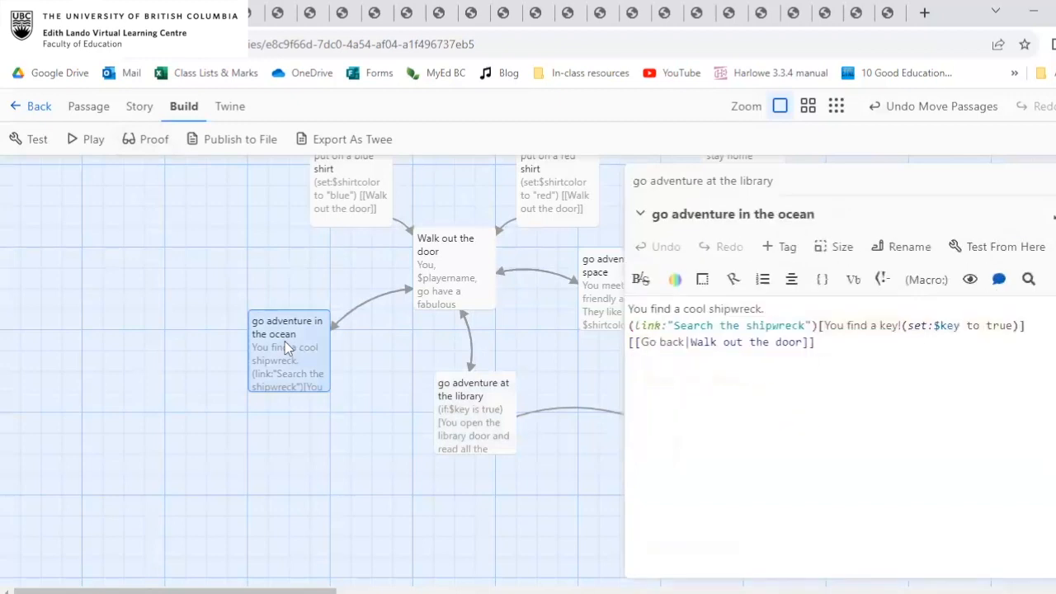
click(999, 246)
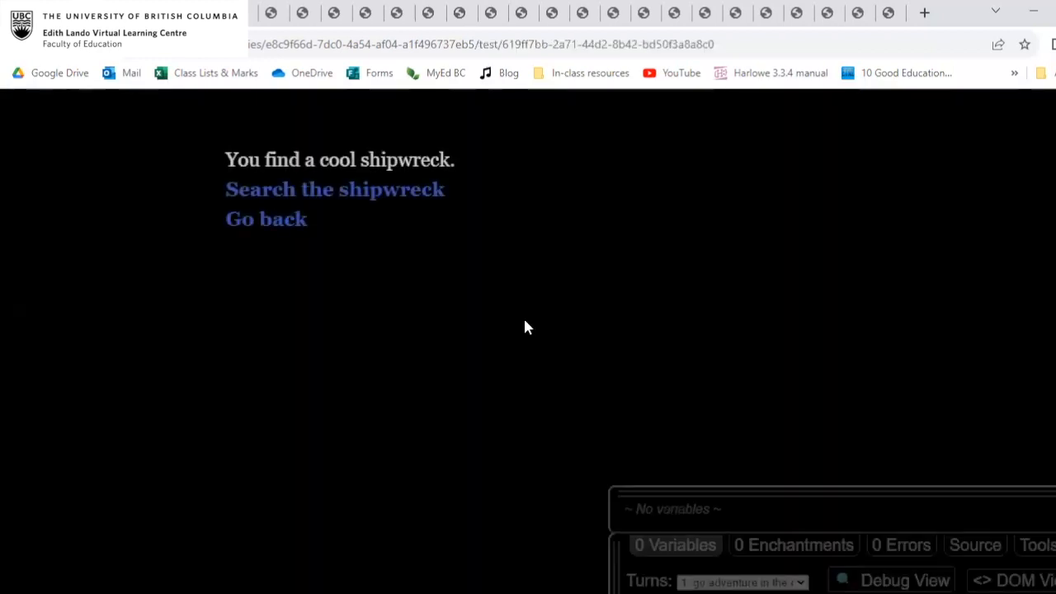
click(304, 192)
click(278, 220)
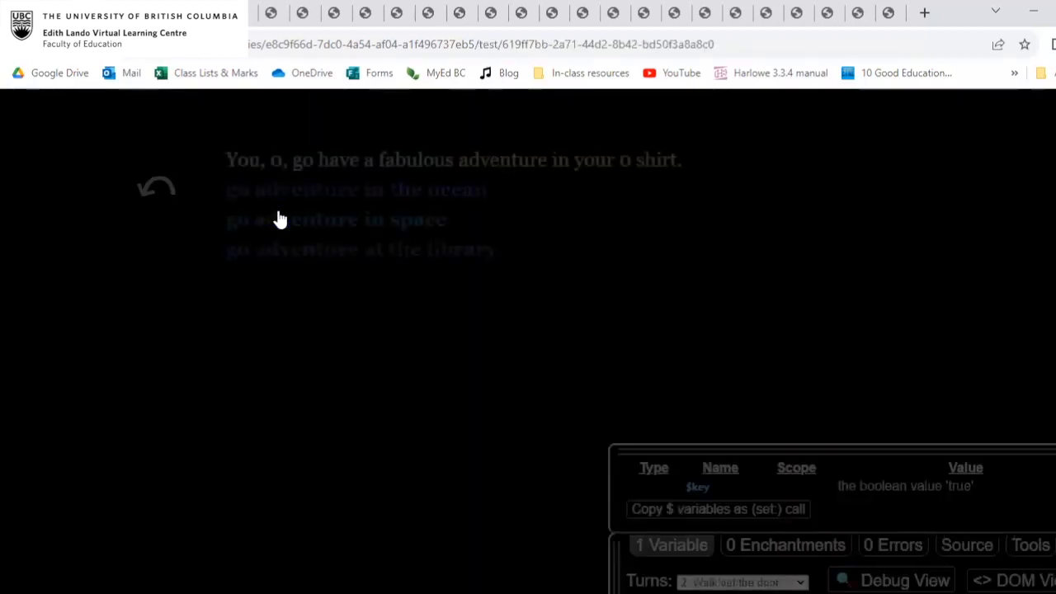
click(377, 249)
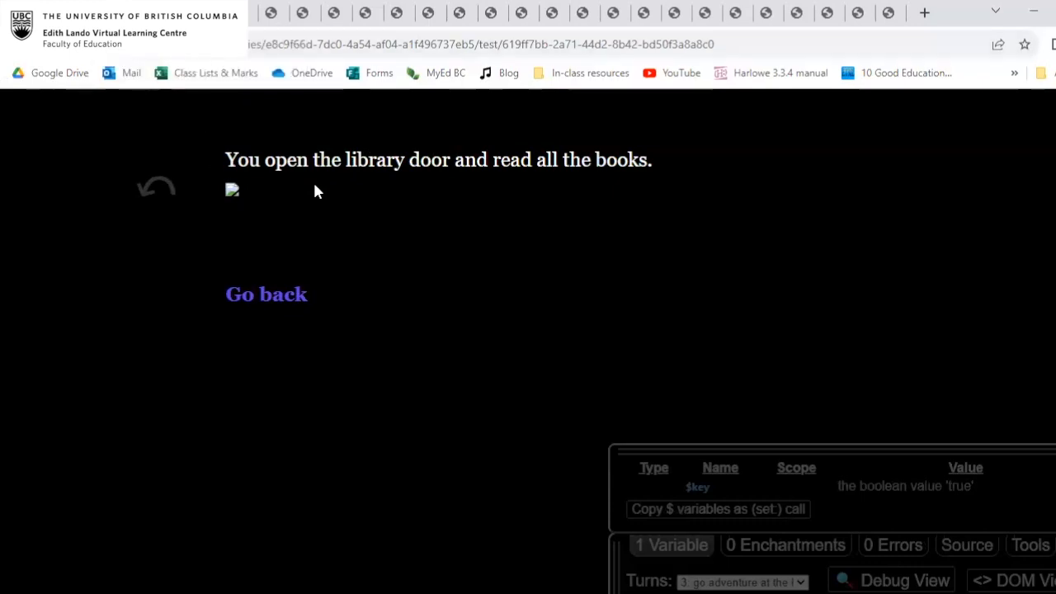
Search Google Images for "library books" in a new browser tab.
click(925, 13)
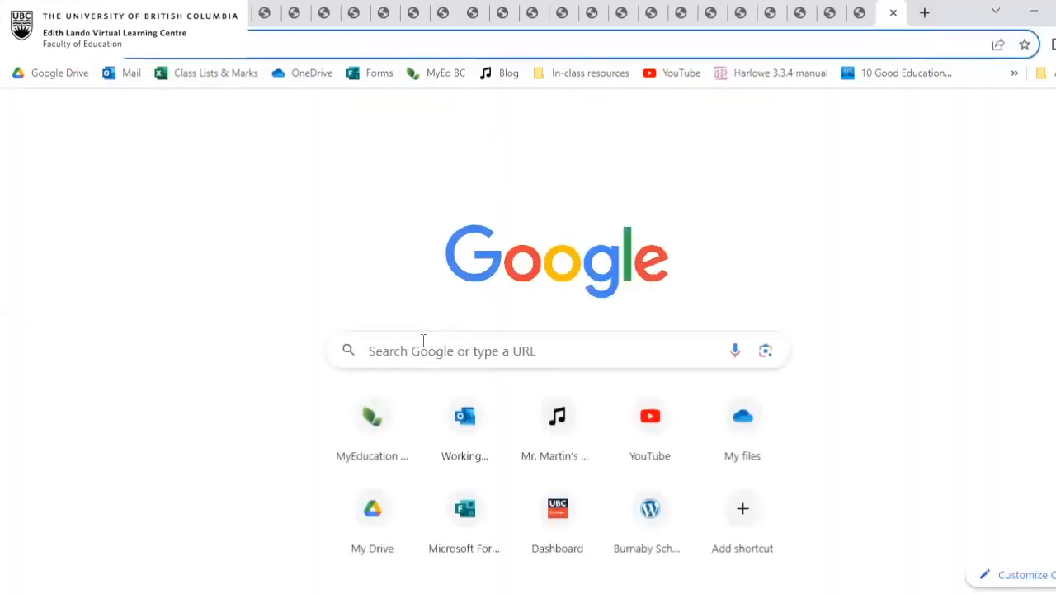
click(420, 347)
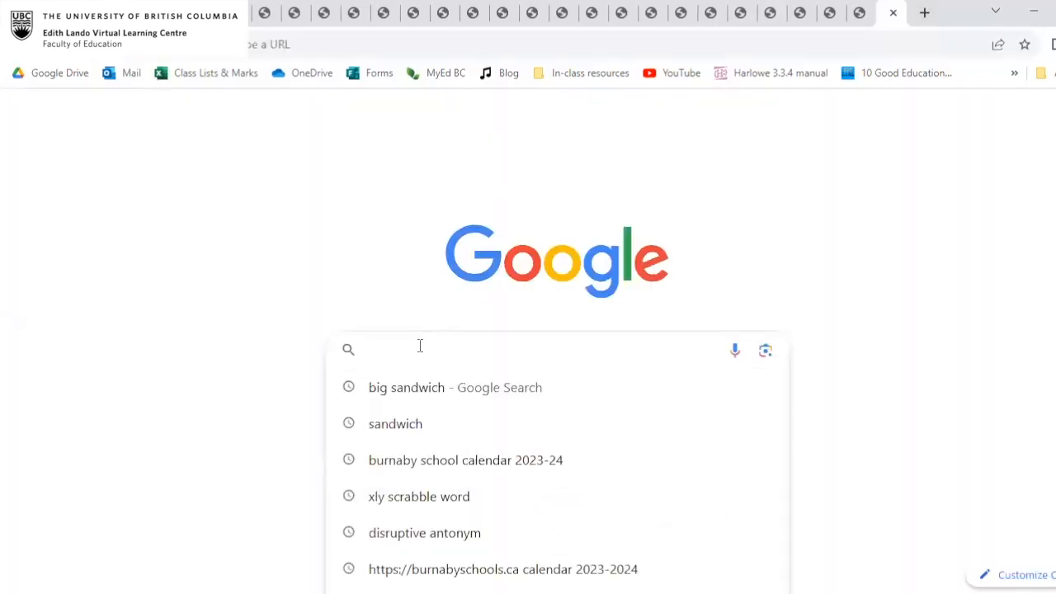
text(li)
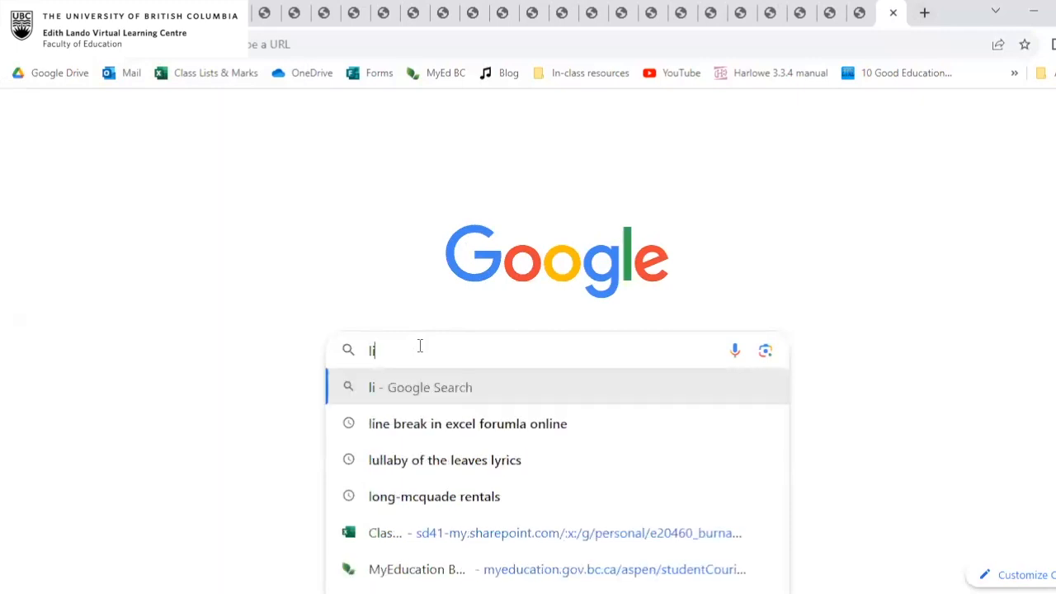
text(brary books)
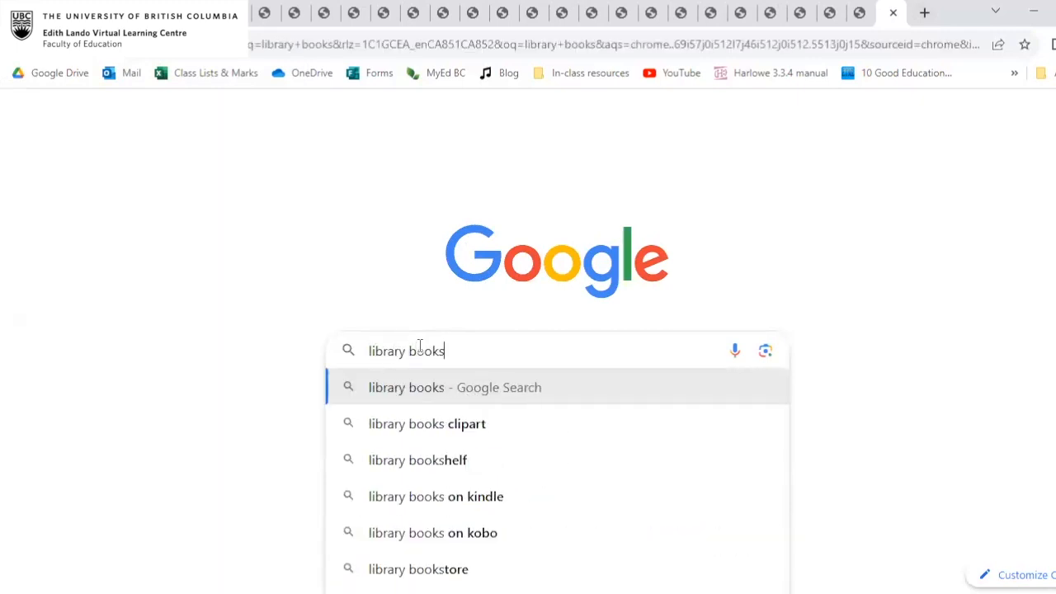
key(Return)
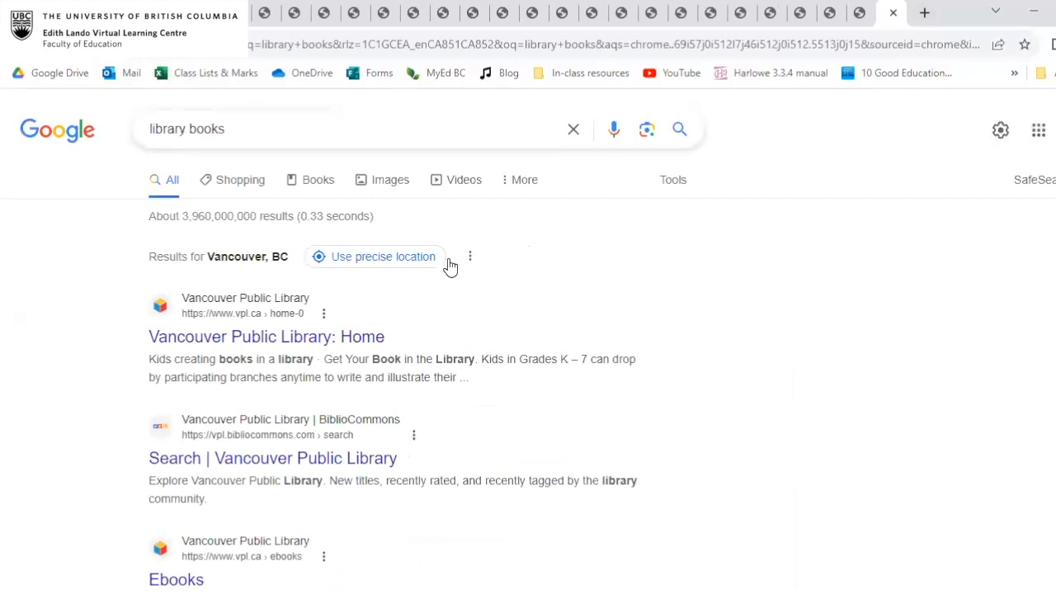
click(391, 186)
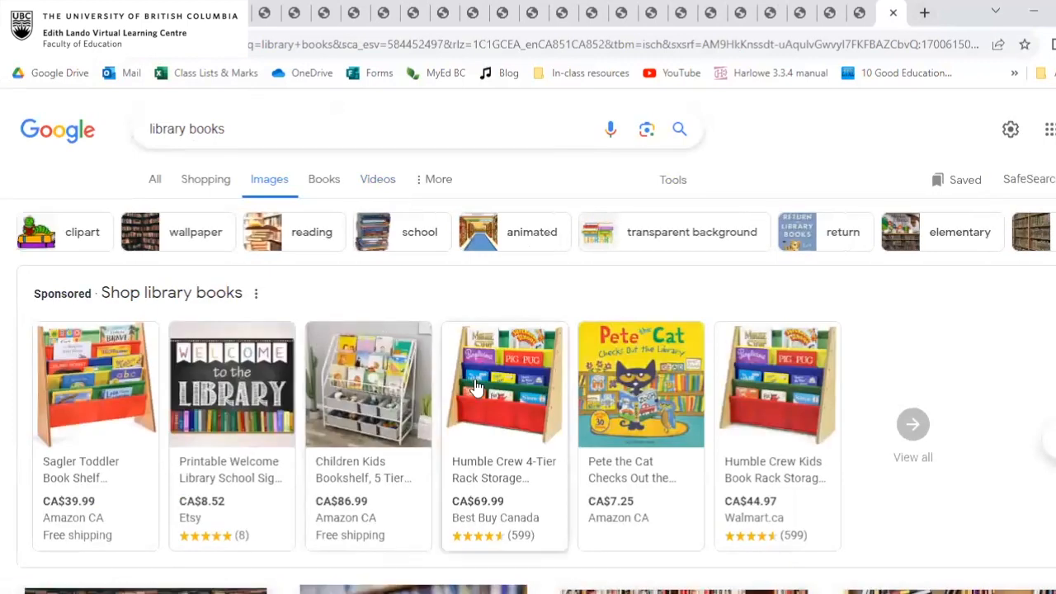
Open the Humble Crew 4-Tier Rack Storage Bookshelf page at Best Buy and copy the address of its product image.
click(542, 382)
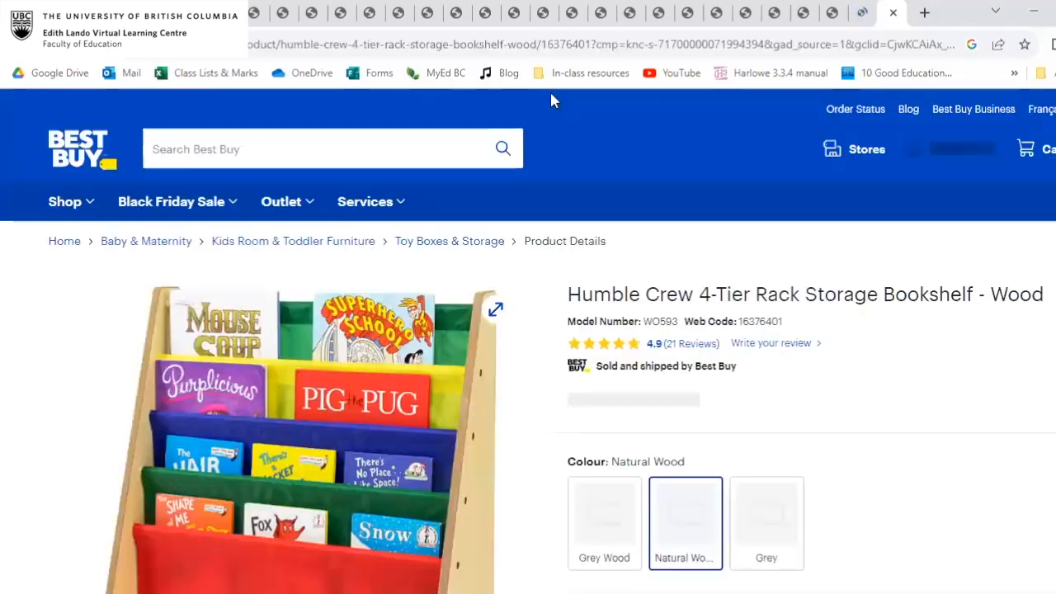
scroll(619, 424, down, 2)
right_click(228, 277)
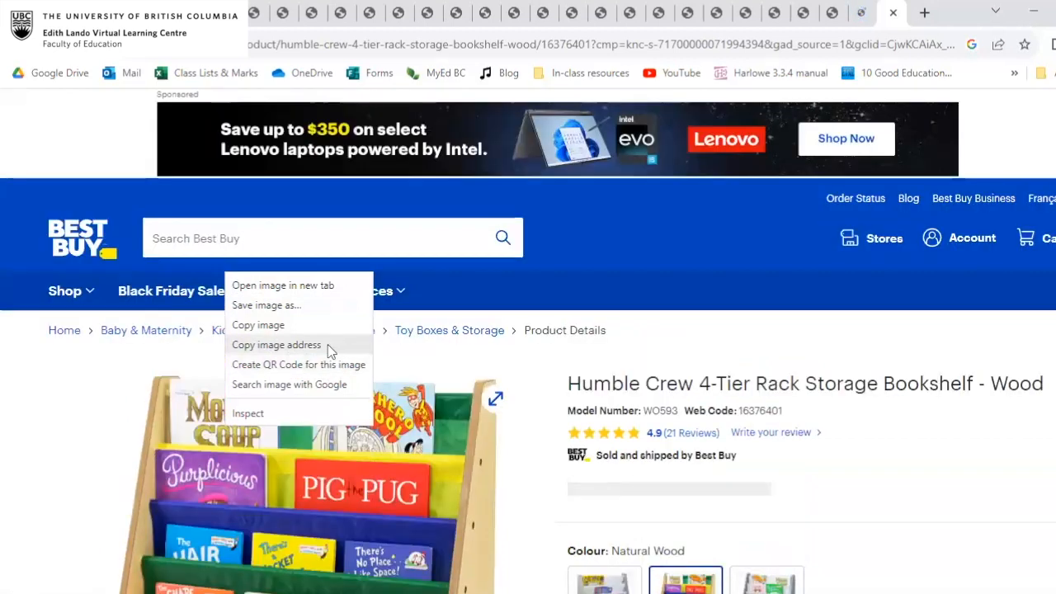
click(328, 345)
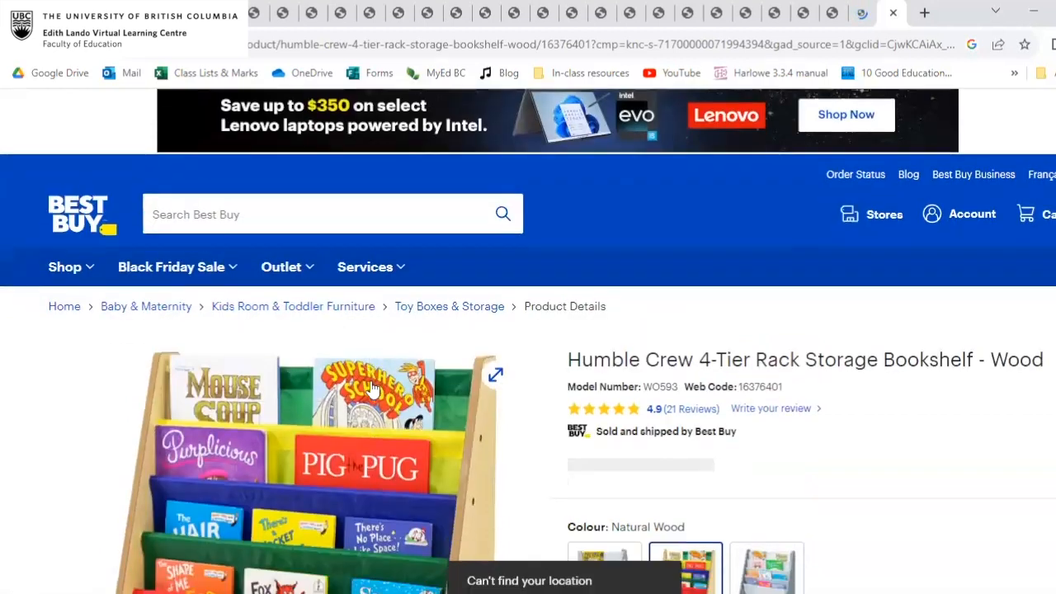
scroll(371, 388, down, 2)
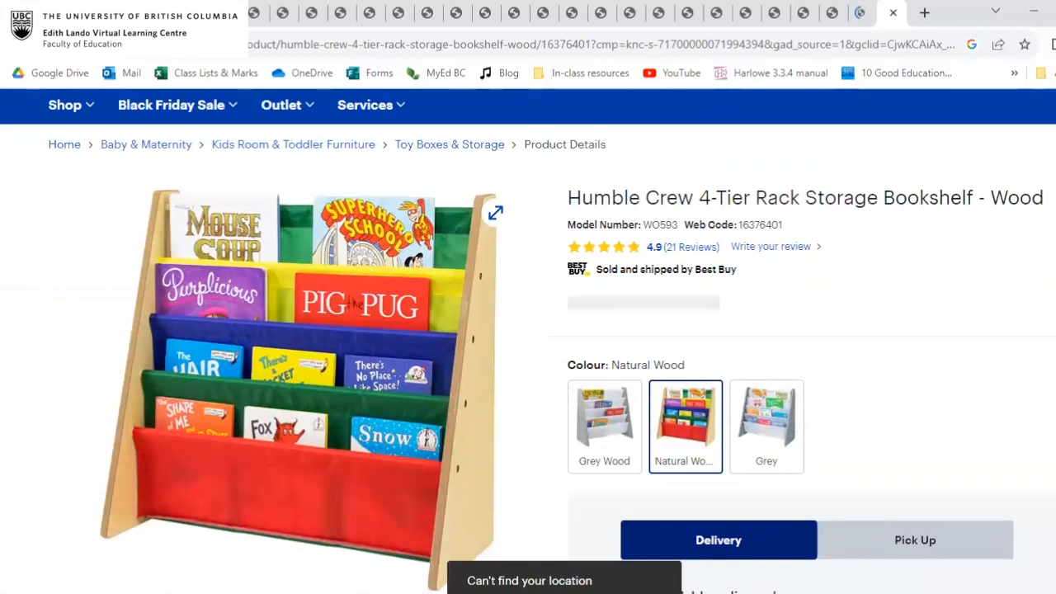
Back in Twine, replace the imagefilename.jpg placeholder in the library passage with the copied image address and close the passage.
click(81, 14)
click(810, 312)
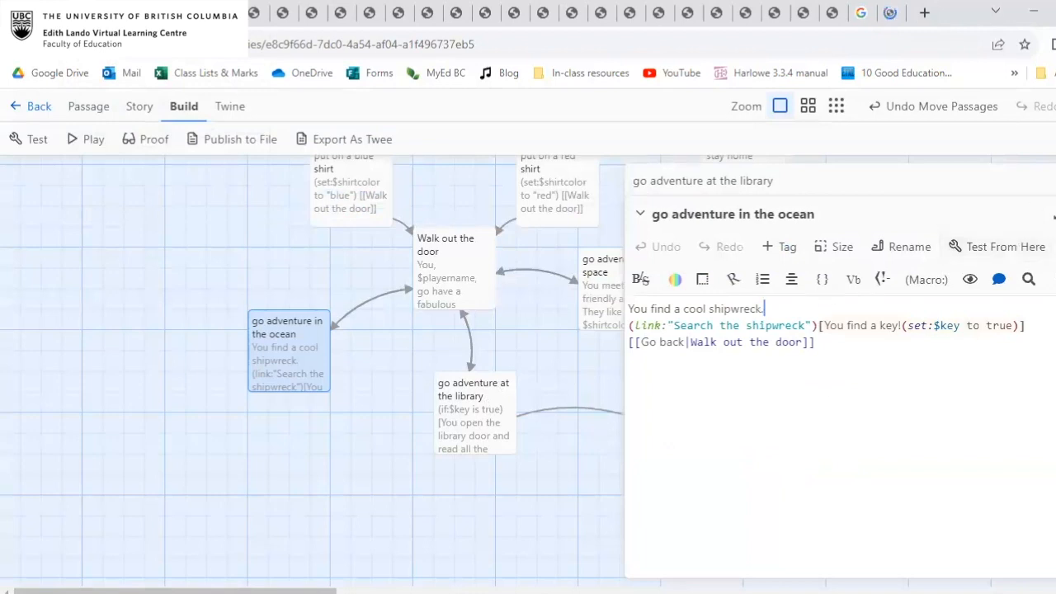
click(1055, 213)
click(1055, 180)
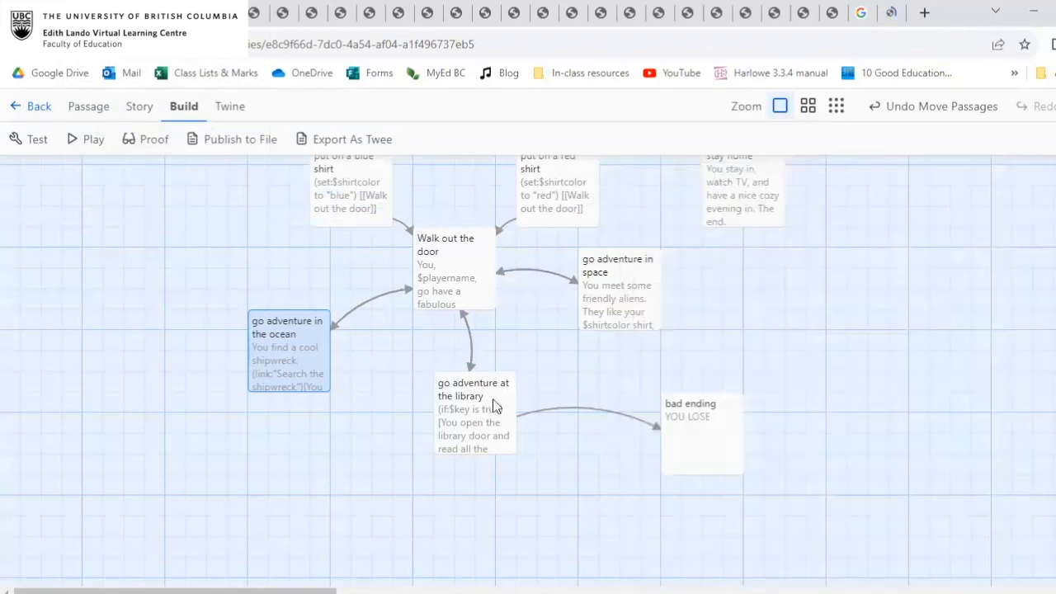
double_click(466, 410)
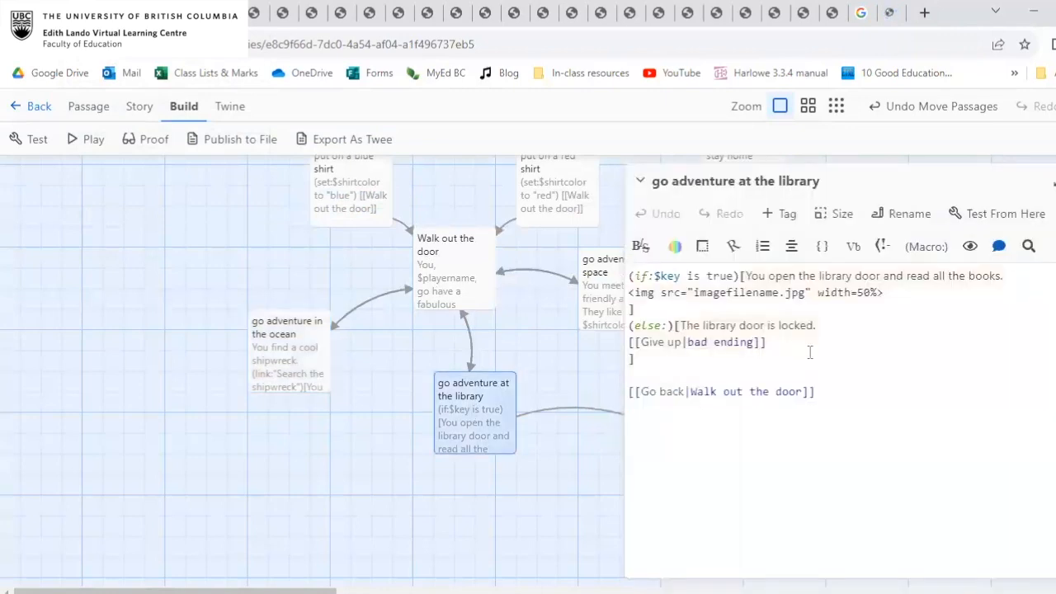
drag(807, 292, 693, 293)
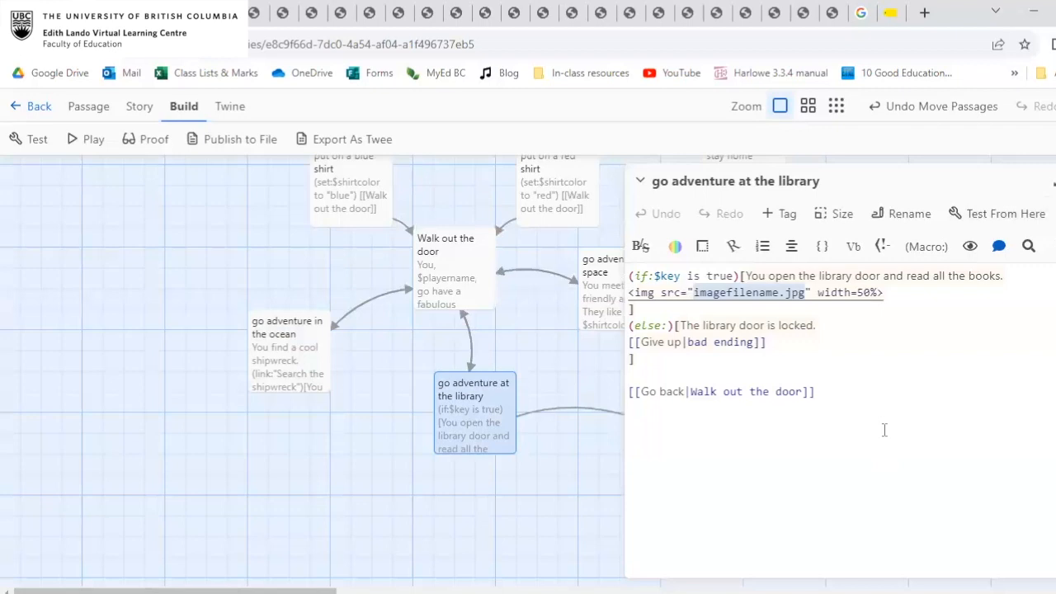
key(ctrl+v)
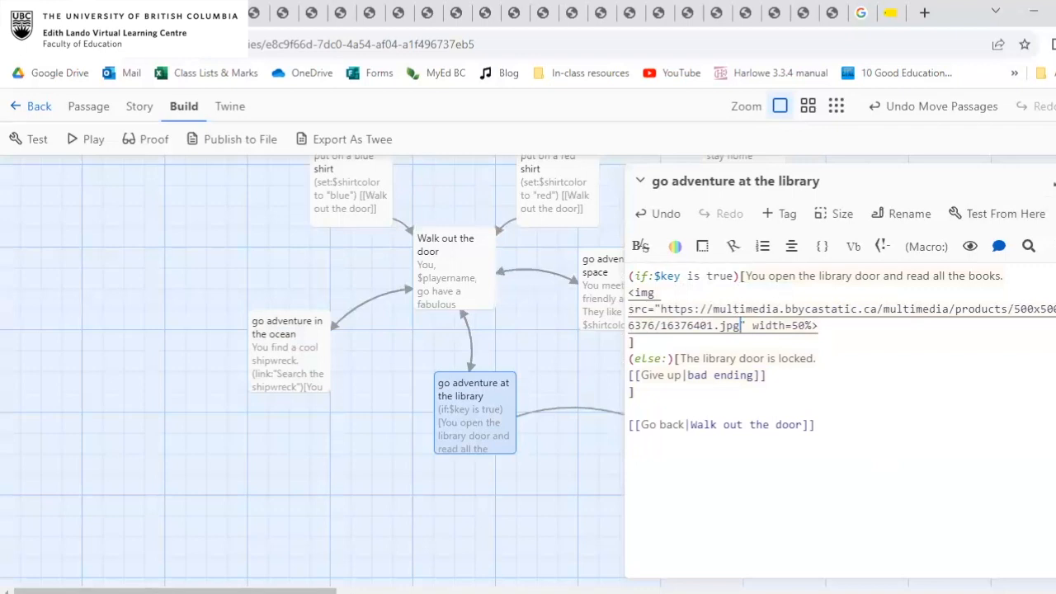
click(1055, 181)
Test the story from the start with the red shirt, search the ocean shipwreck for the key, and check the image in the library.
click(316, 359)
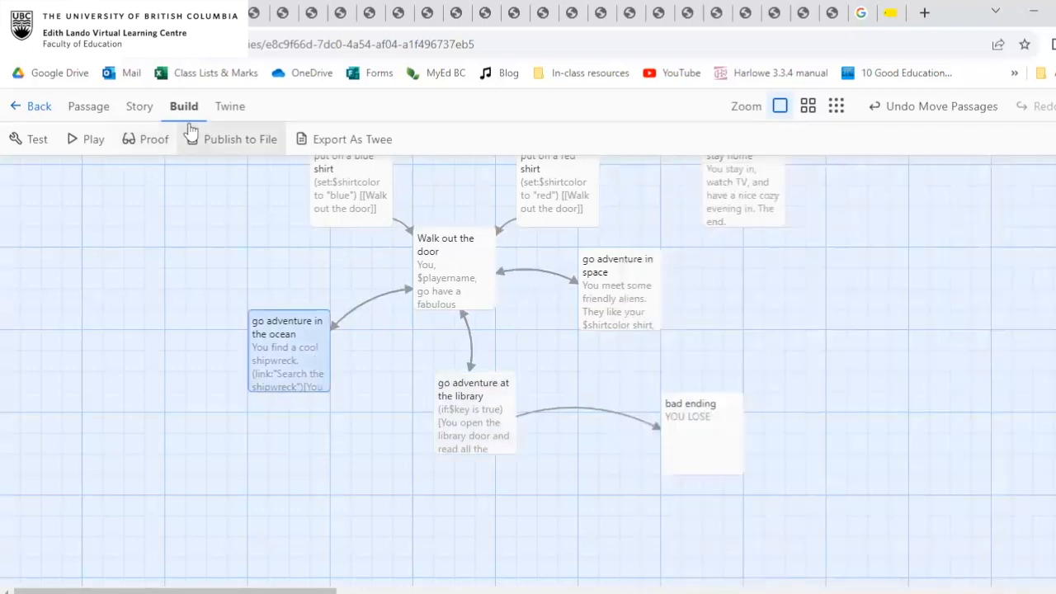
click(23, 138)
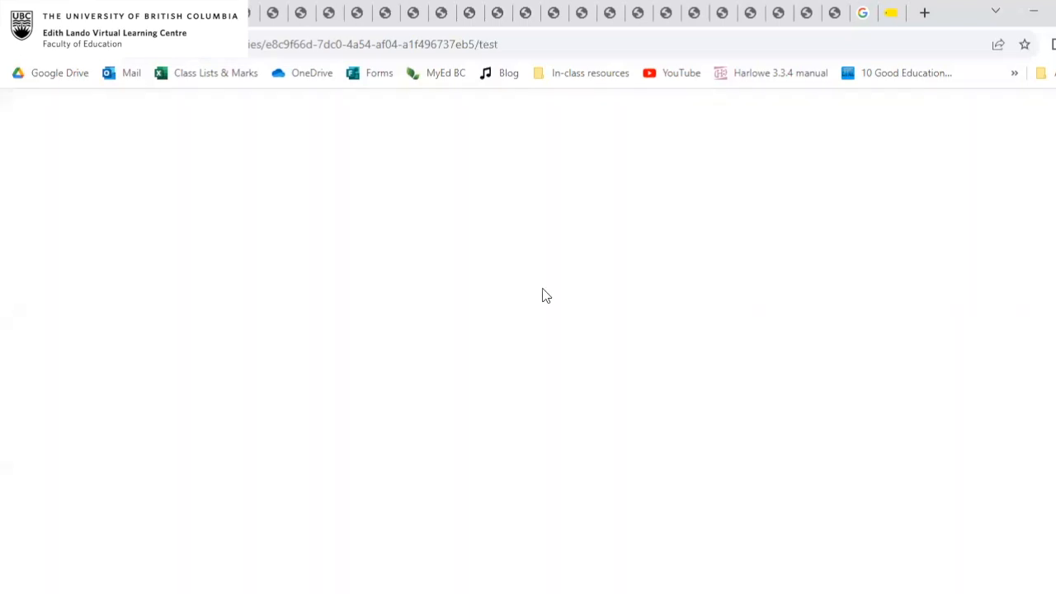
click(364, 385)
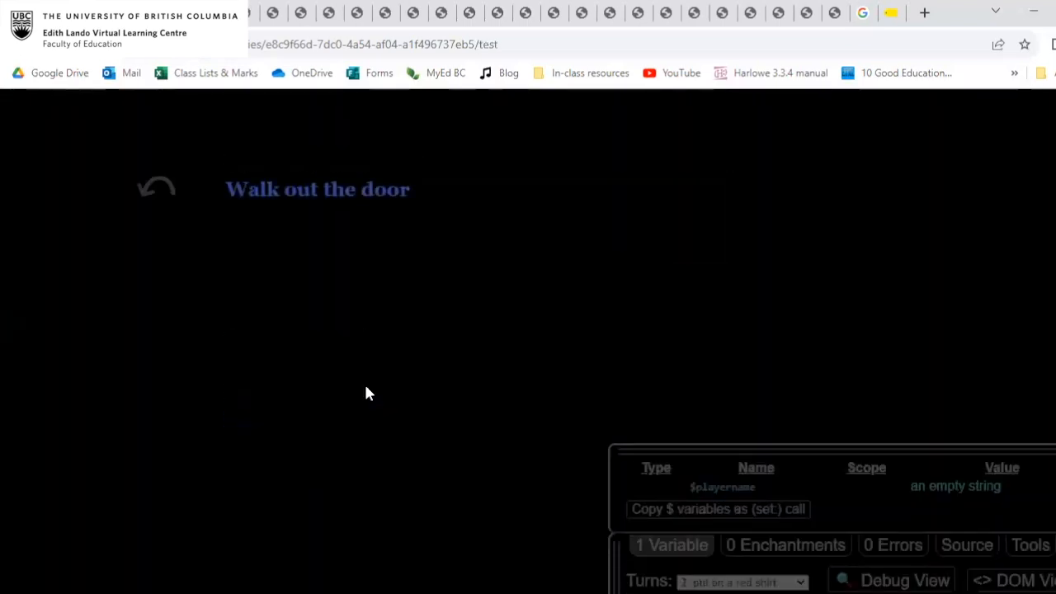
click(338, 200)
click(344, 197)
click(306, 190)
click(280, 219)
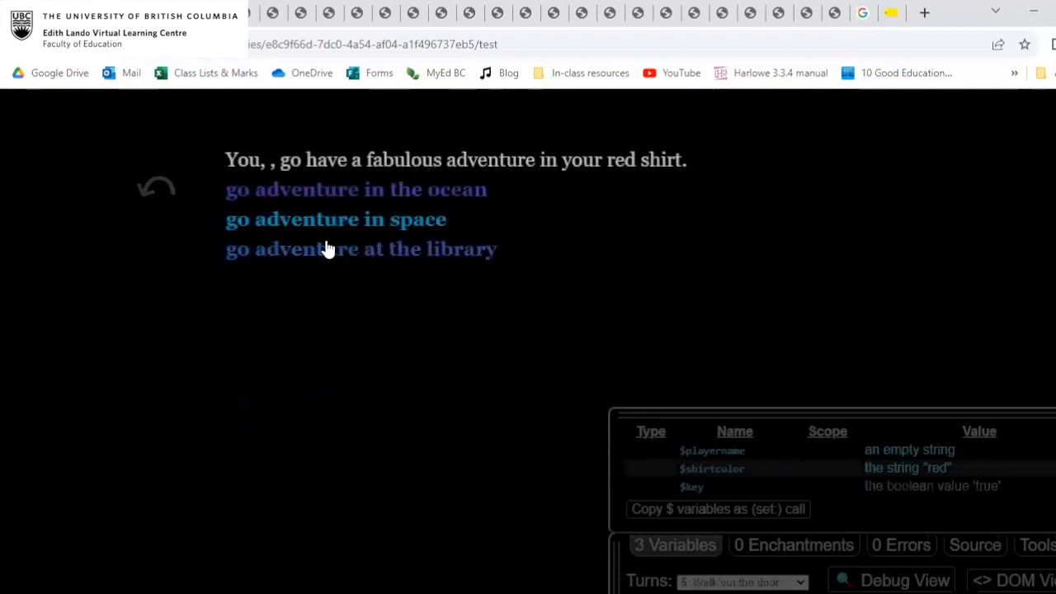
click(373, 246)
scroll(513, 272, down, 1)
scroll(512, 271, up, 1)
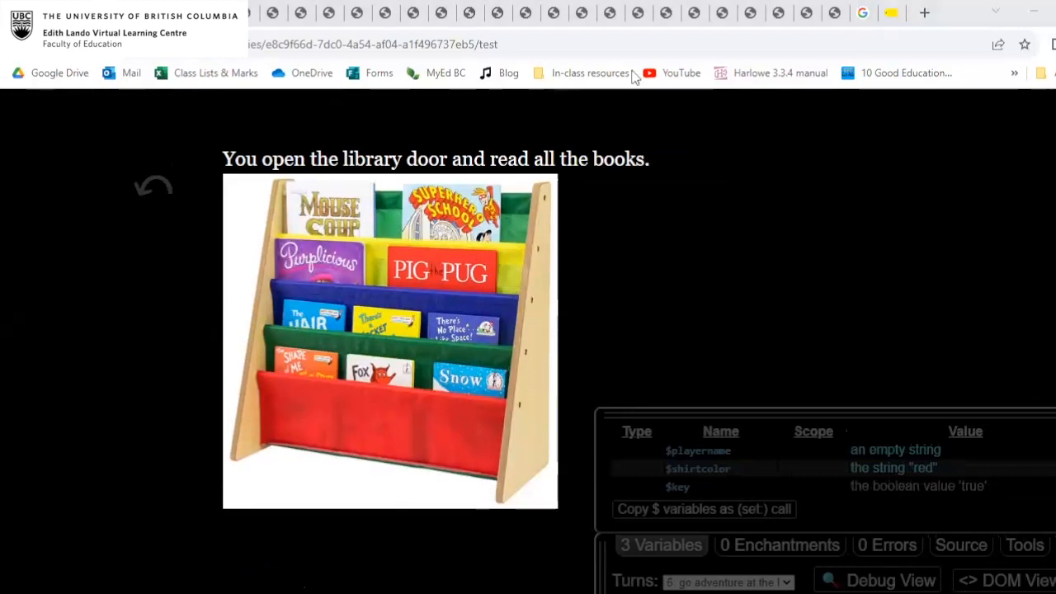
Close the Best Buy and Google Images pages and return to the Twine story map.
click(891, 13)
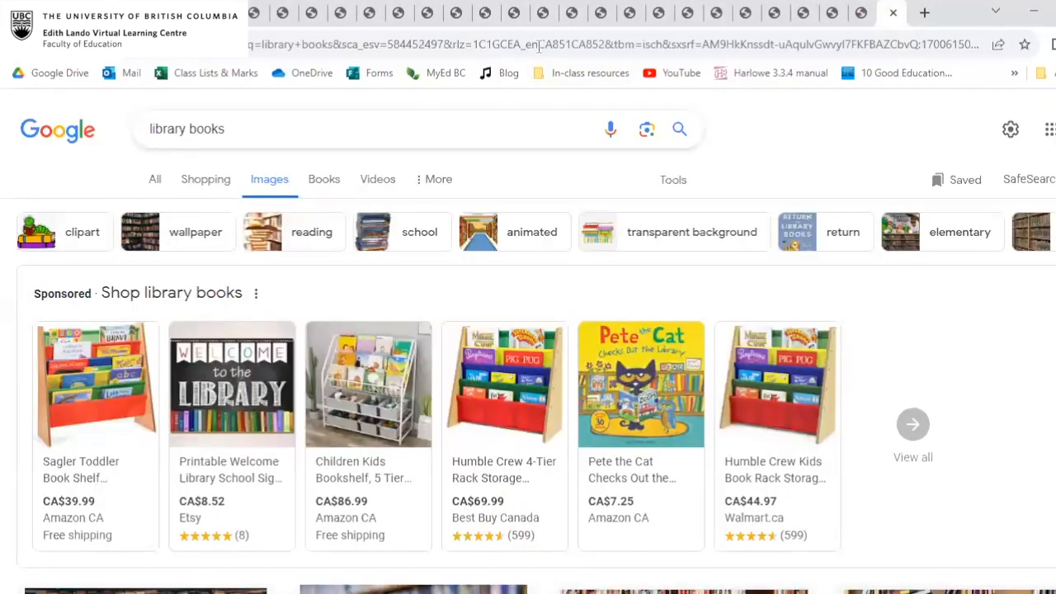
click(893, 13)
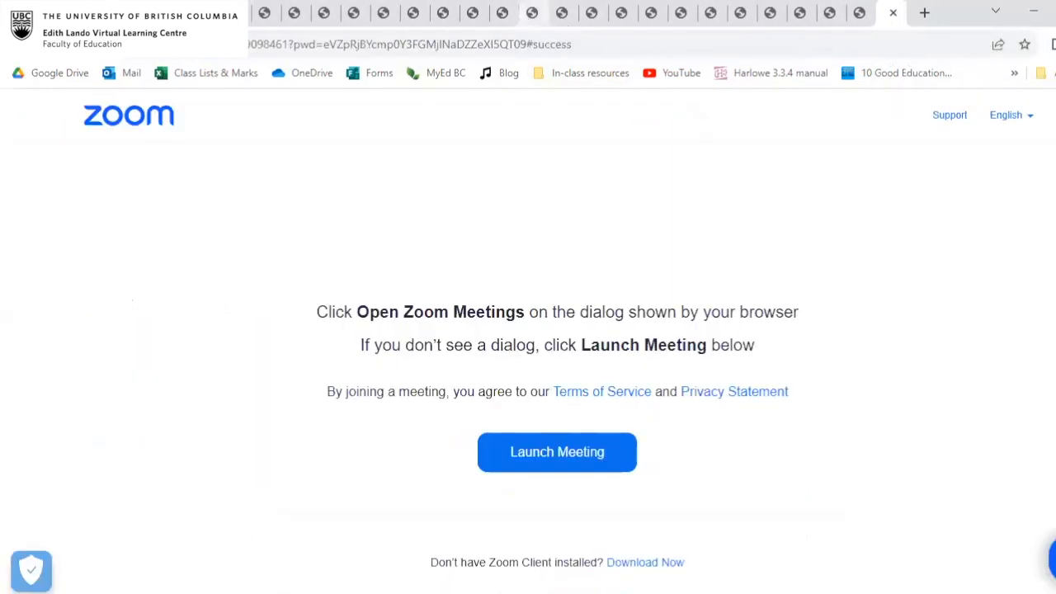
click(92, 13)
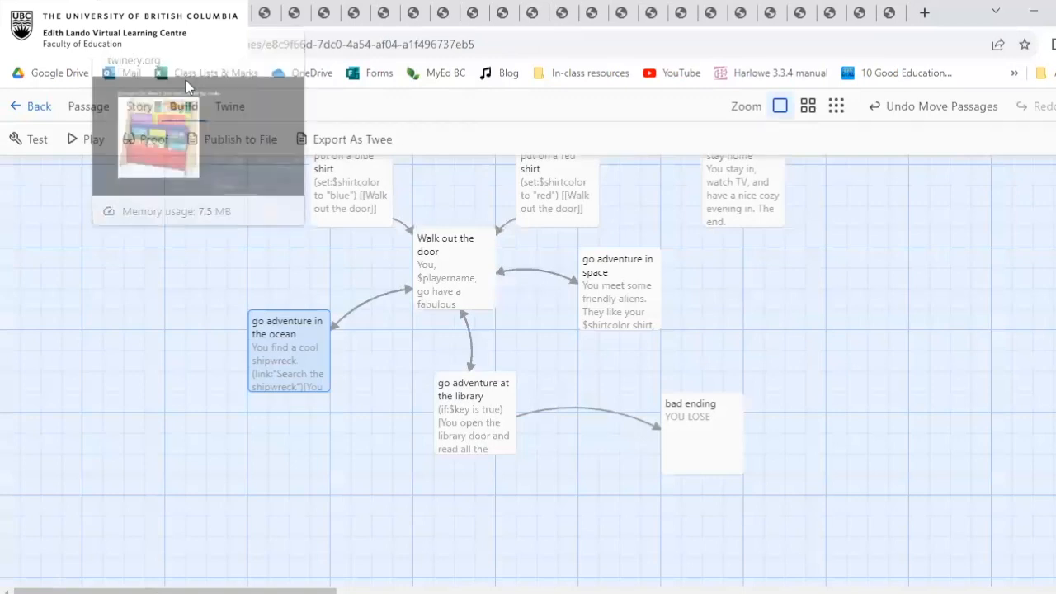
Look over the library page with its bookshelf image in the story test once more, and go back to the story map.
click(107, 14)
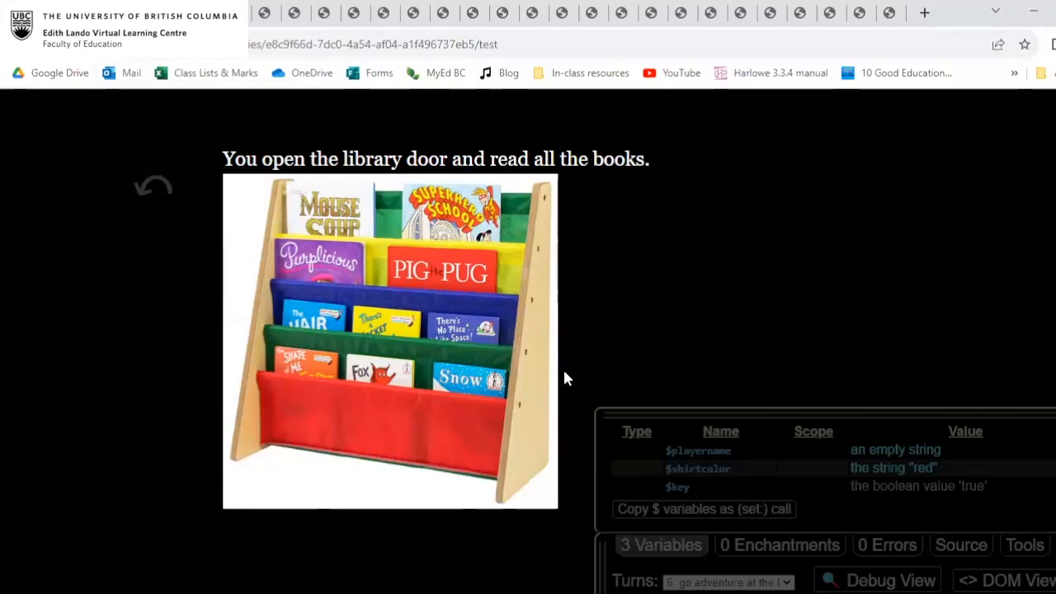
scroll(563, 367, down, 1)
scroll(566, 377, up, 1)
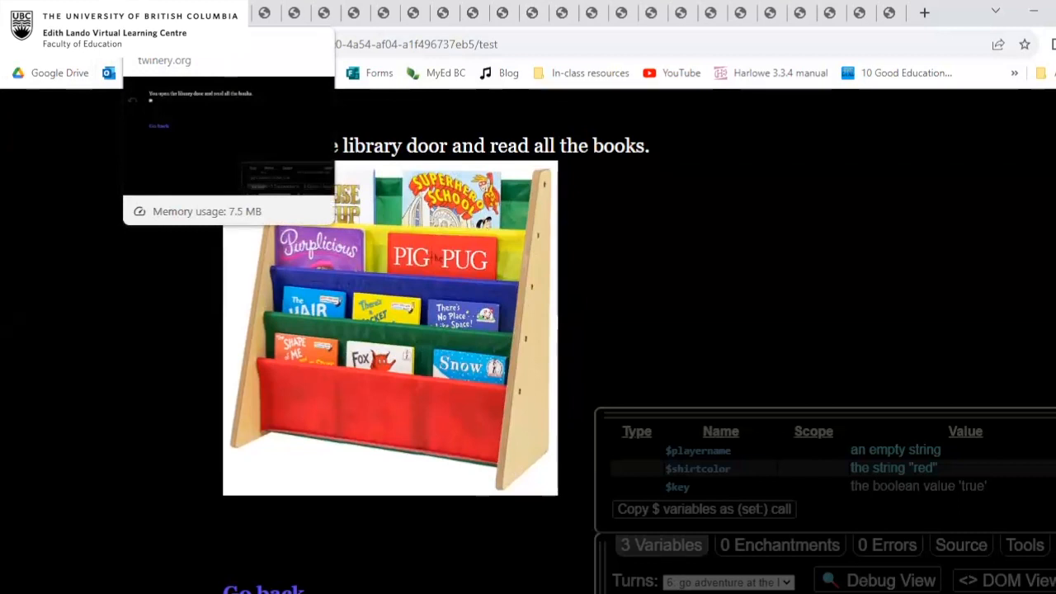
click(107, 13)
Publish the New Adventure story to an HTML file and return to the list of stories.
scroll(329, 256, up, 2)
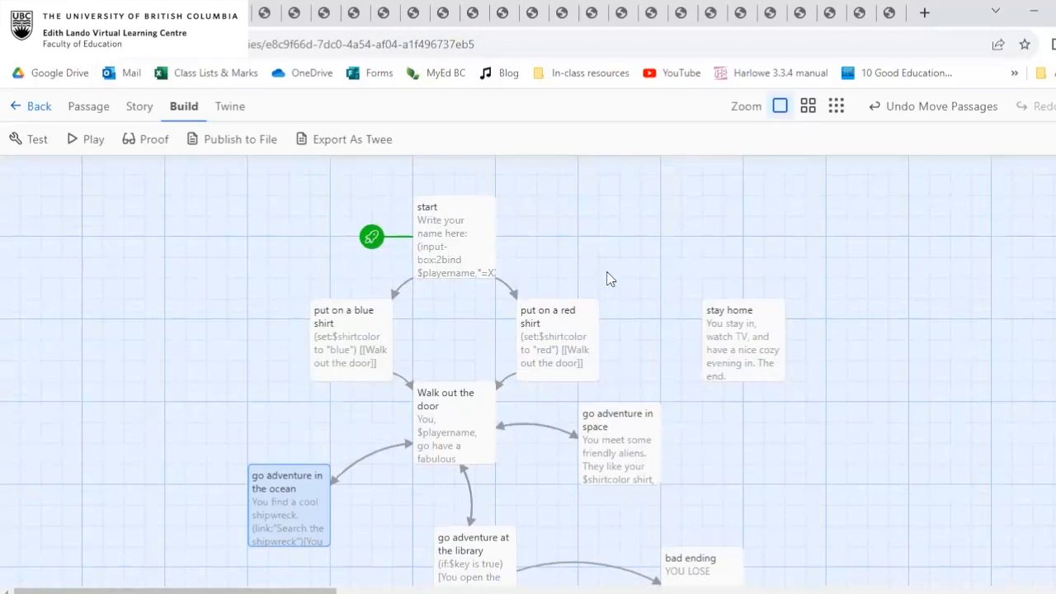
scroll(459, 191, down, 2)
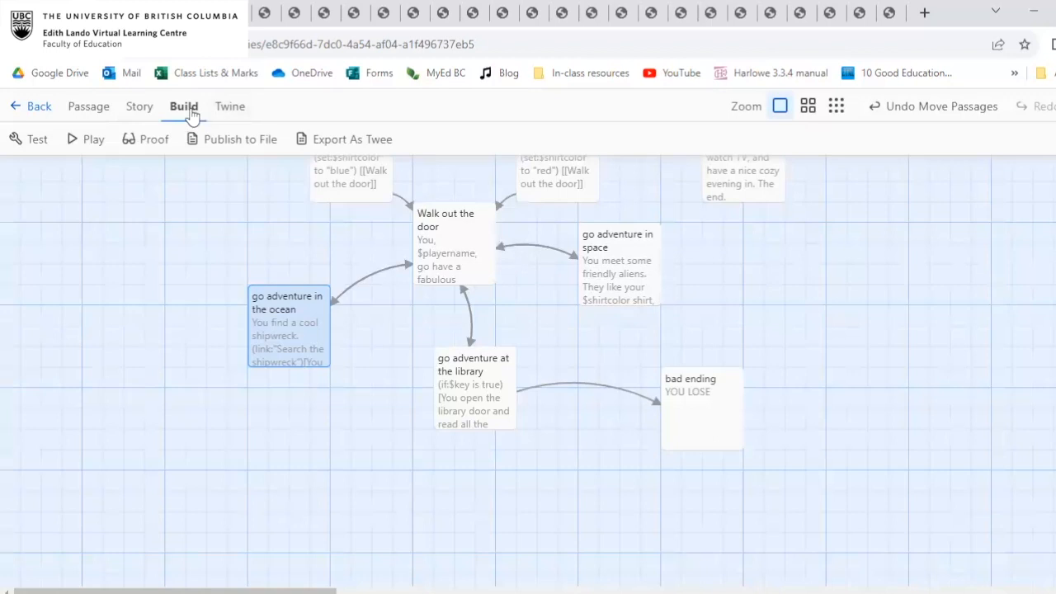
click(234, 145)
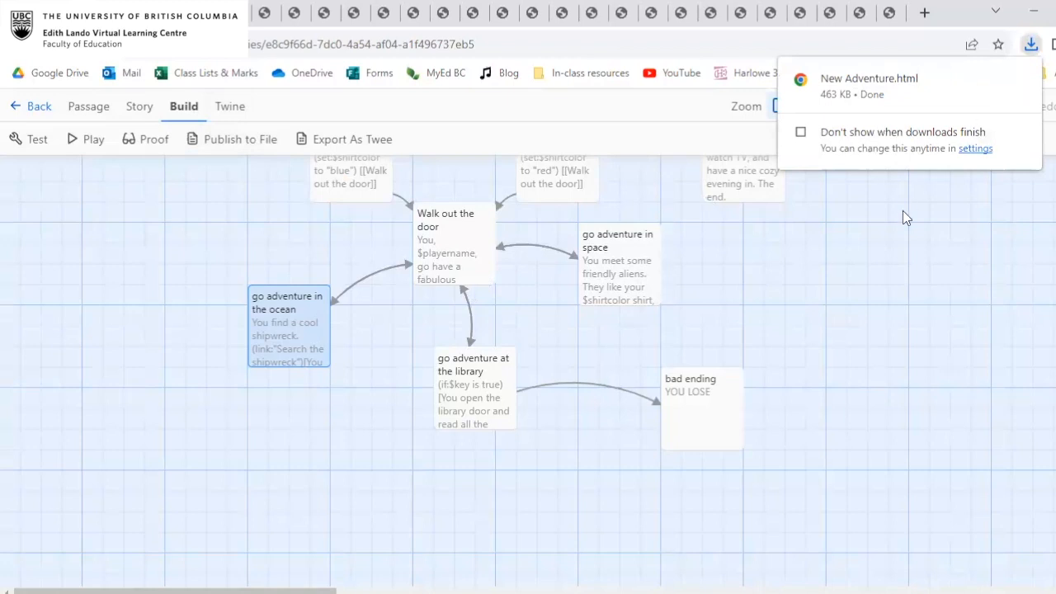
click(870, 218)
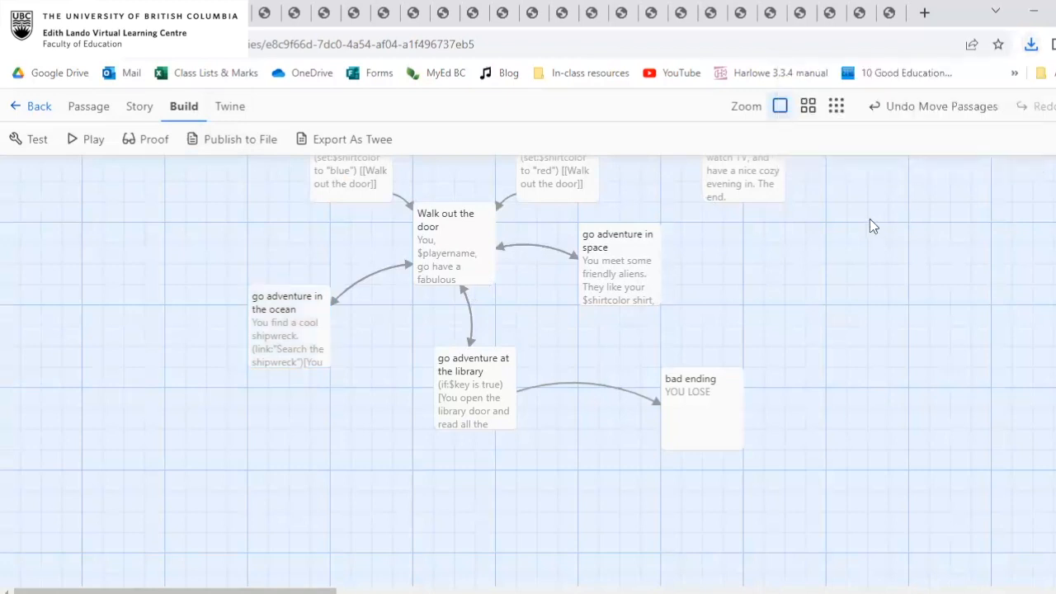
click(33, 105)
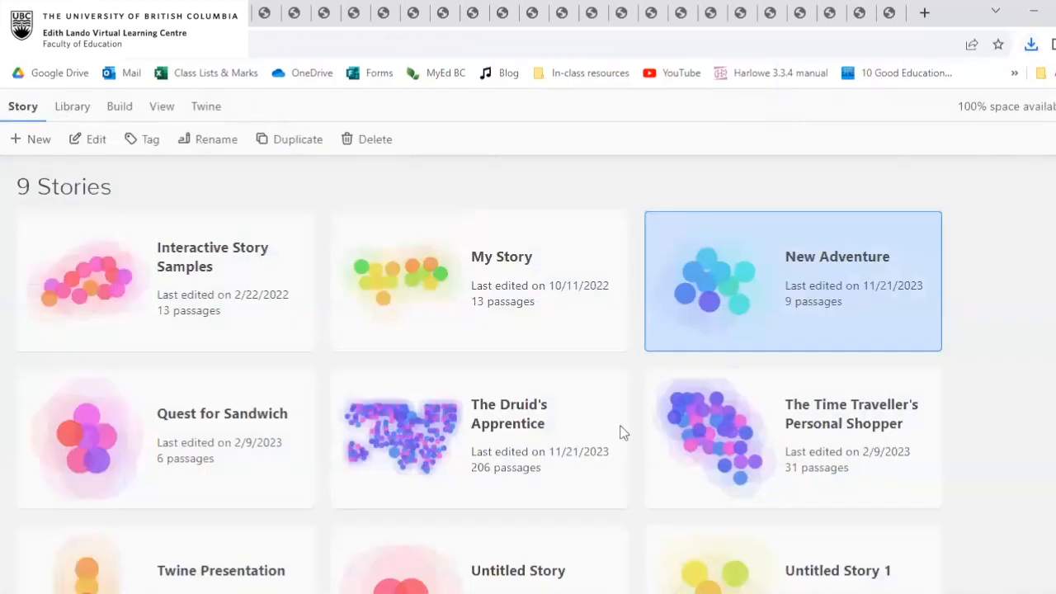
Look through the story list and bring up the library's Import option for story files.
scroll(435, 307, down, 1)
scroll(435, 307, up, 1)
click(87, 114)
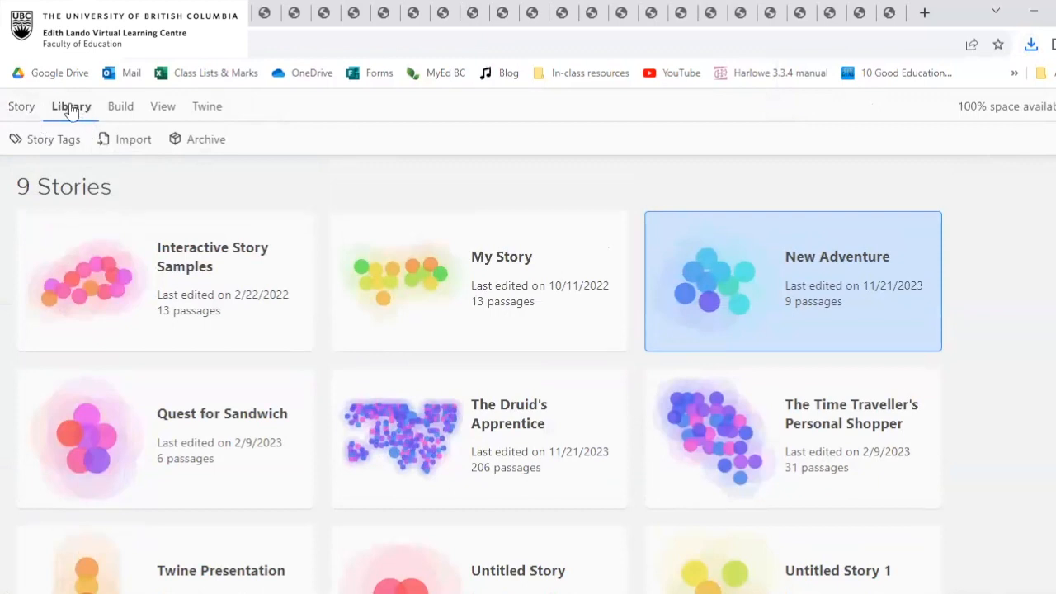
click(137, 145)
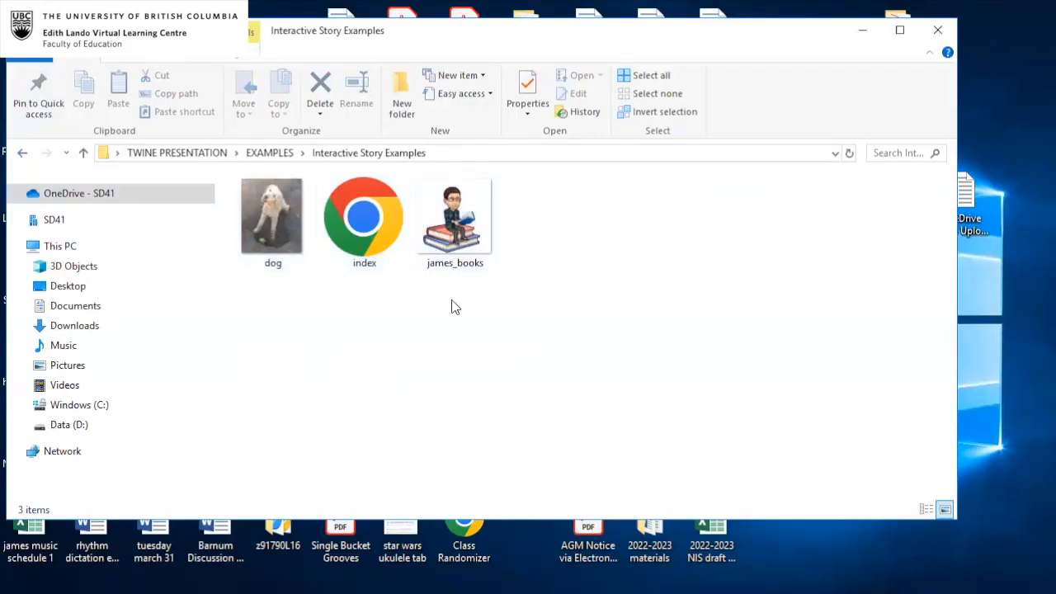
Open the index file in the Interactive Story Examples folder and look at the published story in the browser.
click(366, 219)
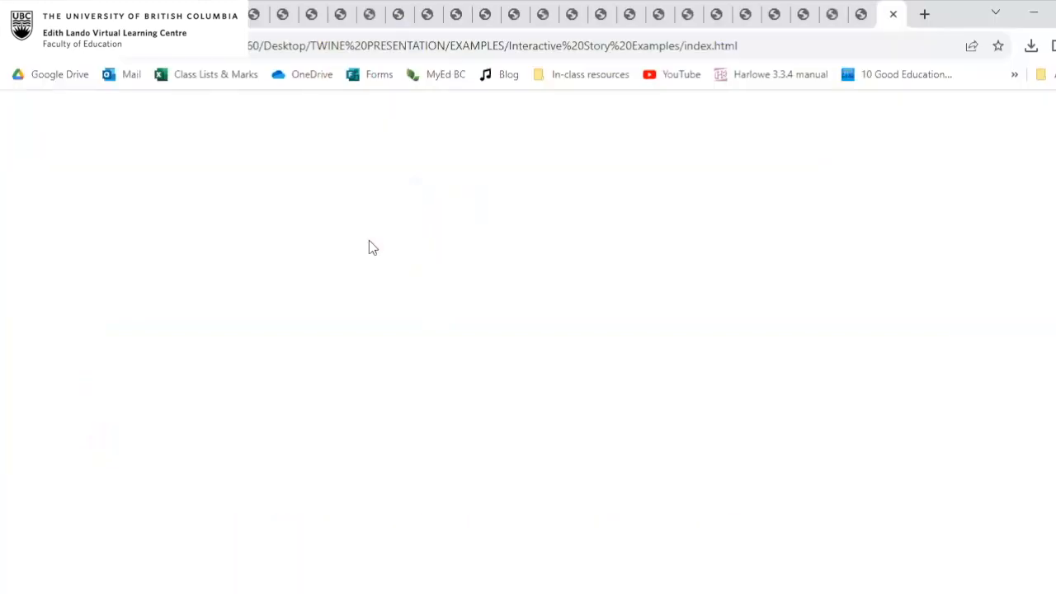
scroll(422, 289, down, 1)
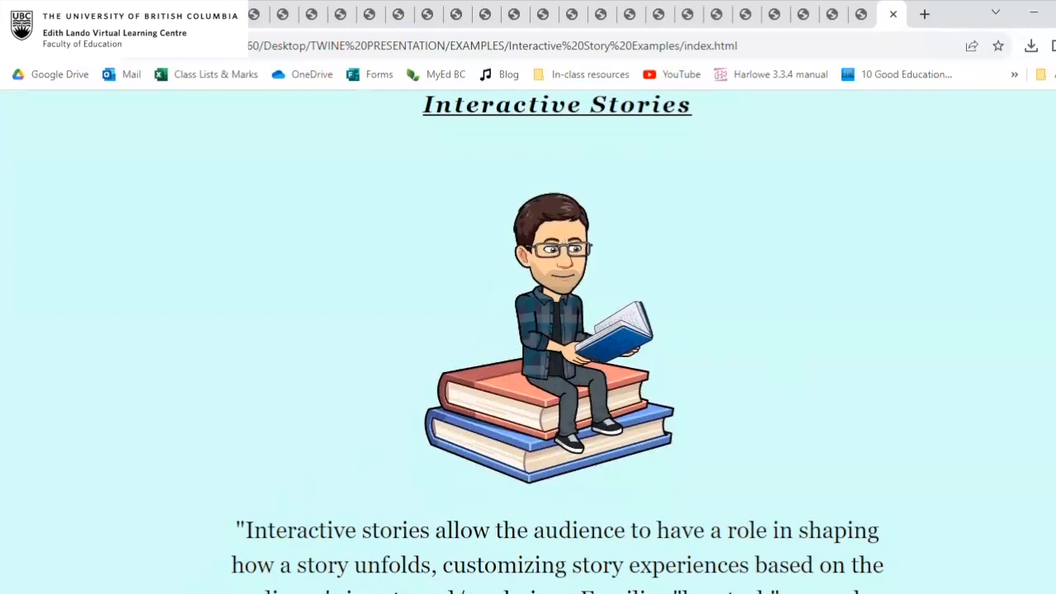
Switch to the Twine desktop app, return to its story list, and open the Interactive Story Samples story.
key(alt+Tab)
click(468, 312)
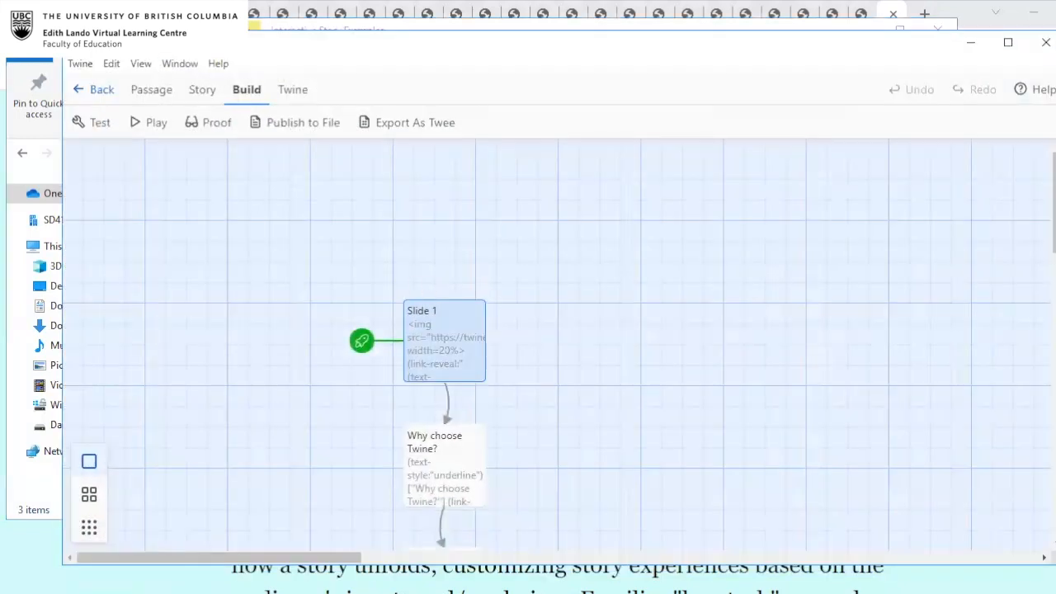
click(92, 97)
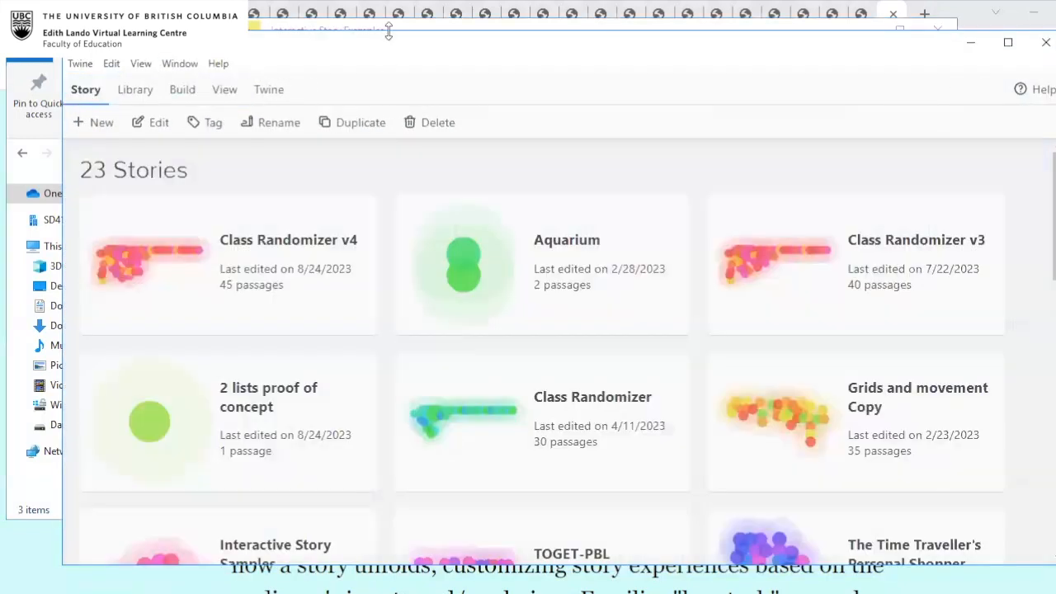
scroll(473, 352, down, 3)
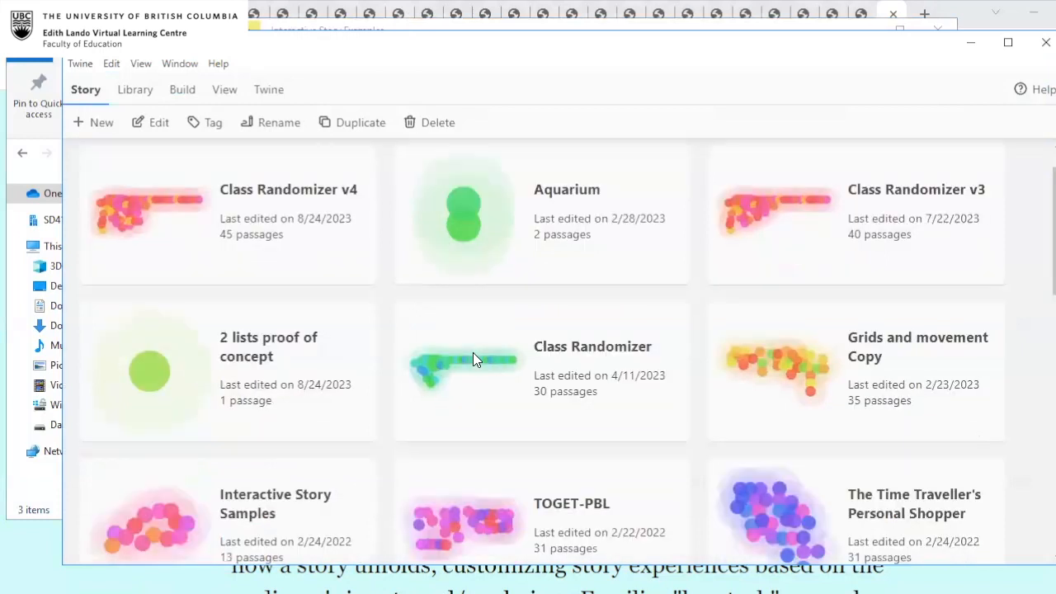
scroll(472, 352, down, 1)
scroll(473, 352, up, 1)
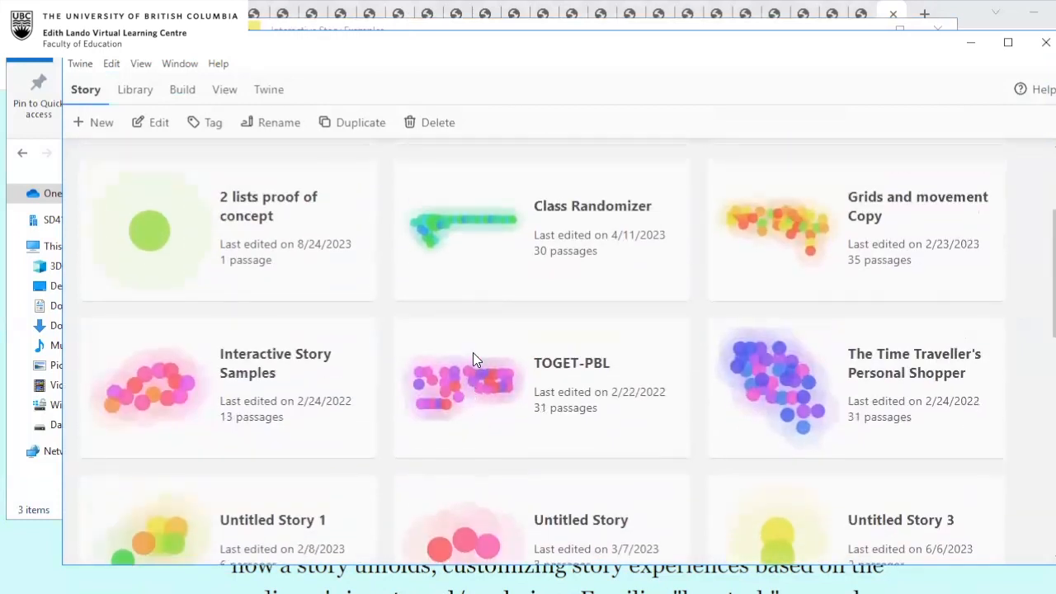
scroll(472, 352, down, 5)
scroll(473, 359, down, 2)
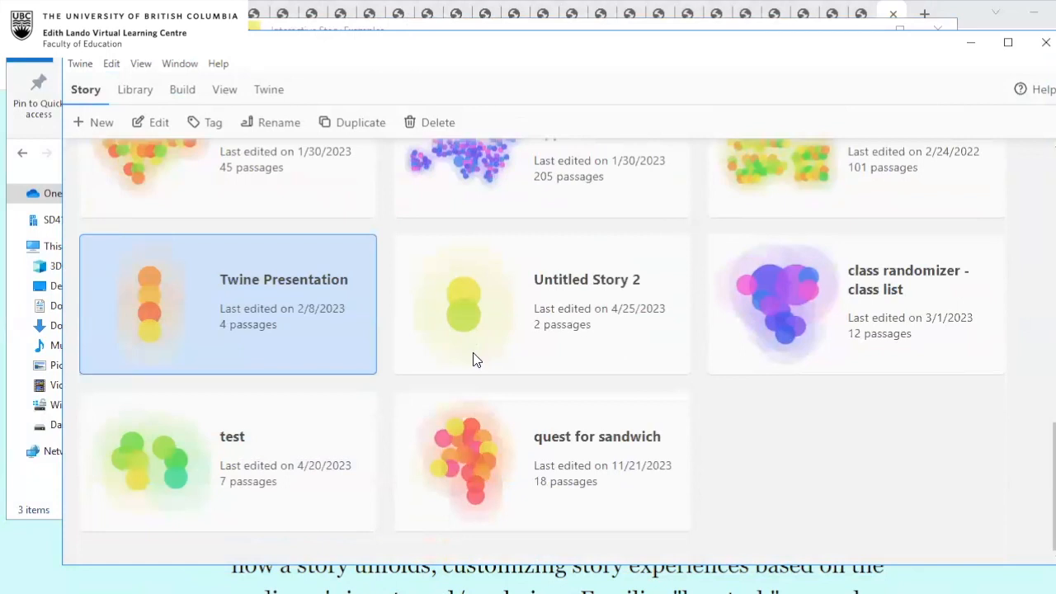
scroll(359, 451, up, 1)
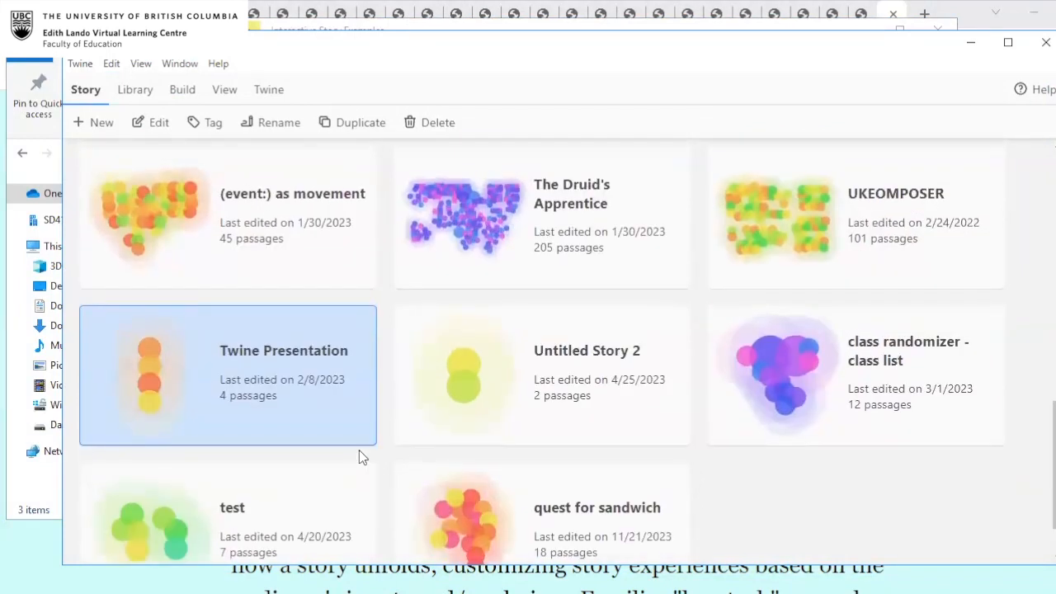
scroll(314, 333, up, 3)
scroll(314, 333, up, 4)
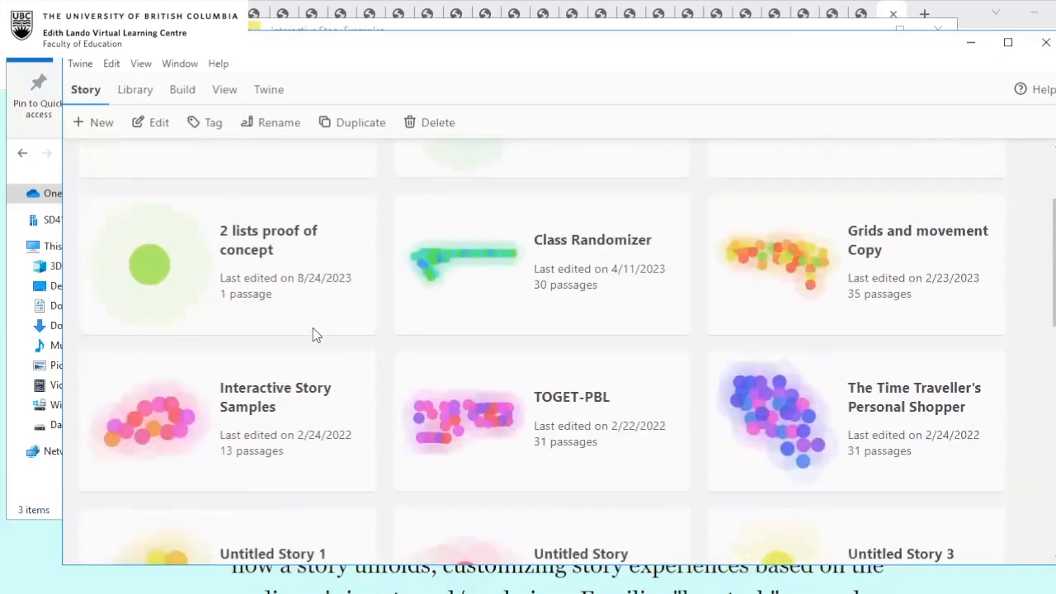
double_click(283, 408)
Open the Interactive Stories passage and examine its code for the local image tags.
scroll(666, 236, right, 2)
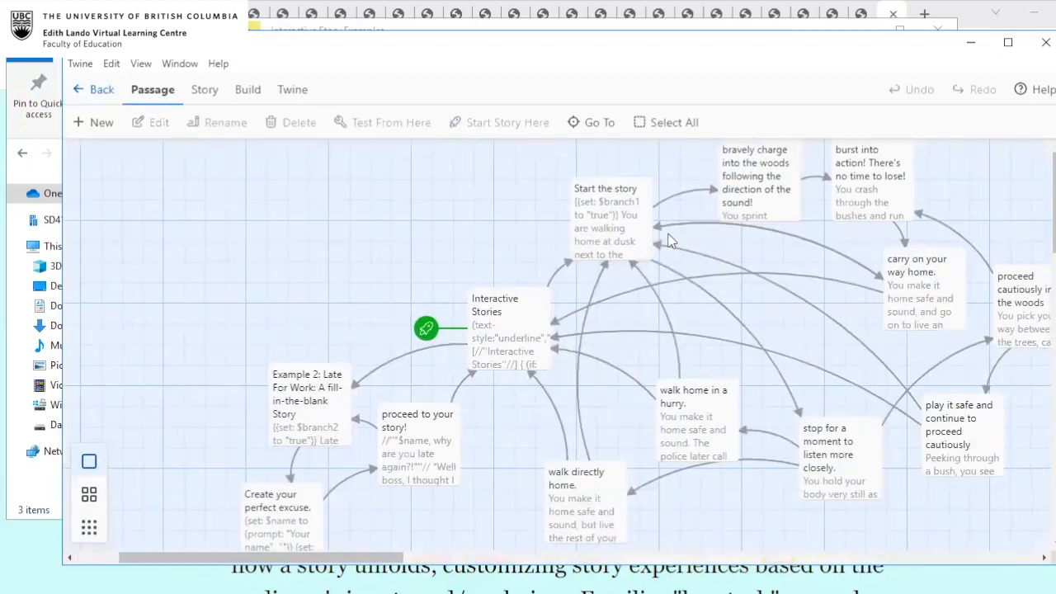
scroll(666, 236, down, 1)
click(510, 237)
double_click(510, 236)
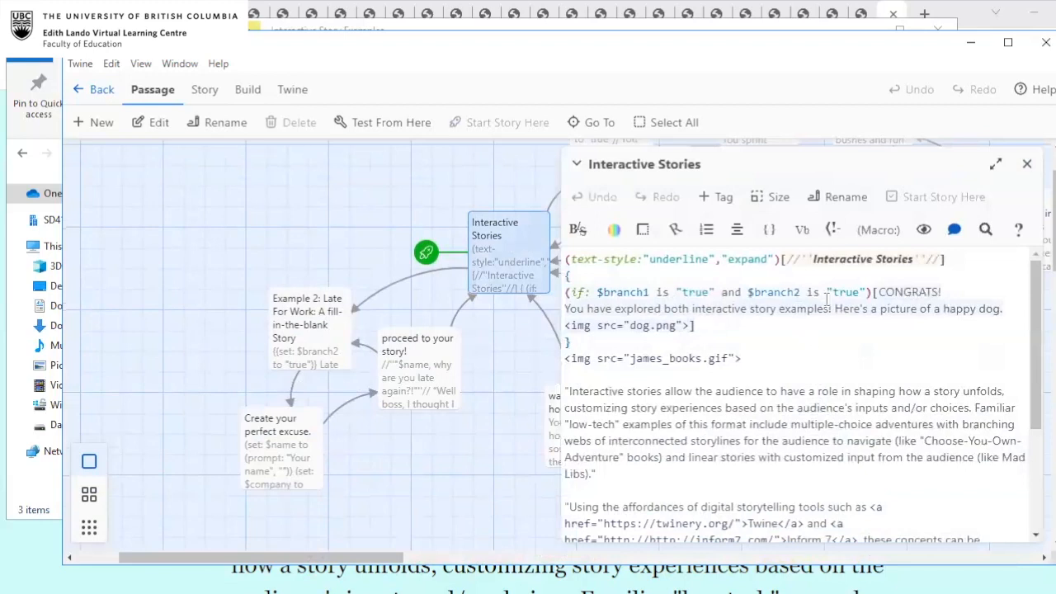
scroll(817, 377, down, 3)
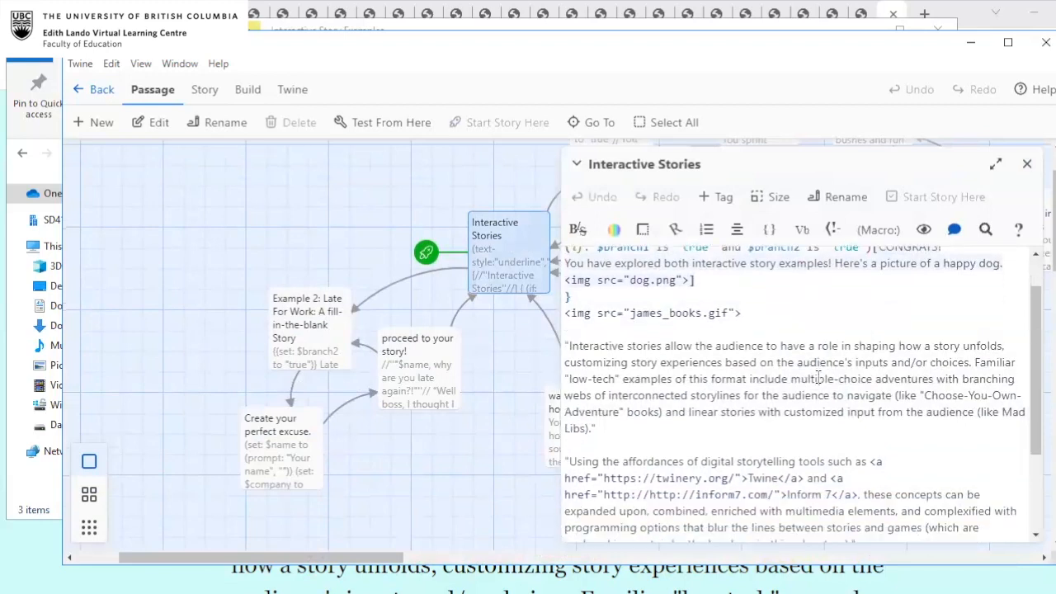
scroll(818, 377, up, 1)
click(567, 279)
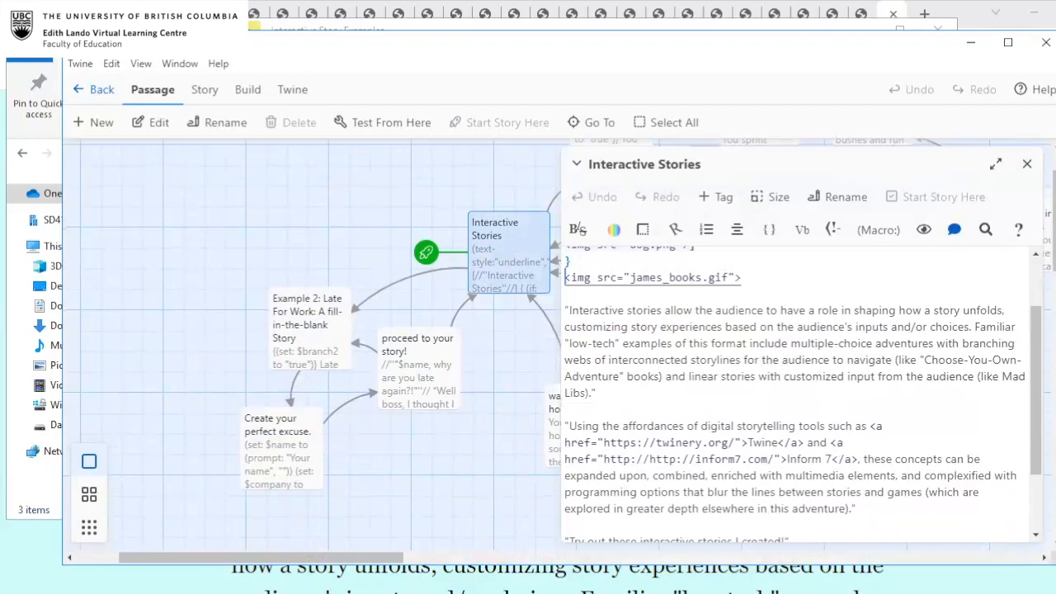
Switch to the Interactive Story Examples folder and point out the index page and the james_books image stored beside it.
key(alt+Tab)
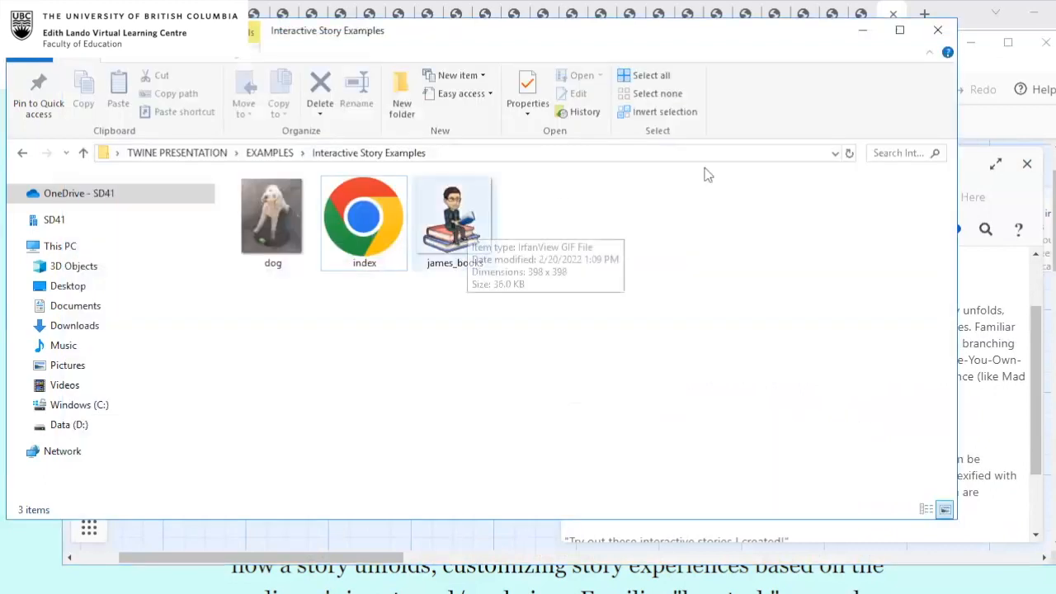
click(424, 216)
click(369, 216)
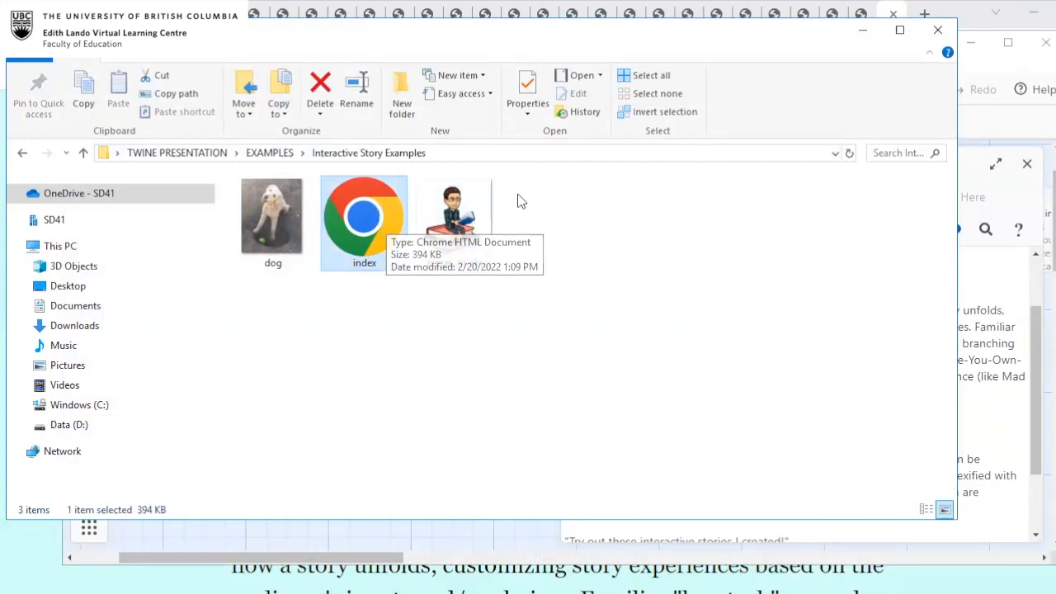
click(465, 191)
click(641, 261)
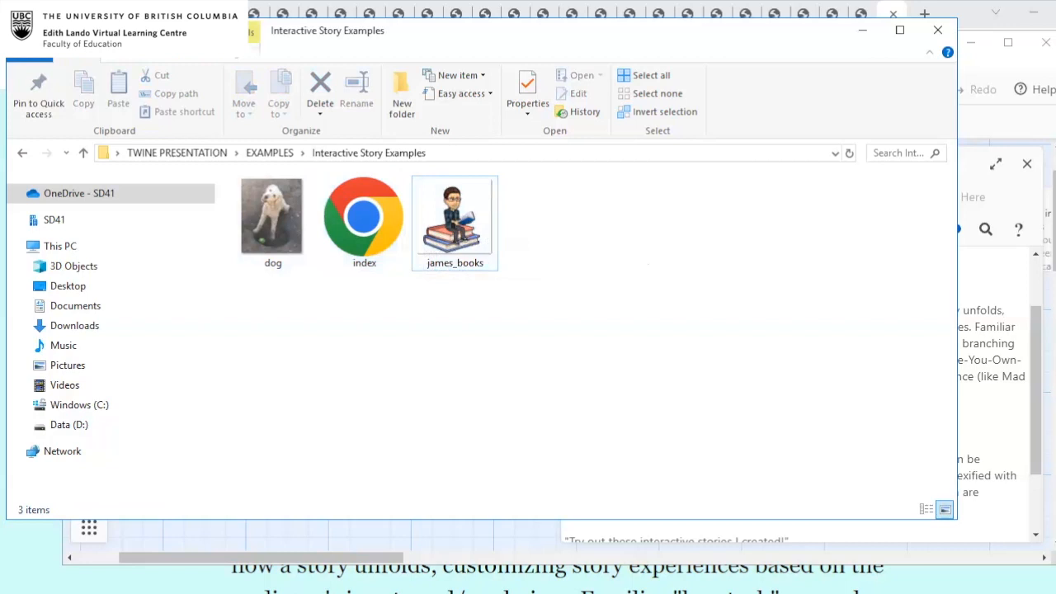
Return to the Interactive Stories passage and examine the conditional block with the dog.png image tag.
click(998, 289)
scroll(832, 284, up, 2)
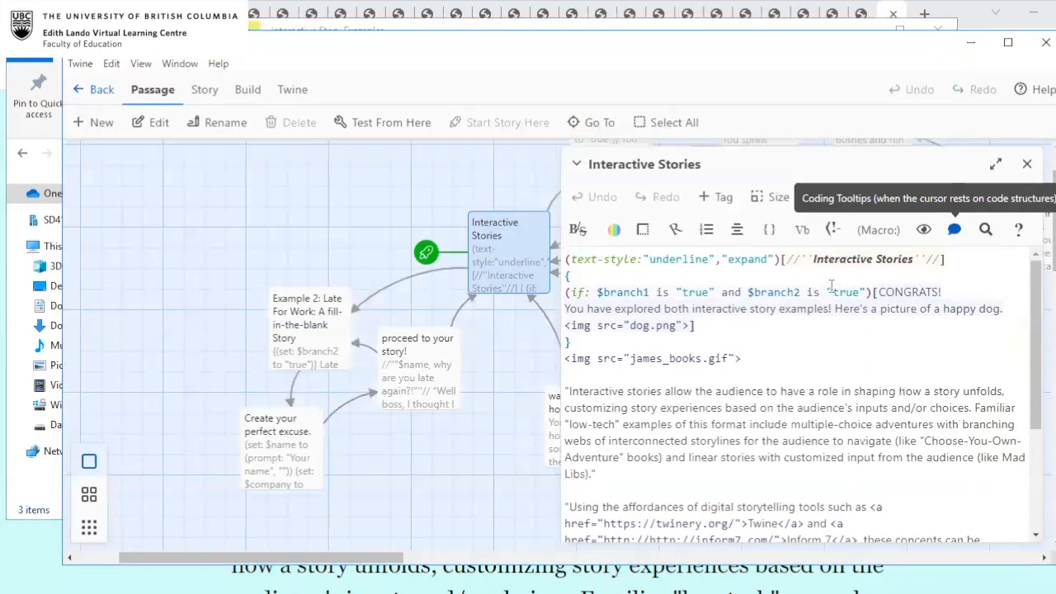
scroll(832, 285, down, 1)
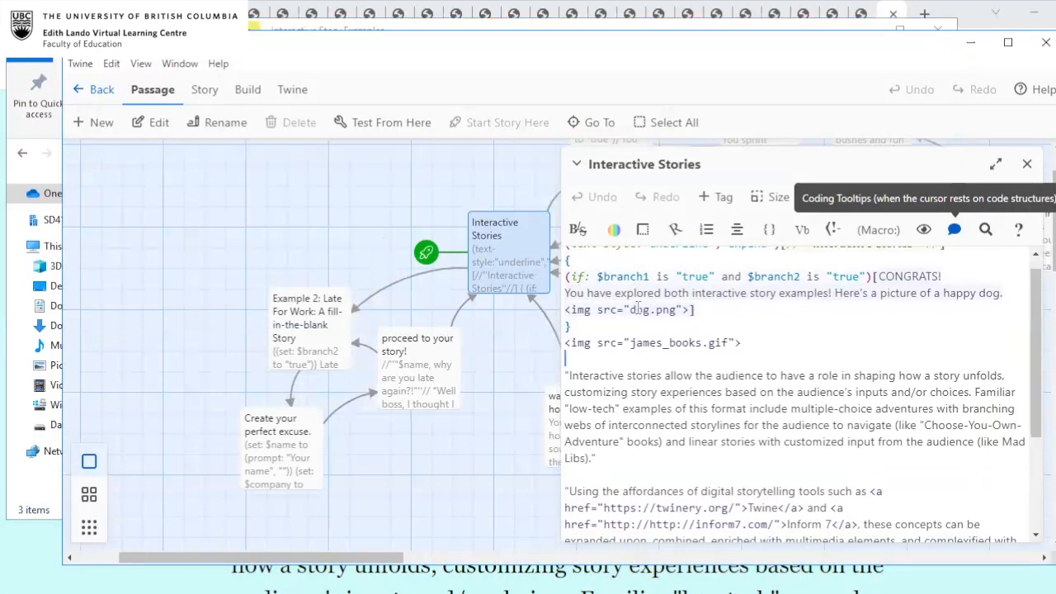
Open the dog picture from the Interactive Story Examples folder for viewing, and close it again.
key(alt+Tab)
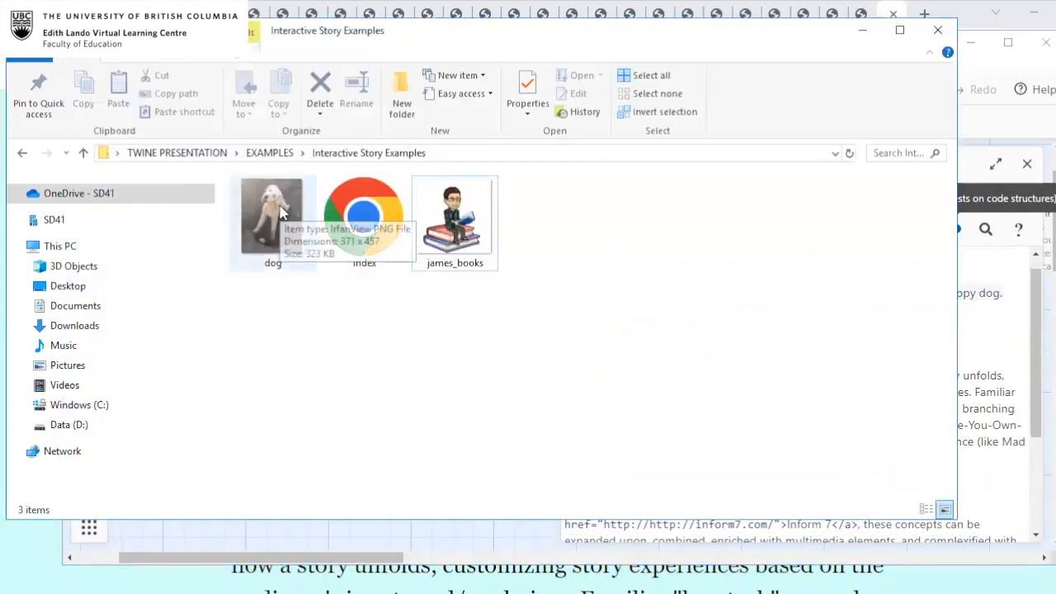
double_click(280, 213)
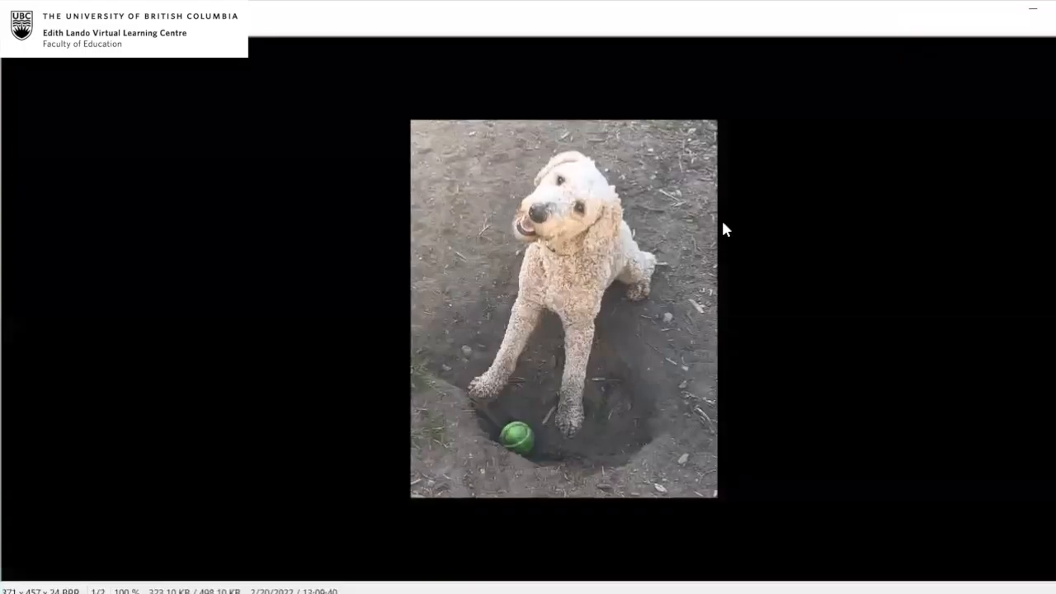
key(Escape)
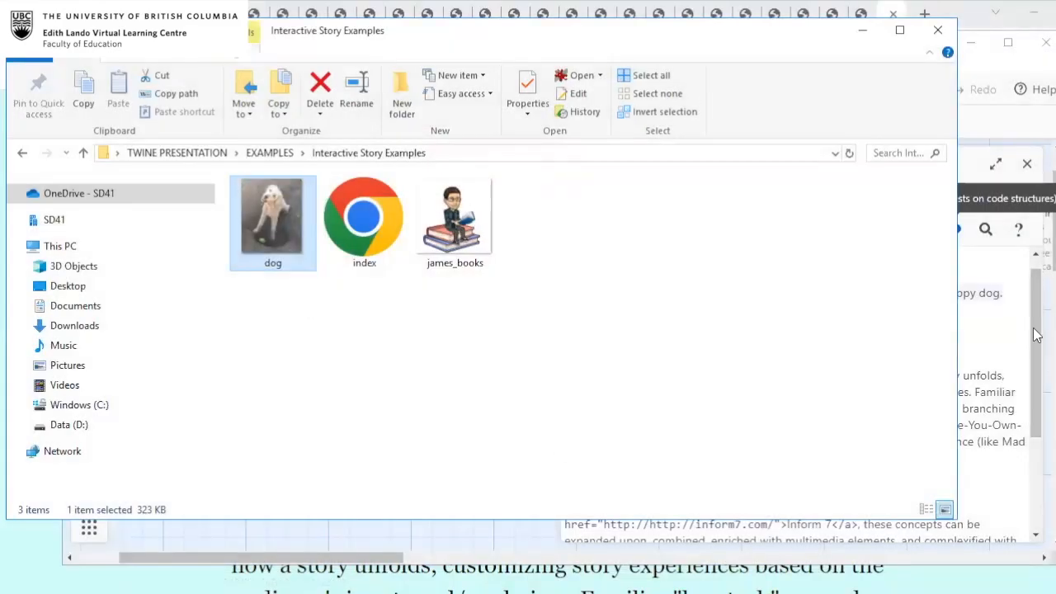
click(442, 304)
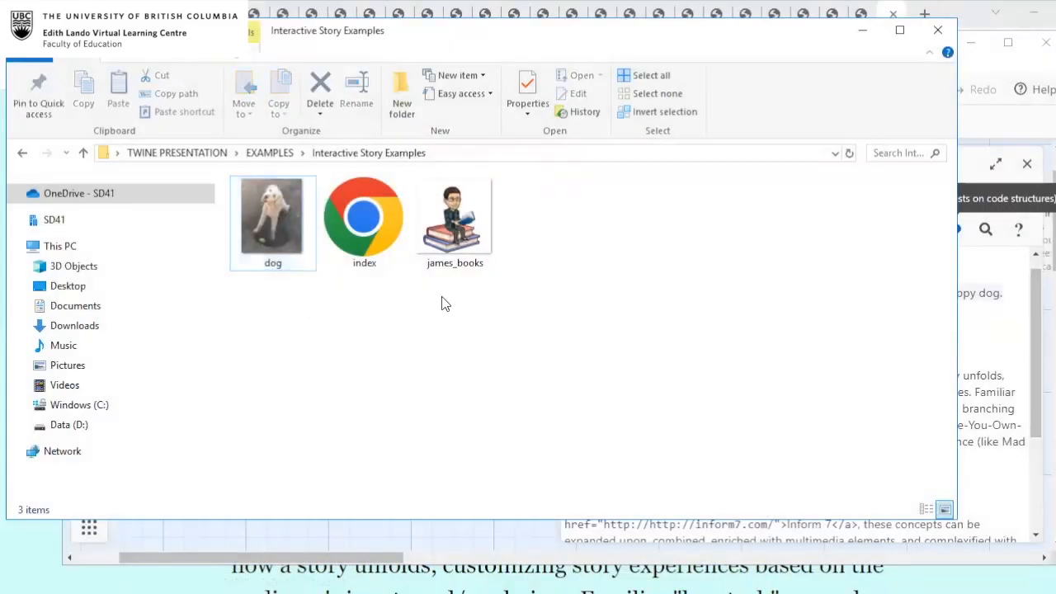
Go back to the Interactive Stories passage in Twine and examine the james_books.gif image tag.
click(973, 305)
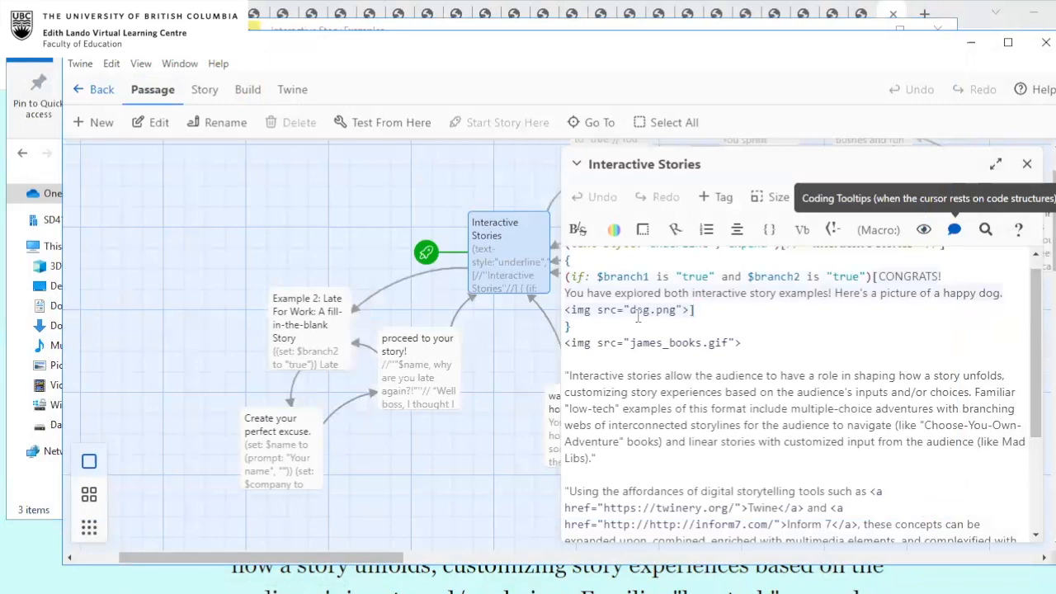
click(698, 343)
text(s)
Compare the published page with its folder, move the folder window aside, and select the james_books image.
click(264, 593)
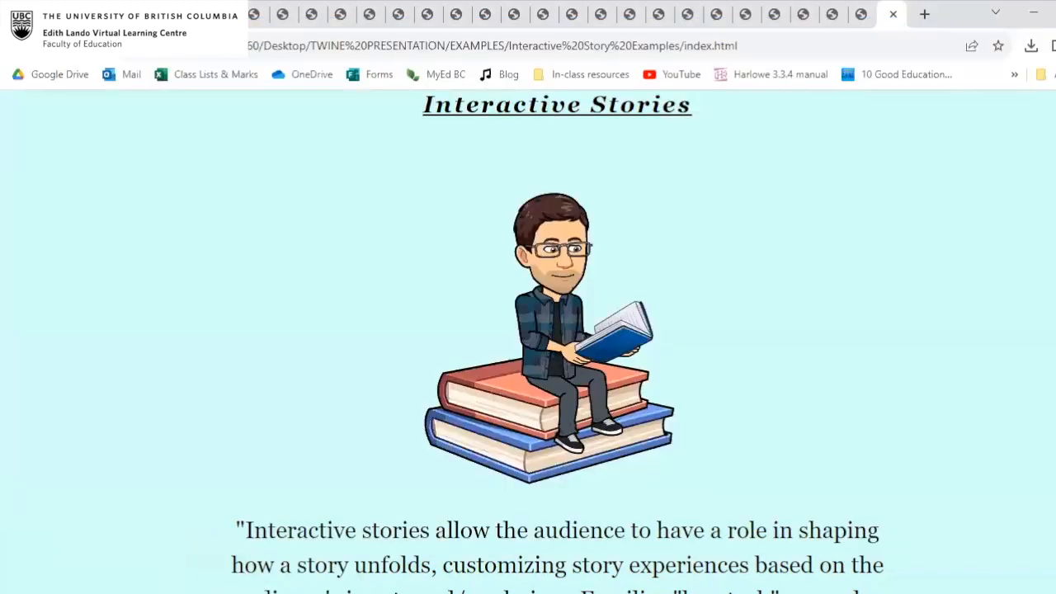
click(297, 593)
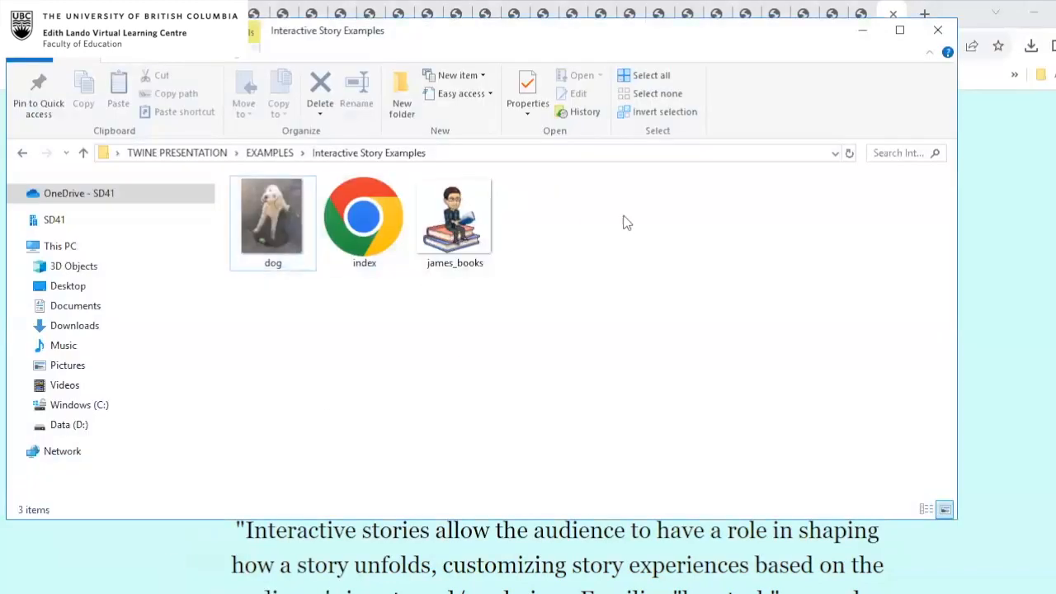
click(388, 220)
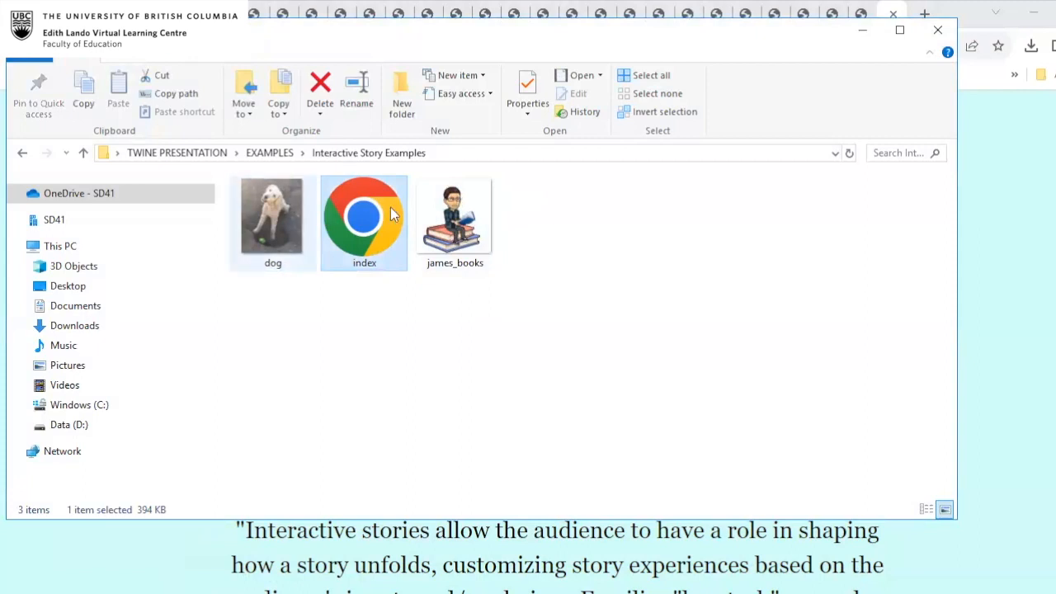
drag(529, 27, 744, 32)
click(682, 188)
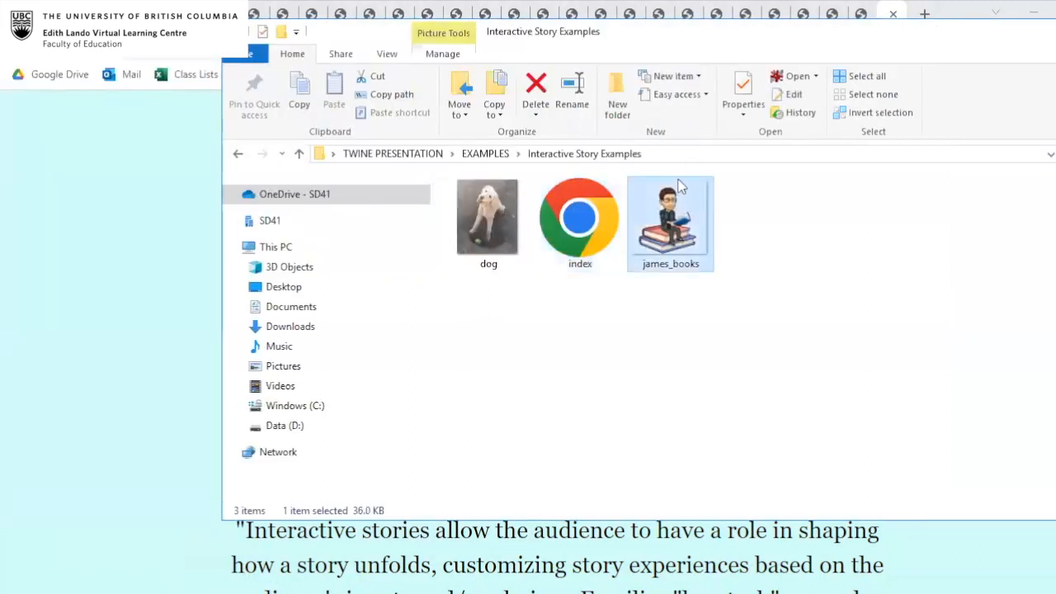
Show the Interactive Story Examples folder inside EXAMPLES, reopen it, and select the james_books image again.
click(235, 156)
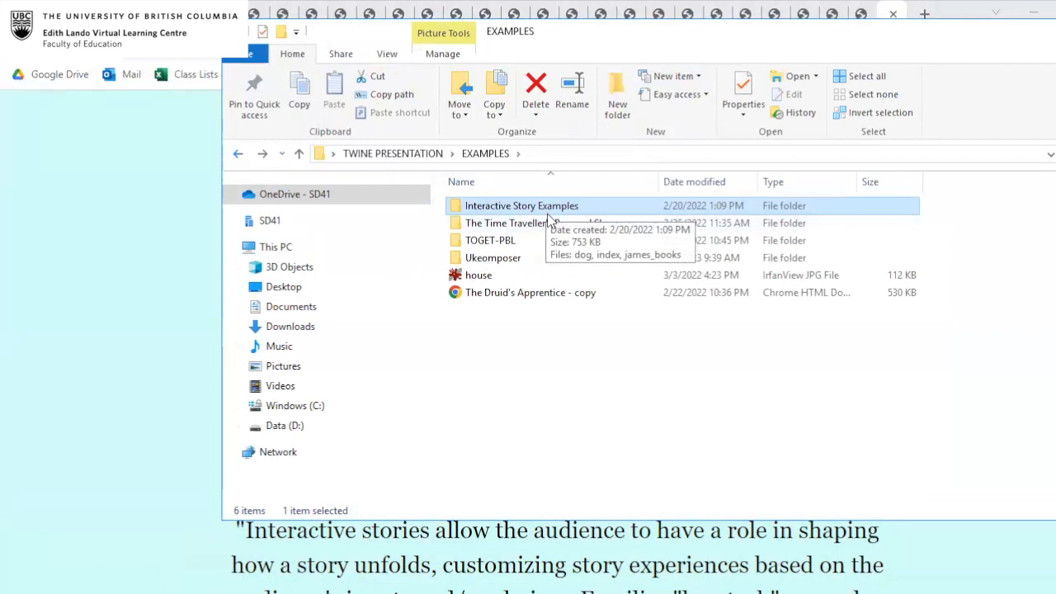
click(551, 208)
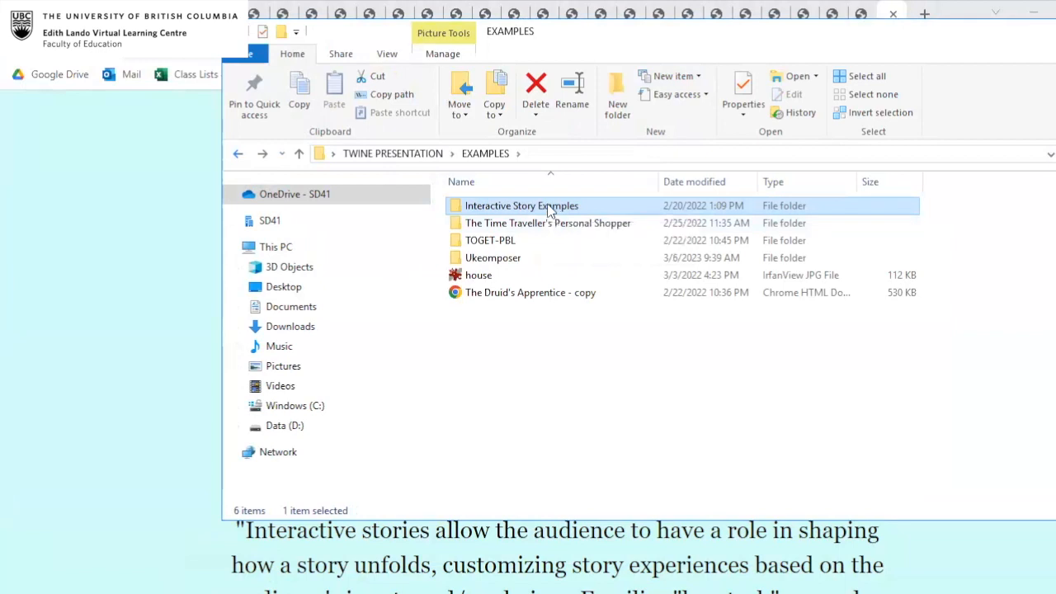
double_click(625, 211)
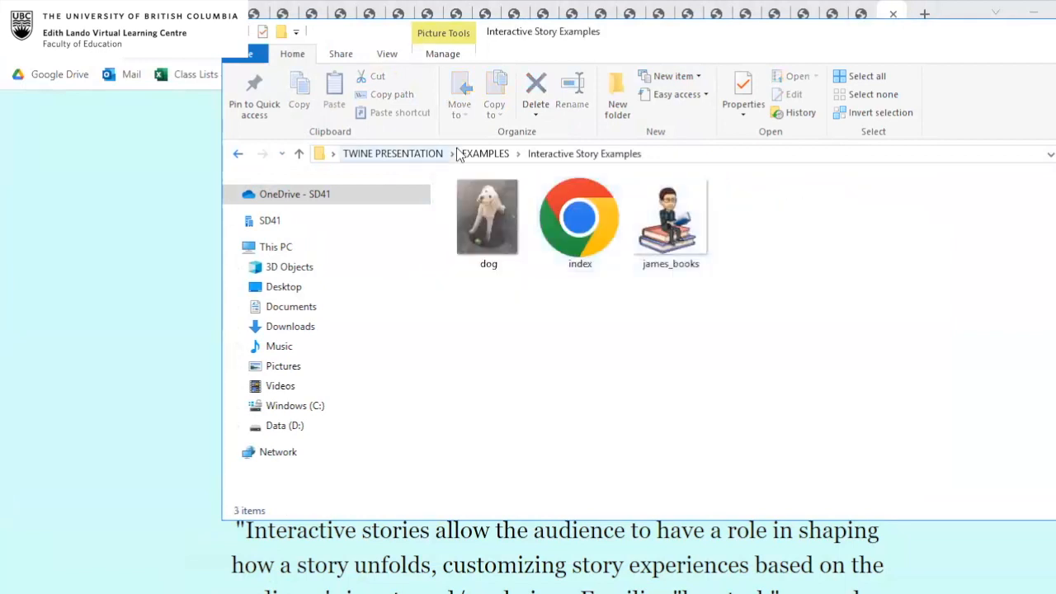
click(654, 219)
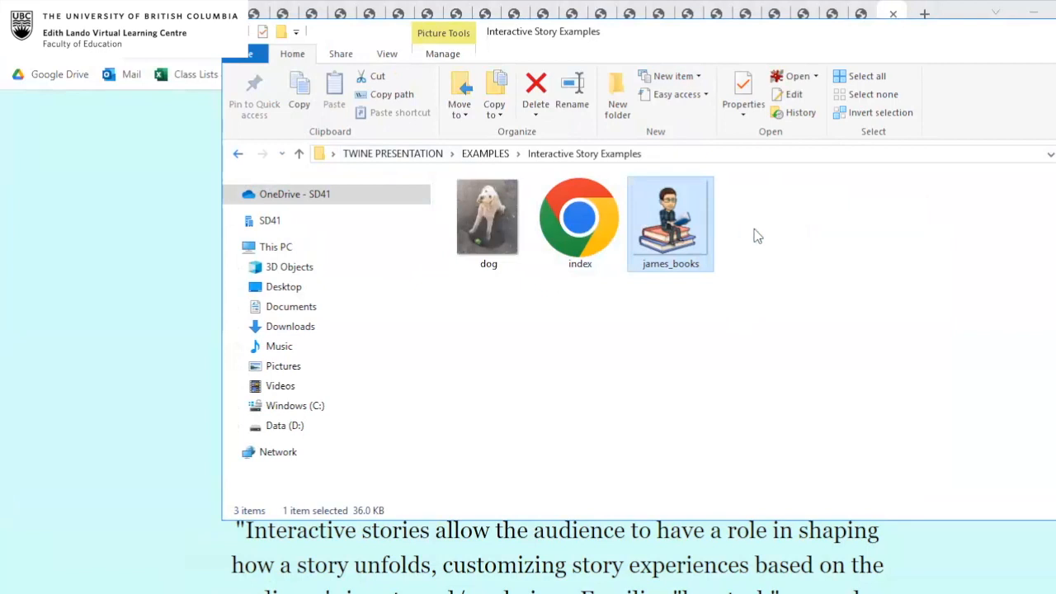
Go back to the EXAMPLES folder and switch to the start of the published Interactive Stories page in the browser.
click(238, 153)
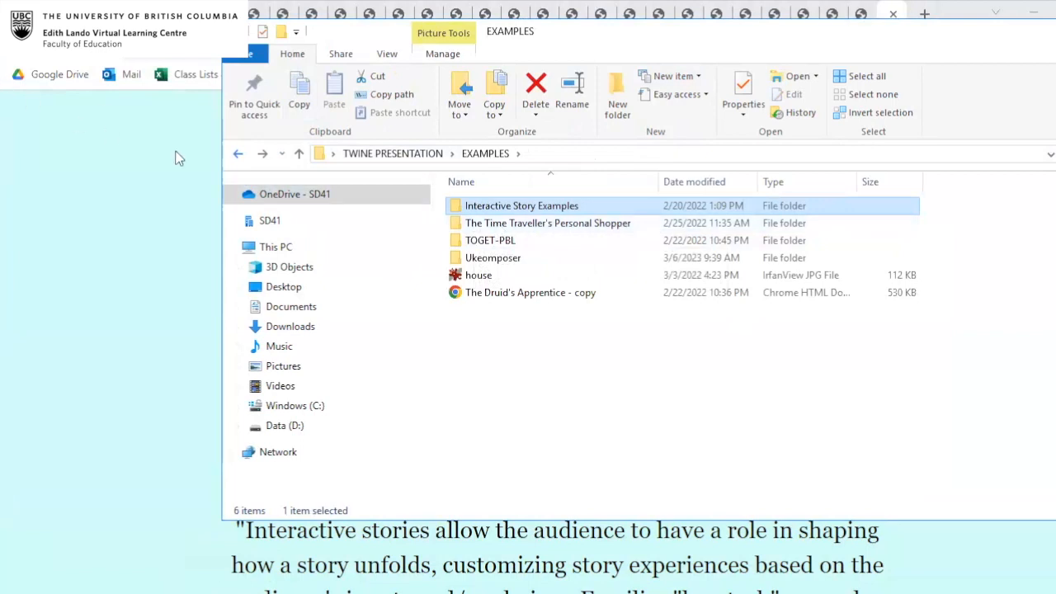
click(113, 101)
scroll(283, 253, up, 1)
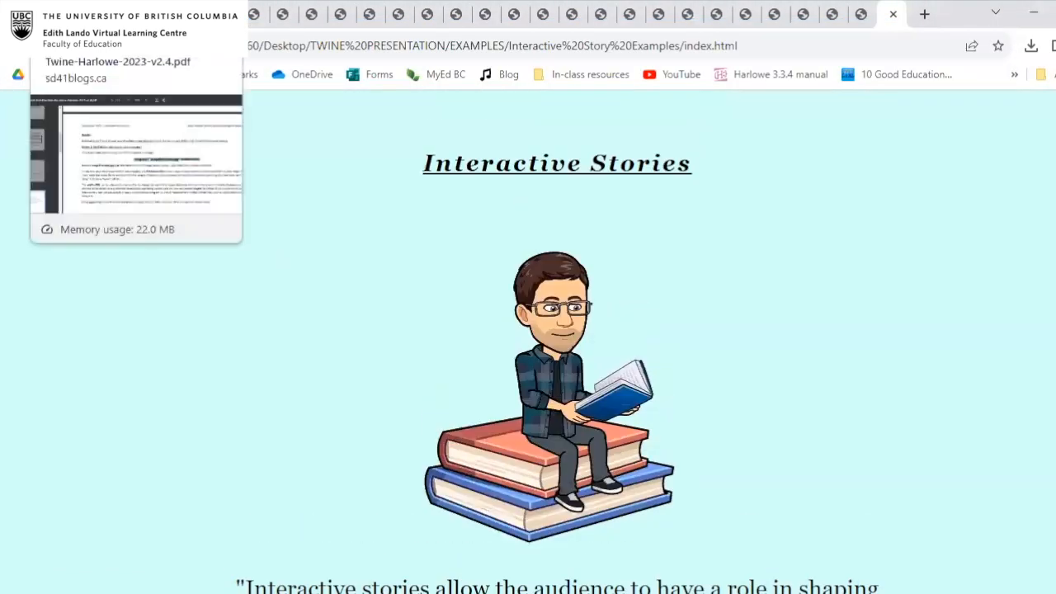
Check the Twine story library and the tips PDF, and close the test-play tab showing the library bookshelf passage.
click(50, 14)
click(80, 14)
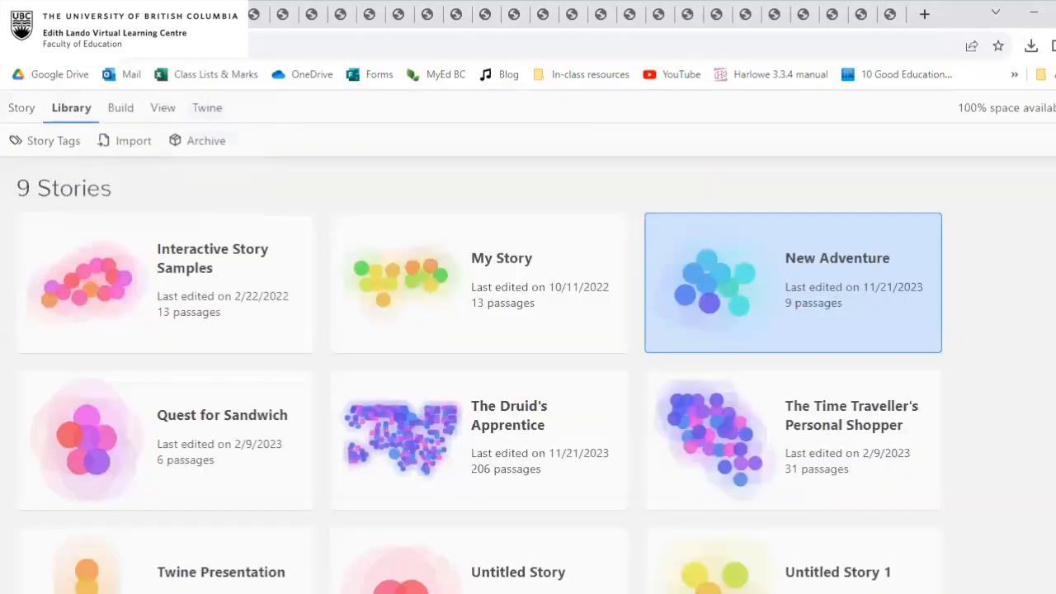
click(50, 14)
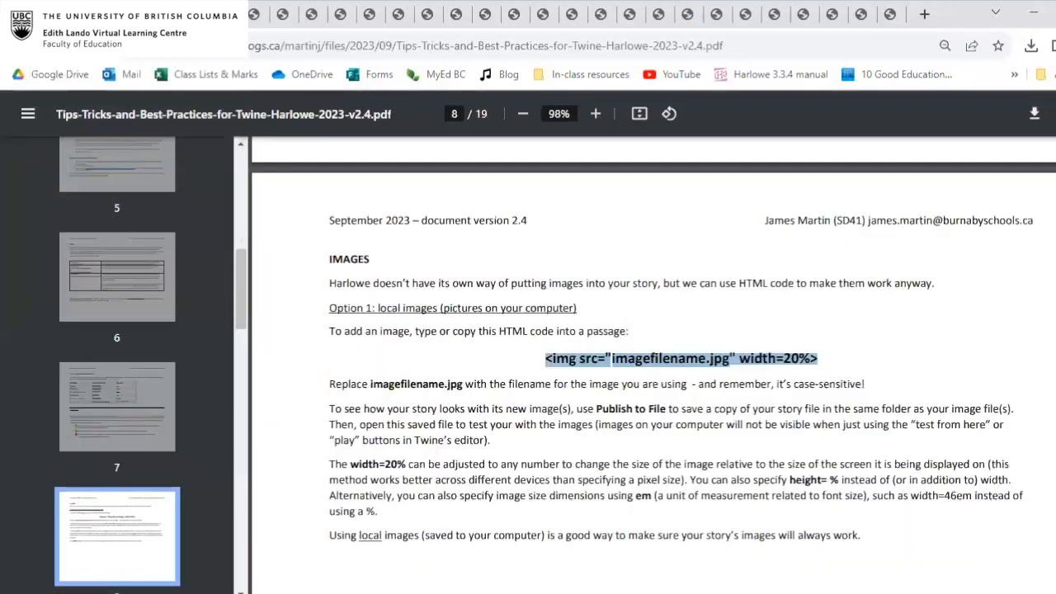
click(80, 14)
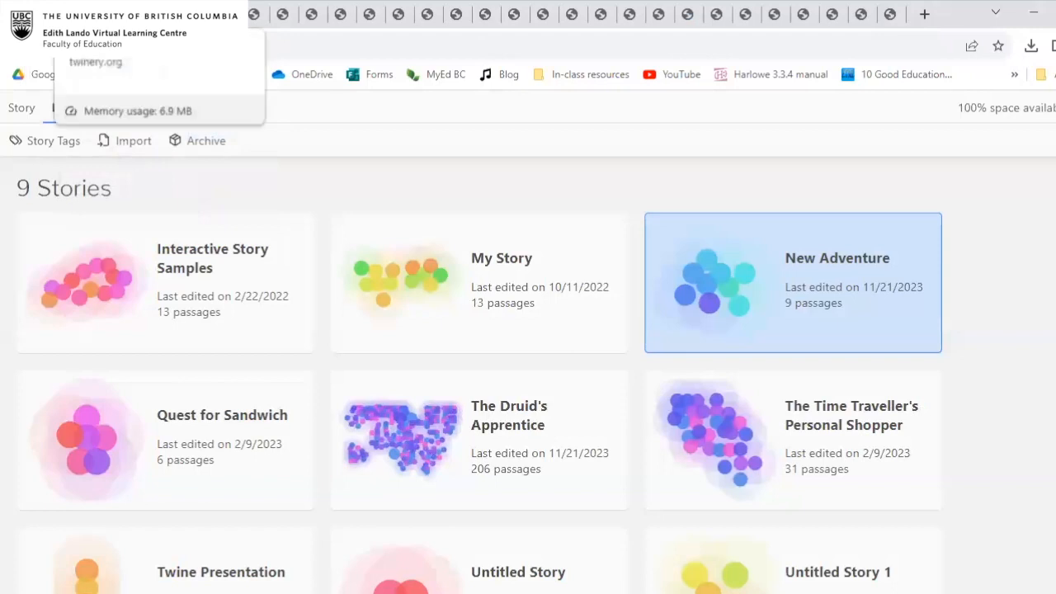
click(108, 14)
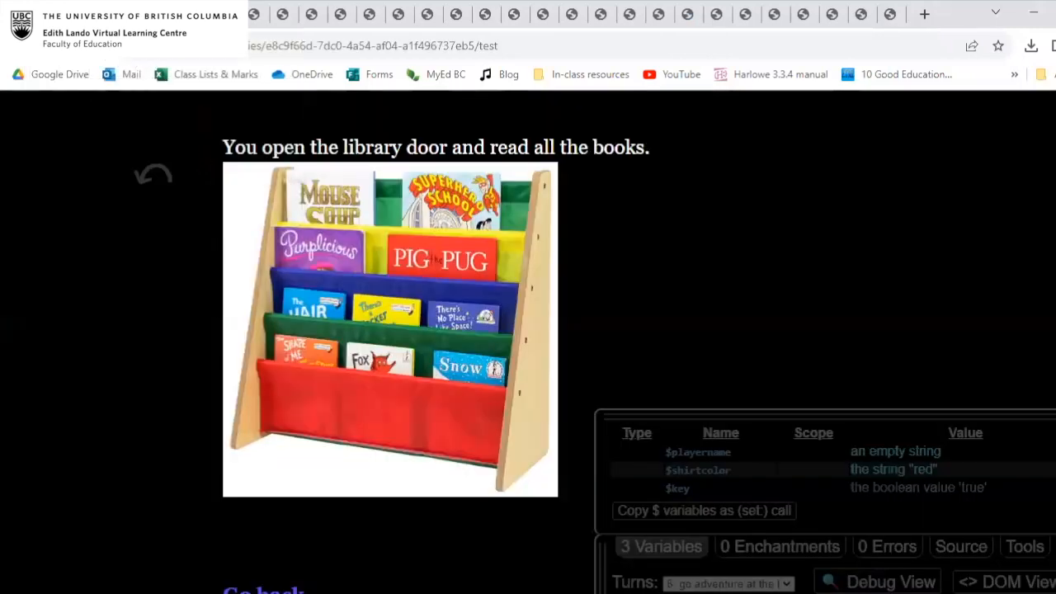
click(108, 14)
click(52, 14)
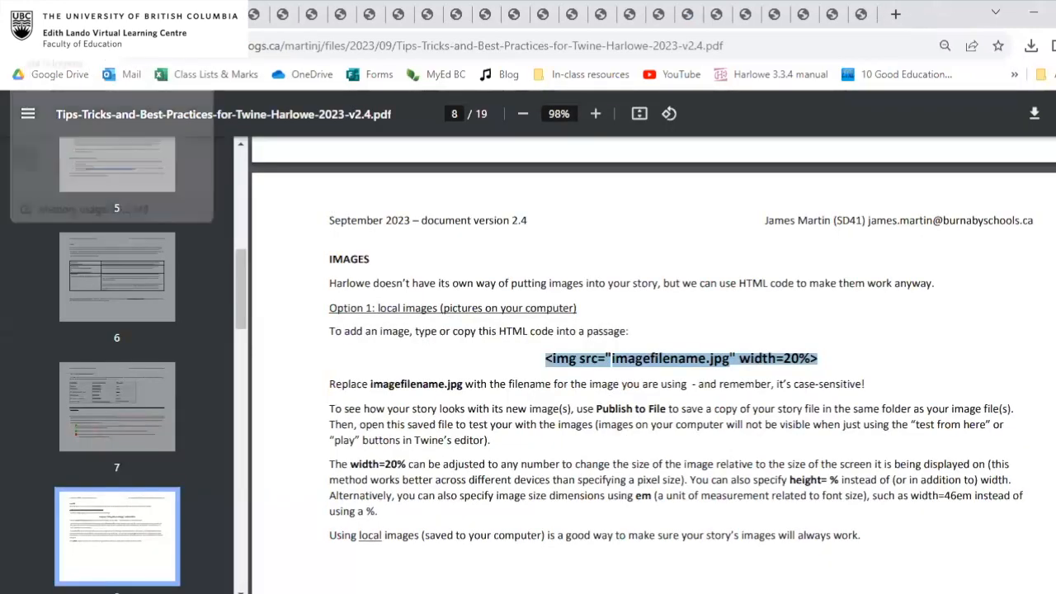
Open the TWINE blog page, browse its story, game and tool examples, and follow the Ukeomposer link.
click(23, 14)
scroll(476, 299, up, 1)
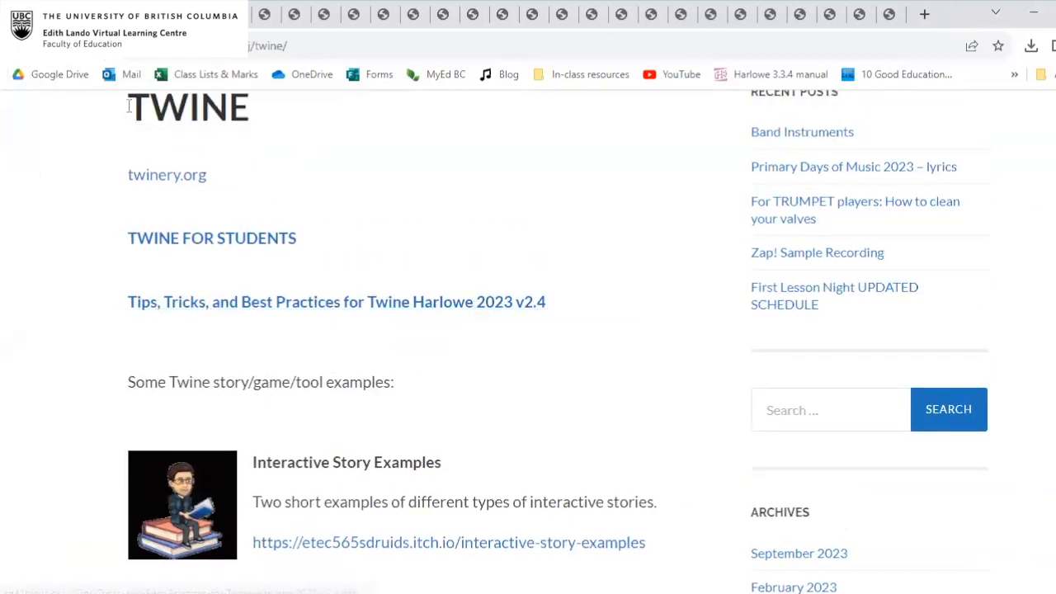
scroll(316, 356, down, 3)
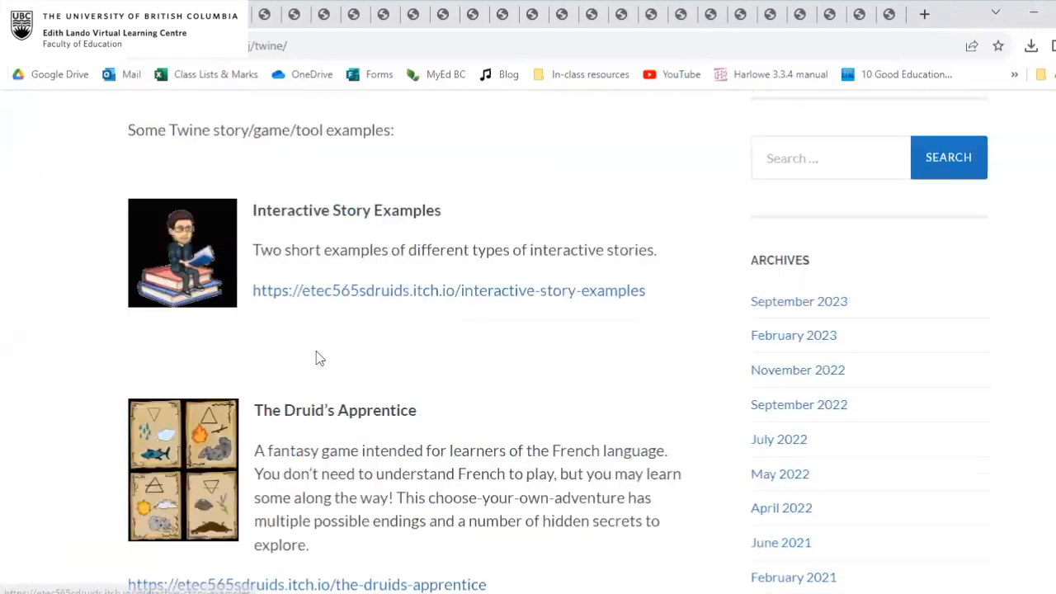
scroll(239, 394, down, 4)
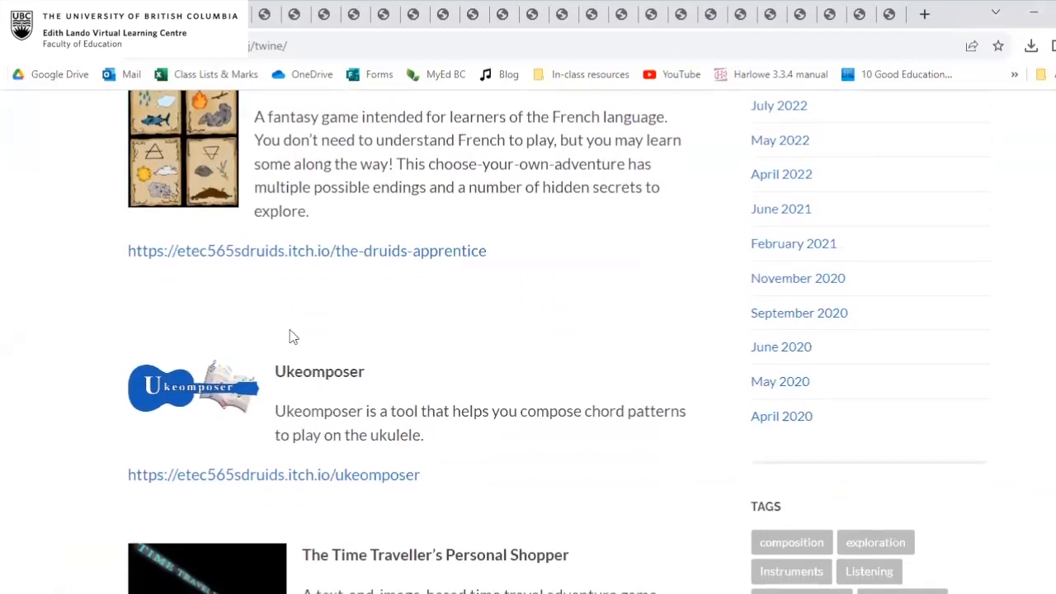
click(269, 477)
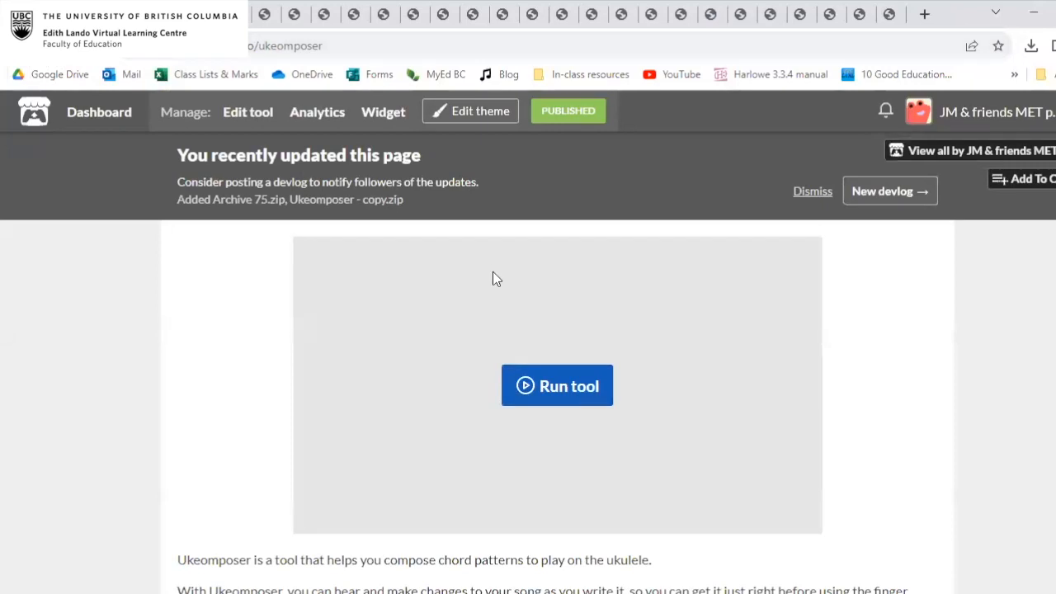
Look over the Ukeomposer project page on itch.io and run the tool.
scroll(664, 340, down, 1)
scroll(665, 340, up, 1)
click(583, 394)
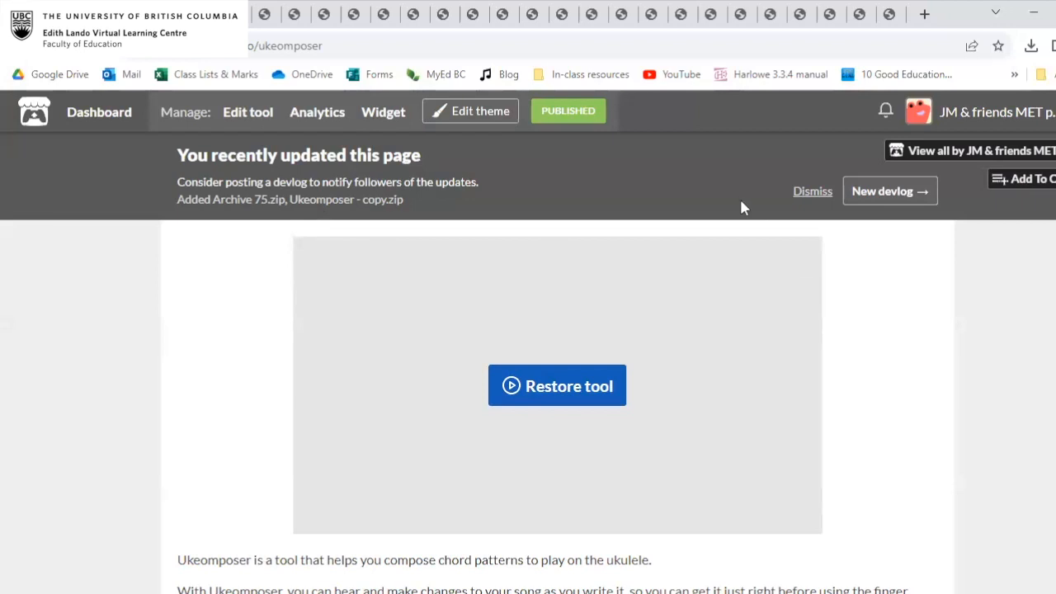
Open the itch.io Creator Dashboard and examine its list of projects.
click(101, 125)
scroll(258, 230, down, 2)
scroll(258, 229, up, 2)
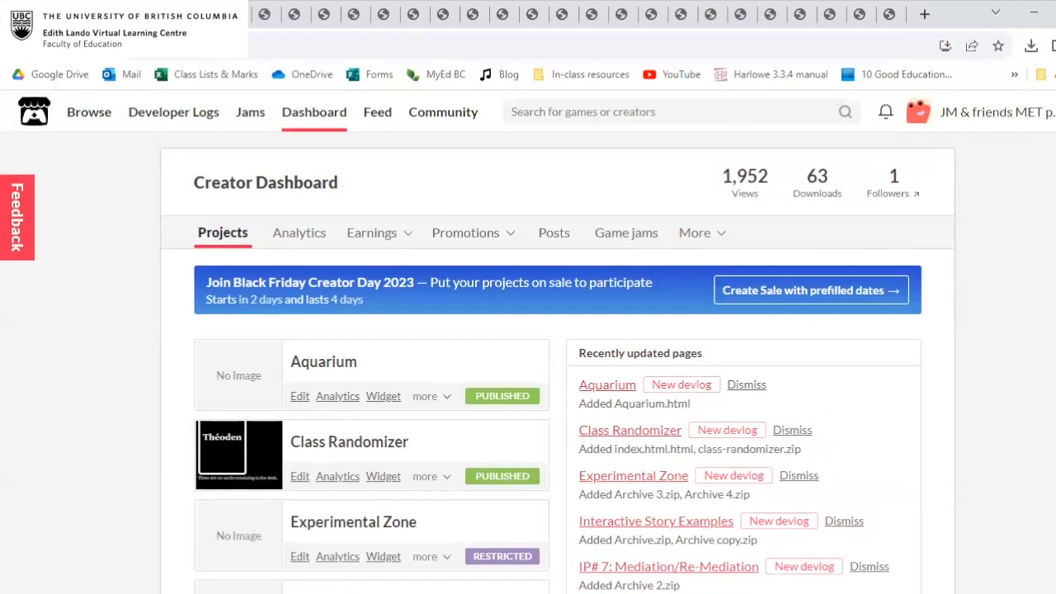
scroll(1006, 120, down, 2)
scroll(528, 342, up, 2)
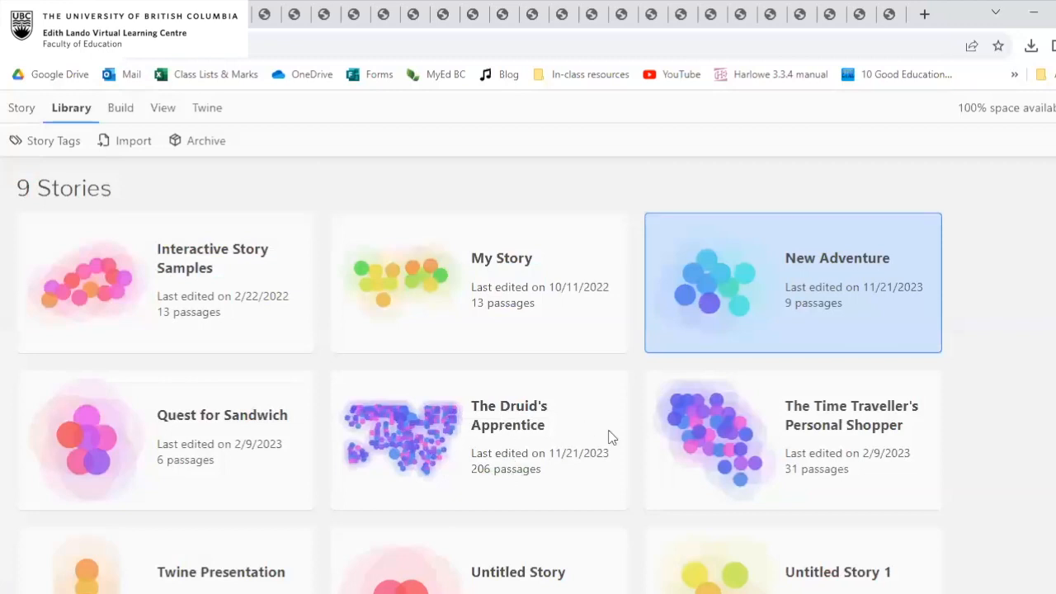
Look over the stories in the Twine library, and return from the itch.io dashboard to the TWINE blog page.
scroll(610, 437, down, 1)
scroll(611, 437, up, 1)
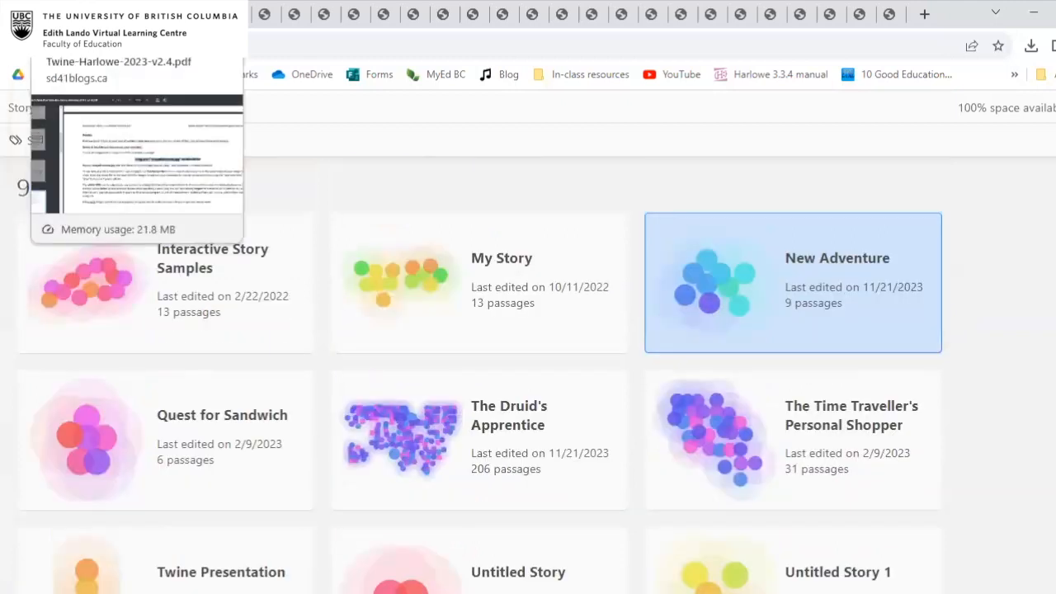
click(48, 15)
click(18, 15)
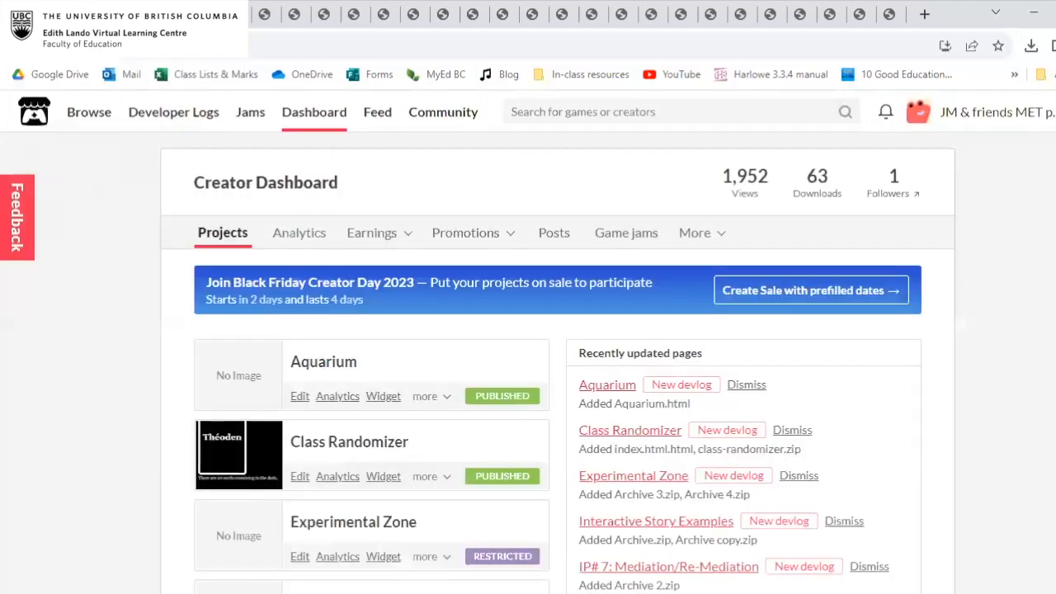
click(19, 46)
click(18, 46)
Review the Interactive Story Examples, The Druid's Apprentice and Ukeomposer entries, and reopen the Ukeomposer page.
scroll(496, 361, down, 1)
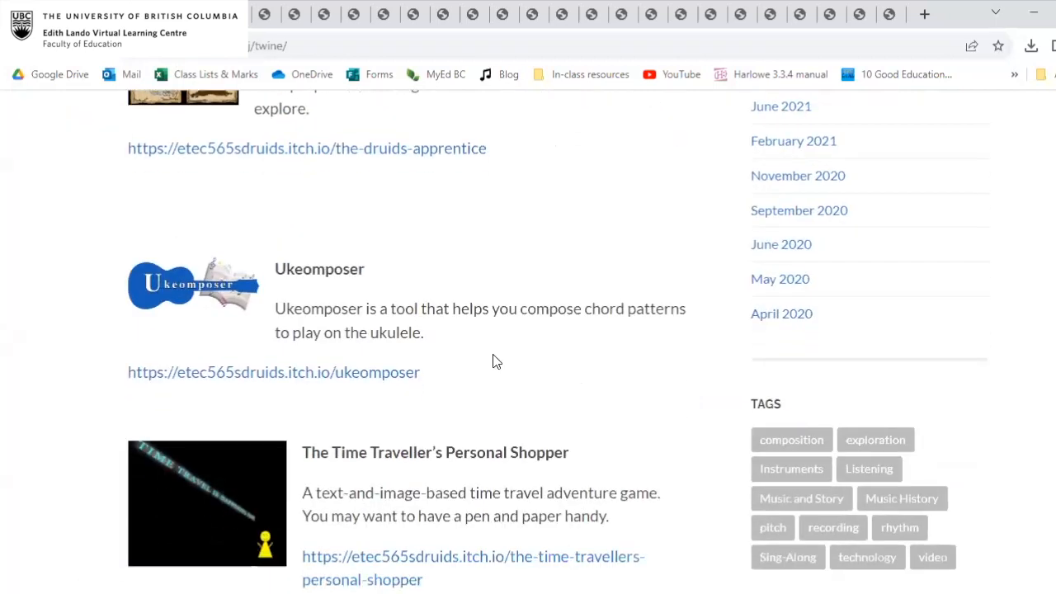
scroll(496, 361, down, 5)
scroll(496, 361, up, 7)
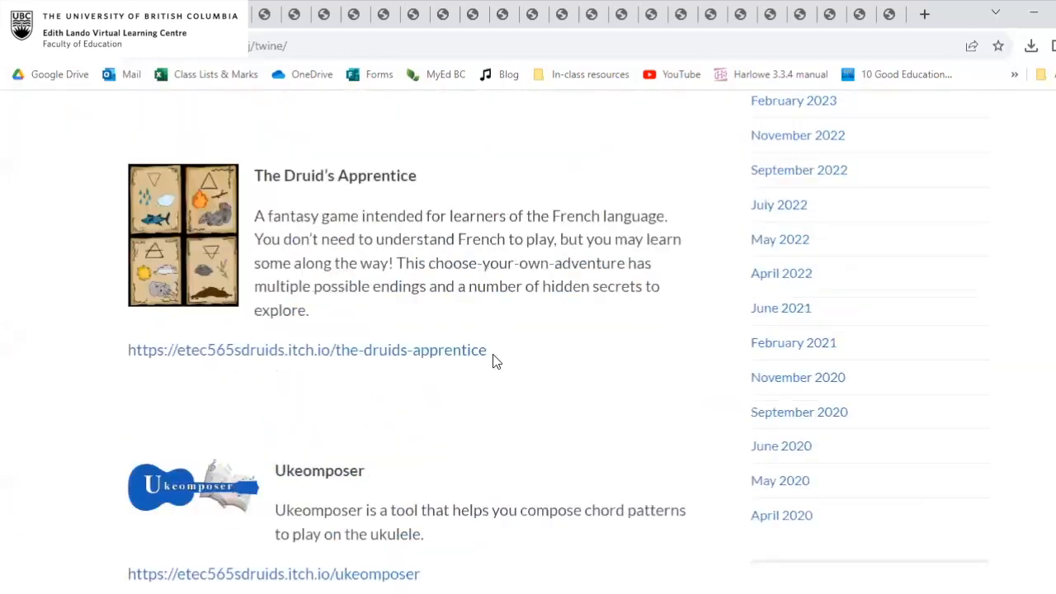
scroll(496, 362, up, 2)
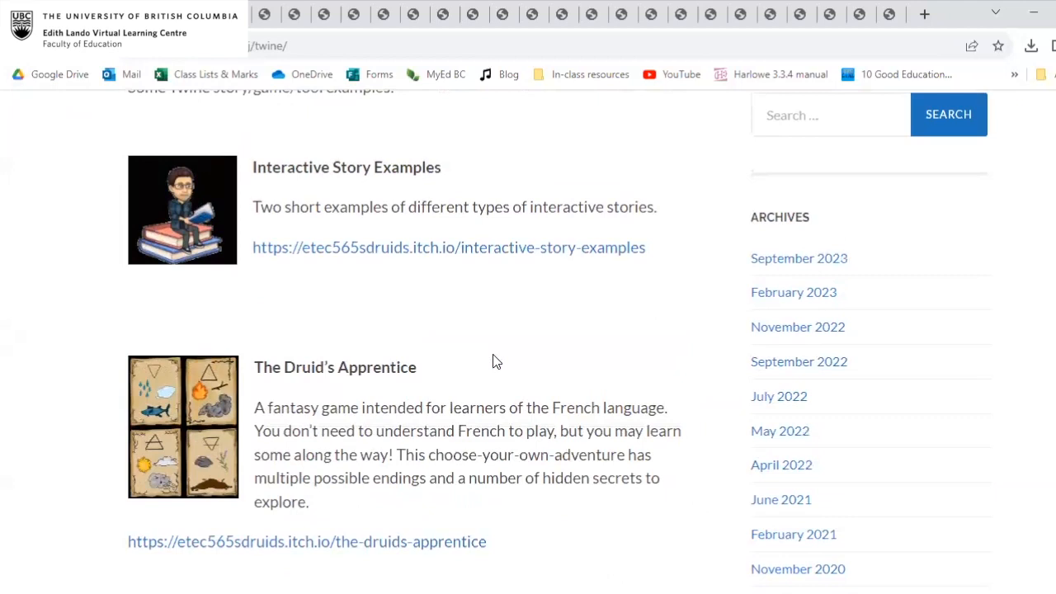
scroll(496, 361, down, 3)
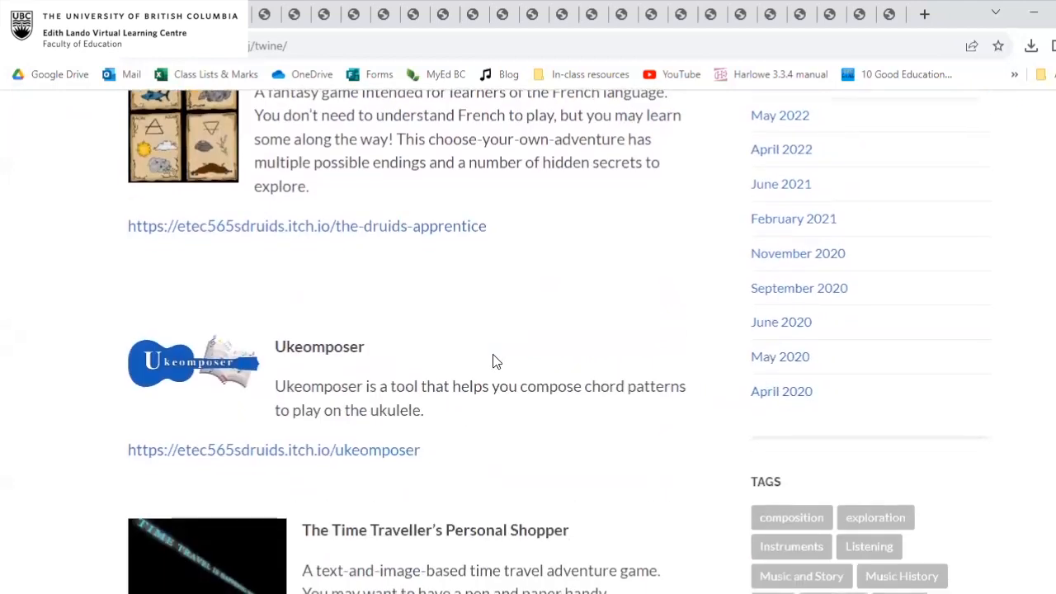
click(339, 452)
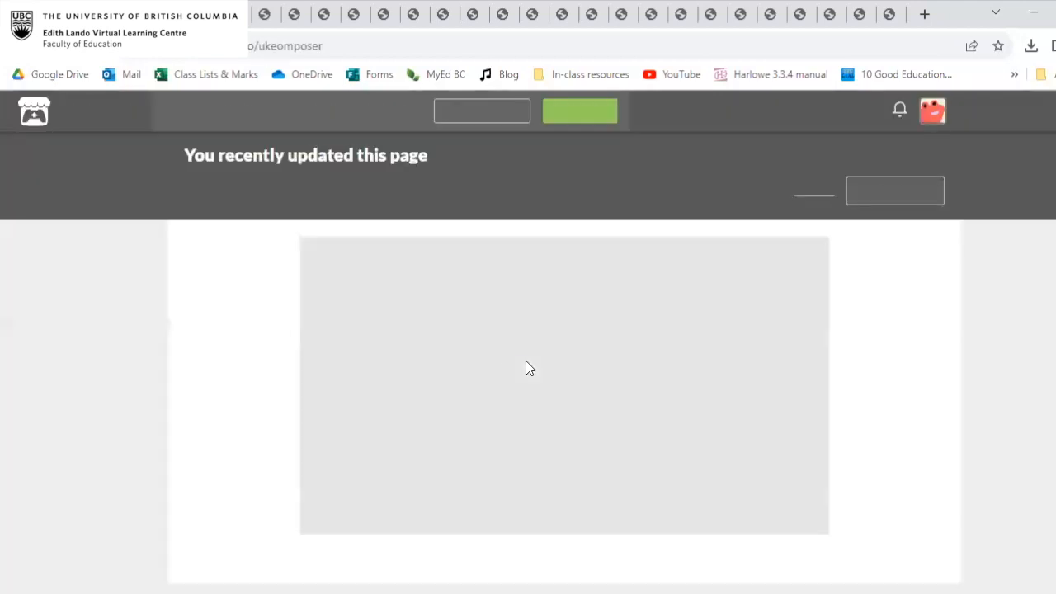
Run Ukeomposer and open its Freestyle Builder.
click(583, 387)
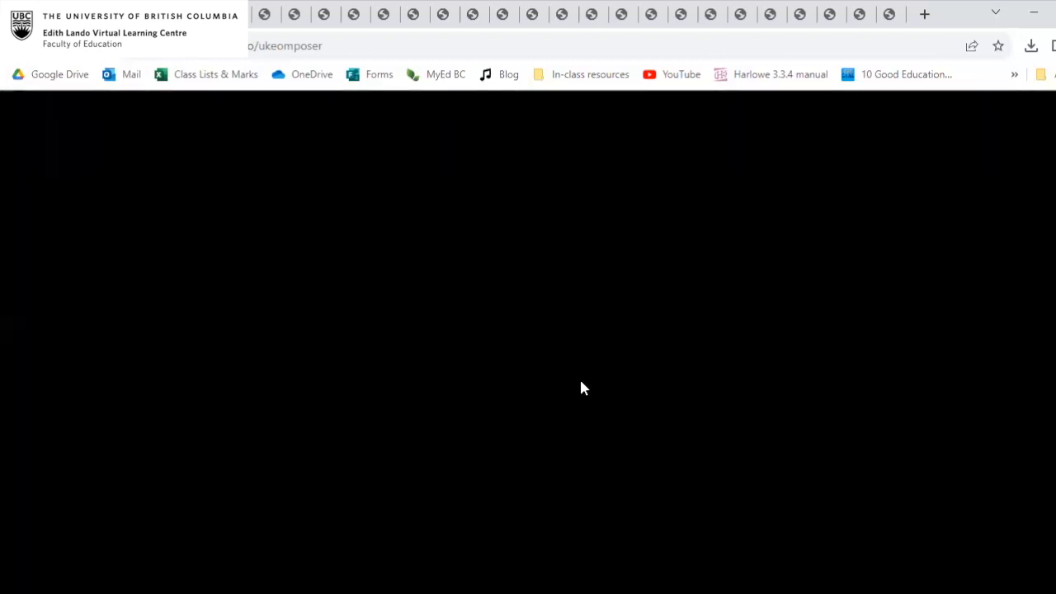
scroll(575, 204, down, 1)
scroll(575, 205, up, 1)
scroll(591, 194, down, 1)
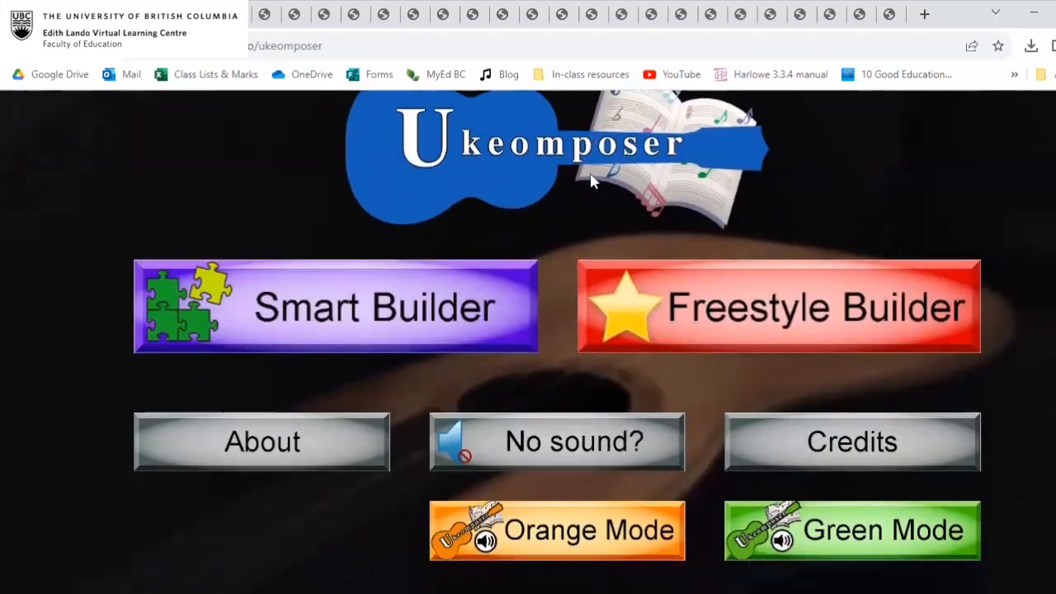
click(719, 322)
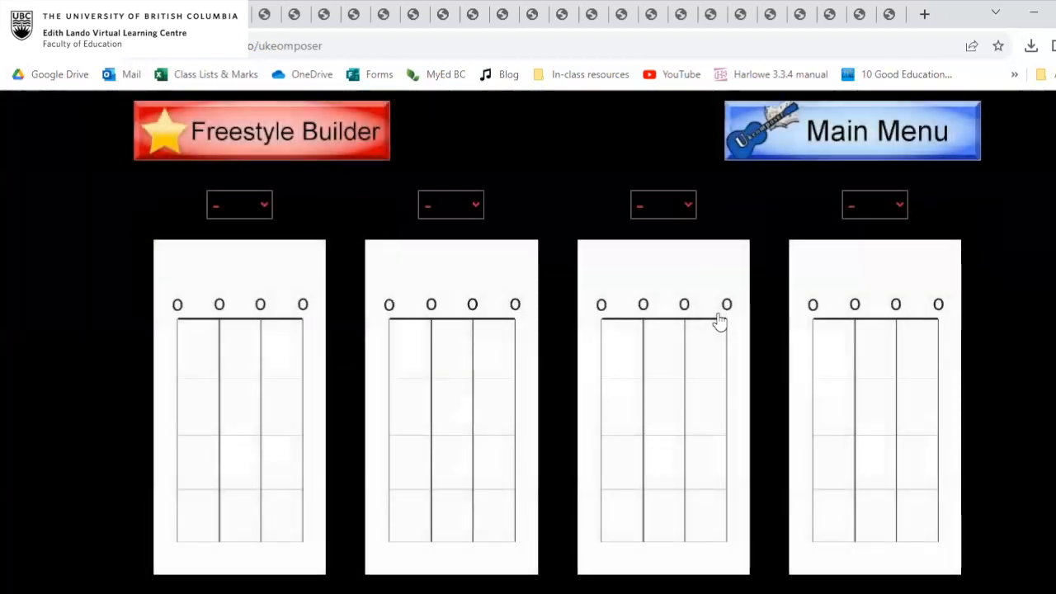
Set the first three chords in the Freestyle Builder to Am, B7 and A.
click(247, 204)
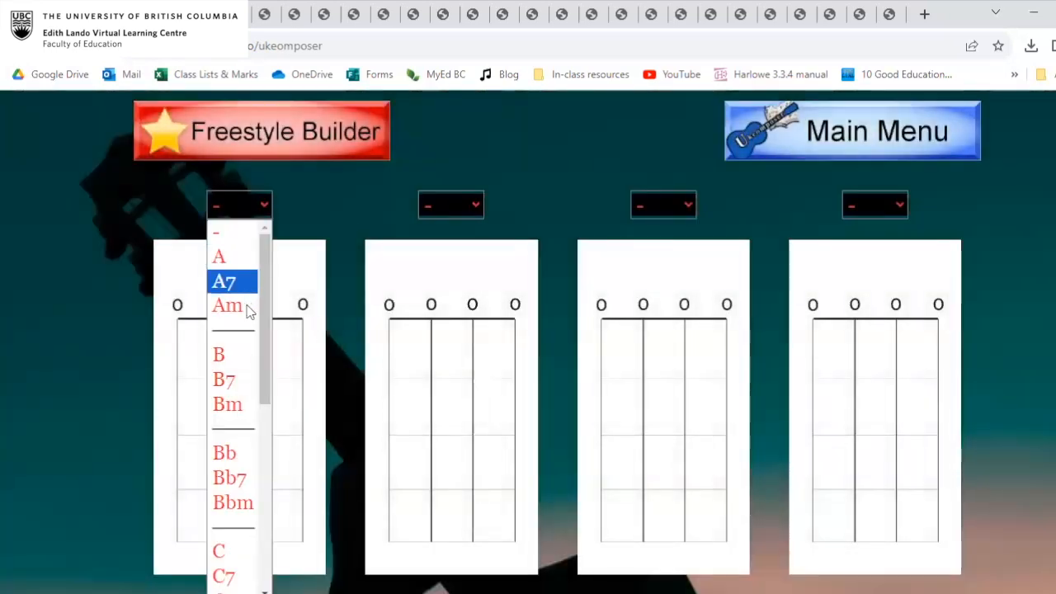
click(247, 307)
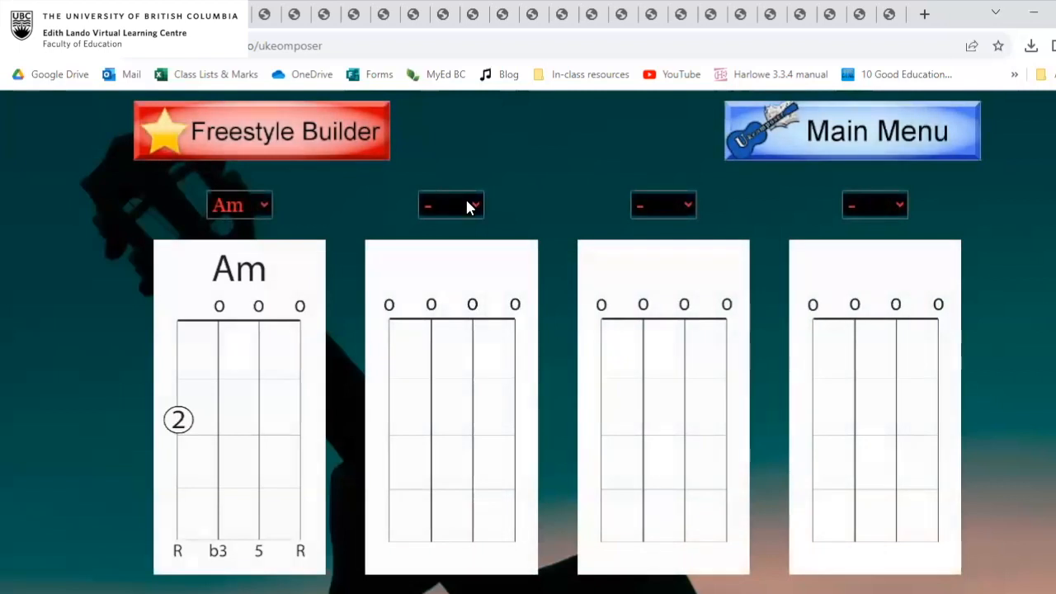
click(467, 206)
click(437, 372)
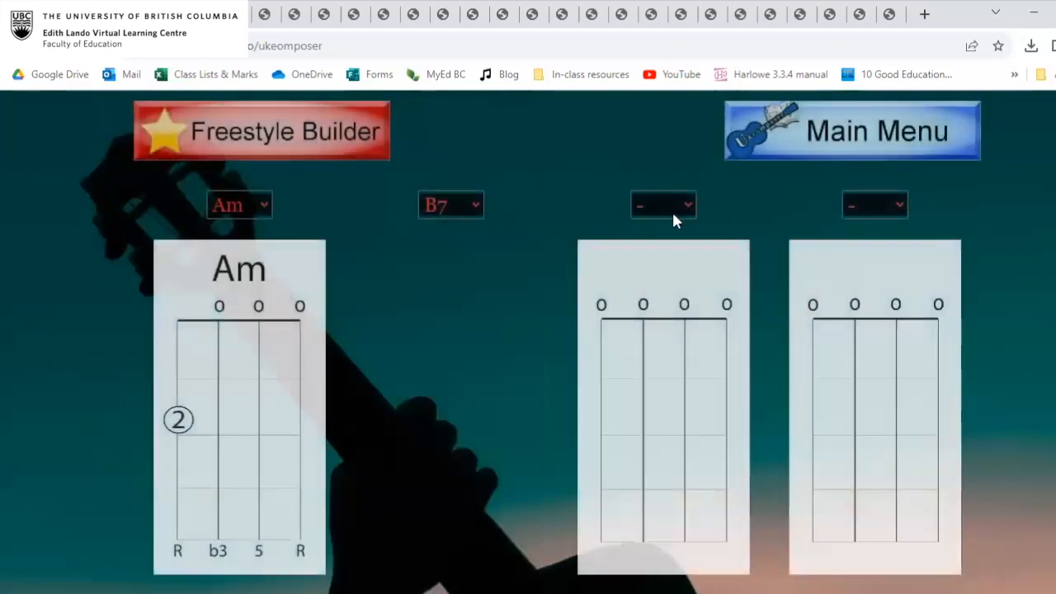
click(673, 214)
click(673, 258)
Set the fourth chord to E7 and look over the chord diagrams and the Tap-to-Loop and Auto-Loop options.
click(863, 208)
click(898, 203)
click(897, 206)
scroll(899, 363, down, 4)
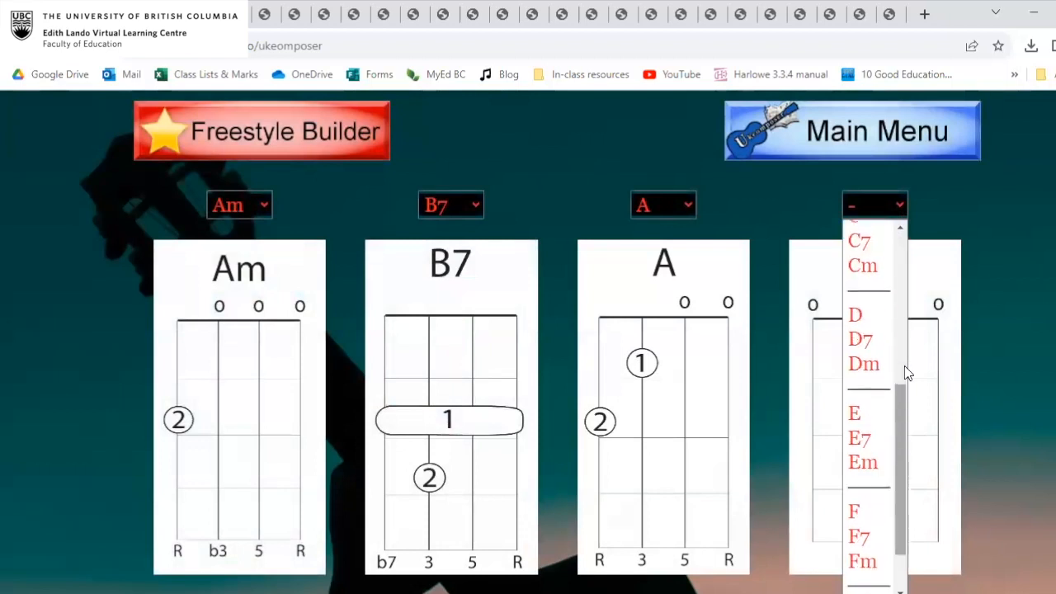
click(867, 436)
scroll(636, 479, down, 2)
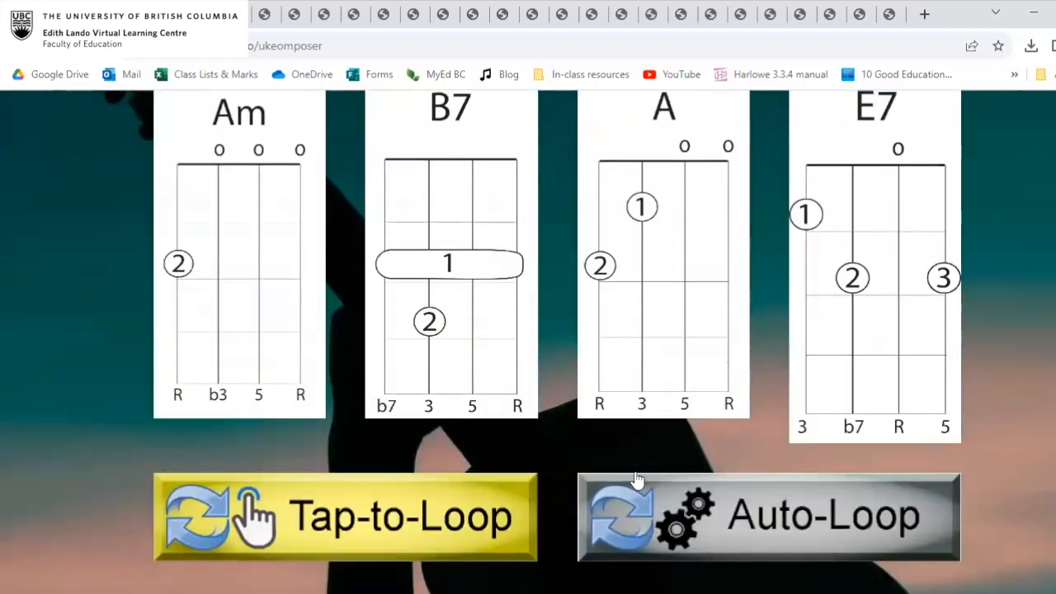
scroll(636, 478, up, 2)
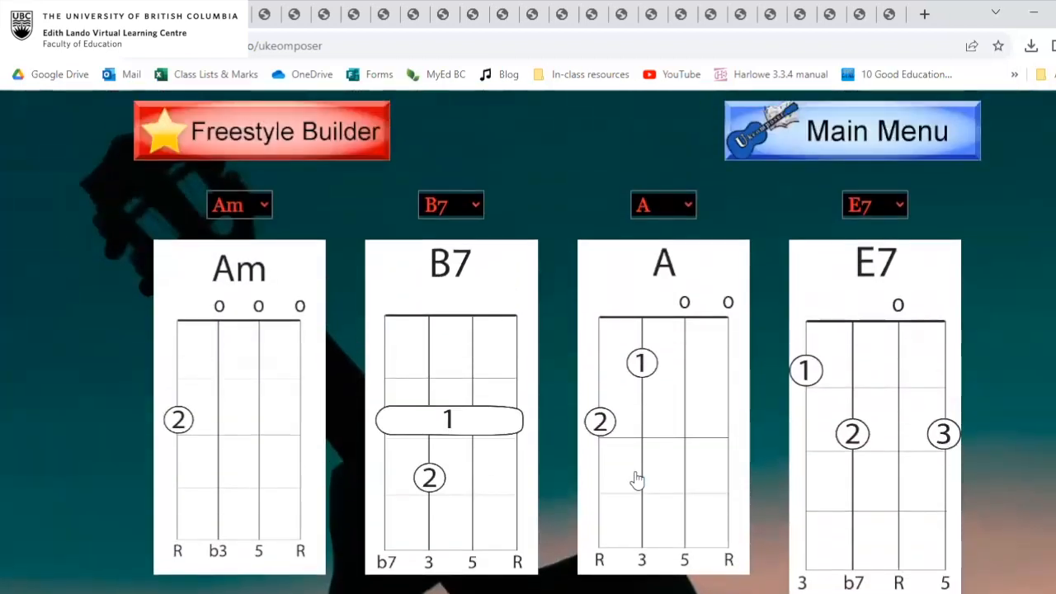
scroll(558, 373, down, 2)
scroll(558, 376, up, 2)
scroll(558, 376, up, 2)
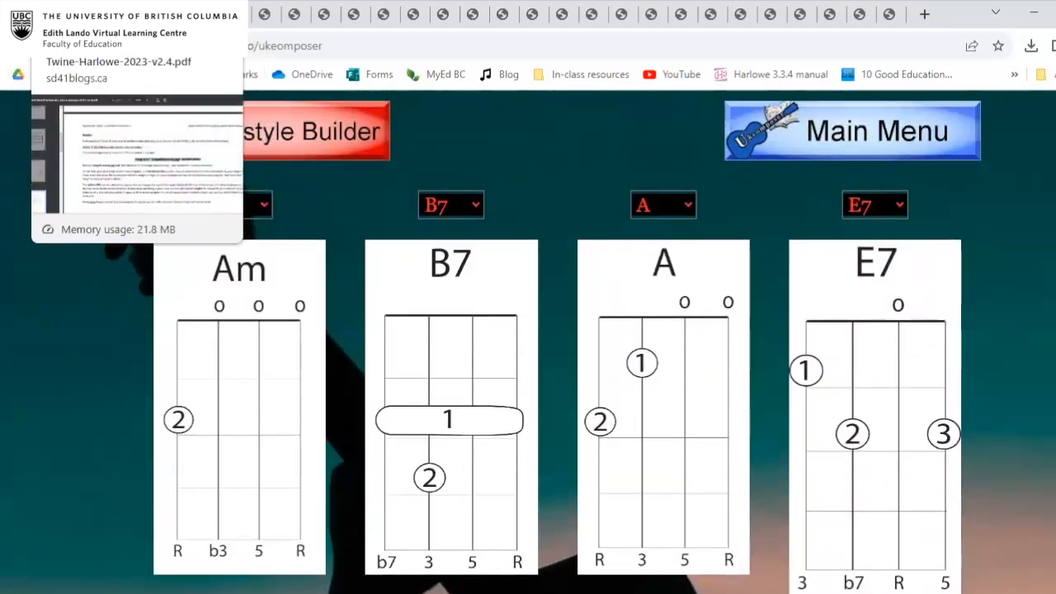
Switch to the tips PDF and read on from the local images section to the Base64 encoding option.
click(42, 14)
scroll(327, 291, down, 10)
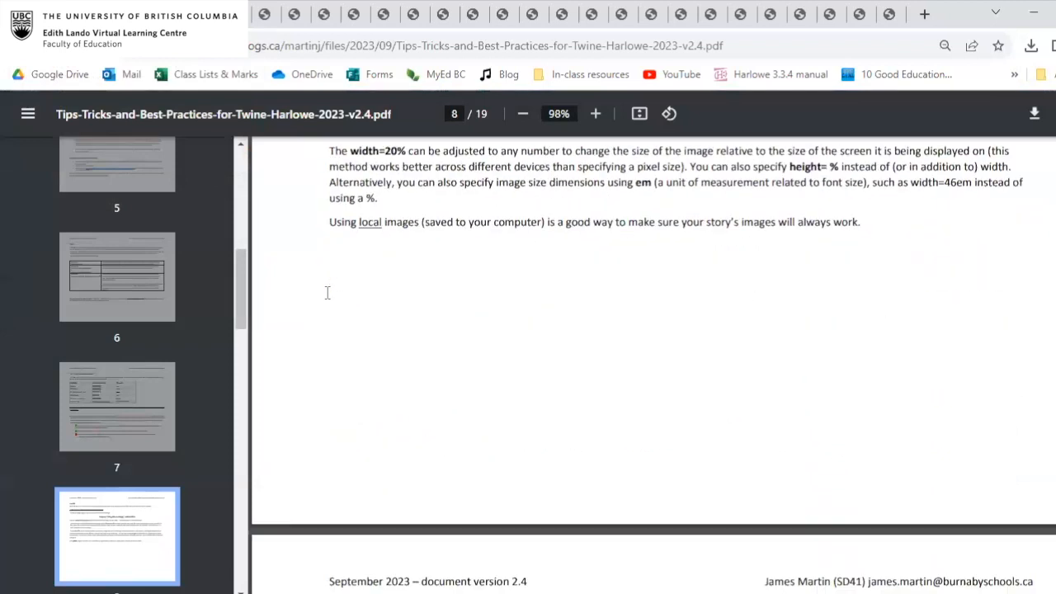
scroll(326, 291, down, 5)
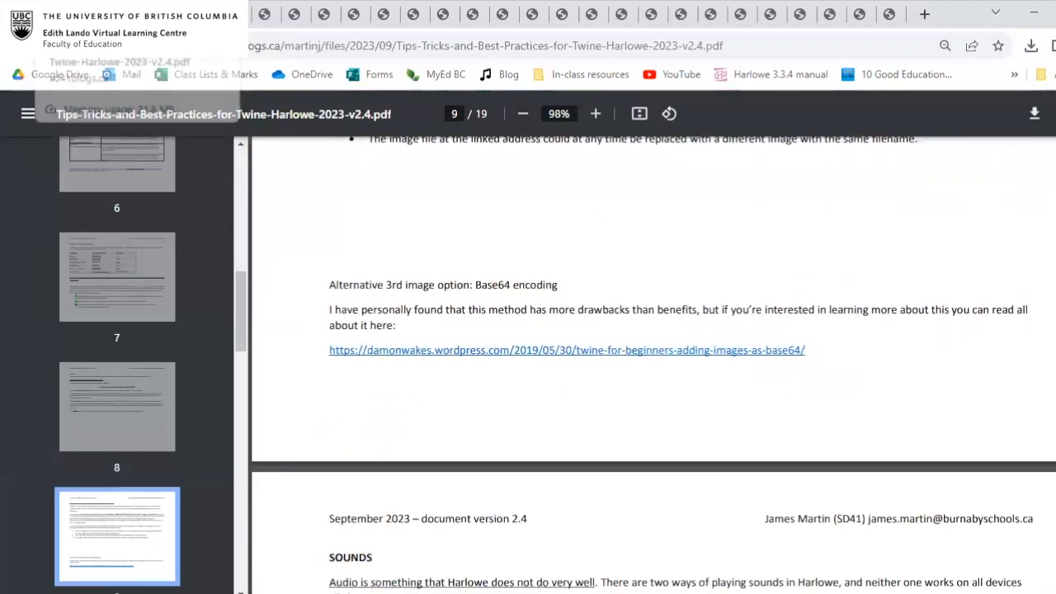
Return from Ukeomposer to the TWINE blog page and browse the remaining examples down to Class Randomizer.
click(41, 14)
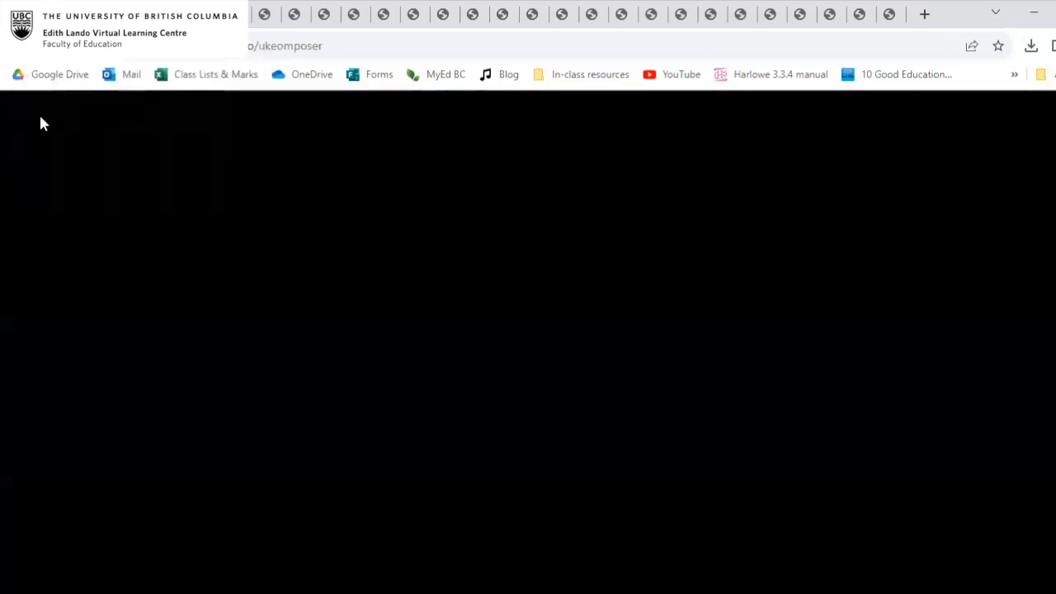
click(15, 46)
click(15, 46)
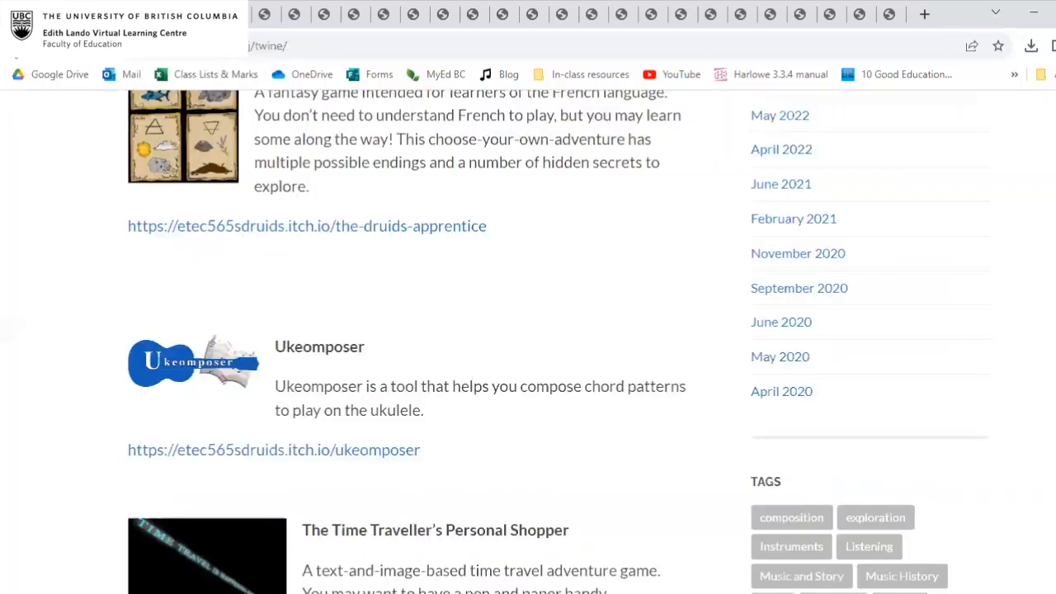
scroll(507, 422, up, 1)
scroll(507, 421, down, 5)
scroll(506, 427, down, 4)
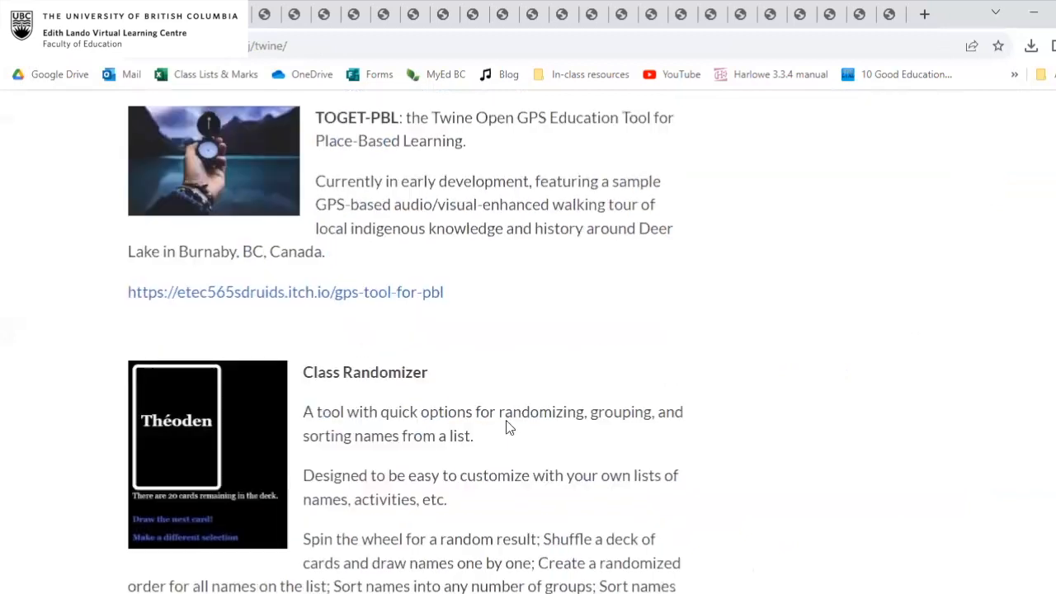
scroll(228, 424, down, 3)
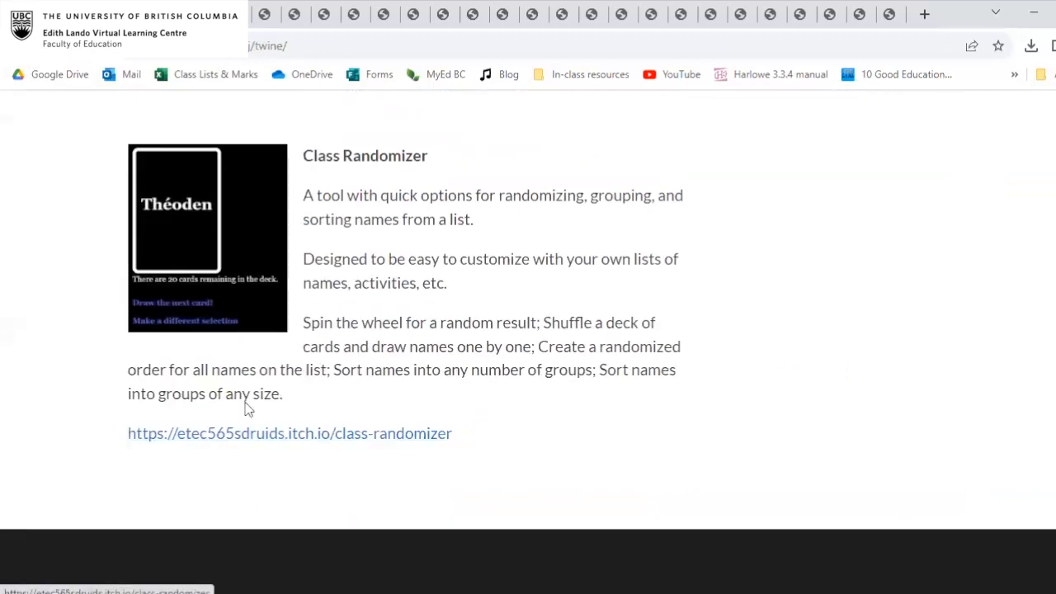
Open the Class Randomizer project page, run the tool and choose Mr. Tolkien's class list.
click(243, 435)
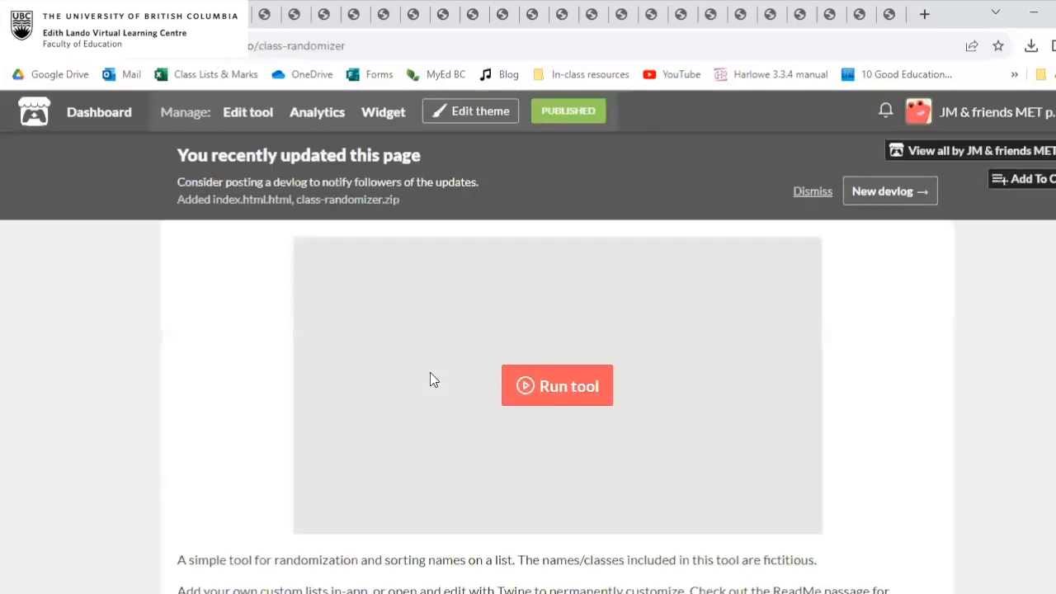
click(585, 389)
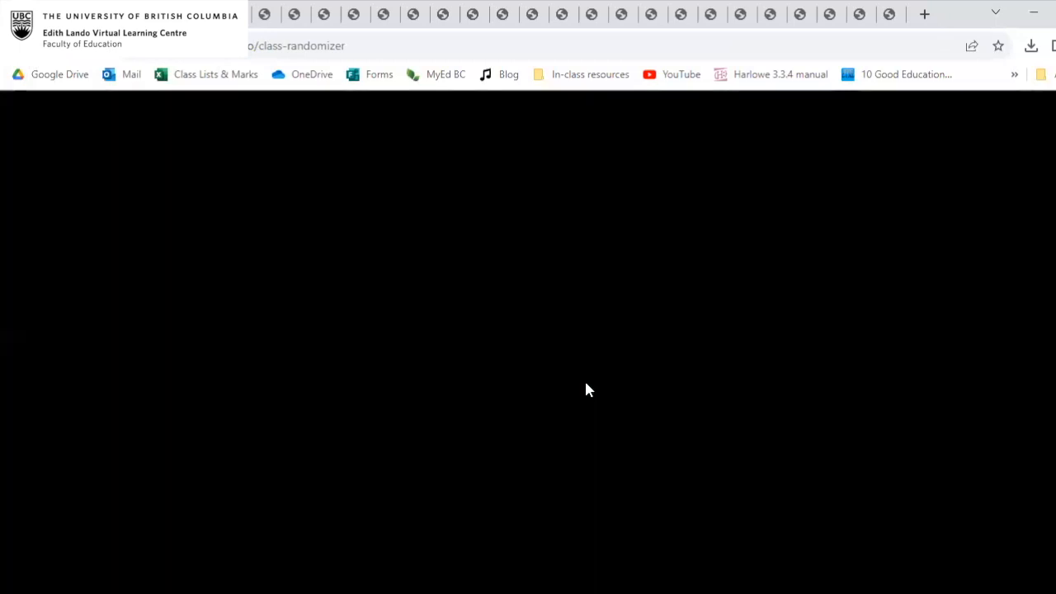
click(359, 157)
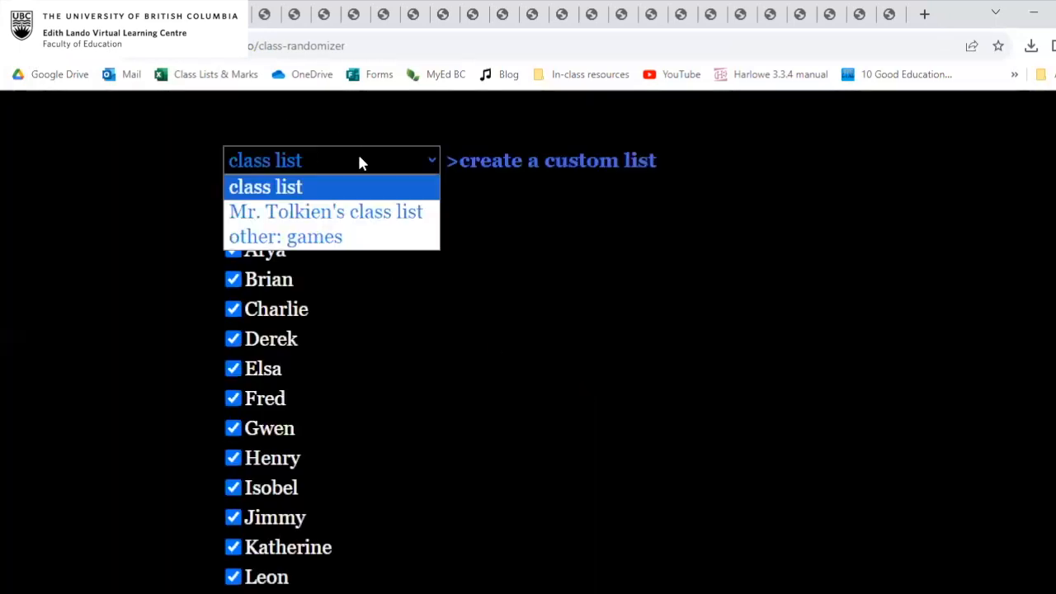
click(351, 213)
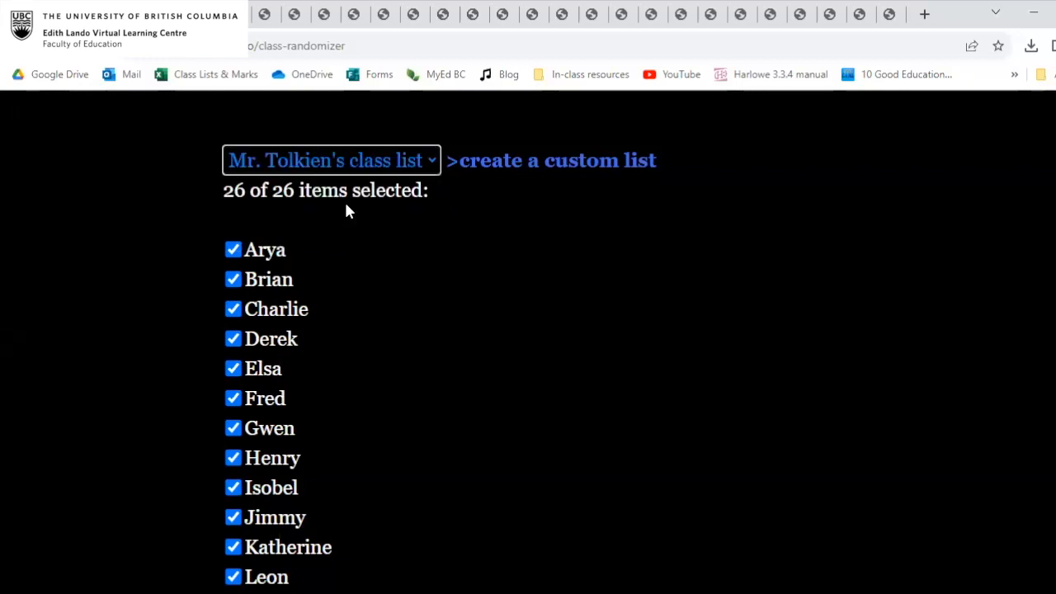
scroll(482, 370, down, 1)
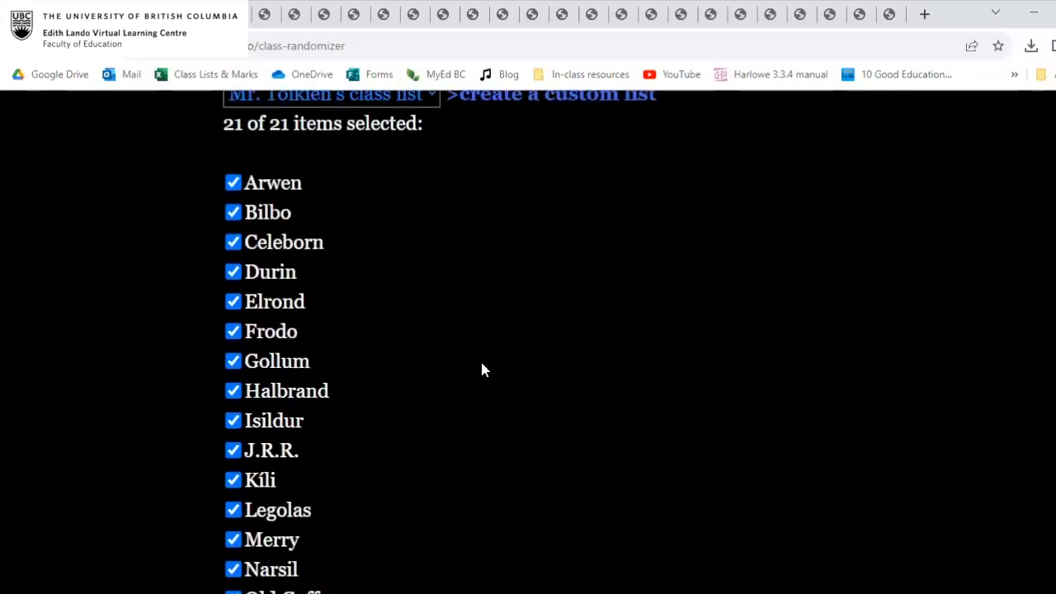
scroll(481, 365, up, 1)
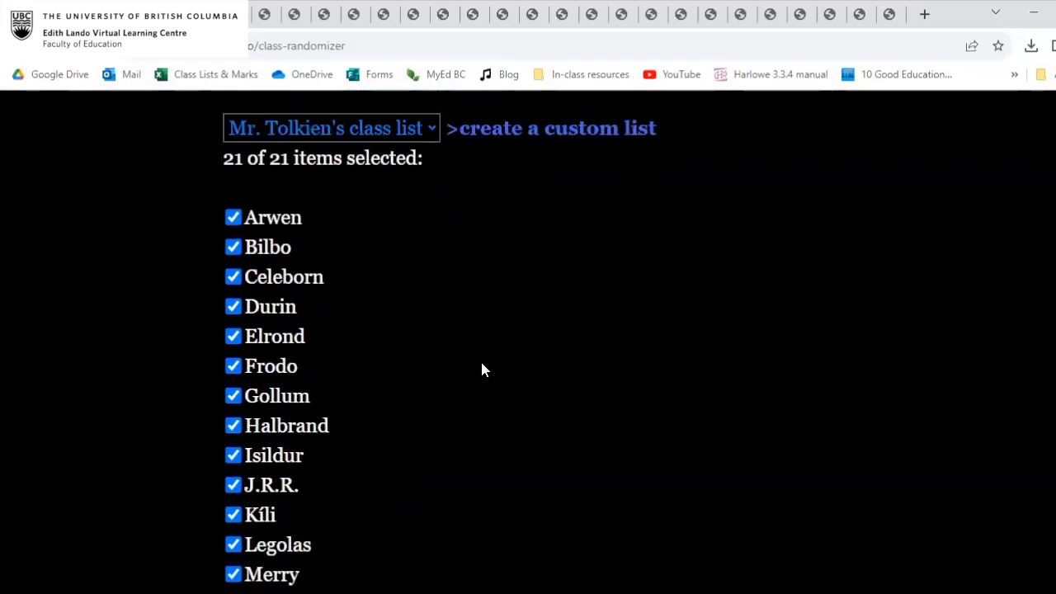
Create a randomized order of the whole class list using the random order option.
scroll(316, 280, down, 5)
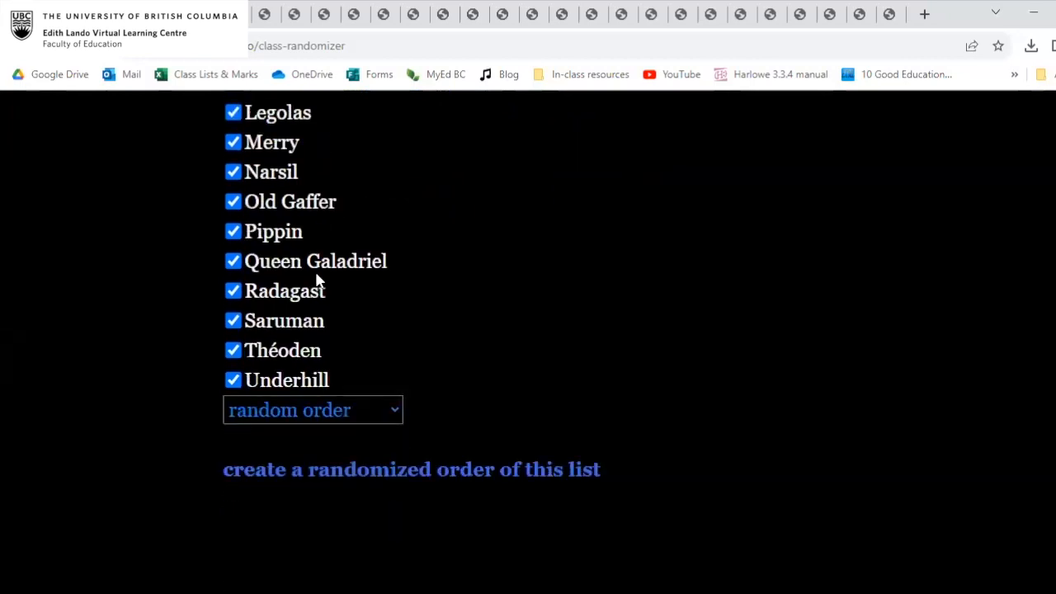
click(341, 406)
click(353, 431)
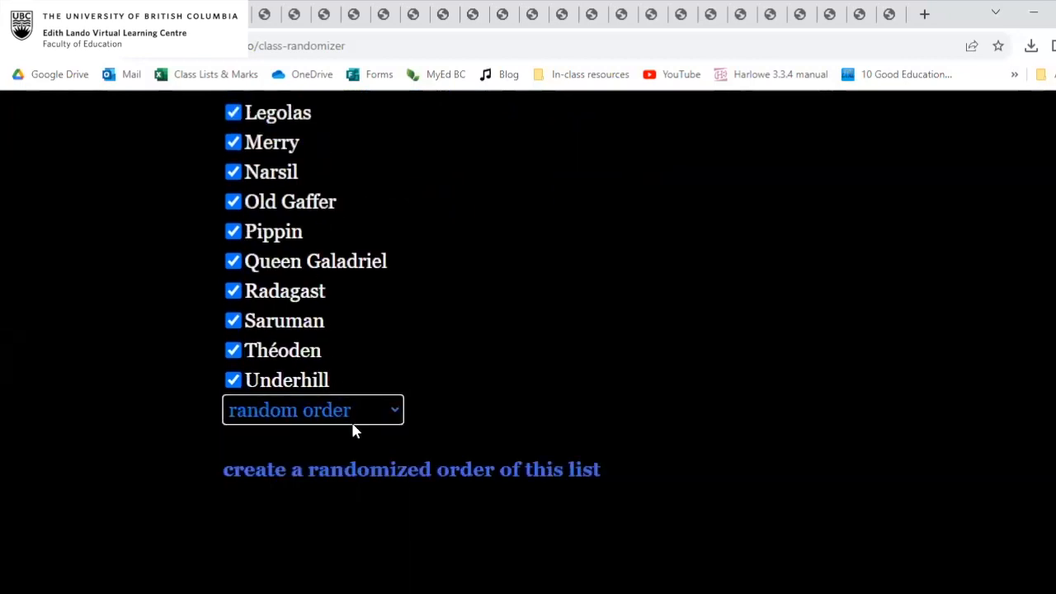
click(354, 469)
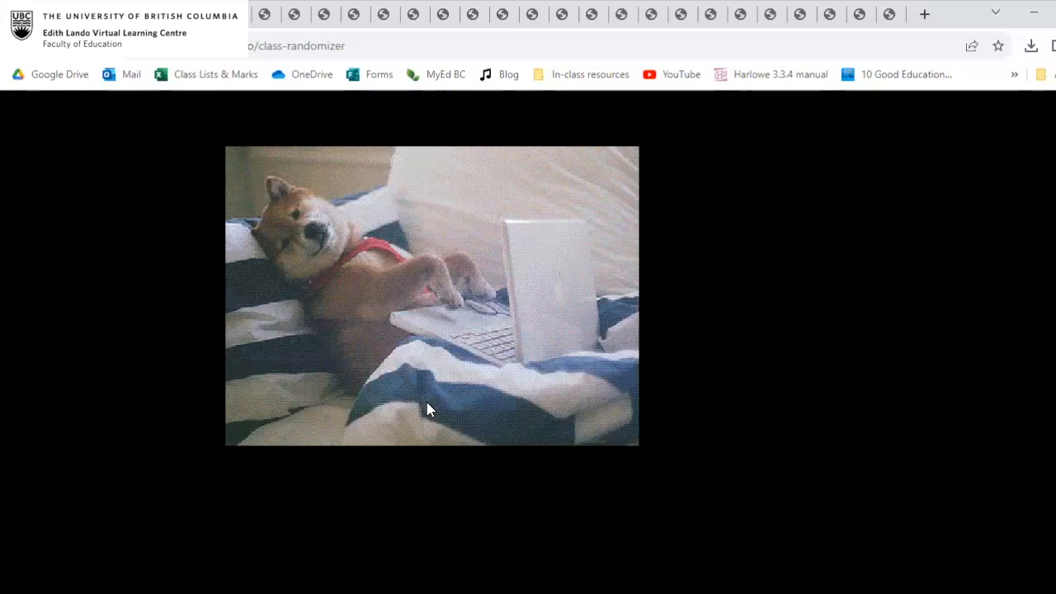
scroll(427, 410, down, 5)
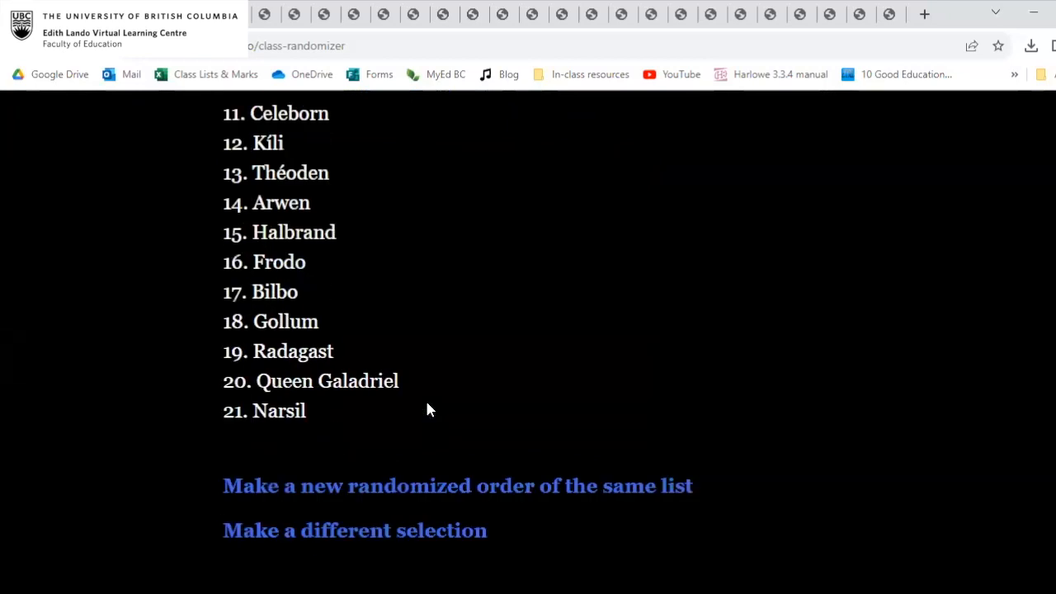
Make a different selection for the same class list and draw a card with the shuffle-draw option.
click(354, 533)
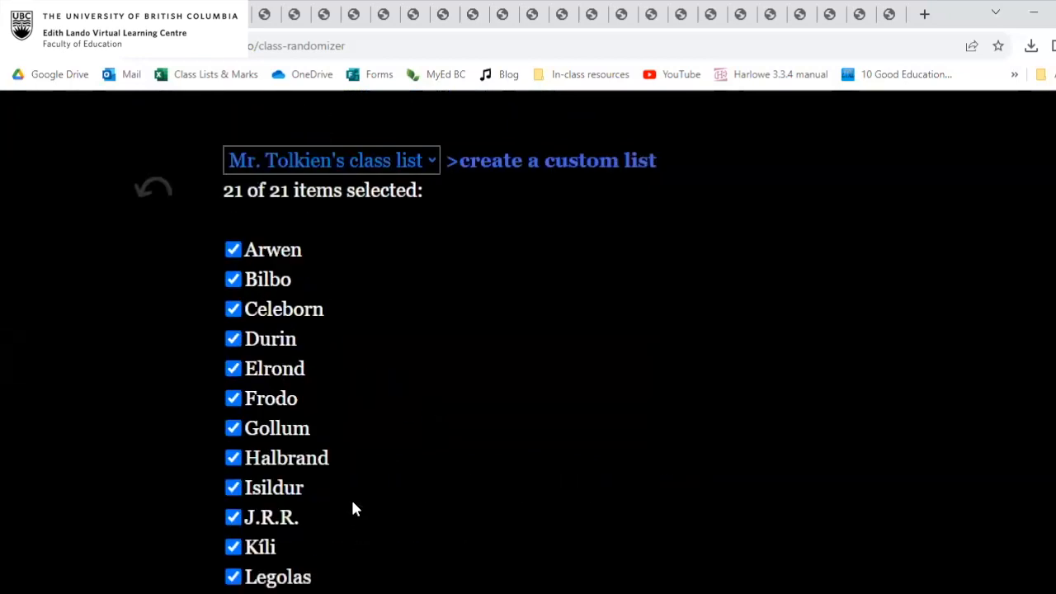
scroll(351, 498, down, 5)
click(354, 409)
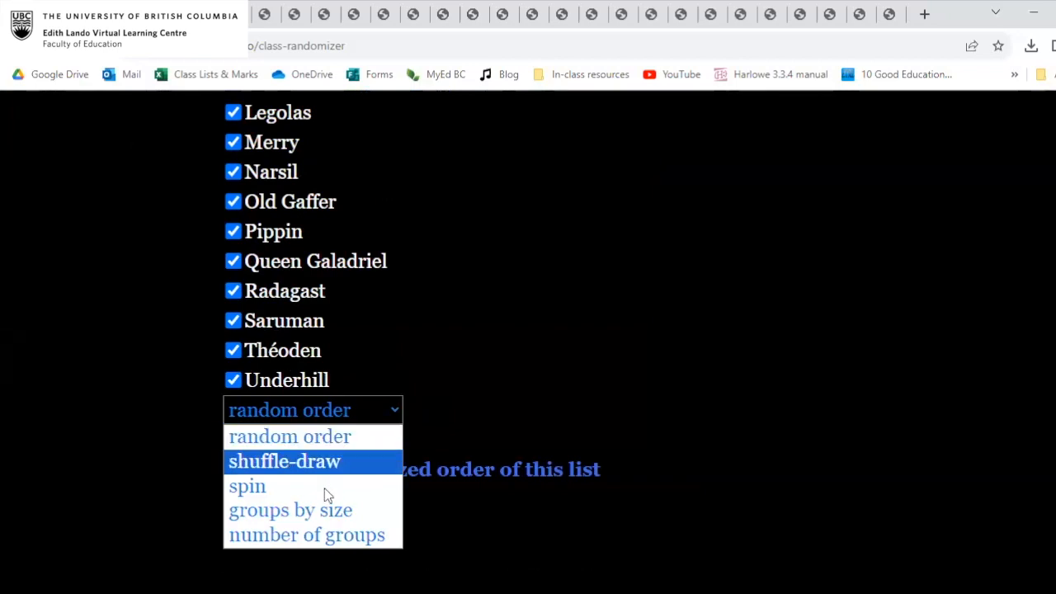
click(334, 464)
click(335, 469)
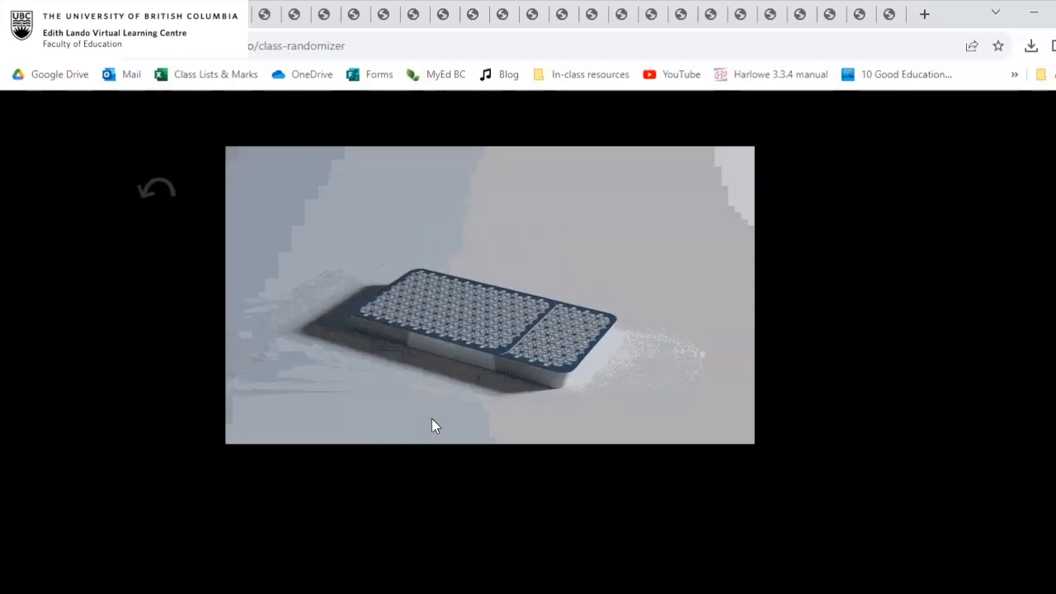
scroll(405, 286, down, 1)
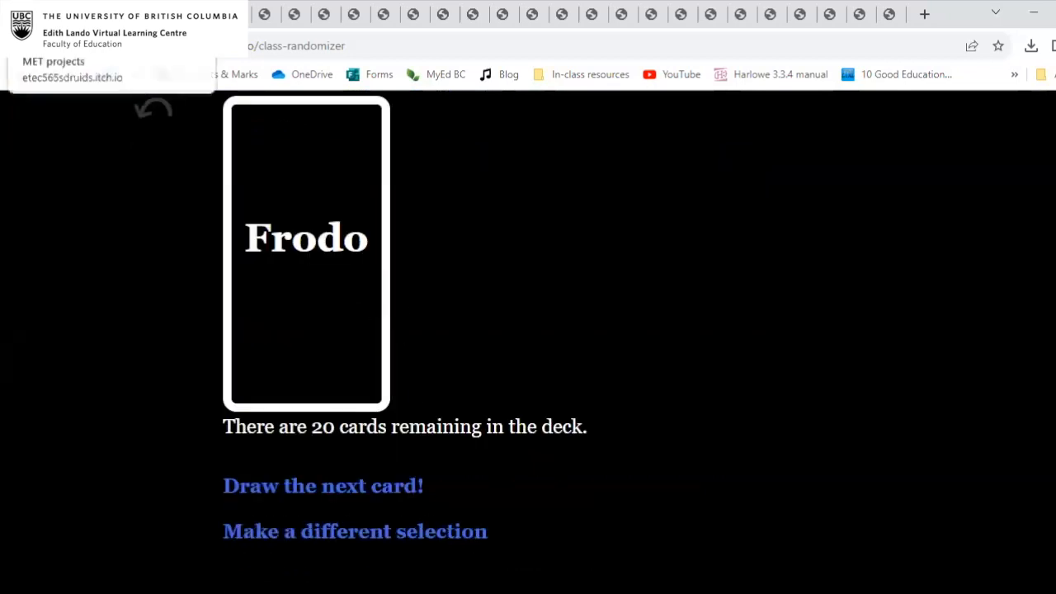
Return to the TWINE blog page and open The Druid's Apprentice project page to view its description and download section.
click(14, 47)
click(17, 52)
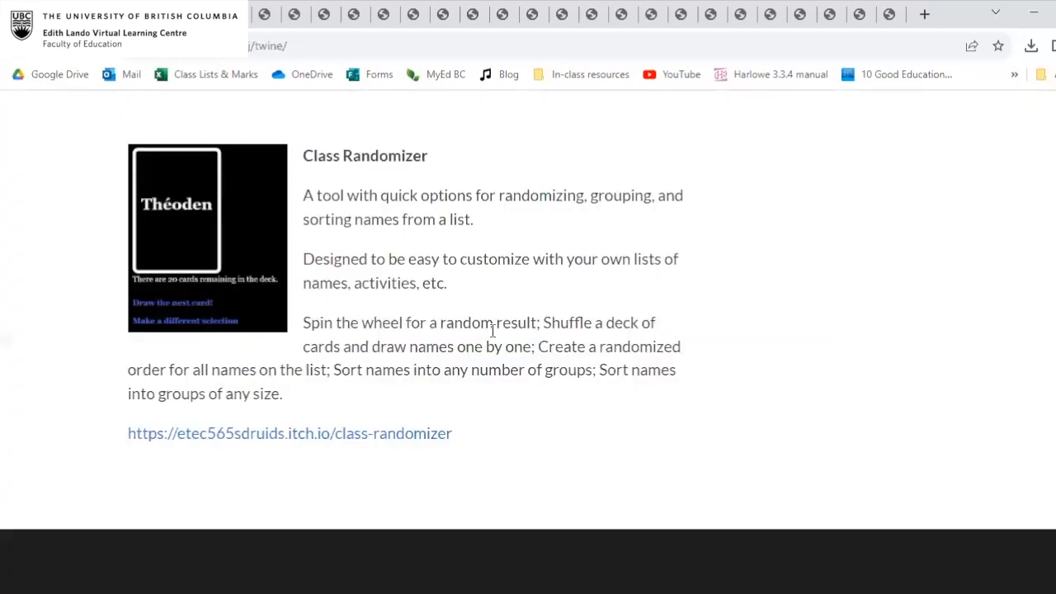
scroll(495, 337, up, 10)
scroll(493, 338, up, 3)
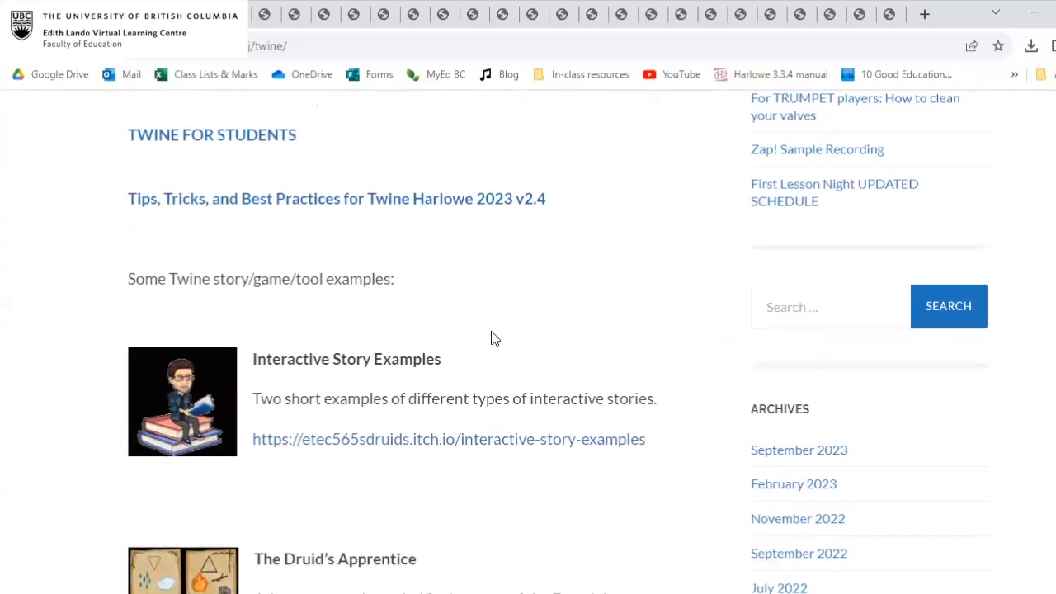
scroll(493, 338, down, 4)
click(317, 363)
scroll(492, 365, down, 3)
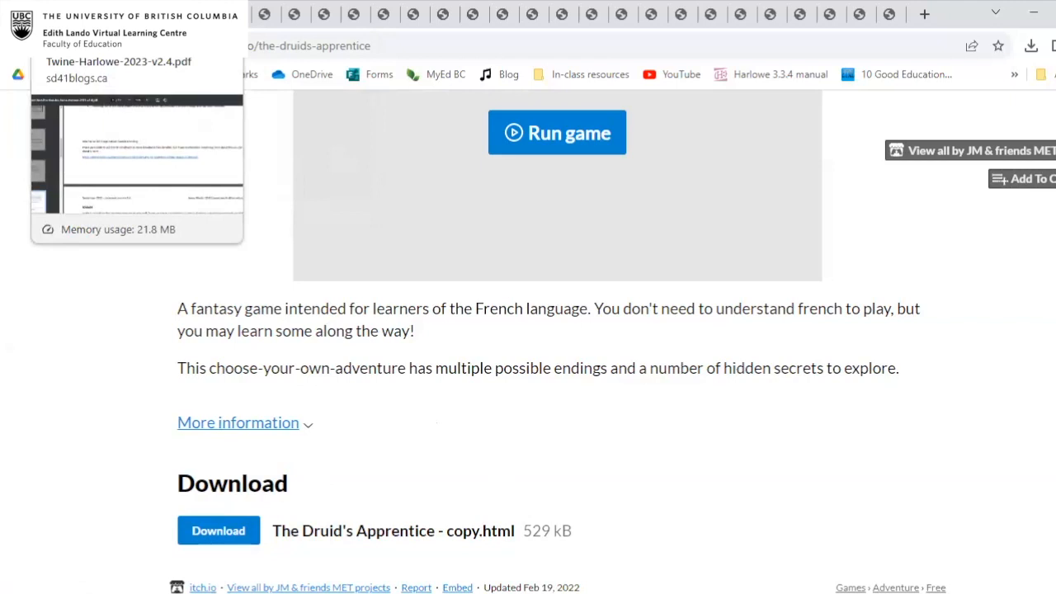
Switch to the Twine tips PDF, view the audio and video sections, and bring the first page thumbnails into view.
click(46, 14)
scroll(443, 276, down, 6)
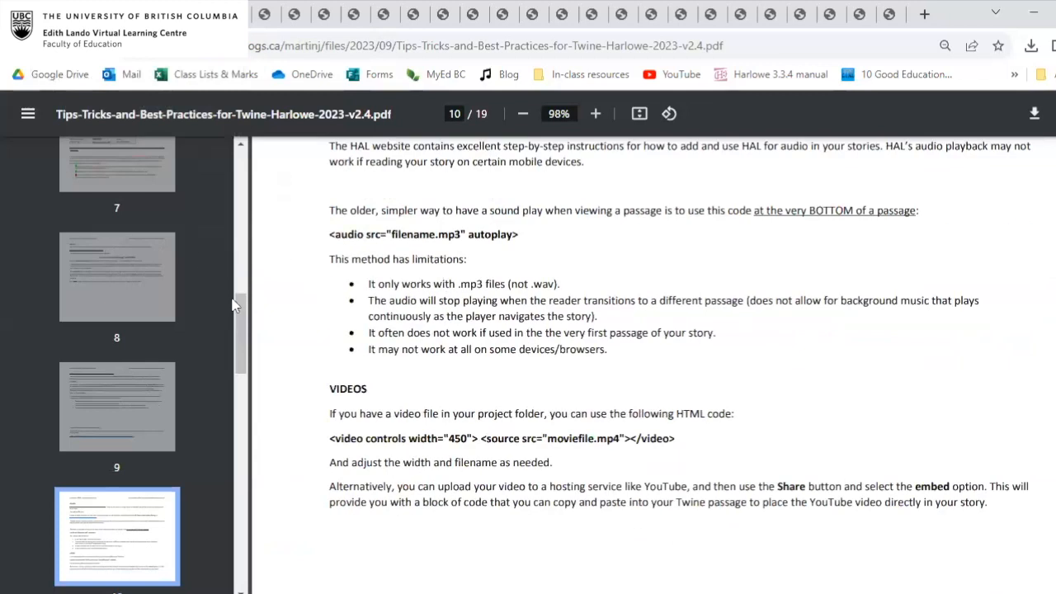
drag(243, 327, 242, 171)
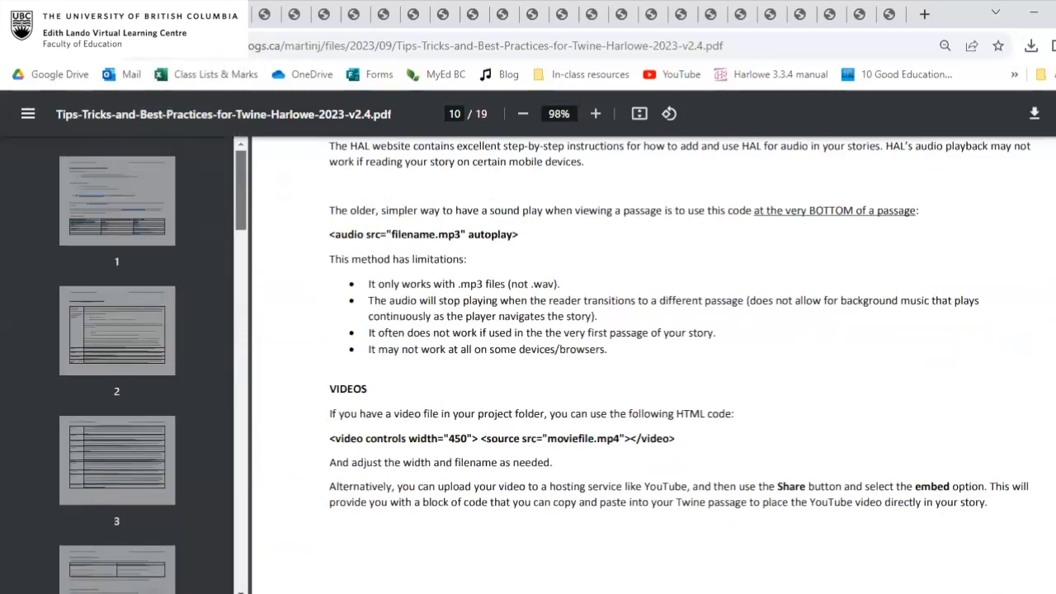
Look through the Twine story library and the New Adventure test, ending on its play version with the library door passage.
click(89, 14)
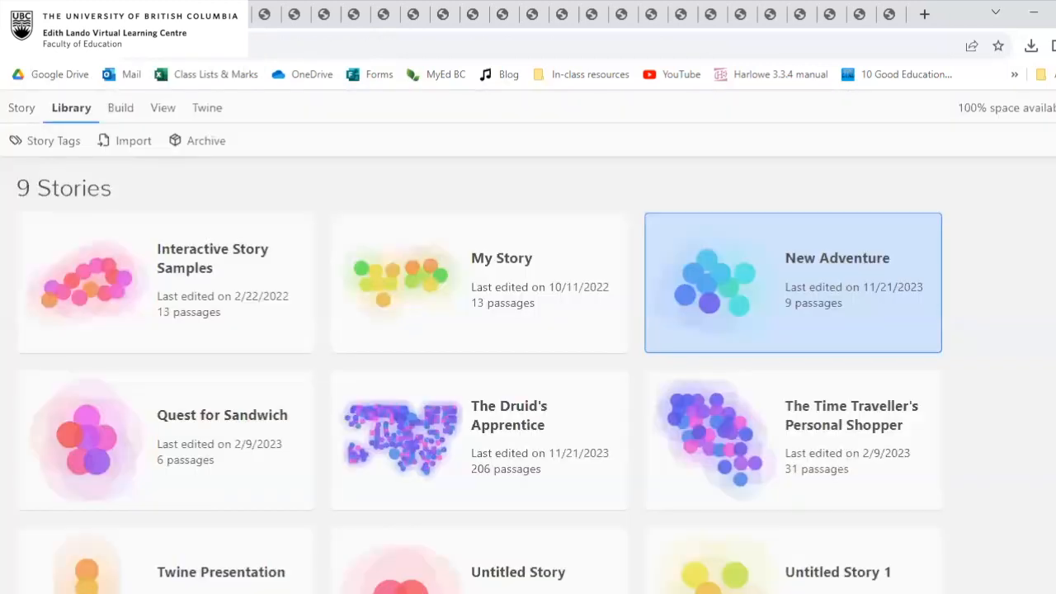
click(109, 14)
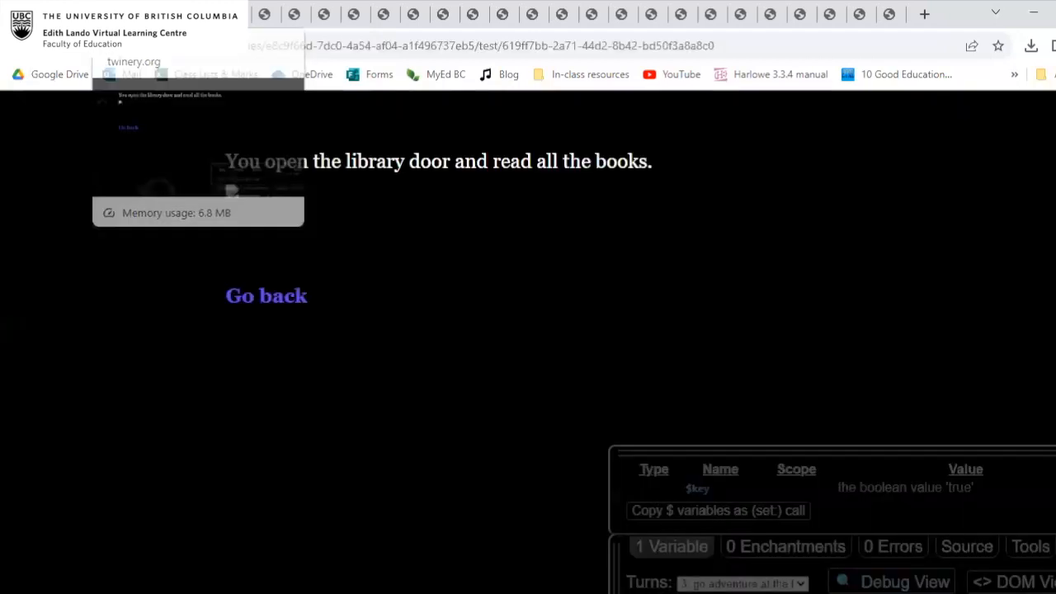
click(132, 14)
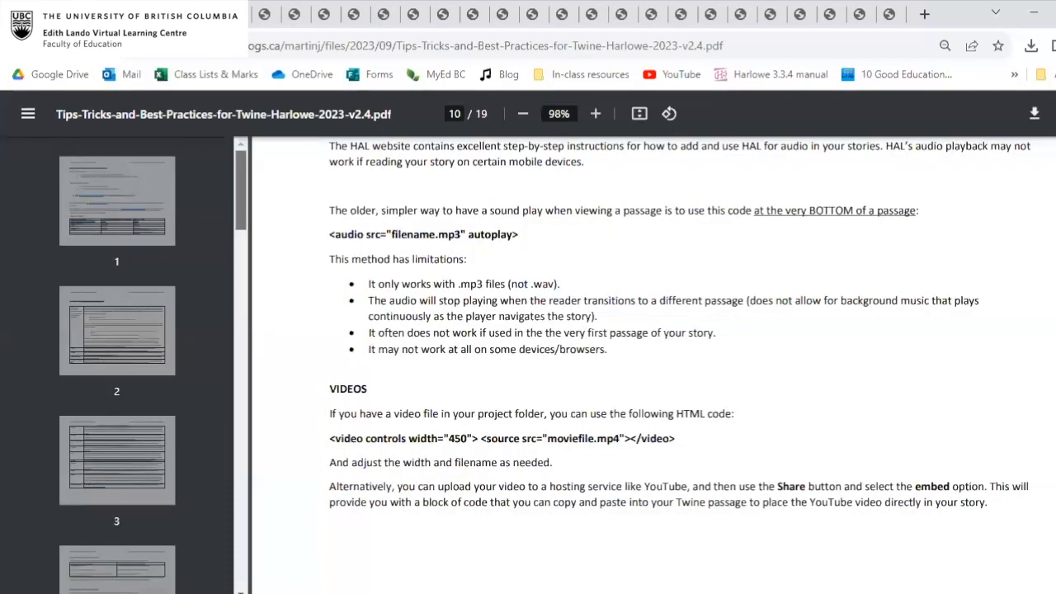
click(134, 14)
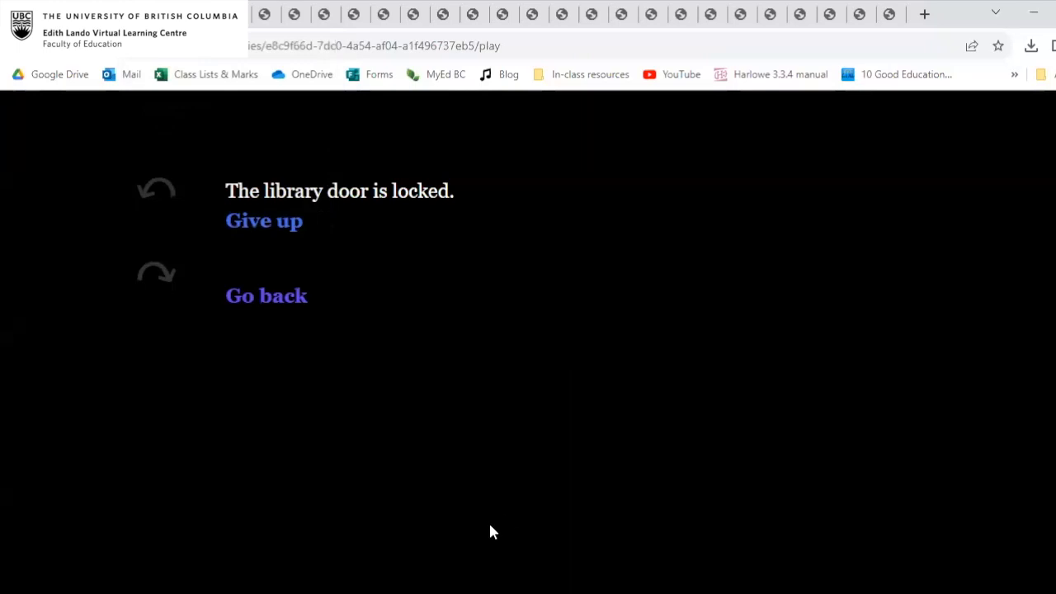